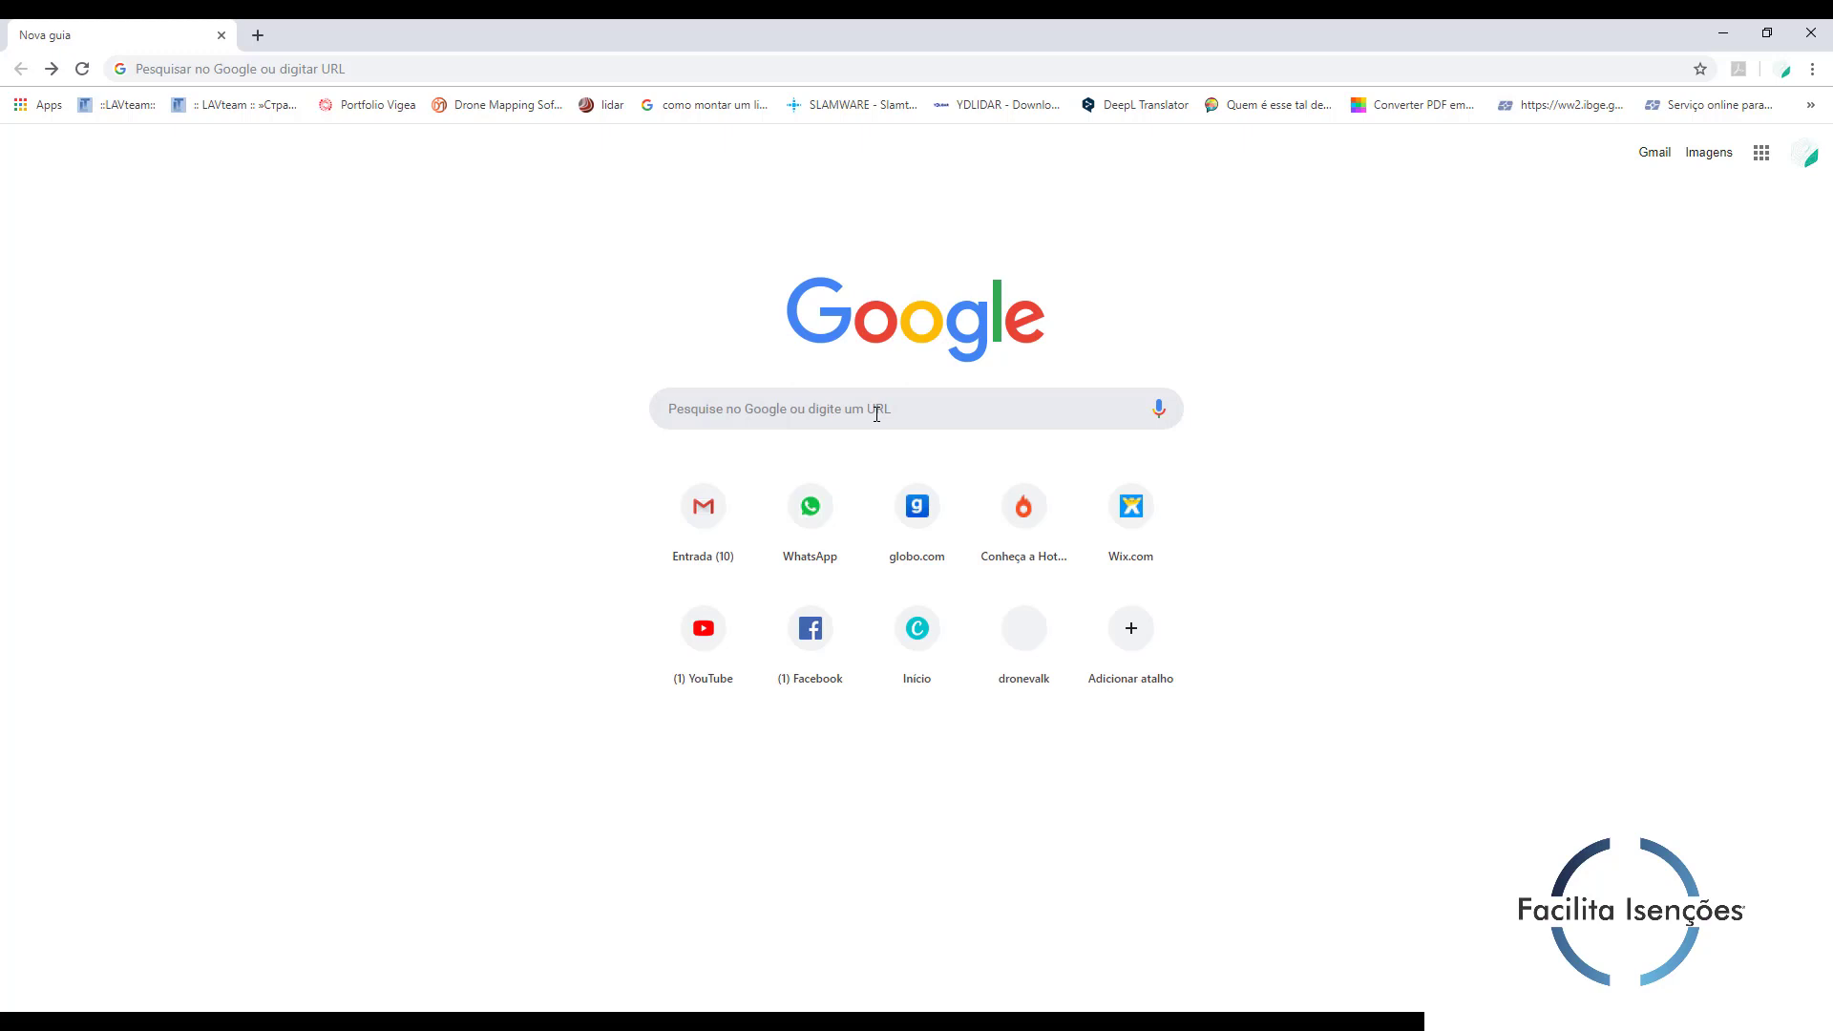
Step: Search Google for "laudo receita federal ipi" and open the Receita Federal page for the IPI exemption evaluation report, Anexo VII
{"action": "left_click", "coordinate": [876, 413]}
{"action": "type", "text": "laudo receita federal ipi"}
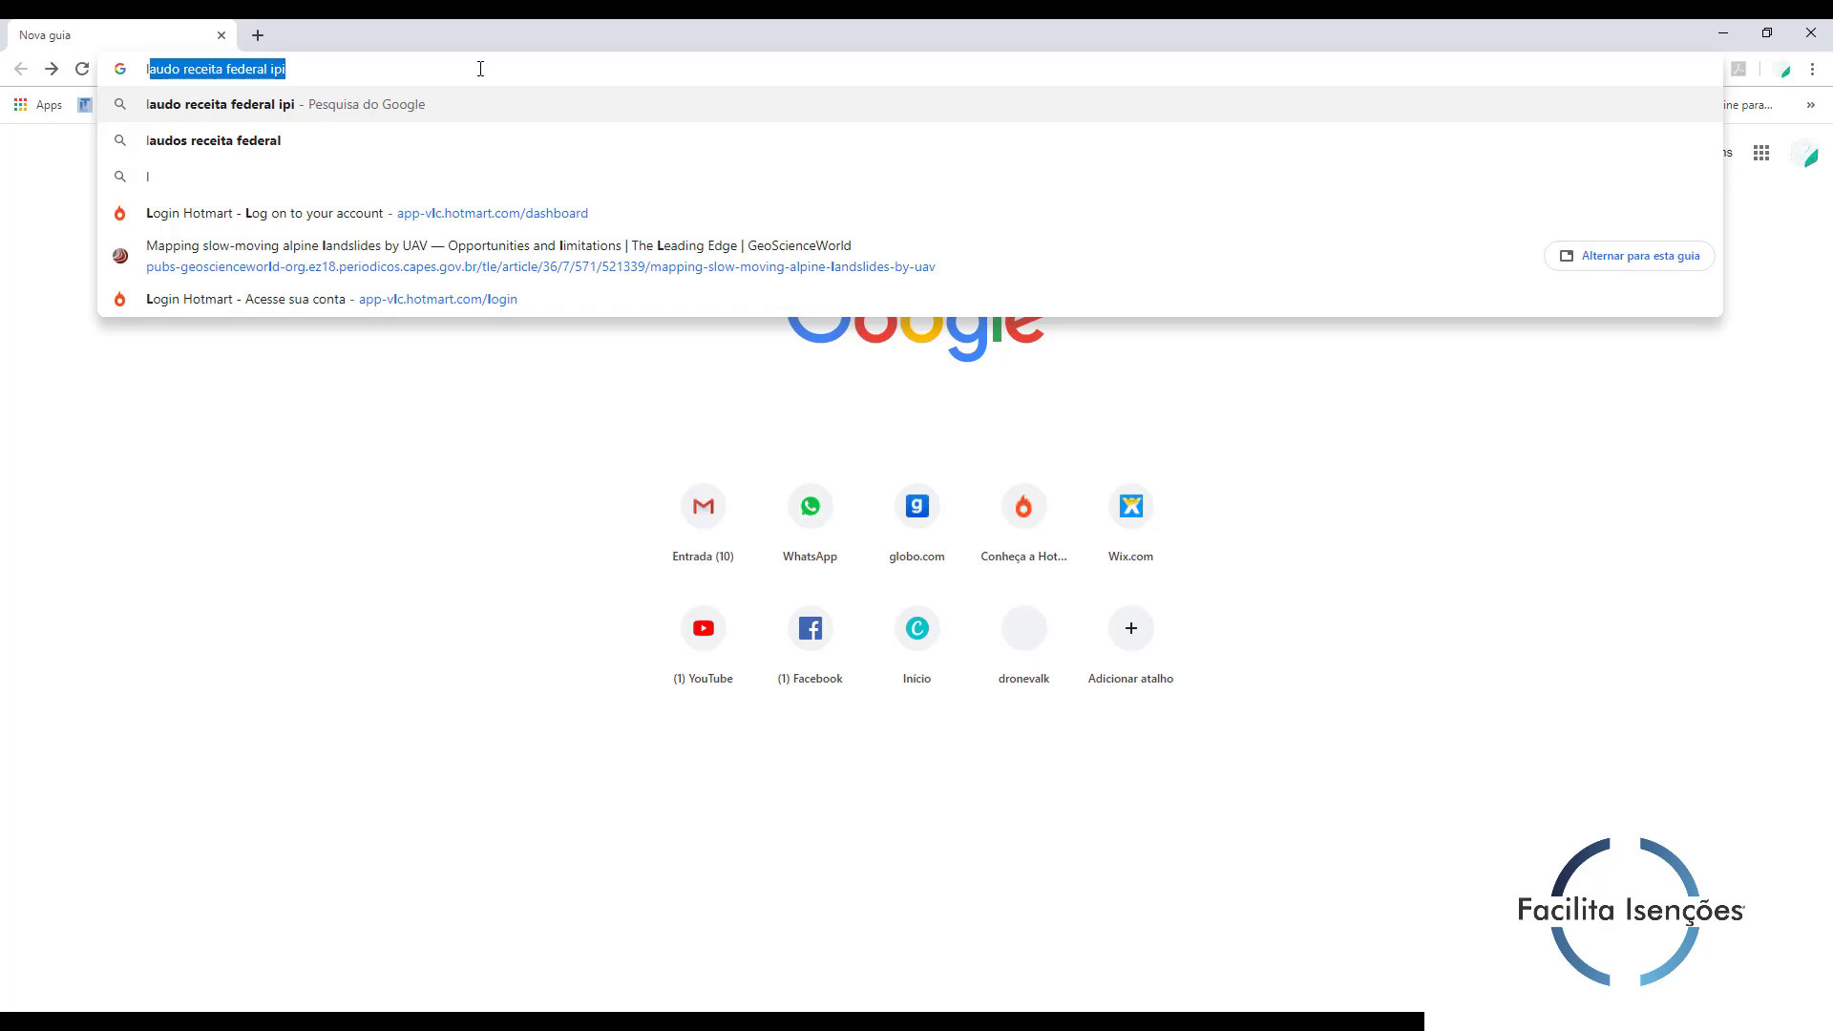
{"action": "key", "text": "Return"}
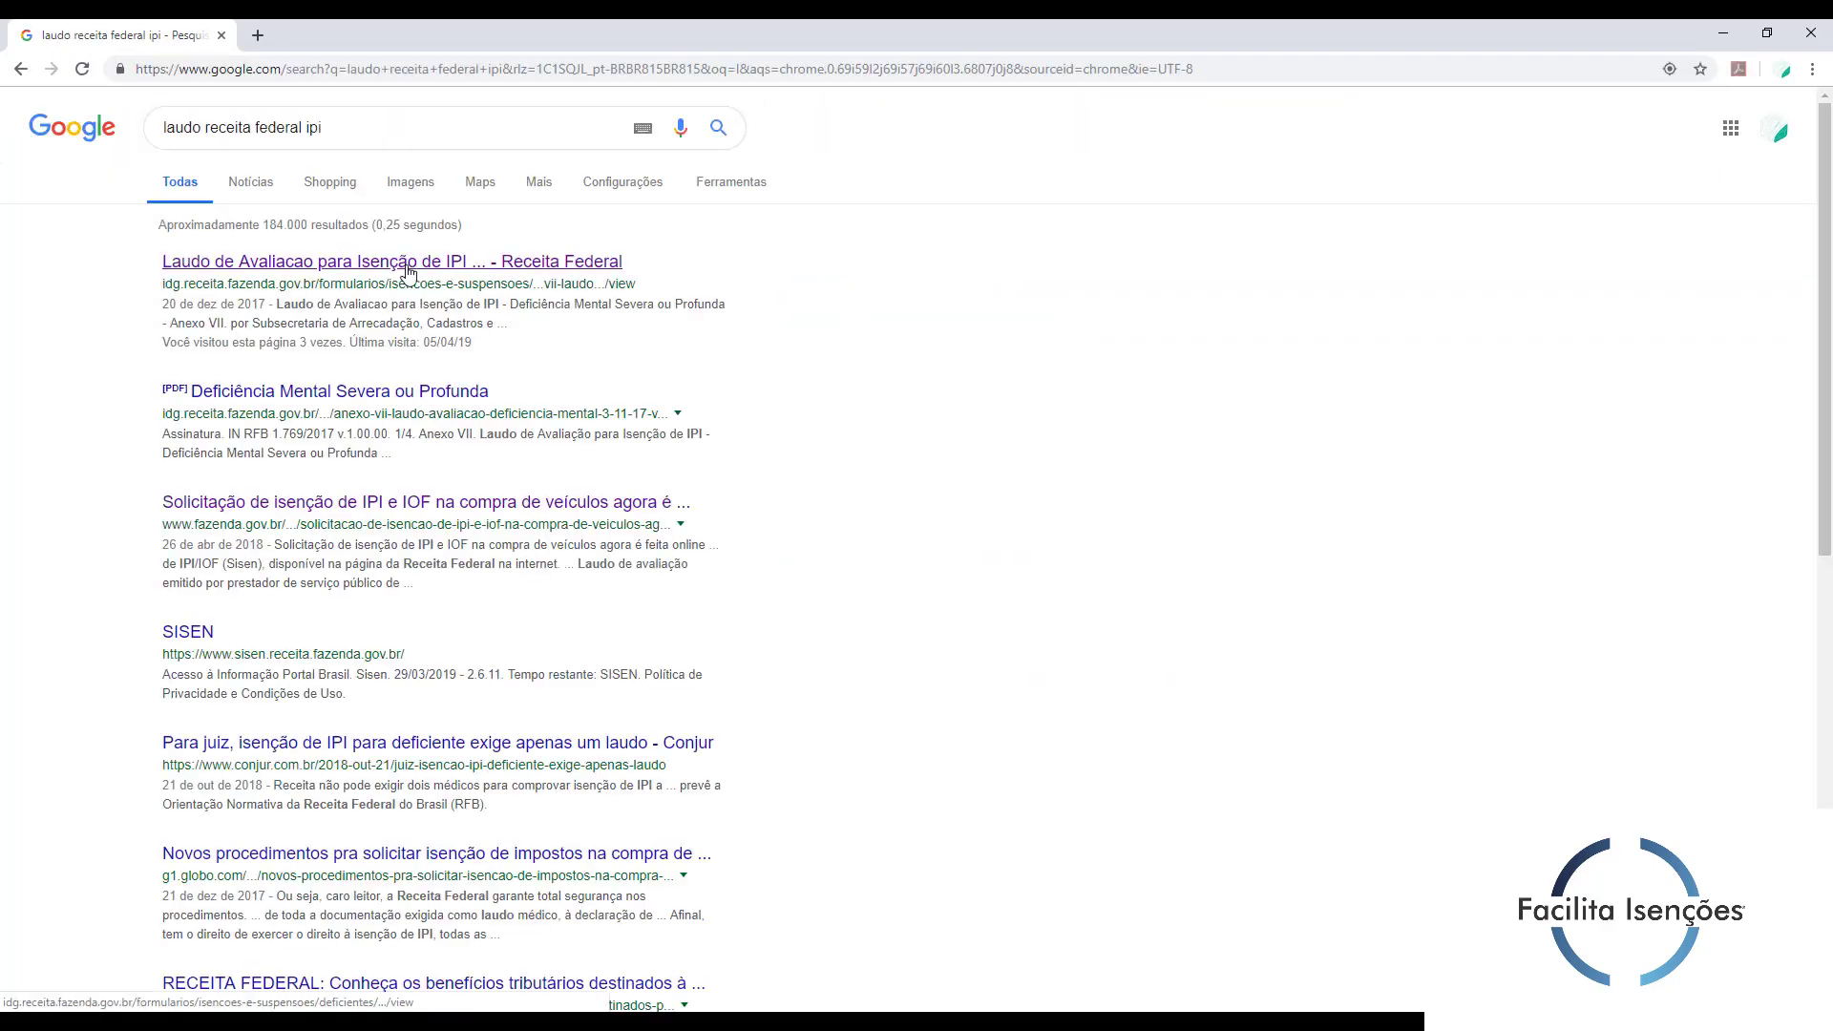
{"action": "left_click", "coordinate": [407, 272]}
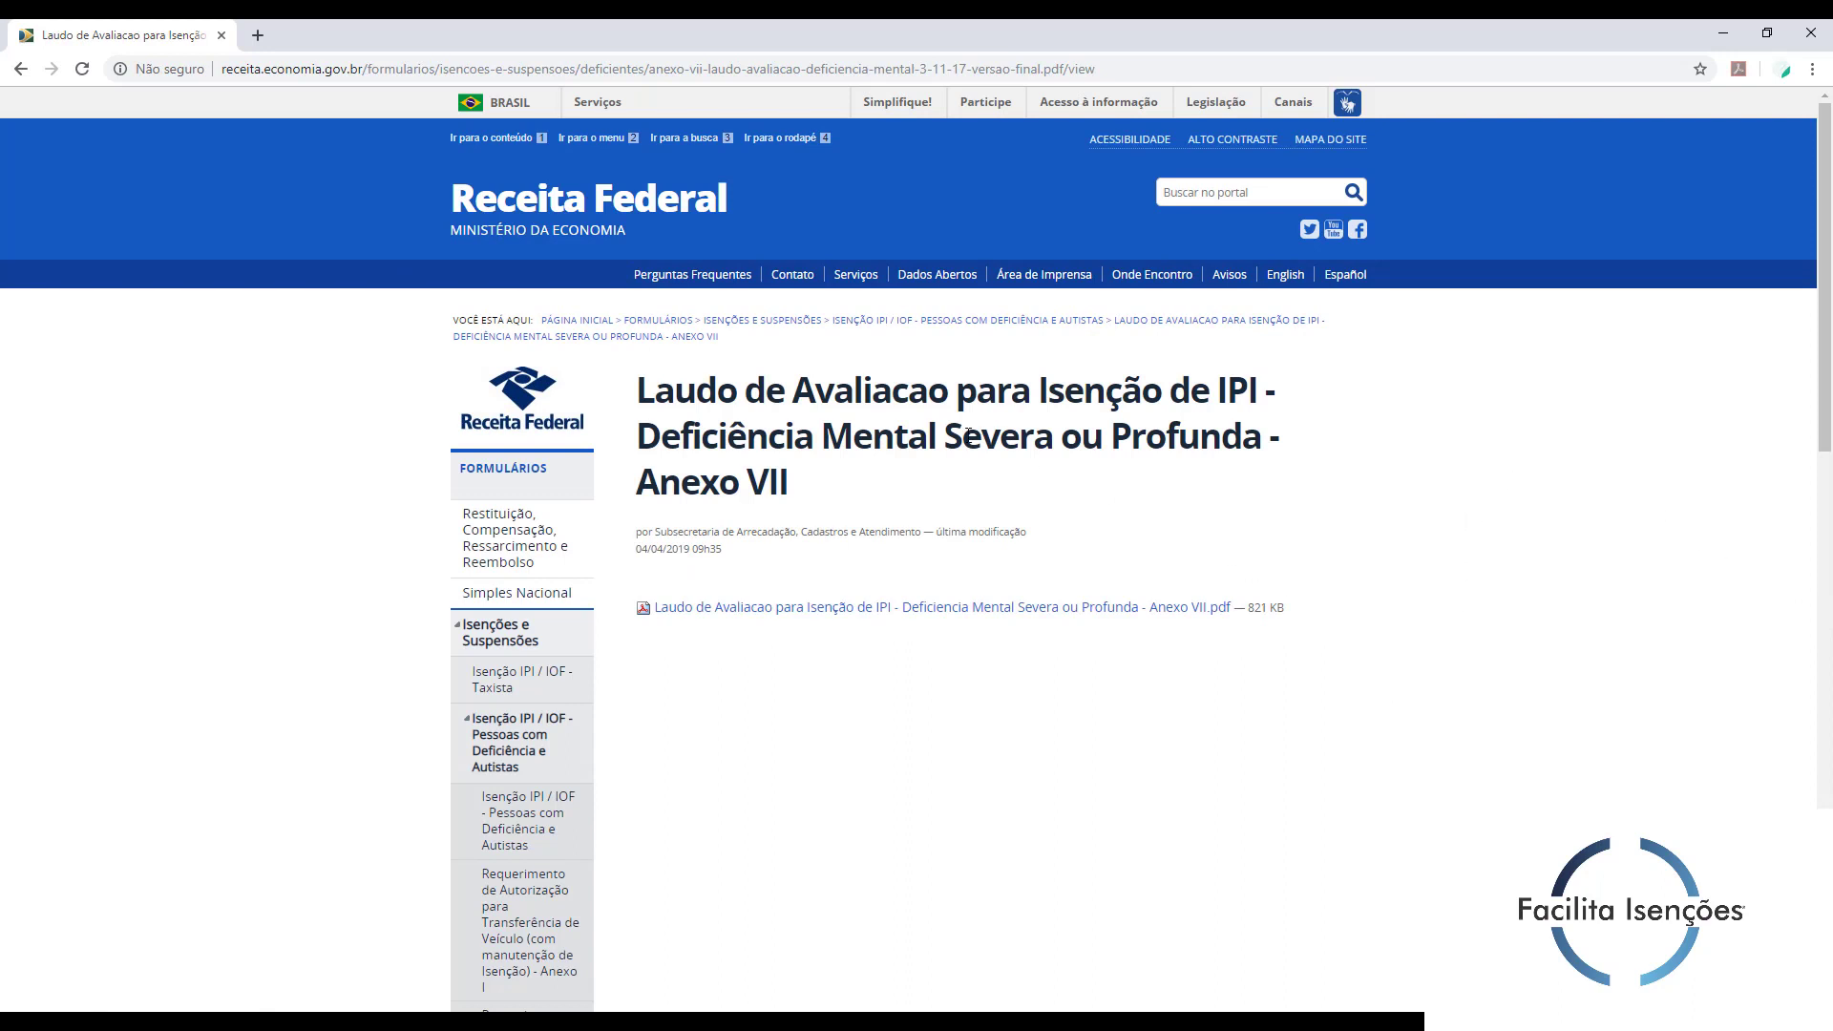
Step: Look through the Receita Federal page's list of evaluation report forms for people with disabilities, from Anexo V to Anexo VIII
{"action": "scroll", "coordinate": [1157, 491], "scroll_direction": "down", "scroll_amount": 2}
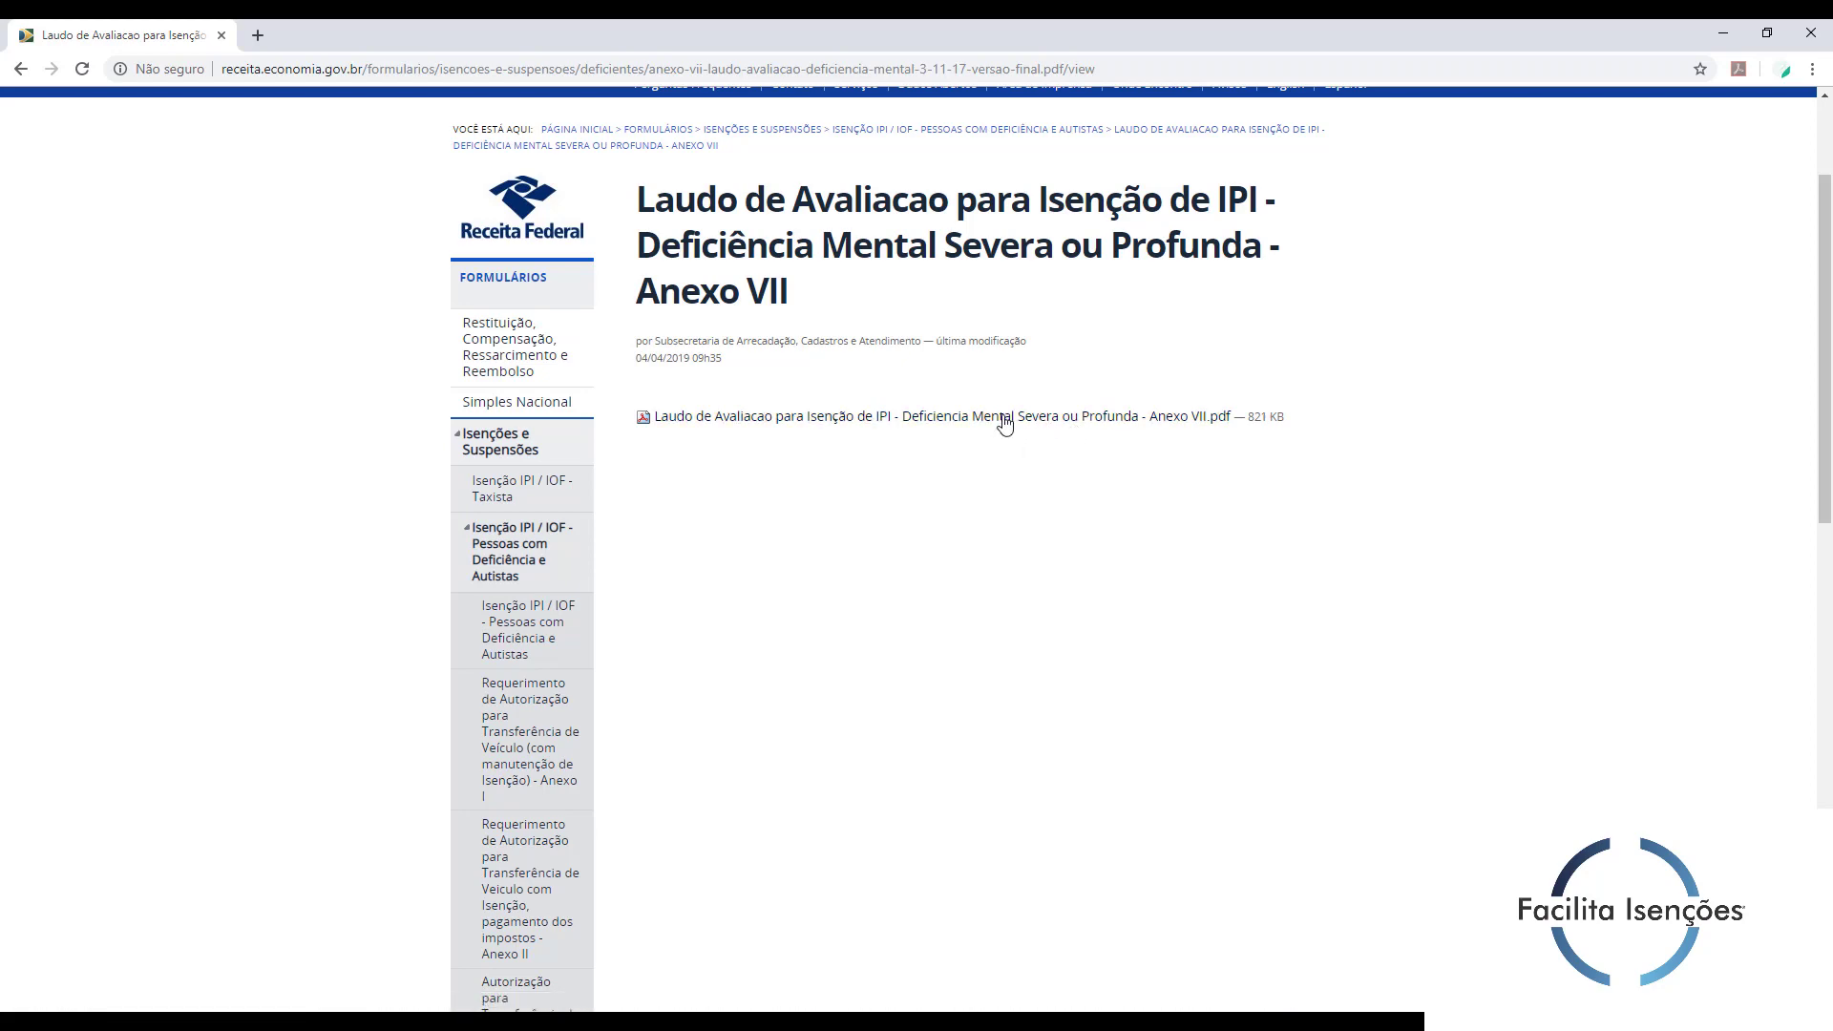
{"action": "scroll", "coordinate": [983, 475], "scroll_direction": "down", "scroll_amount": 8}
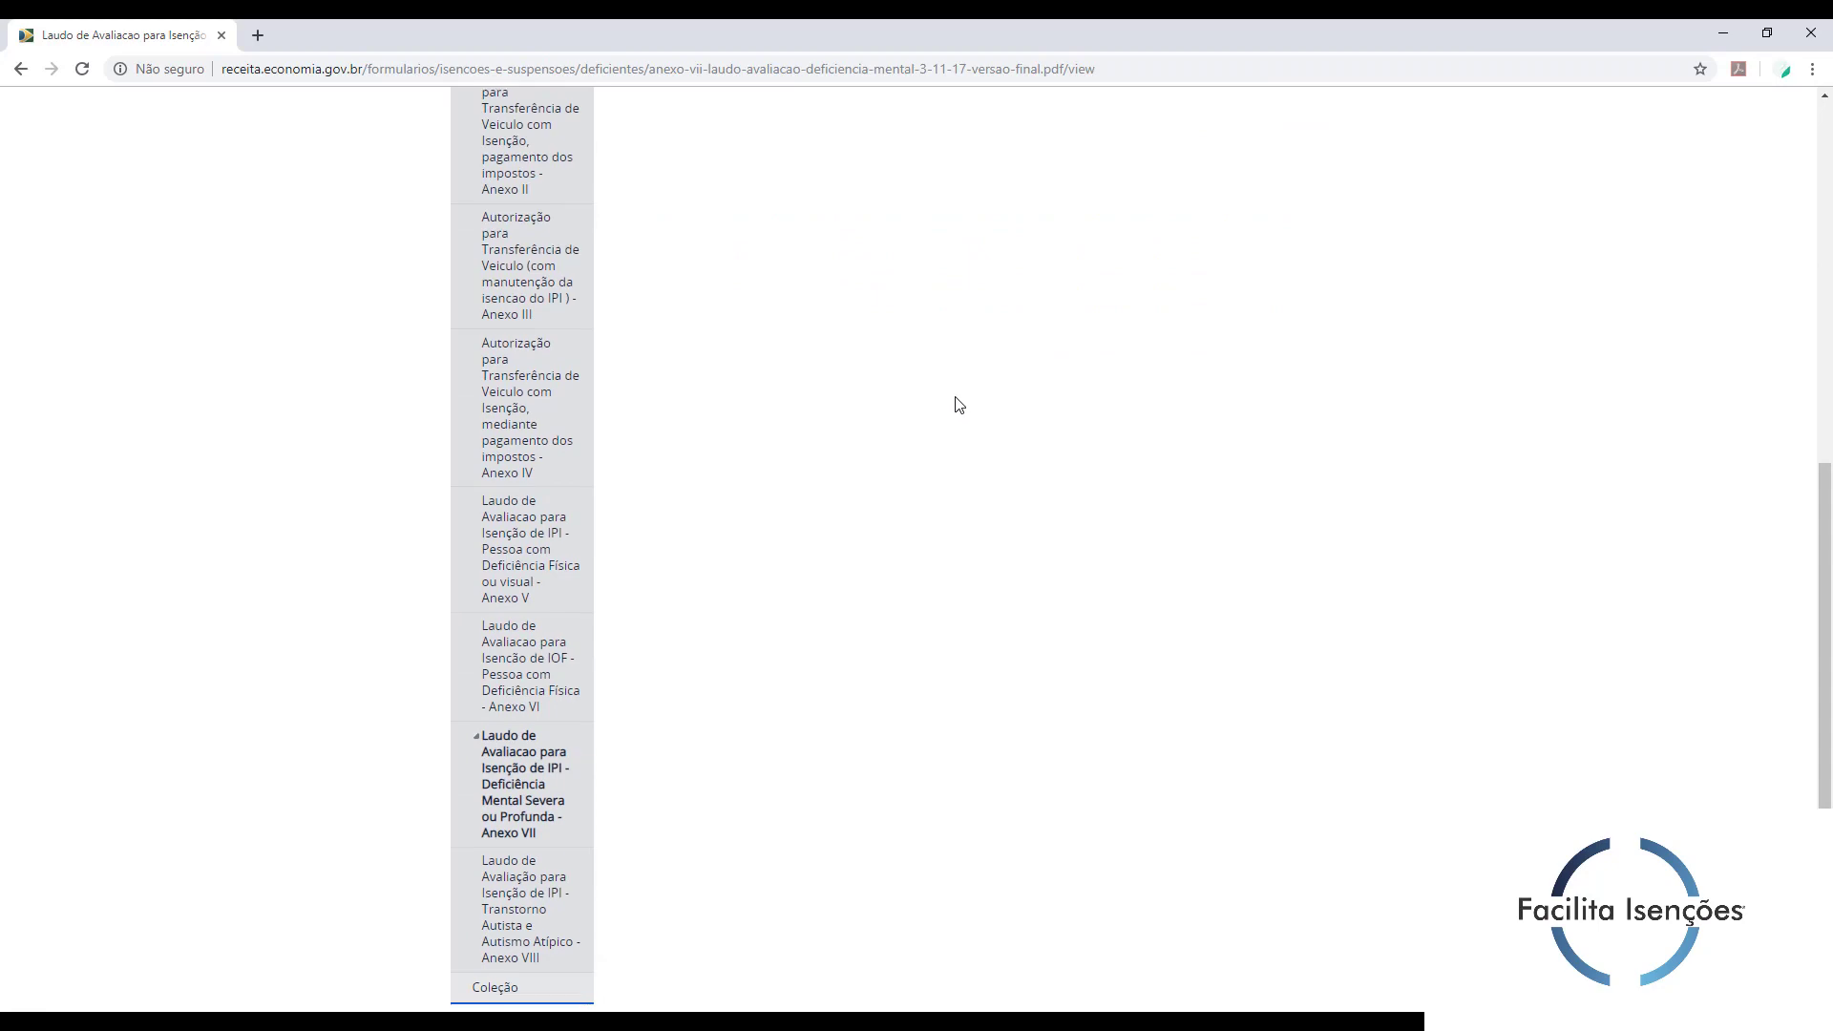
{"action": "scroll", "coordinate": [959, 404], "scroll_direction": "down", "scroll_amount": 5}
{"action": "scroll", "coordinate": [1113, 417], "scroll_direction": "up", "scroll_amount": 2}
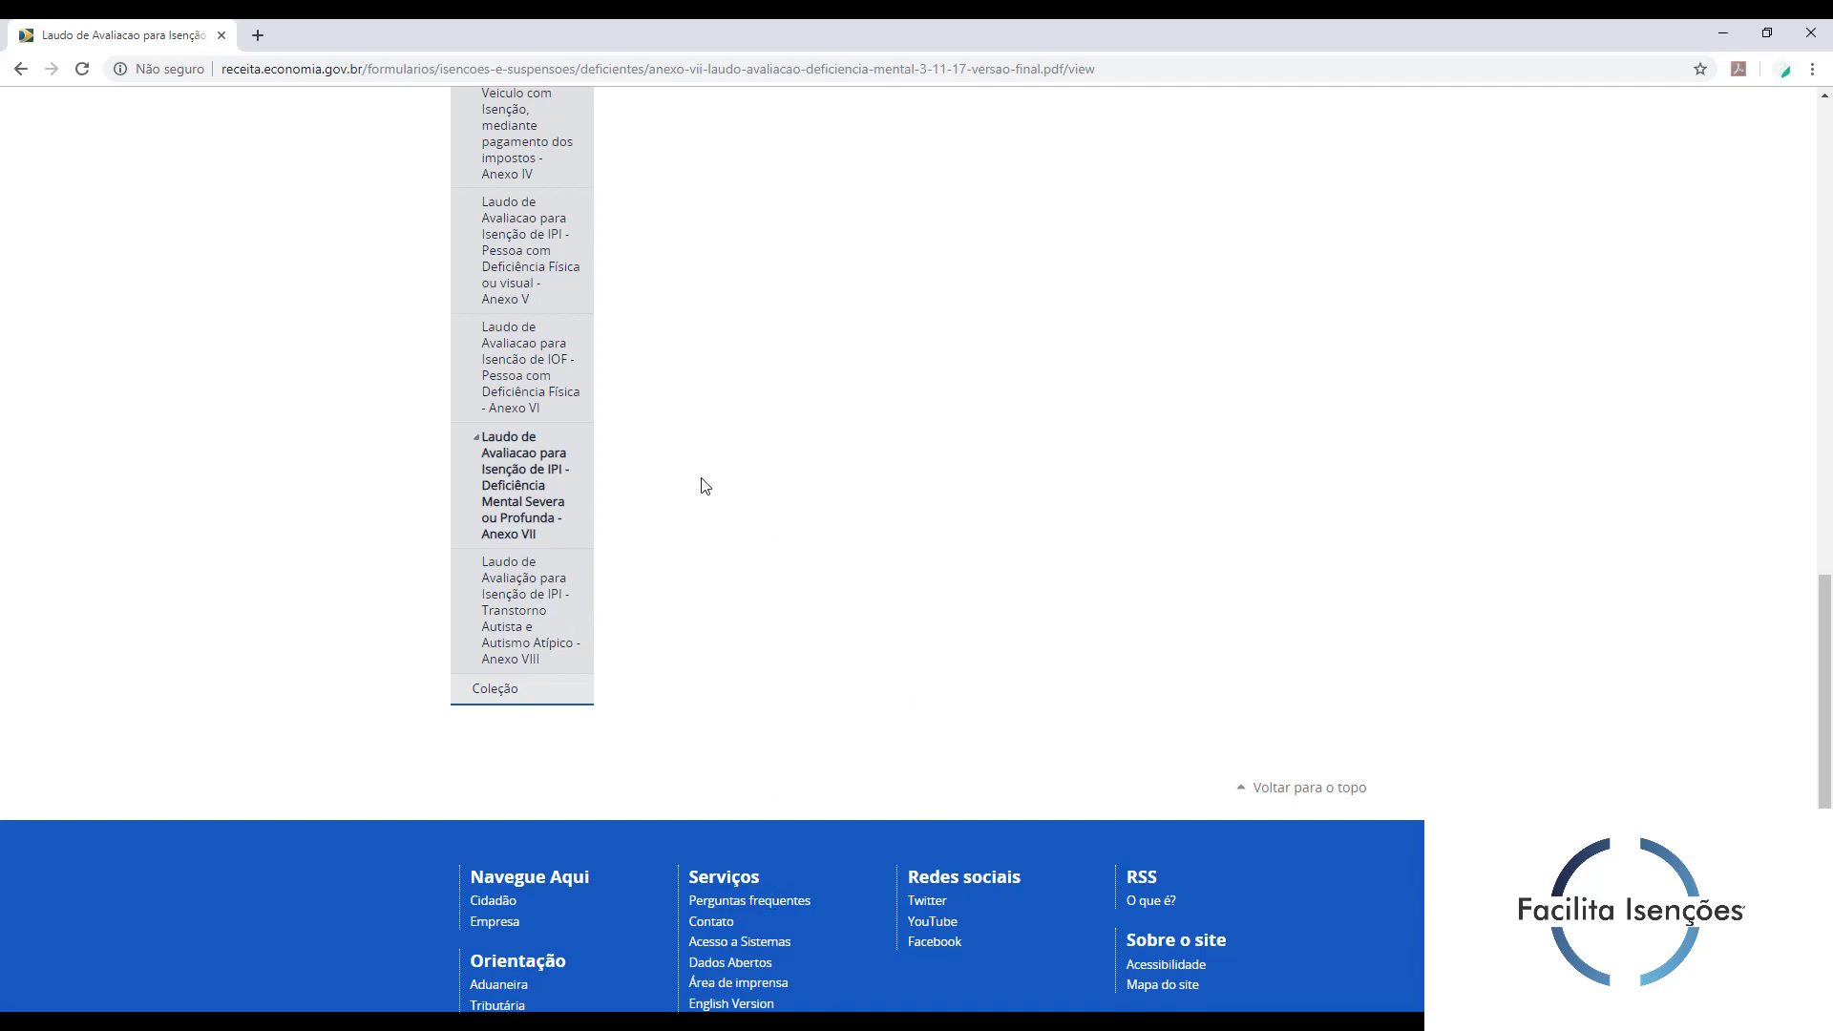
{"action": "scroll", "coordinate": [748, 409], "scroll_direction": "up", "scroll_amount": 15}
{"action": "scroll", "coordinate": [957, 498], "scroll_direction": "down", "scroll_amount": 2}
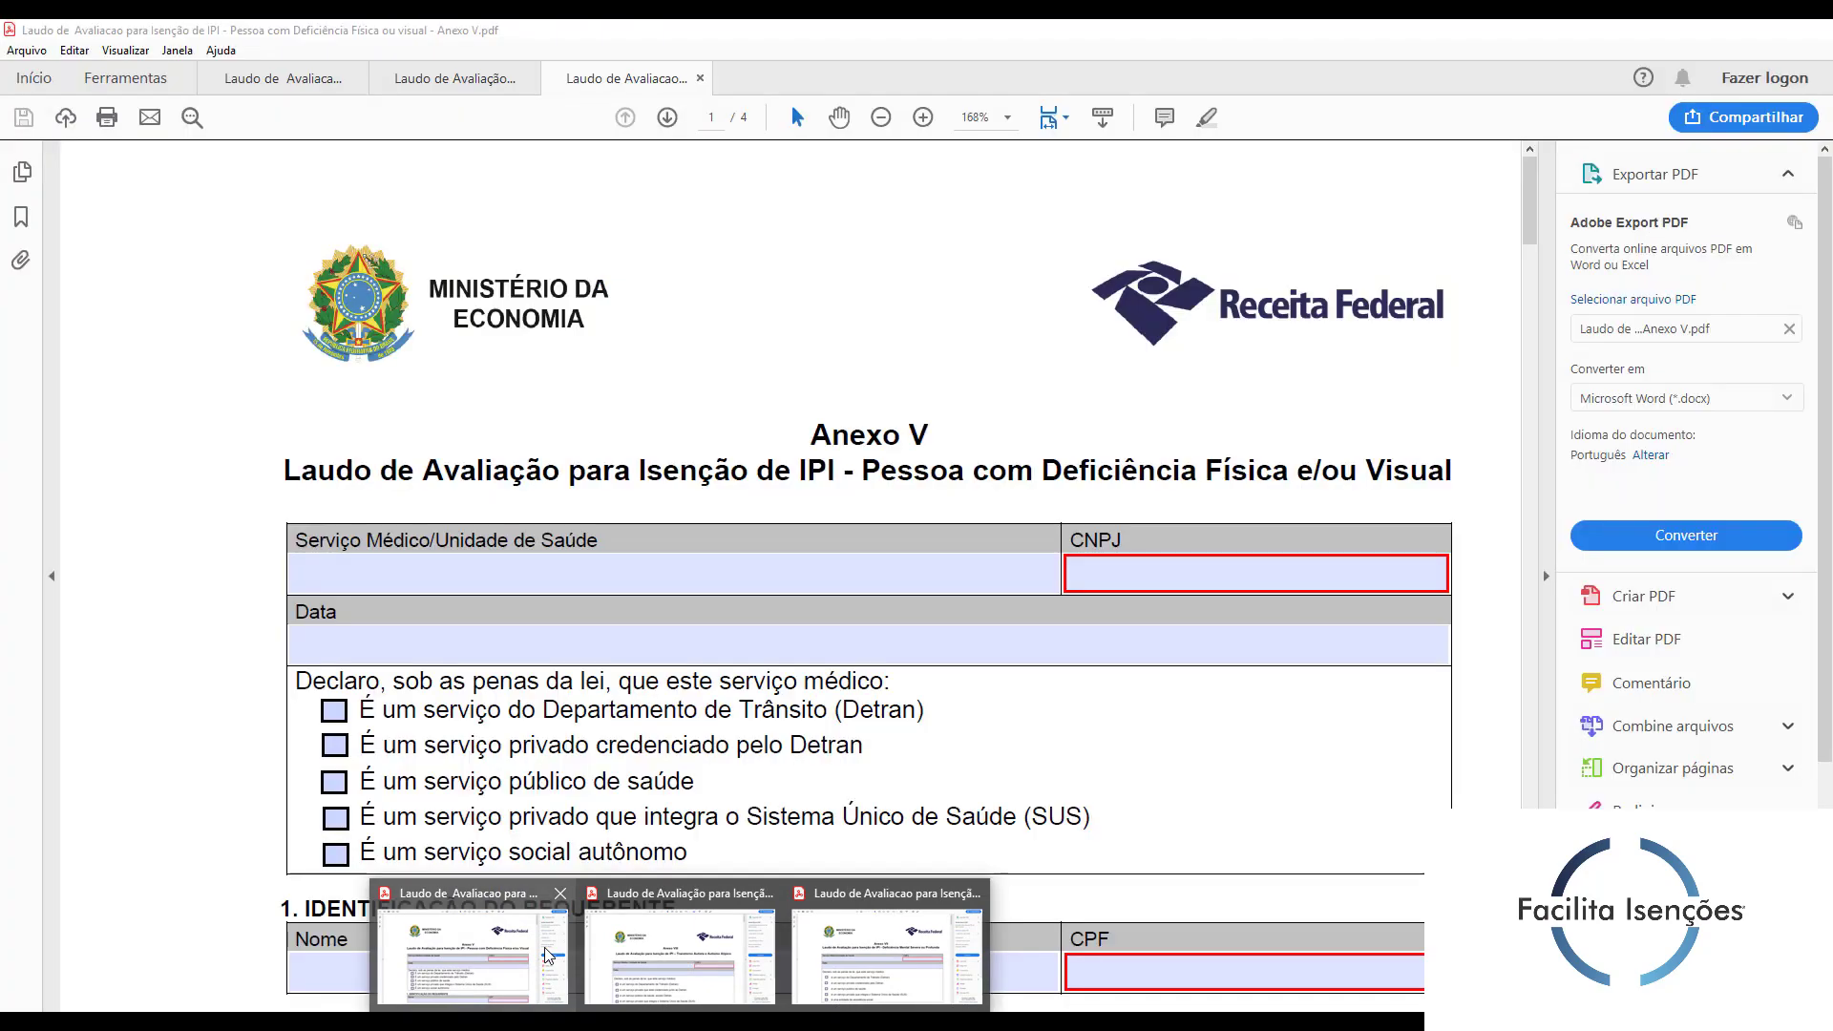
Step: Switch to the Anexo V PDF in Adobe Acrobat Reader and enter "Upa São José" as the medical service or health unit
{"action": "left_click", "coordinate": [544, 947]}
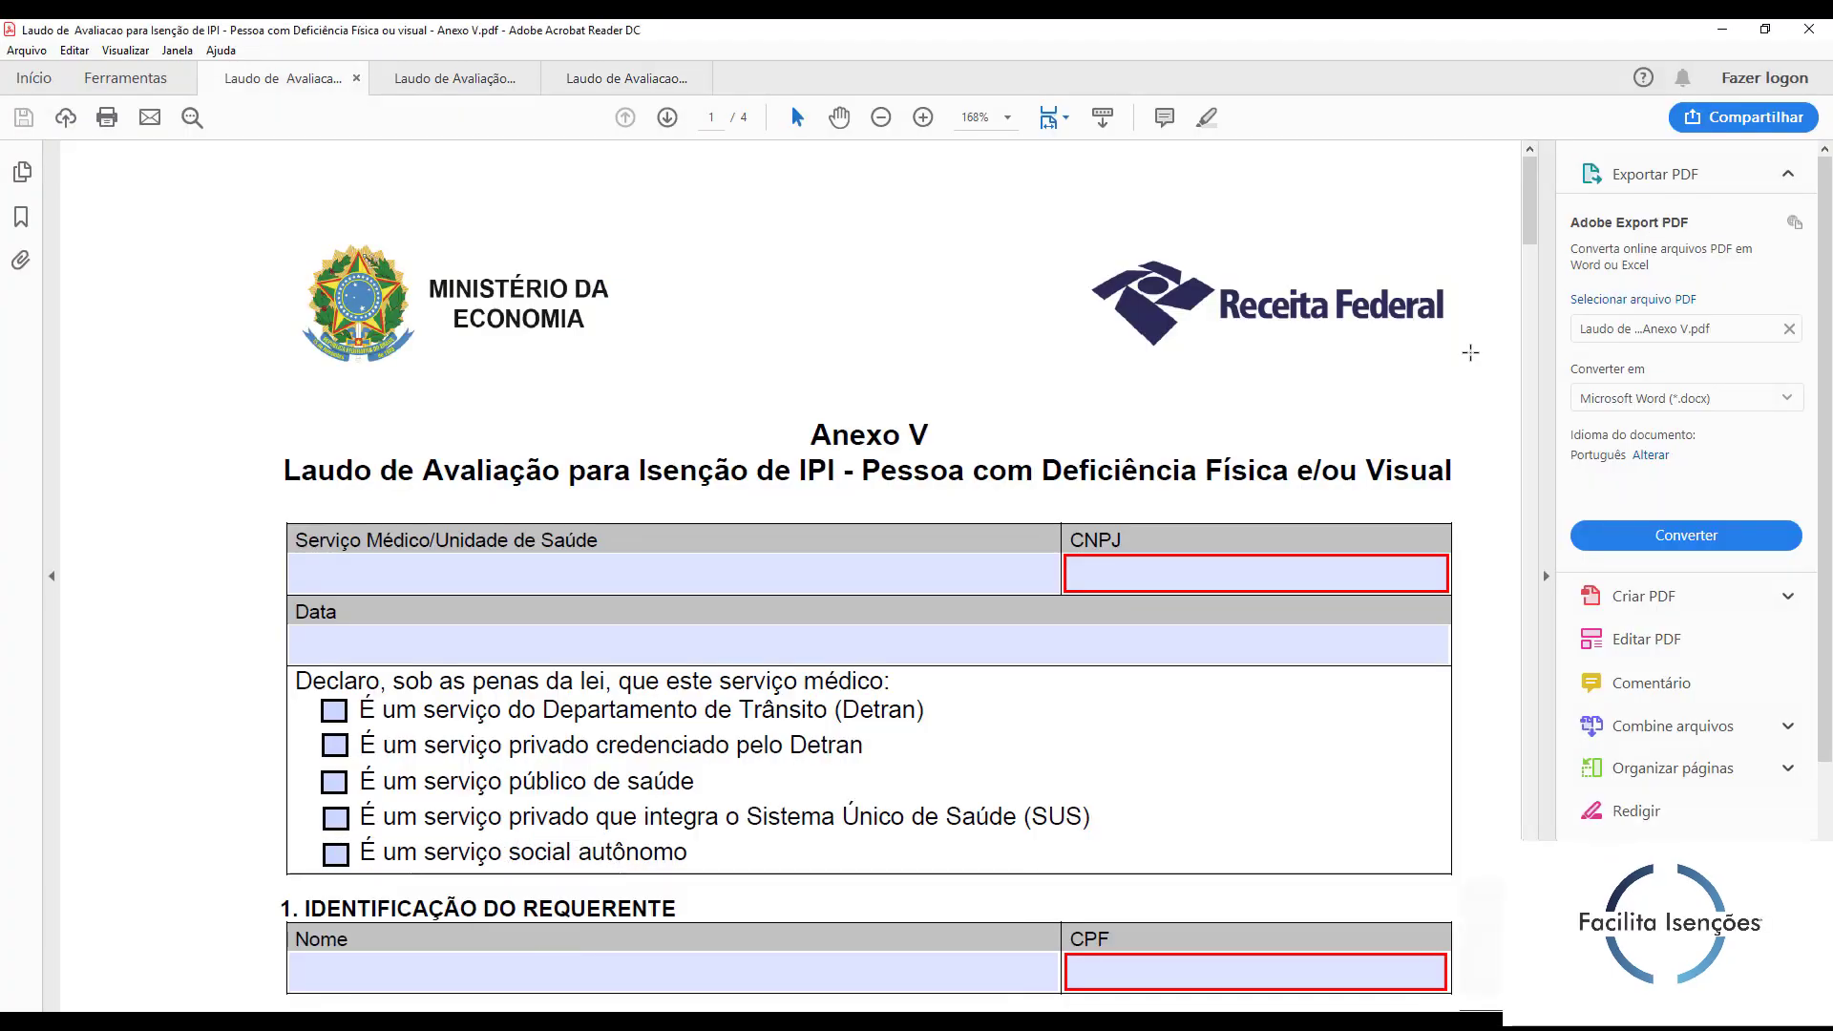
{"action": "scroll", "coordinate": [1470, 352], "scroll_direction": "down", "scroll_amount": 3}
{"action": "scroll", "coordinate": [1470, 352], "scroll_direction": "down", "scroll_amount": 1}
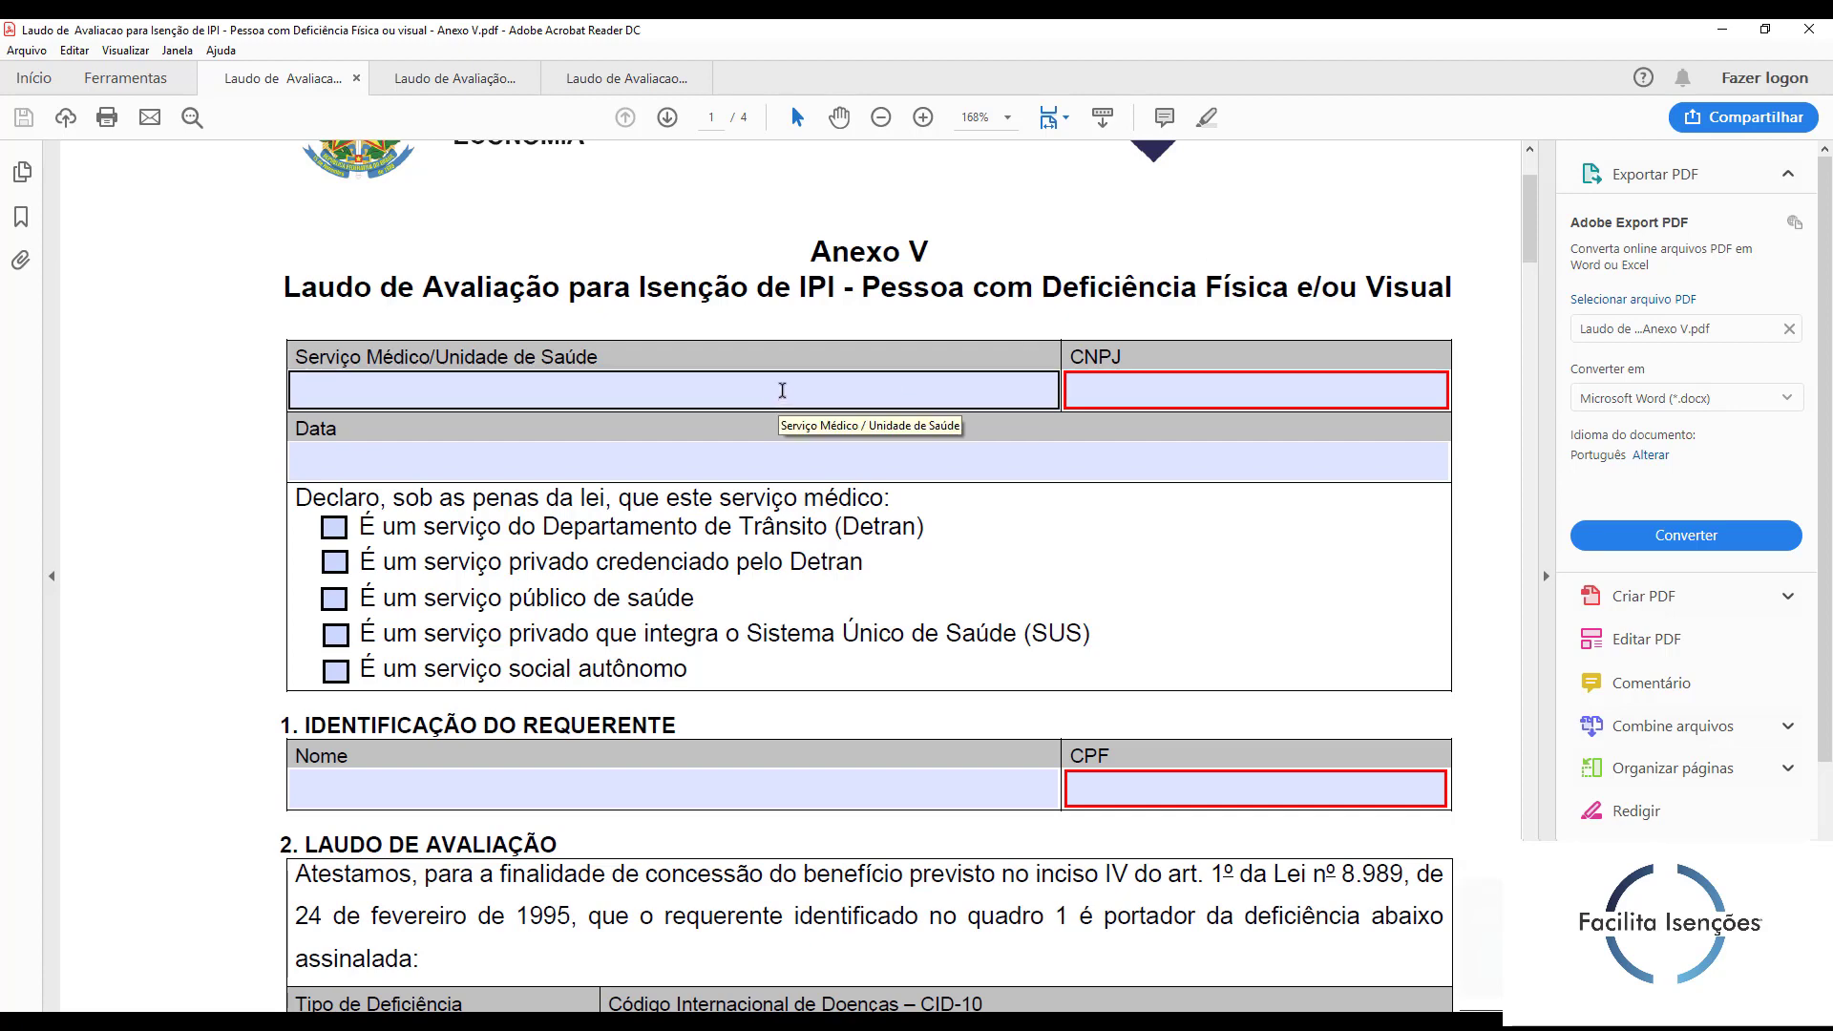
{"action": "left_click", "coordinate": [784, 387]}
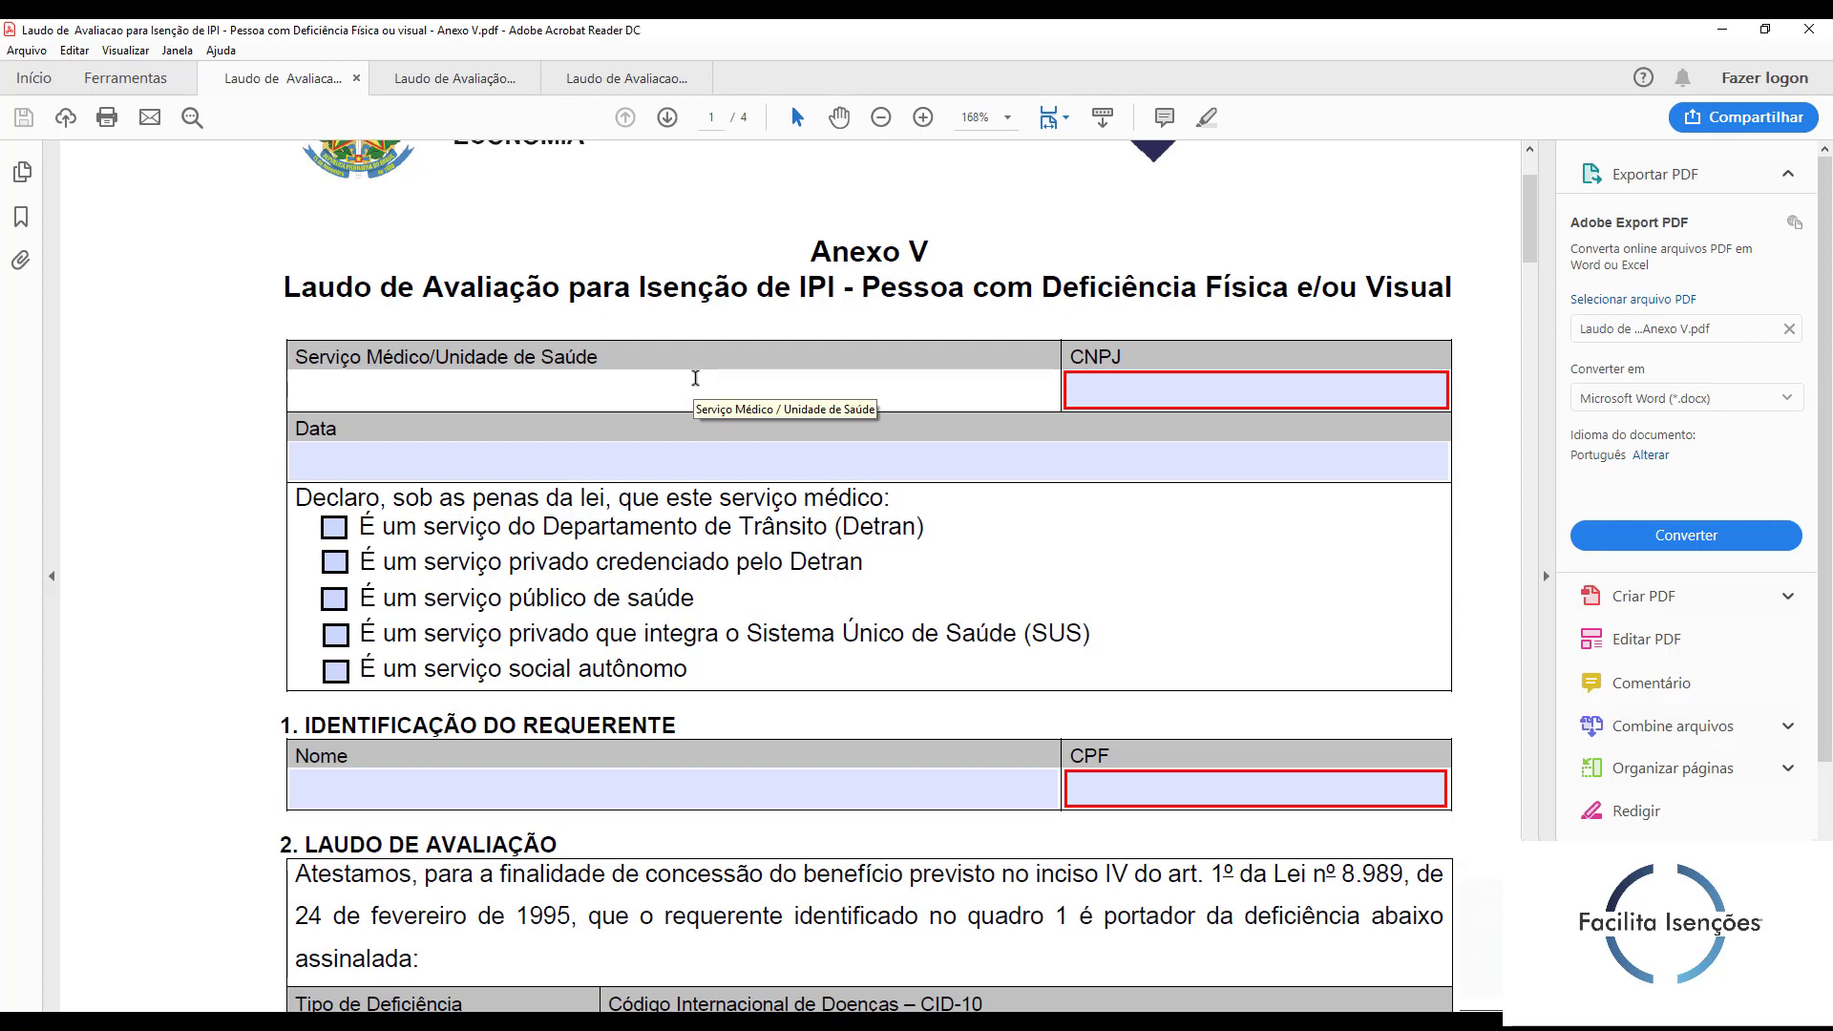
{"action": "type", "text": "Upa"}
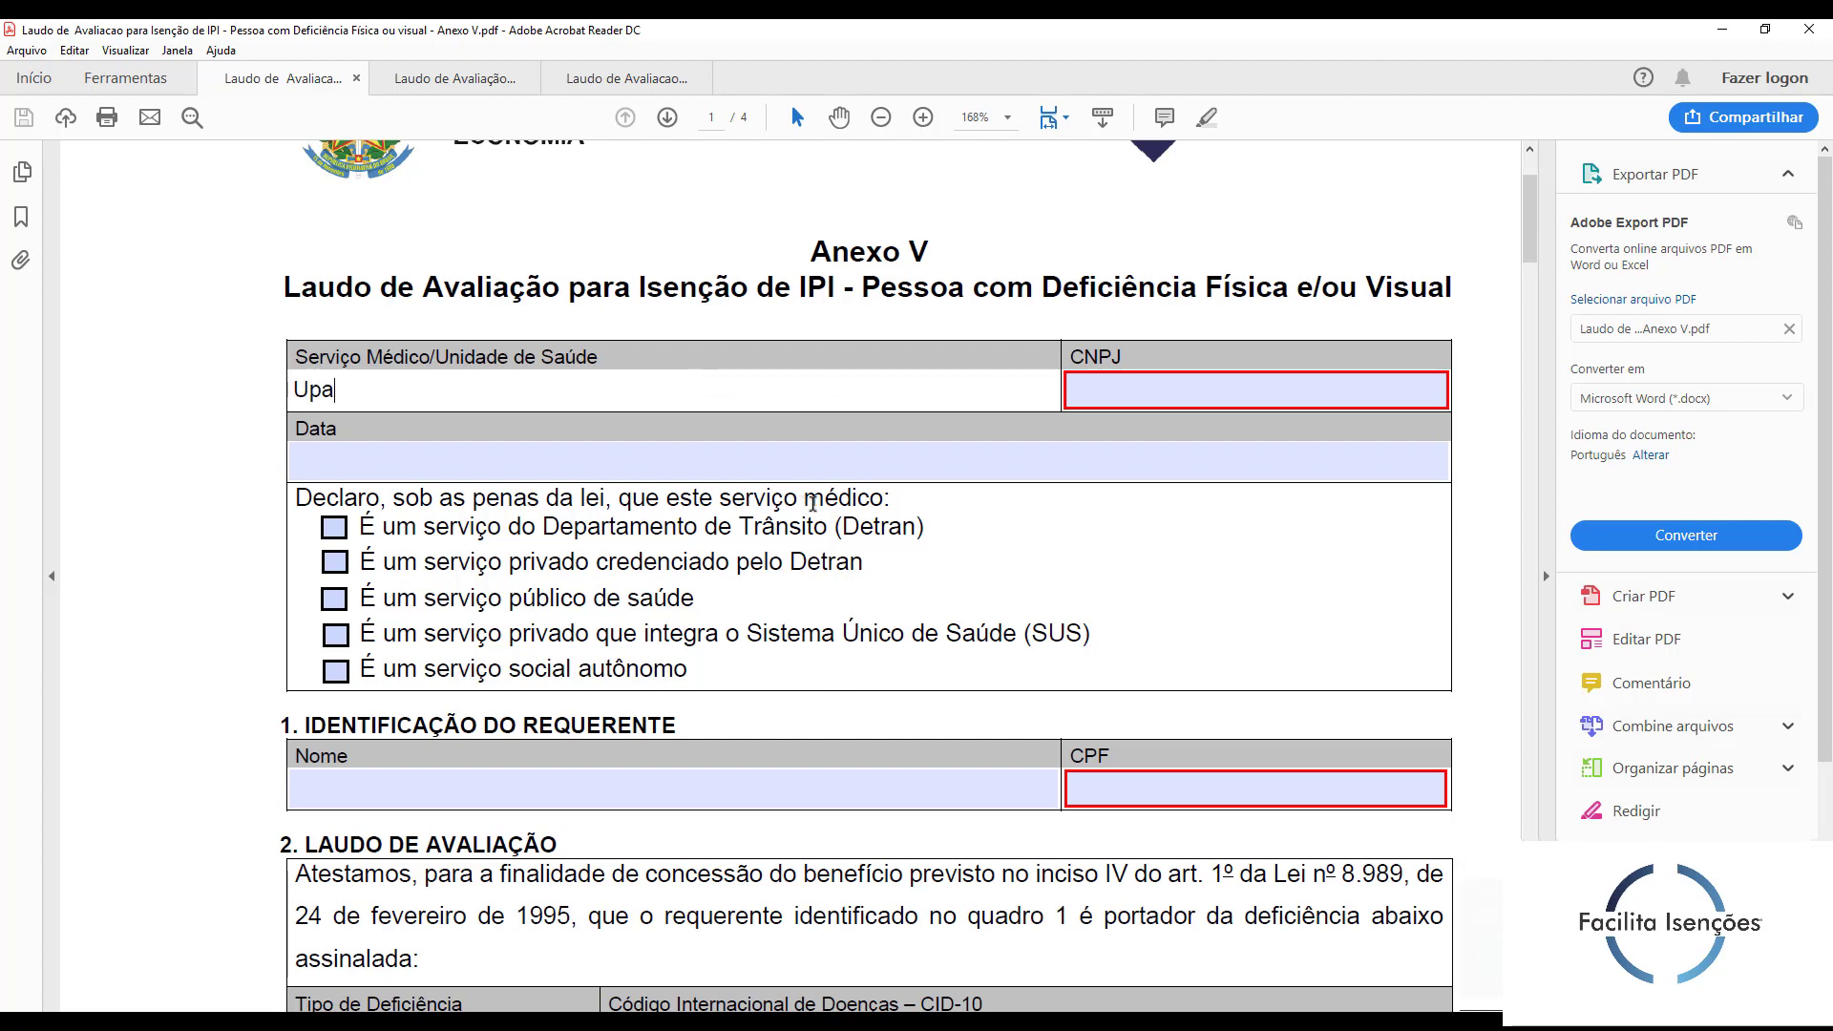
{"action": "type", "text": " São José"}
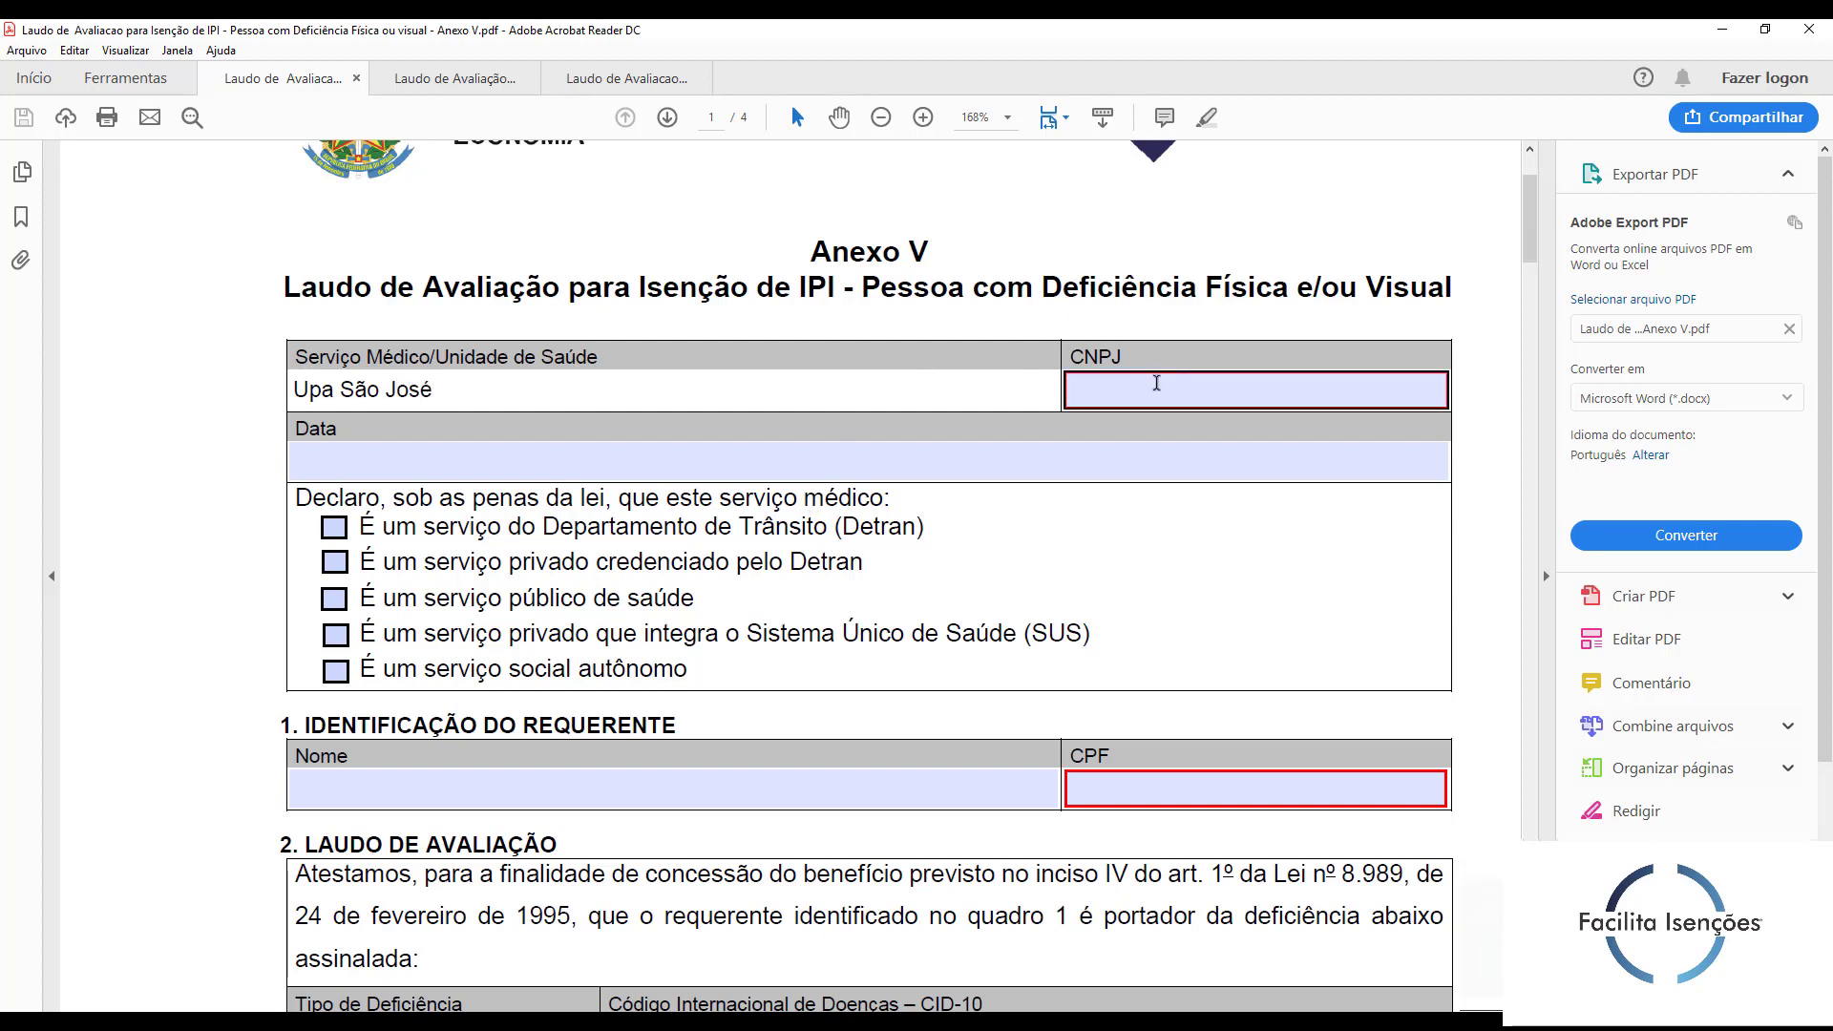
Step: Try to enter a partial registration number in the CNPJ field, then activate the empty Data field
{"action": "left_click", "coordinate": [1156, 383]}
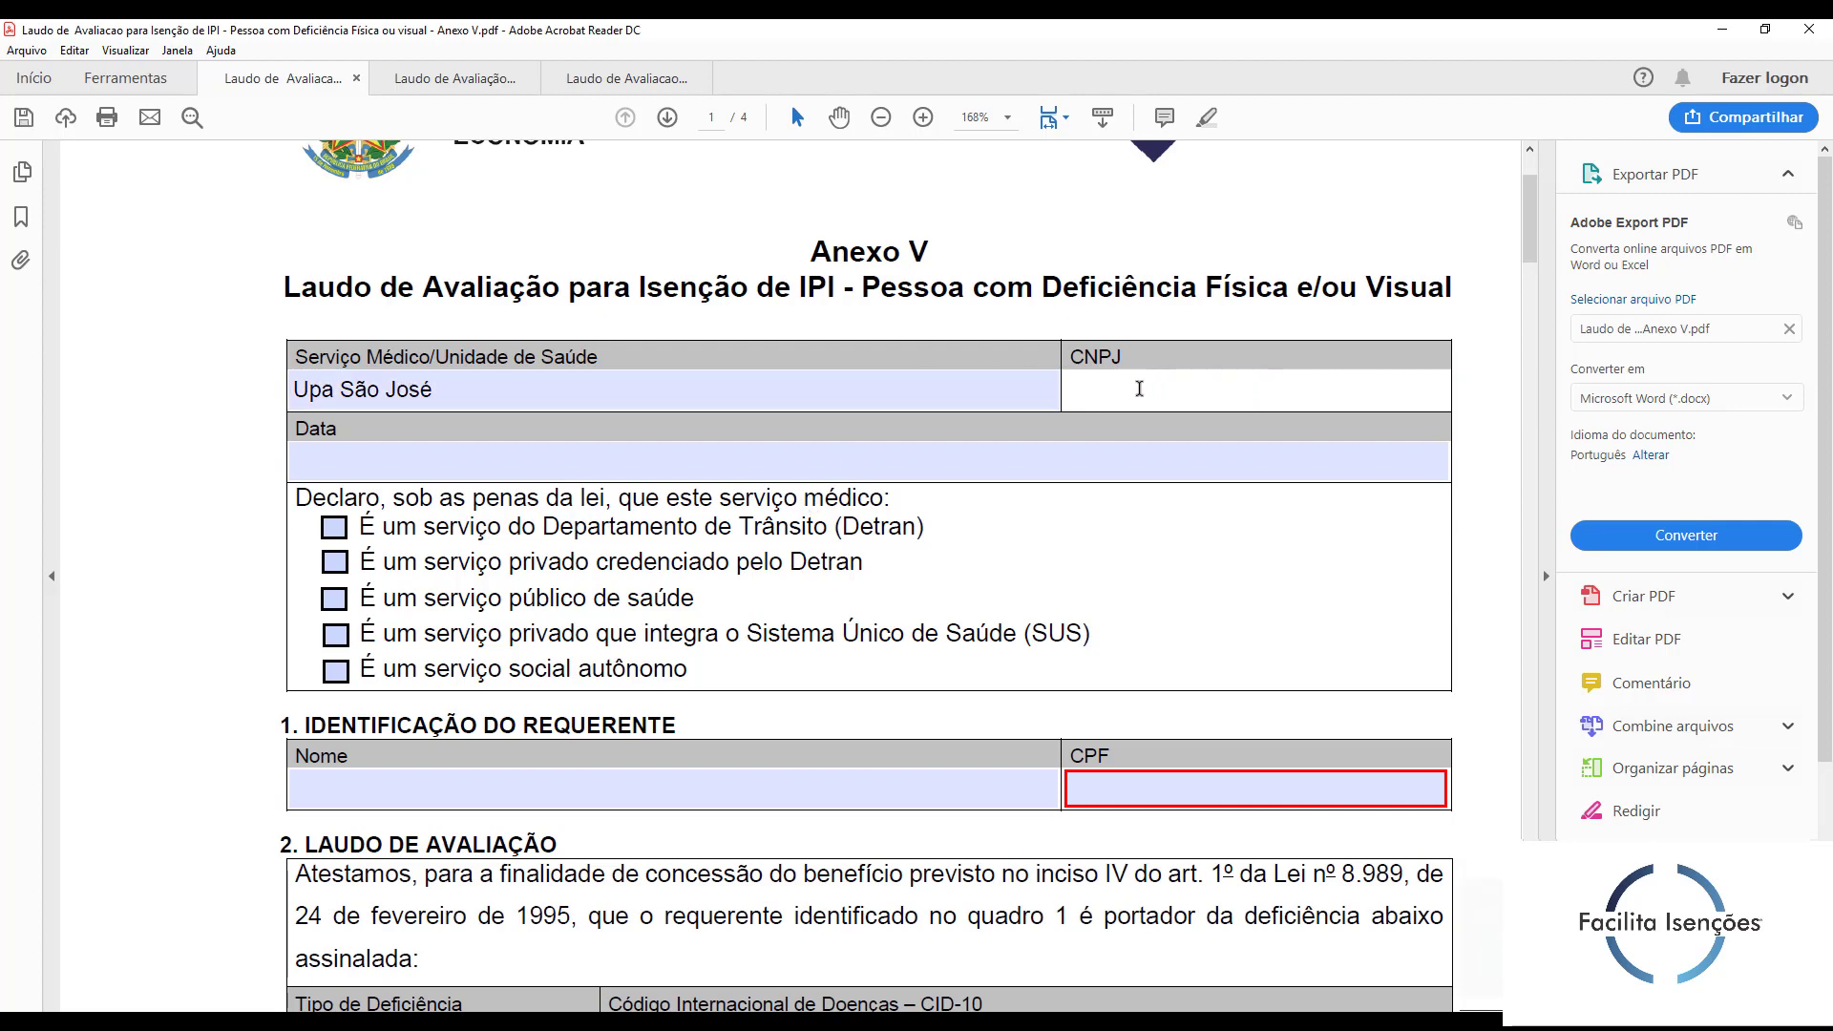
{"action": "type", "text": "12.3"}
{"action": "left_click", "coordinate": [1046, 461]}
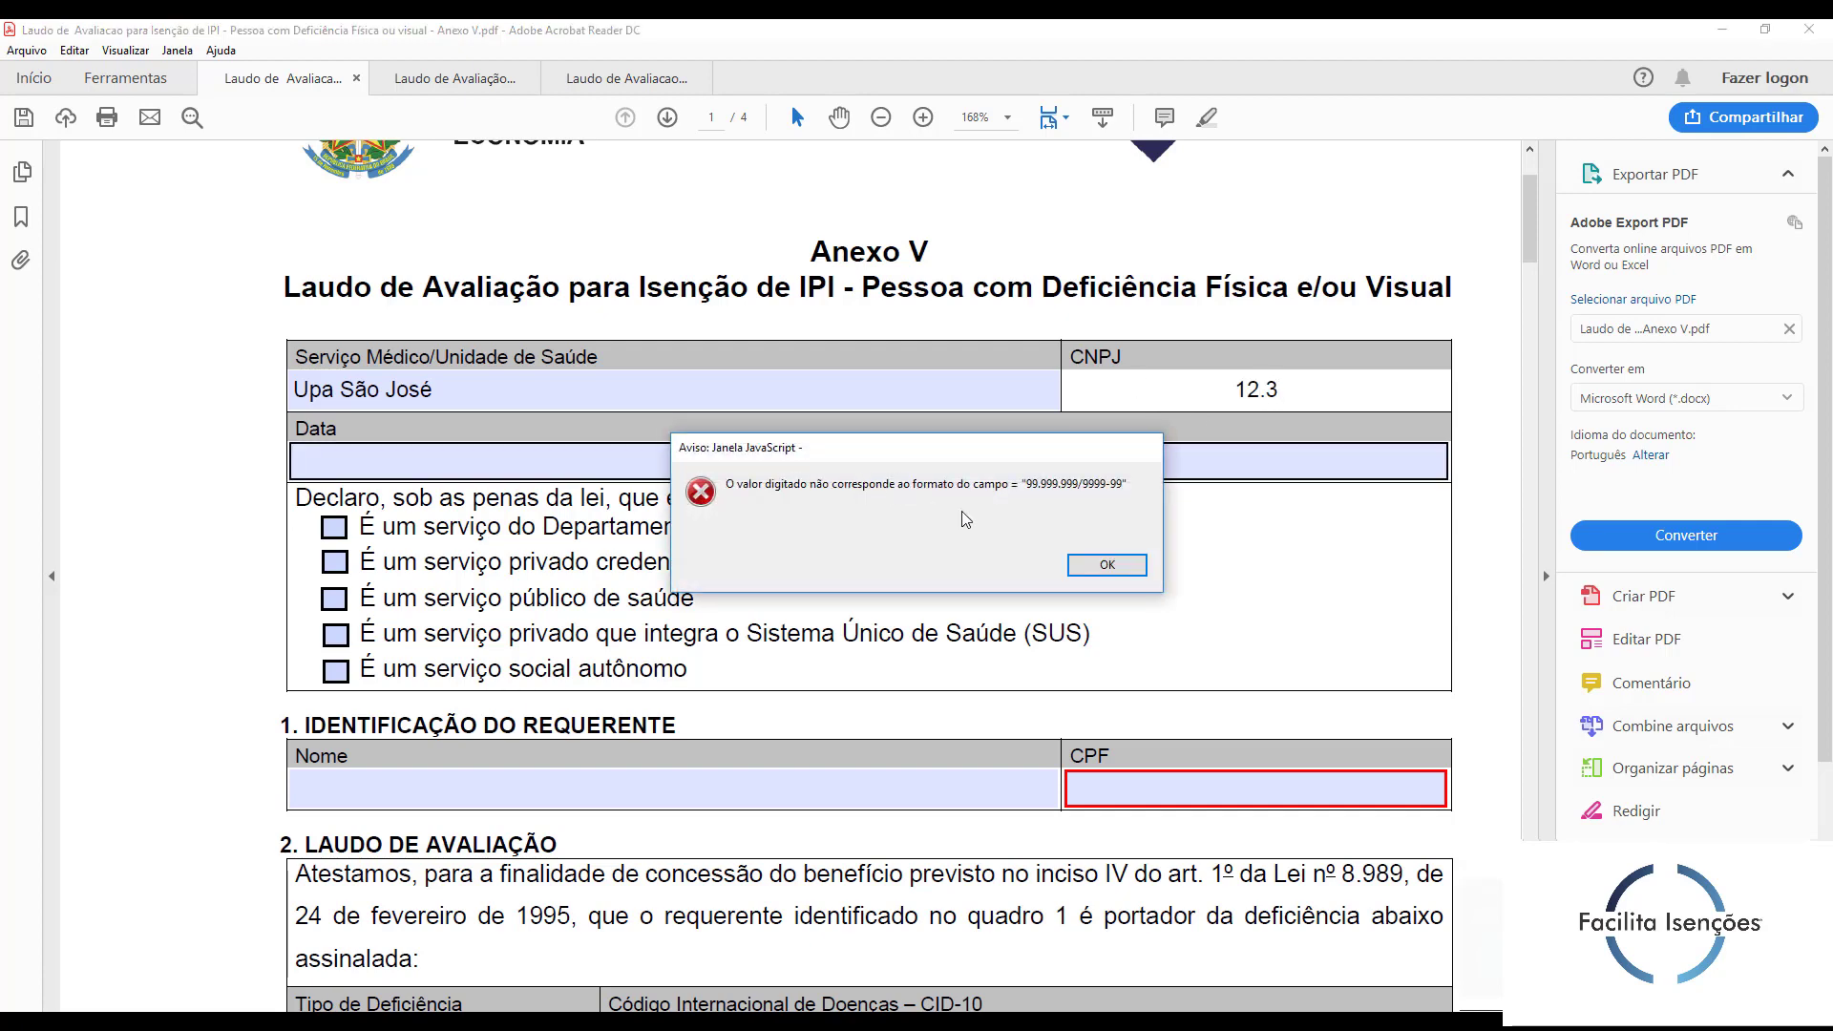
{"action": "left_click", "coordinate": [1107, 565]}
{"action": "left_click", "coordinate": [731, 474]}
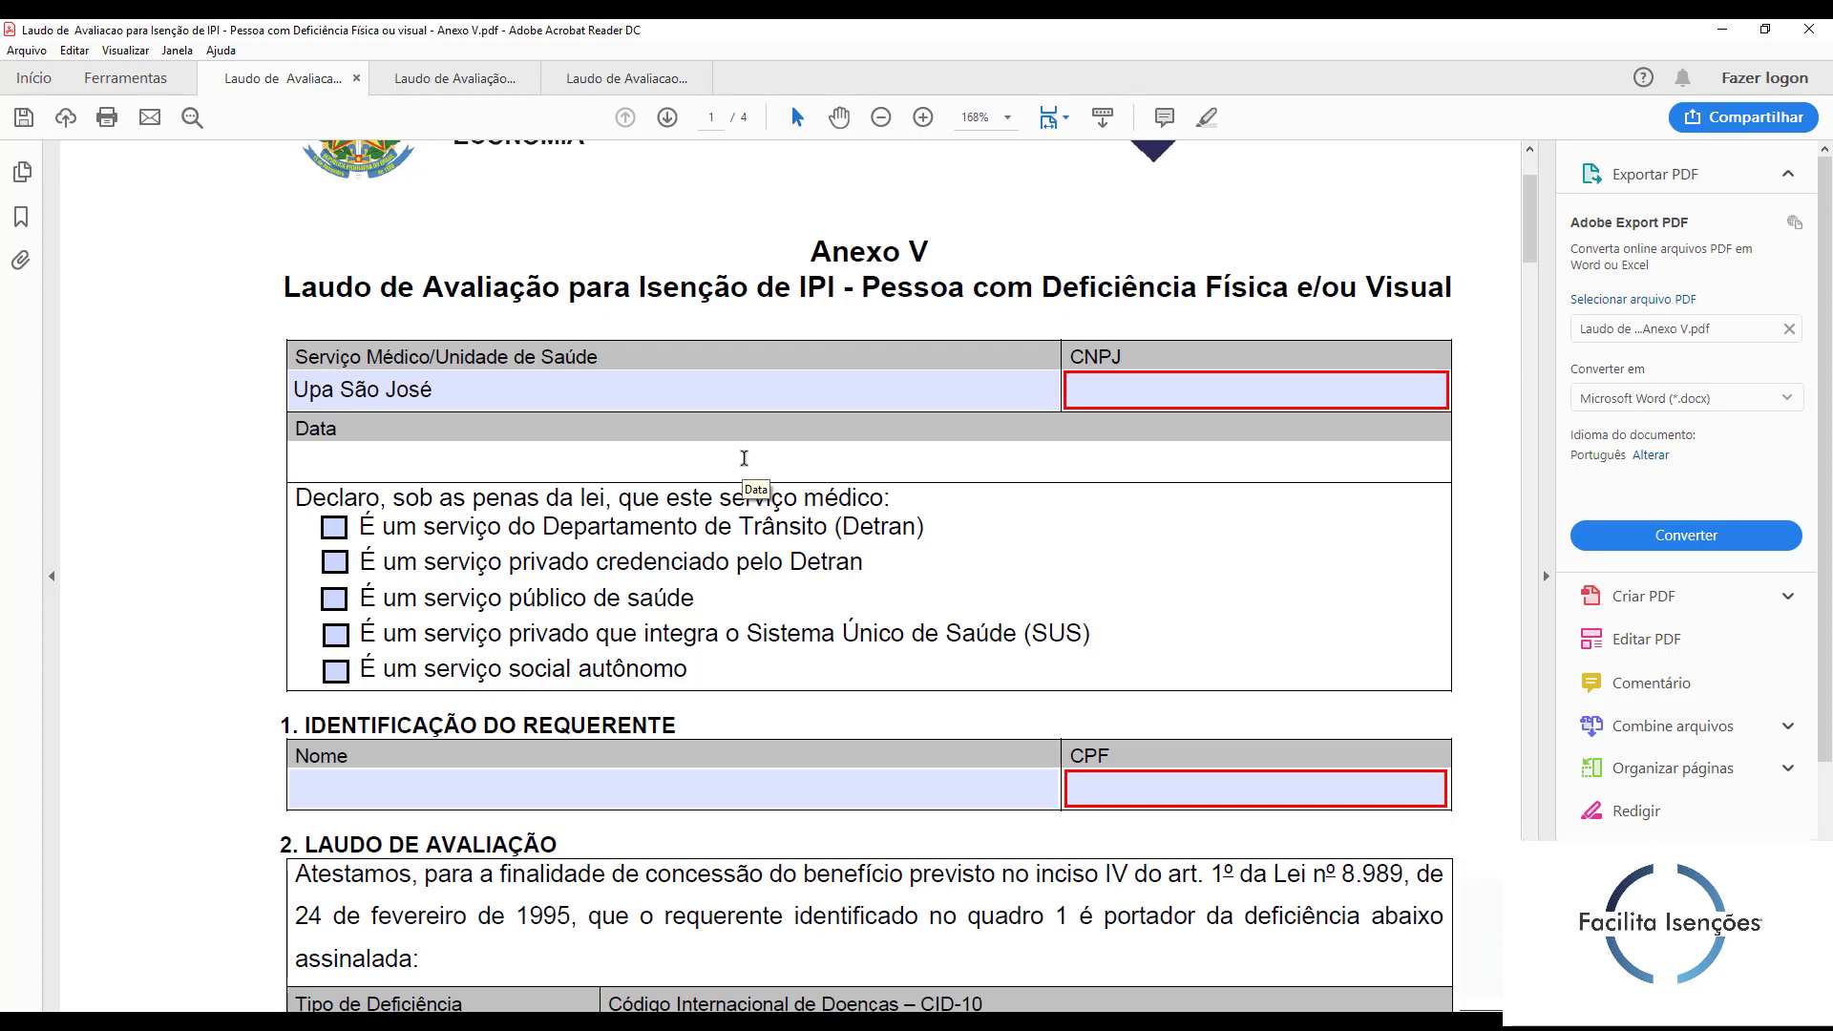
Step: Examine the medical service declaration, highlighting the text of the Detran service option
{"action": "scroll", "coordinate": [745, 458], "scroll_direction": "down", "scroll_amount": 1}
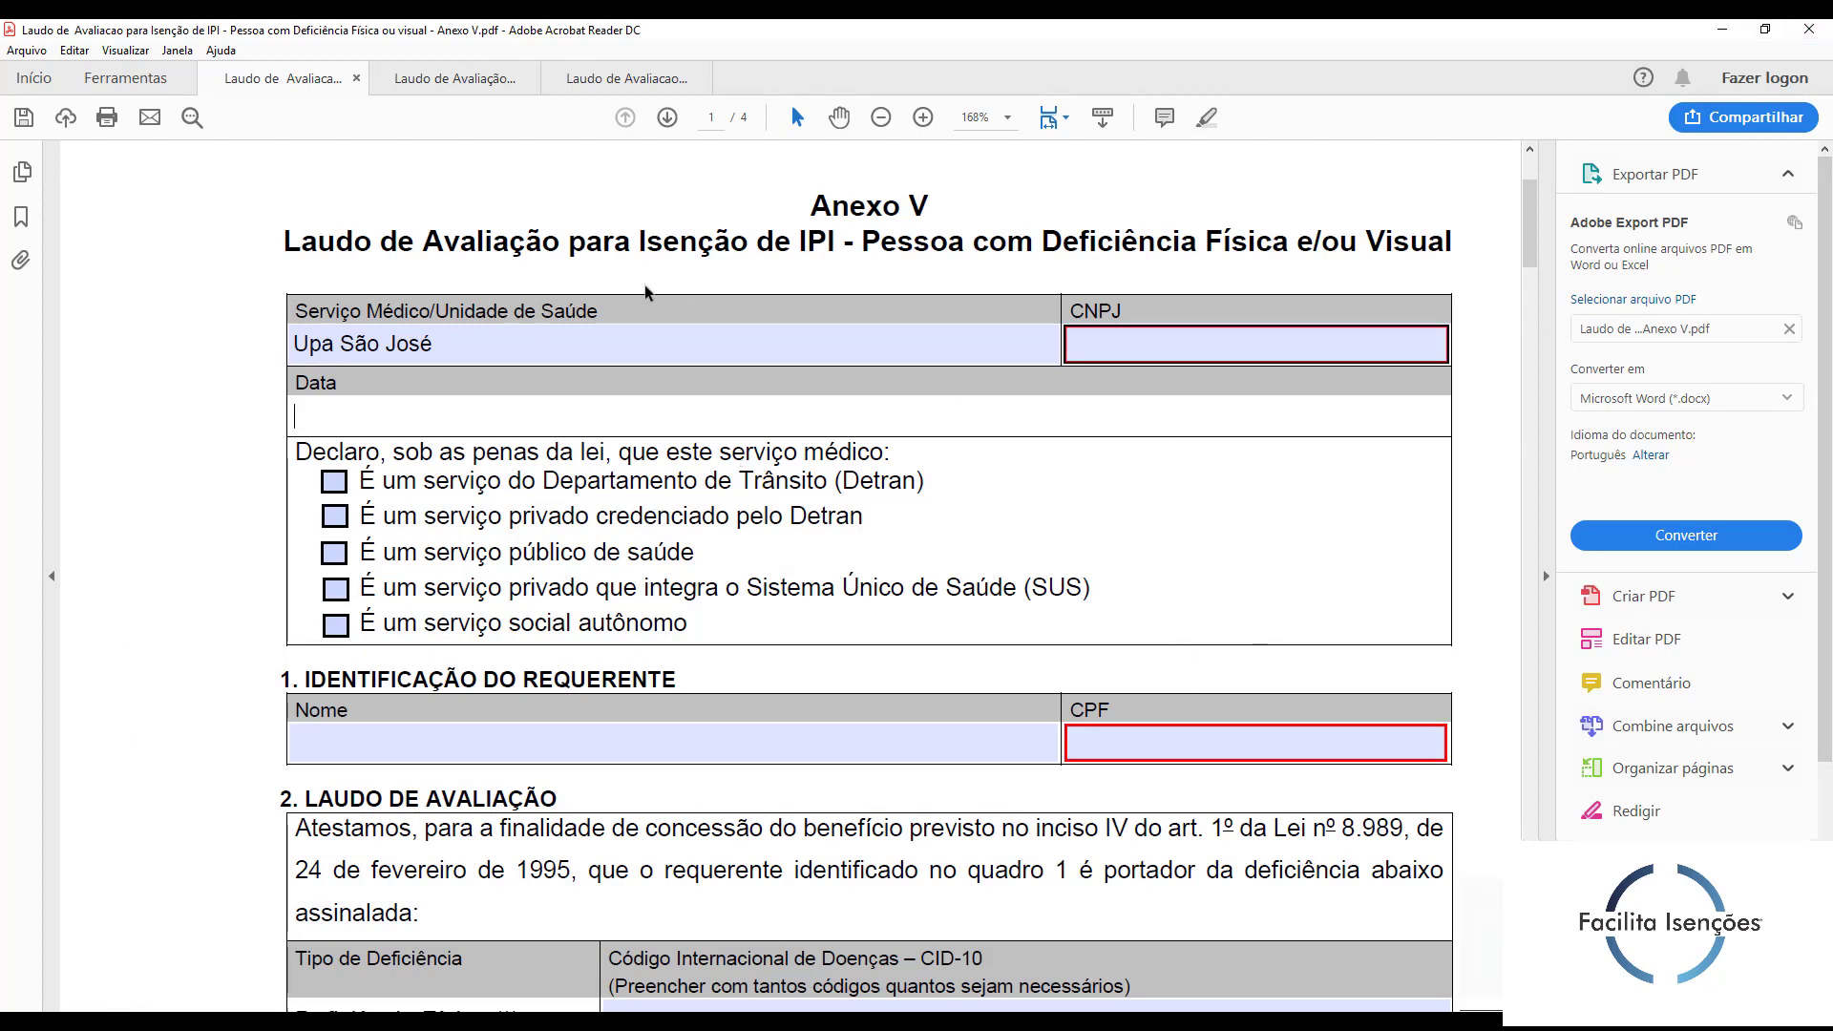
{"action": "scroll", "coordinate": [151, 559], "scroll_direction": "down", "scroll_amount": 1}
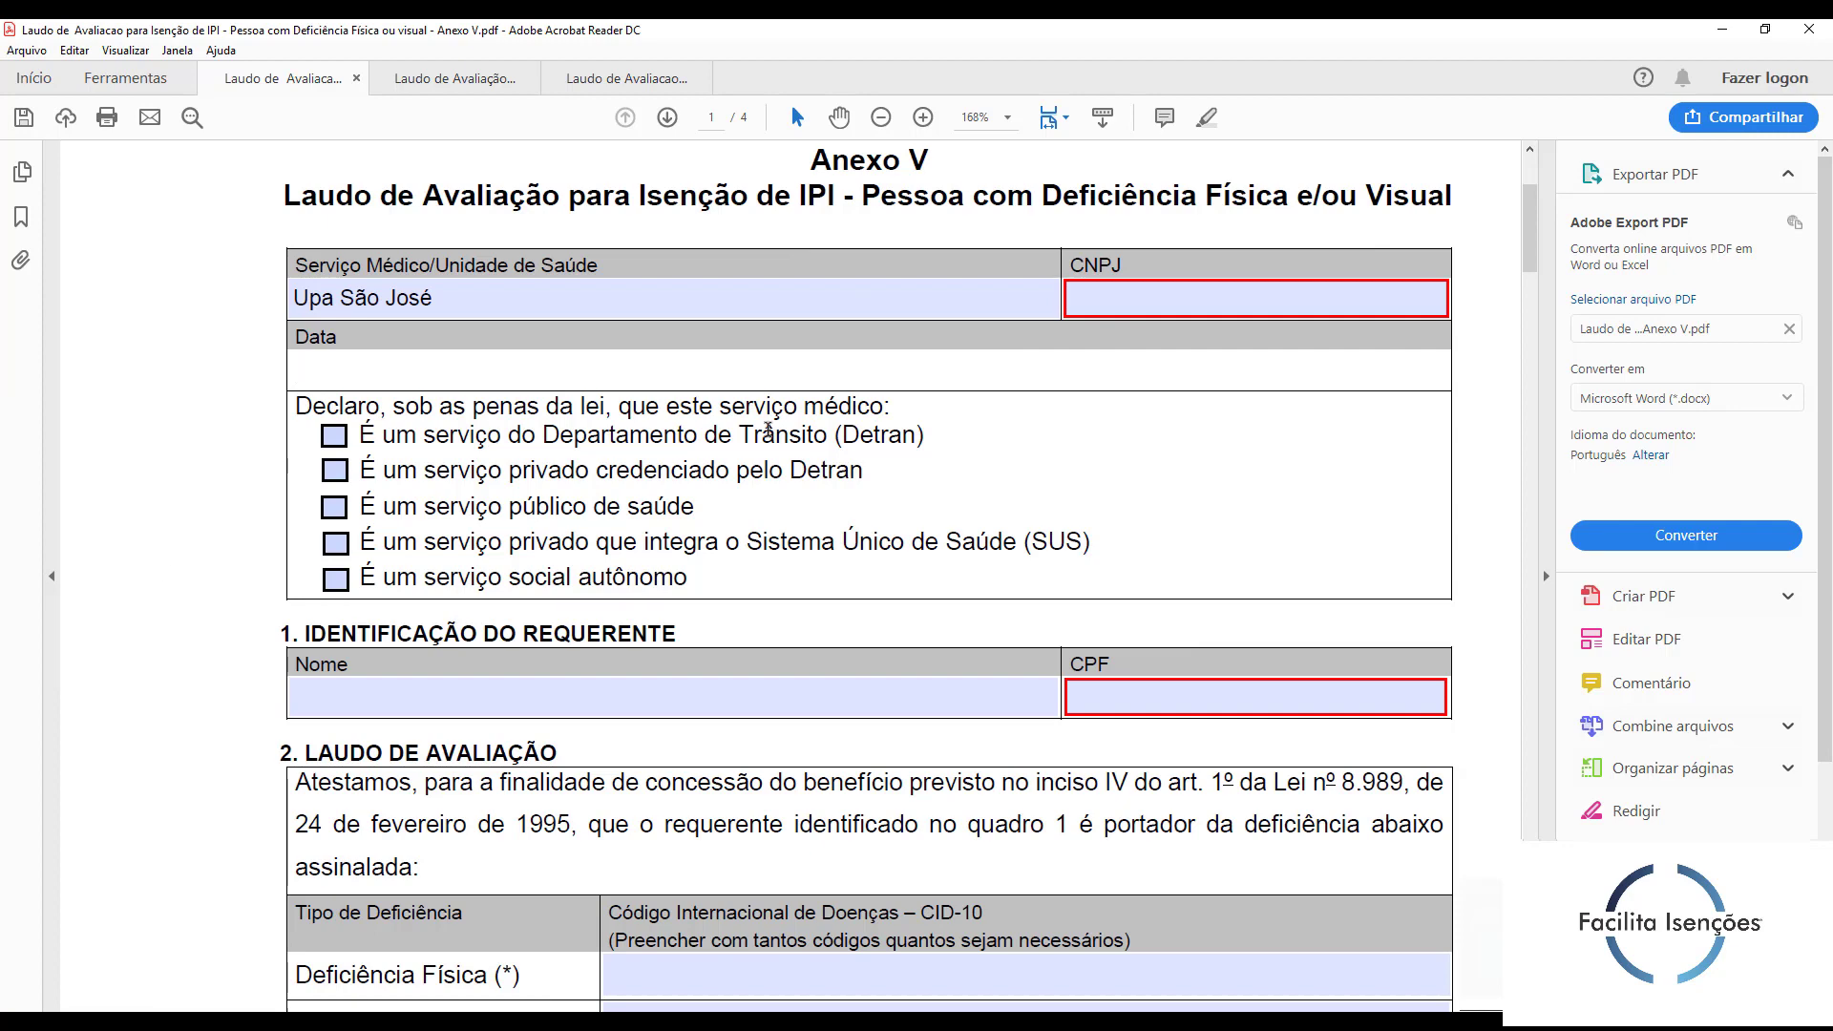
{"action": "left_click_drag", "start_coordinate": [925, 438], "coordinate": [366, 439]}
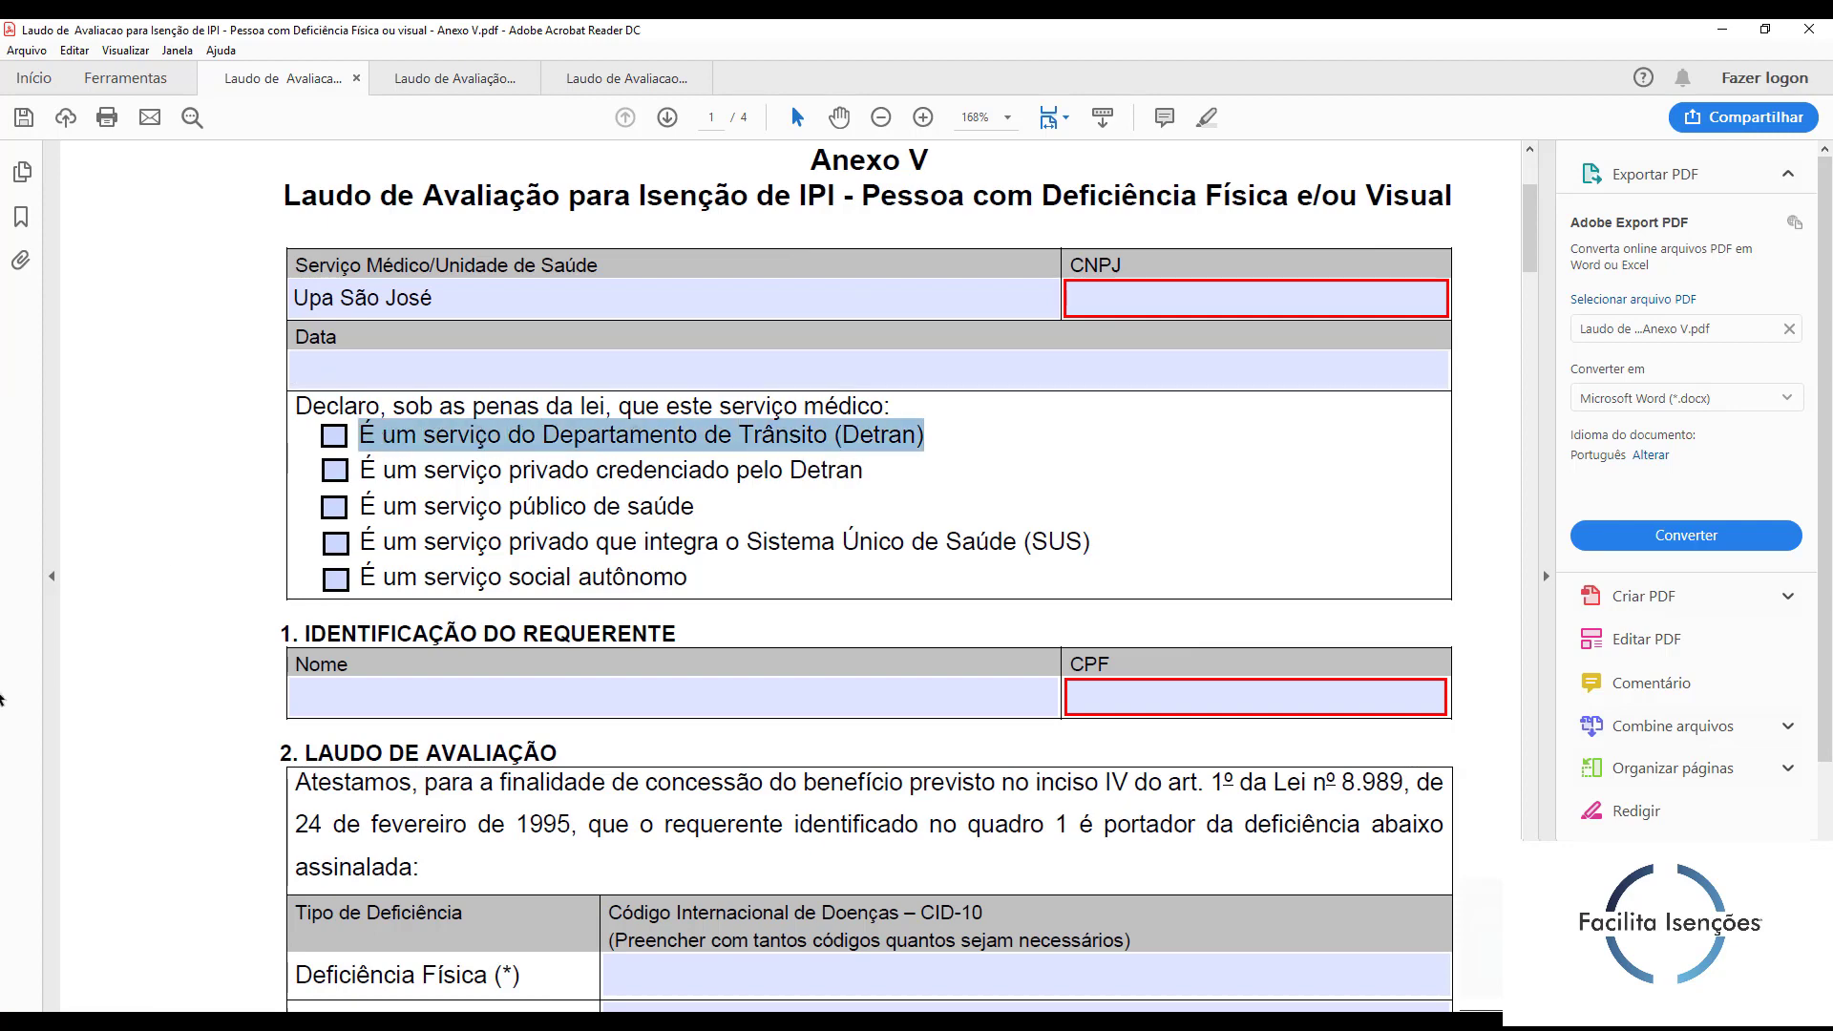
{"action": "left_click", "coordinate": [225, 472]}
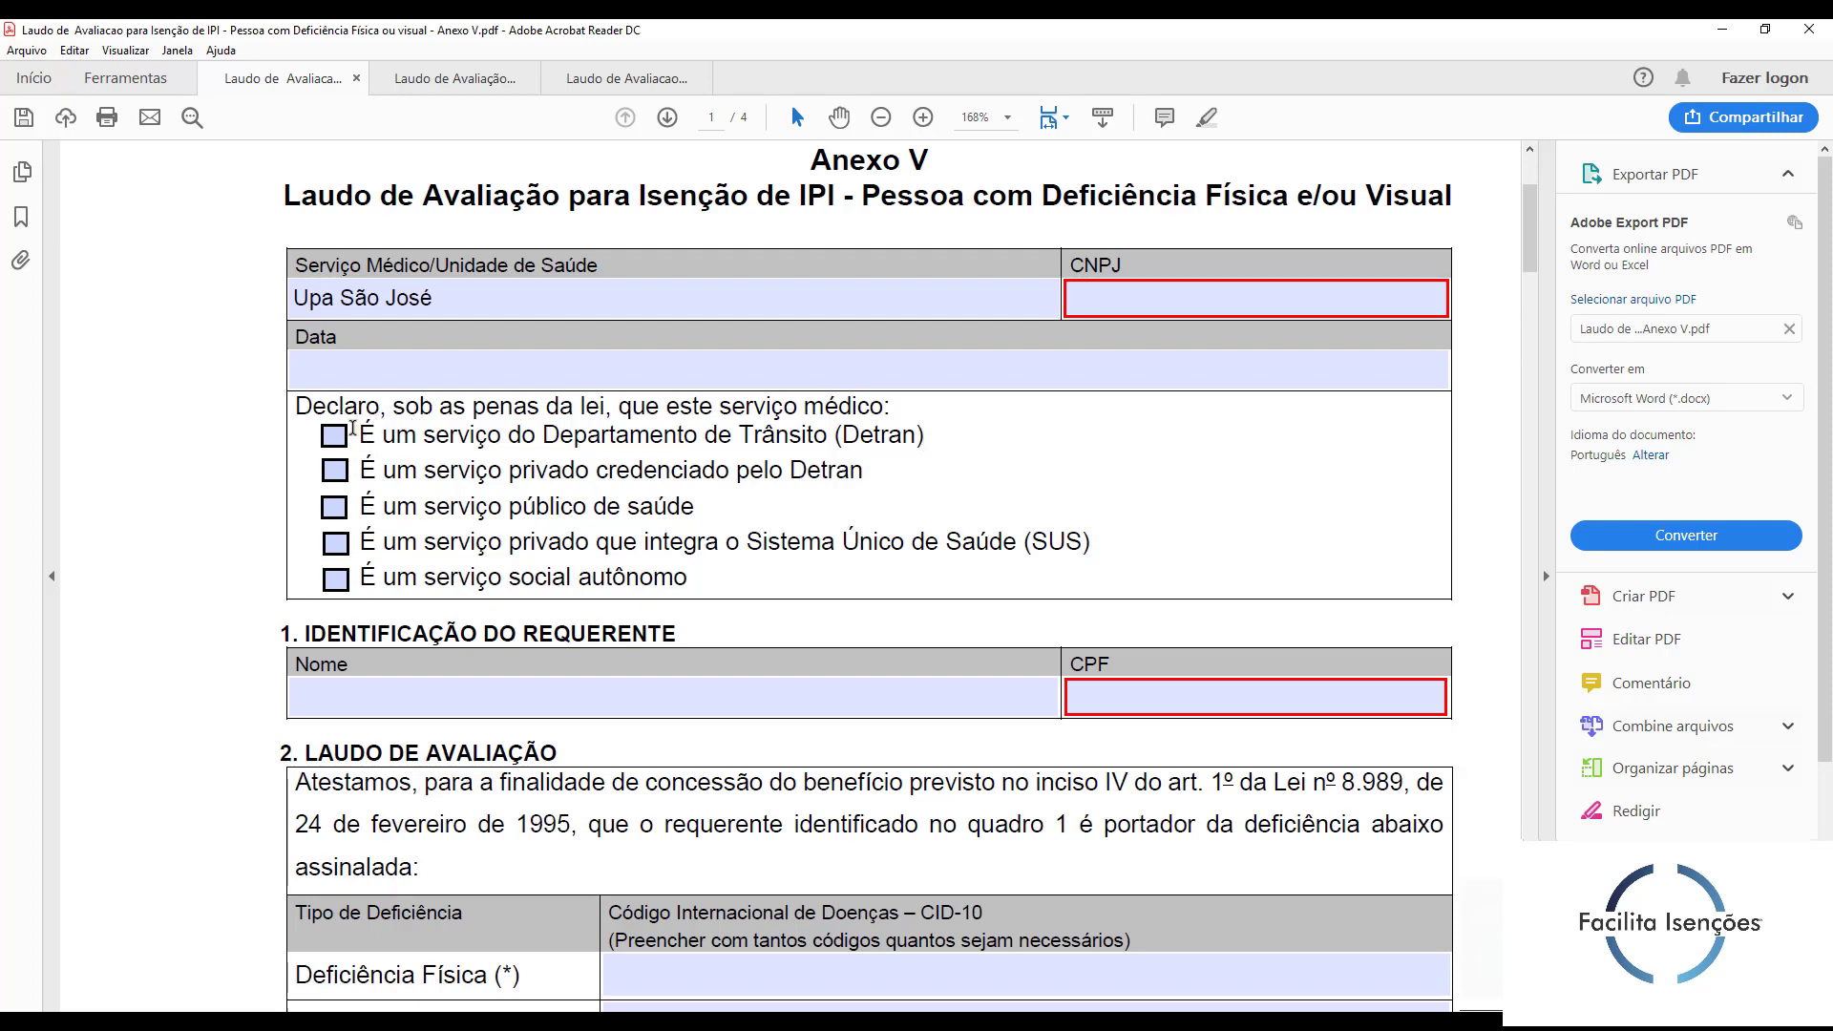
{"action": "left_click_drag", "start_coordinate": [359, 434], "coordinate": [930, 434]}
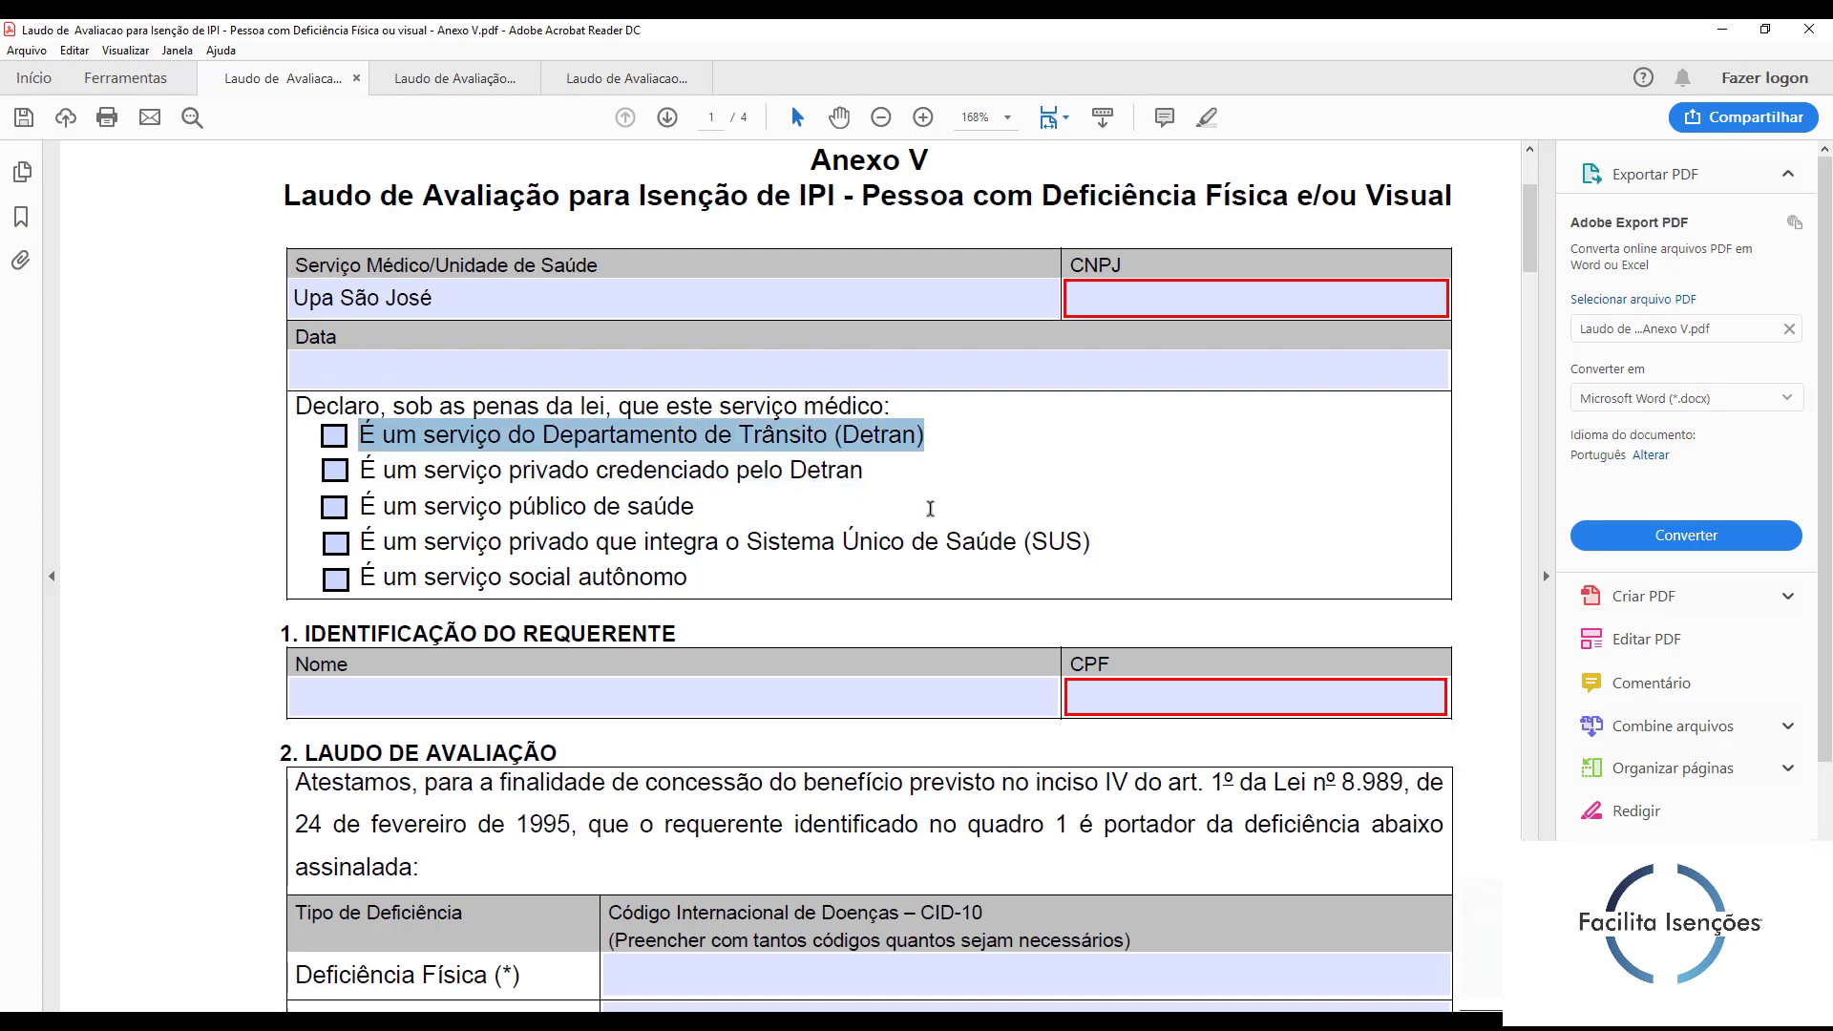
{"action": "left_click", "coordinate": [948, 424]}
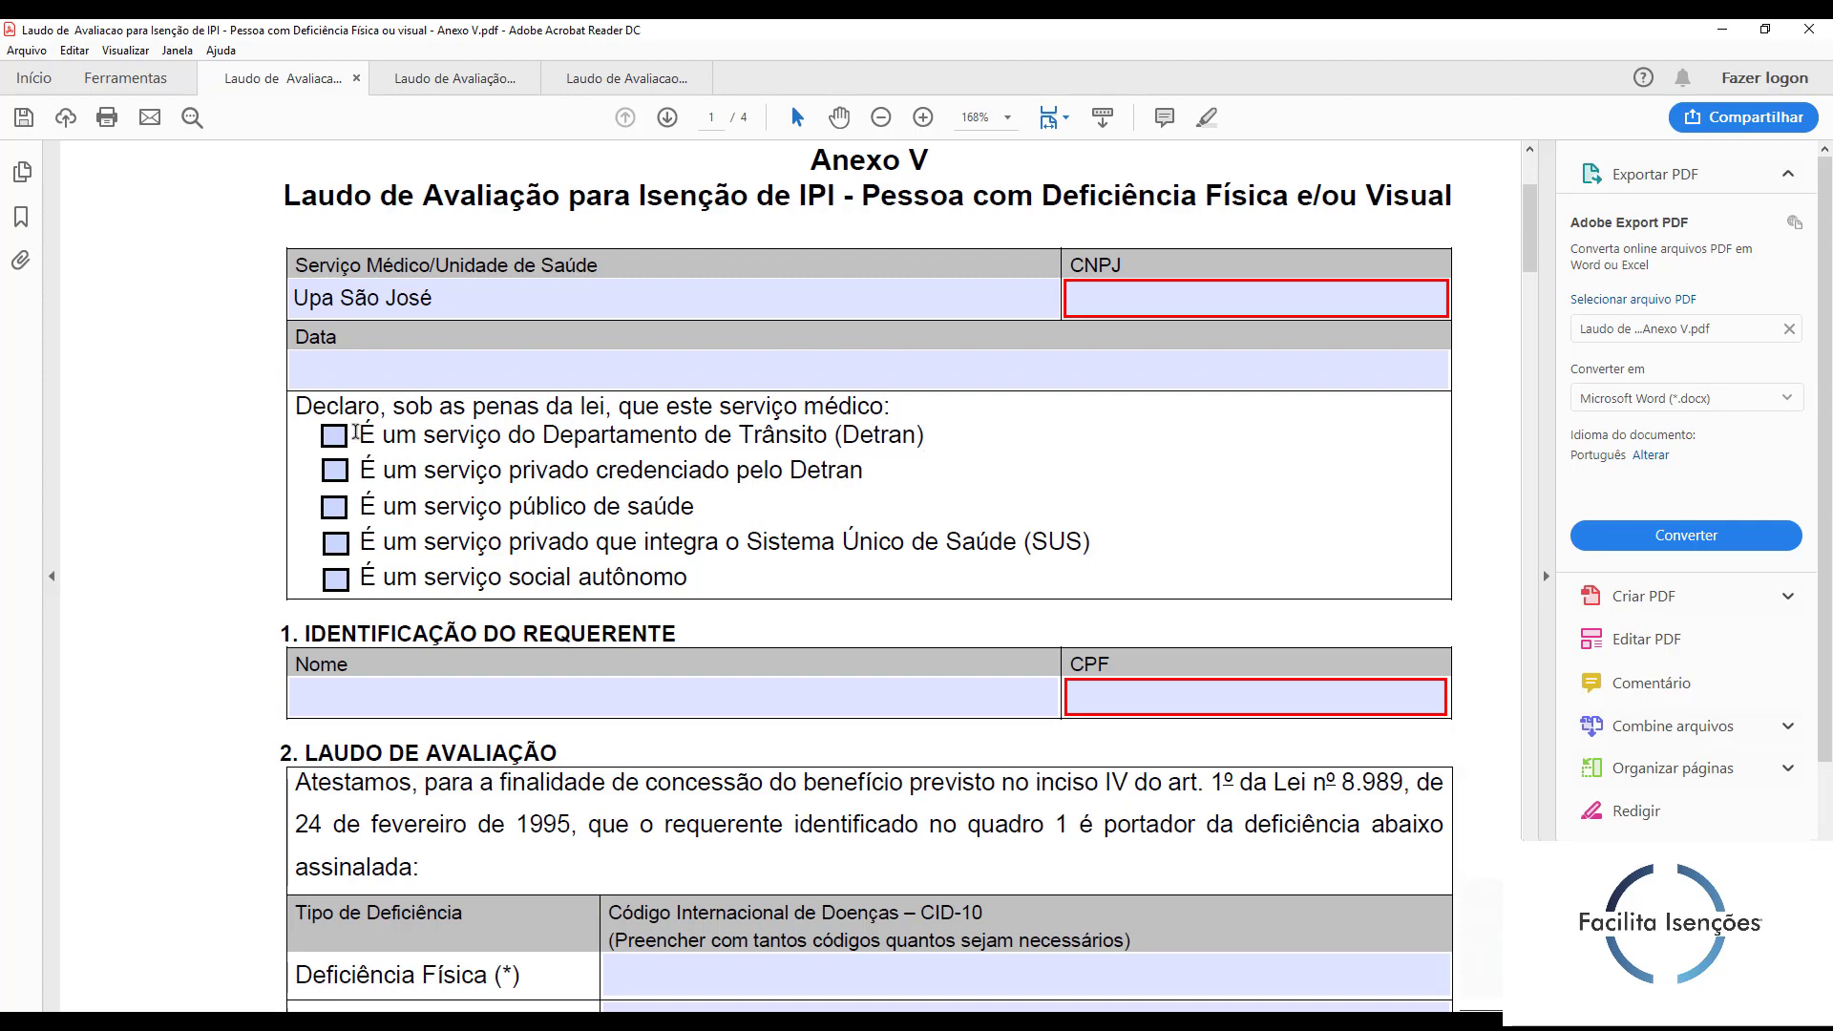
{"action": "left_click_drag", "start_coordinate": [355, 431], "coordinate": [928, 440]}
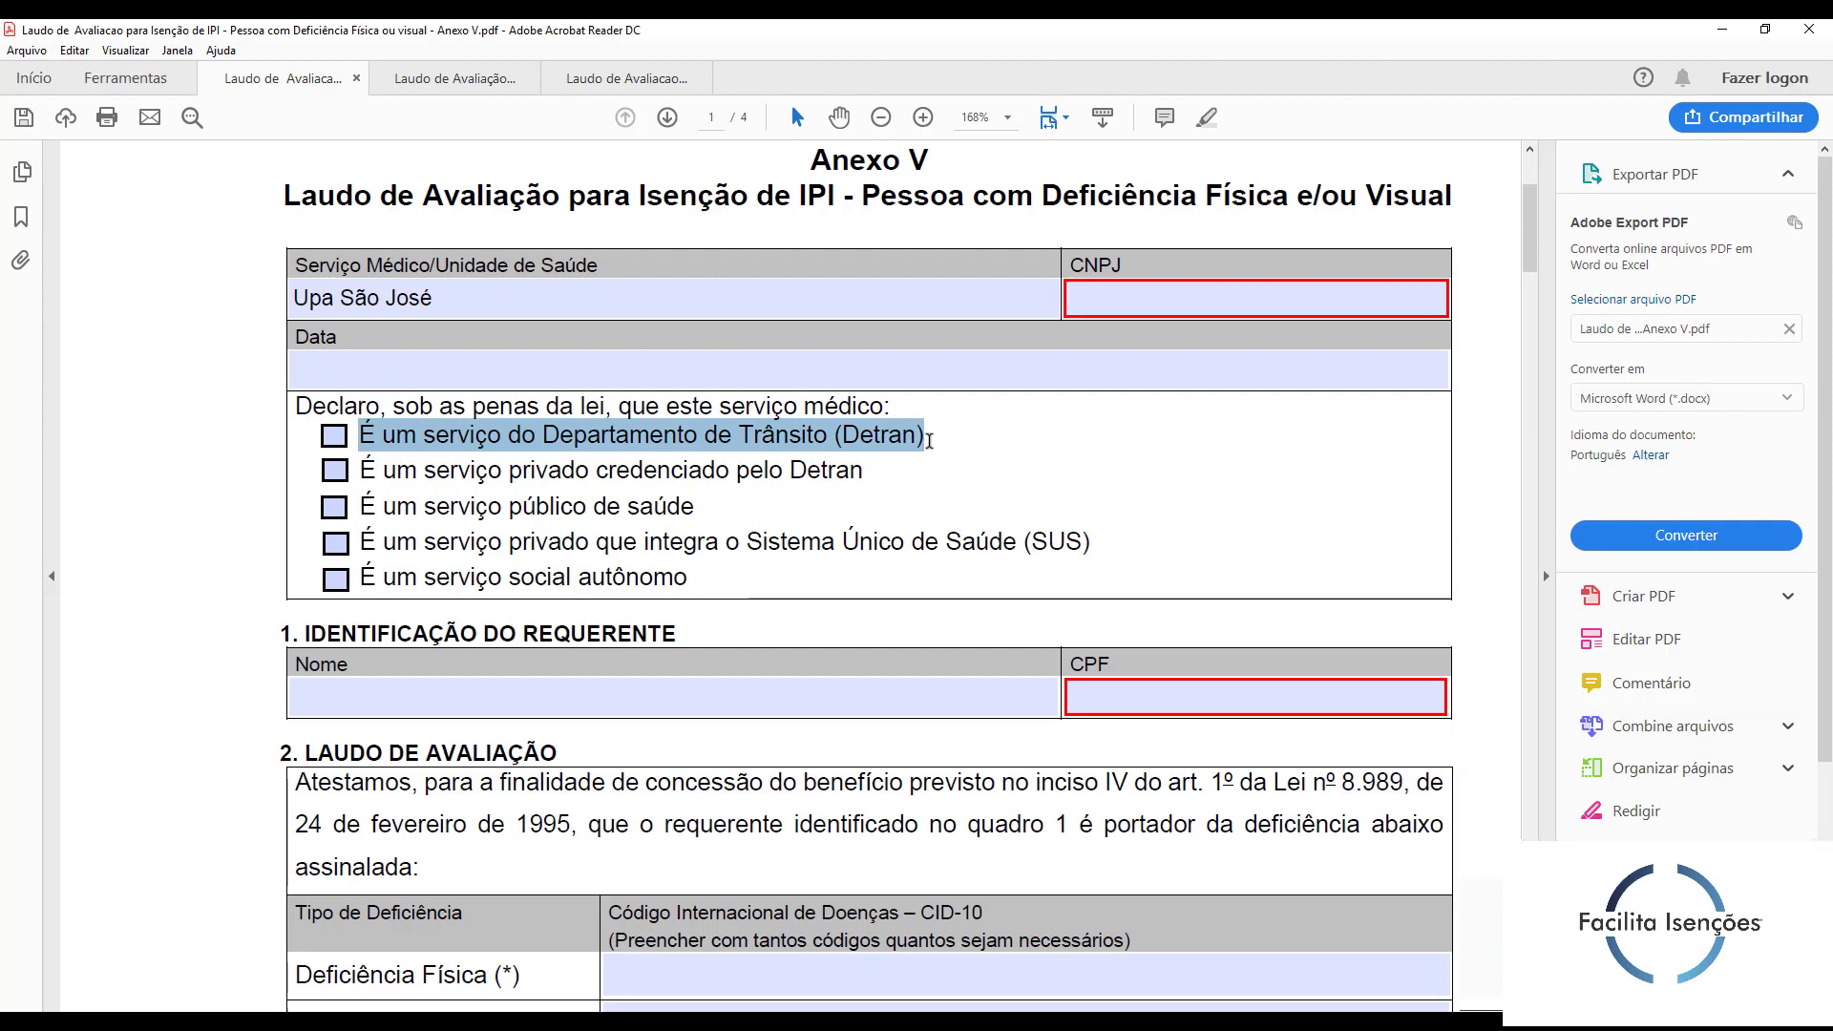
{"action": "left_click", "coordinate": [895, 474]}
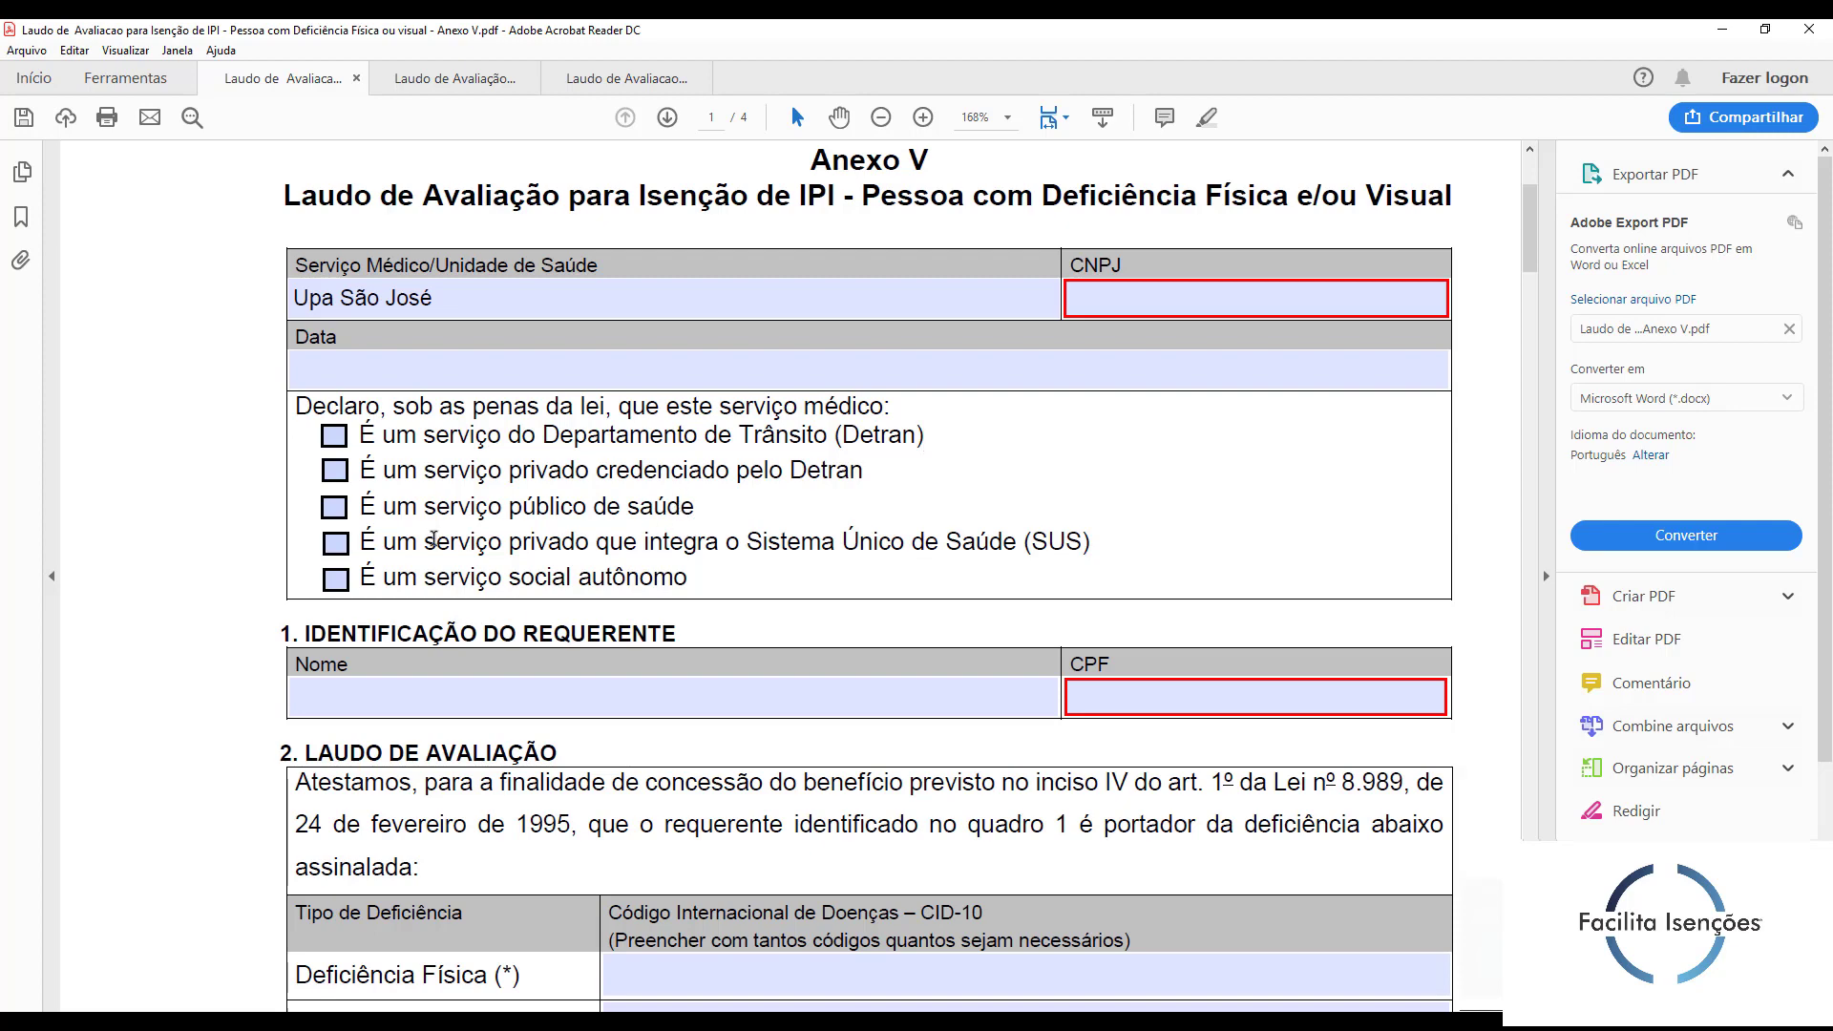
Step: Mark the medical service as a public health service and as a private service that is part of SUS
{"action": "left_click", "coordinate": [333, 508]}
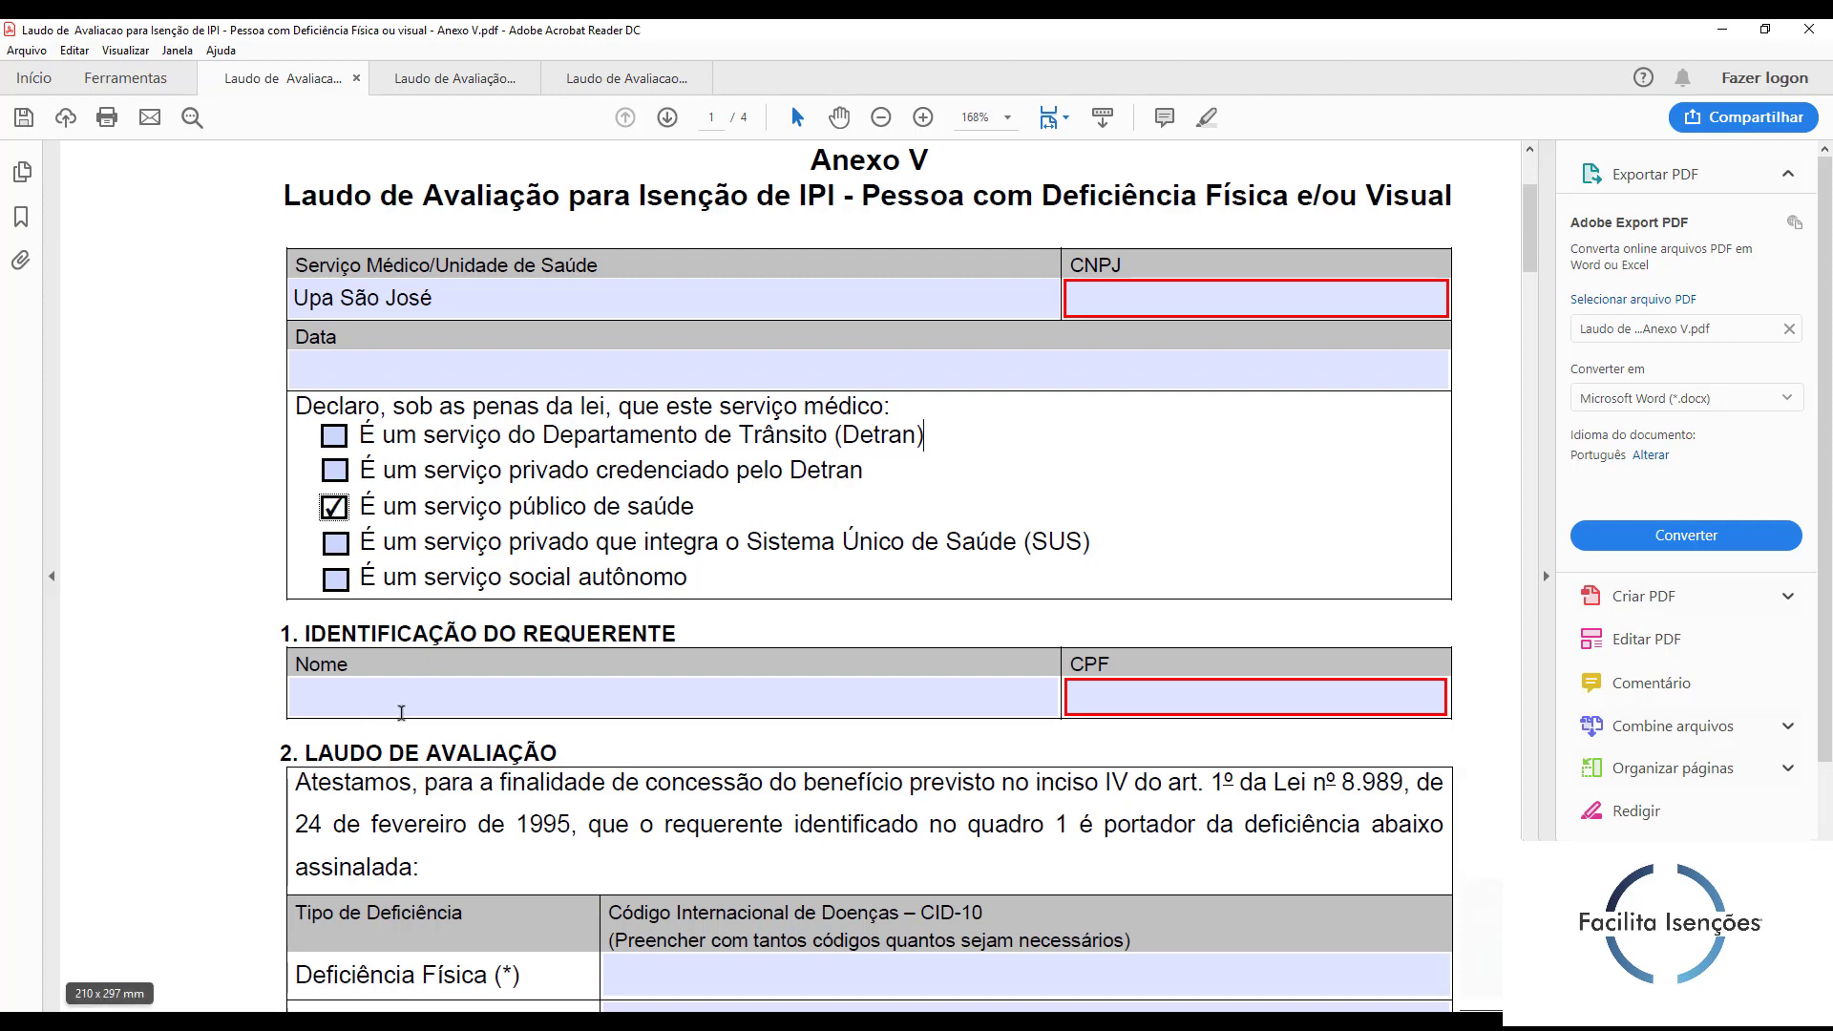
{"action": "left_click", "coordinate": [335, 544]}
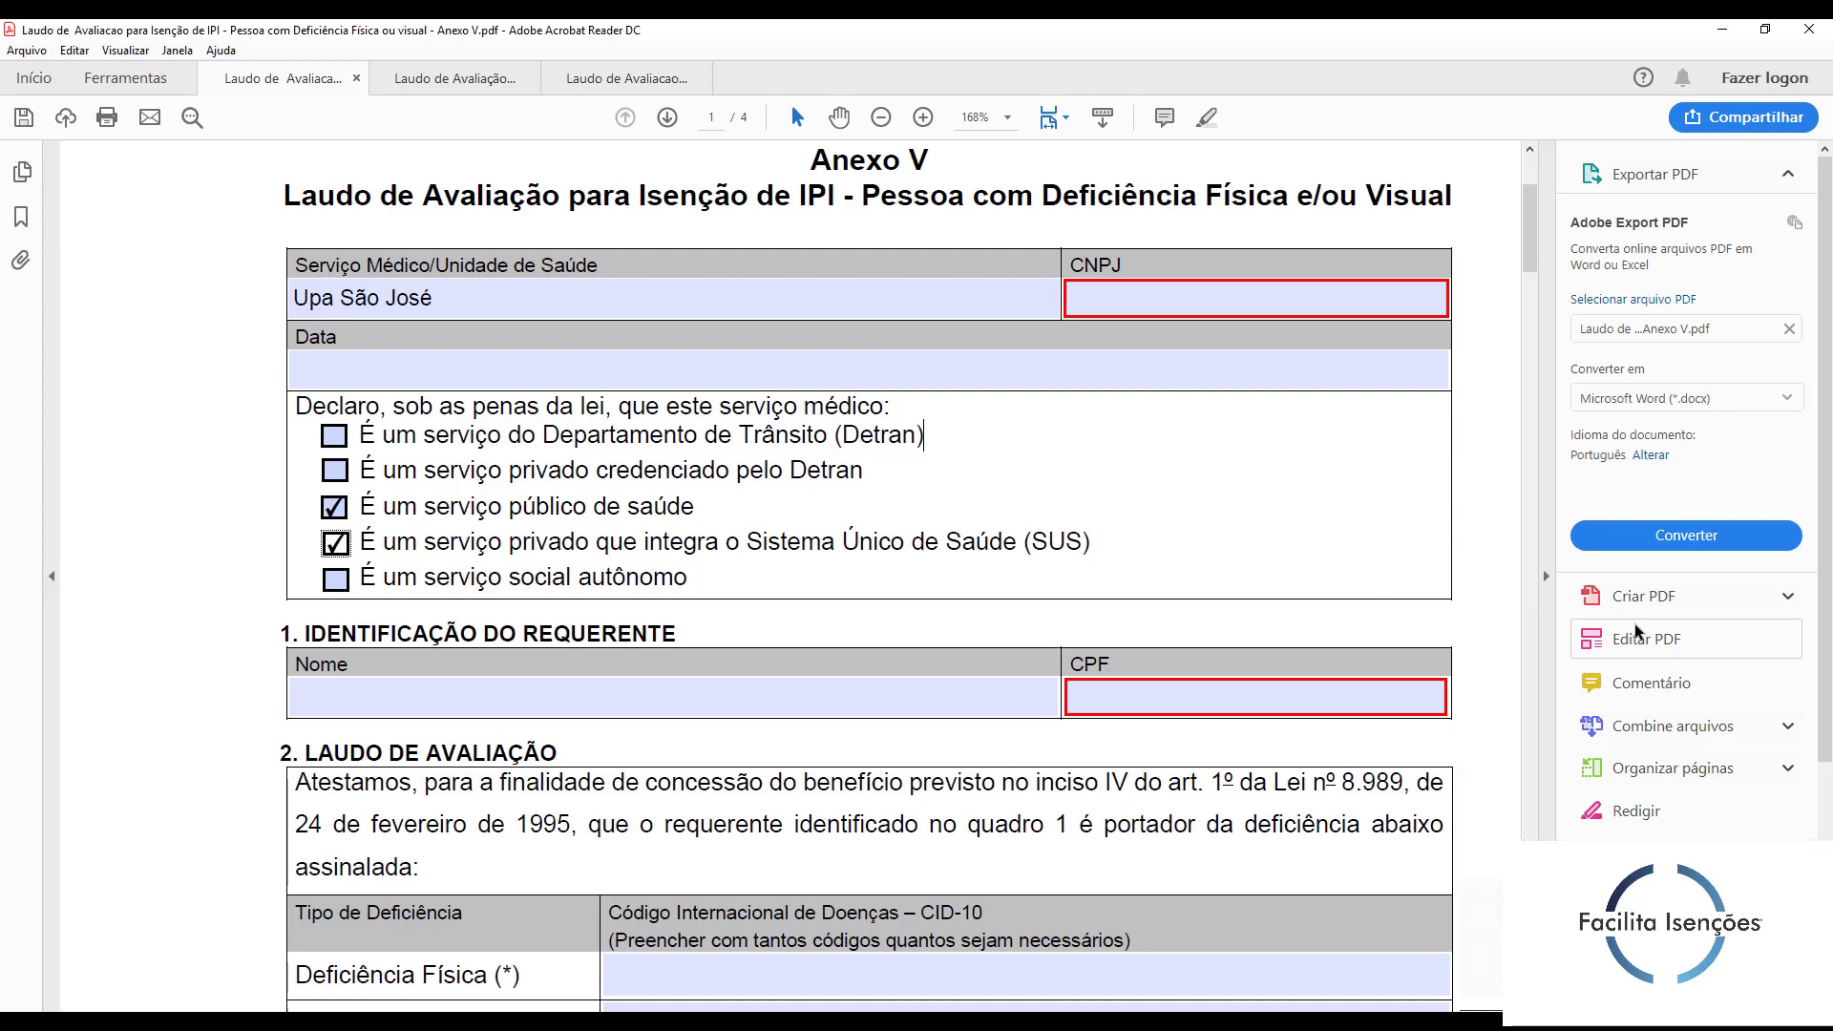
{"action": "left_click", "coordinate": [749, 541]}
{"action": "left_click_drag", "start_coordinate": [755, 540], "coordinate": [1017, 541]}
{"action": "key", "text": "Right"}
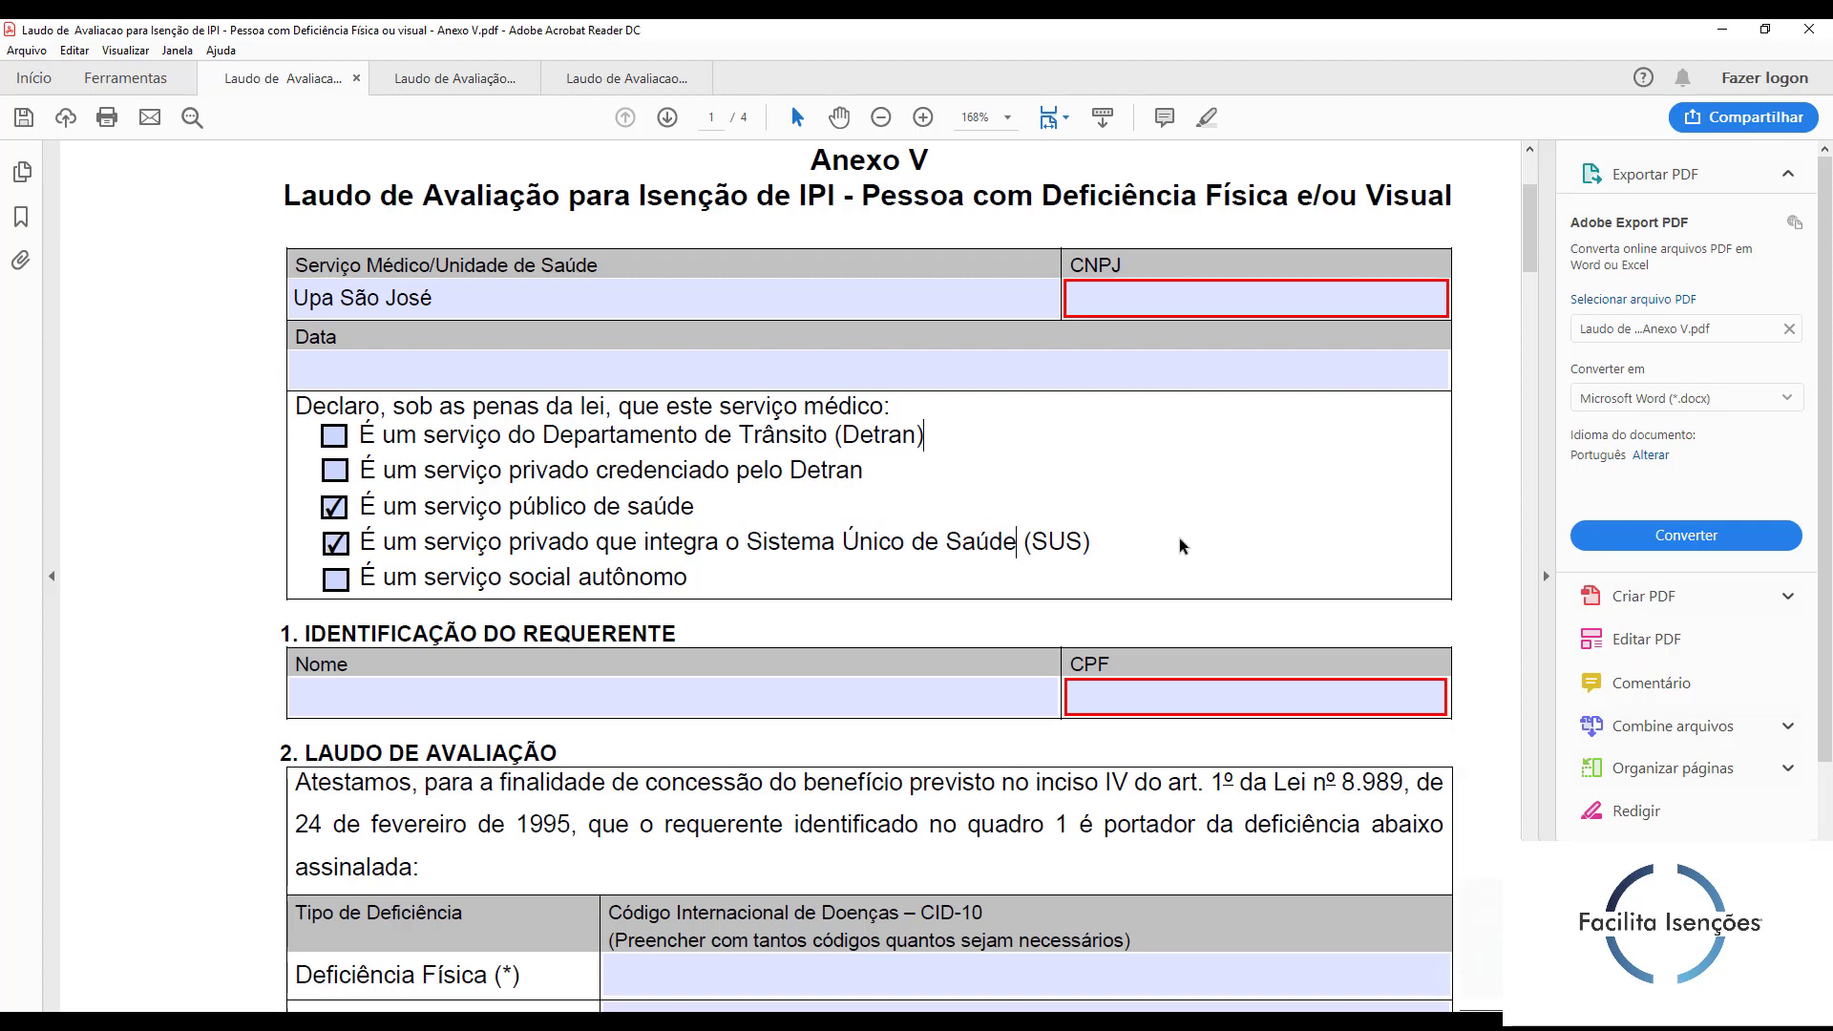
Step: Undo both selections made in the medical service declaration
{"action": "scroll", "coordinate": [818, 594], "scroll_direction": "down", "scroll_amount": 3}
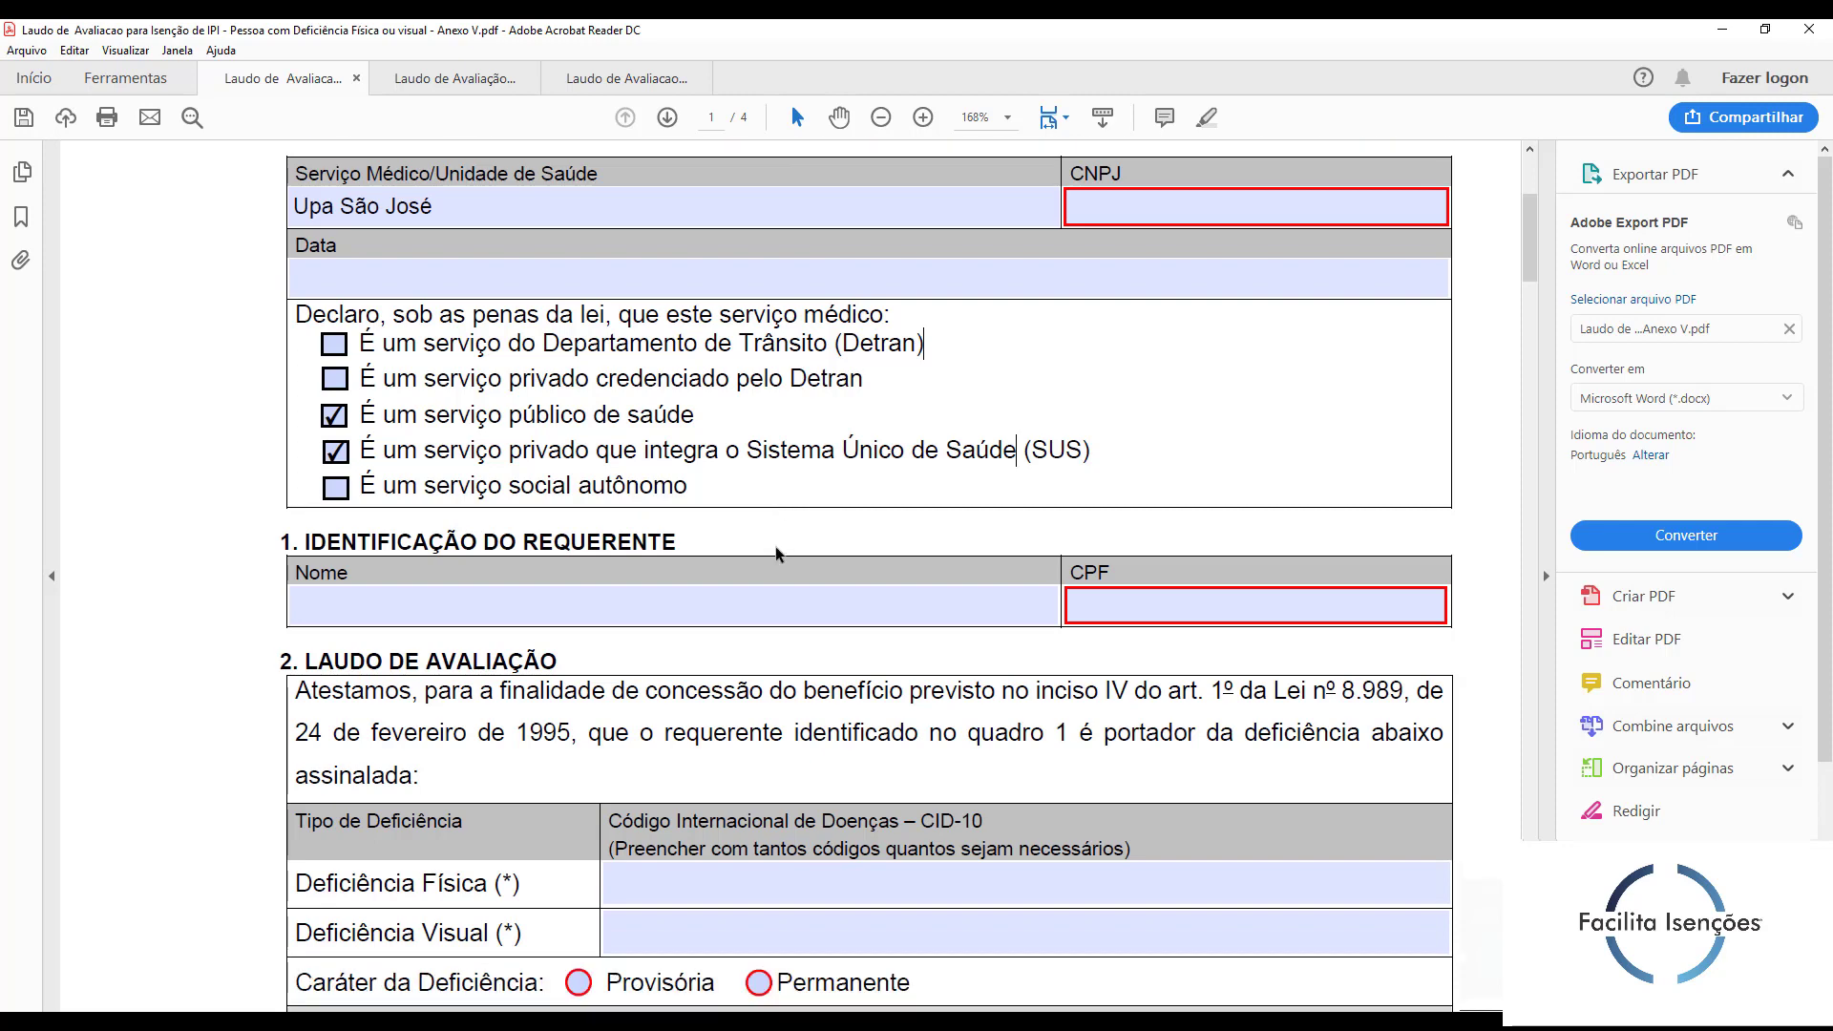
{"action": "key", "text": "ctrl+z"}
{"action": "key", "text": "ctrl+z"}
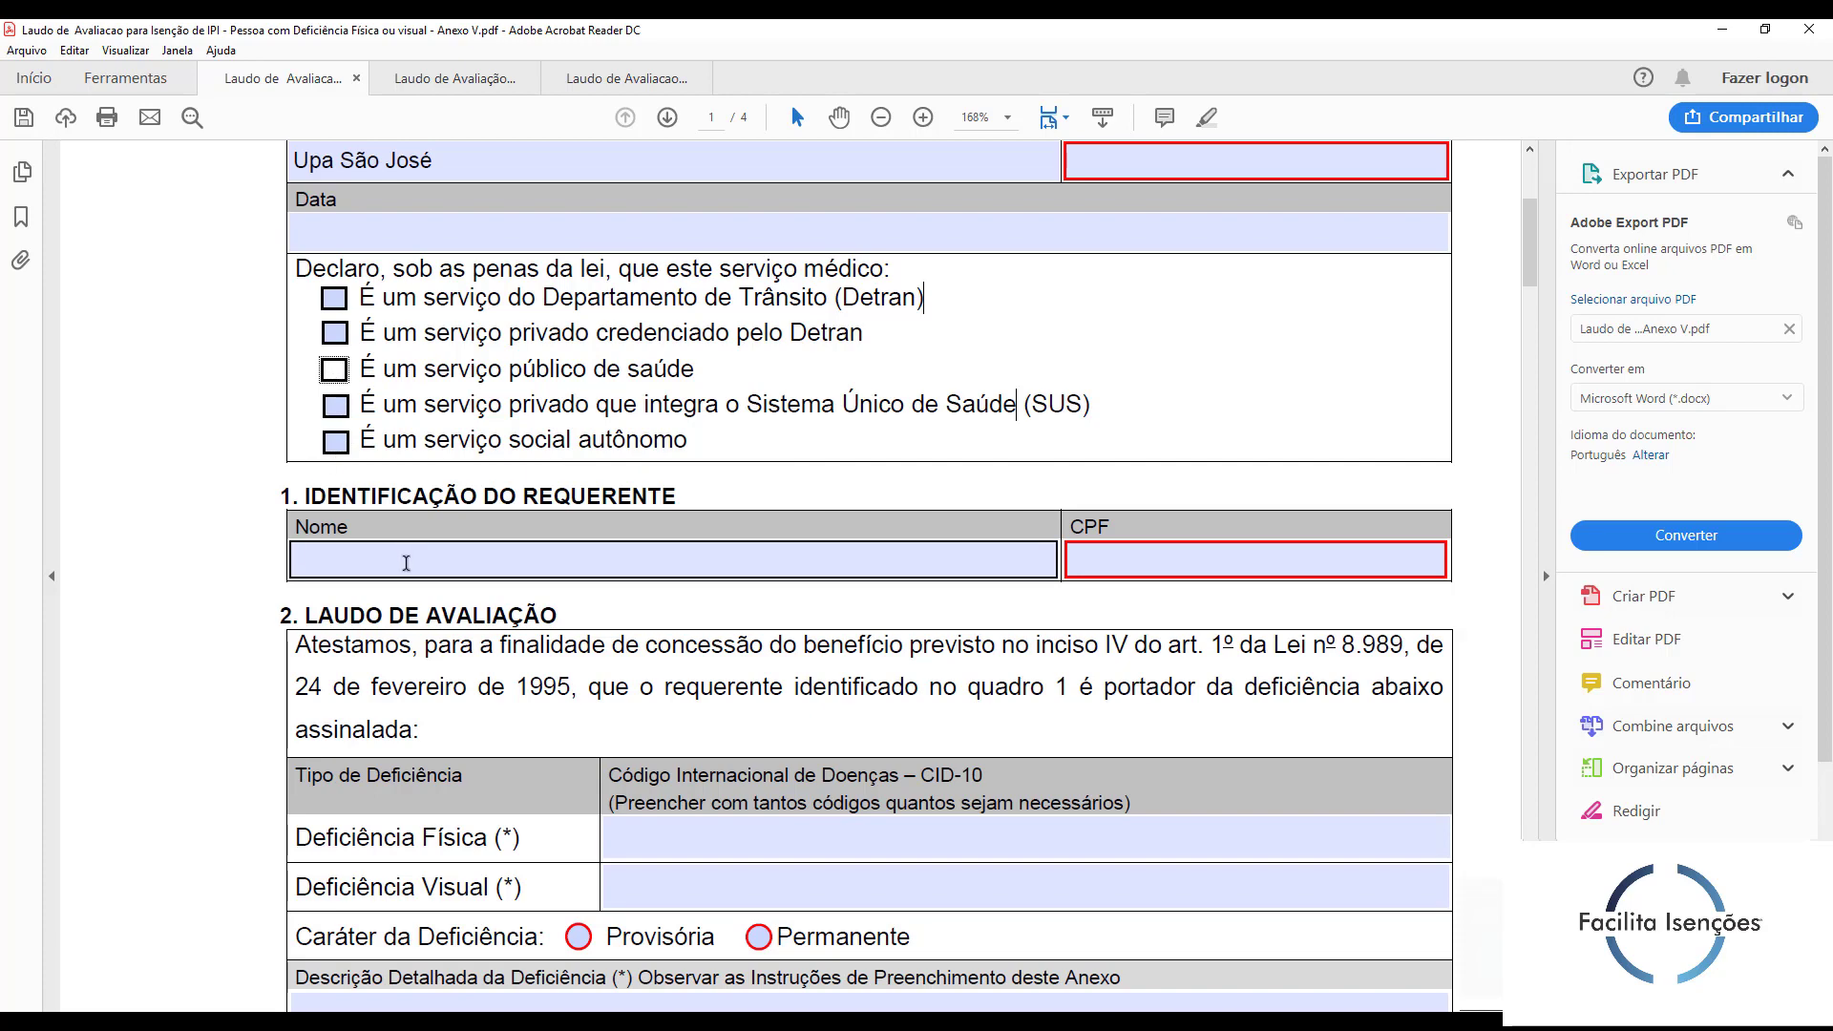
Step: Review the form's applicant identification section, activating its Nome and CPF fields without entering data
{"action": "scroll", "coordinate": [530, 390], "scroll_direction": "down", "scroll_amount": 1}
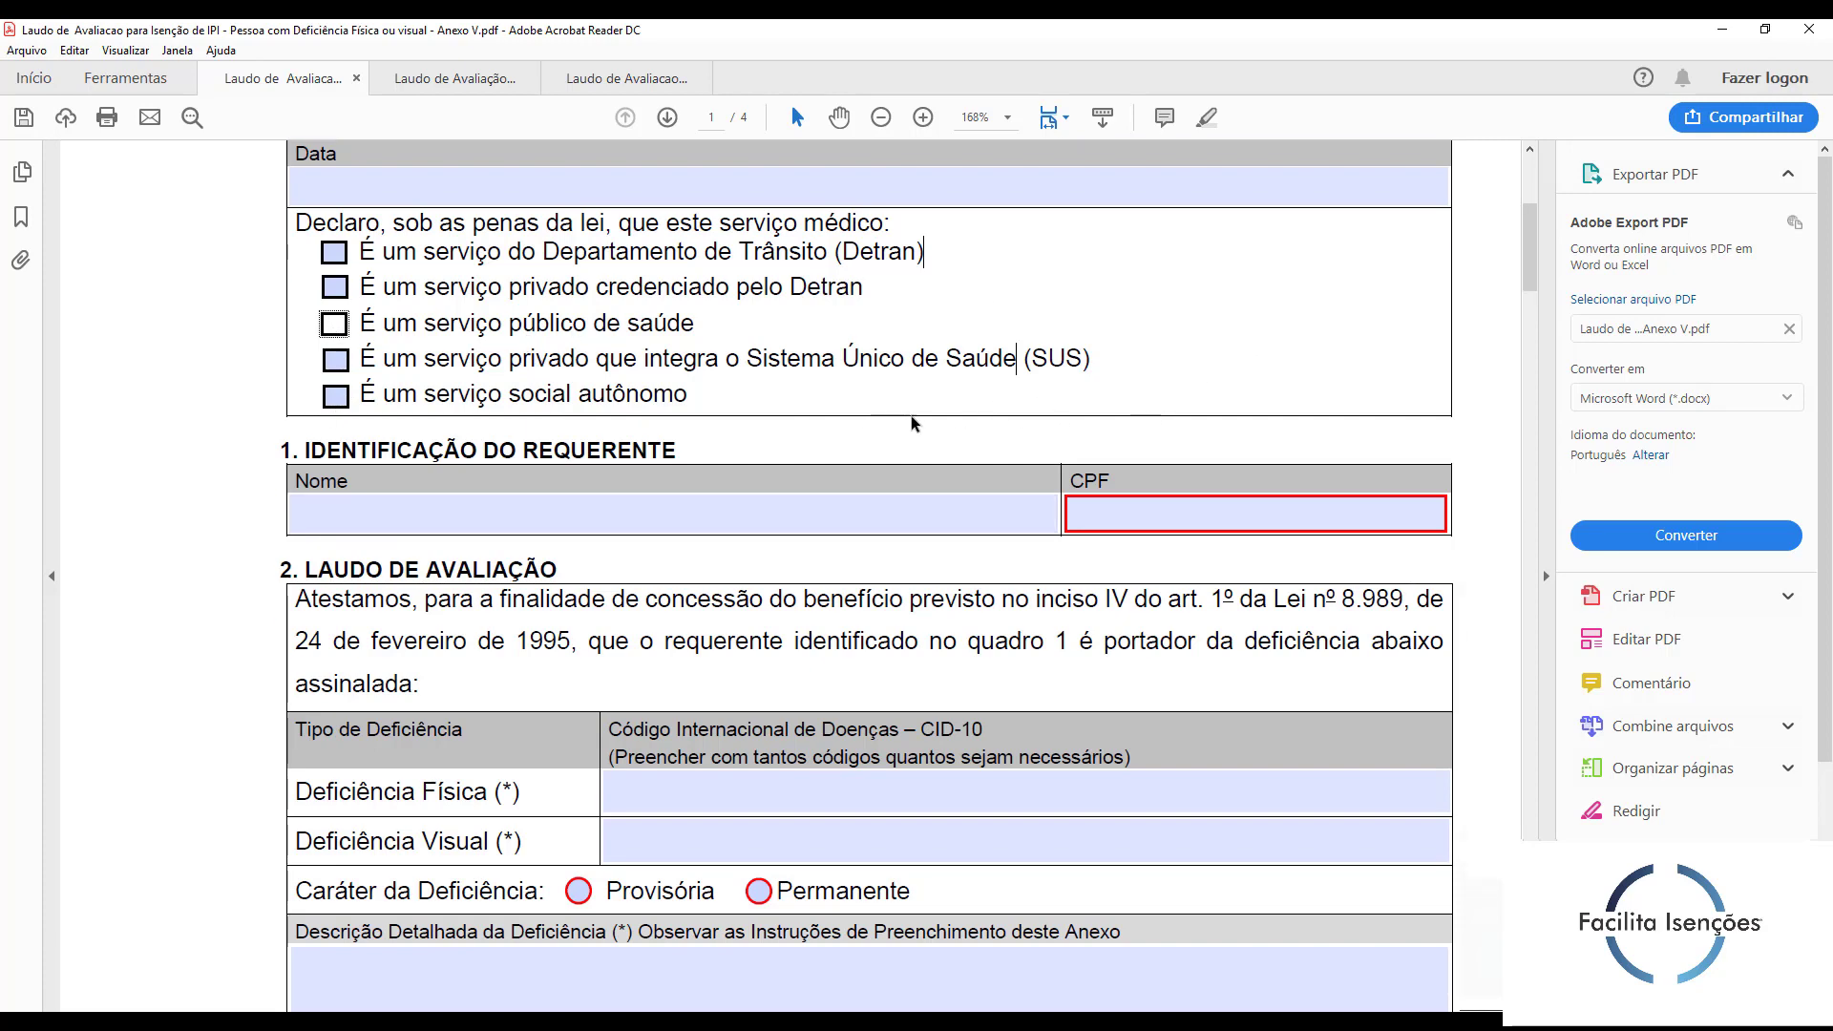
{"action": "left_click", "coordinate": [1008, 522]}
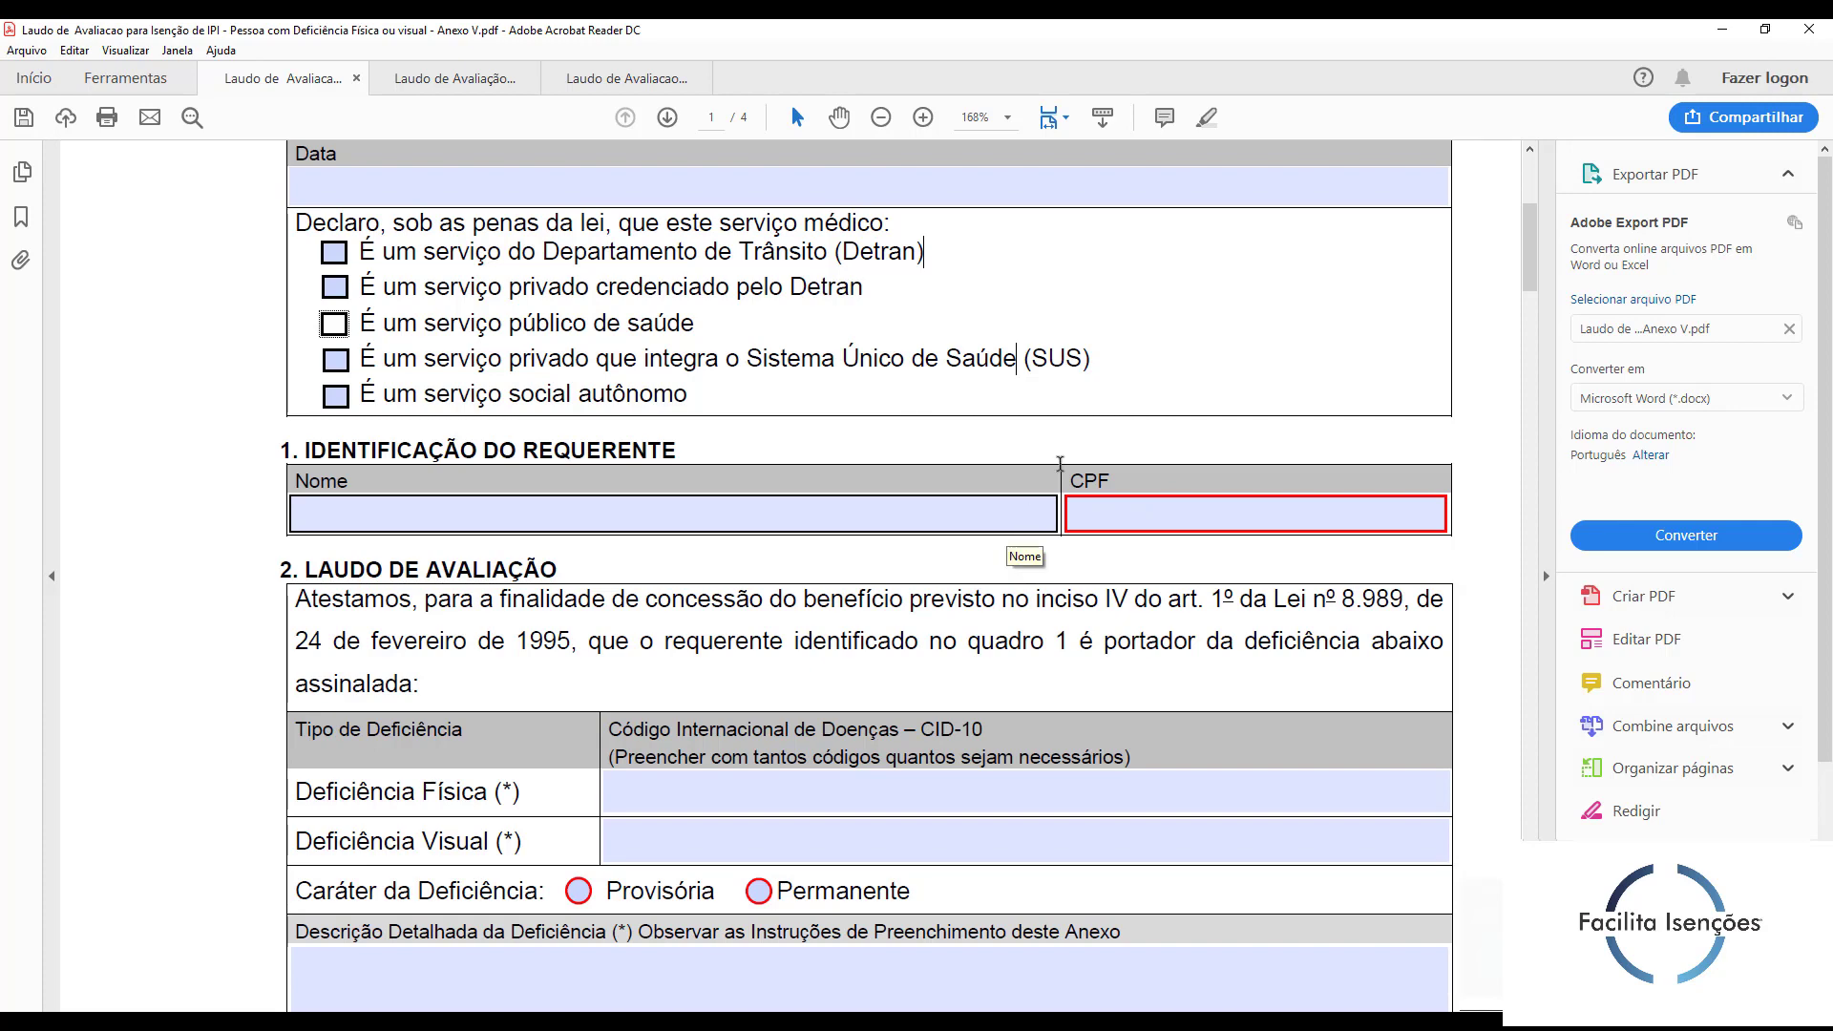
{"action": "scroll", "coordinate": [1258, 330], "scroll_direction": "up", "scroll_amount": 7}
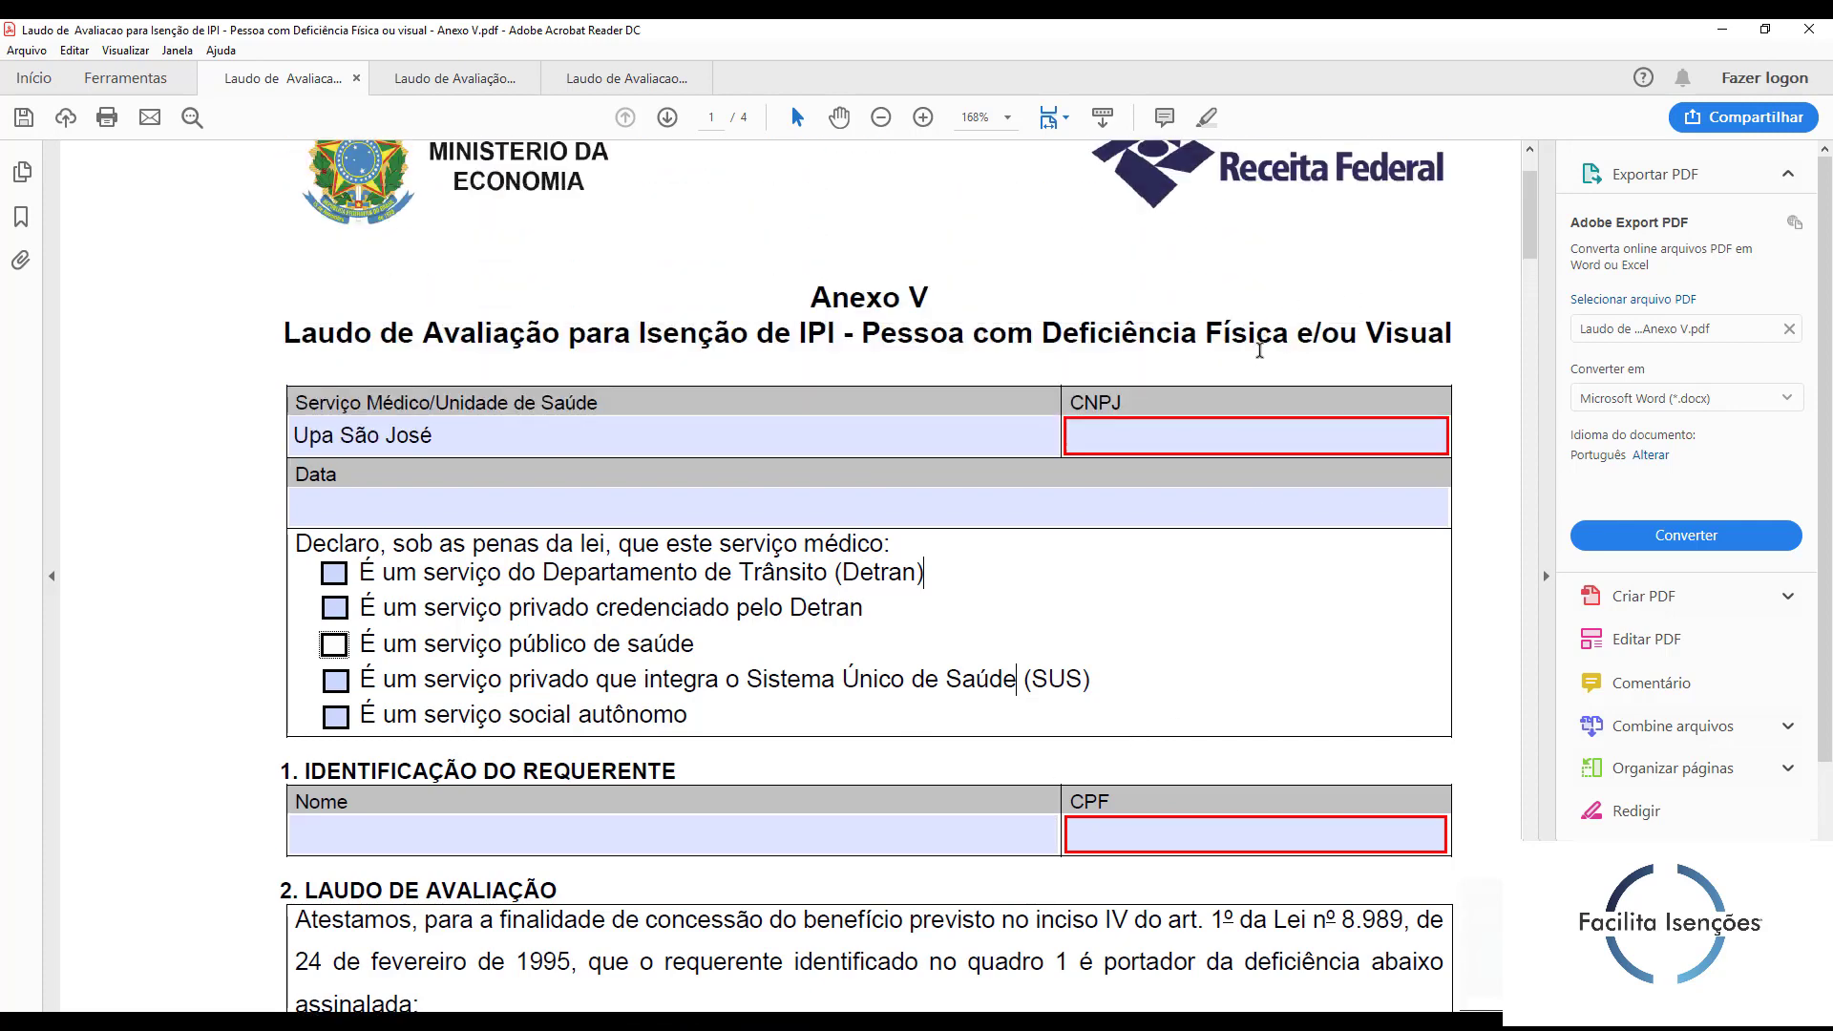
{"action": "scroll", "coordinate": [1258, 350], "scroll_direction": "down", "scroll_amount": 5}
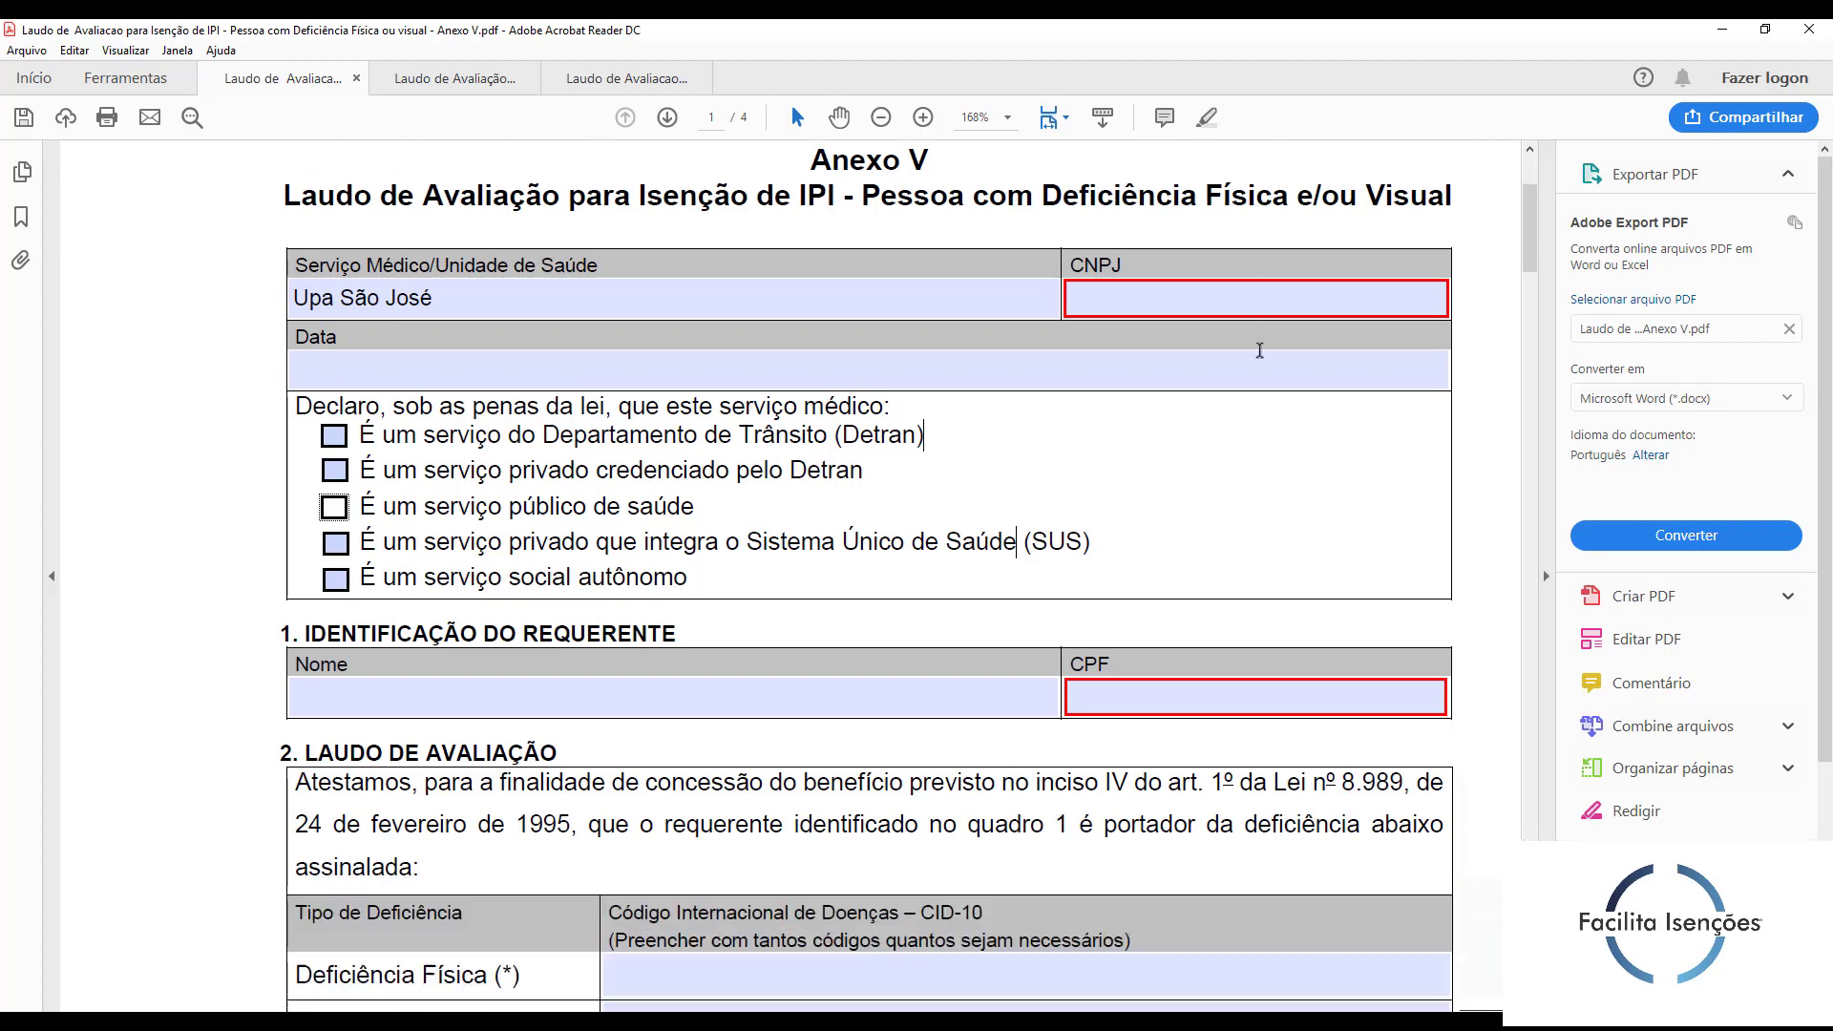
{"action": "scroll", "coordinate": [410, 546], "scroll_direction": "down", "scroll_amount": 3}
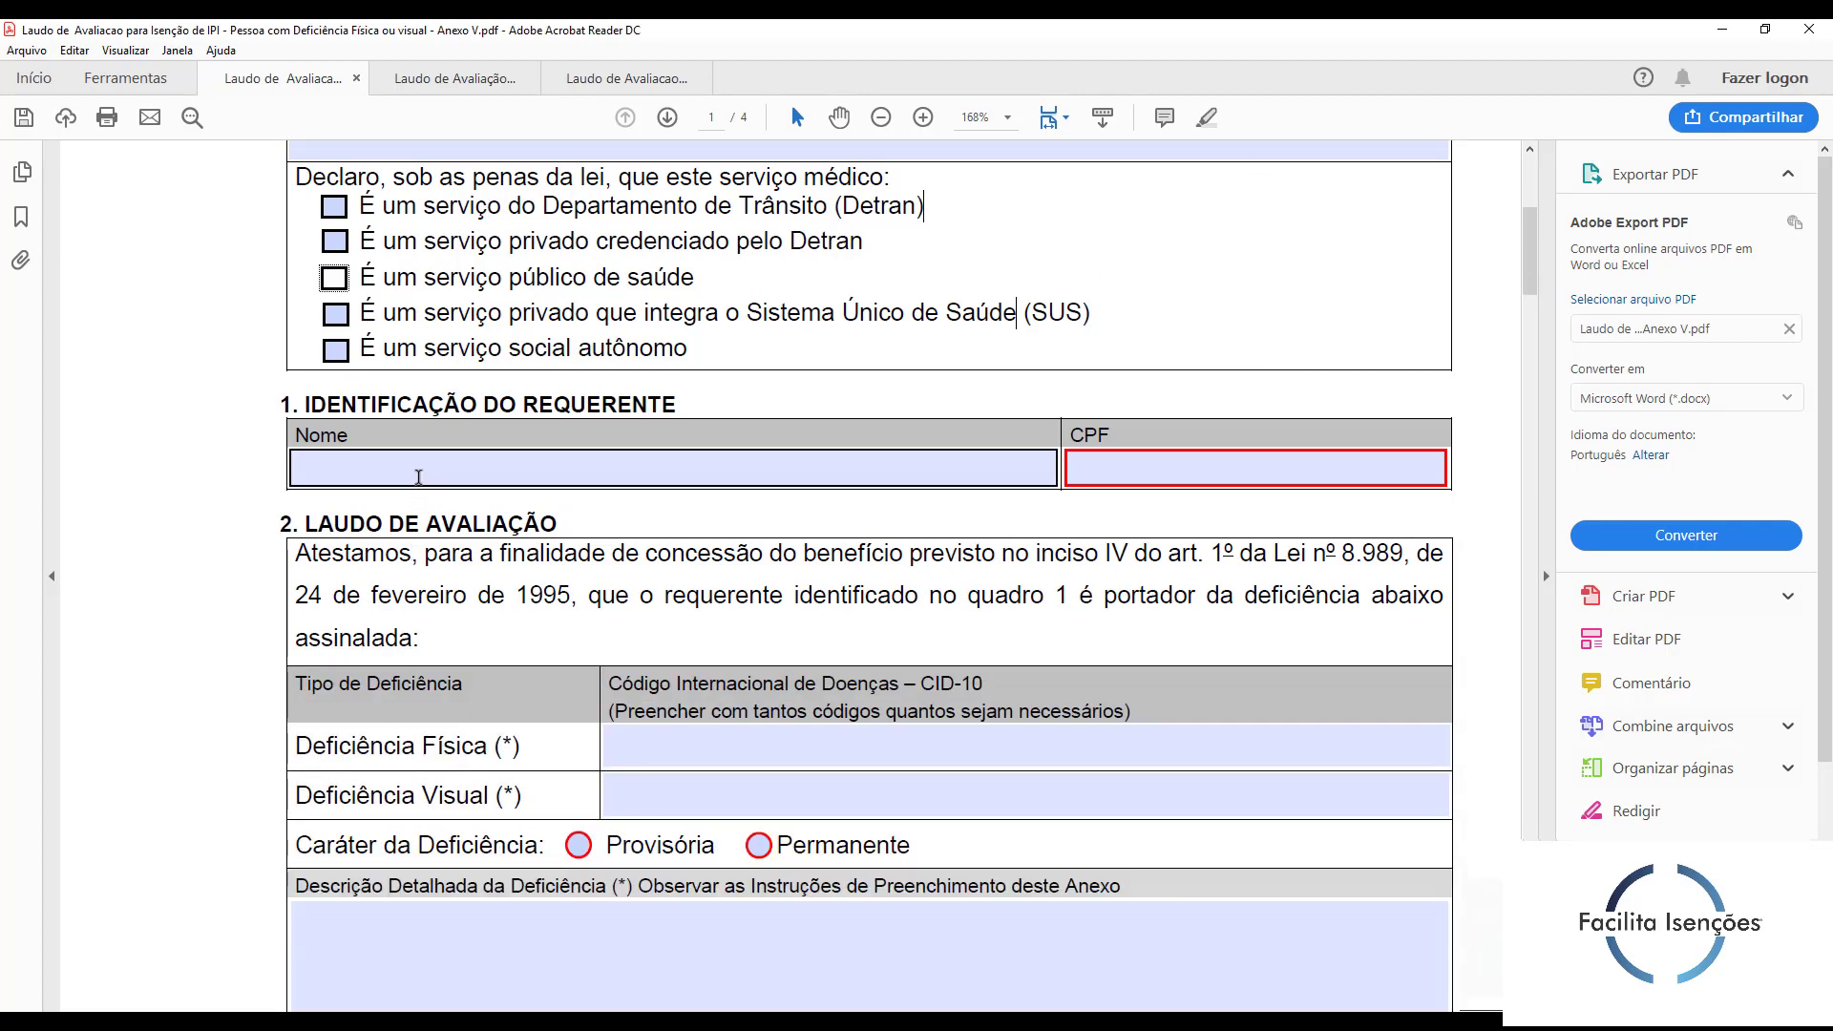
{"action": "left_click", "coordinate": [417, 468]}
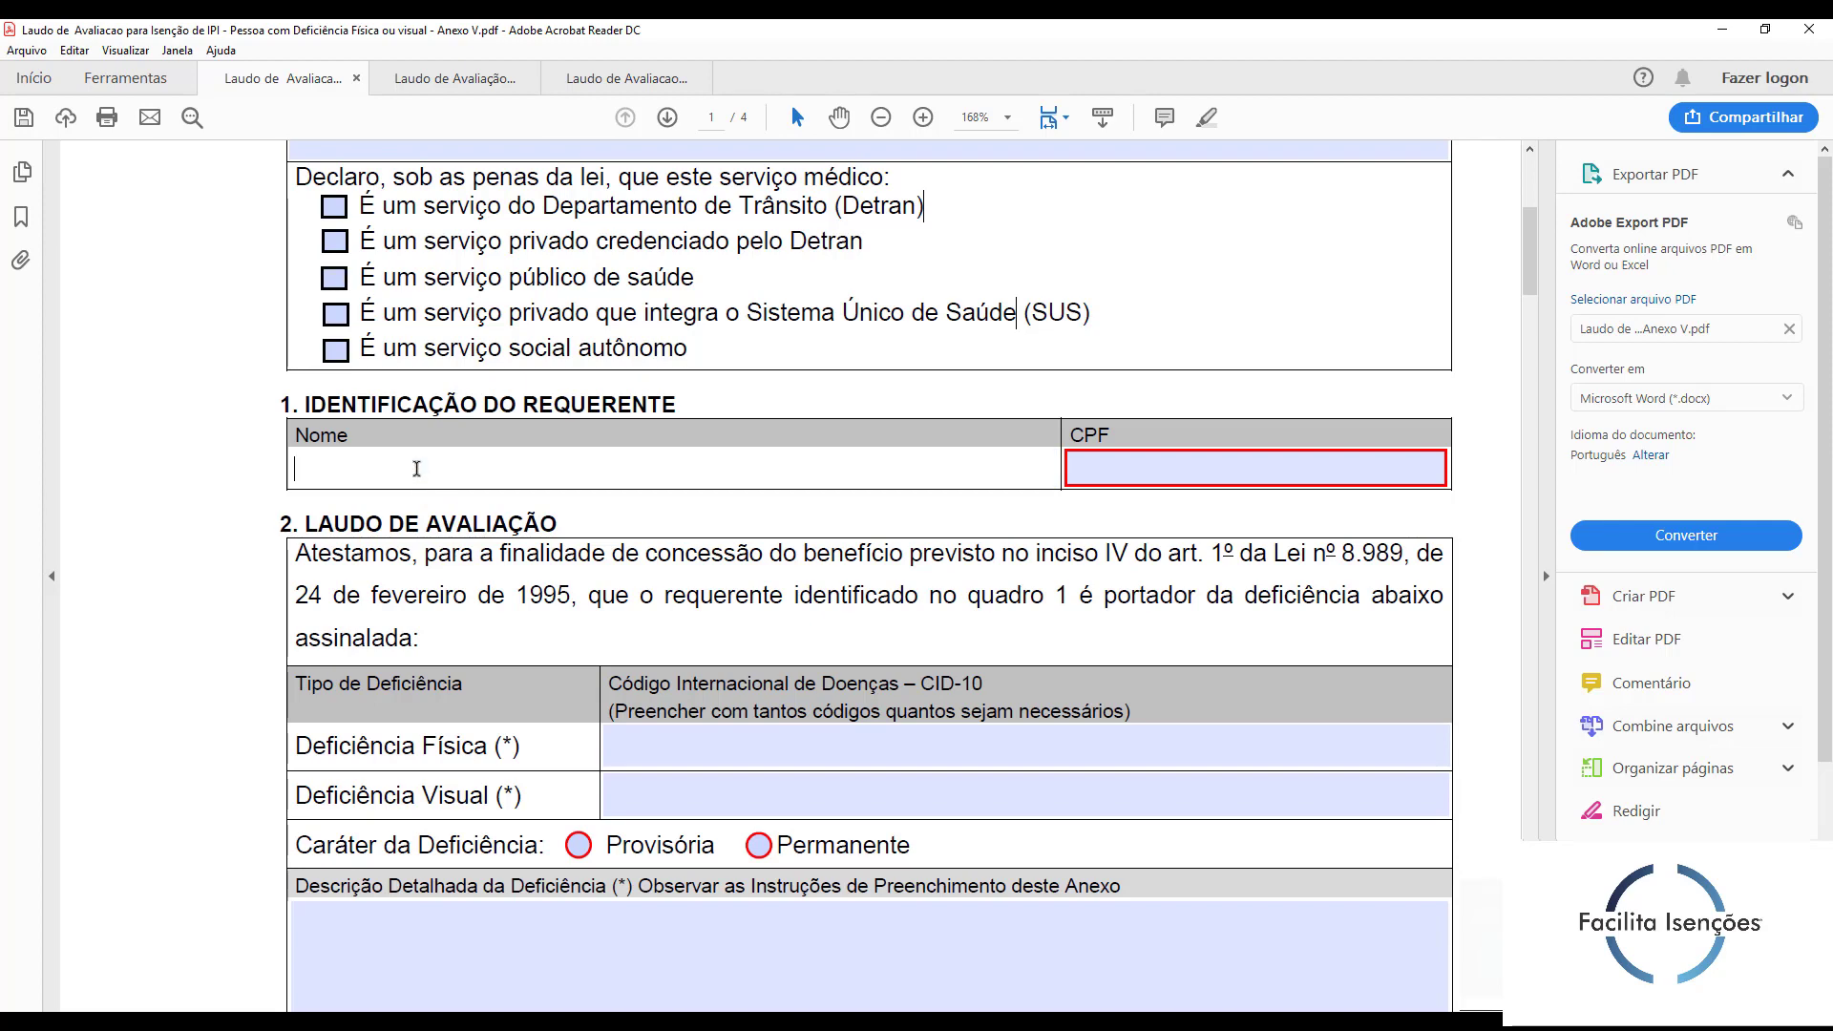
{"action": "left_click", "coordinate": [1117, 459]}
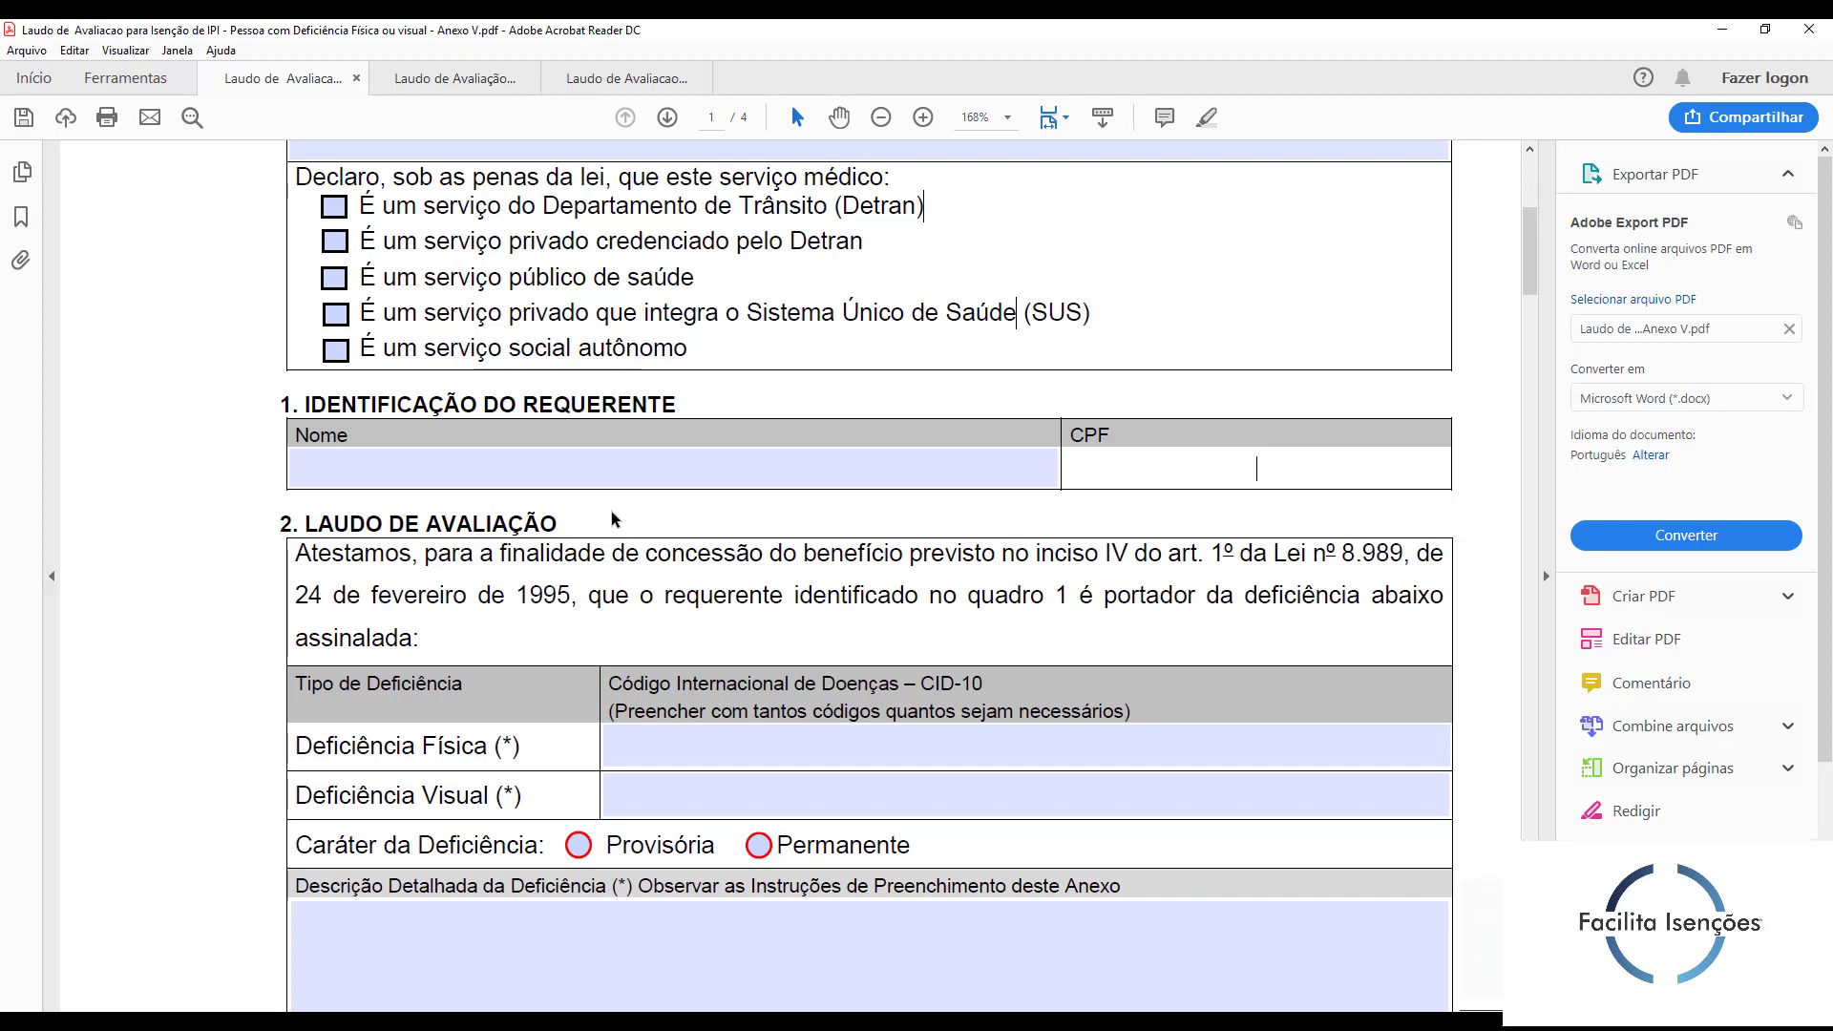
Step: Review the applicant's Nome and CPF fields and the CID-10 code field for Deficiência Física without entering data
{"action": "left_click", "coordinate": [610, 474]}
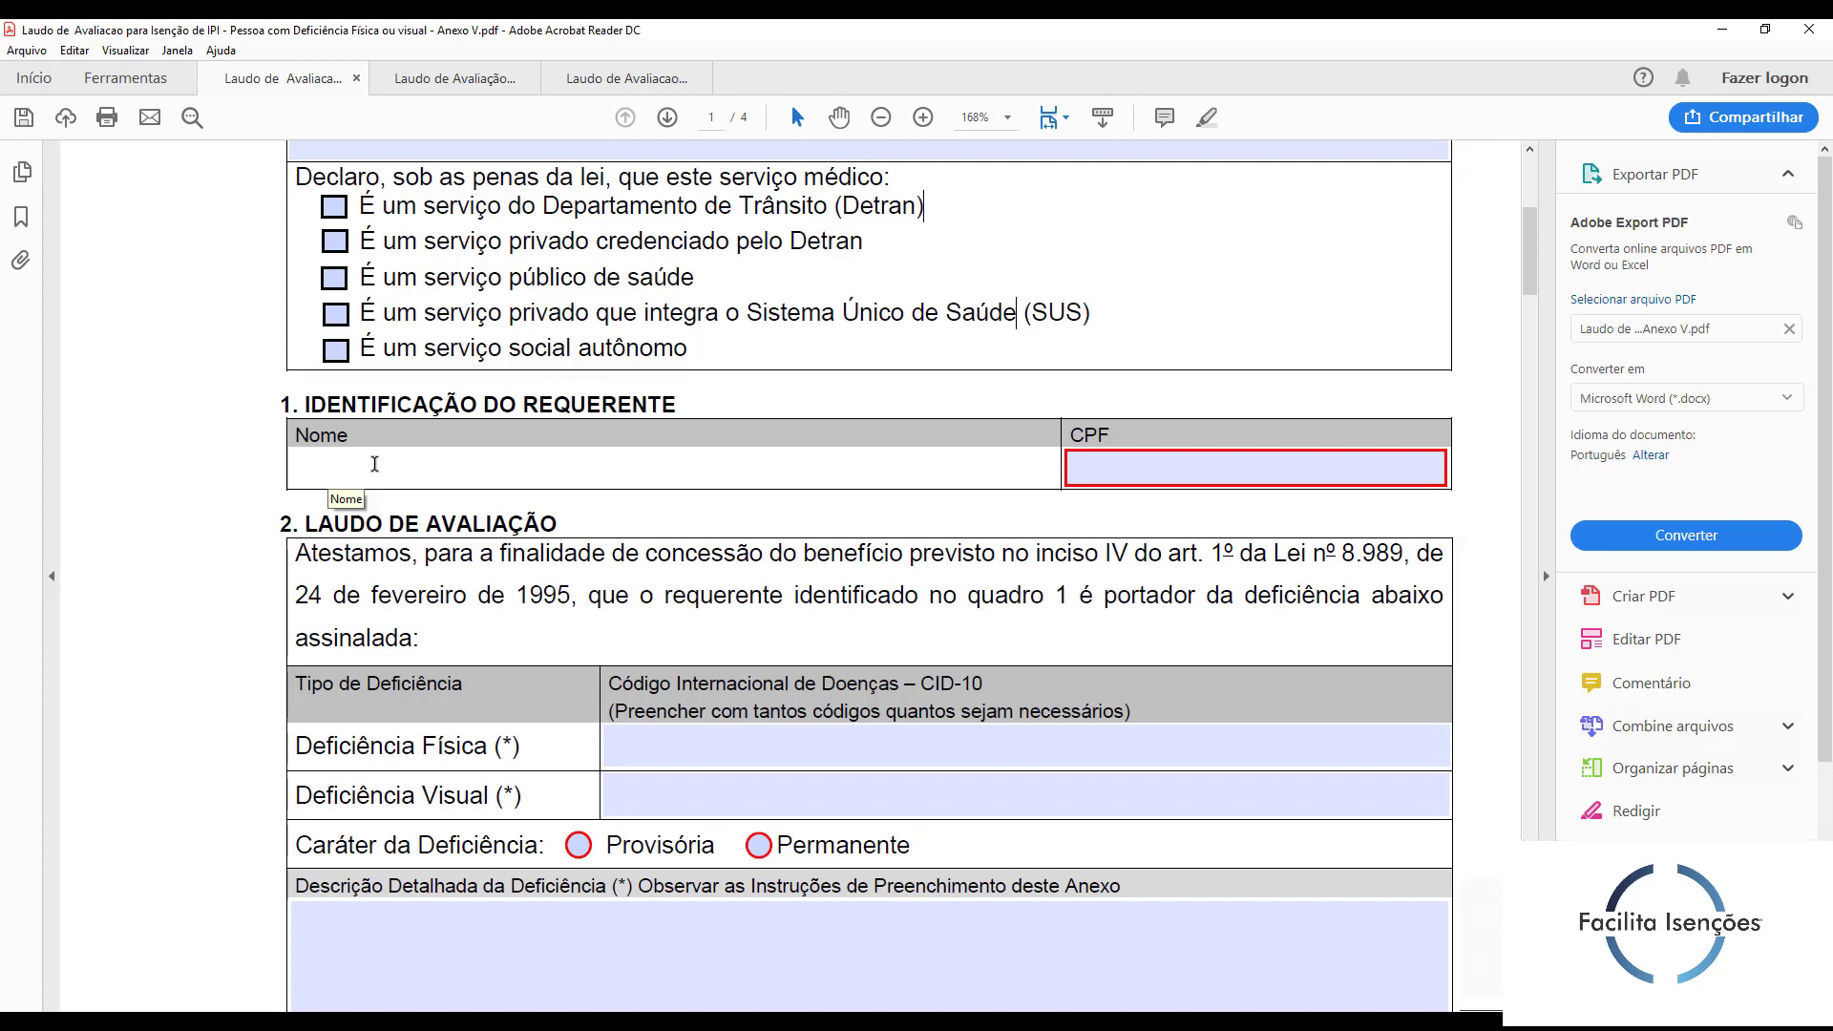
{"action": "left_click", "coordinate": [1278, 474]}
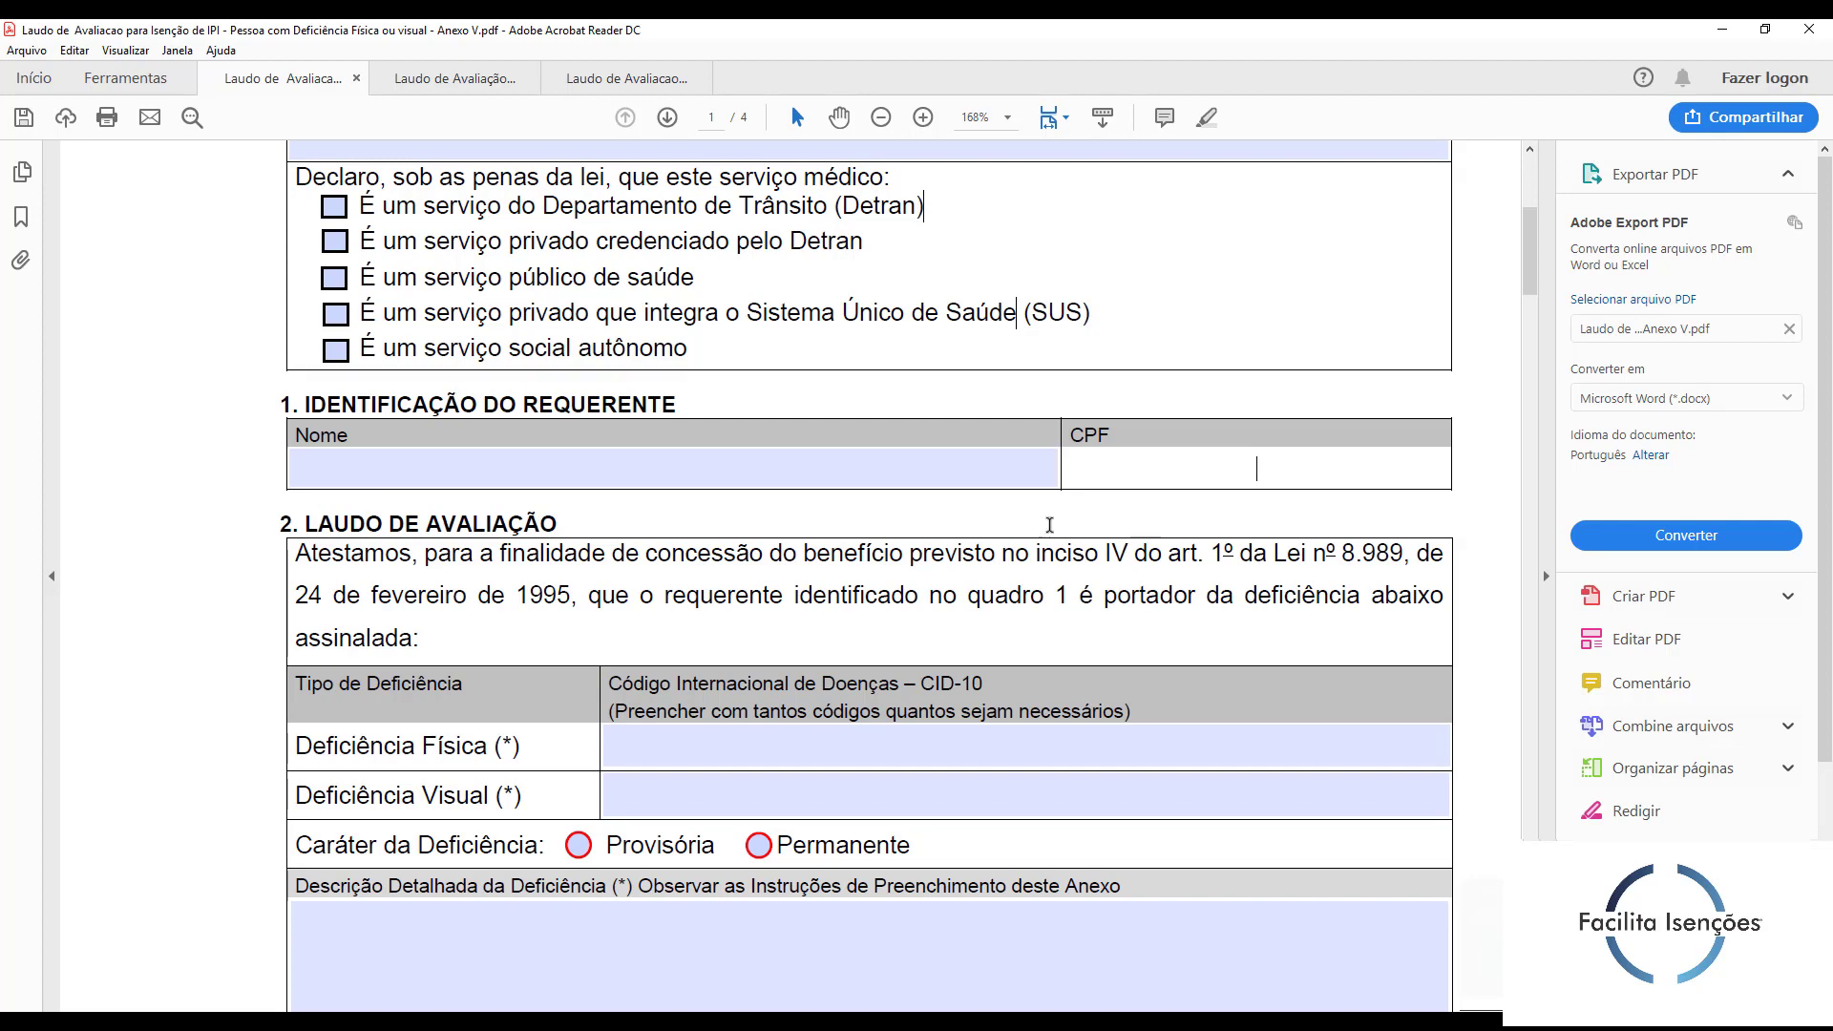
{"action": "scroll", "coordinate": [1164, 468], "scroll_direction": "down", "scroll_amount": 2}
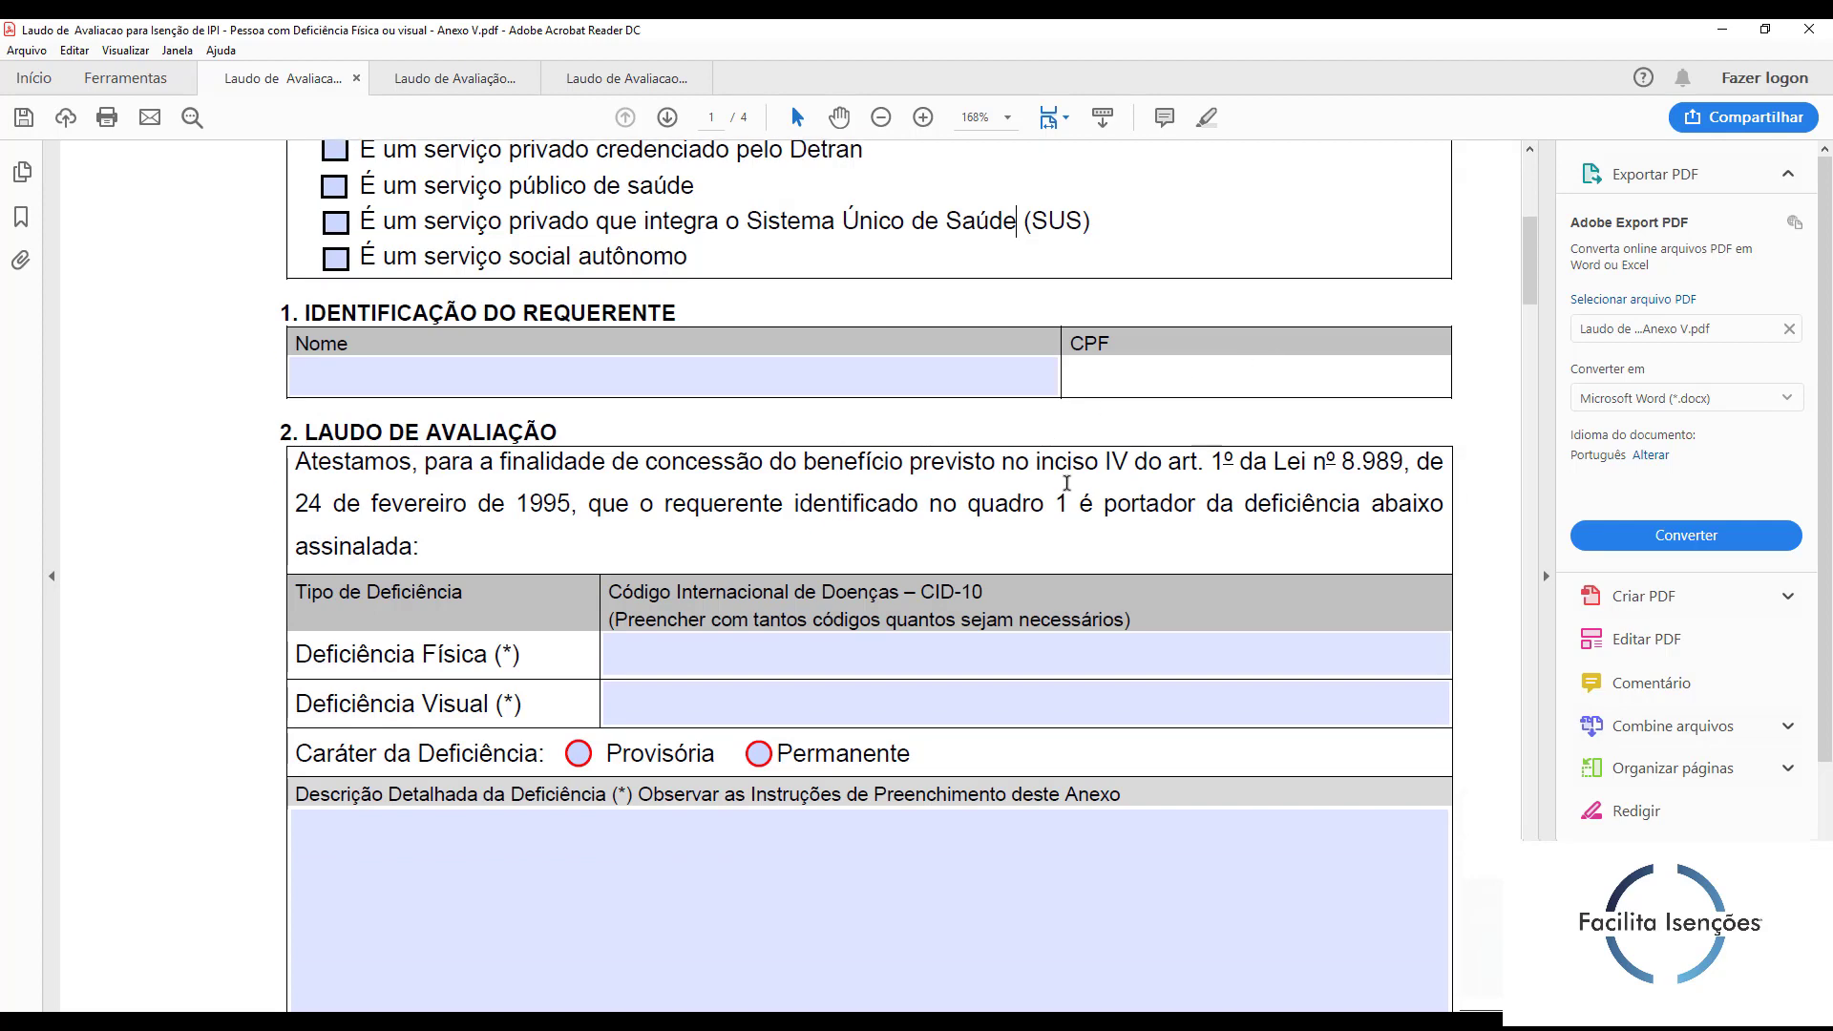
{"action": "scroll", "coordinate": [823, 749], "scroll_direction": "down", "scroll_amount": 4}
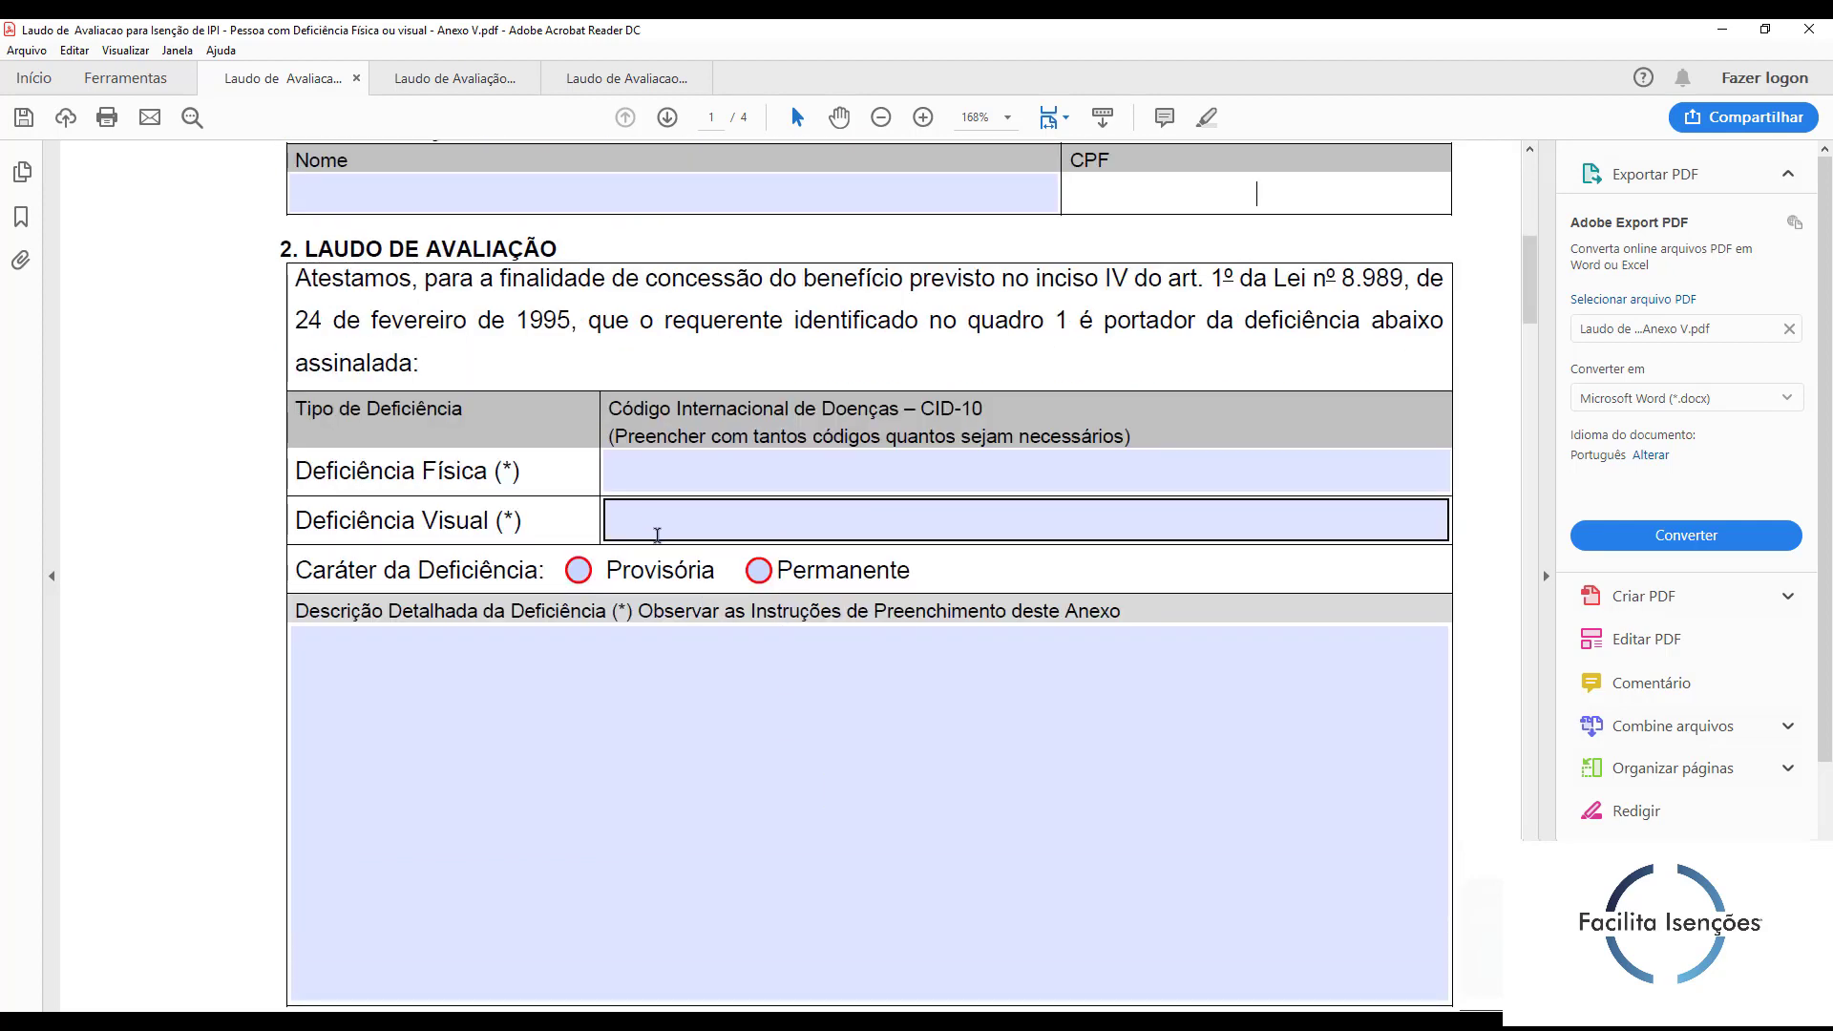
{"action": "left_click", "coordinate": [660, 476]}
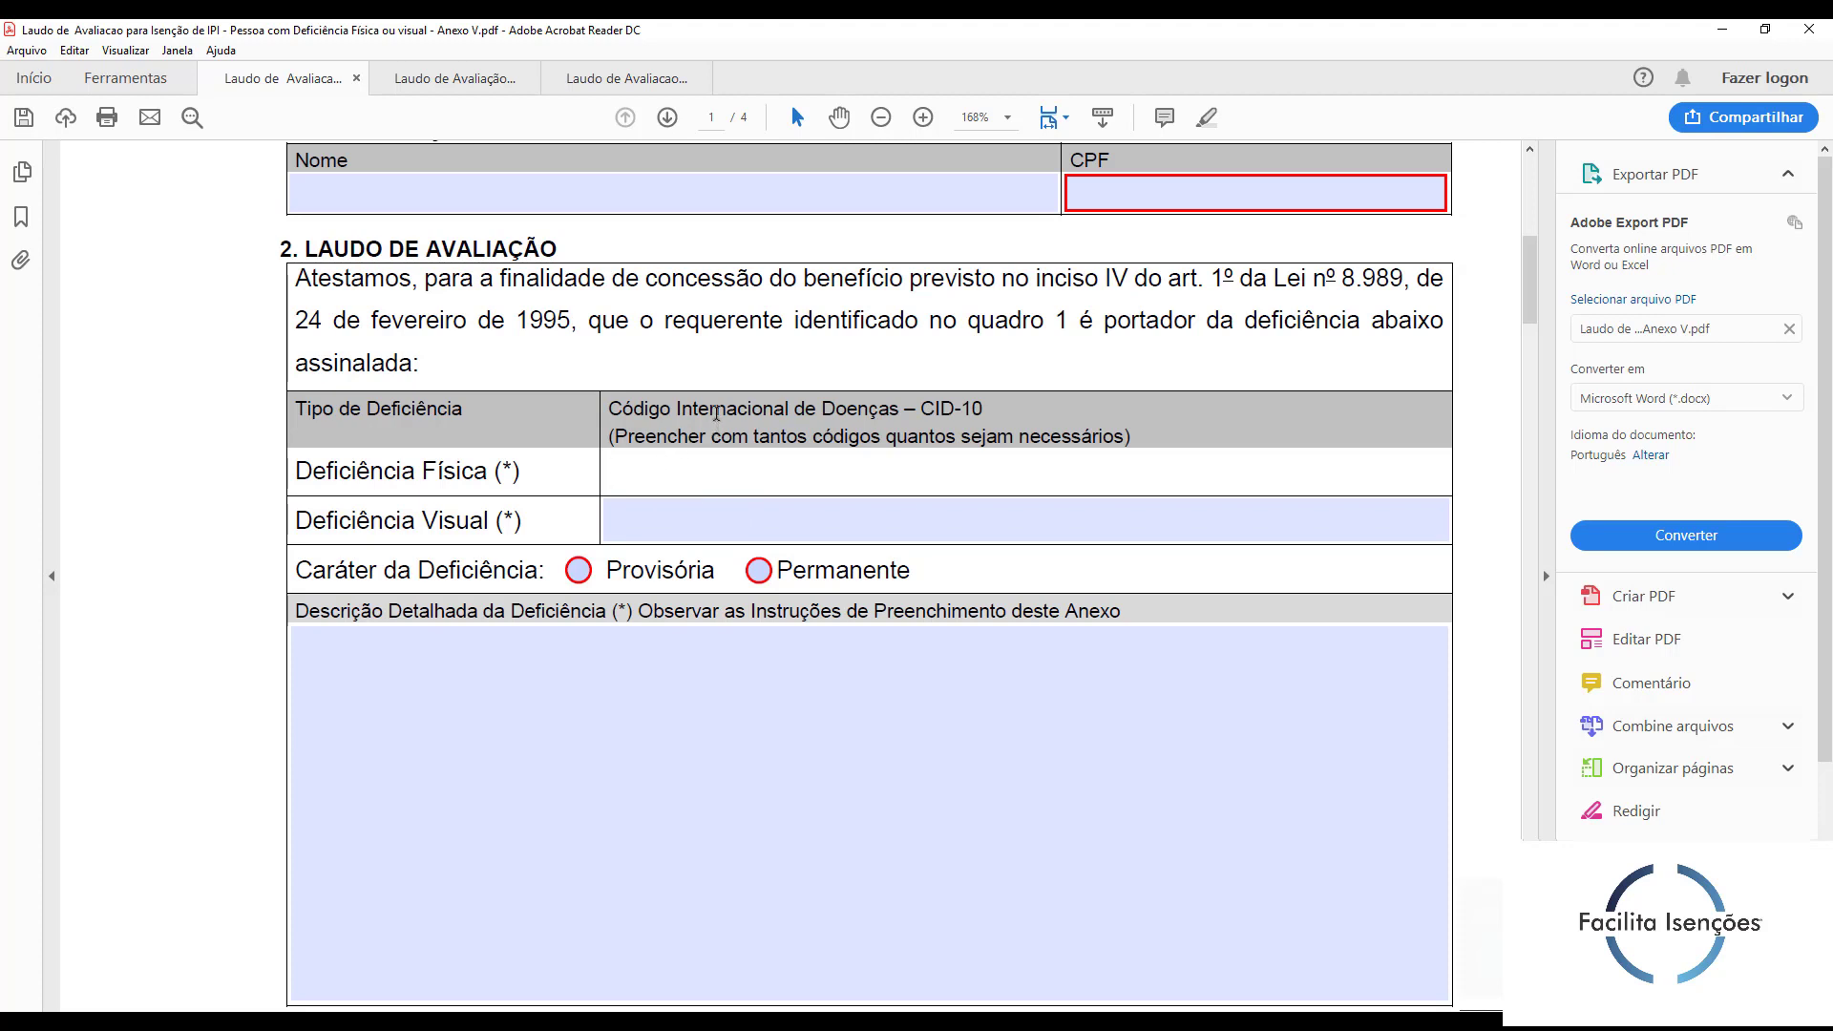
{"action": "scroll", "coordinate": [716, 429], "scroll_direction": "down", "scroll_amount": 1}
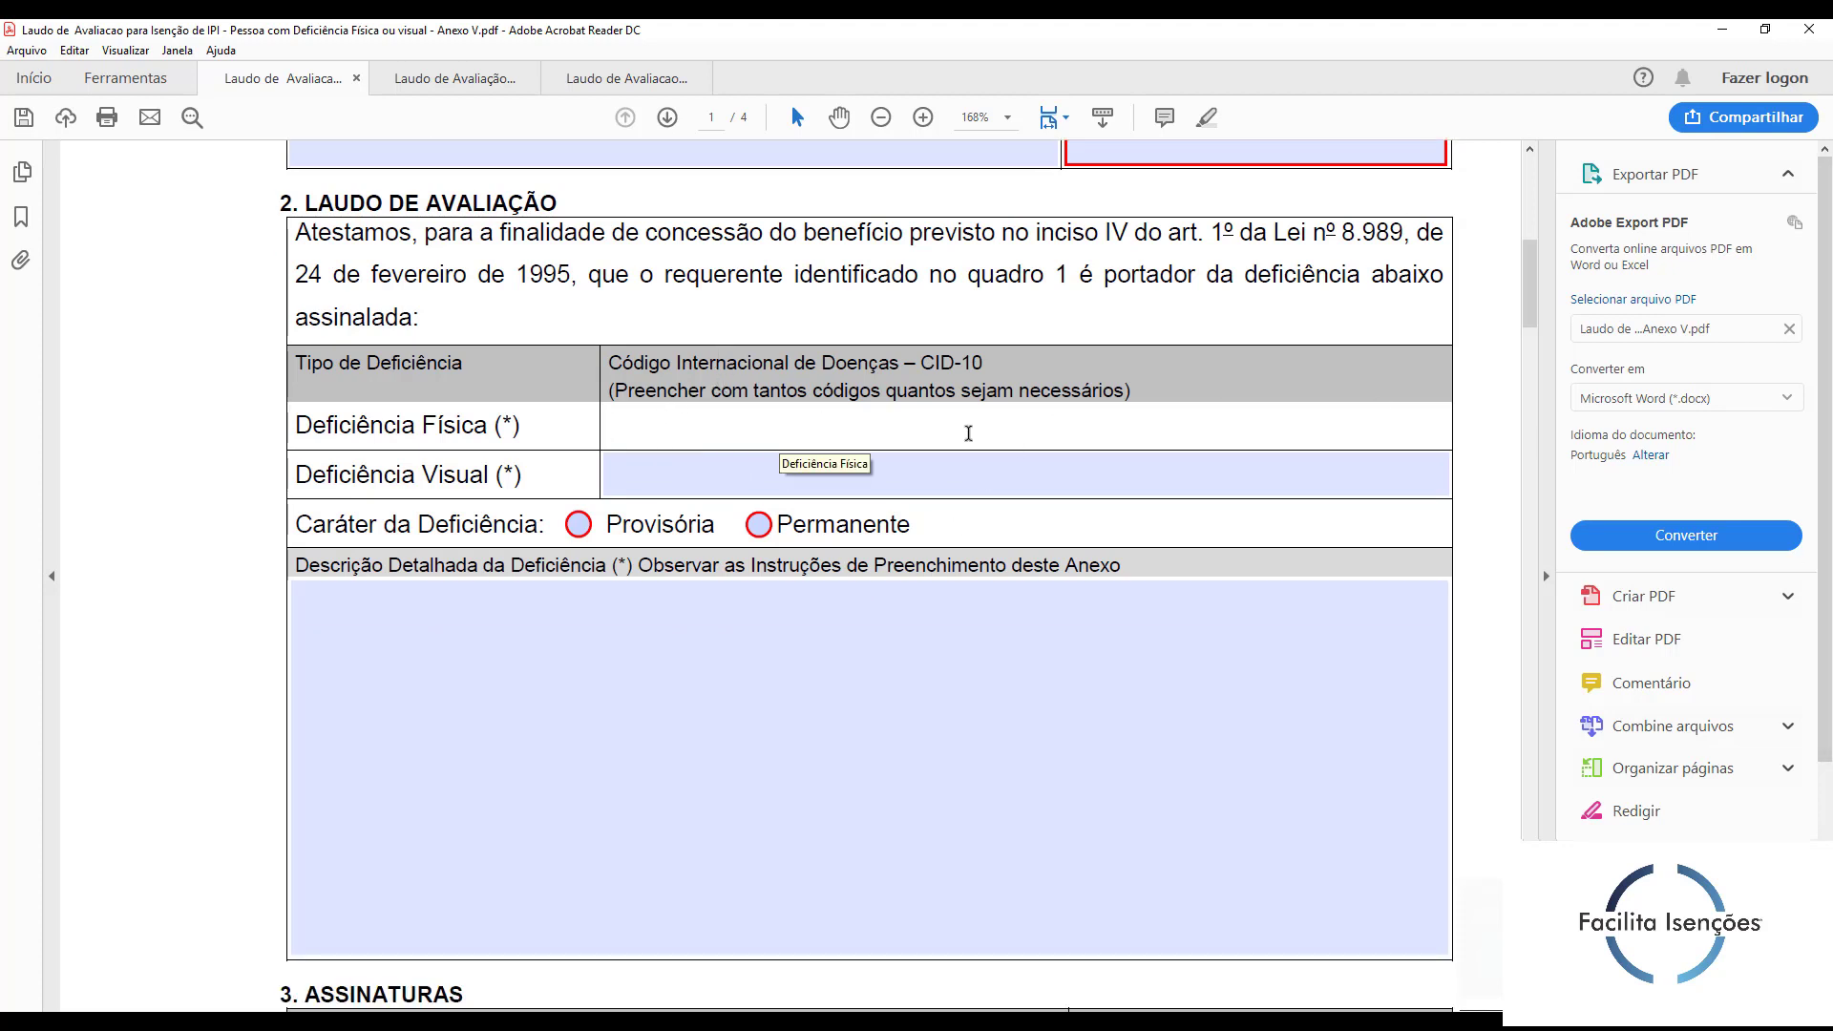
{"action": "left_click", "coordinate": [696, 423]}
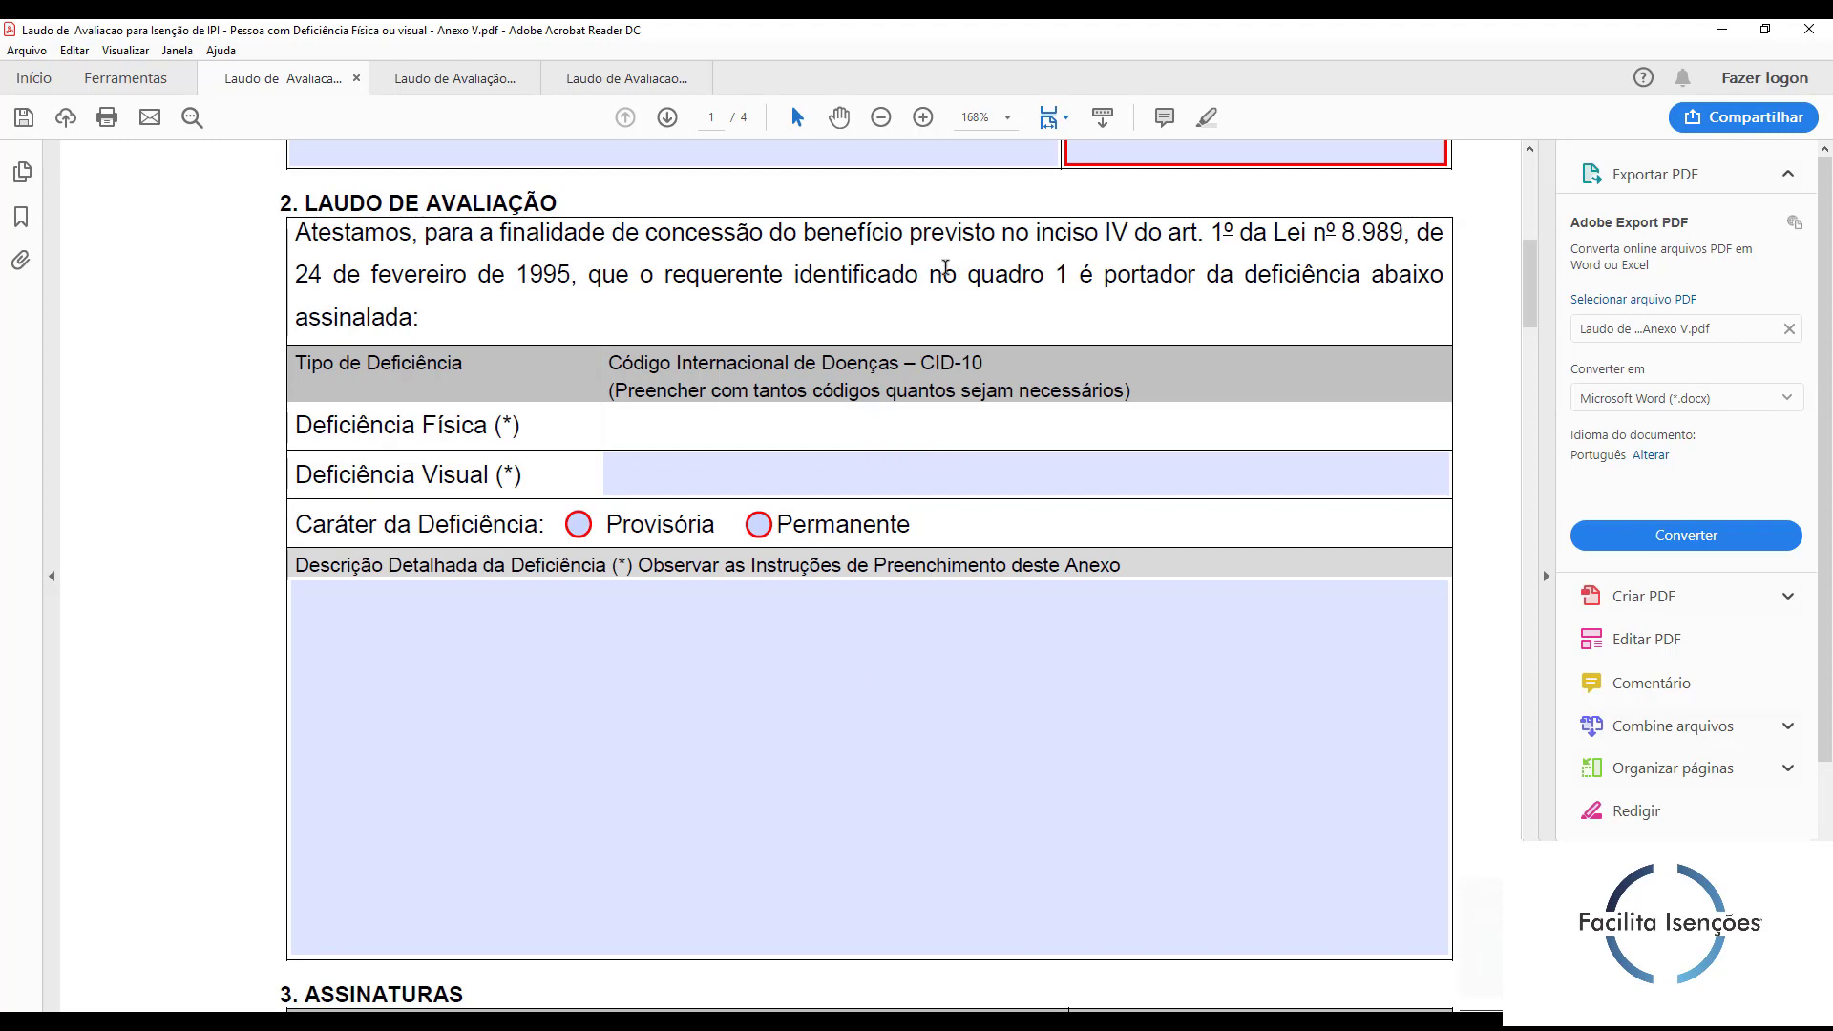
Step: Highlight the CID-10 wording in the disability table's header and activate the code fields for Deficiência Física and Deficiência Visual
{"action": "left_click_drag", "start_coordinate": [921, 364], "coordinate": [989, 365]}
{"action": "left_click", "coordinate": [972, 415]}
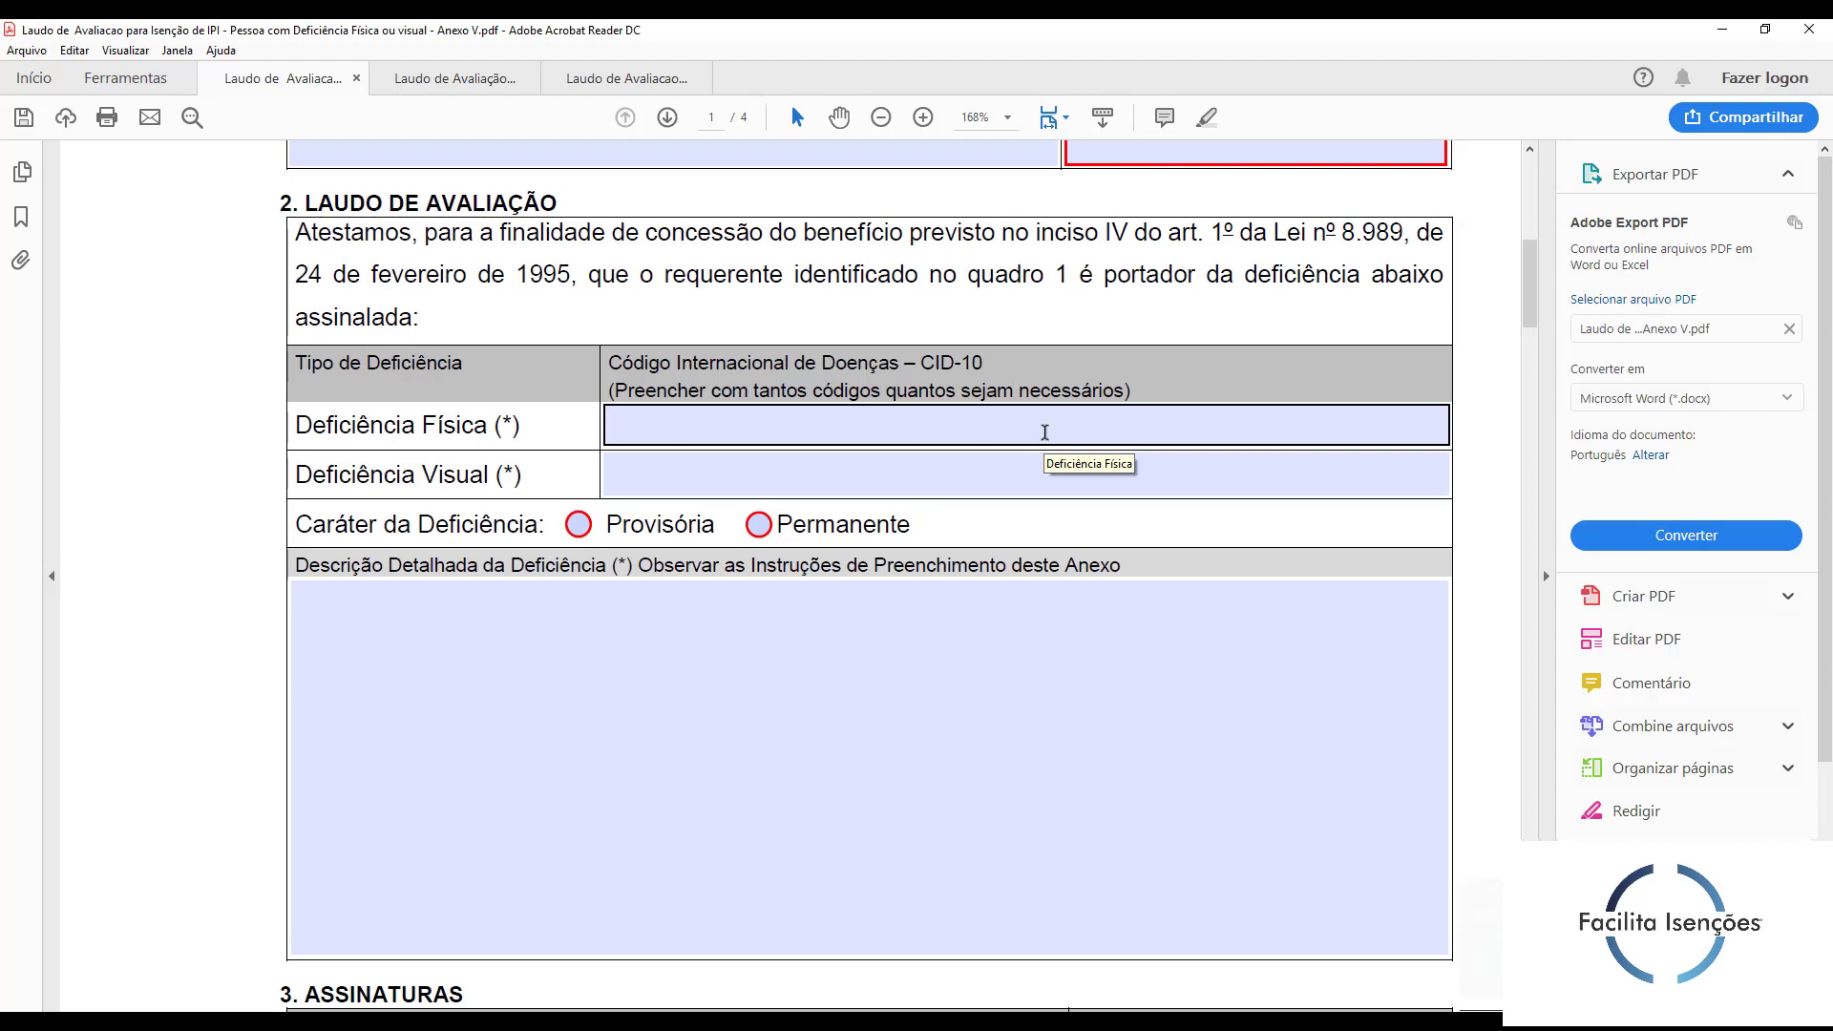
{"action": "left_click", "coordinate": [954, 351]}
{"action": "left_click_drag", "start_coordinate": [964, 362], "coordinate": [986, 362]}
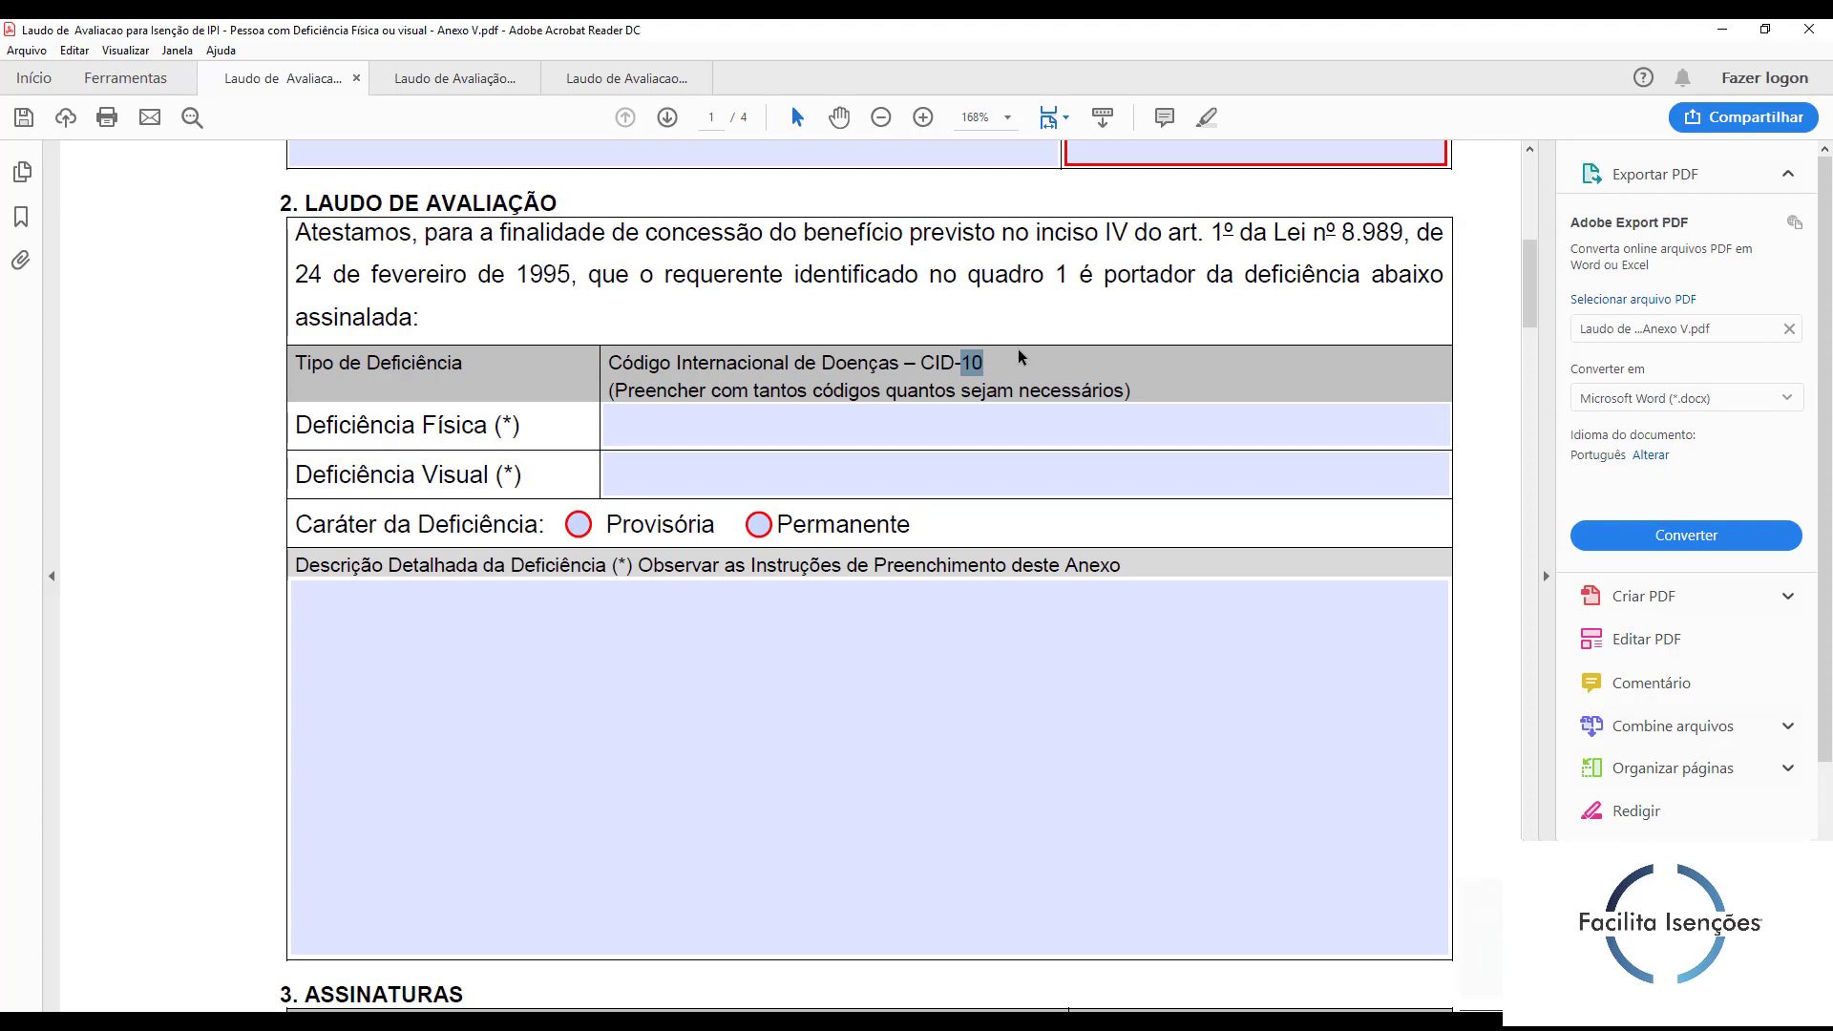
{"action": "left_click", "coordinate": [1110, 355]}
{"action": "left_click", "coordinate": [812, 430]}
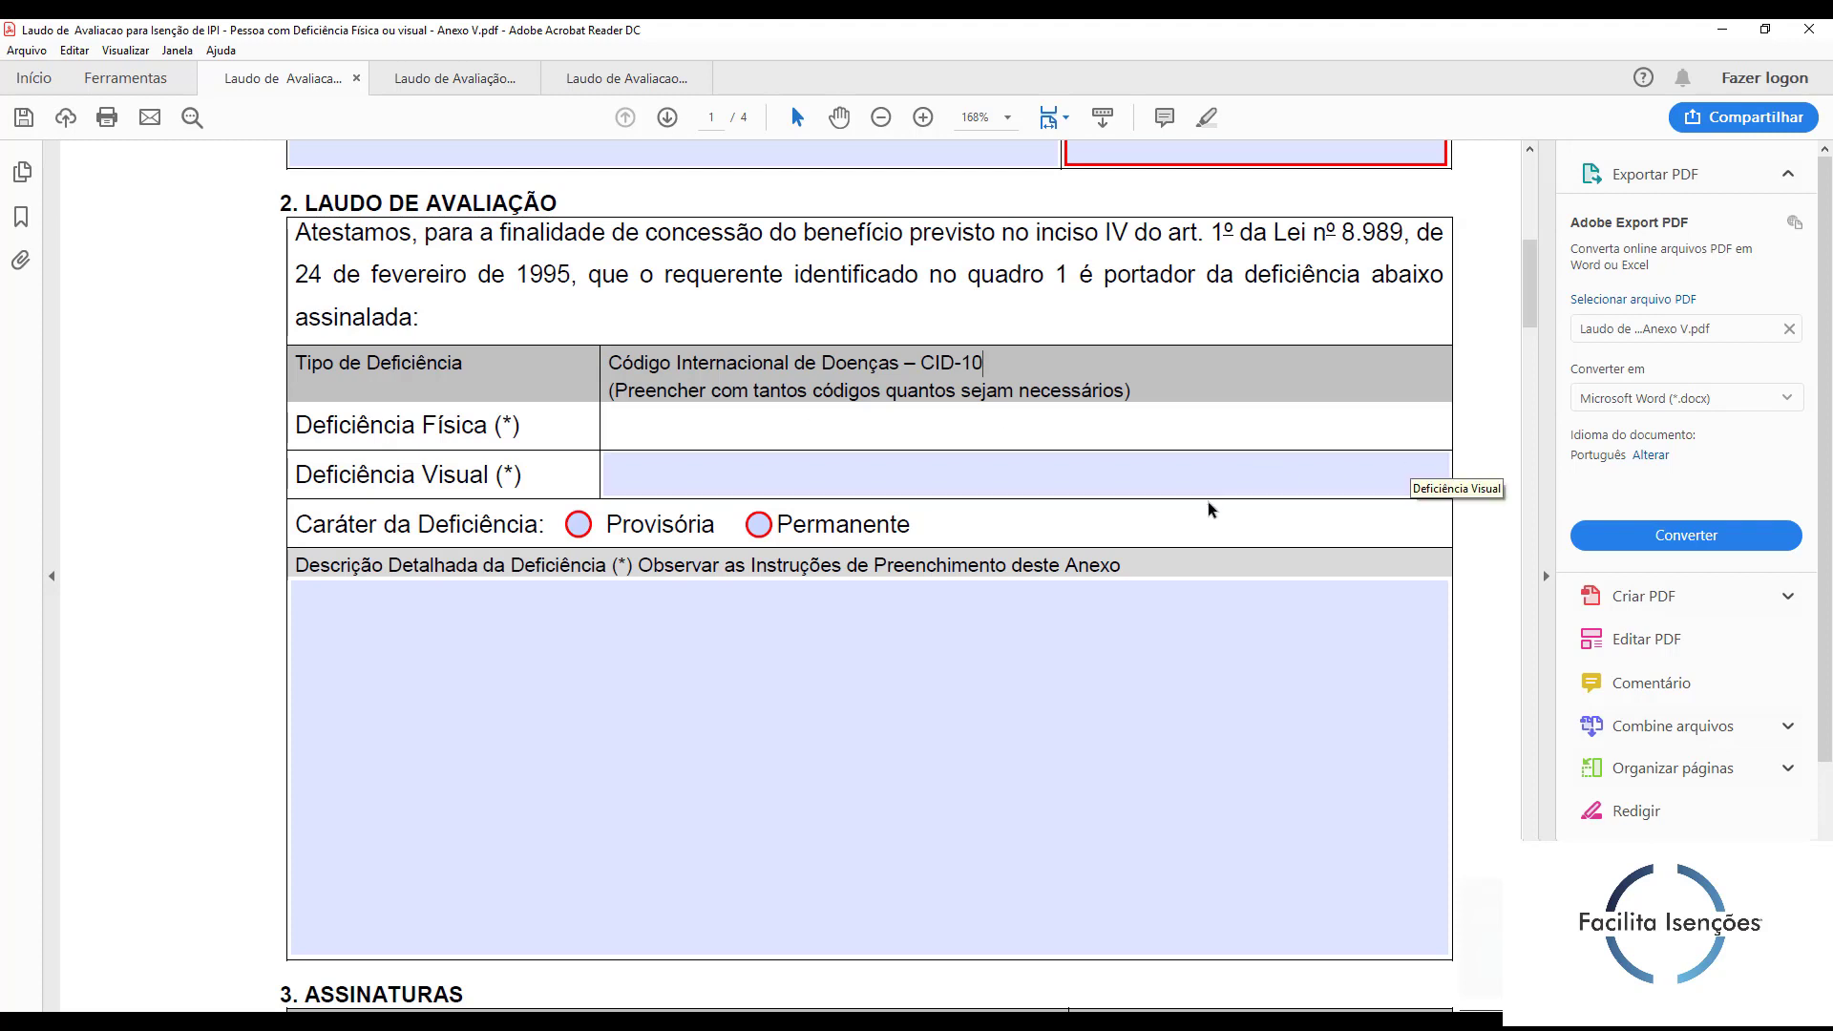
{"action": "left_click", "coordinate": [815, 482]}
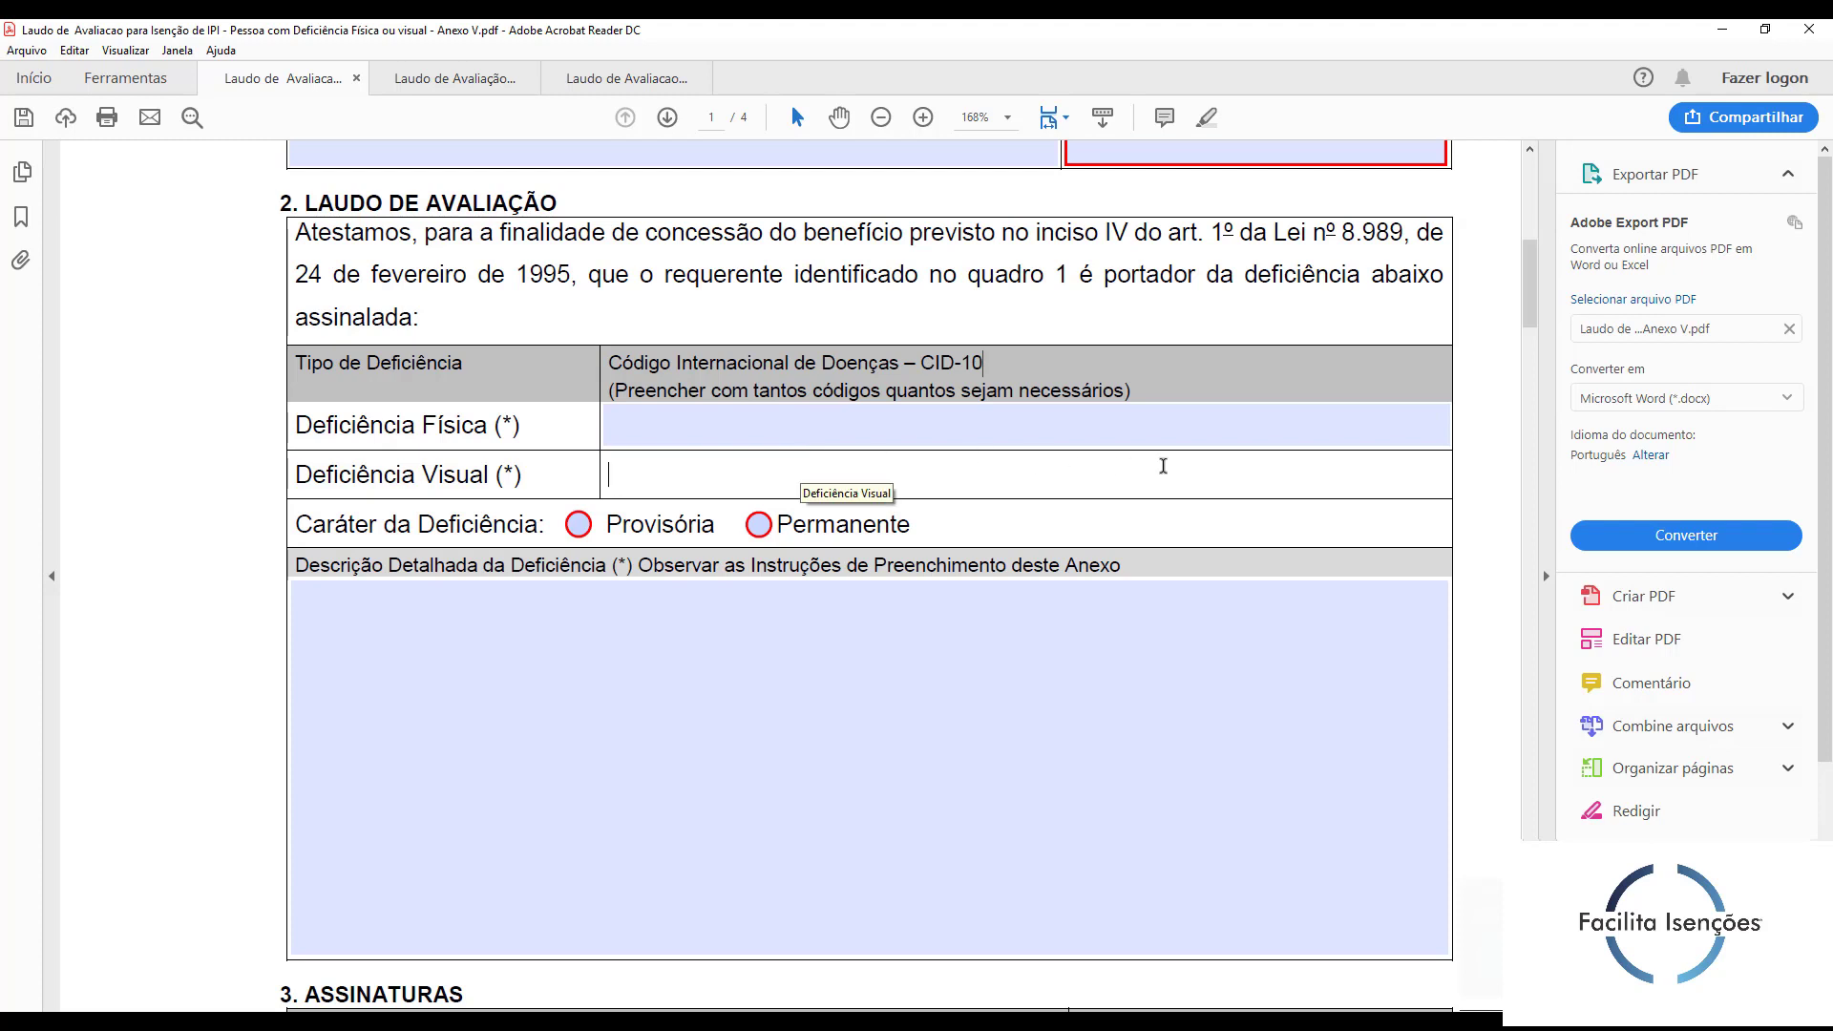
Step: Mark the disability's character as Provisória, and switch the choice to Permanente
{"action": "scroll", "coordinate": [1050, 411], "scroll_direction": "down", "scroll_amount": 1}
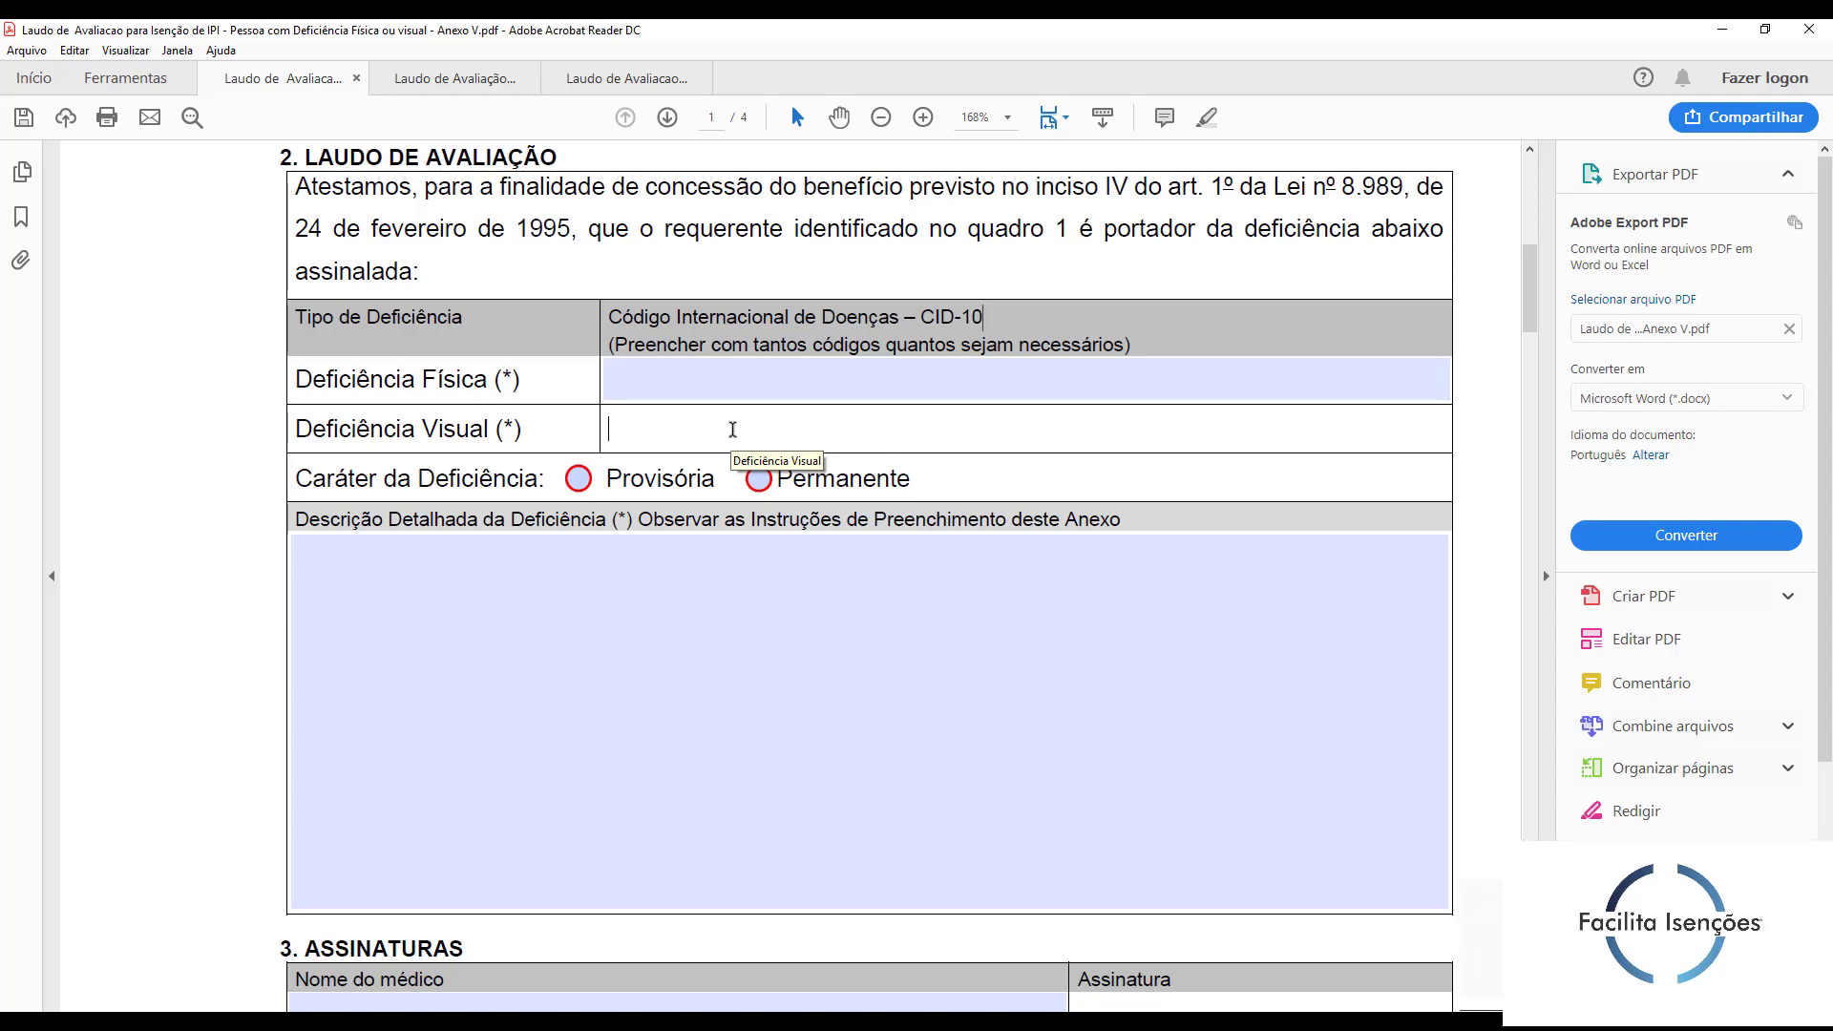
{"action": "left_click", "coordinate": [591, 477]}
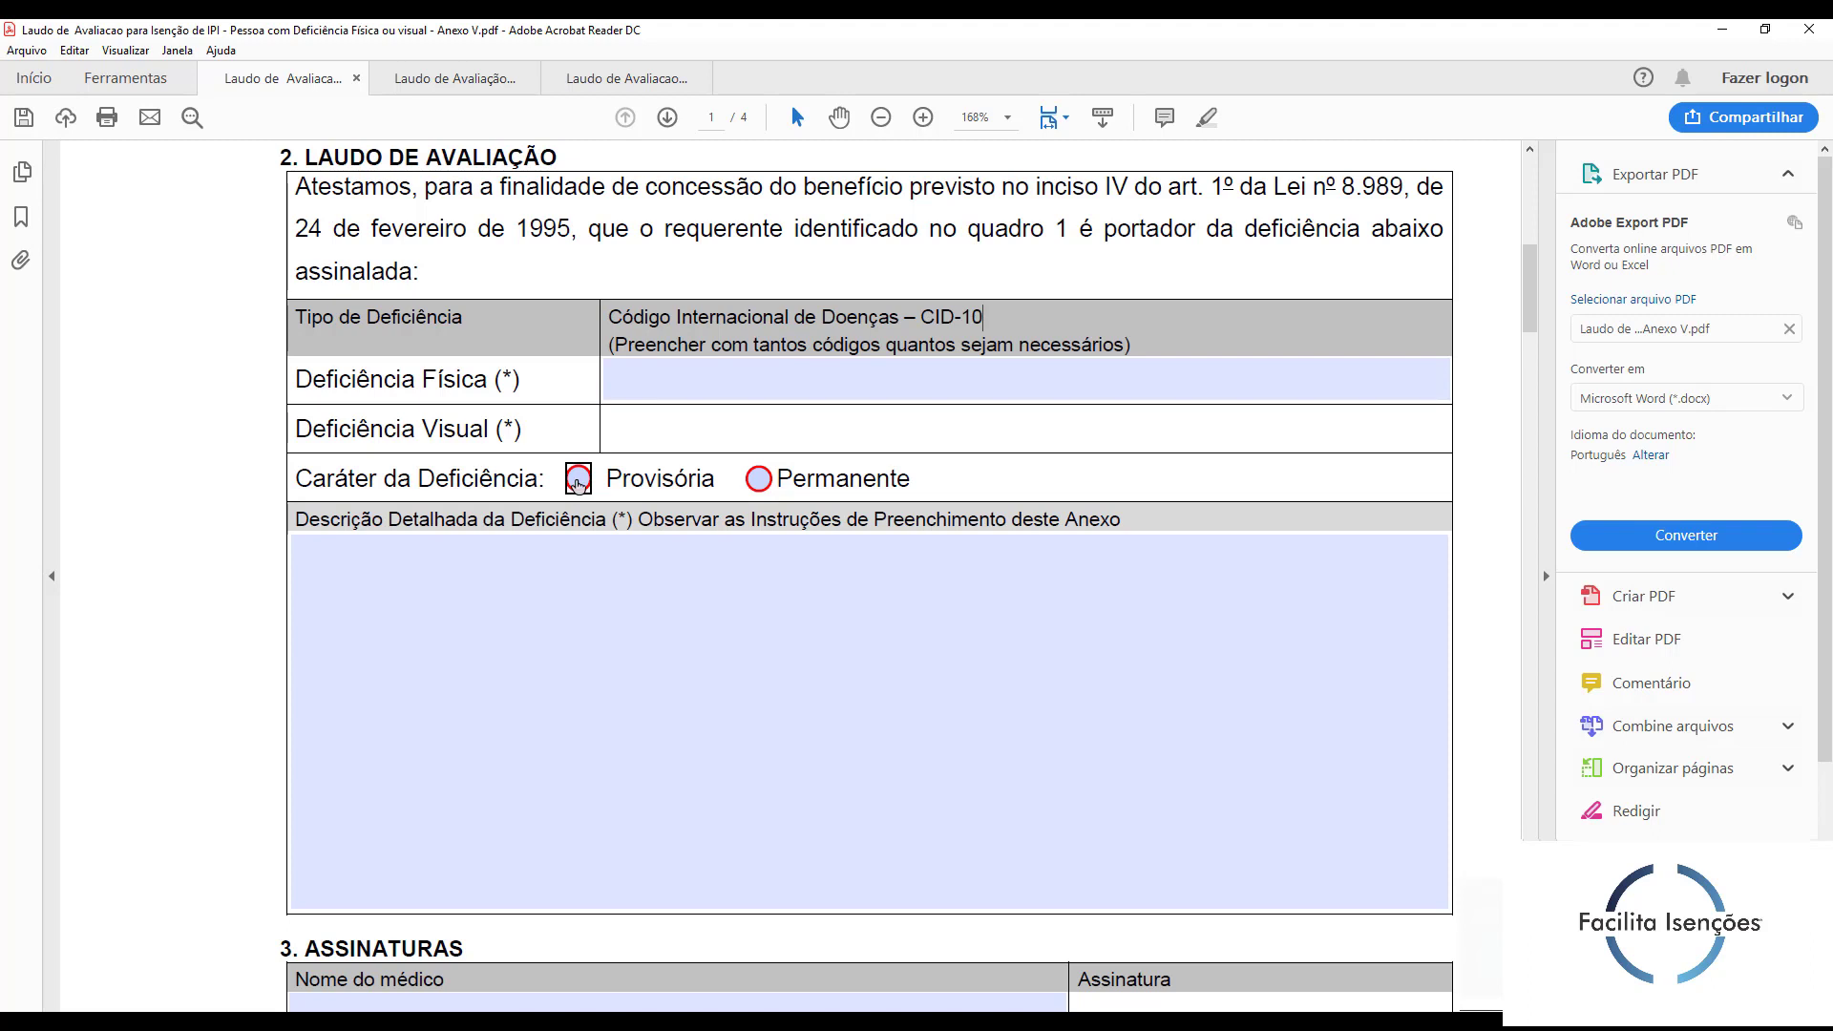
{"action": "left_click", "coordinate": [577, 482]}
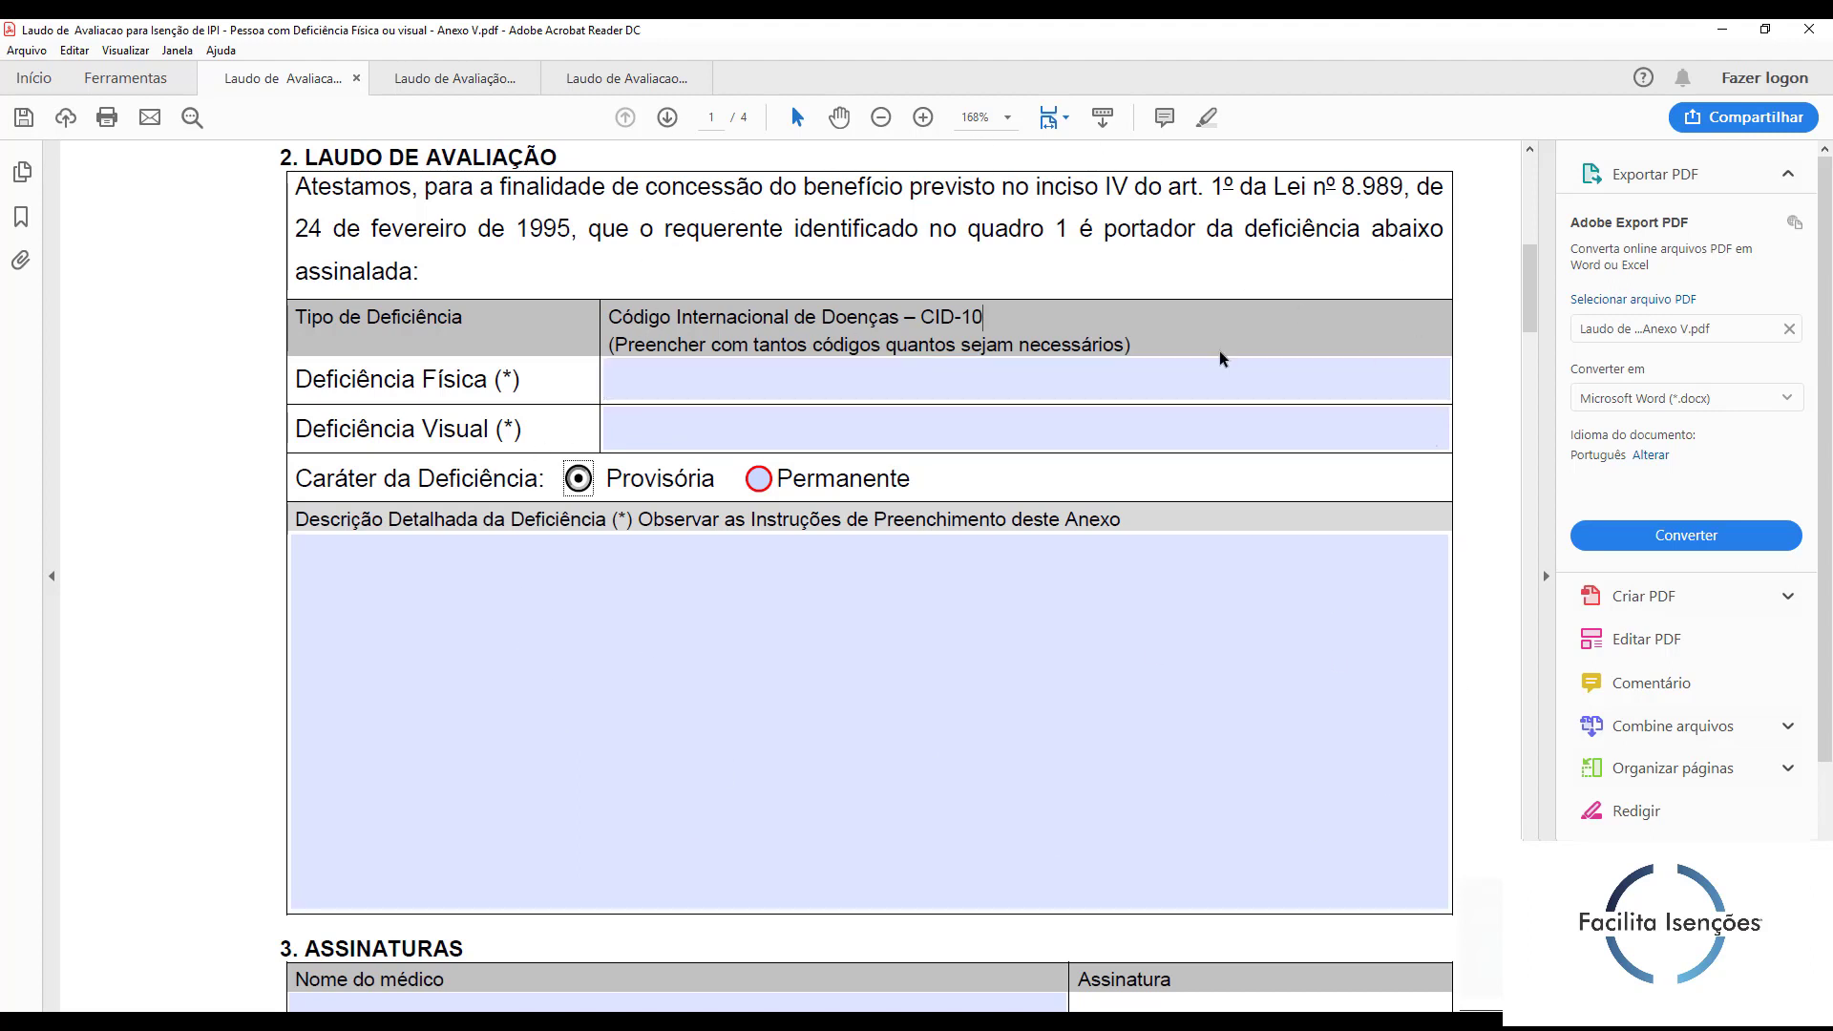
{"action": "left_click", "coordinate": [759, 479]}
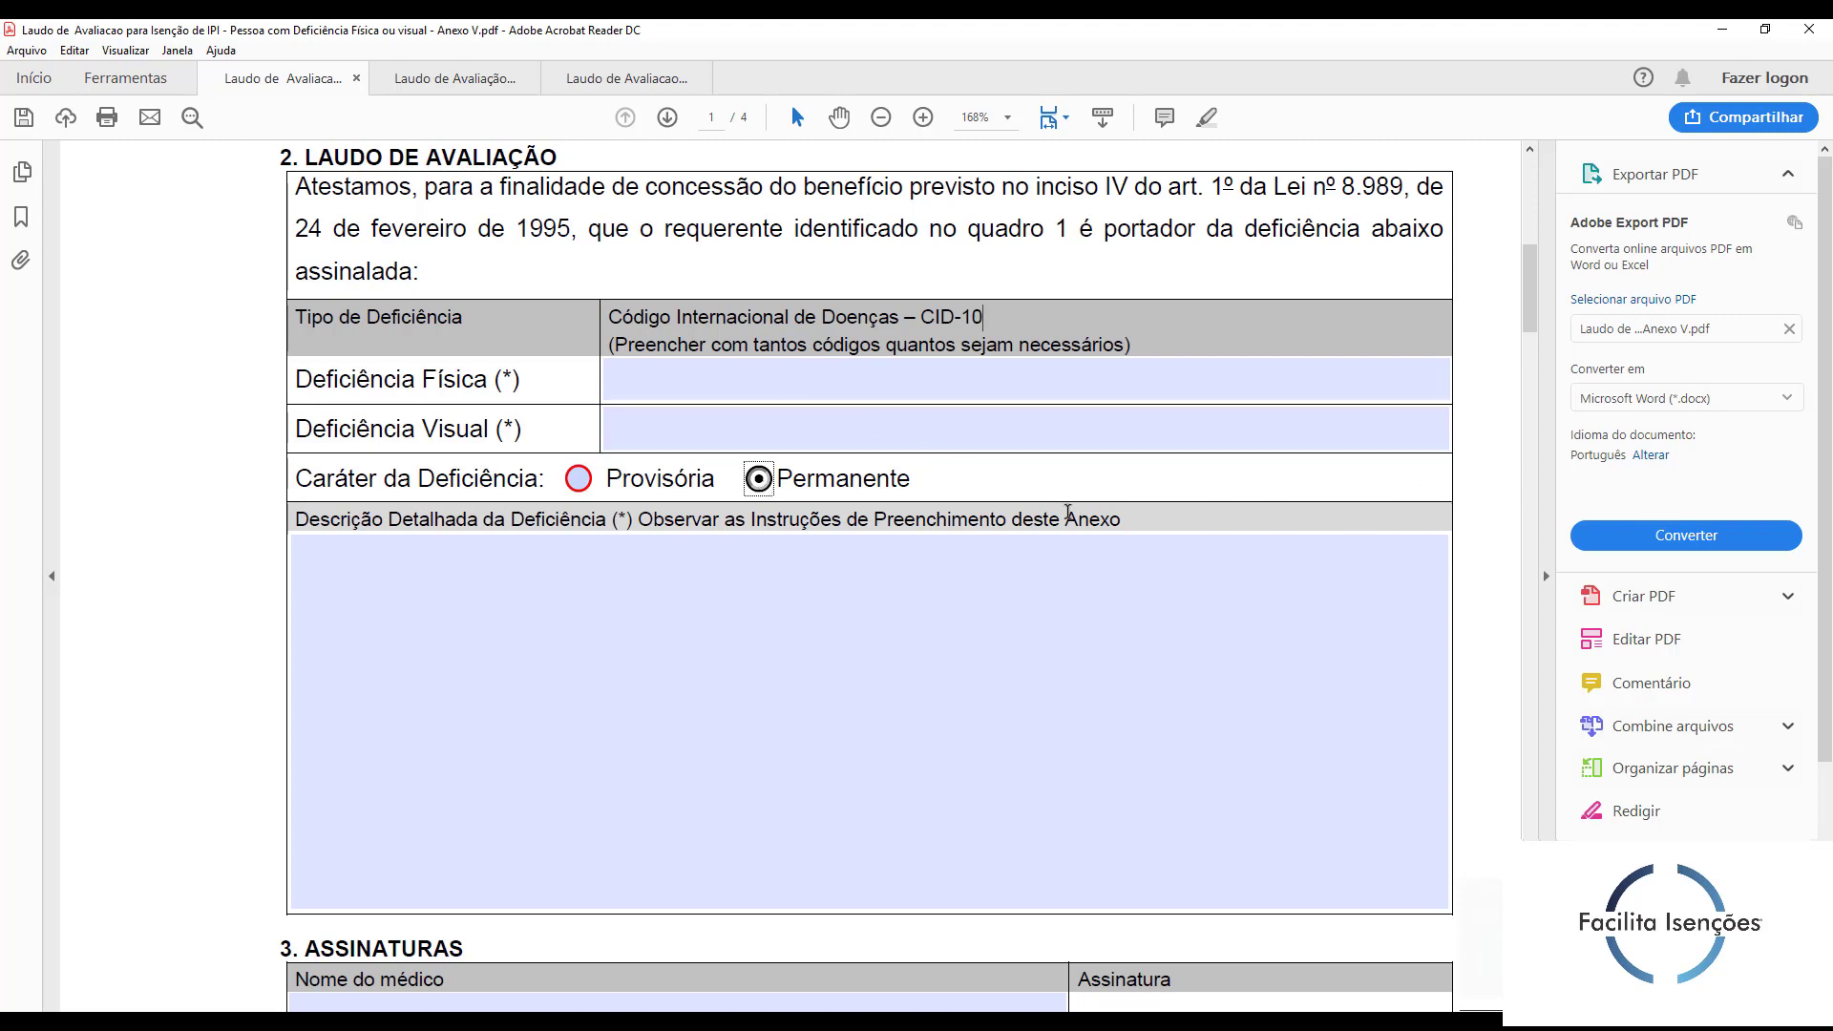
Step: Activate the detailed description field, and switch the disability's character to Provisória and back to Permanente
{"action": "scroll", "coordinate": [1457, 438], "scroll_direction": "down", "scroll_amount": 3}
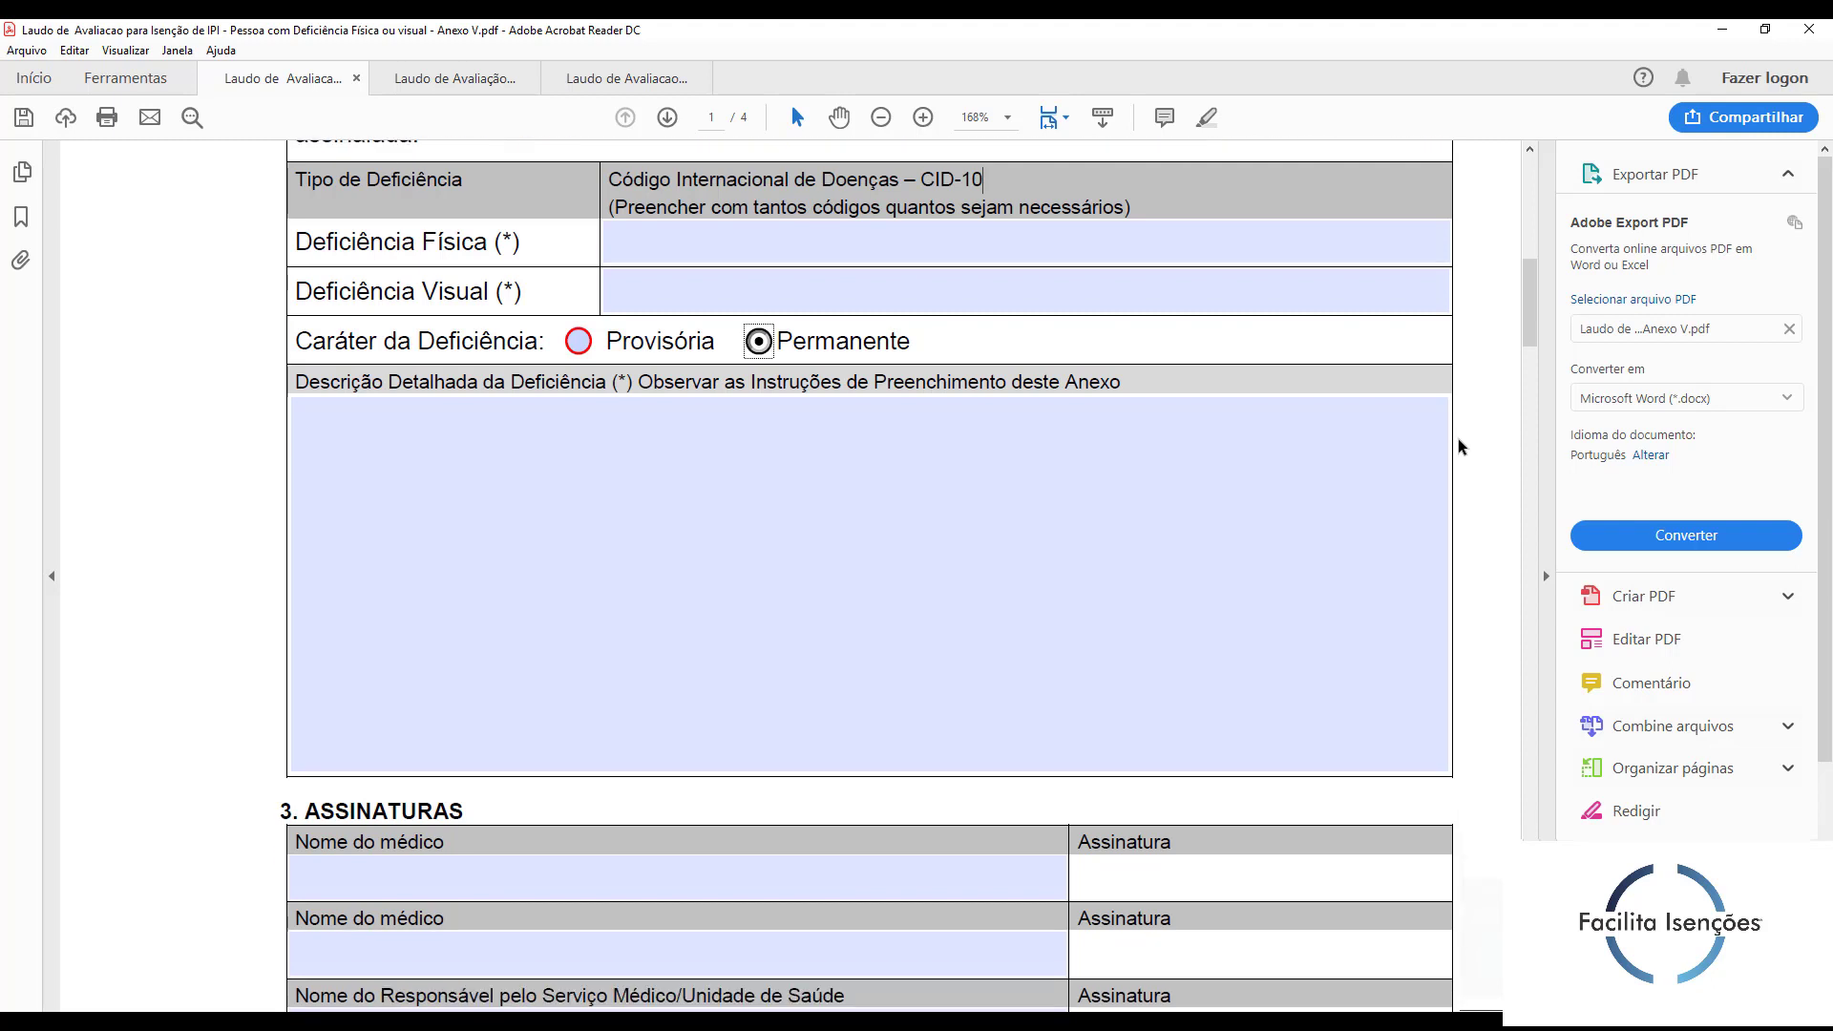
{"action": "left_click", "coordinate": [1240, 484]}
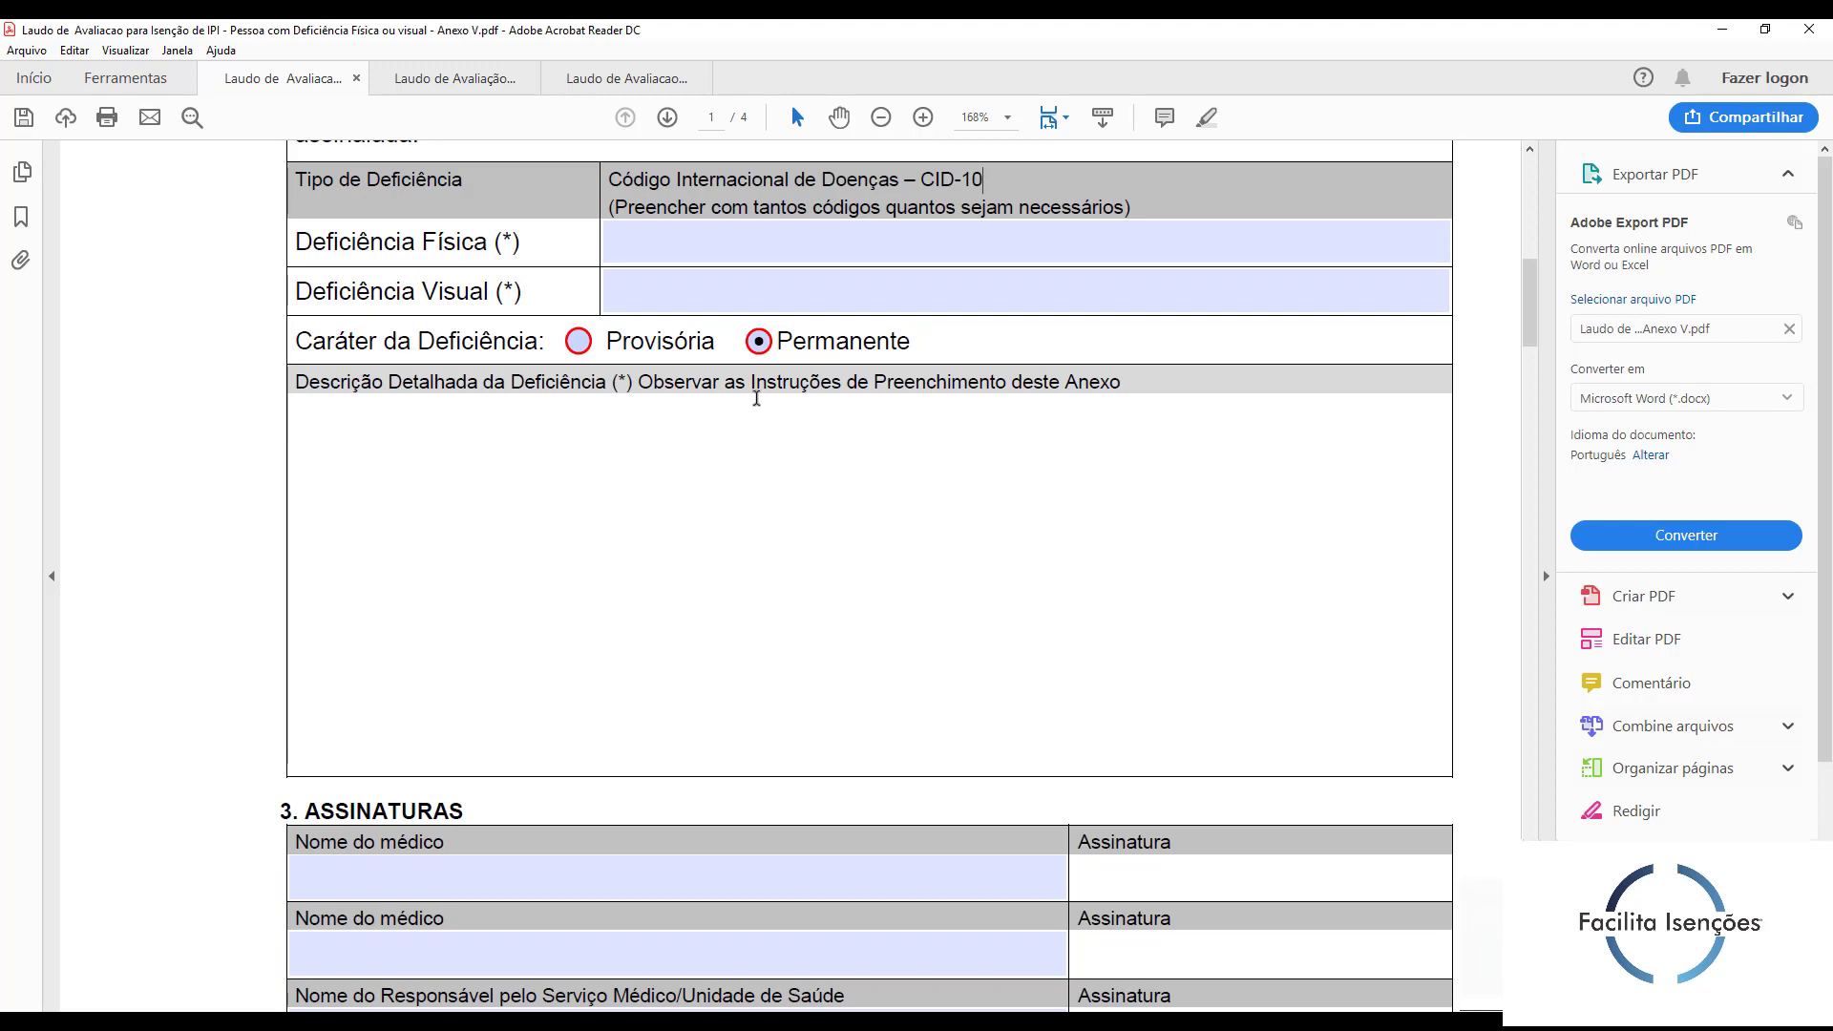
{"action": "left_click", "coordinate": [585, 349]}
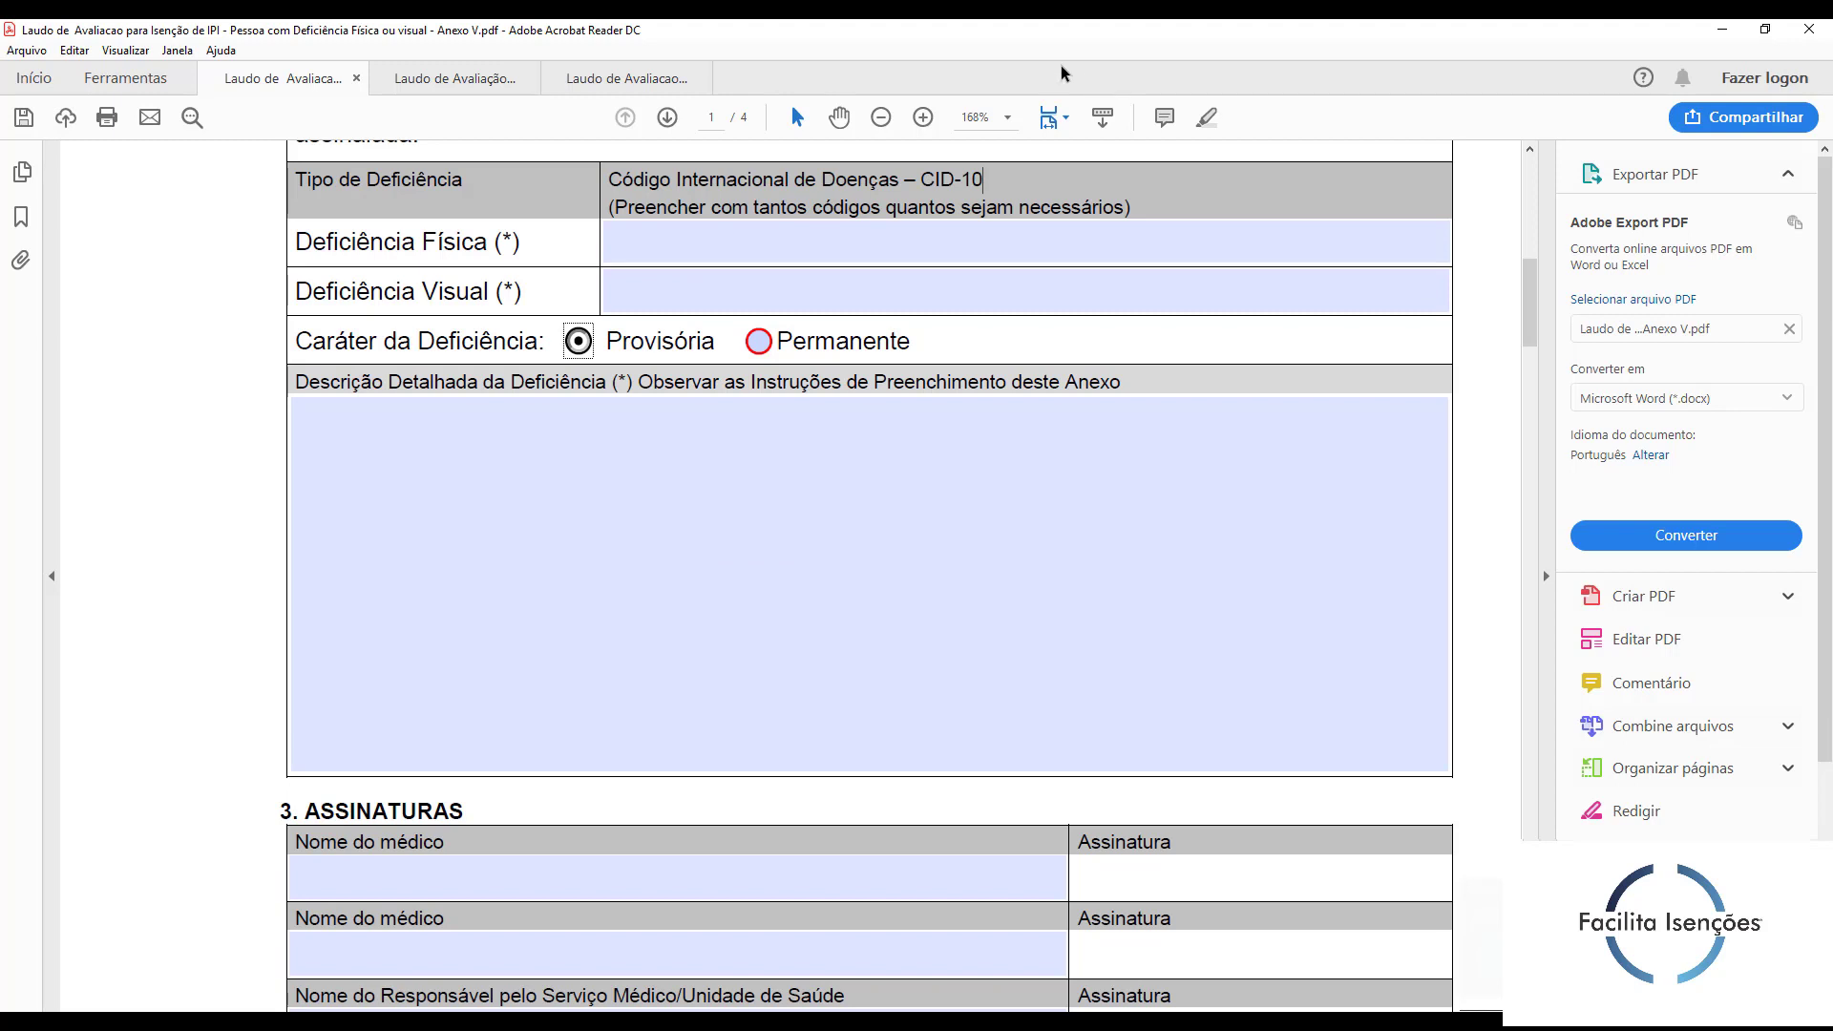
{"action": "left_click", "coordinate": [759, 342]}
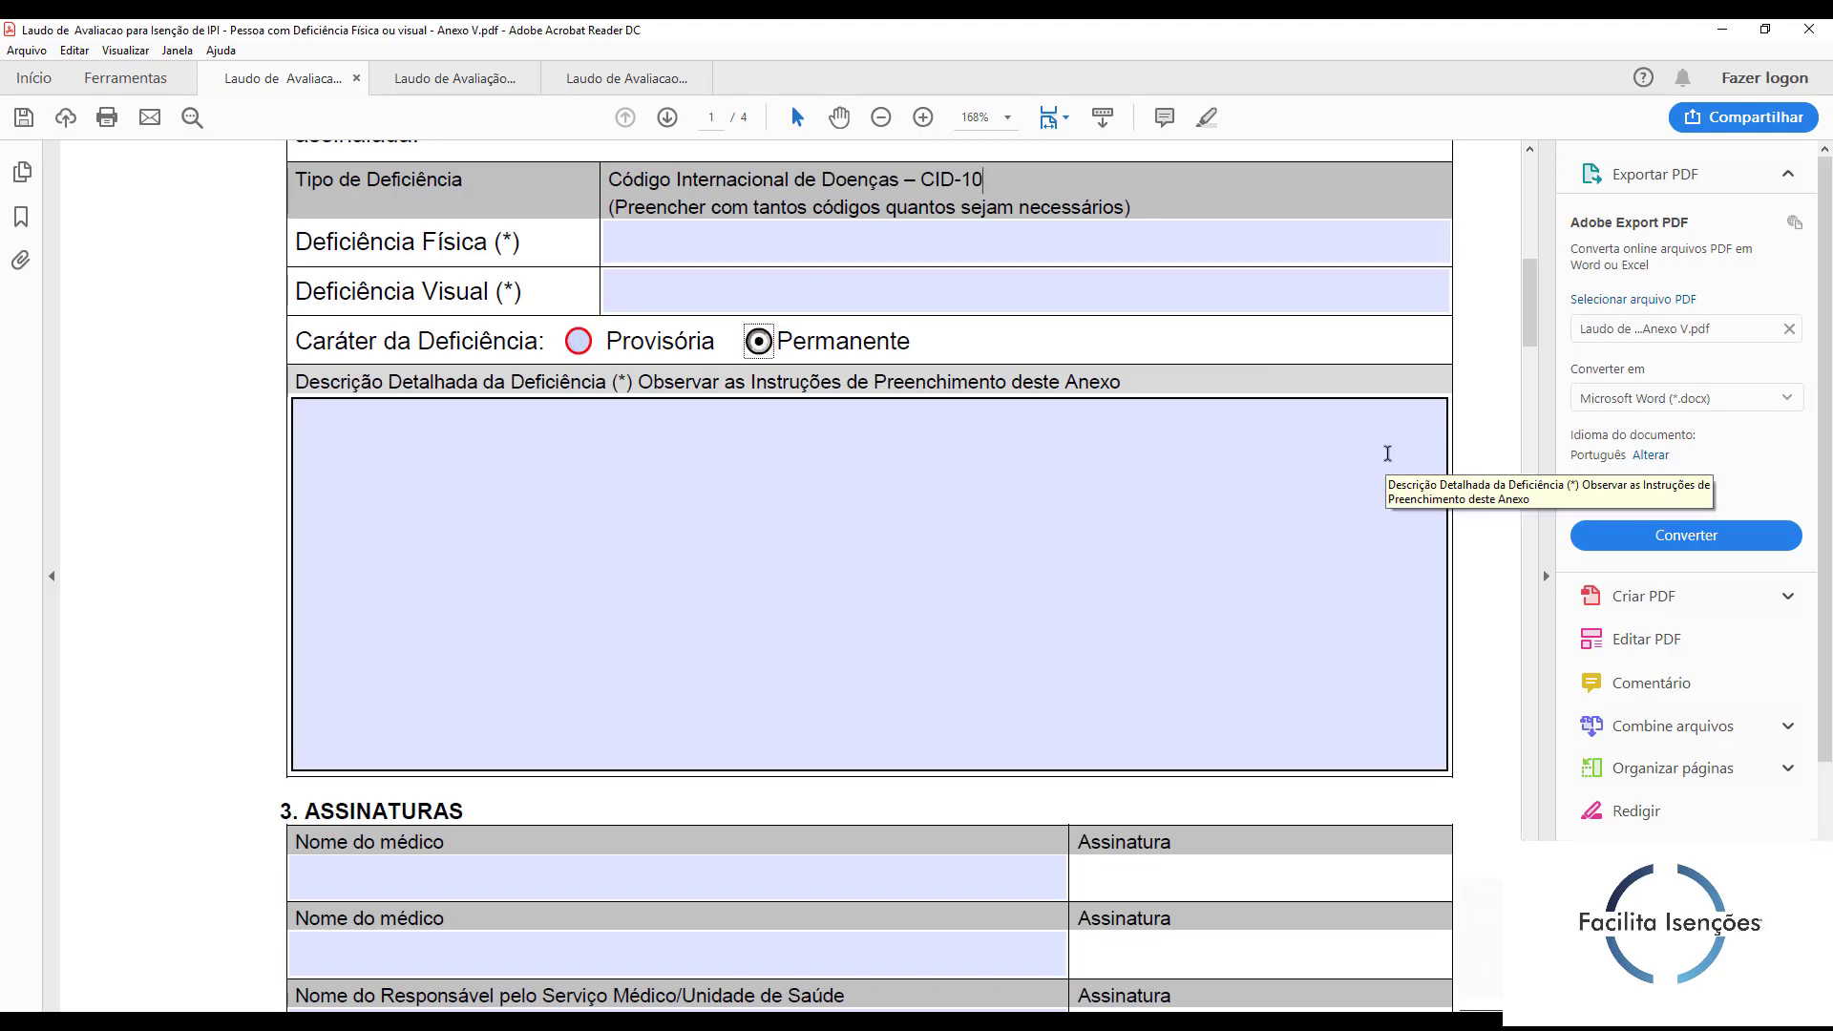
Step: Examine the Descrição Detalhada da Deficiência field, placing the cursor in it without entering text
{"action": "left_click", "coordinate": [1124, 429]}
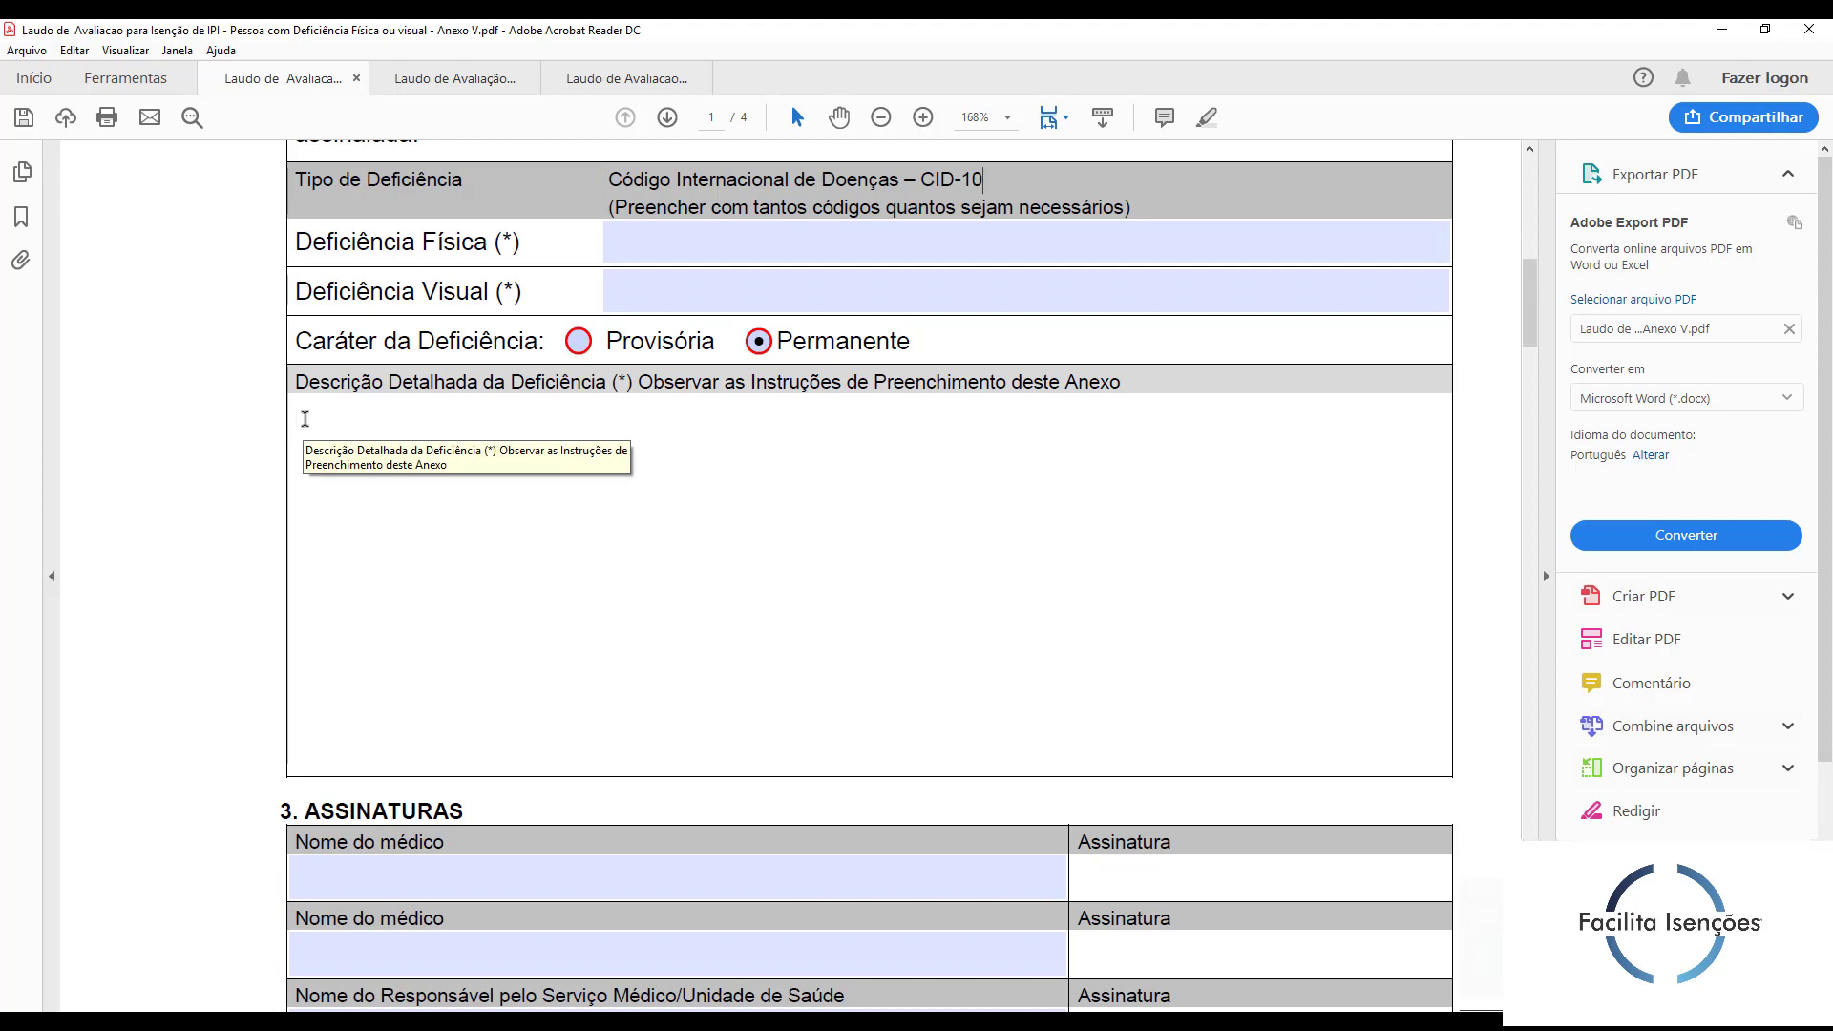
{"action": "scroll", "coordinate": [305, 419], "scroll_direction": "down", "scroll_amount": 2}
{"action": "scroll", "coordinate": [305, 419], "scroll_direction": "down", "scroll_amount": 1}
{"action": "scroll", "coordinate": [306, 415], "scroll_direction": "up", "scroll_amount": 1}
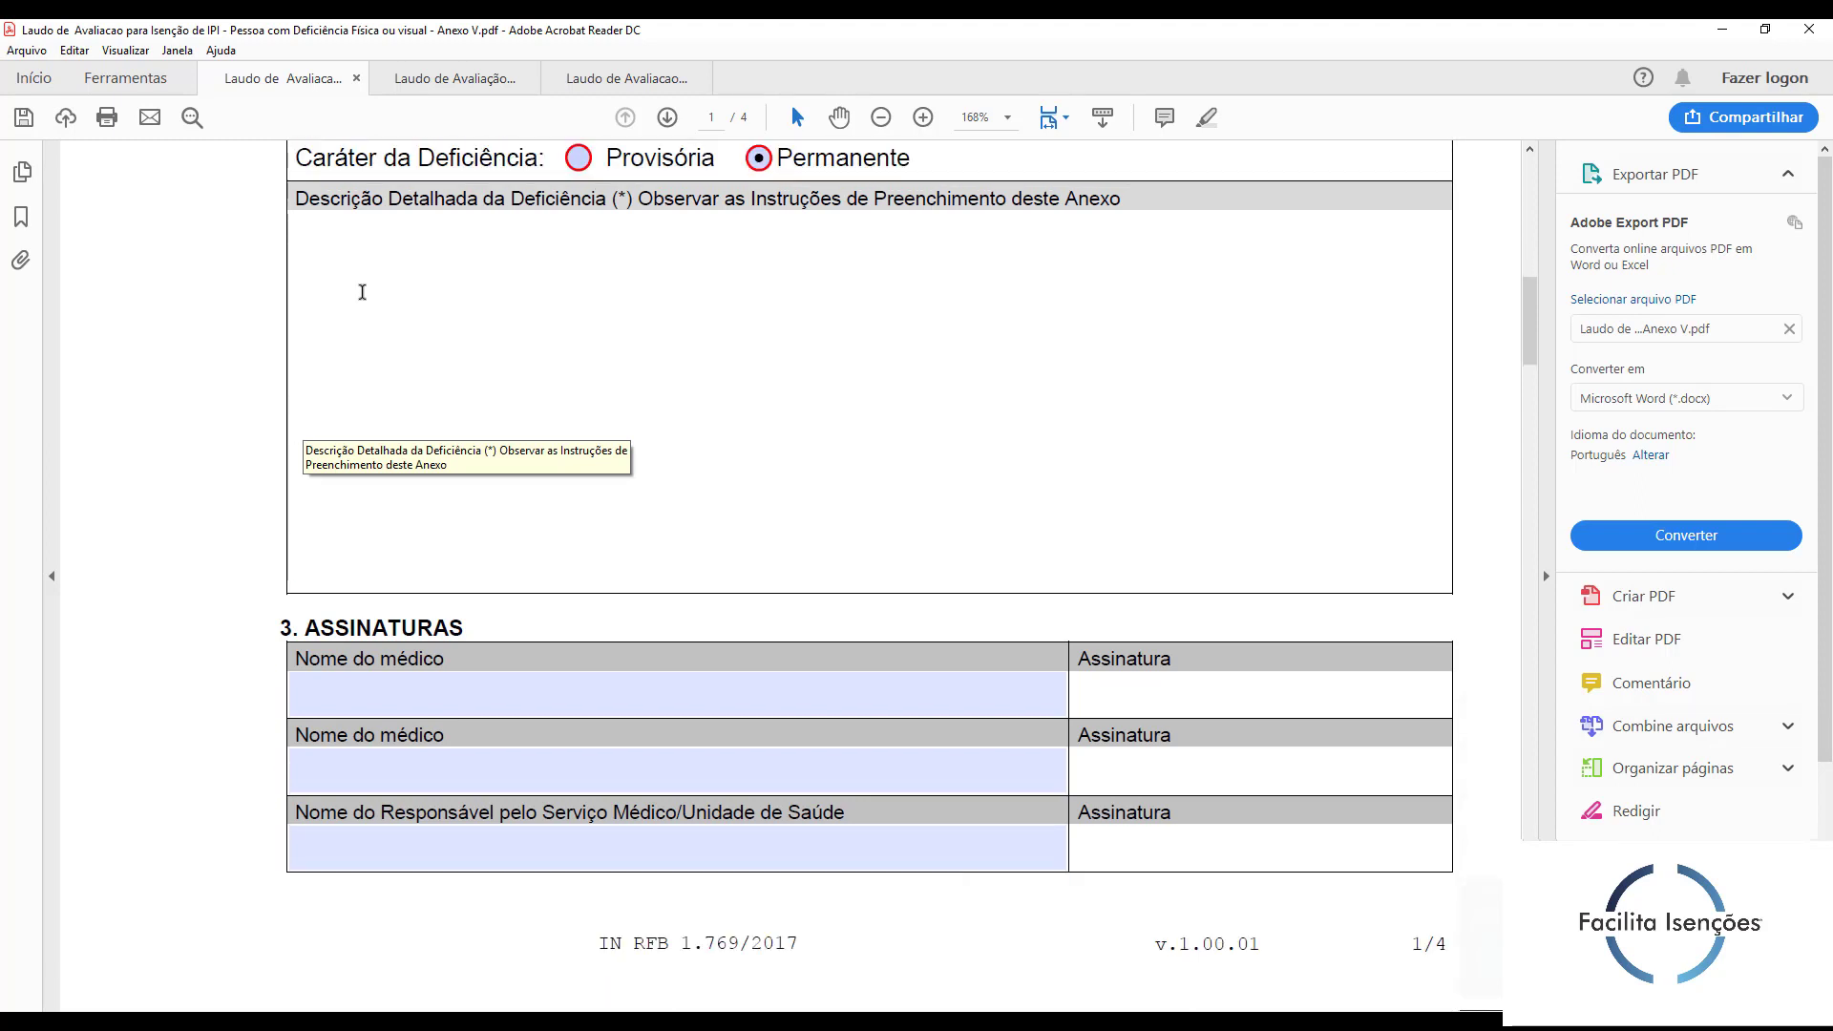
{"action": "left_click", "coordinate": [298, 226]}
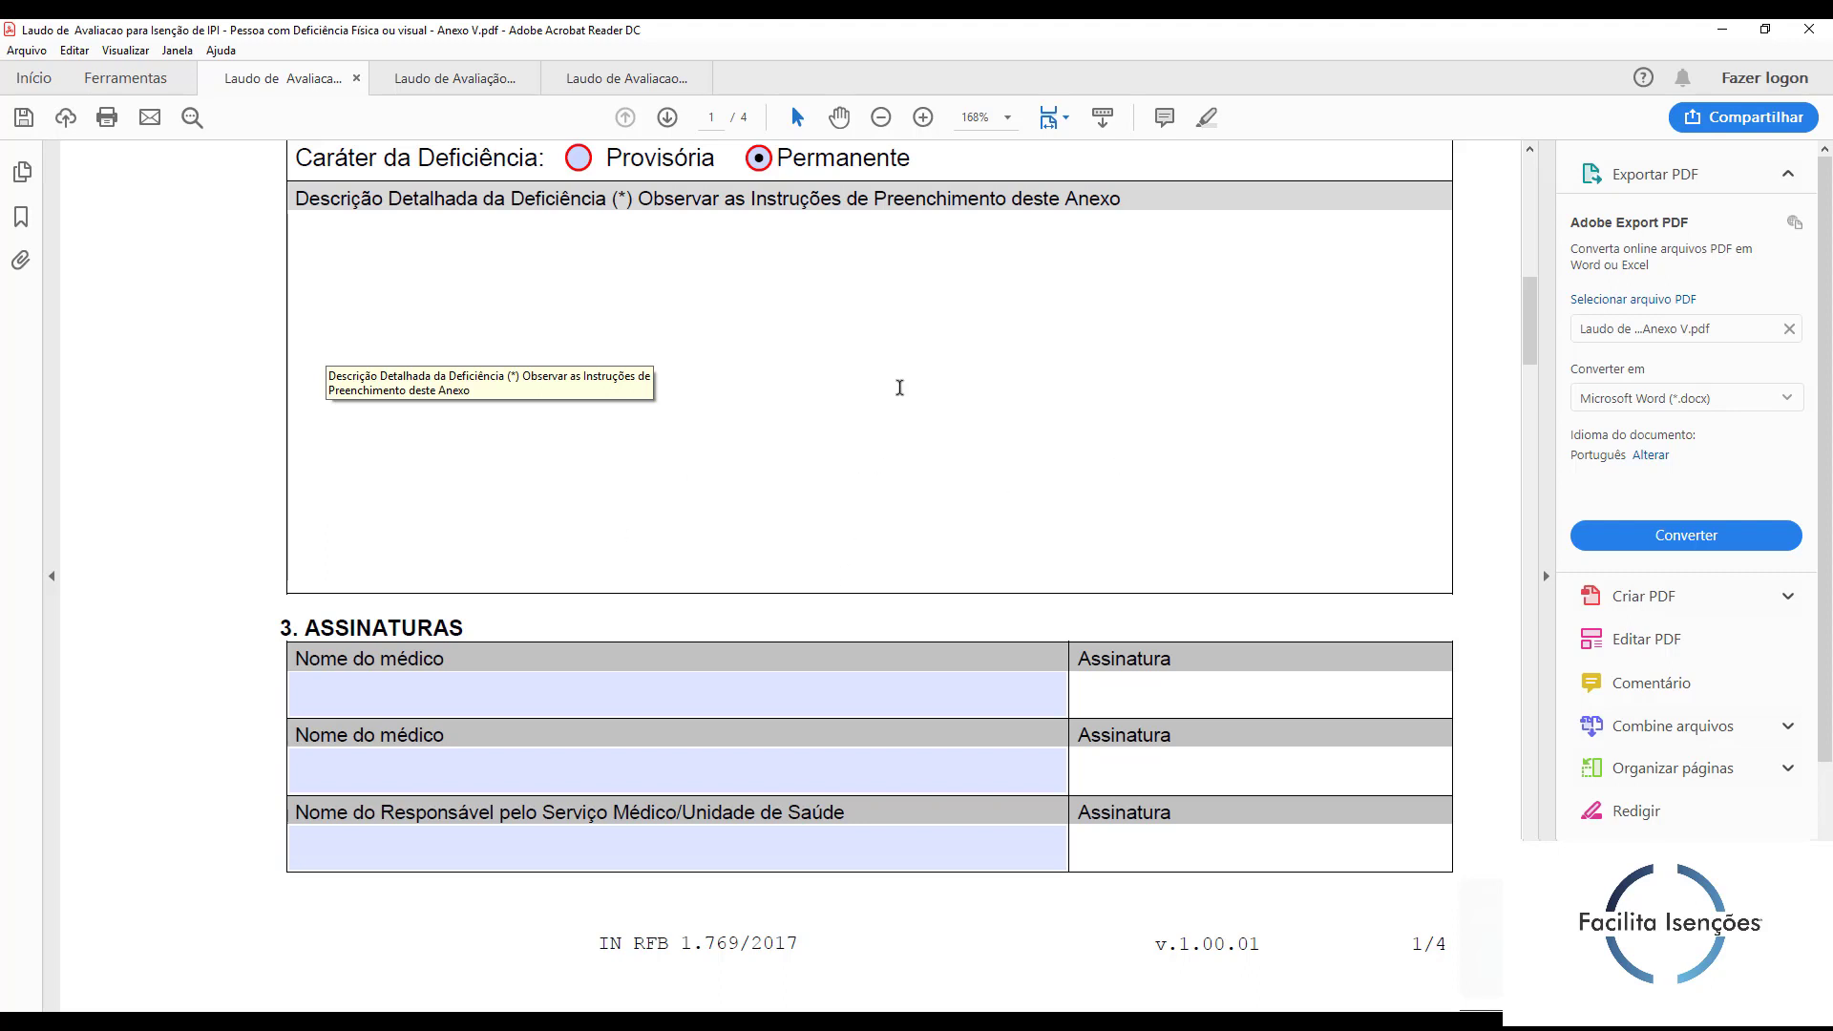
Step: Review the Assinaturas section, activating both Nome do médico fields and the field for the medical service's responsible person
{"action": "left_click", "coordinate": [427, 692]}
{"action": "scroll", "coordinate": [426, 693], "scroll_direction": "down", "scroll_amount": 3}
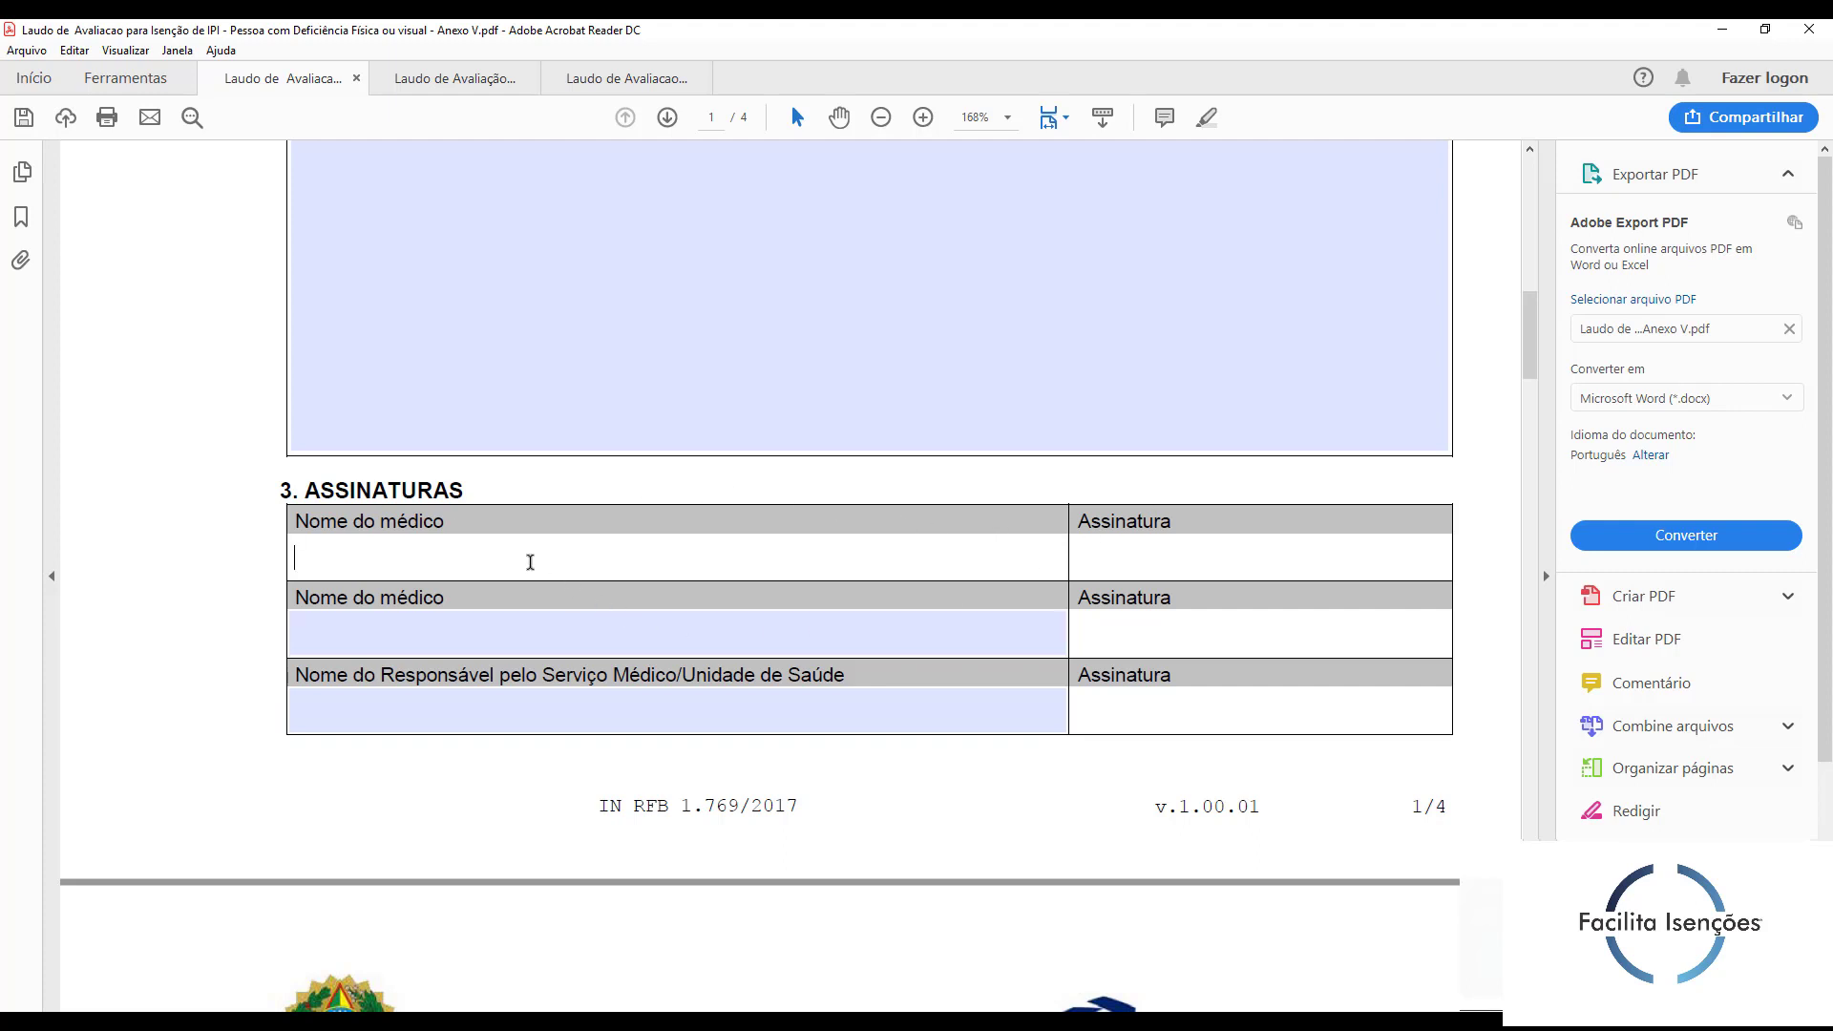
{"action": "left_click", "coordinate": [514, 631]}
{"action": "left_click", "coordinate": [506, 711]}
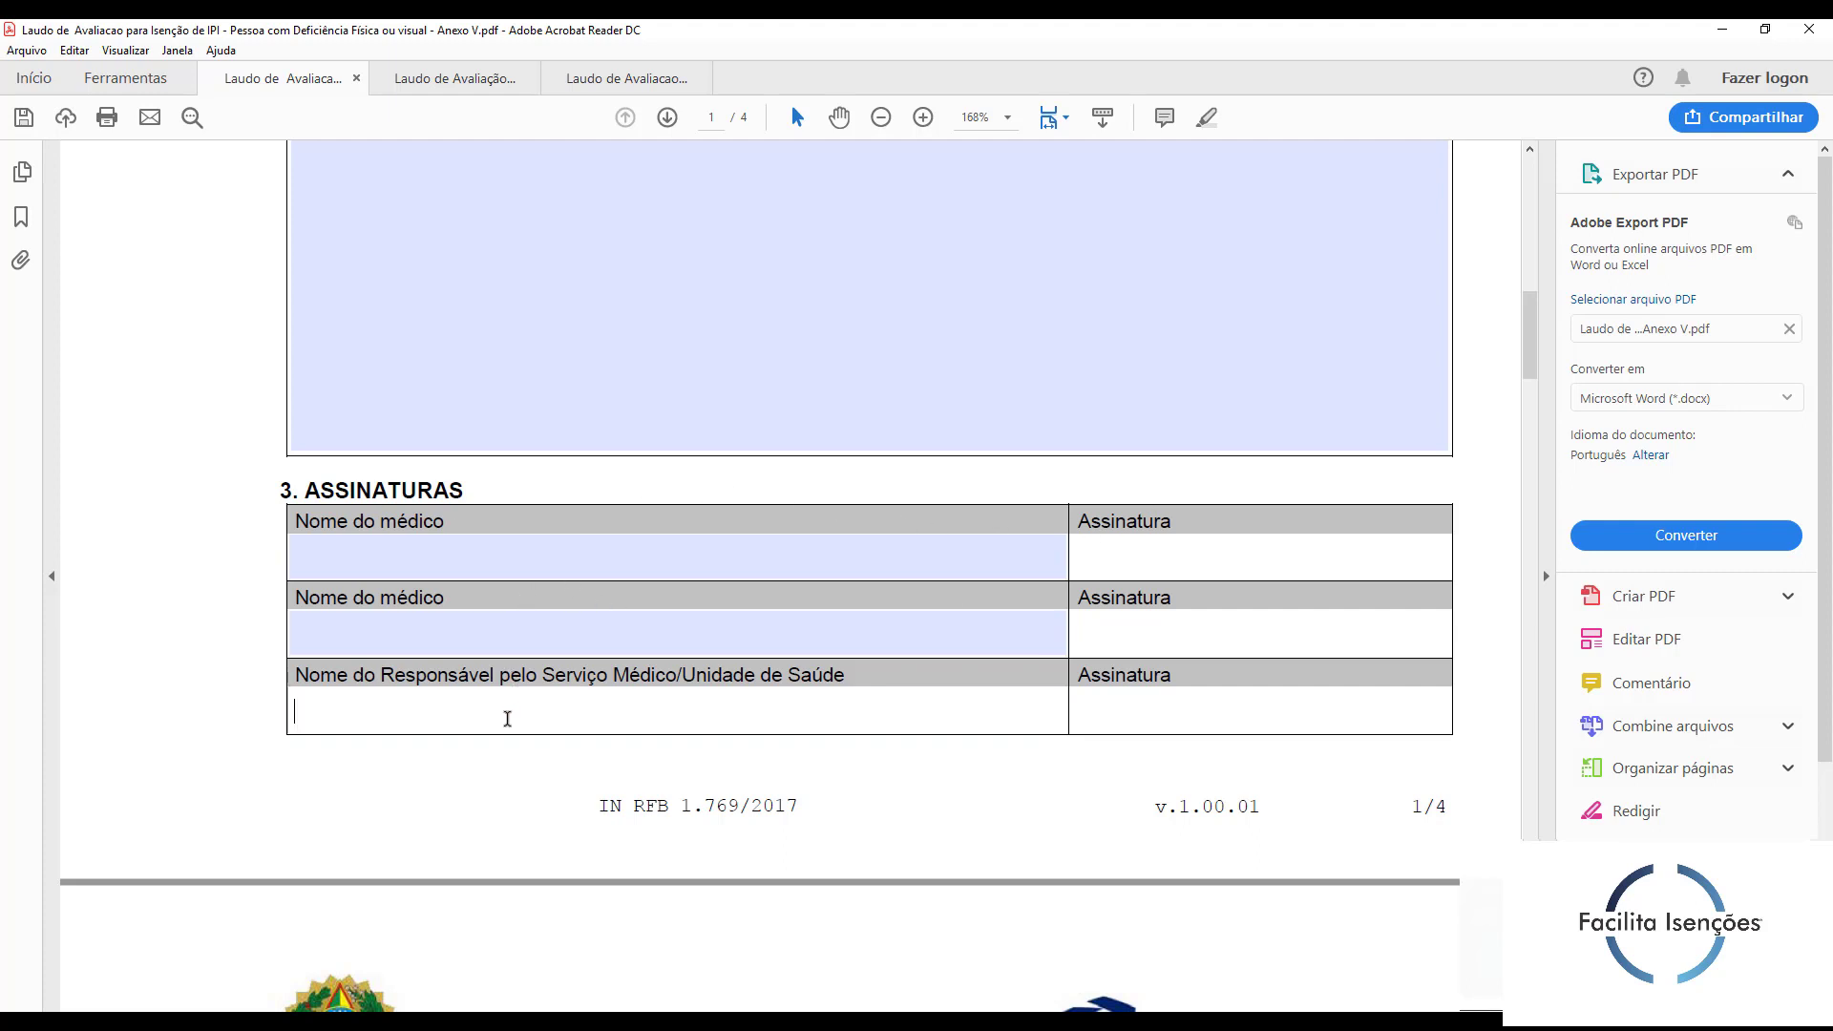
{"action": "left_click", "coordinate": [332, 553]}
{"action": "left_click", "coordinate": [332, 642]}
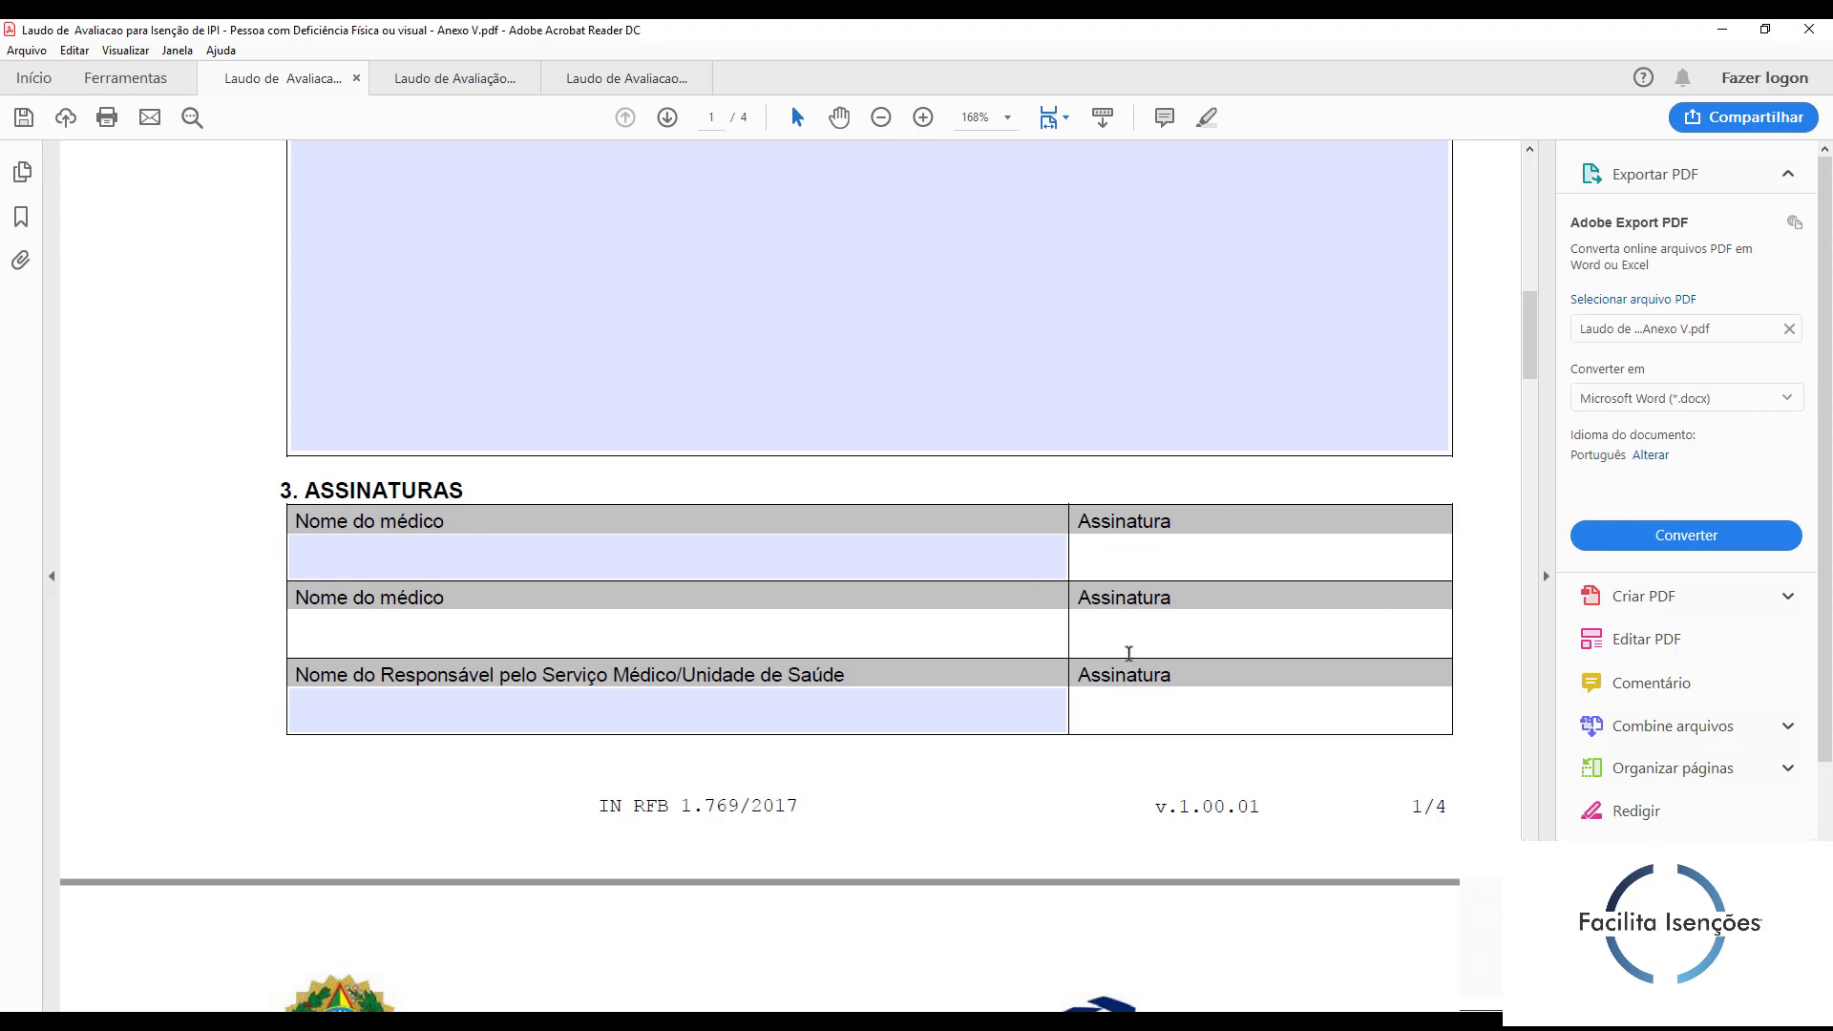
{"action": "left_click", "coordinate": [412, 706]}
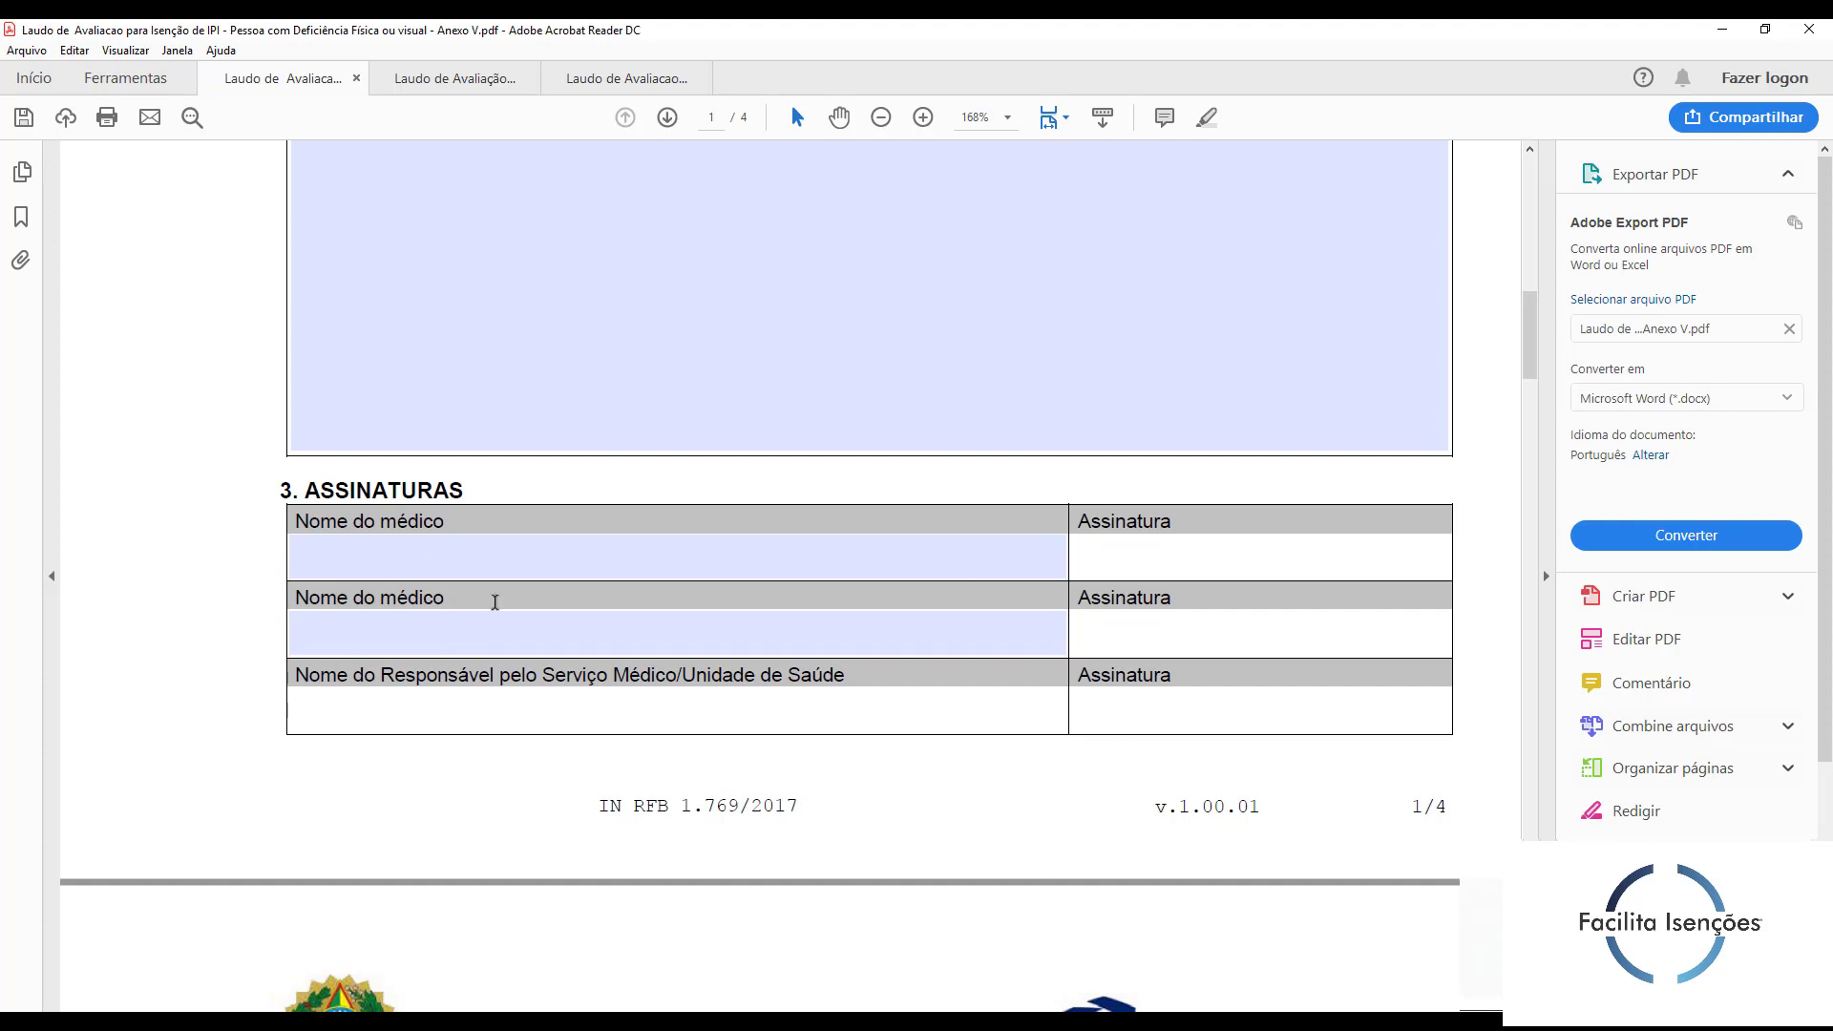
{"action": "left_click", "coordinate": [910, 725]}
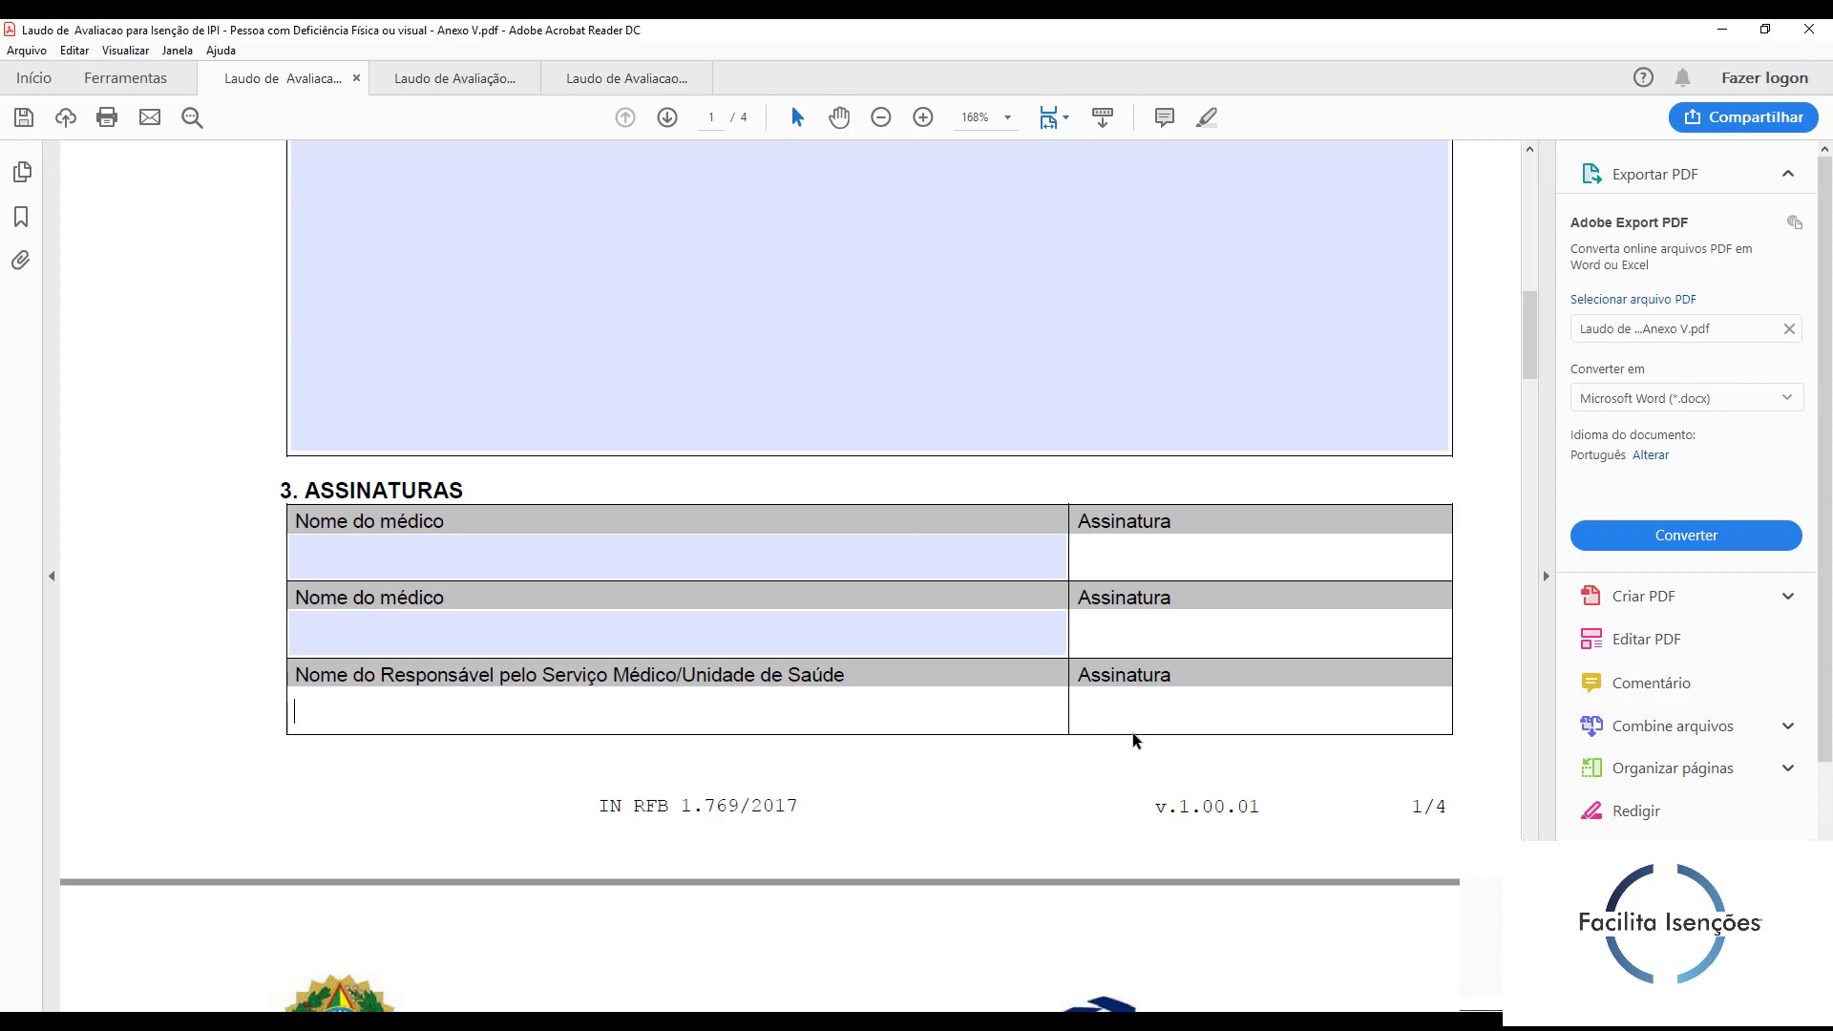
Step: Review the complementary information on page 2, activating the applicant's Nome and CPF fields and reading section 4.2 on physical disability
{"action": "scroll", "coordinate": [1135, 741], "scroll_direction": "down", "scroll_amount": 8}
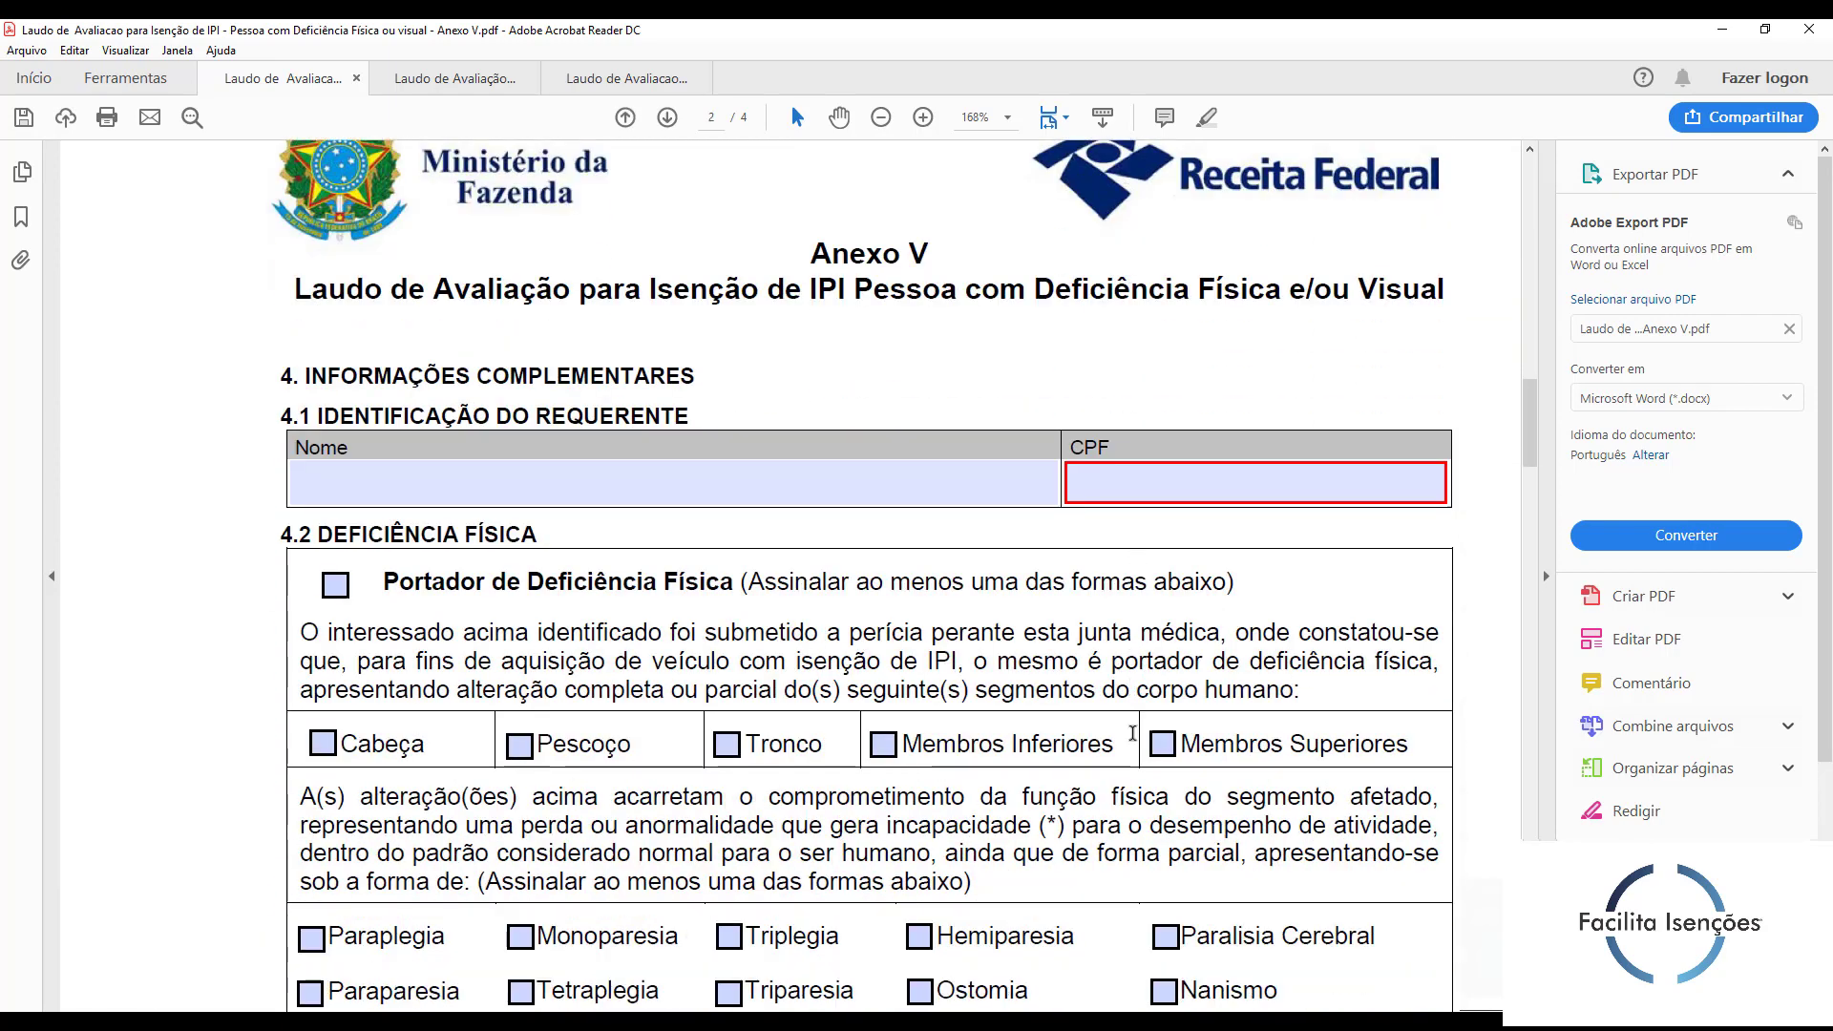
{"action": "left_click", "coordinate": [746, 483]}
{"action": "left_click", "coordinate": [1206, 483]}
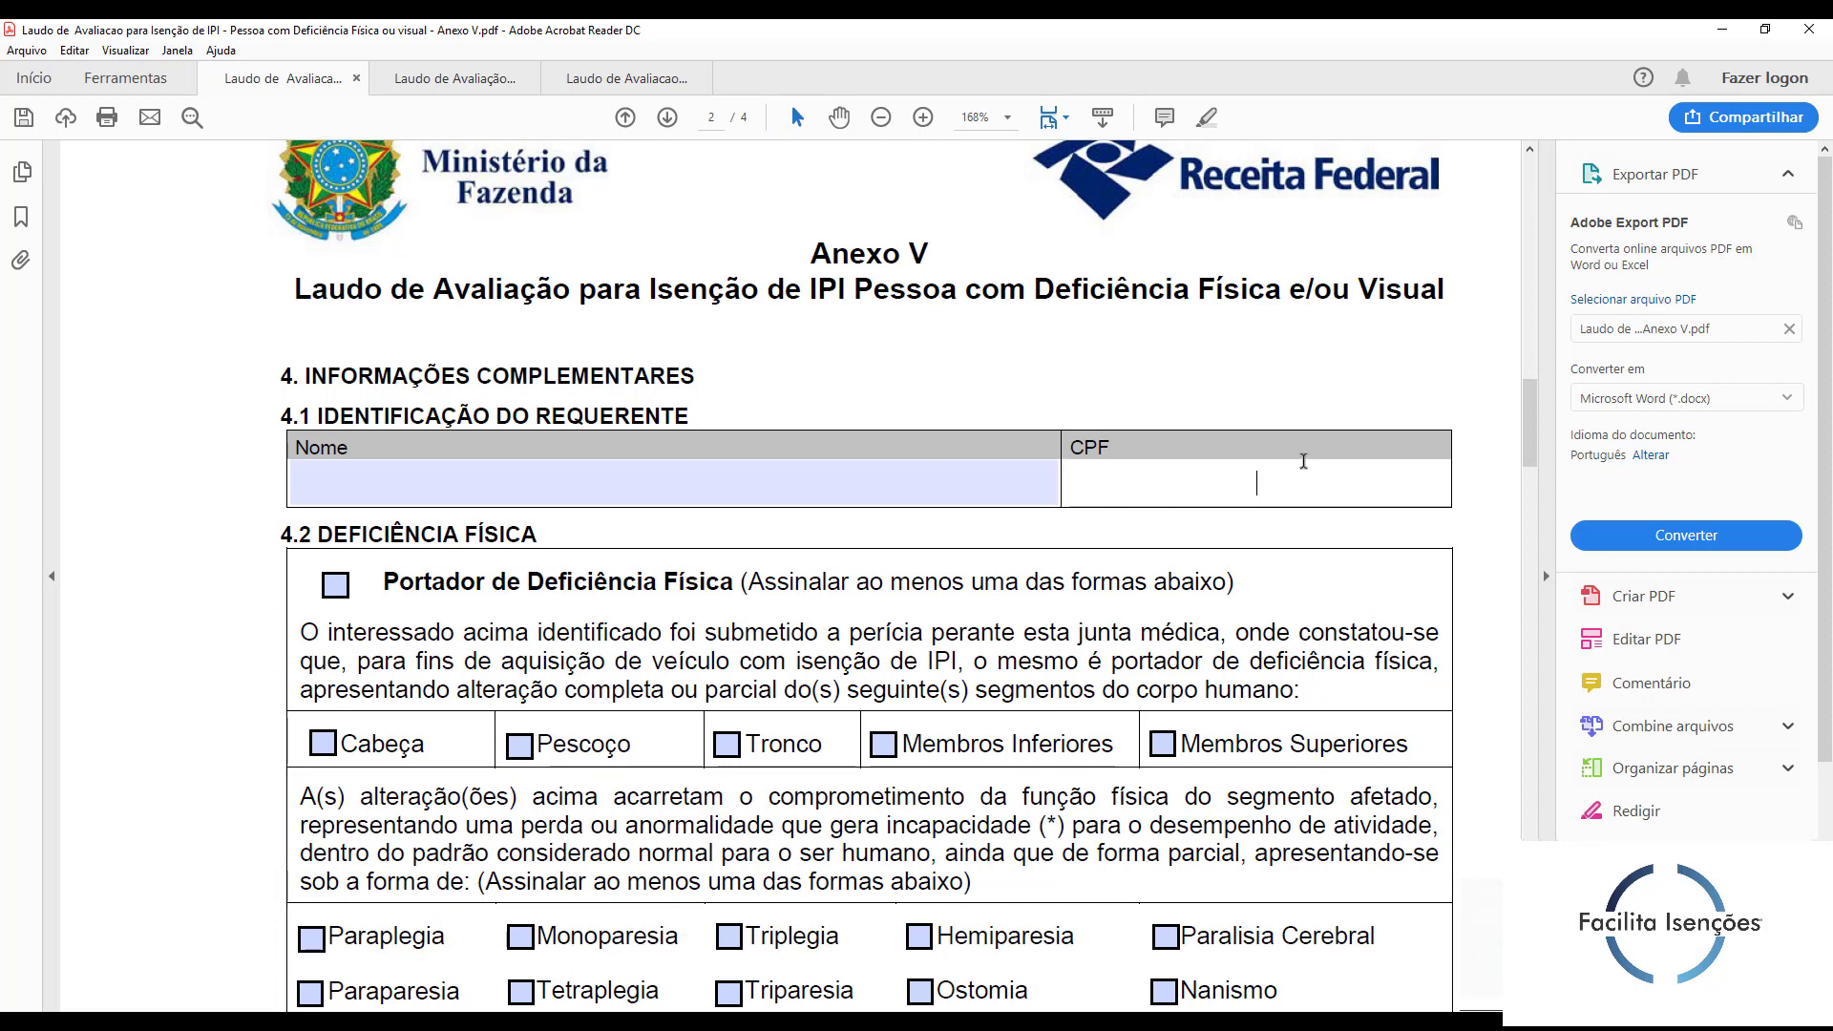
{"action": "scroll", "coordinate": [1255, 477], "scroll_direction": "down", "scroll_amount": 3}
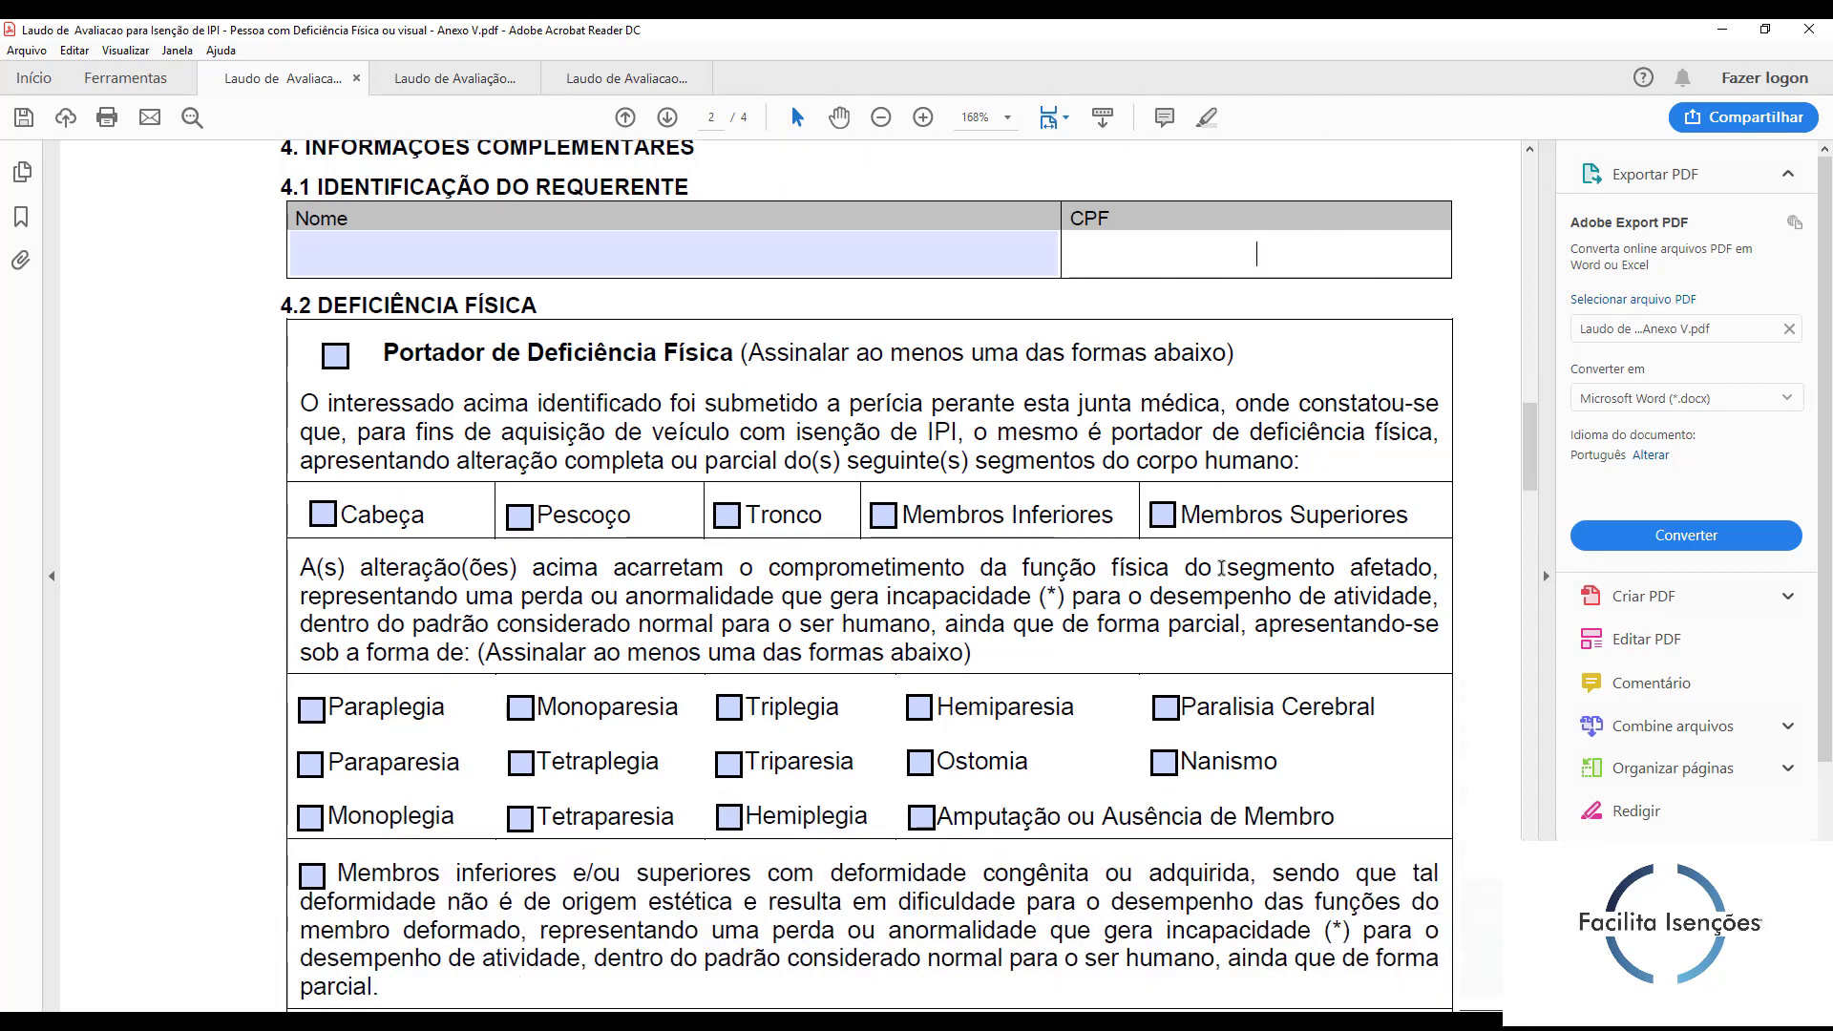
{"action": "scroll", "coordinate": [445, 311], "scroll_direction": "down", "scroll_amount": 2}
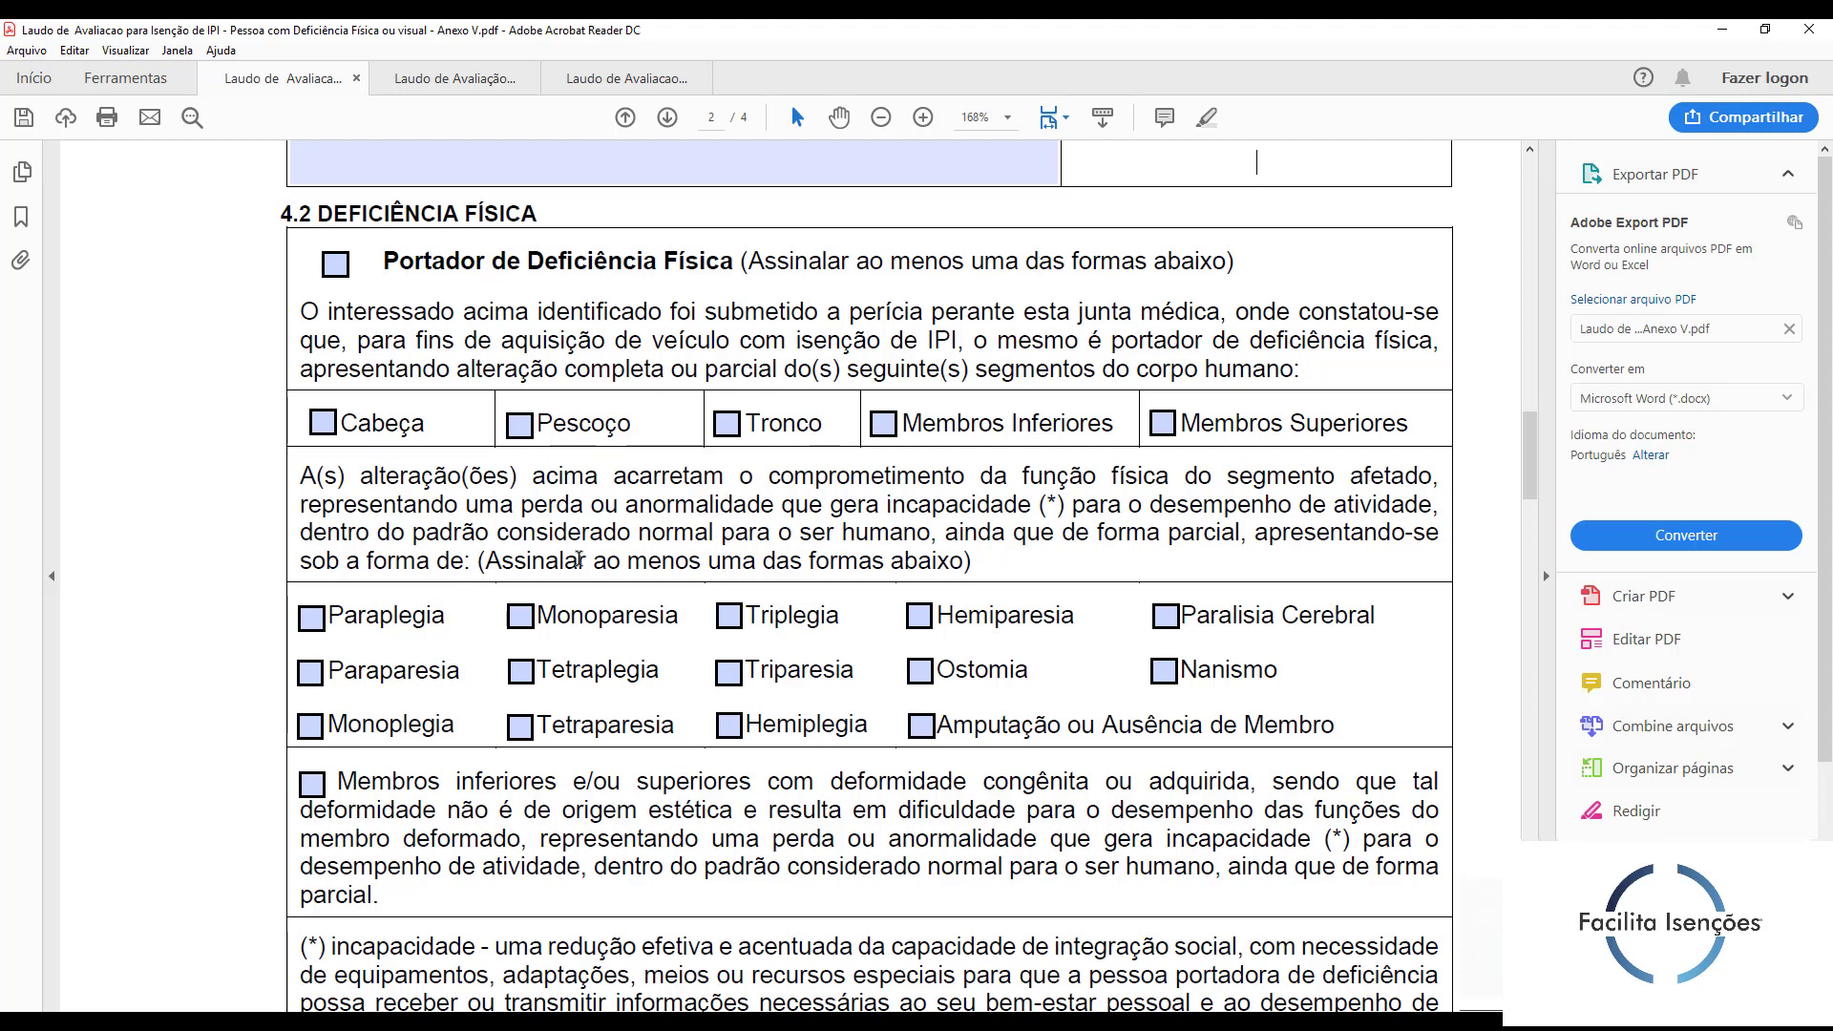
Step: Mark Tronco and Membros Inferiores as the affected body segments in section 4.2, marking and clearing Pescoço in between
{"action": "scroll", "coordinate": [577, 558], "scroll_direction": "down", "scroll_amount": 3}
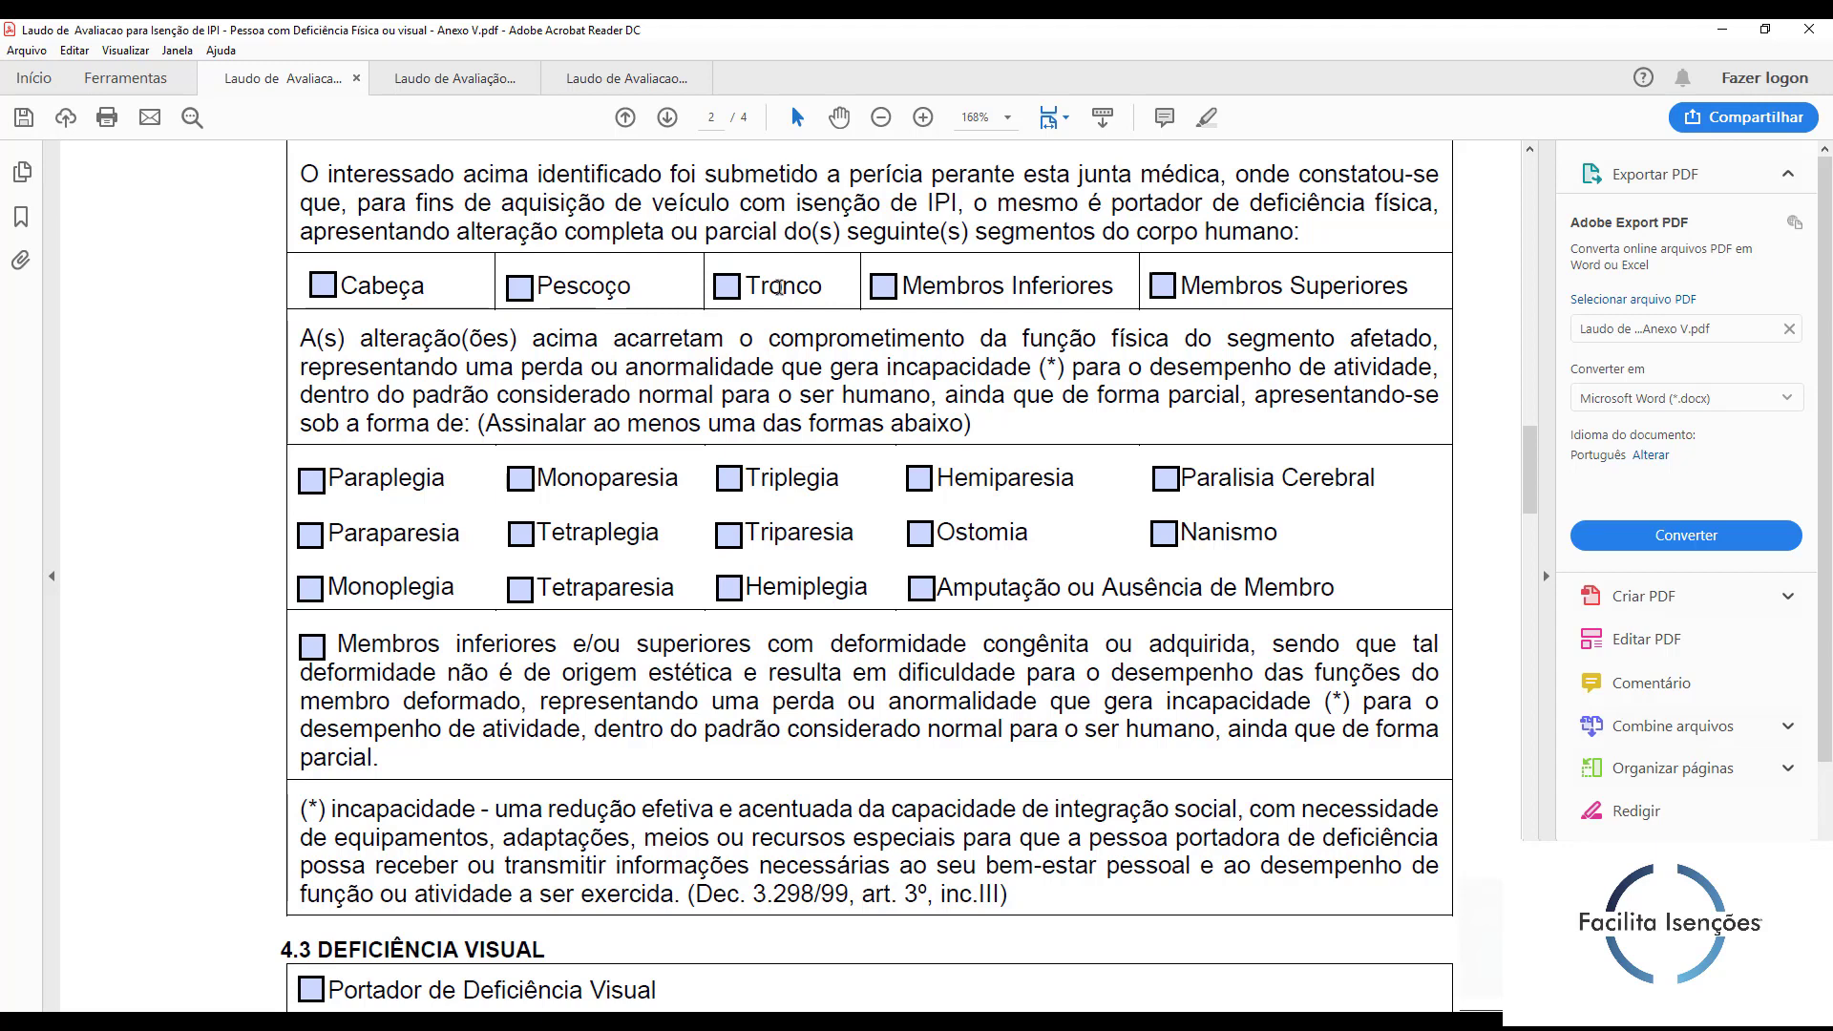
{"action": "left_click", "coordinate": [728, 292]}
{"action": "left_click", "coordinate": [523, 292]}
{"action": "left_click", "coordinate": [530, 297]}
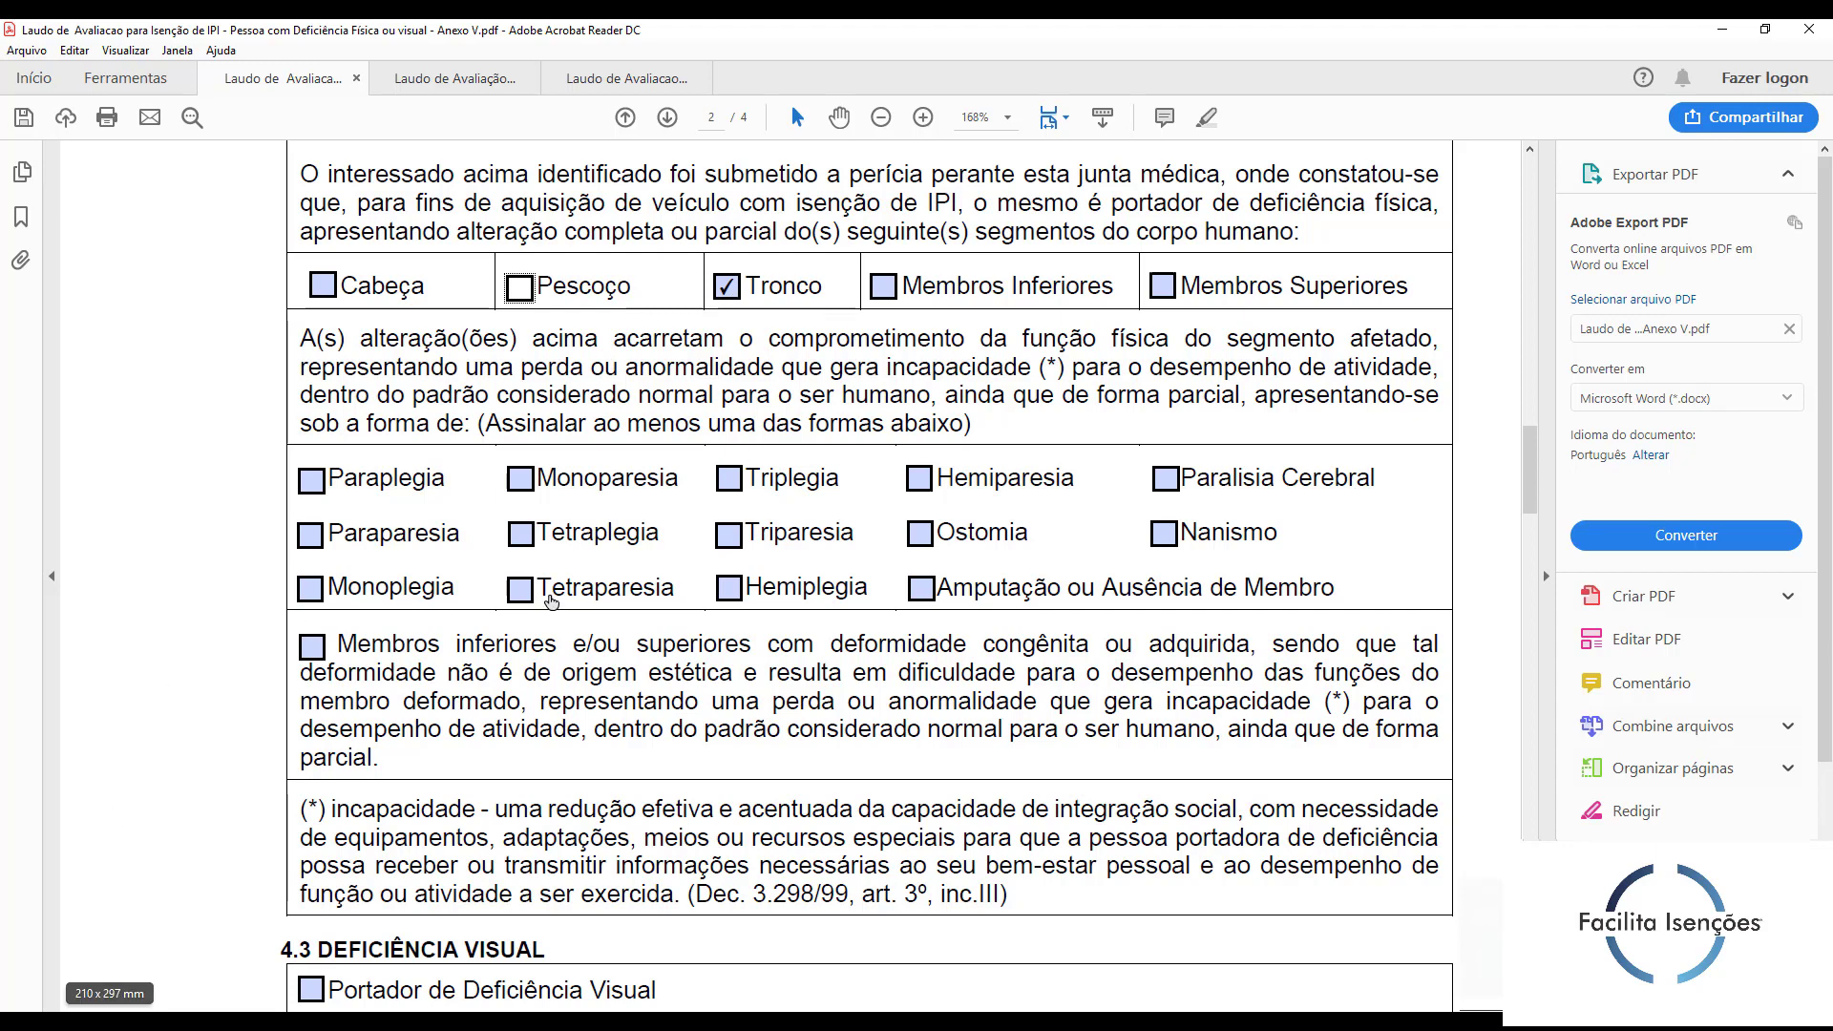
{"action": "scroll", "coordinate": [708, 563], "scroll_direction": "down", "scroll_amount": 1}
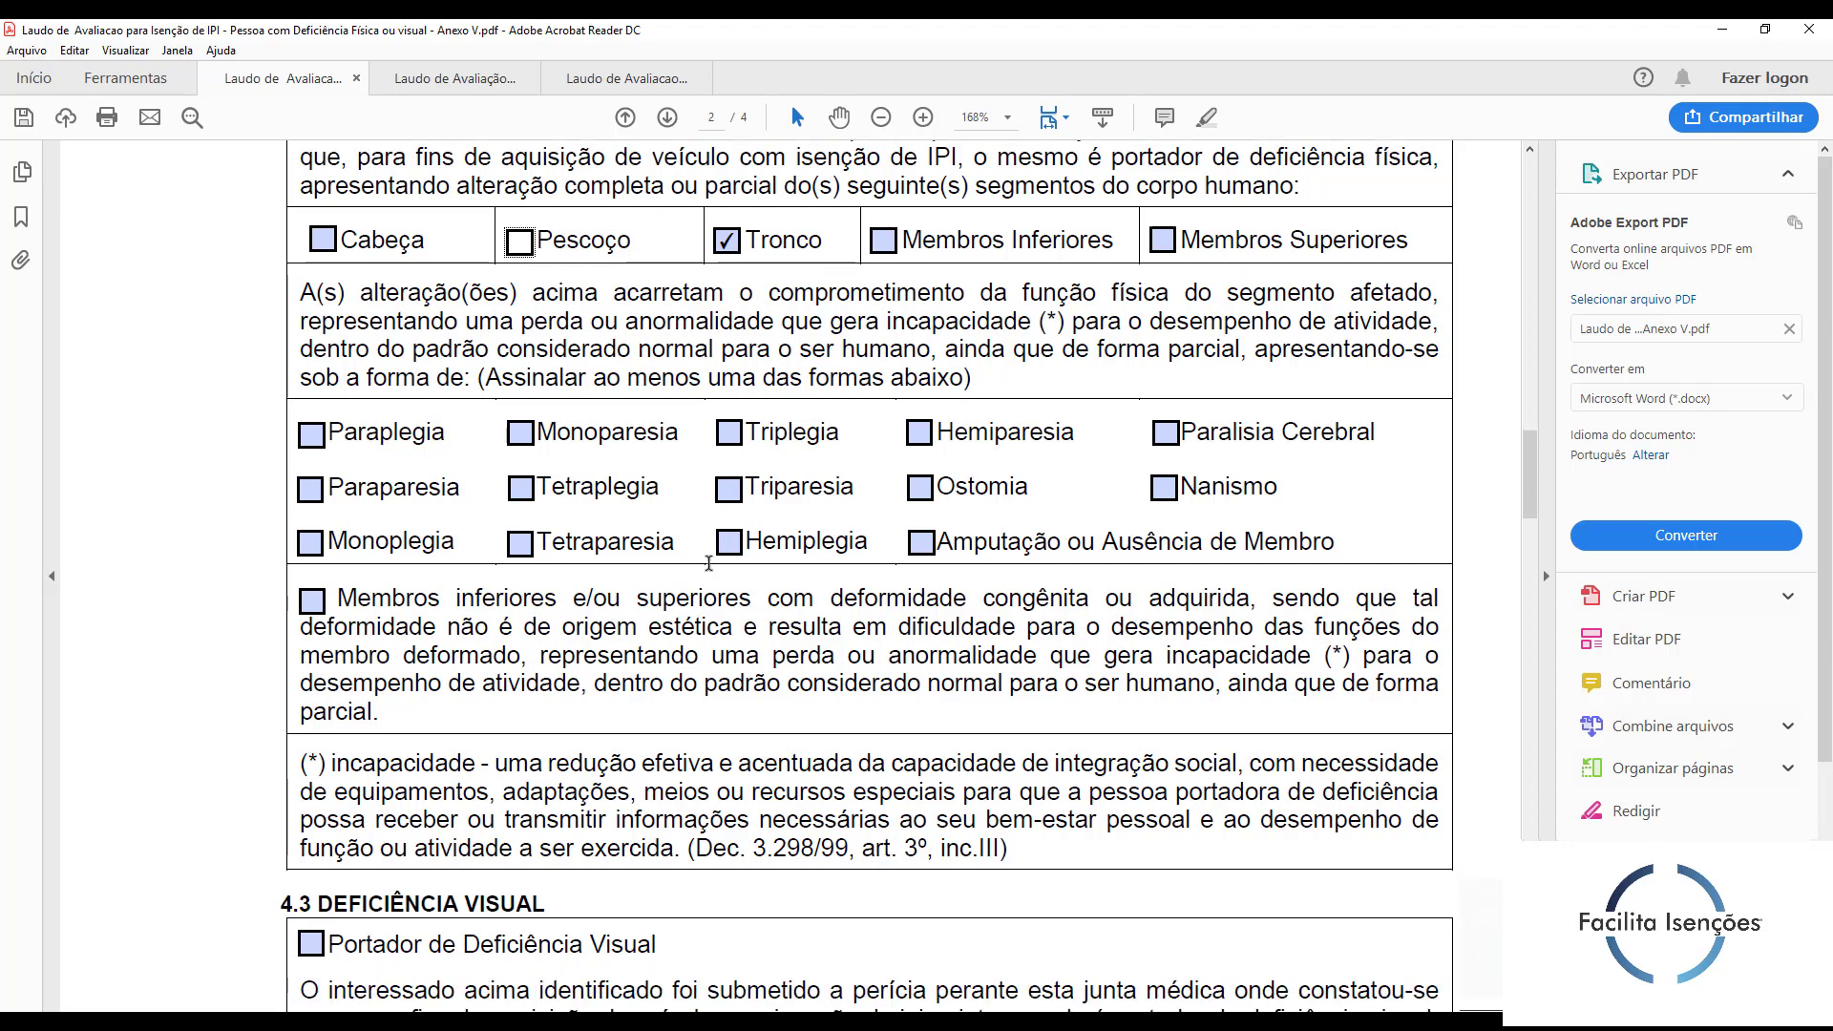
{"action": "left_click", "coordinate": [890, 247]}
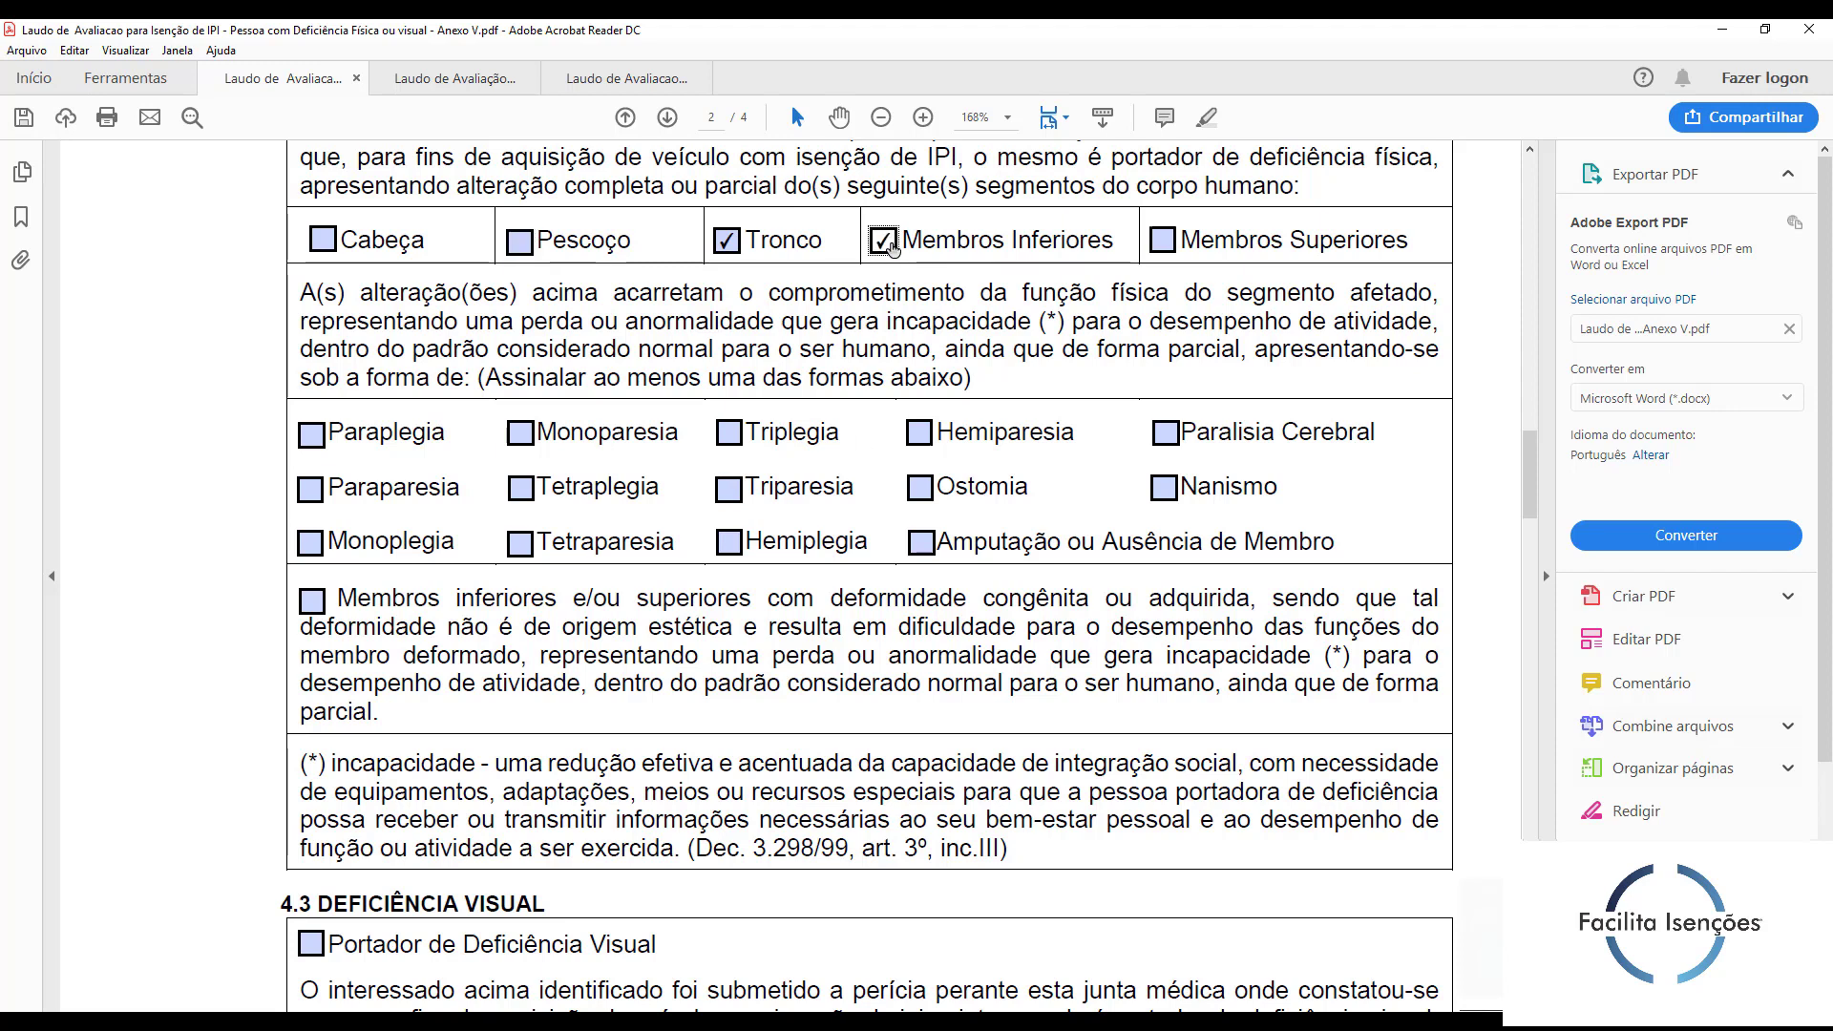
Step: Leave Membros Inferiores as the only marked segment in section 4.2, clearing Tronco and marking and clearing Membros Superiores
{"action": "left_click", "coordinate": [1166, 245]}
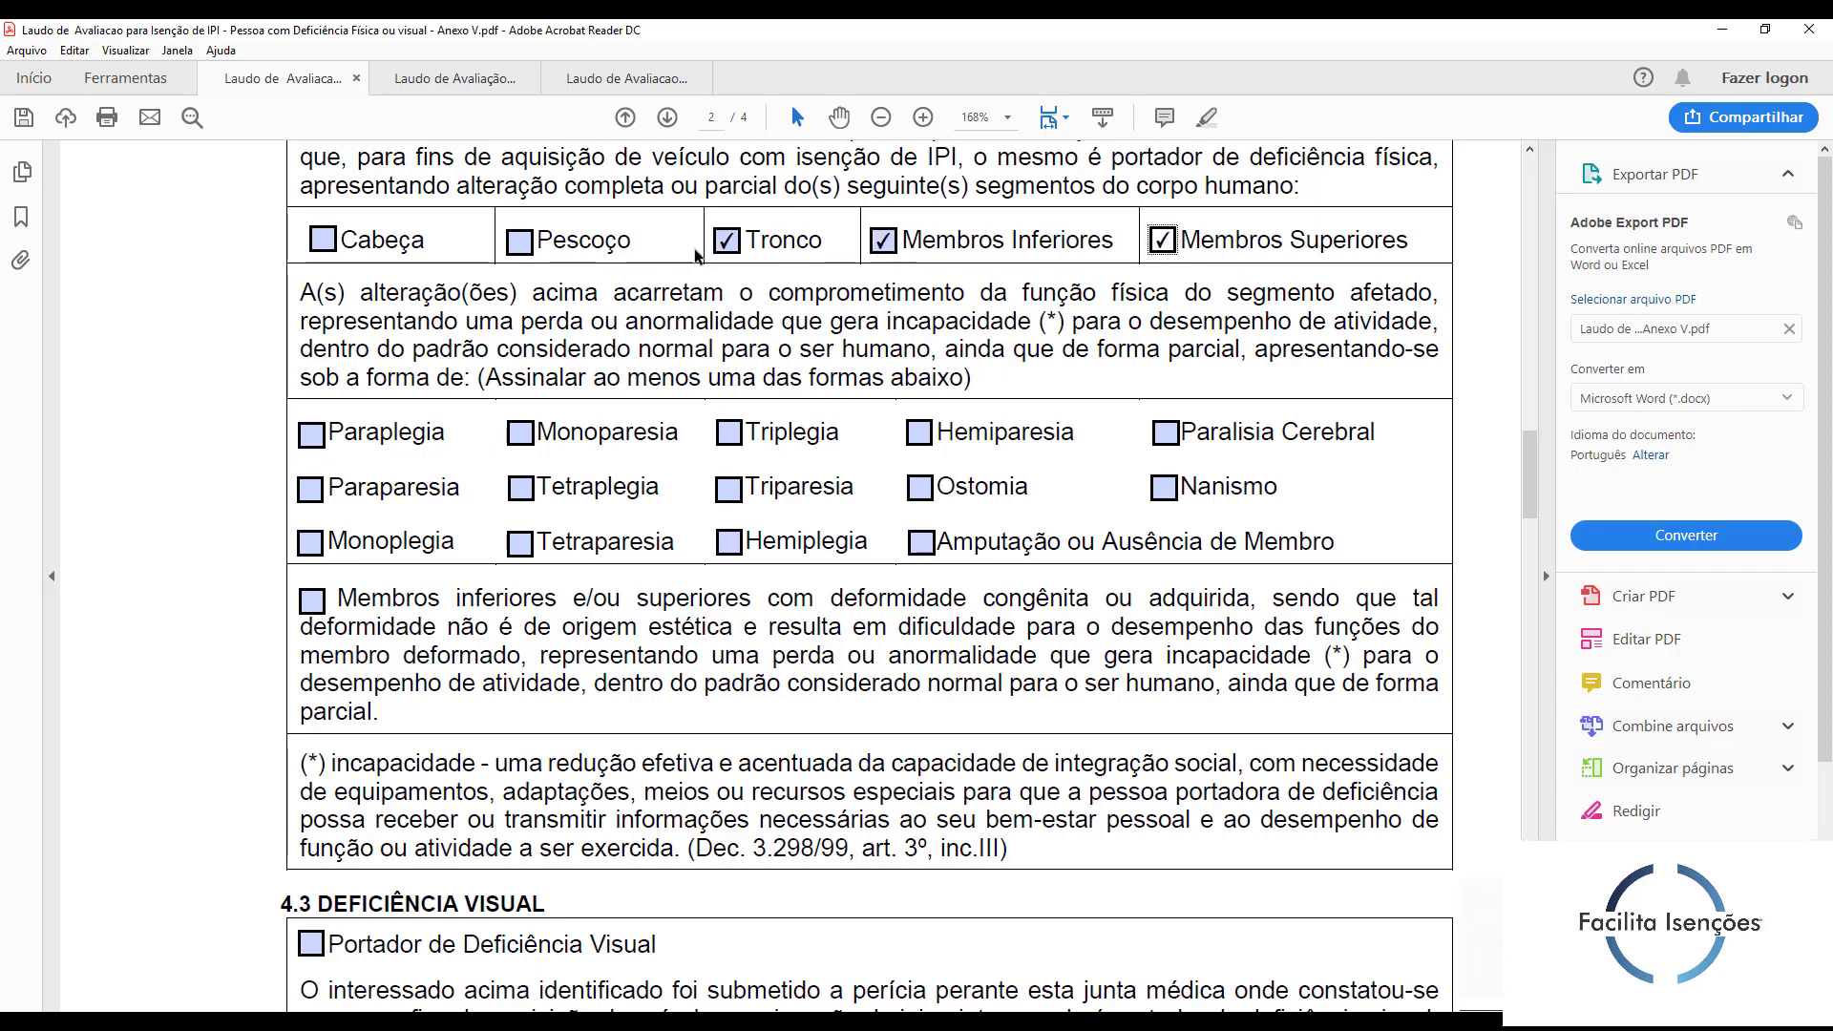
{"action": "left_click", "coordinate": [733, 246]}
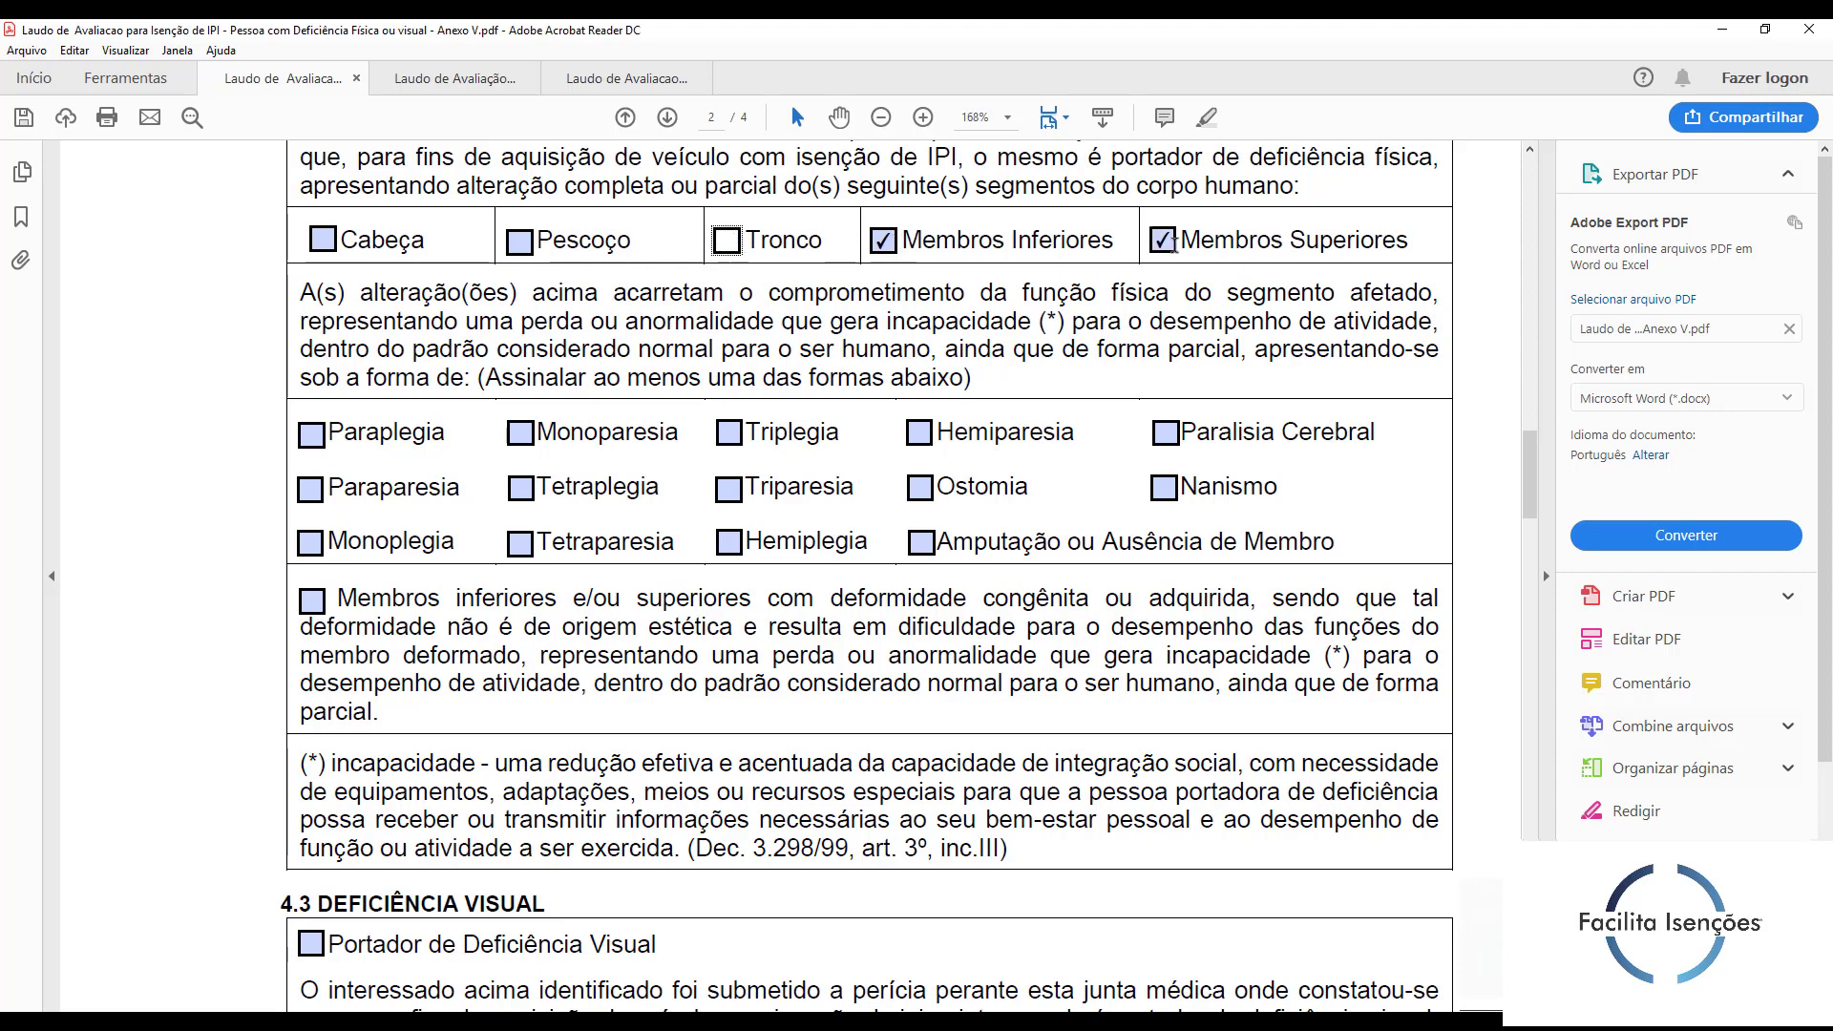
{"action": "left_click", "coordinate": [1162, 250]}
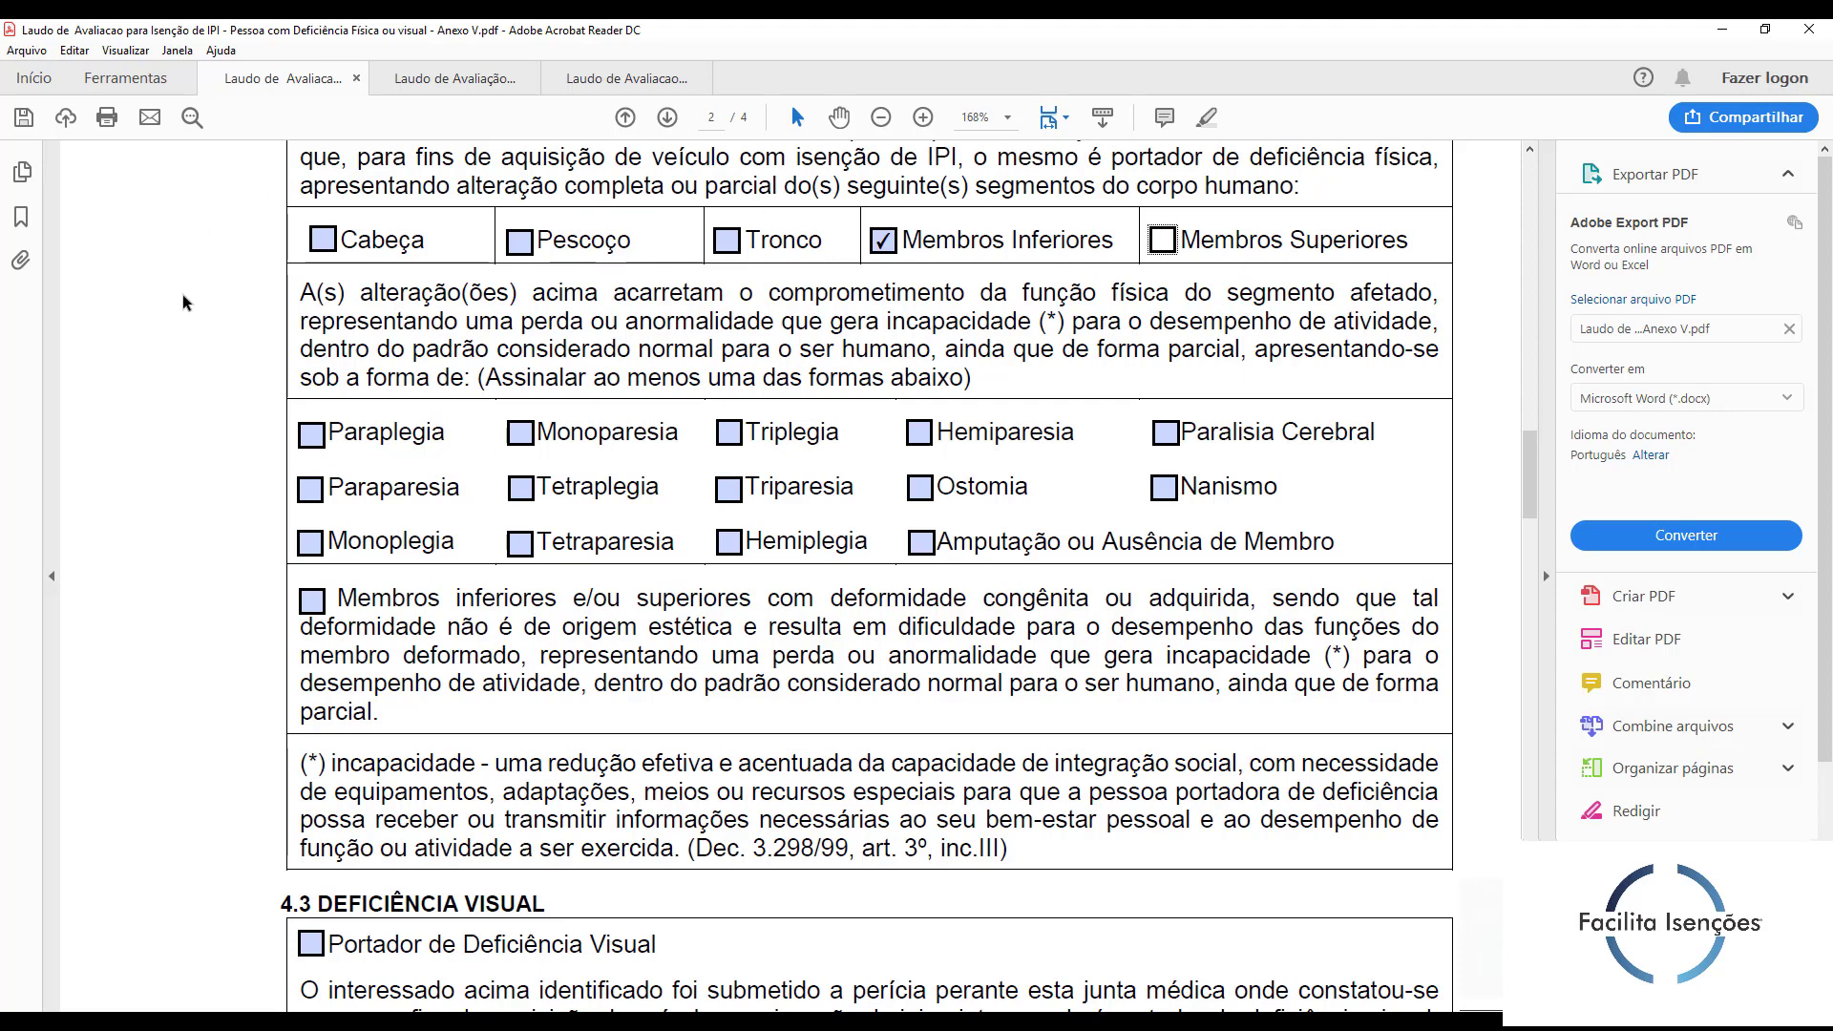
Step: Try marking Ostomia, Nanismo, Paralisia Cerebral and Amputação ou Ausência de Membro as forms of the physical disability, clearing each one again
{"action": "scroll", "coordinate": [184, 302], "scroll_direction": "down", "scroll_amount": 1}
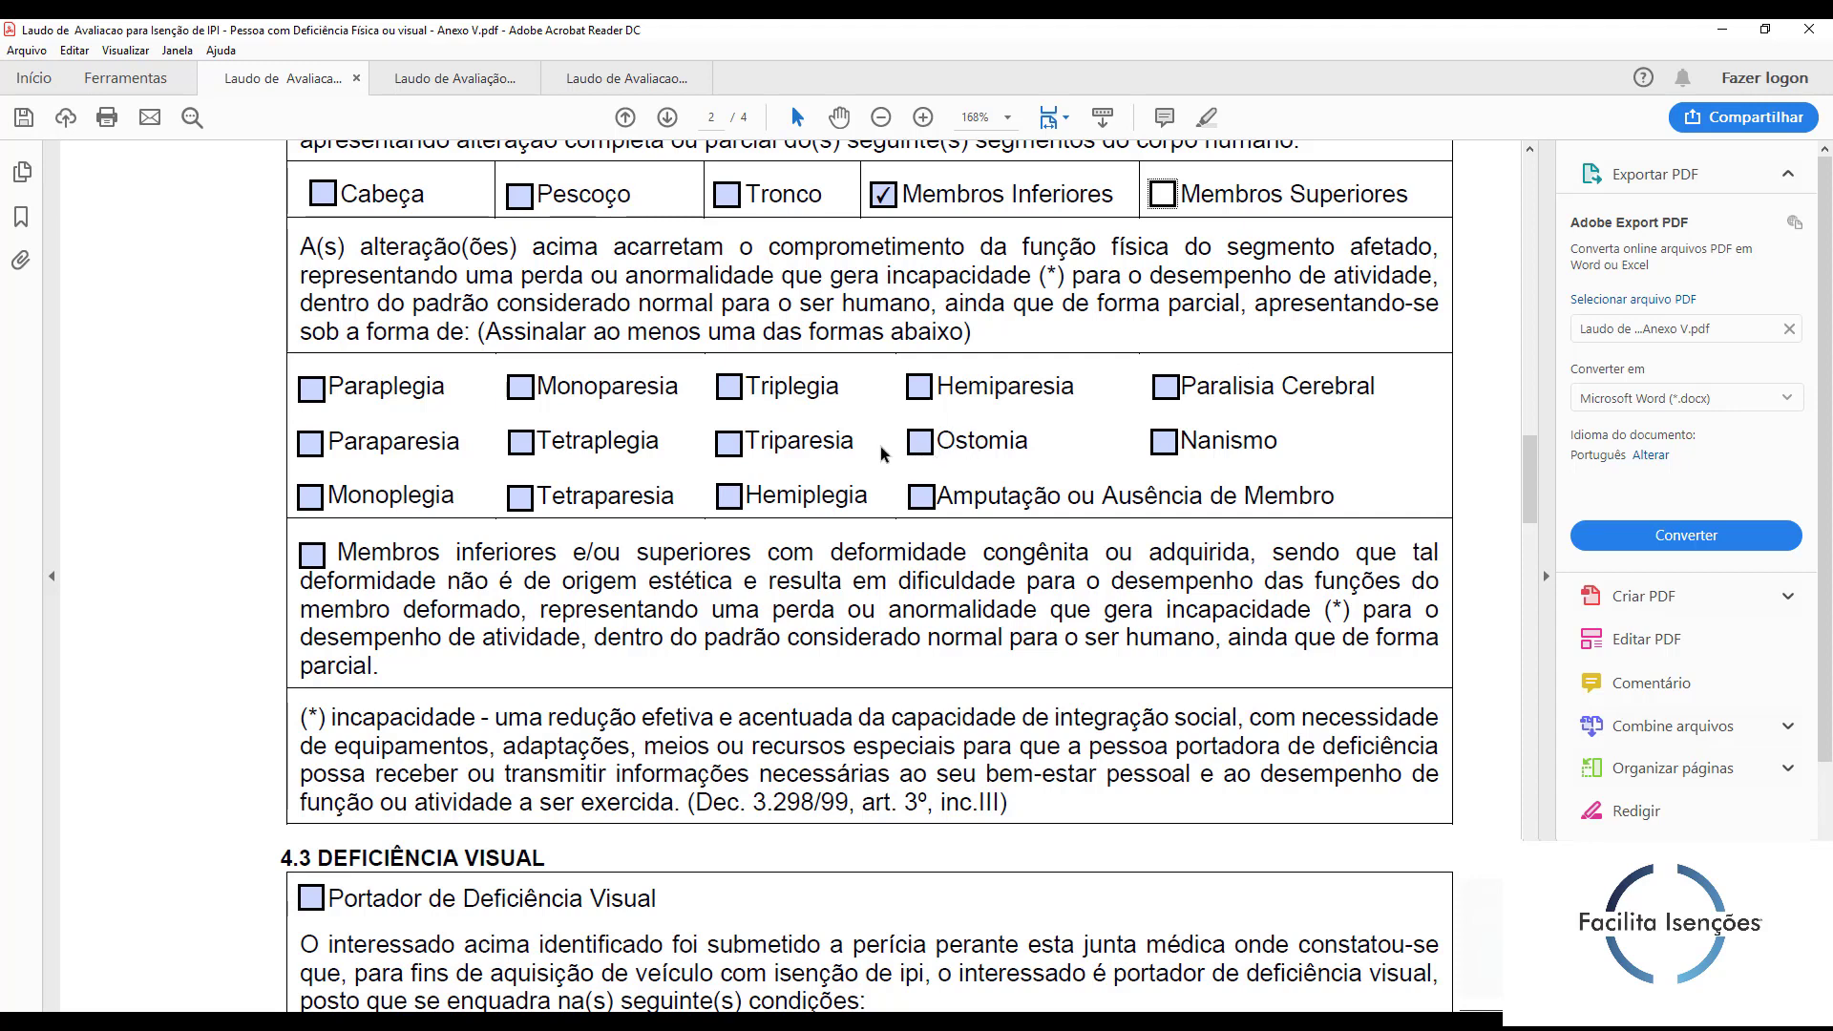
{"action": "left_click", "coordinate": [930, 449]}
{"action": "left_click", "coordinate": [1163, 443]}
{"action": "left_click", "coordinate": [1166, 391]}
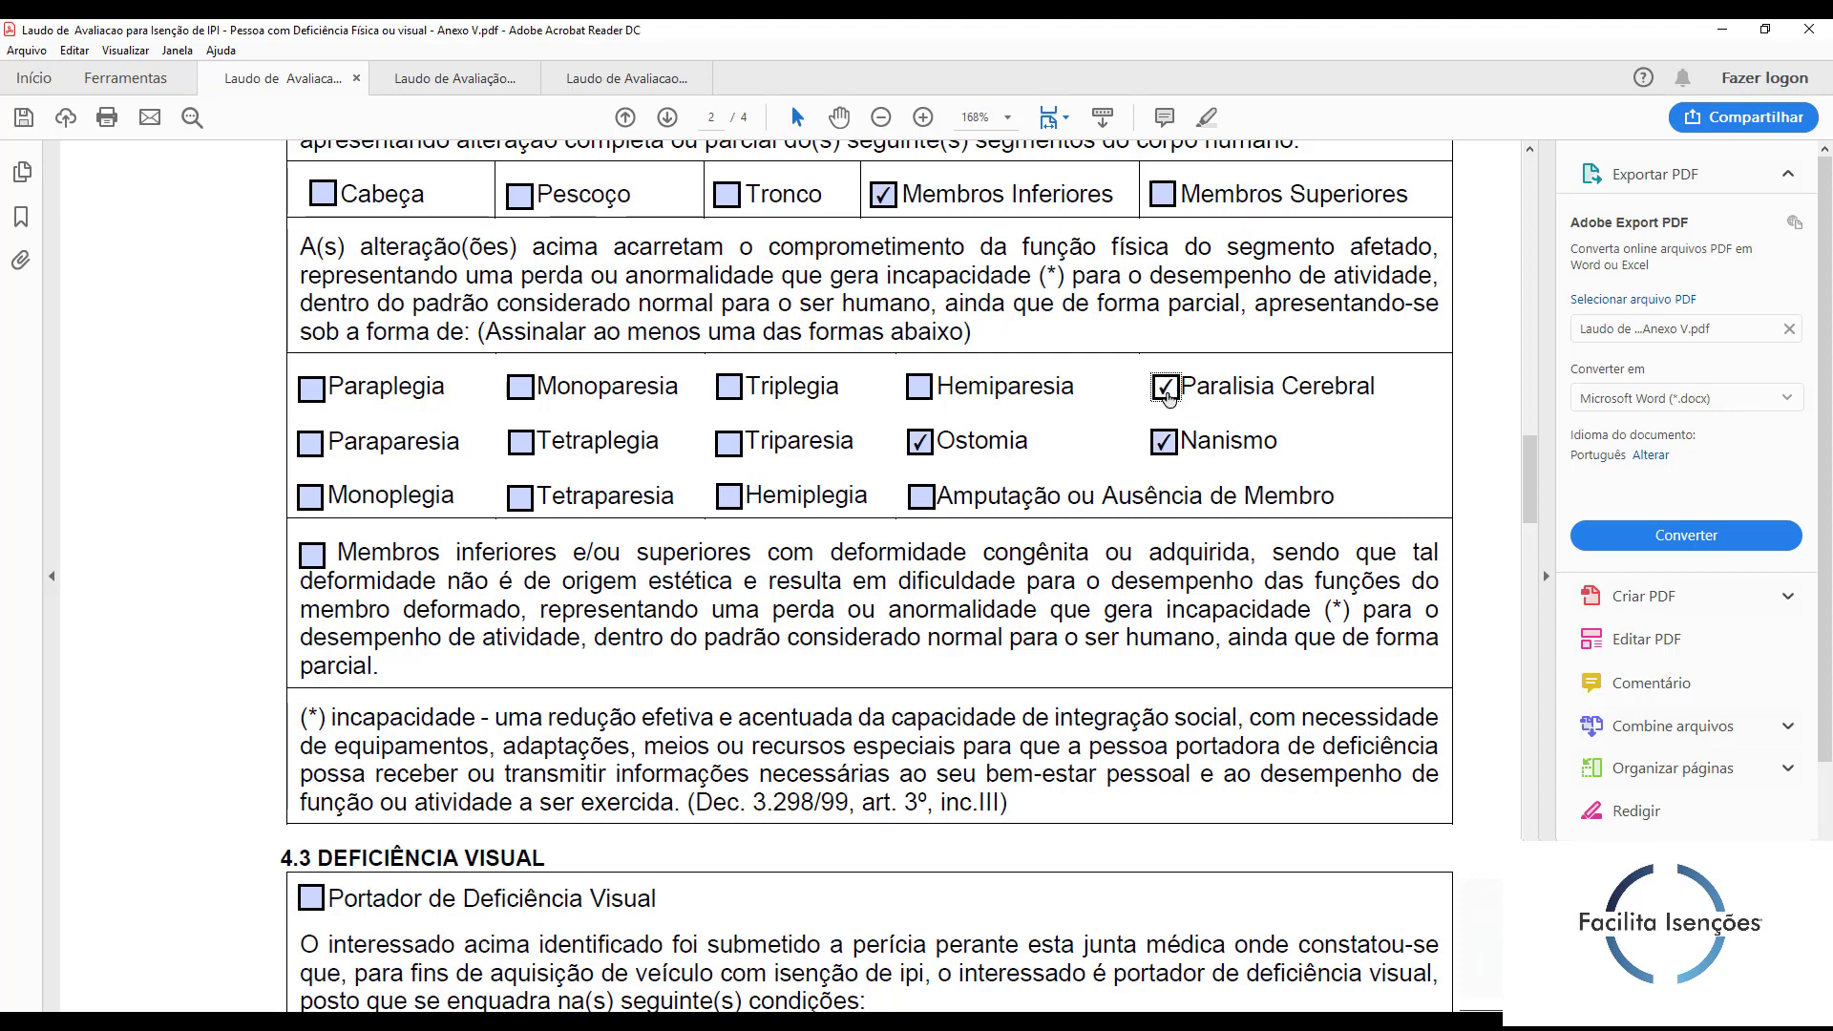
{"action": "left_click", "coordinate": [1164, 444]}
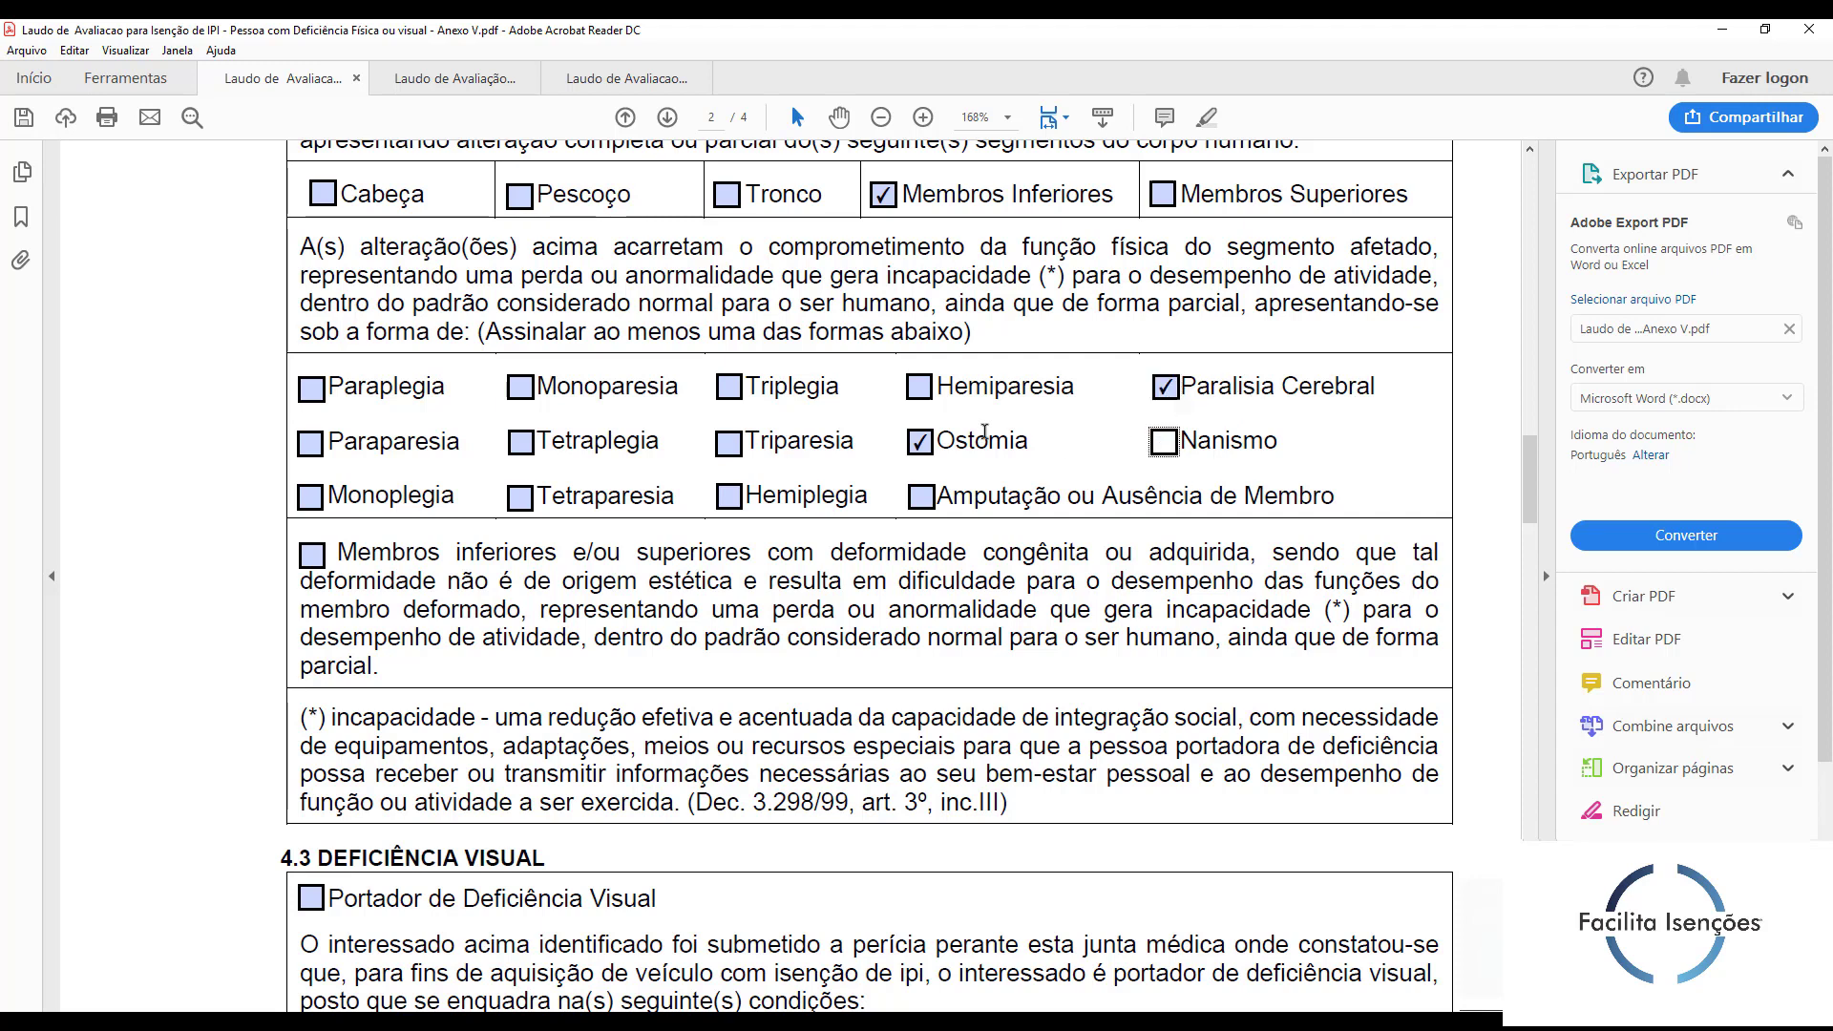
{"action": "left_click", "coordinate": [917, 449]}
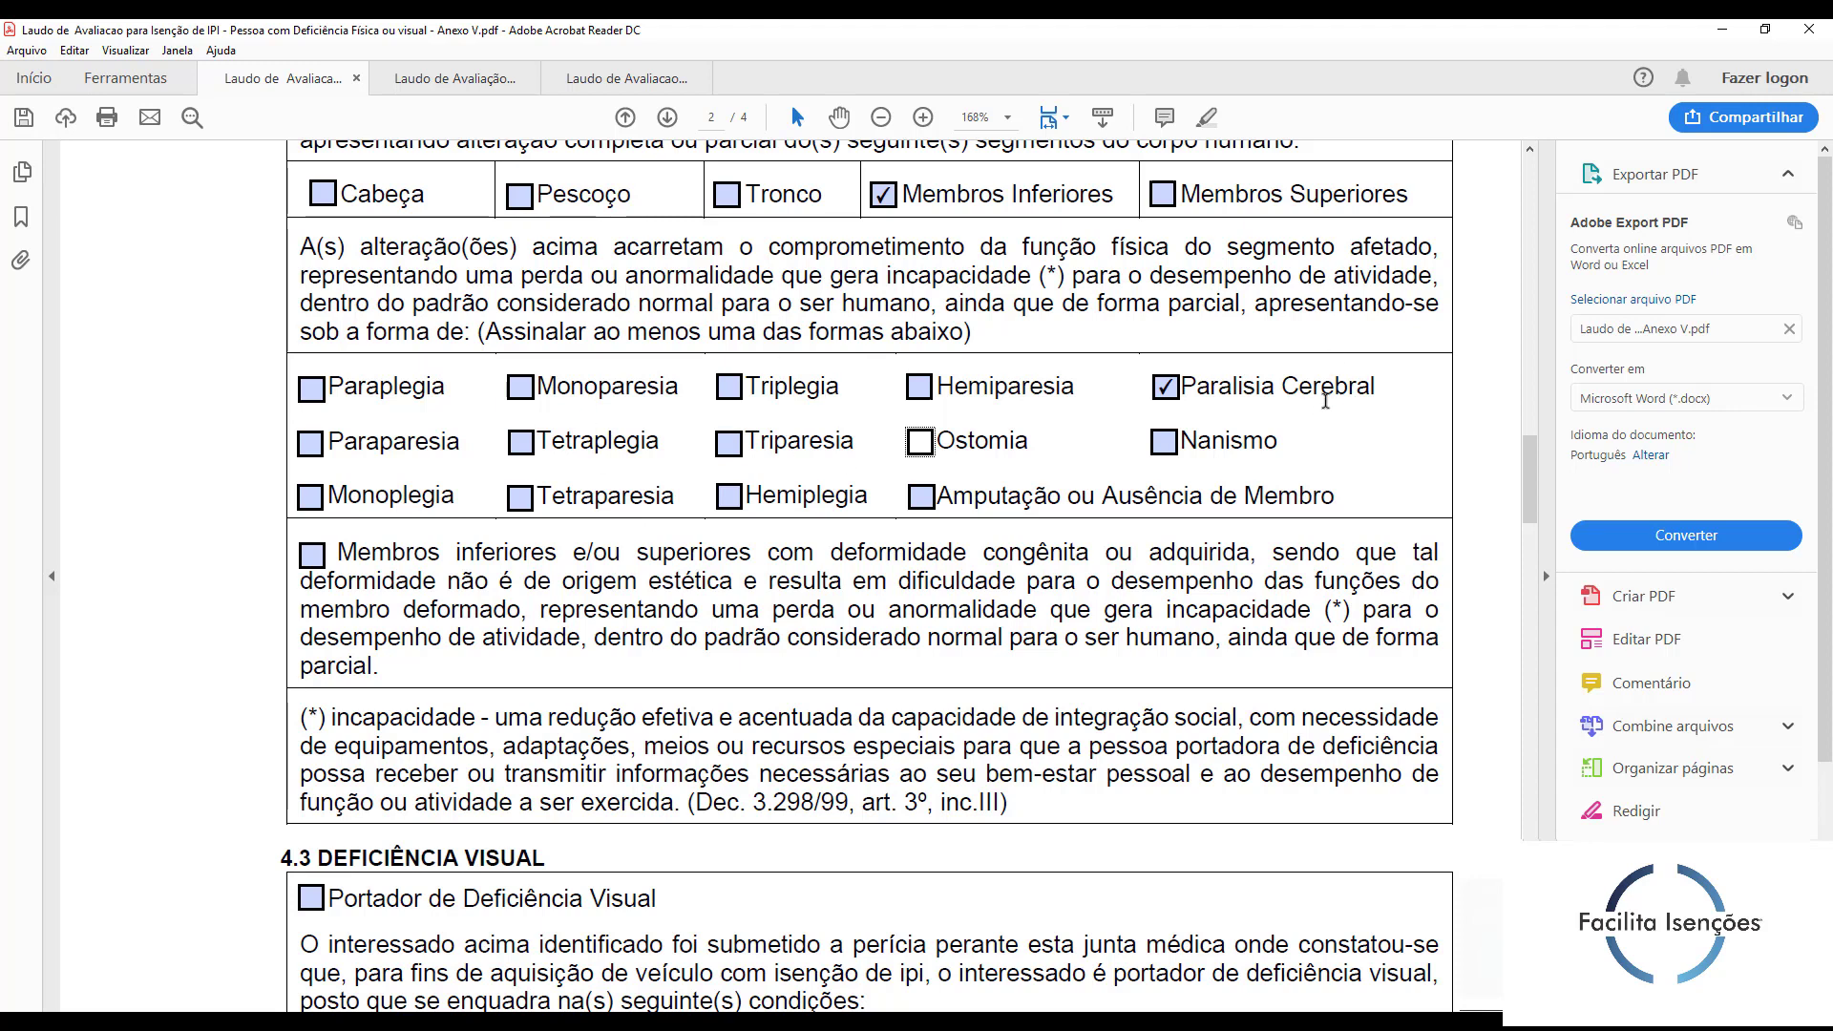
{"action": "left_click", "coordinate": [921, 499]}
{"action": "scroll", "coordinate": [645, 535], "scroll_direction": "down", "scroll_amount": 4}
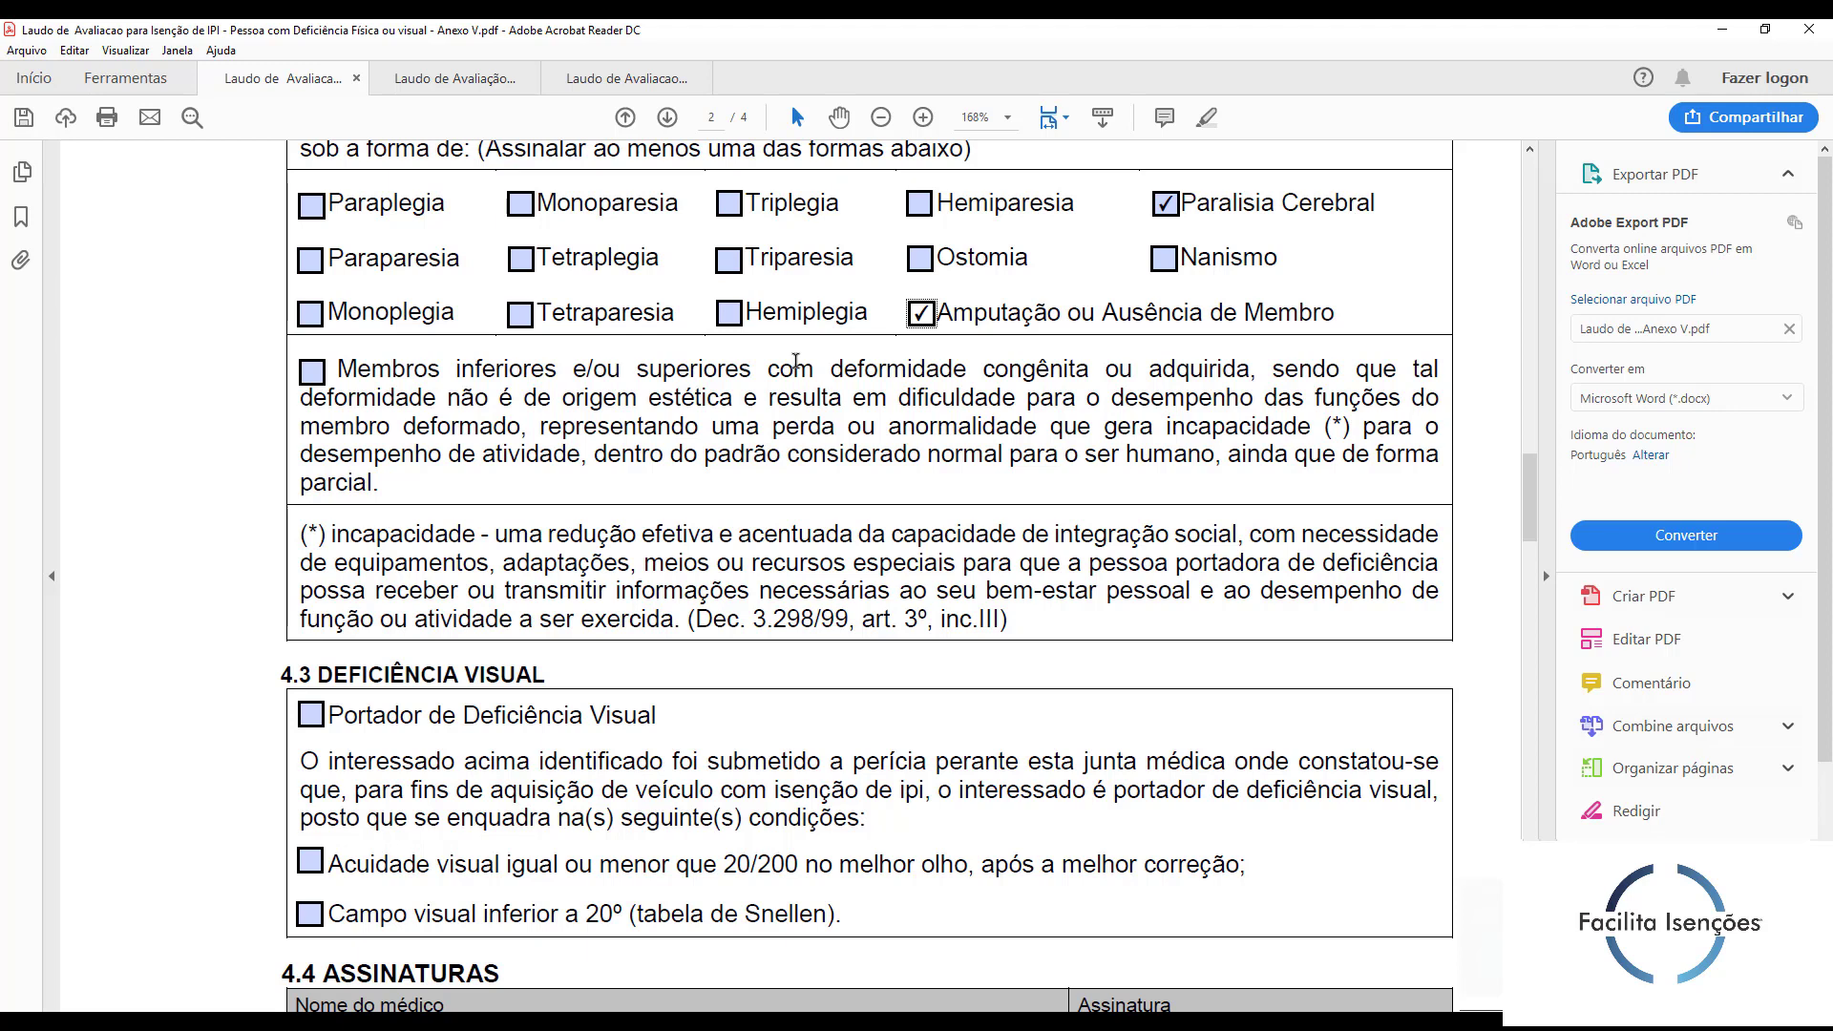
{"action": "left_click", "coordinate": [923, 317]}
{"action": "left_click", "coordinate": [1166, 210]}
Step: Mark the option for lower and/or upper limbs with congenital or acquired deformity, and briefly highlight its description
{"action": "left_click", "coordinate": [313, 376]}
{"action": "left_click_drag", "start_coordinate": [381, 482], "coordinate": [292, 368]}
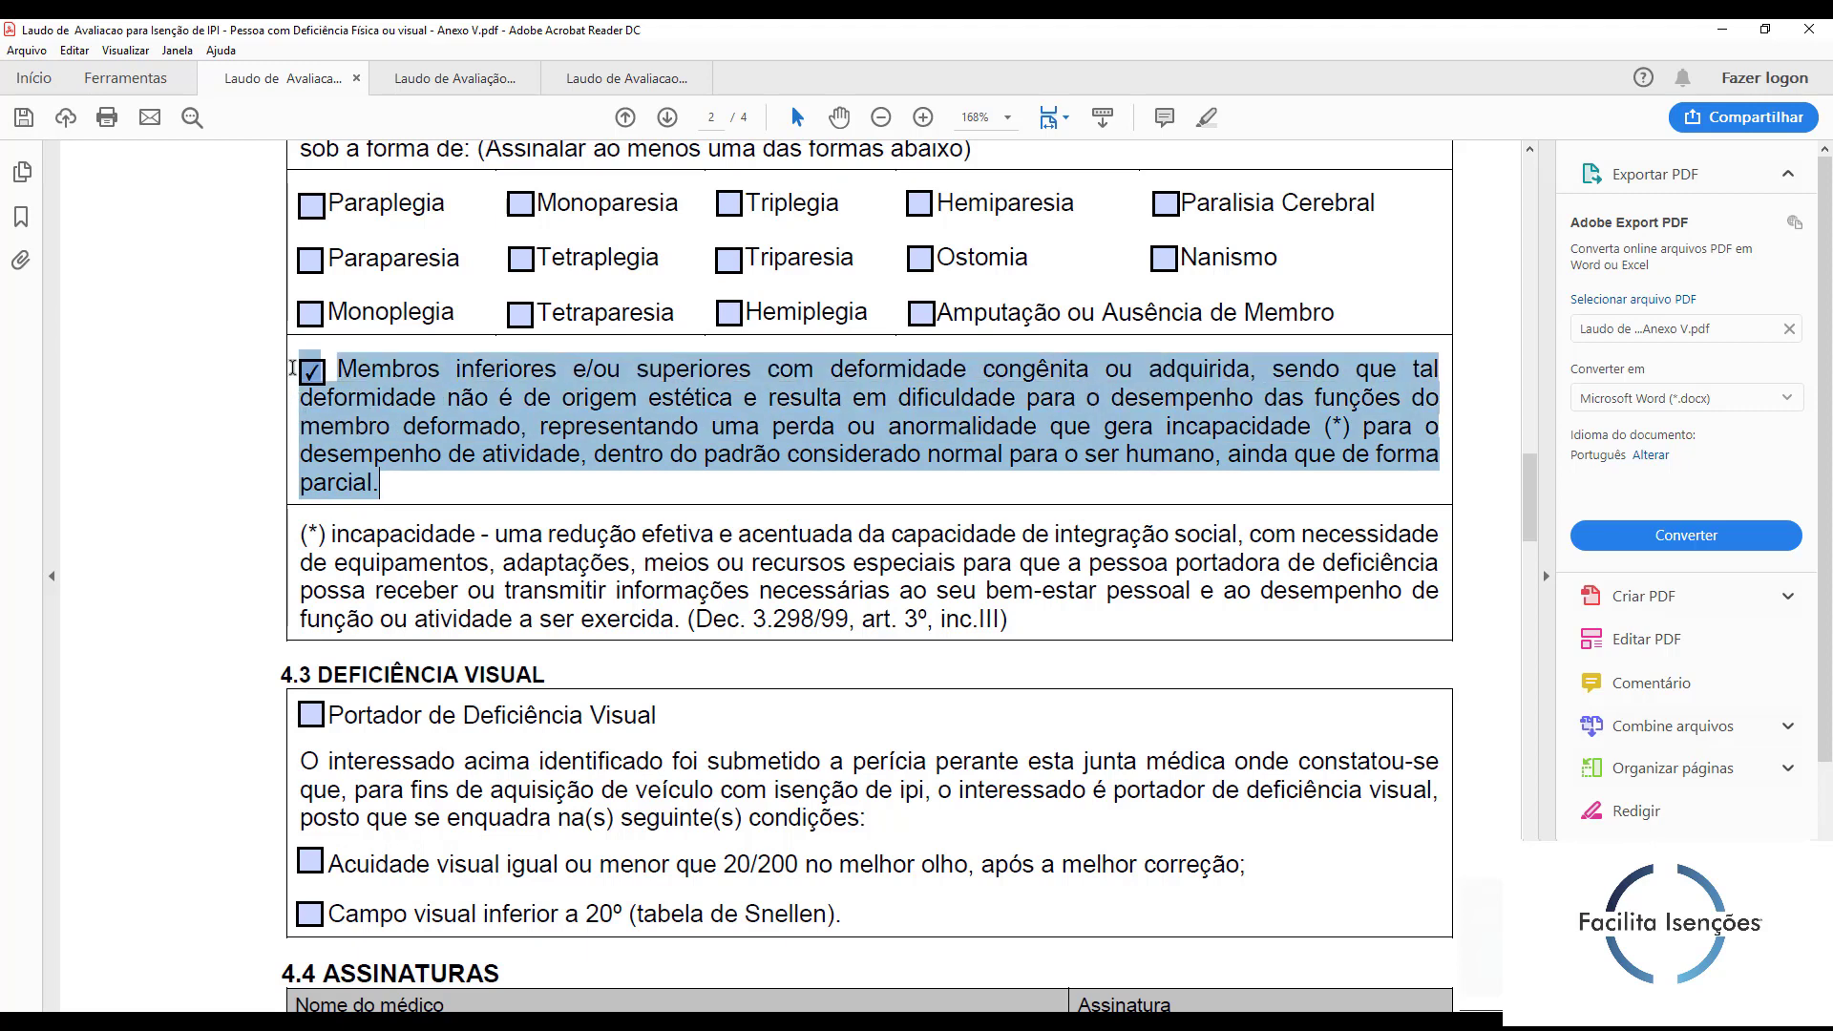
{"action": "left_click", "coordinate": [456, 496]}
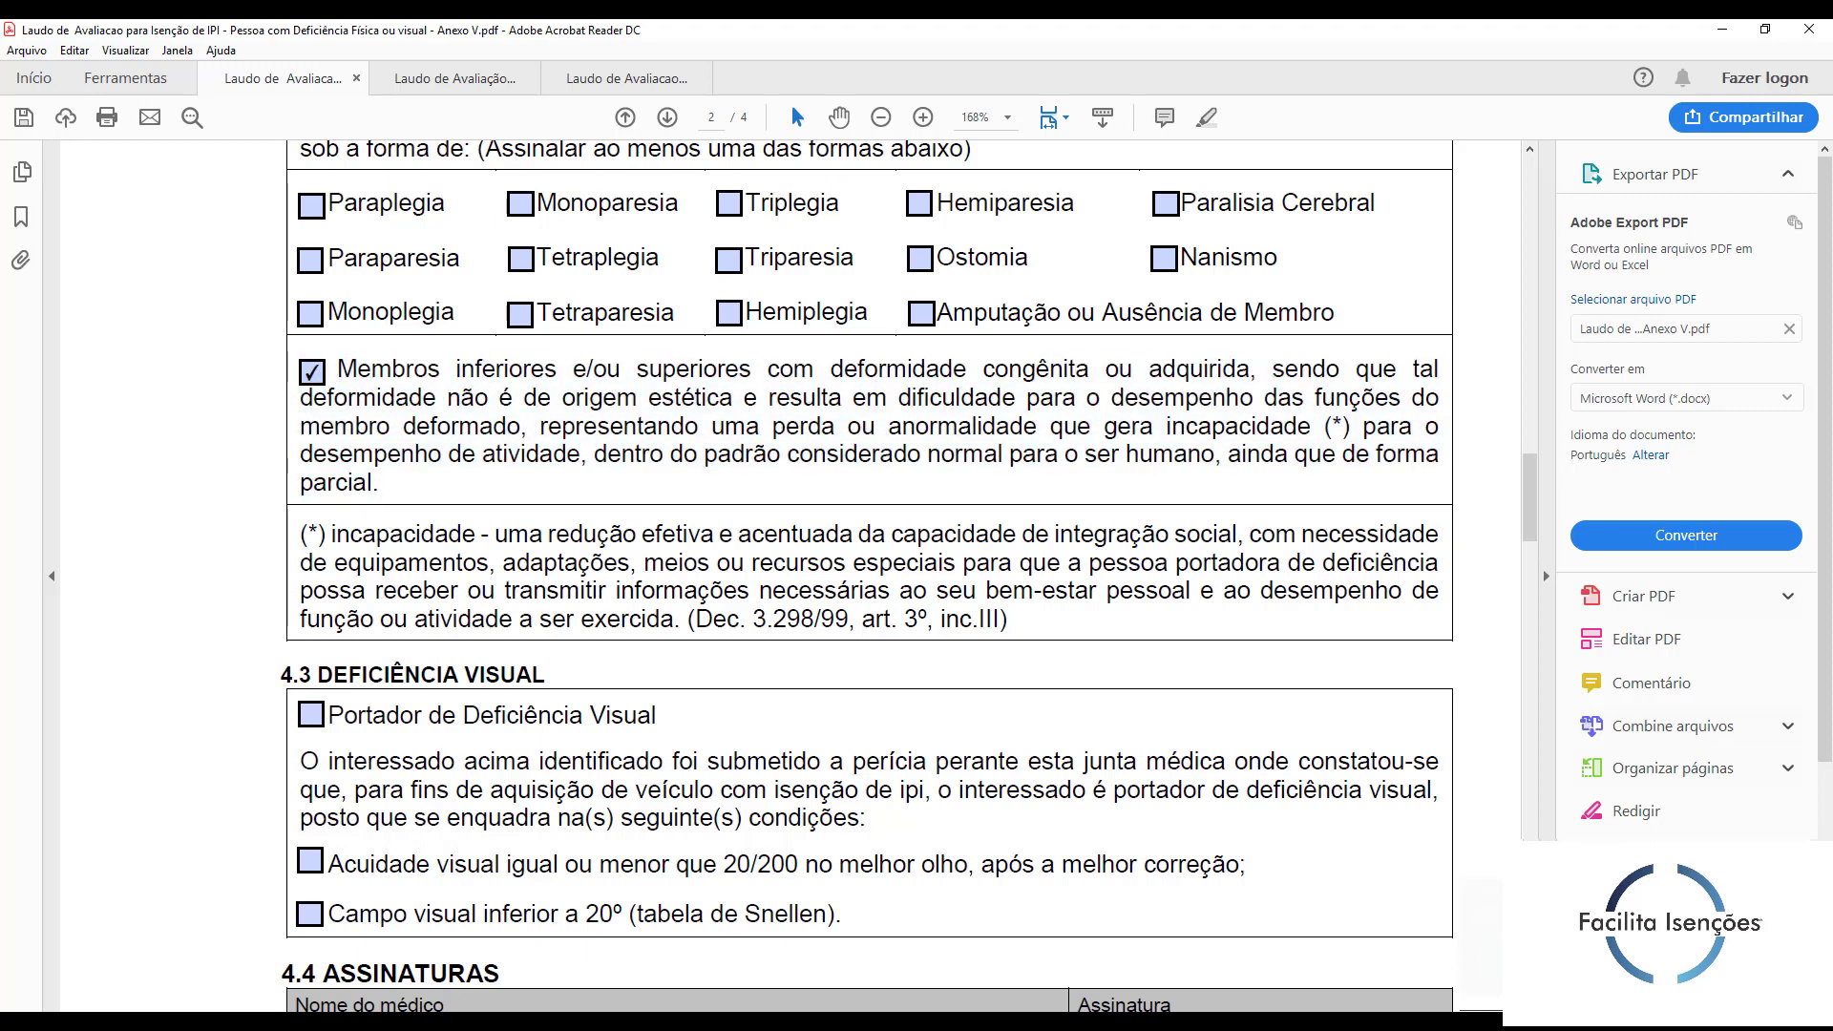
Step: Review section 4.3 Deficiência Visual, highlighting its heading and comparing the section with the physical disability options before it
{"action": "scroll", "coordinate": [907, 813], "scroll_direction": "down", "scroll_amount": 3}
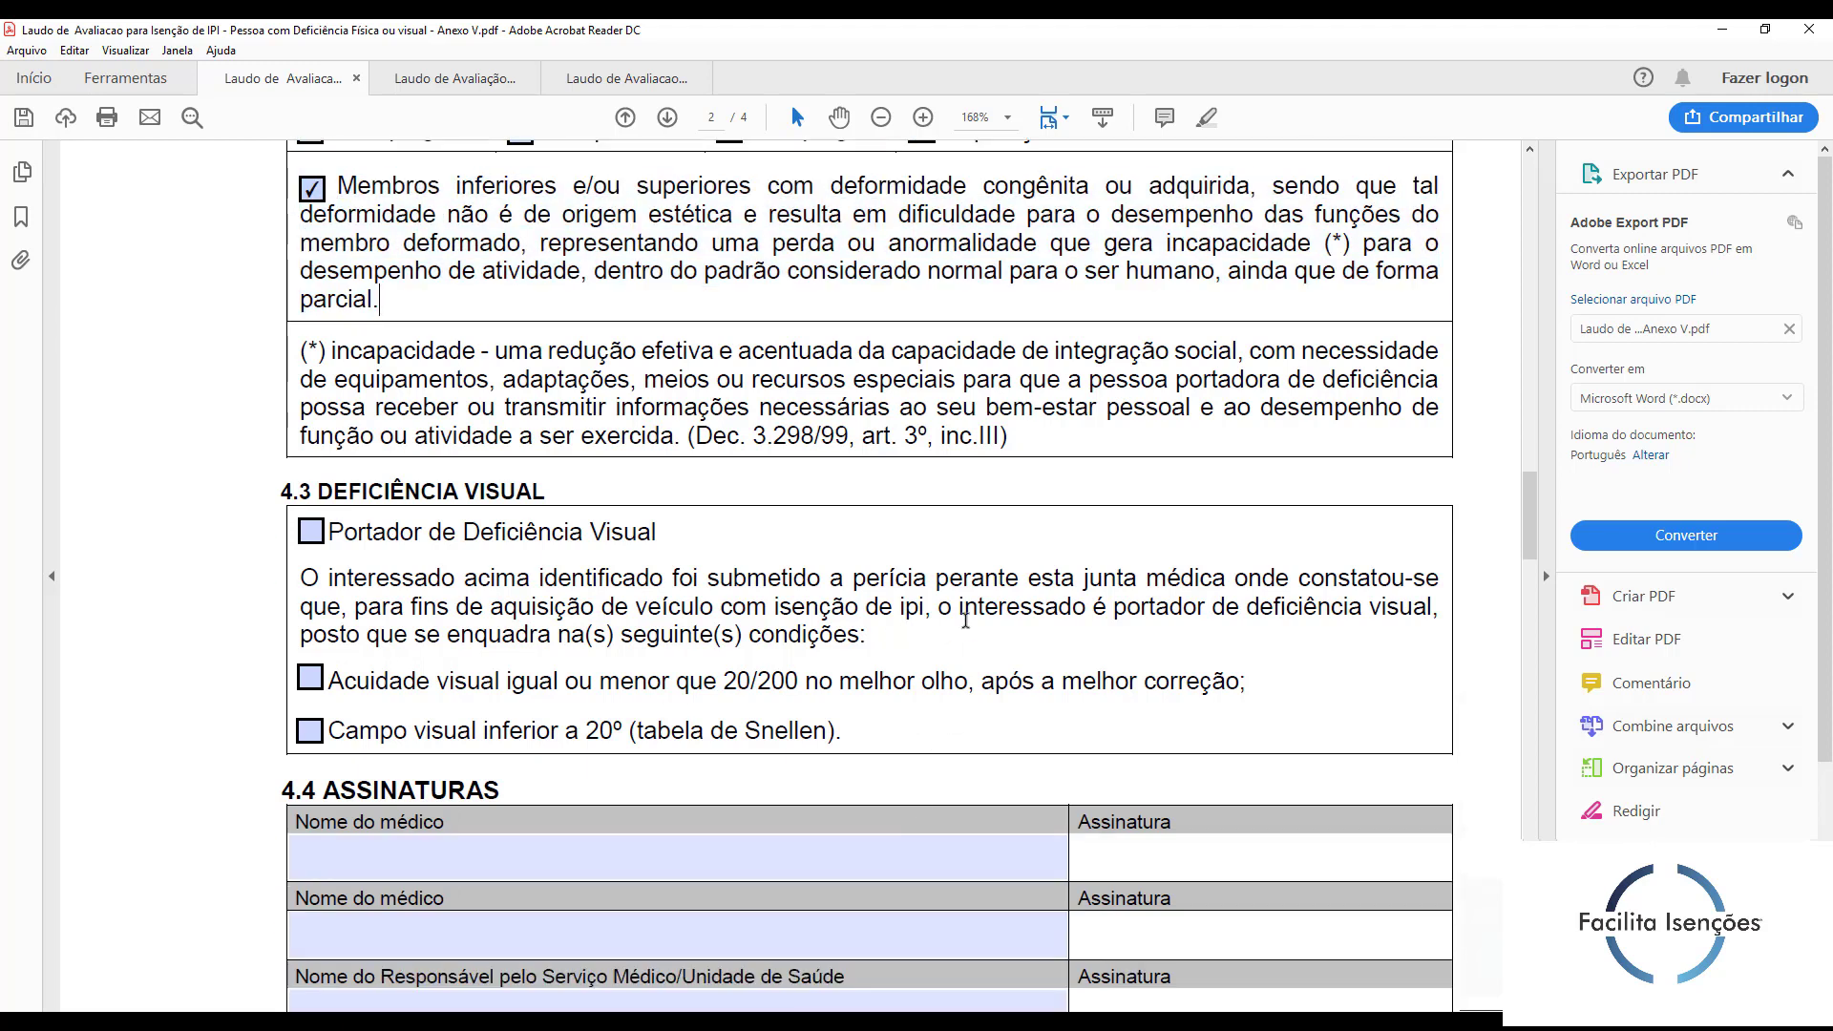
{"action": "left_click_drag", "start_coordinate": [283, 494], "coordinate": [531, 490]}
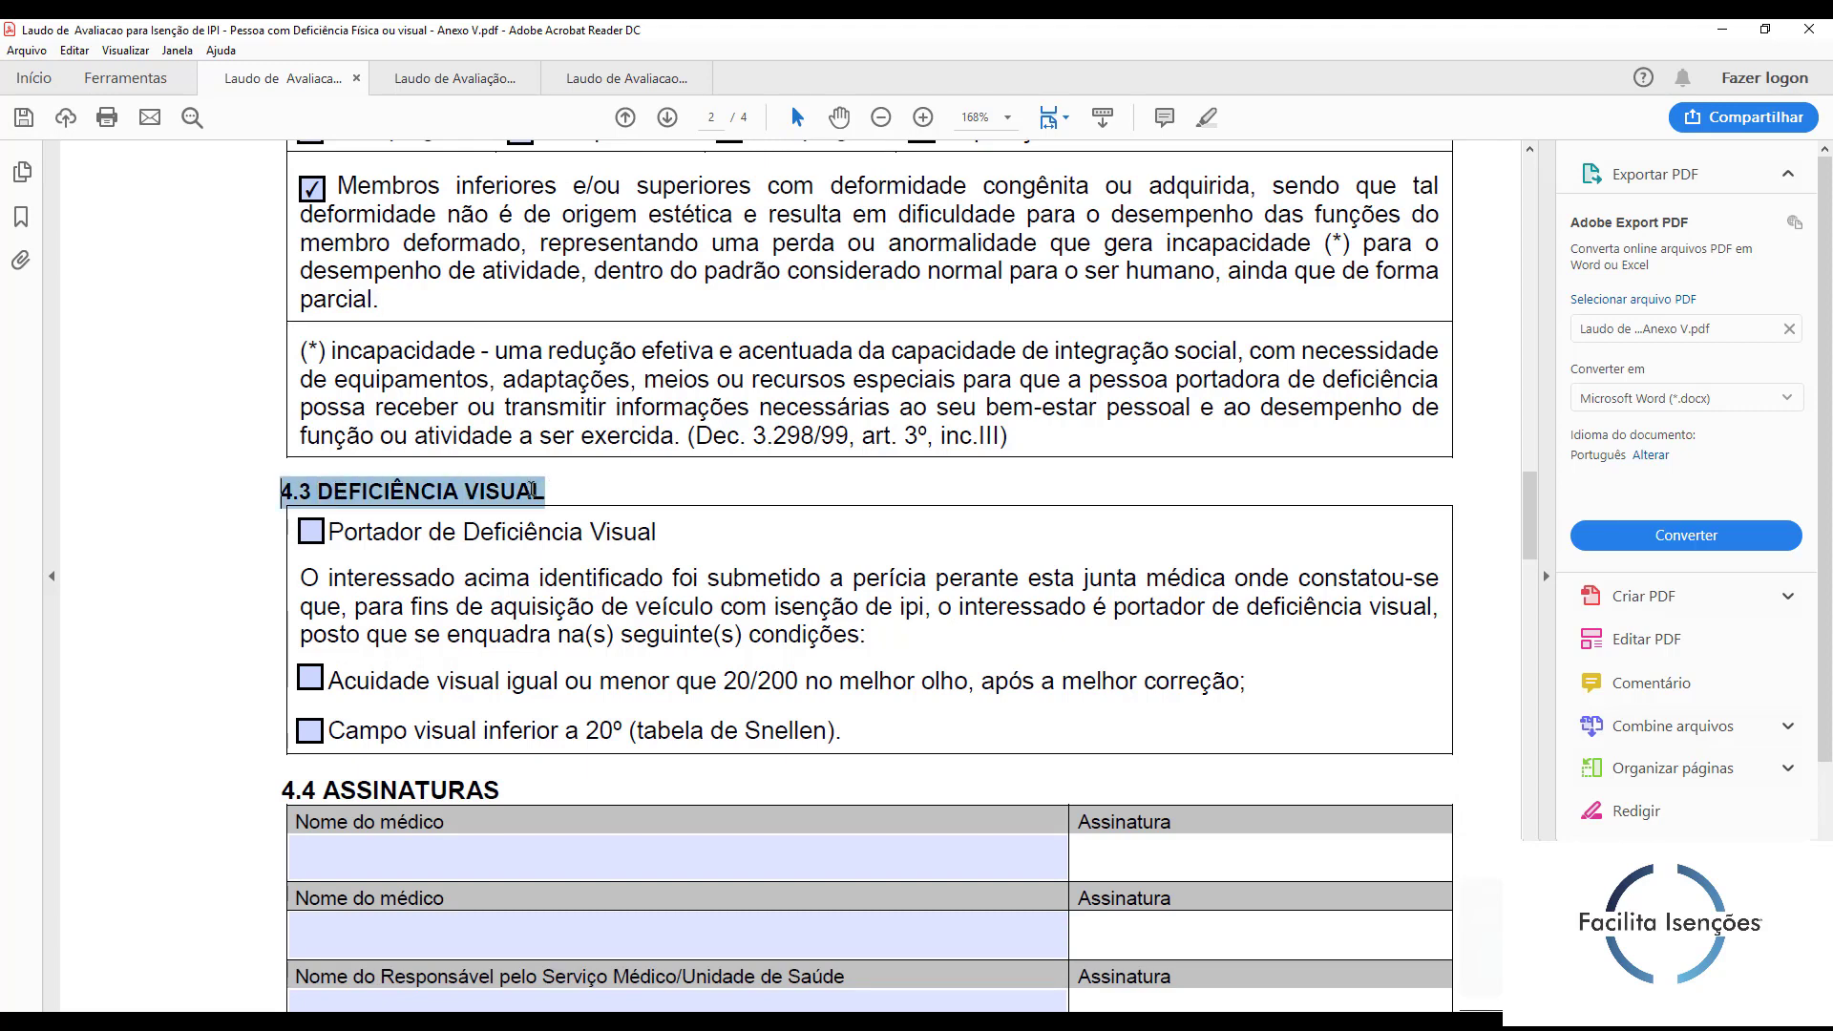
{"action": "left_click", "coordinate": [662, 483]}
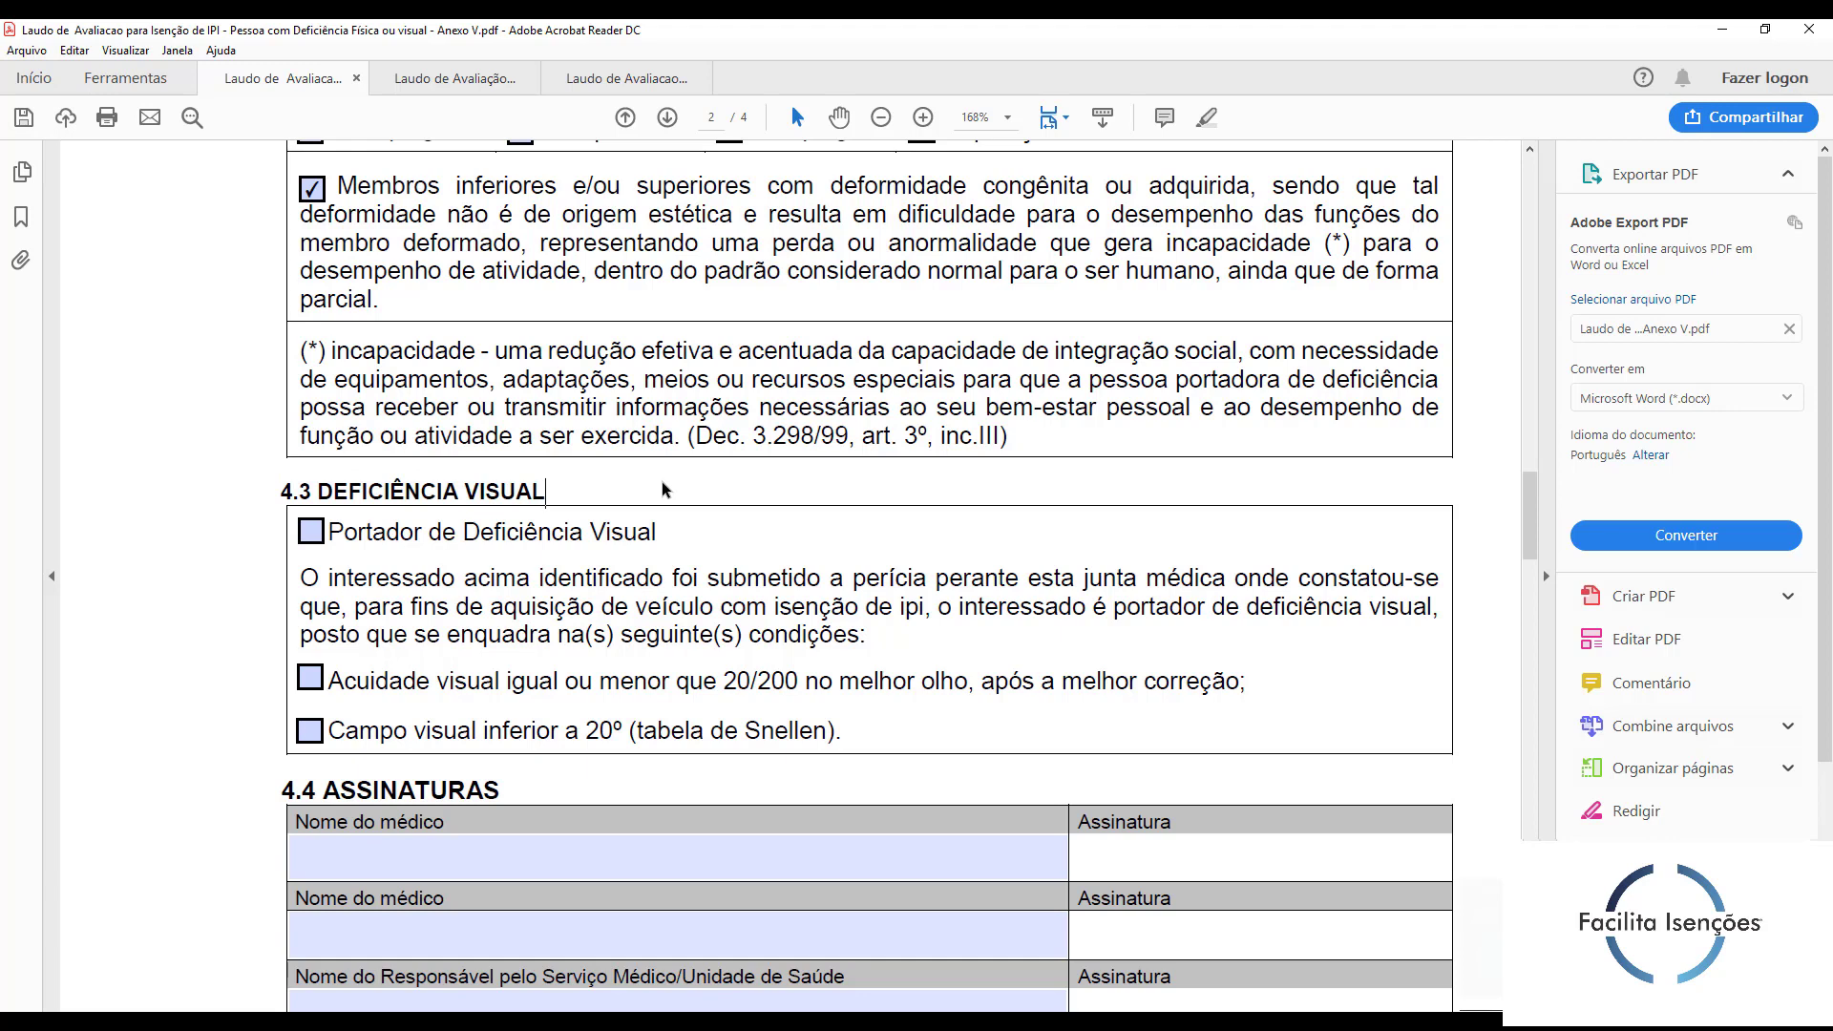
{"action": "scroll", "coordinate": [662, 481], "scroll_direction": "down", "scroll_amount": 3}
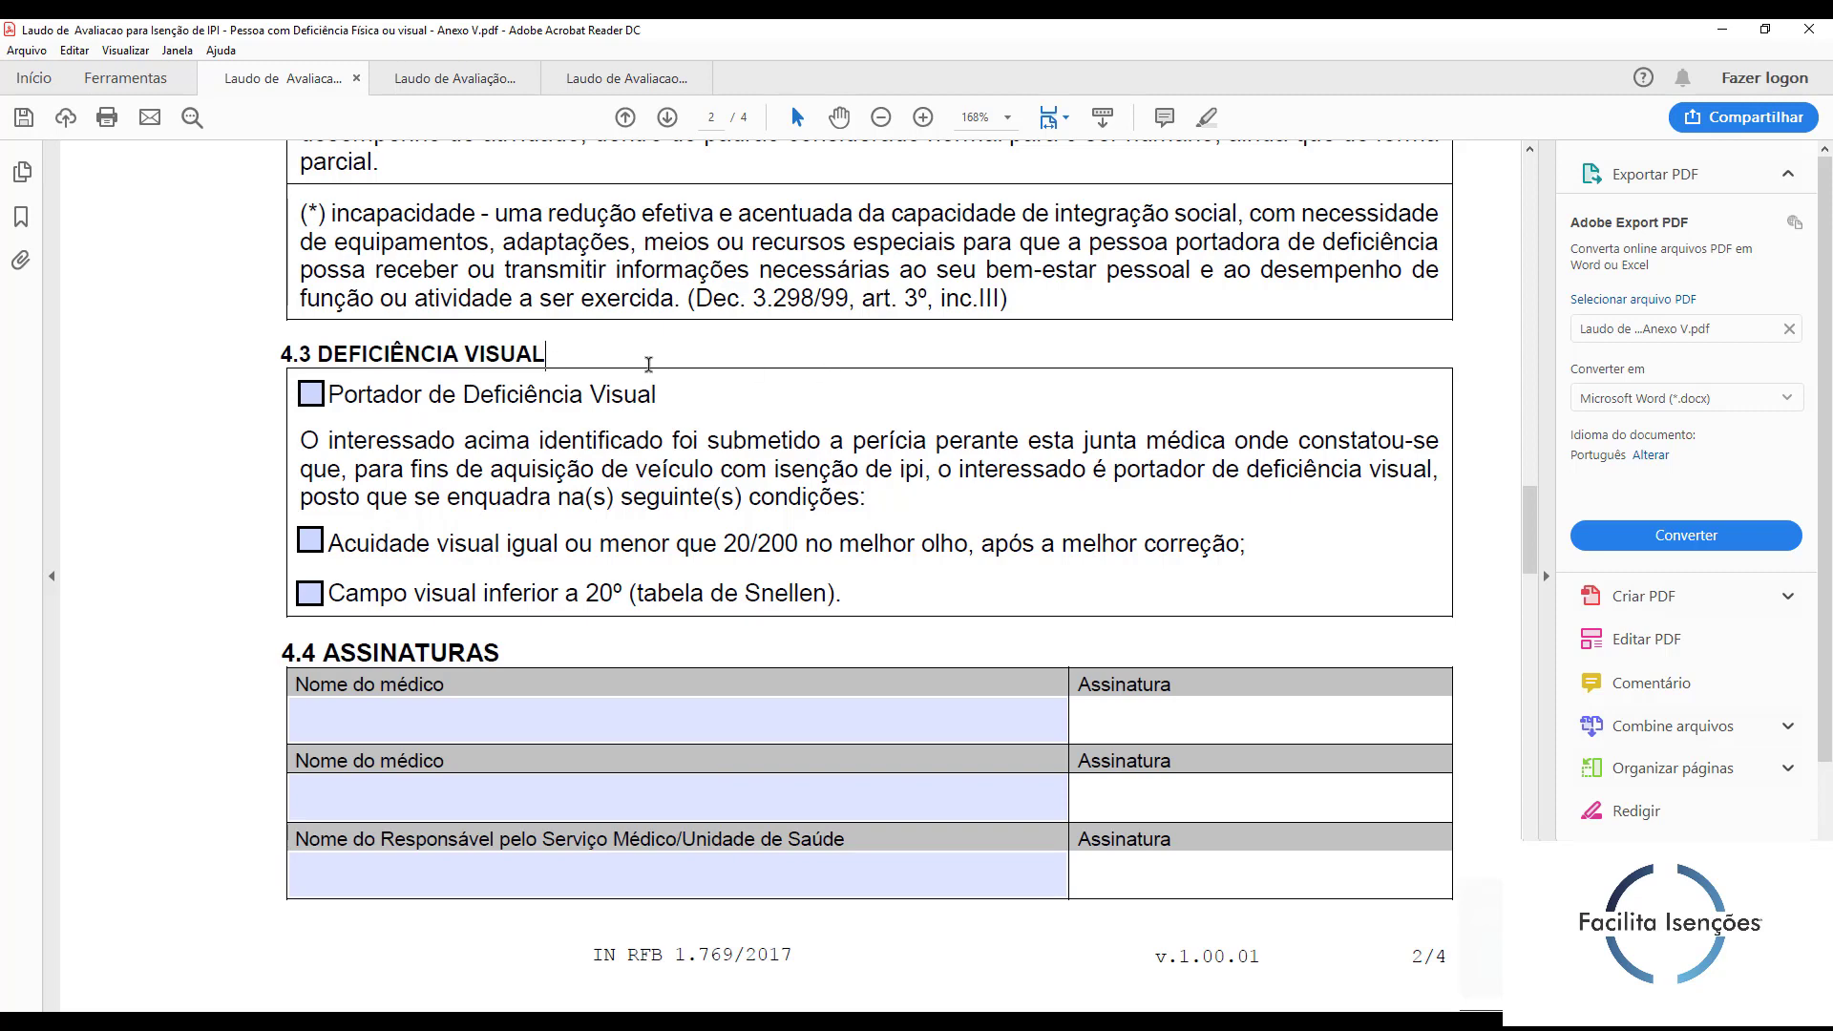
{"action": "scroll", "coordinate": [654, 364], "scroll_direction": "up", "scroll_amount": 2}
{"action": "scroll", "coordinate": [641, 510], "scroll_direction": "up", "scroll_amount": 3}
{"action": "scroll", "coordinate": [906, 587], "scroll_direction": "down", "scroll_amount": 3}
{"action": "scroll", "coordinate": [906, 587], "scroll_direction": "down", "scroll_amount": 3}
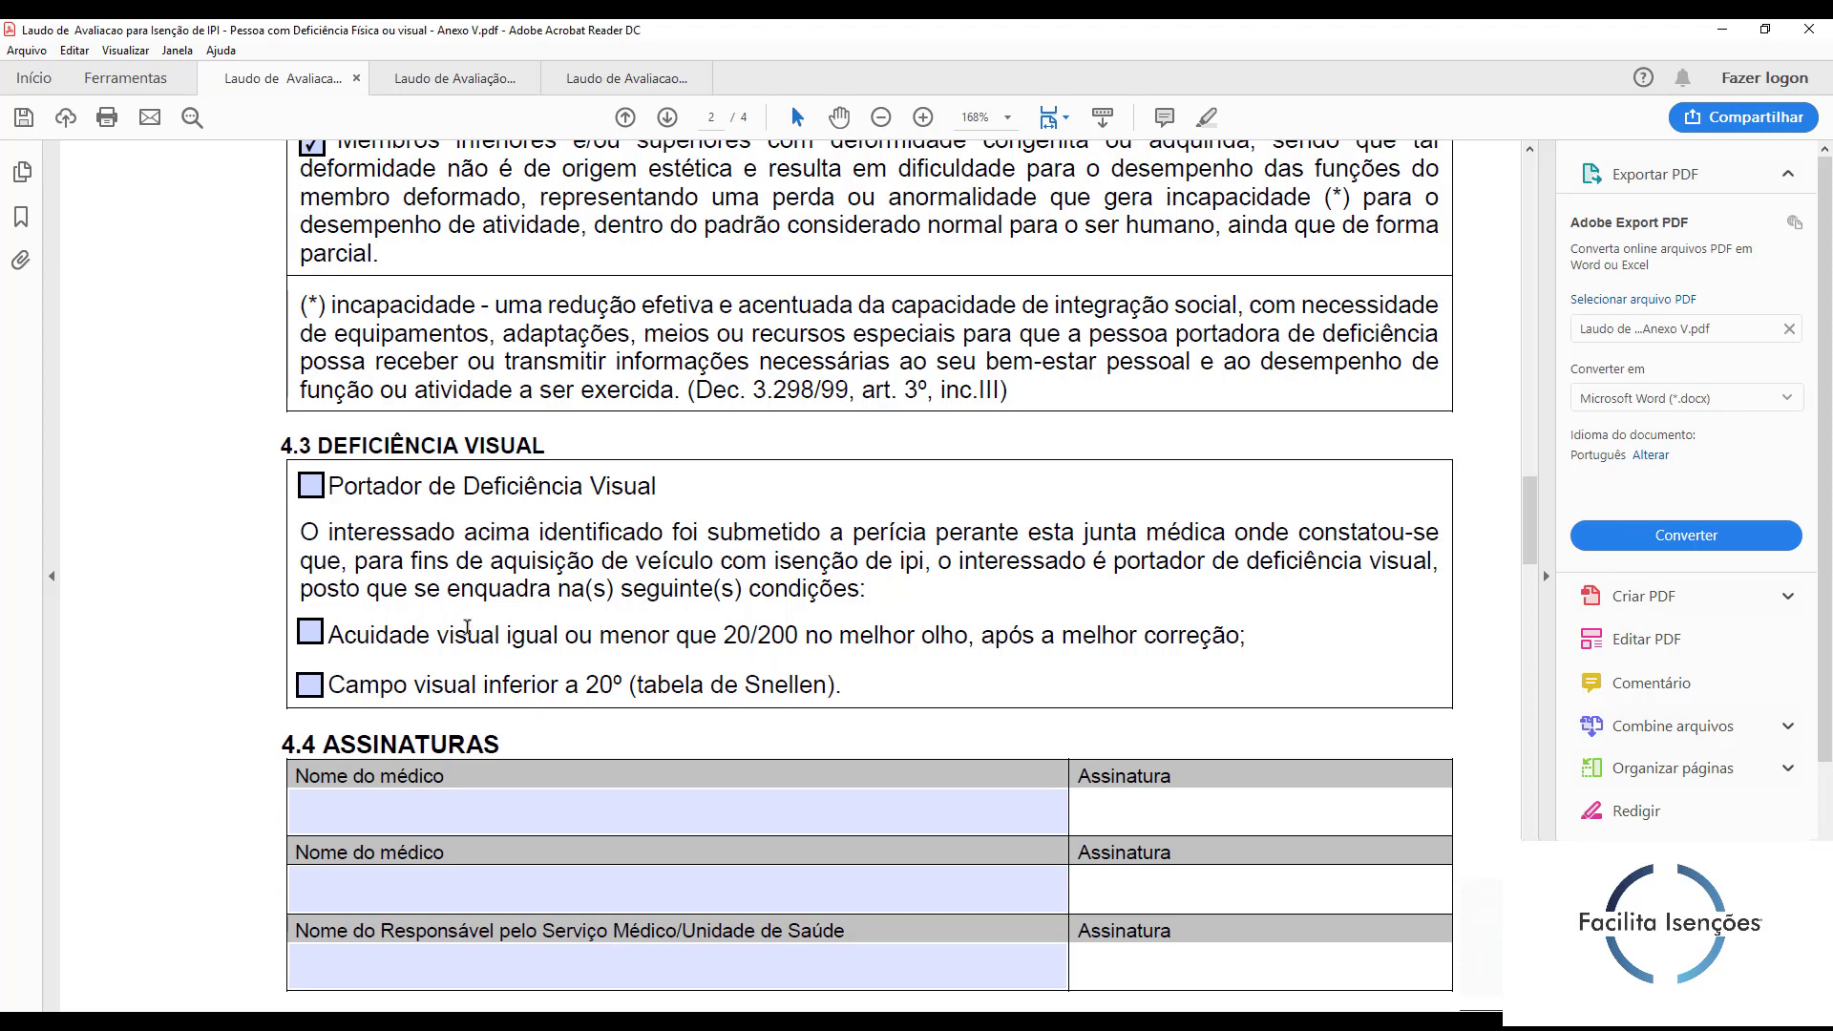
Step: Examine the two visual disability conditions in section 4.3, highlighting 20/200, "melhor olho" and the 20º visual field limit
{"action": "left_click_drag", "start_coordinate": [731, 635], "coordinate": [770, 633]}
{"action": "left_click_drag", "start_coordinate": [629, 685], "coordinate": [589, 684]}
{"action": "left_click", "coordinate": [689, 683]}
{"action": "left_click_drag", "start_coordinate": [723, 633], "coordinate": [799, 633]}
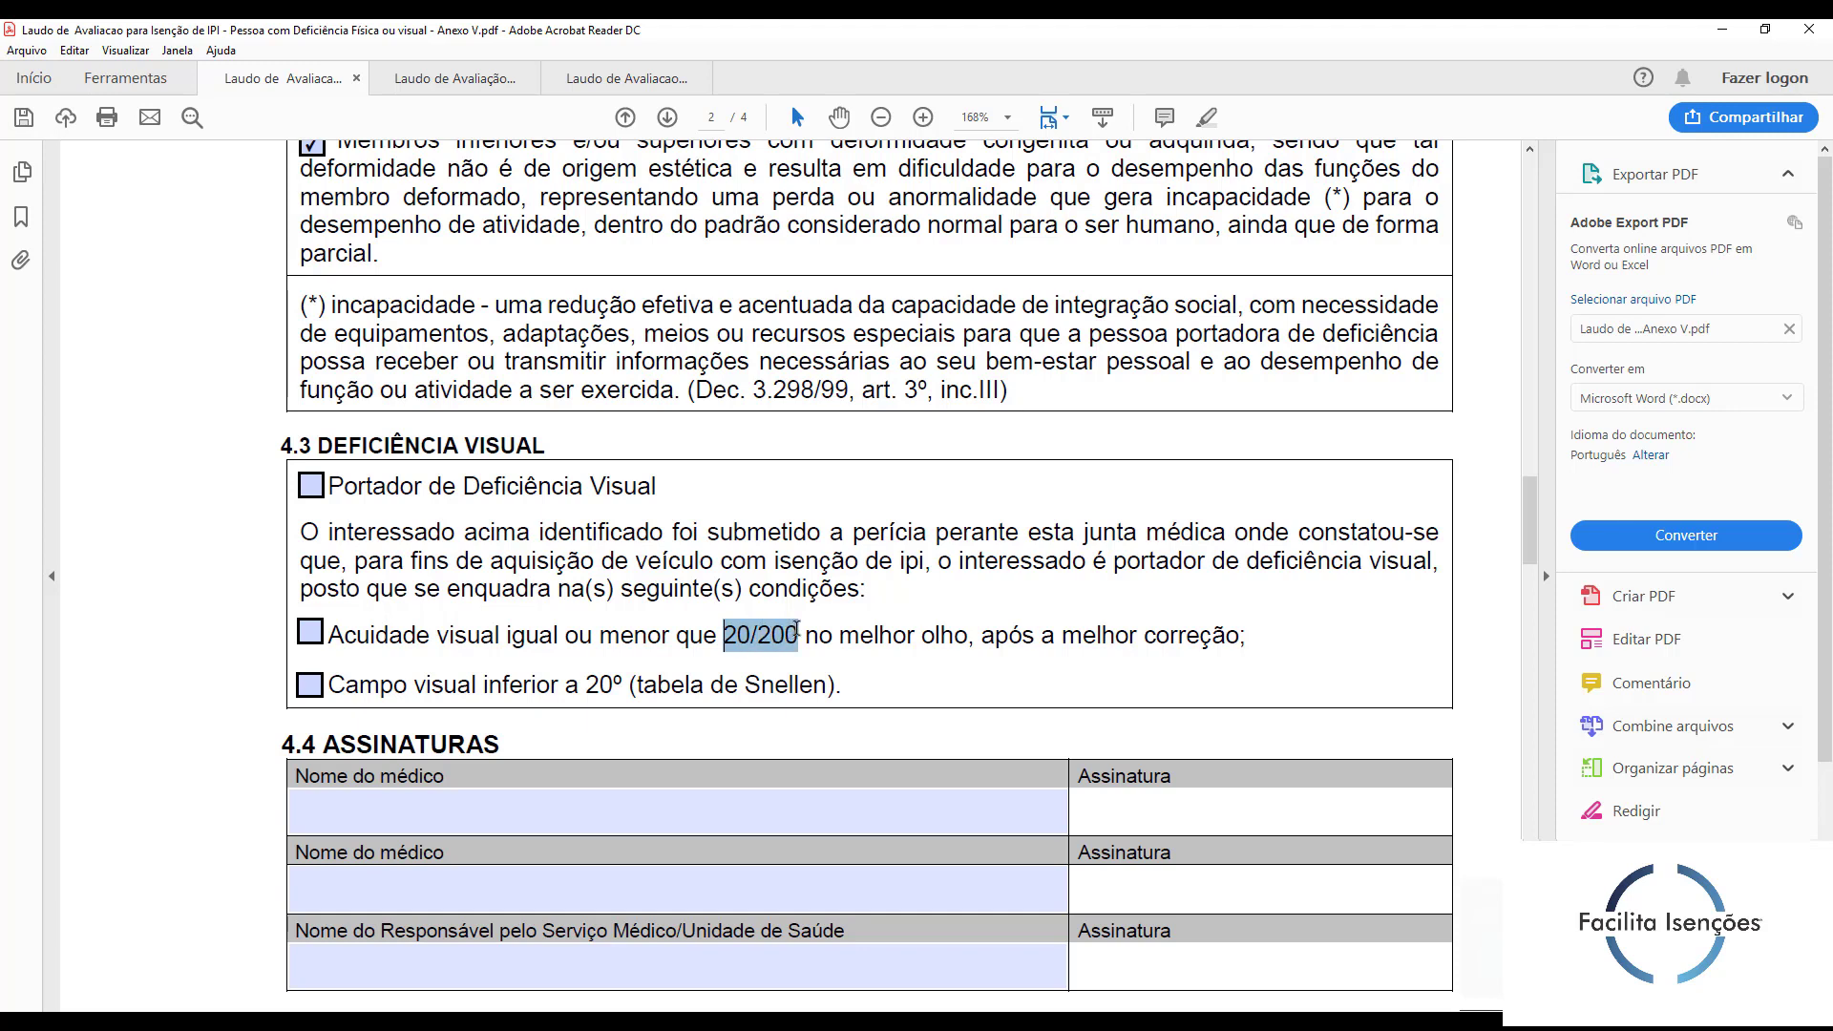
{"action": "left_click", "coordinate": [867, 633]}
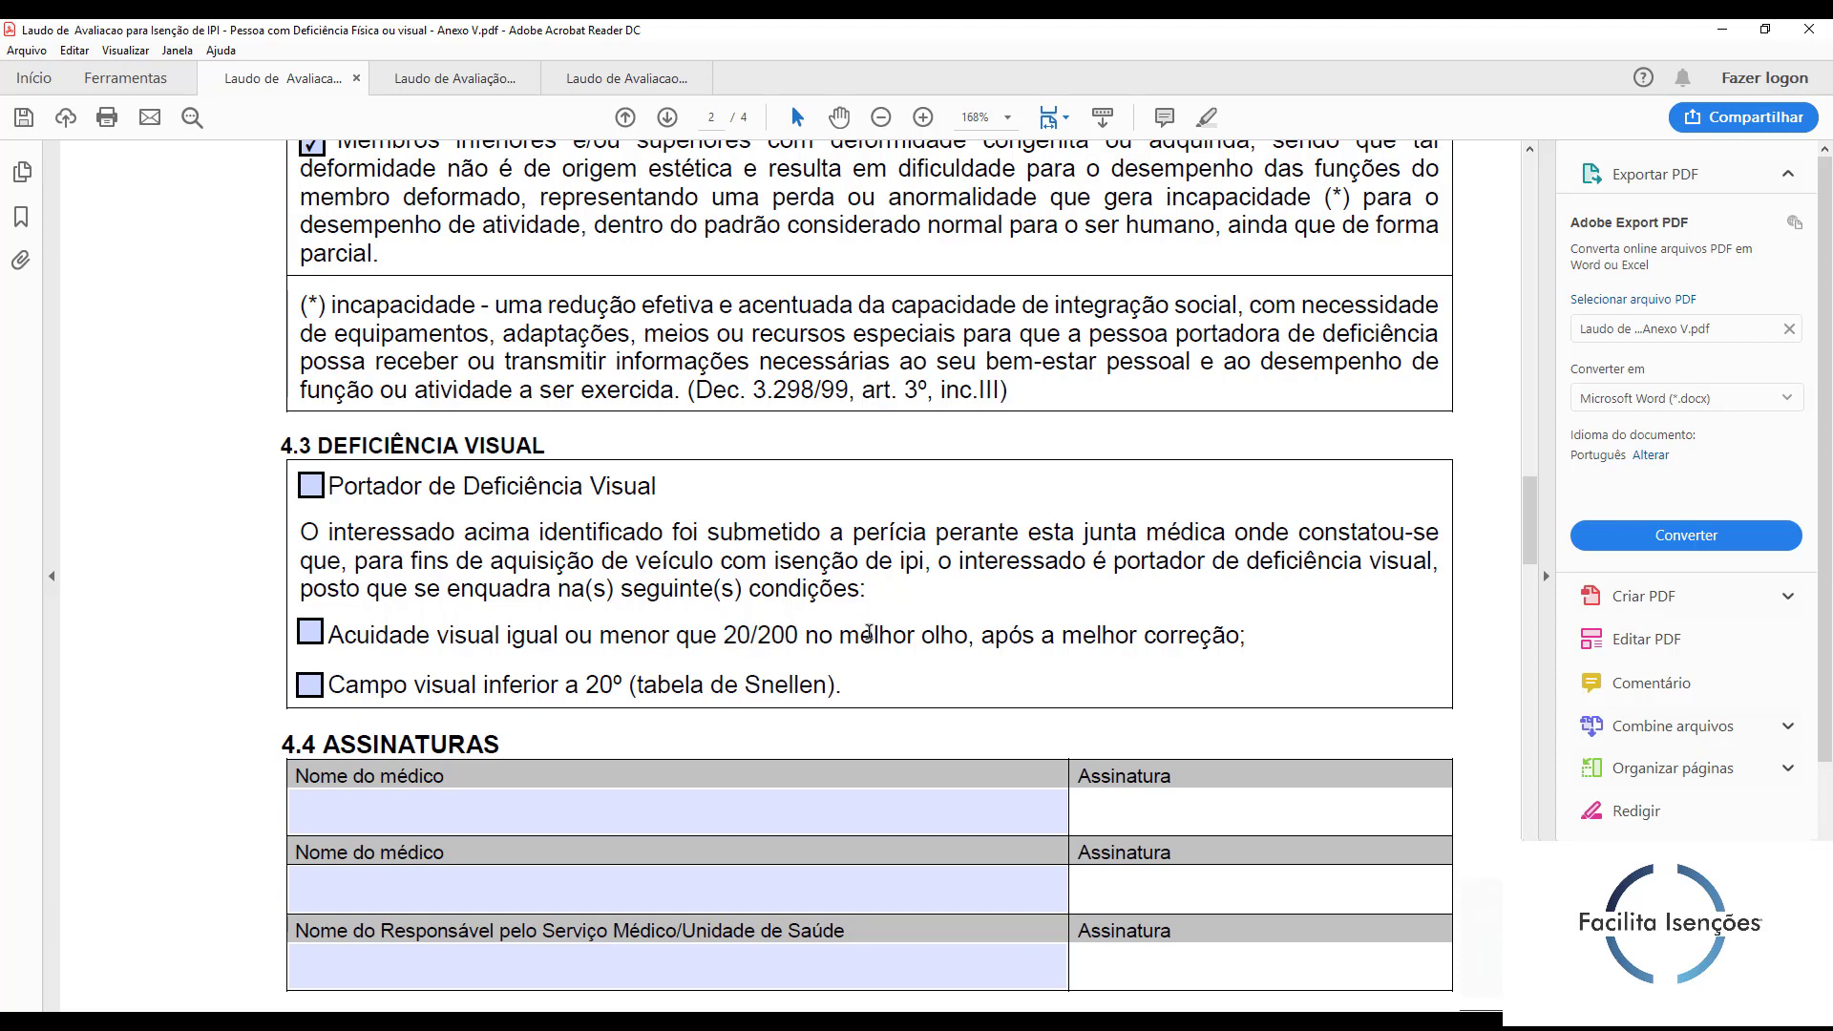
{"action": "left_click_drag", "start_coordinate": [839, 635], "coordinate": [943, 637]}
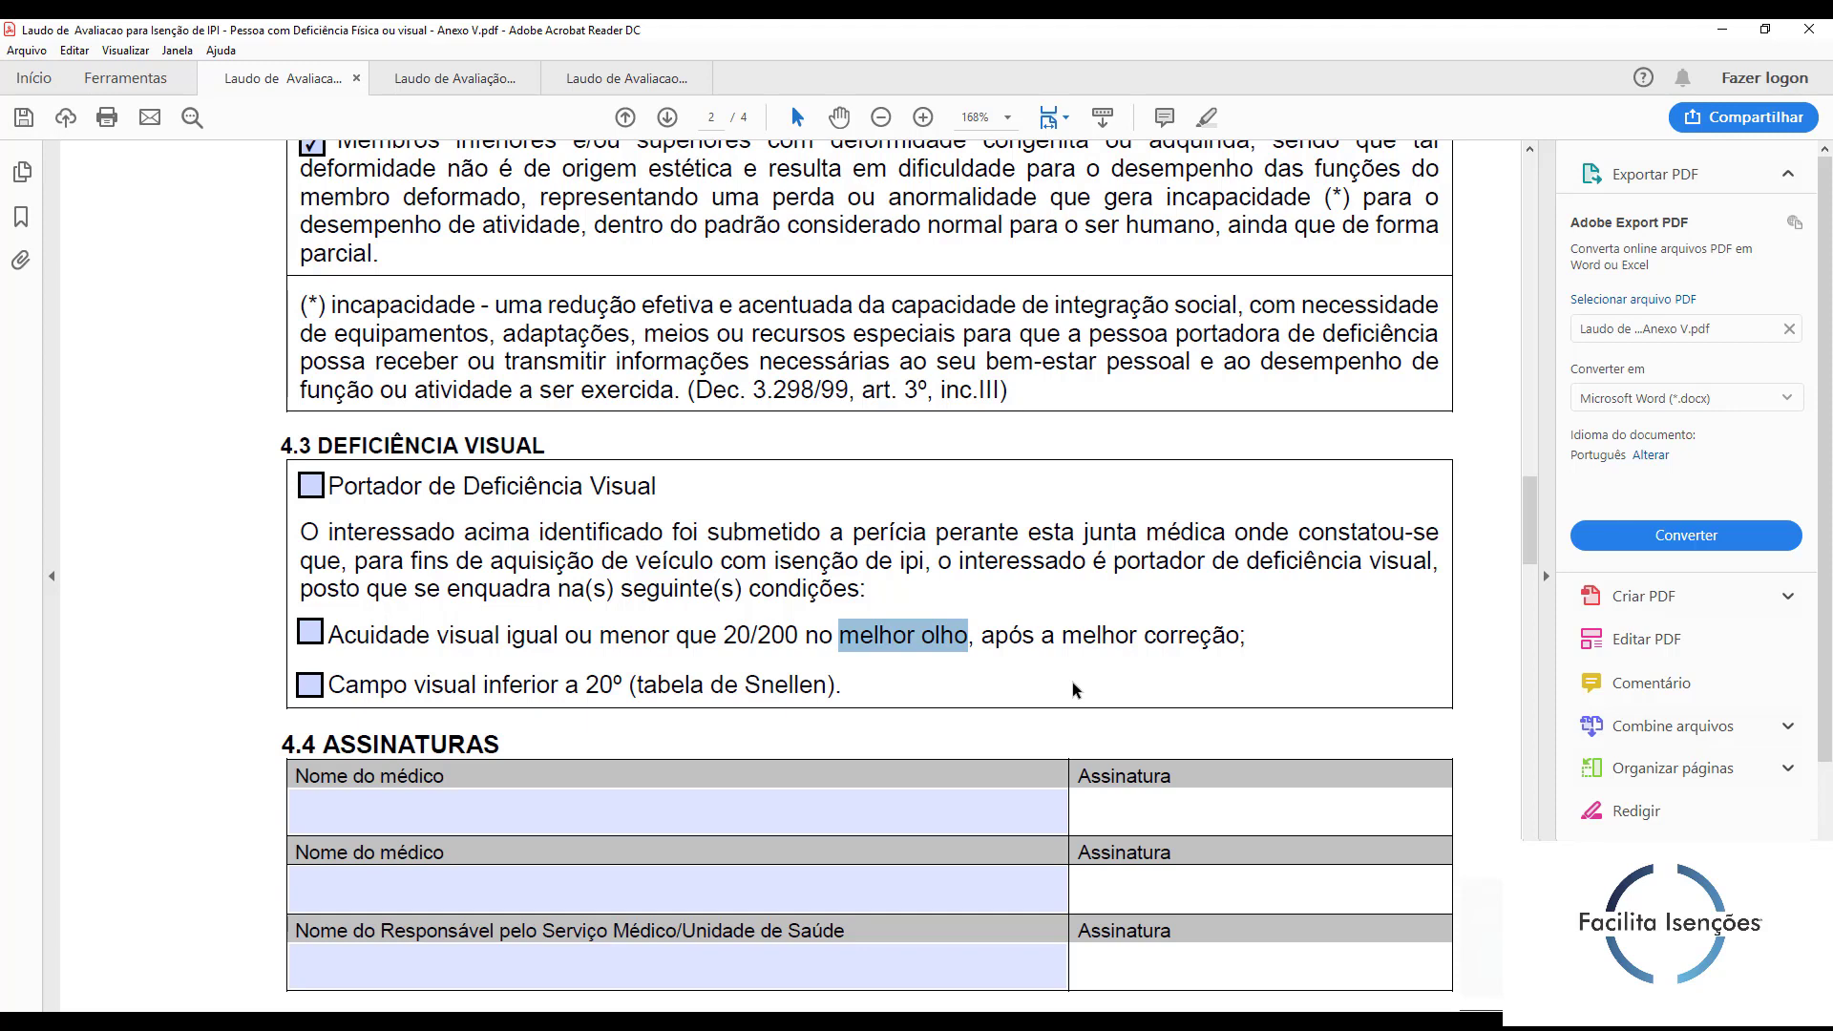
{"action": "left_click_drag", "start_coordinate": [722, 635], "coordinate": [798, 637]}
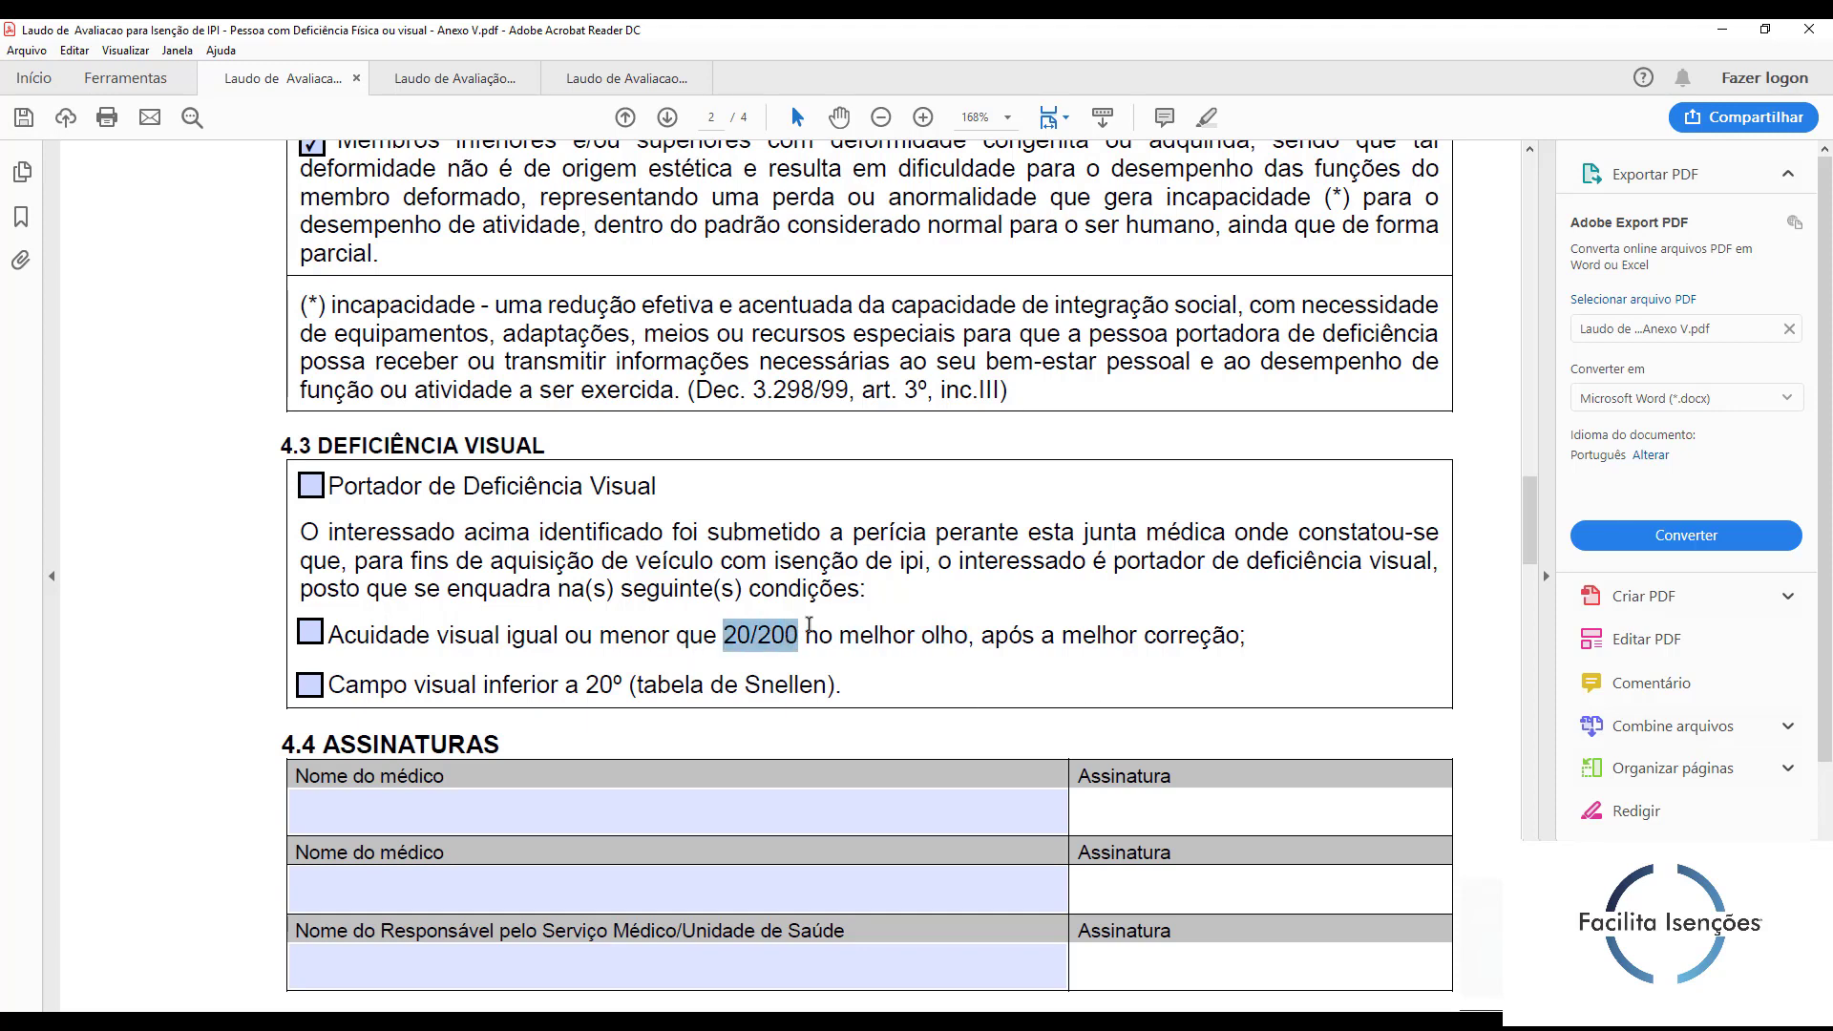
{"action": "left_click", "coordinate": [859, 638]}
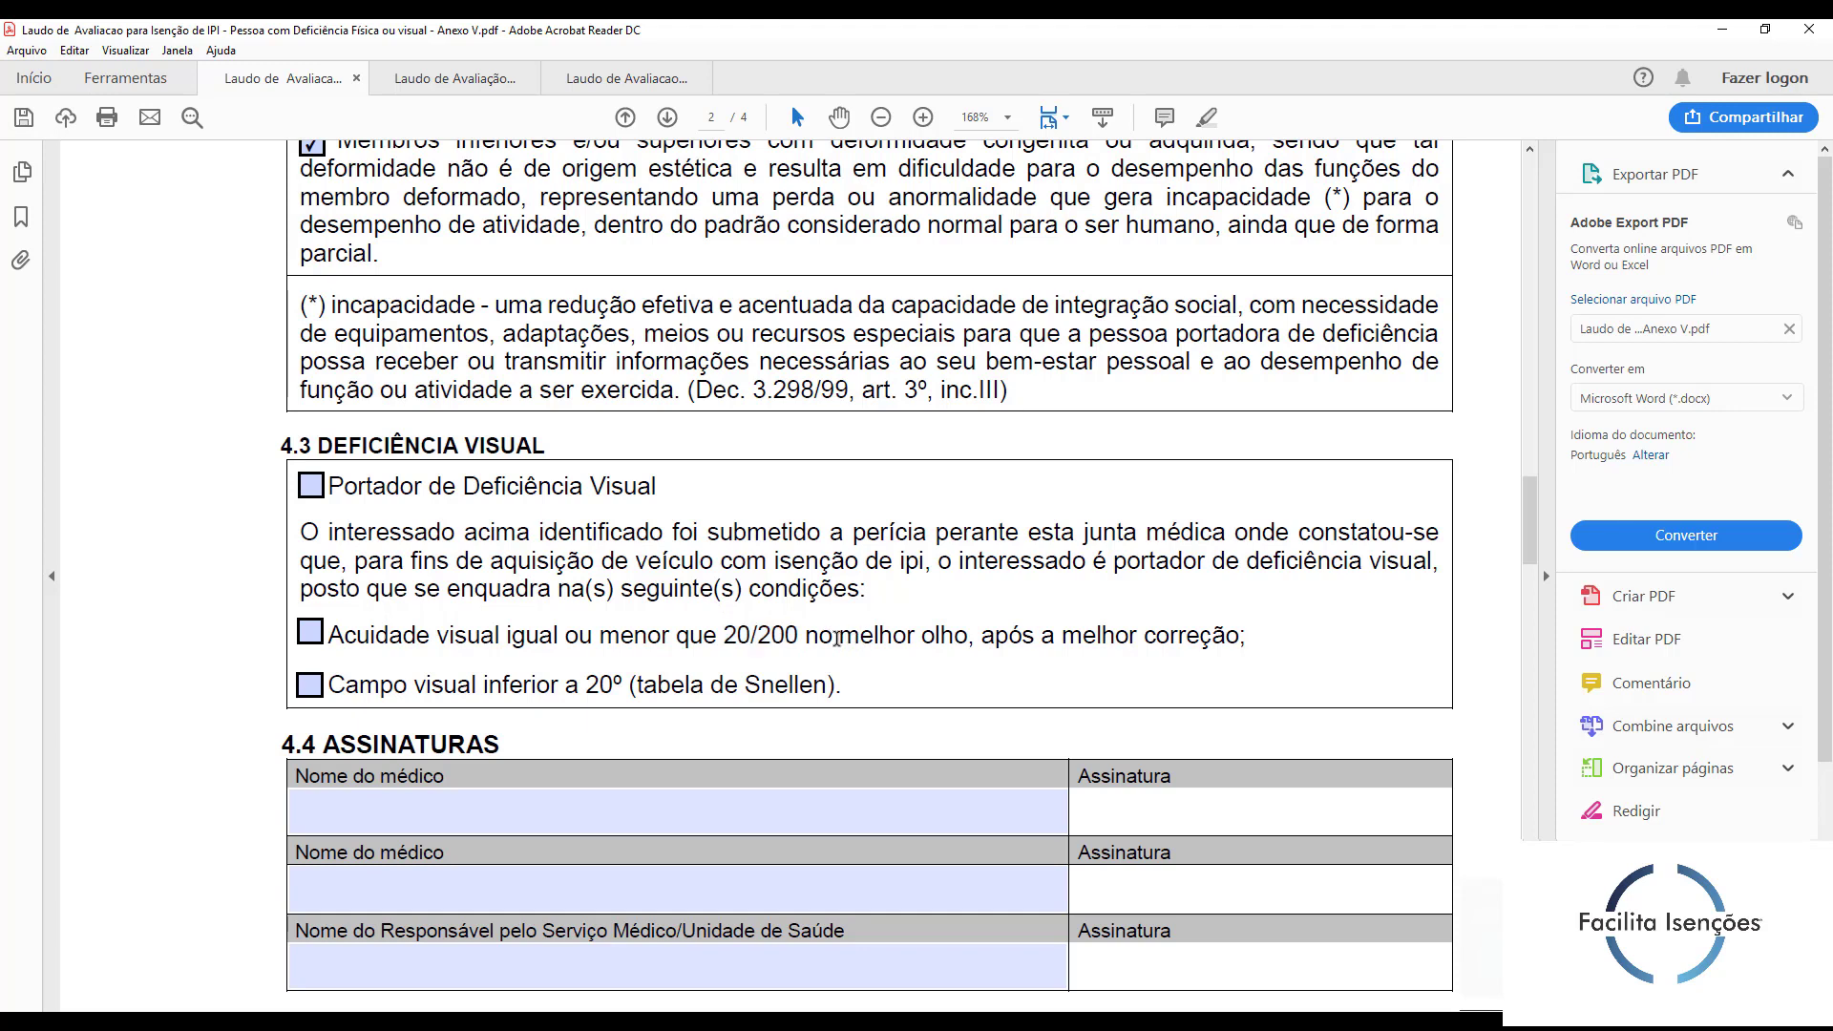
{"action": "left_click_drag", "start_coordinate": [807, 637], "coordinate": [723, 636]}
{"action": "left_click", "coordinate": [937, 692]}
Step: Review the 4.4 signature block and the section 4.5 declaration of responsibility, activating the patient's name and CPF fields
{"action": "scroll", "coordinate": [764, 859], "scroll_direction": "down", "scroll_amount": 3}
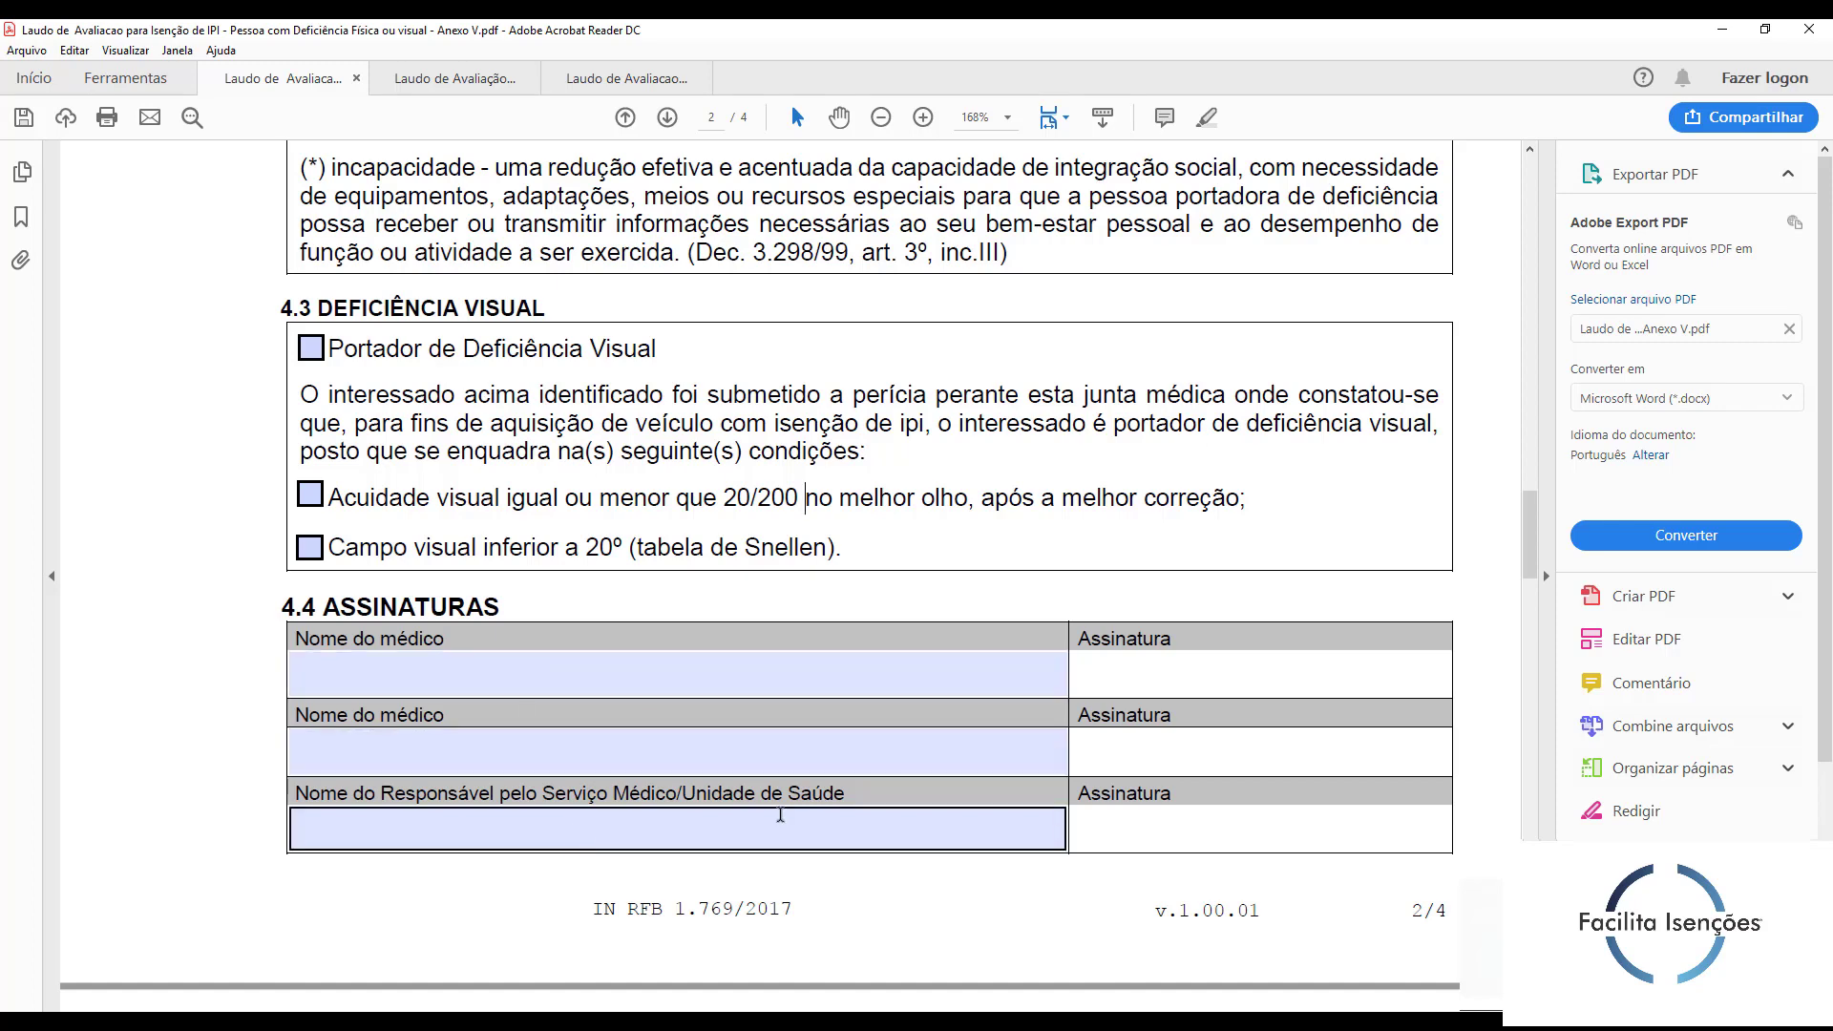
{"action": "scroll", "coordinate": [1485, 638], "scroll_direction": "down", "scroll_amount": 1}
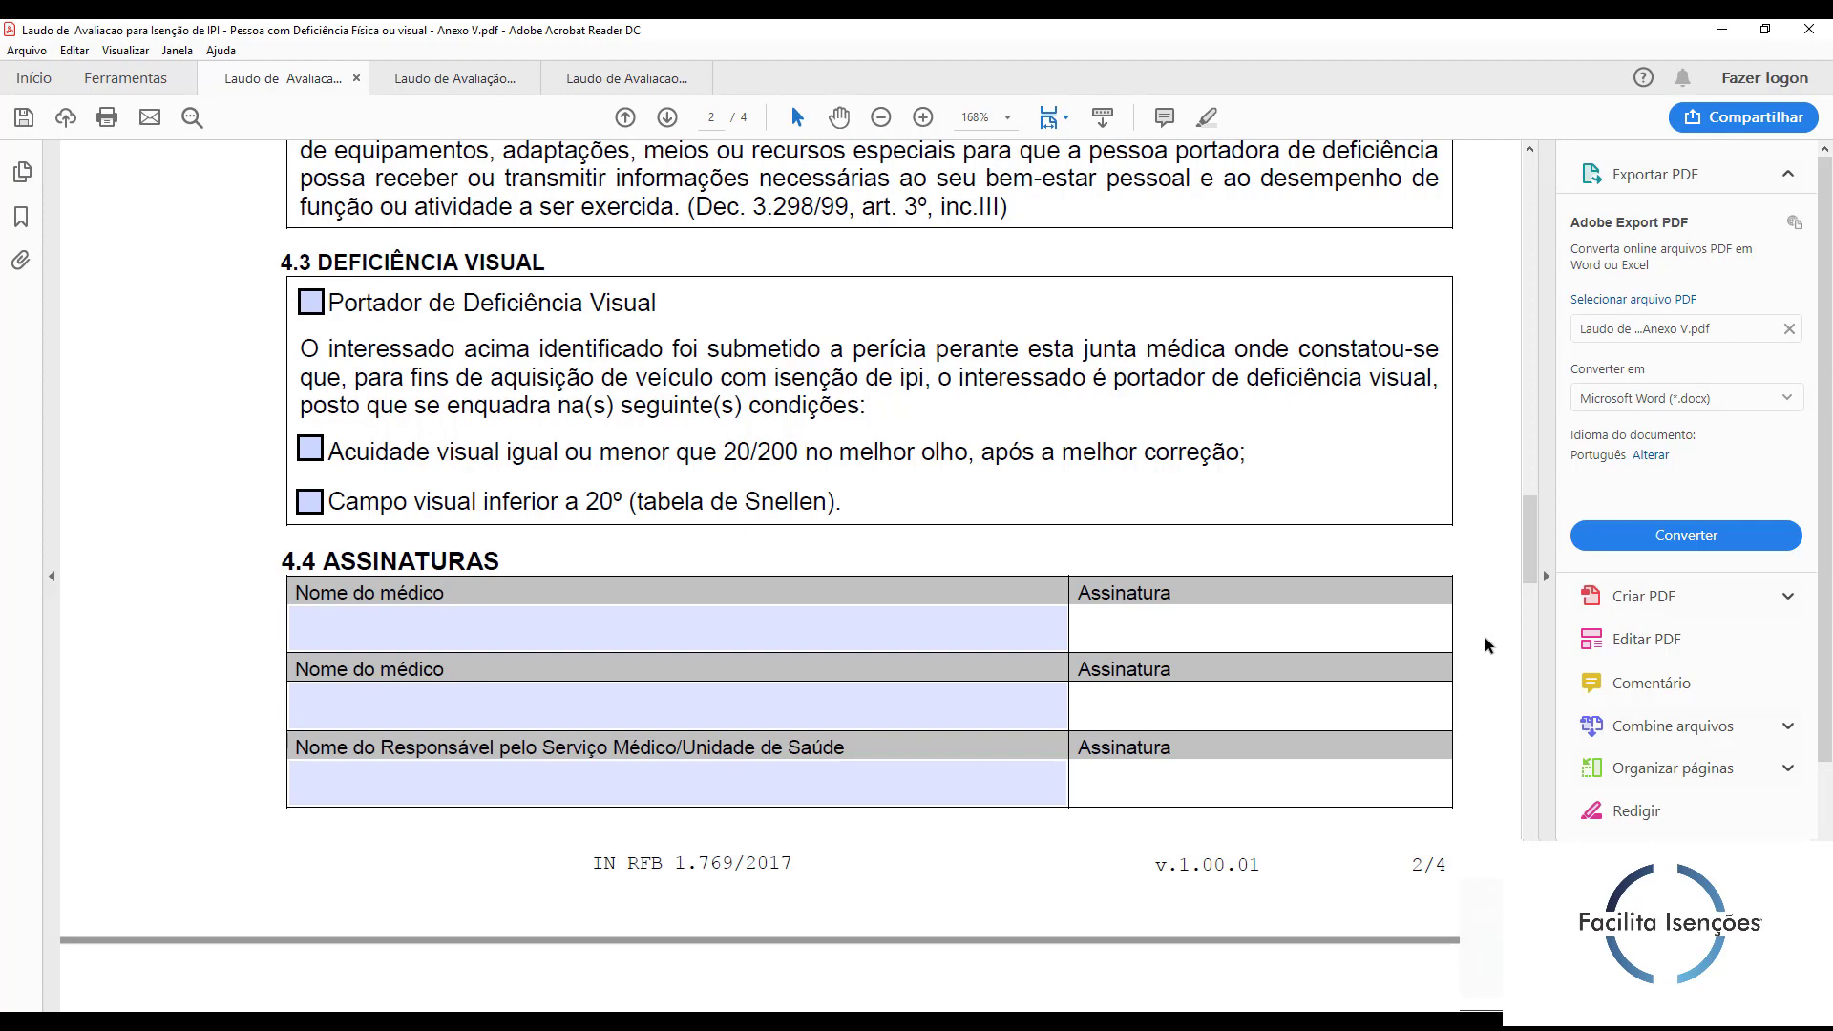
{"action": "scroll", "coordinate": [1485, 637], "scroll_direction": "down", "scroll_amount": 13}
{"action": "scroll", "coordinate": [1474, 631], "scroll_direction": "down", "scroll_amount": 9}
{"action": "scroll", "coordinate": [1467, 636], "scroll_direction": "down", "scroll_amount": 2}
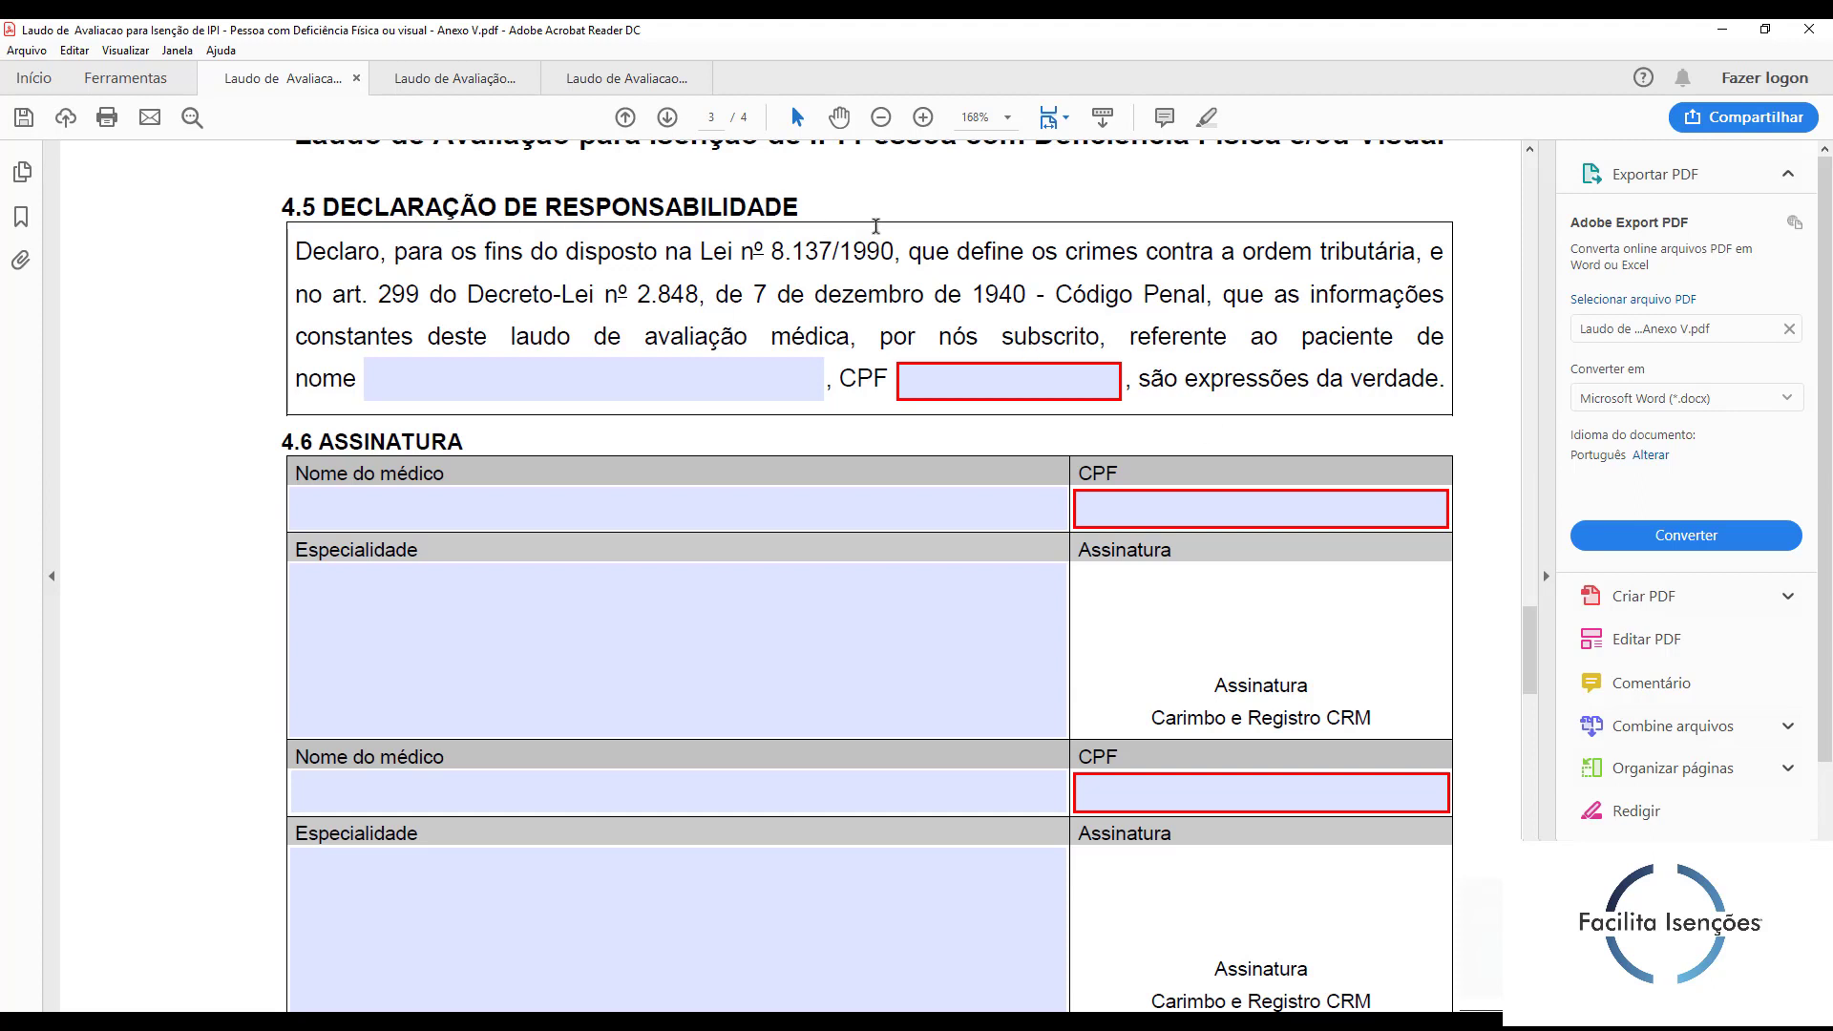
{"action": "left_click", "coordinate": [591, 381]}
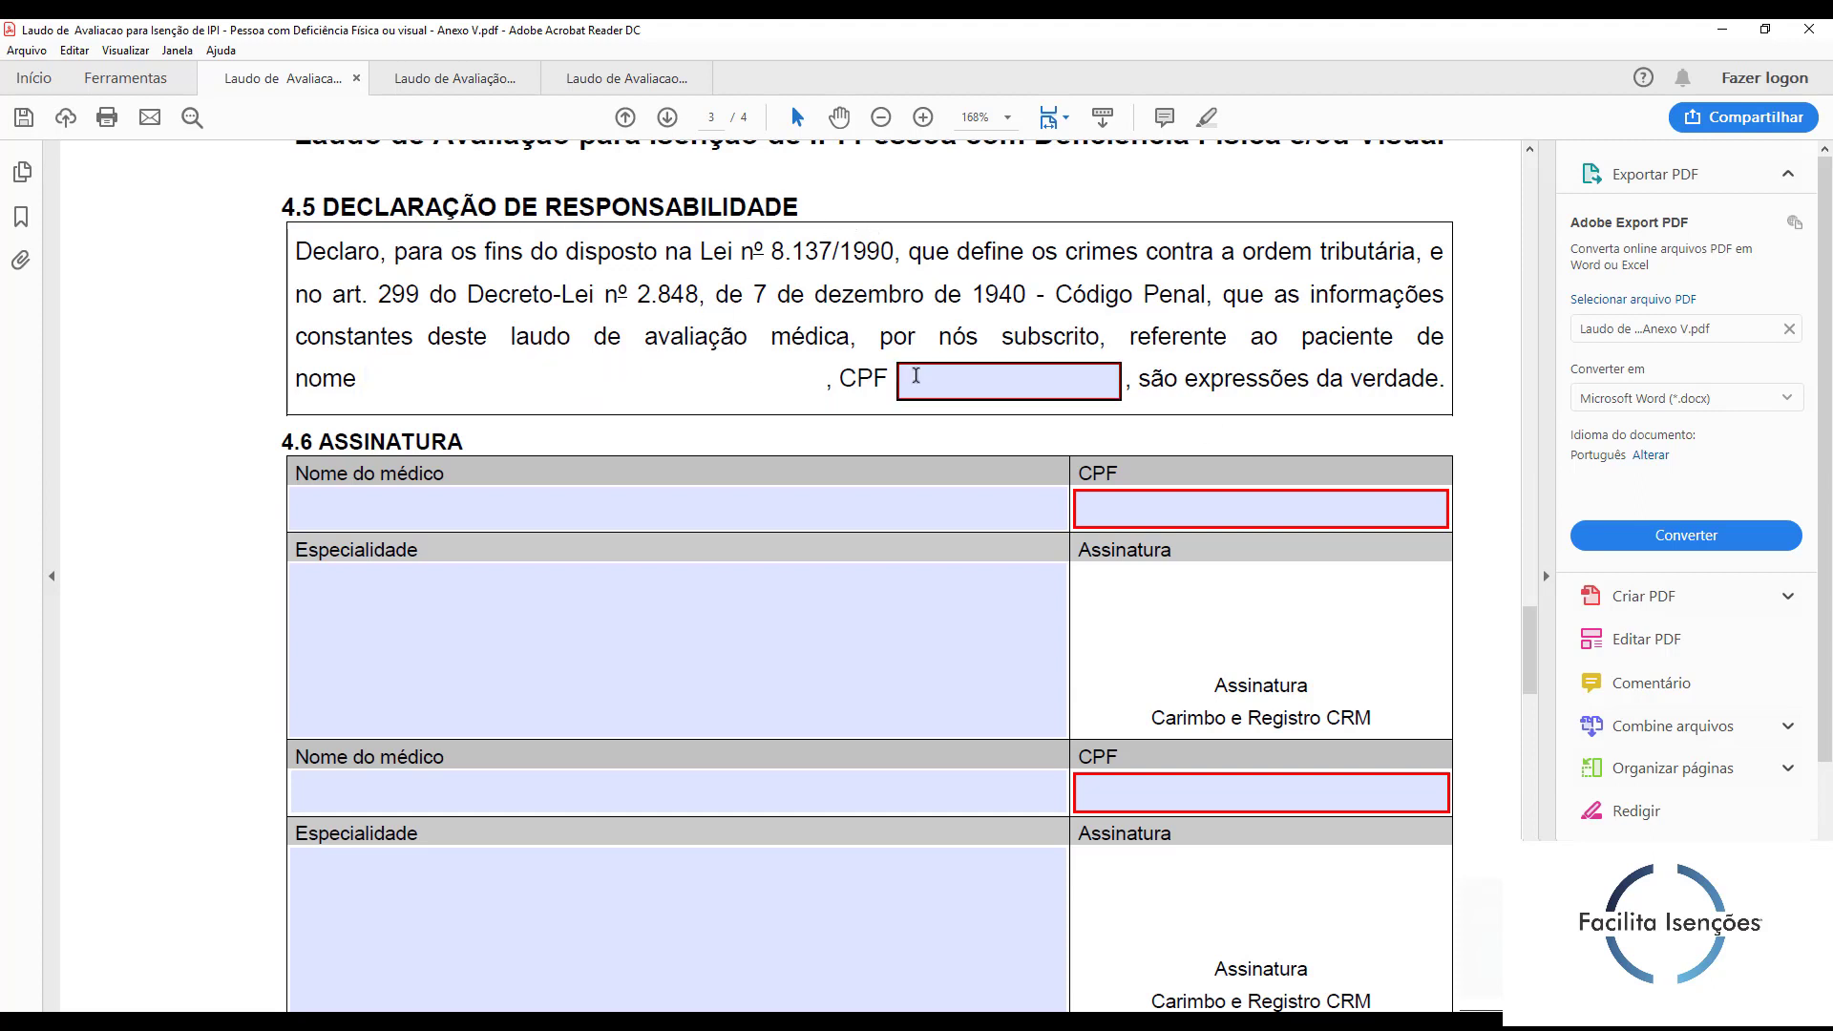
{"action": "left_click", "coordinate": [951, 376]}
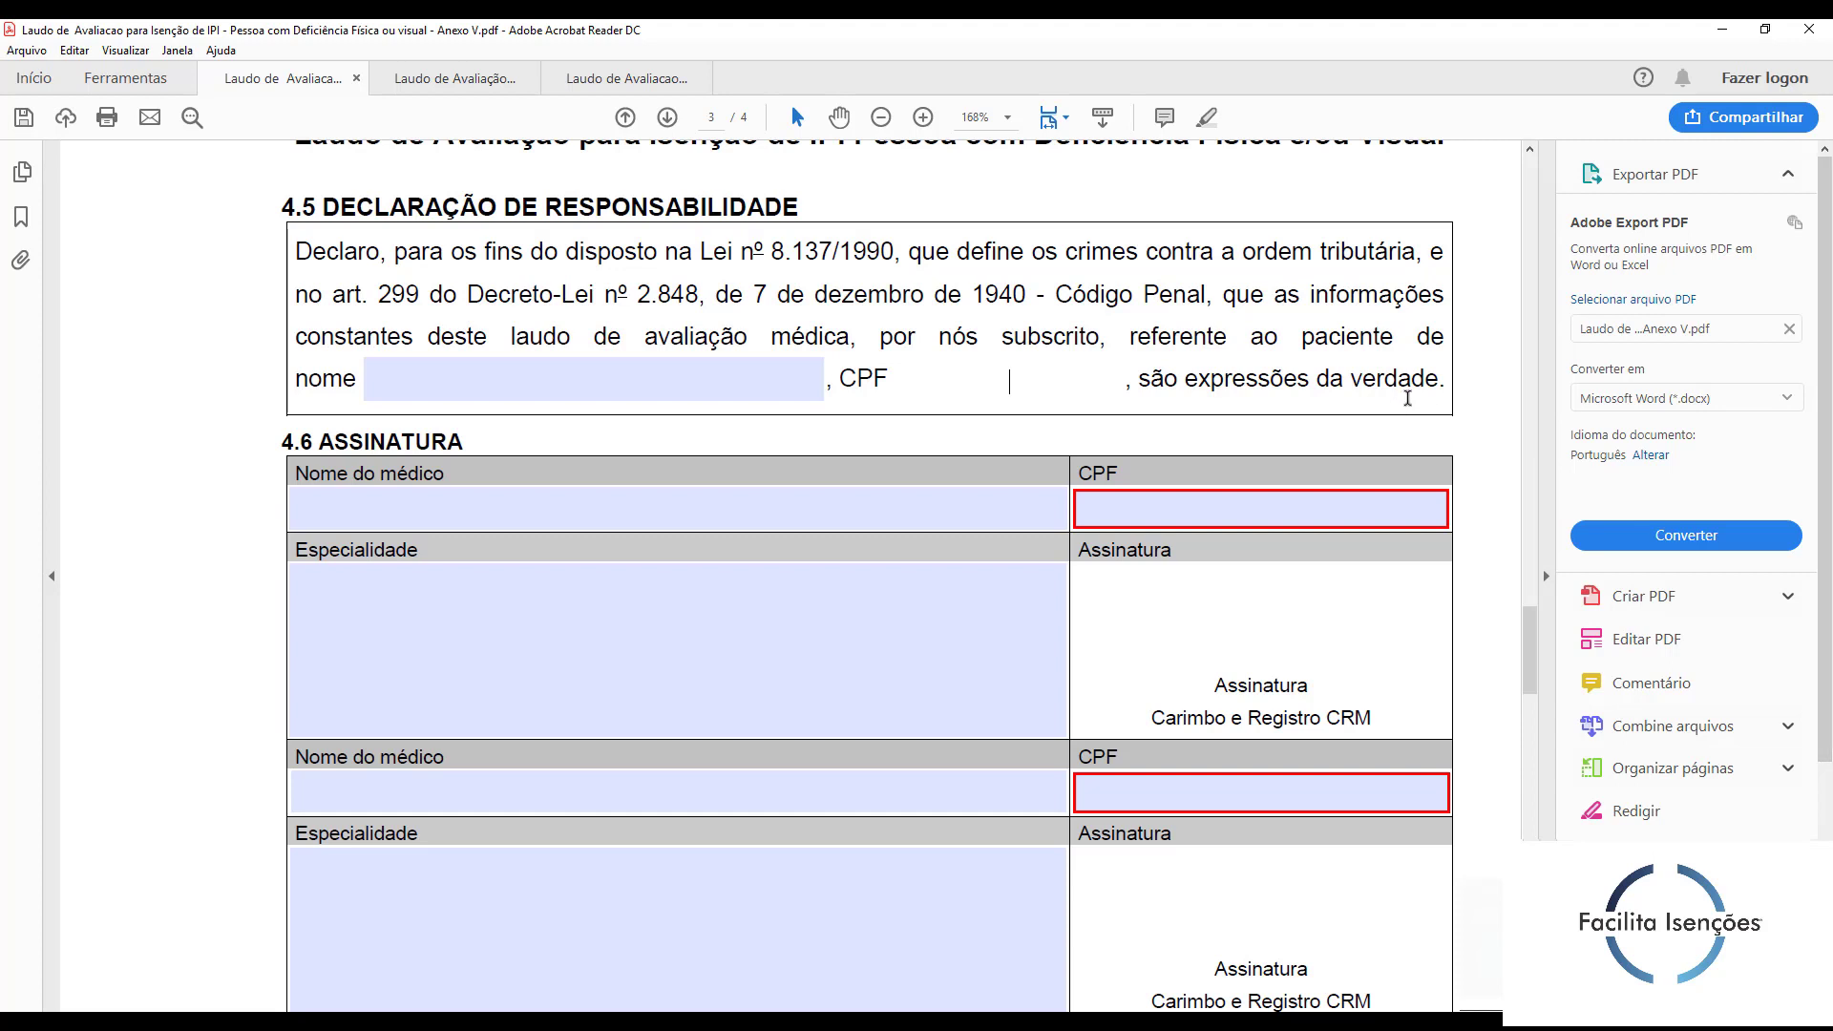
Step: Review section 4.6 Assinatura, activating the first doctor's Nome do médico and CPF fields and highlighting the CPF label
{"action": "scroll", "coordinate": [1404, 401], "scroll_direction": "down", "scroll_amount": 3}
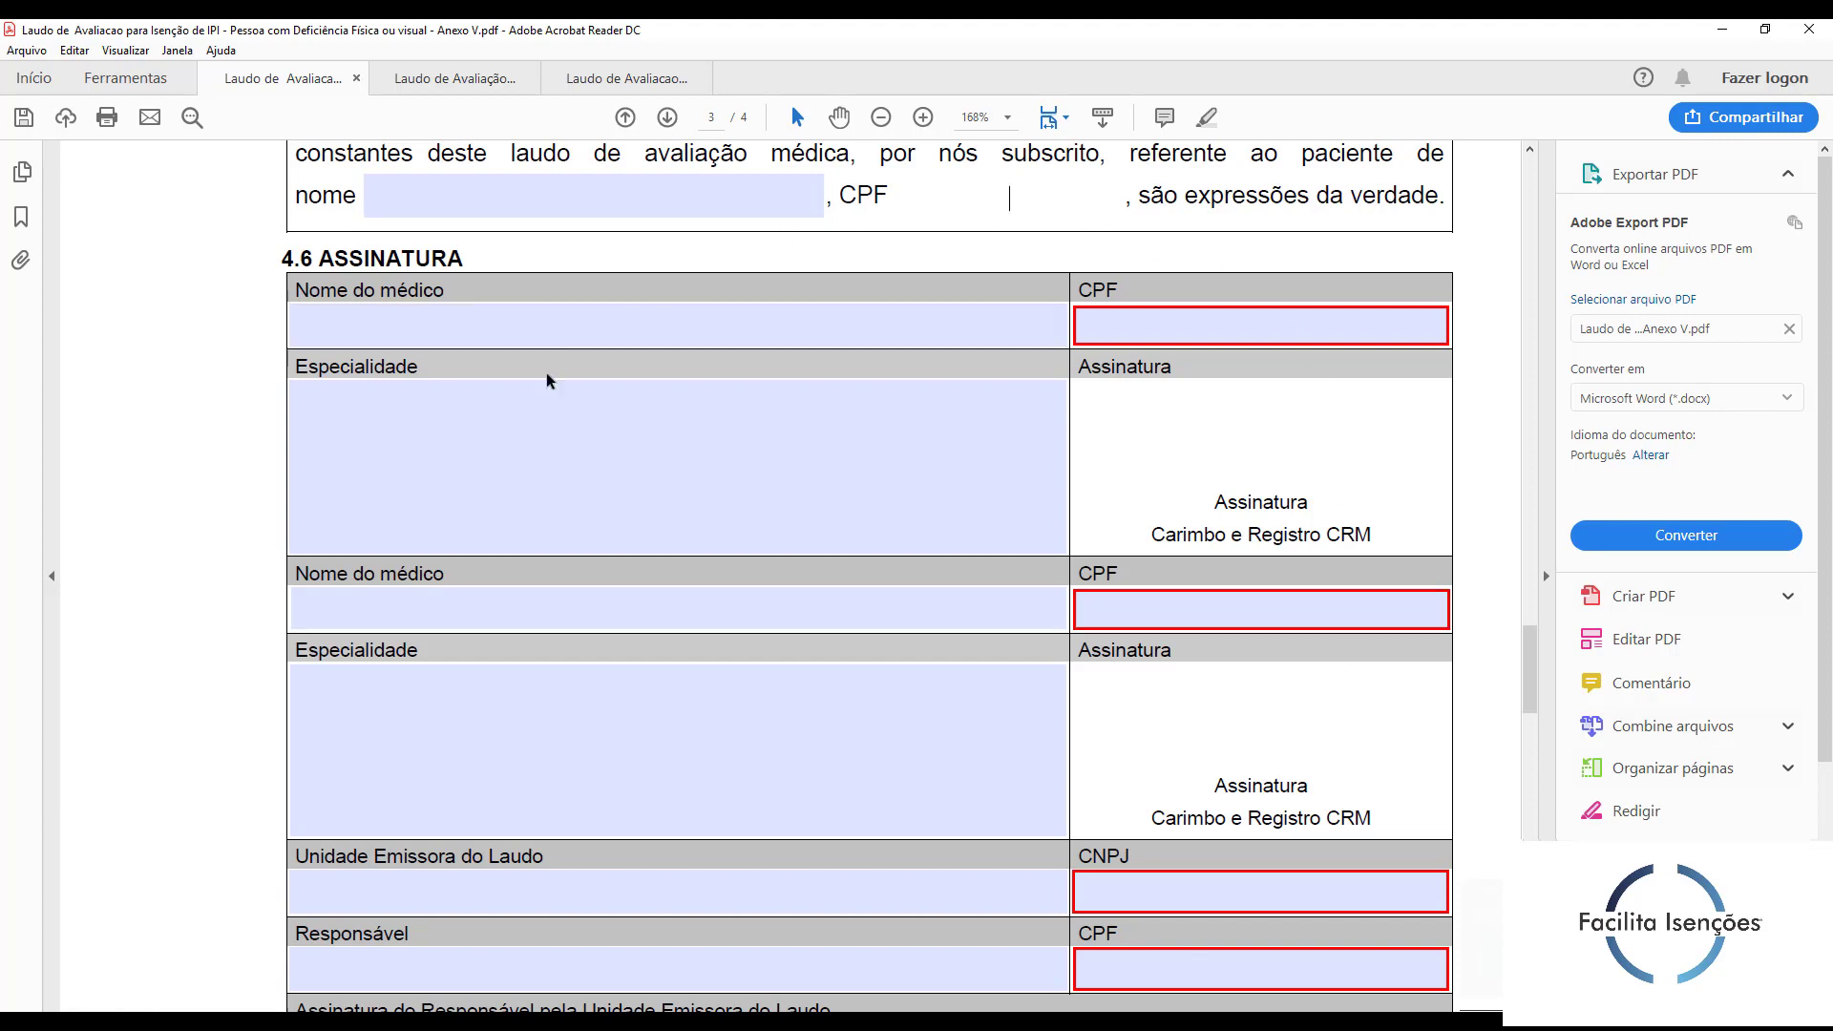
{"action": "scroll", "coordinate": [1457, 558], "scroll_direction": "down", "scroll_amount": 2}
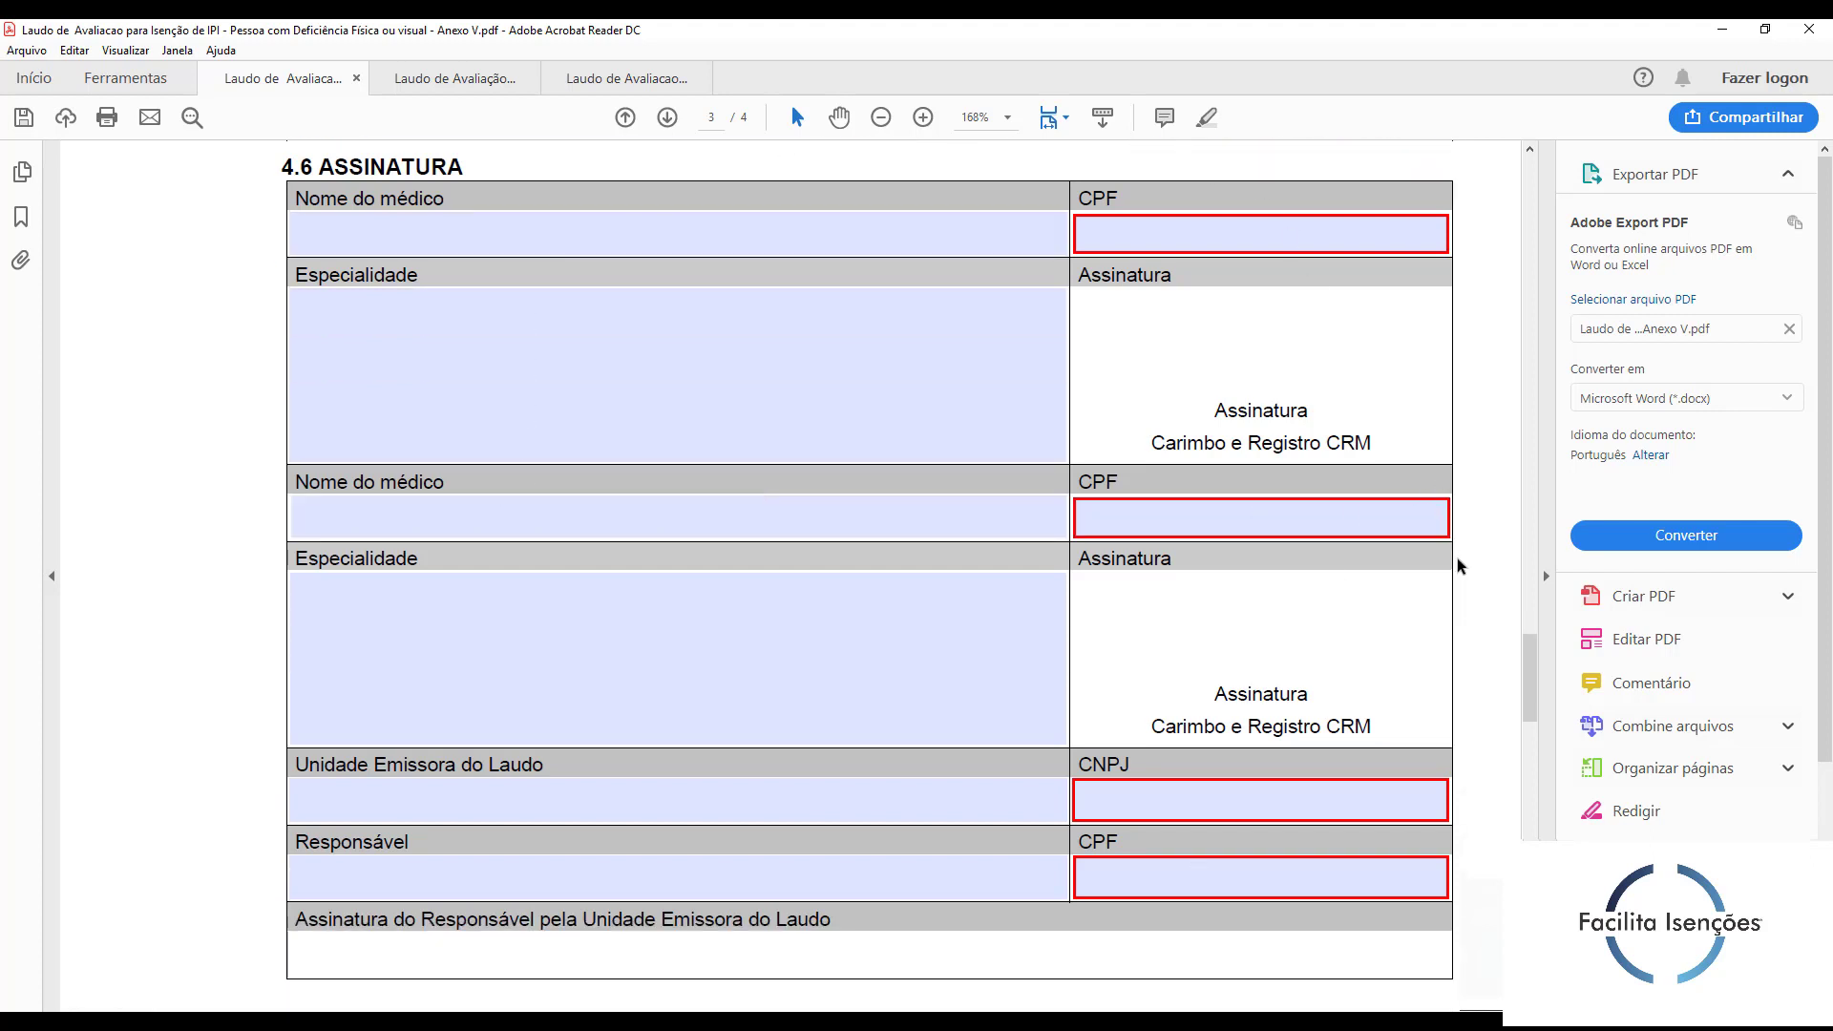
{"action": "scroll", "coordinate": [1457, 557], "scroll_direction": "up", "scroll_amount": 1}
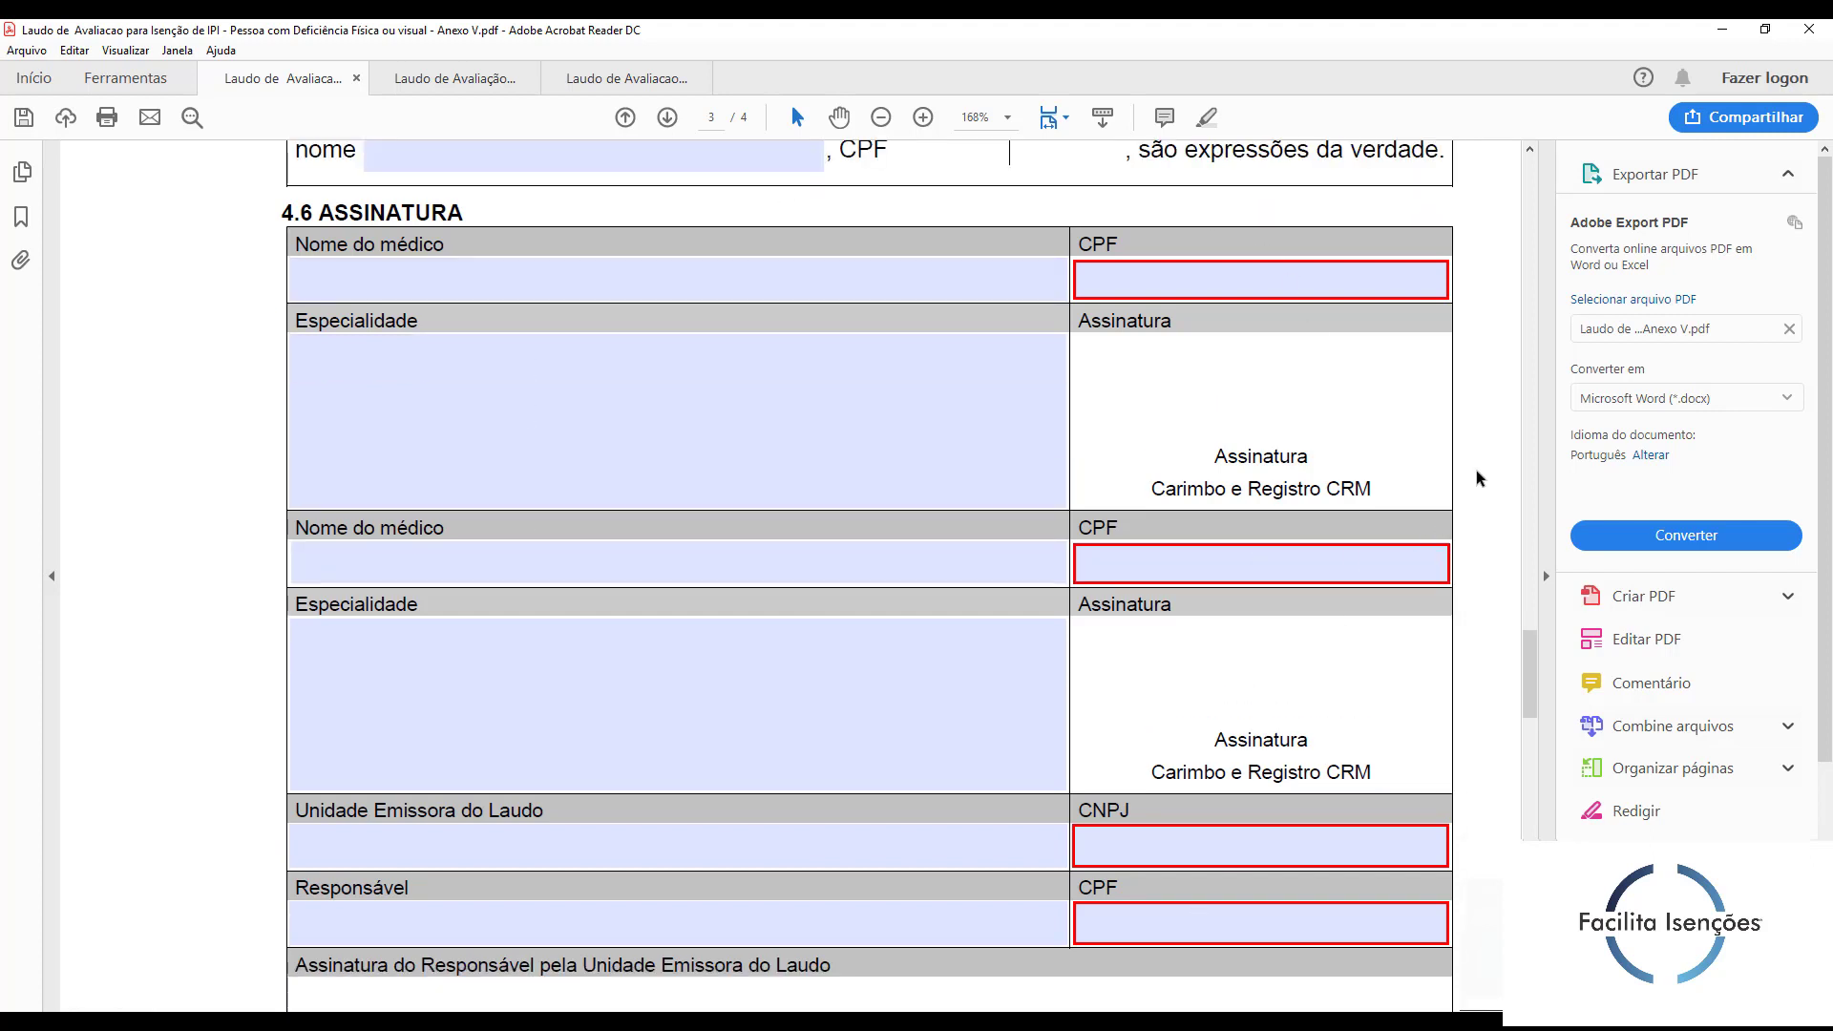
{"action": "left_click", "coordinate": [627, 279]}
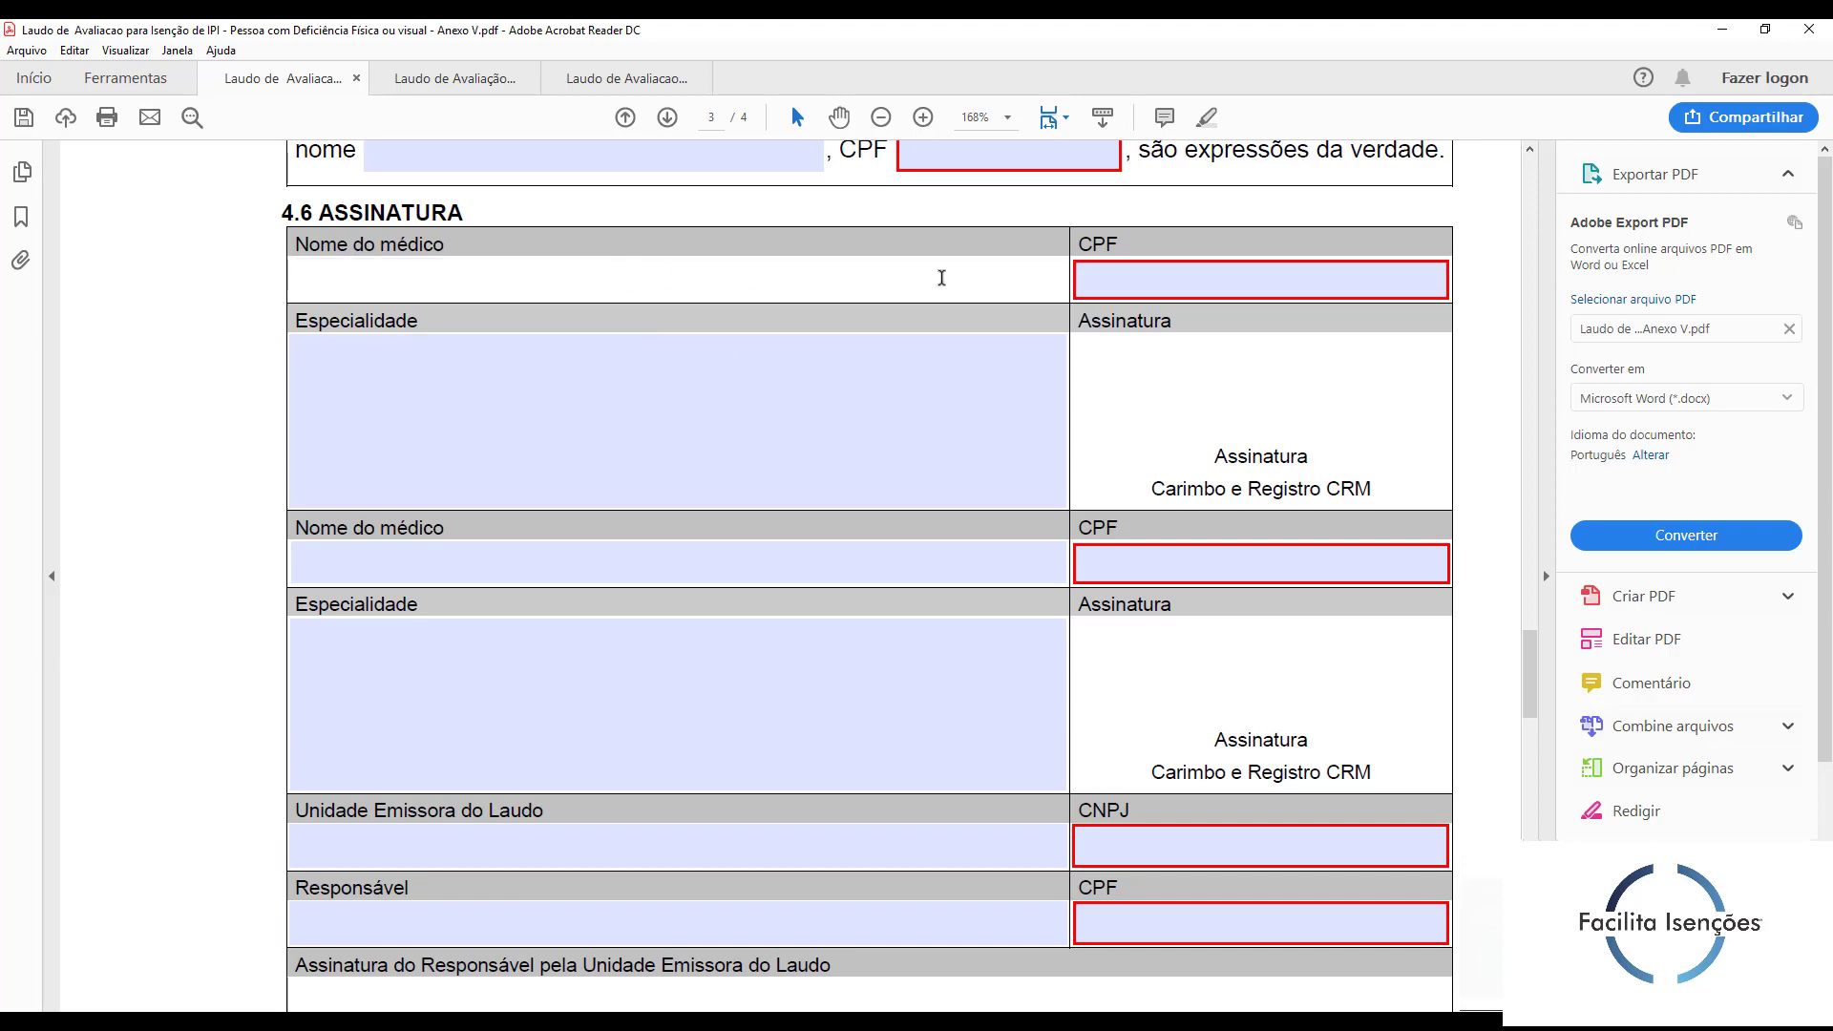
{"action": "left_click", "coordinate": [1138, 277]}
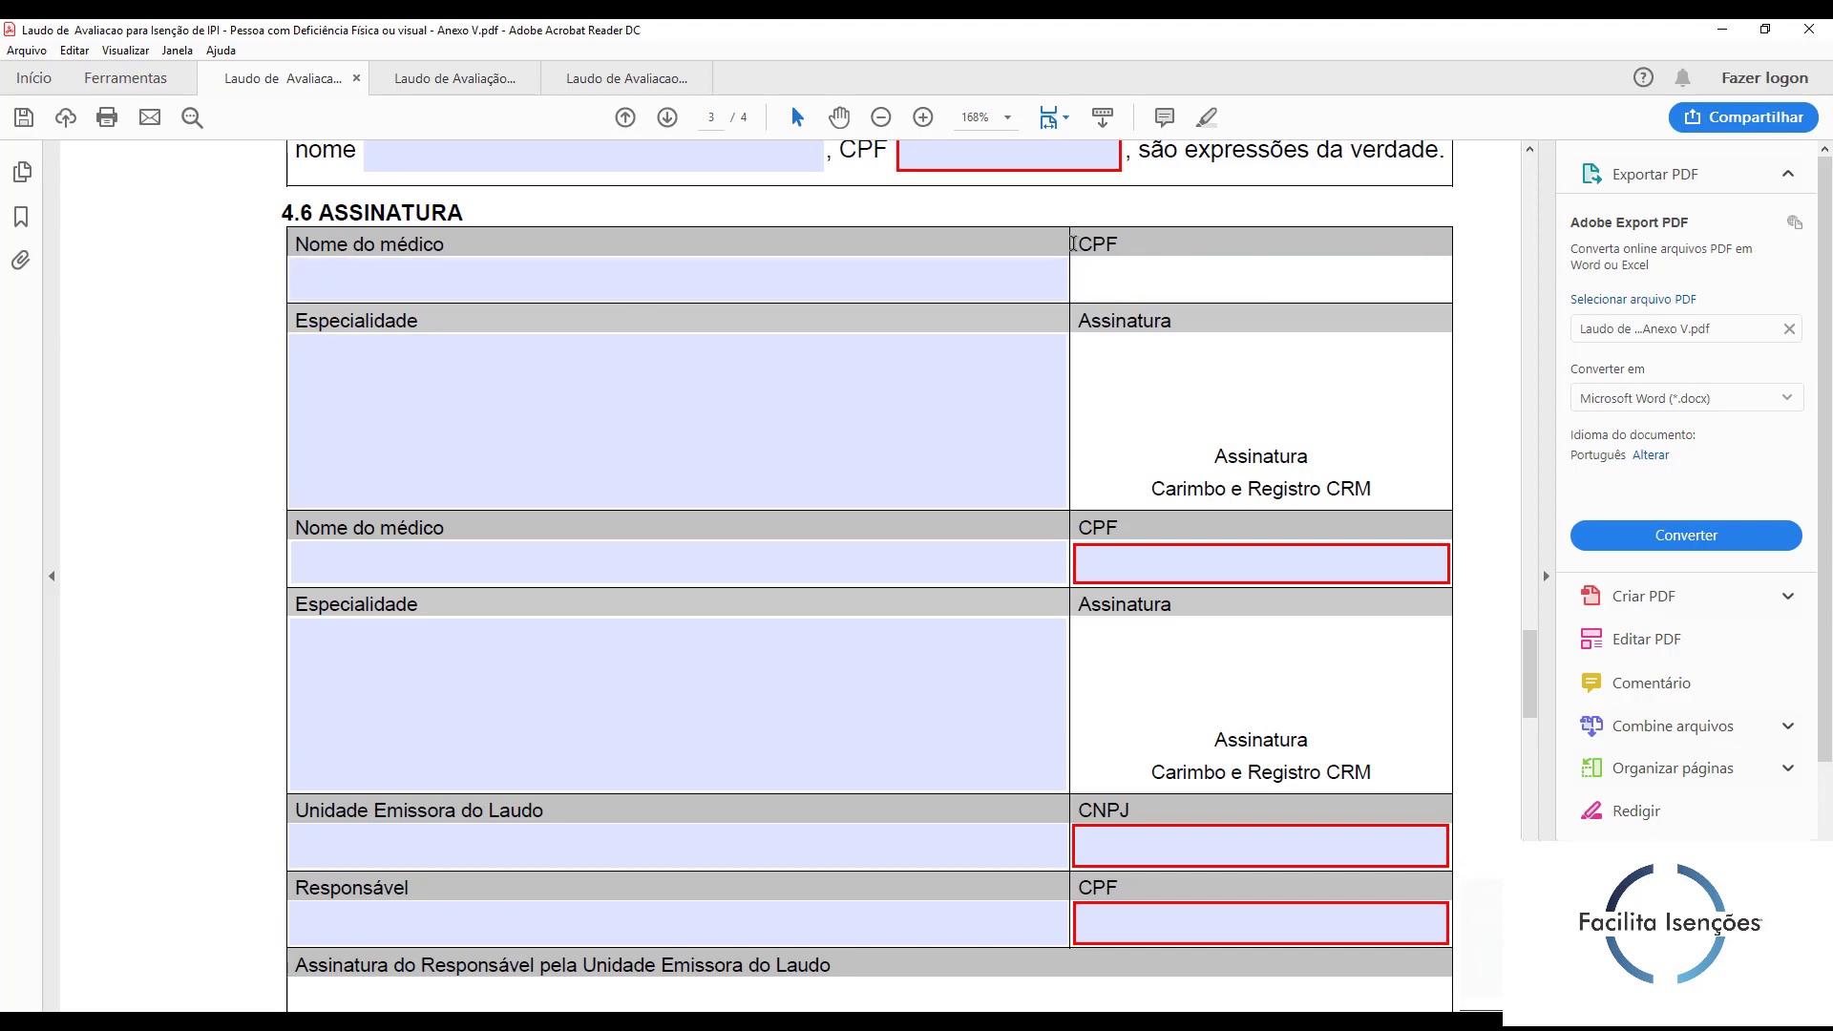
{"action": "left_click_drag", "start_coordinate": [1118, 245], "coordinate": [1077, 244]}
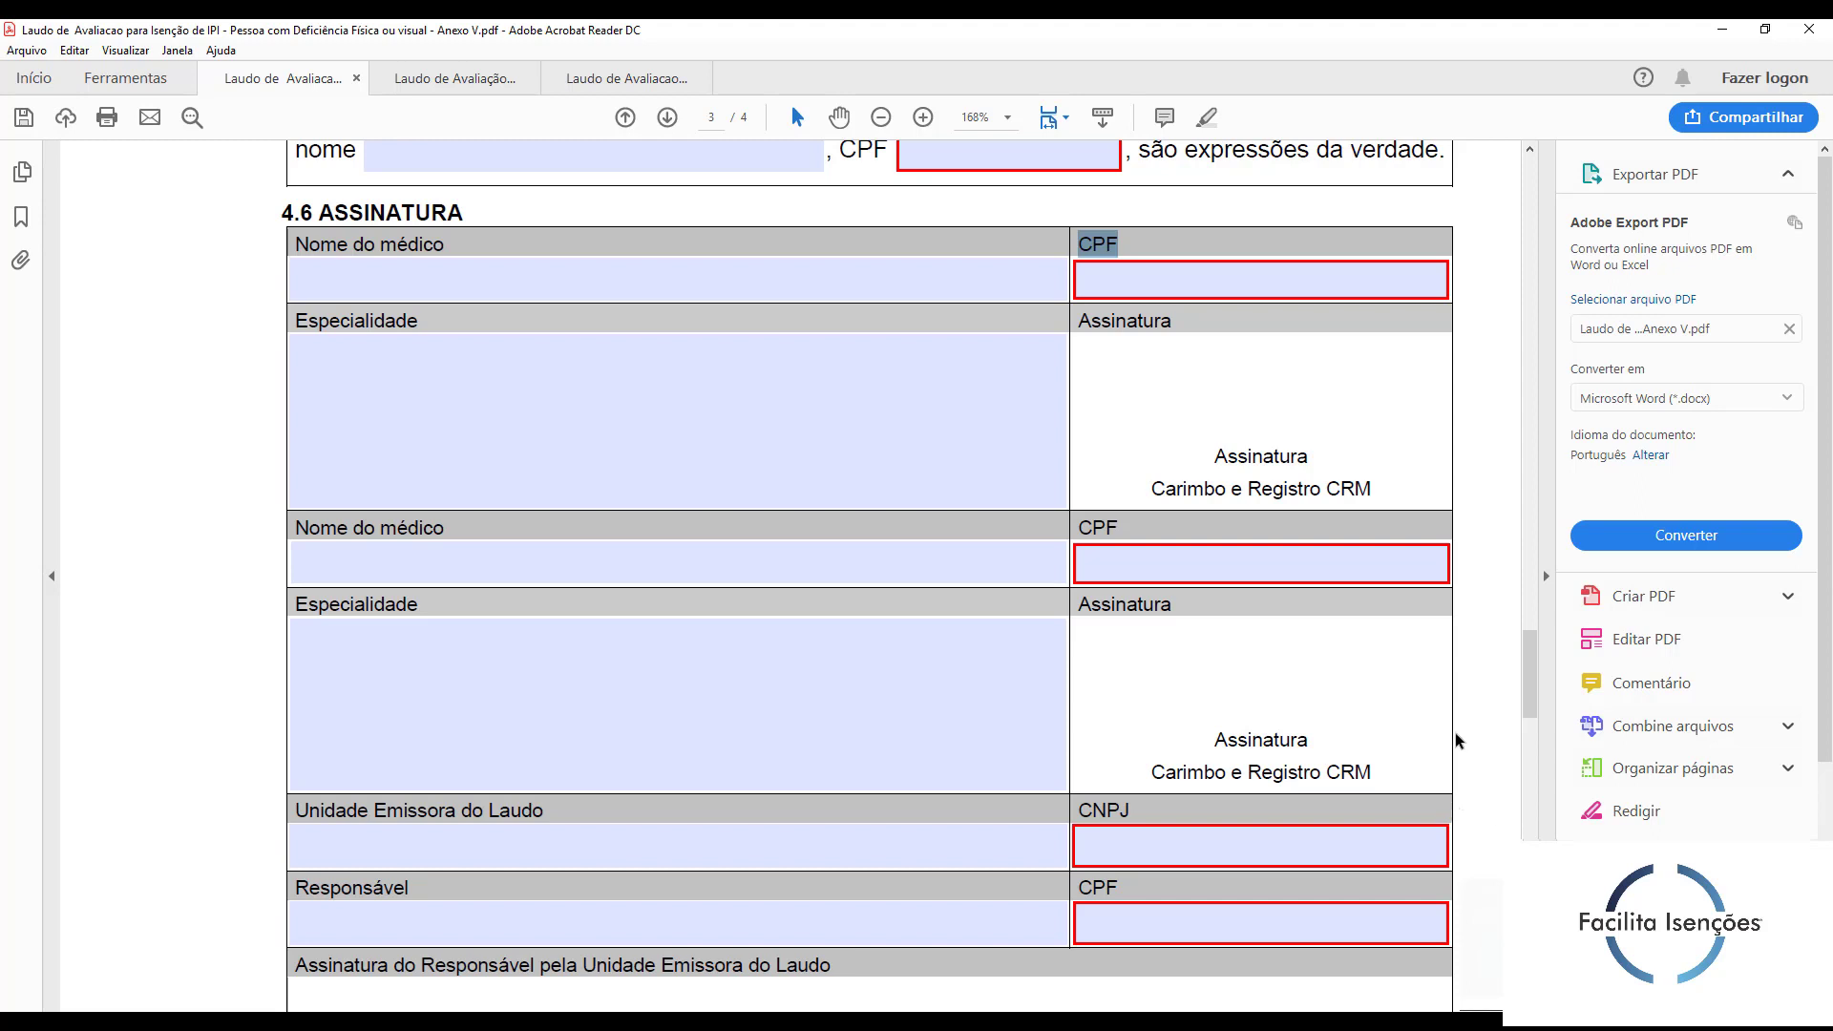
{"action": "left_click", "coordinate": [1432, 718]}
Step: Examine the first doctor's Especialidade field and the area for the signature, stamp and CRM registration in section 4.6
{"action": "left_click", "coordinate": [569, 438]}
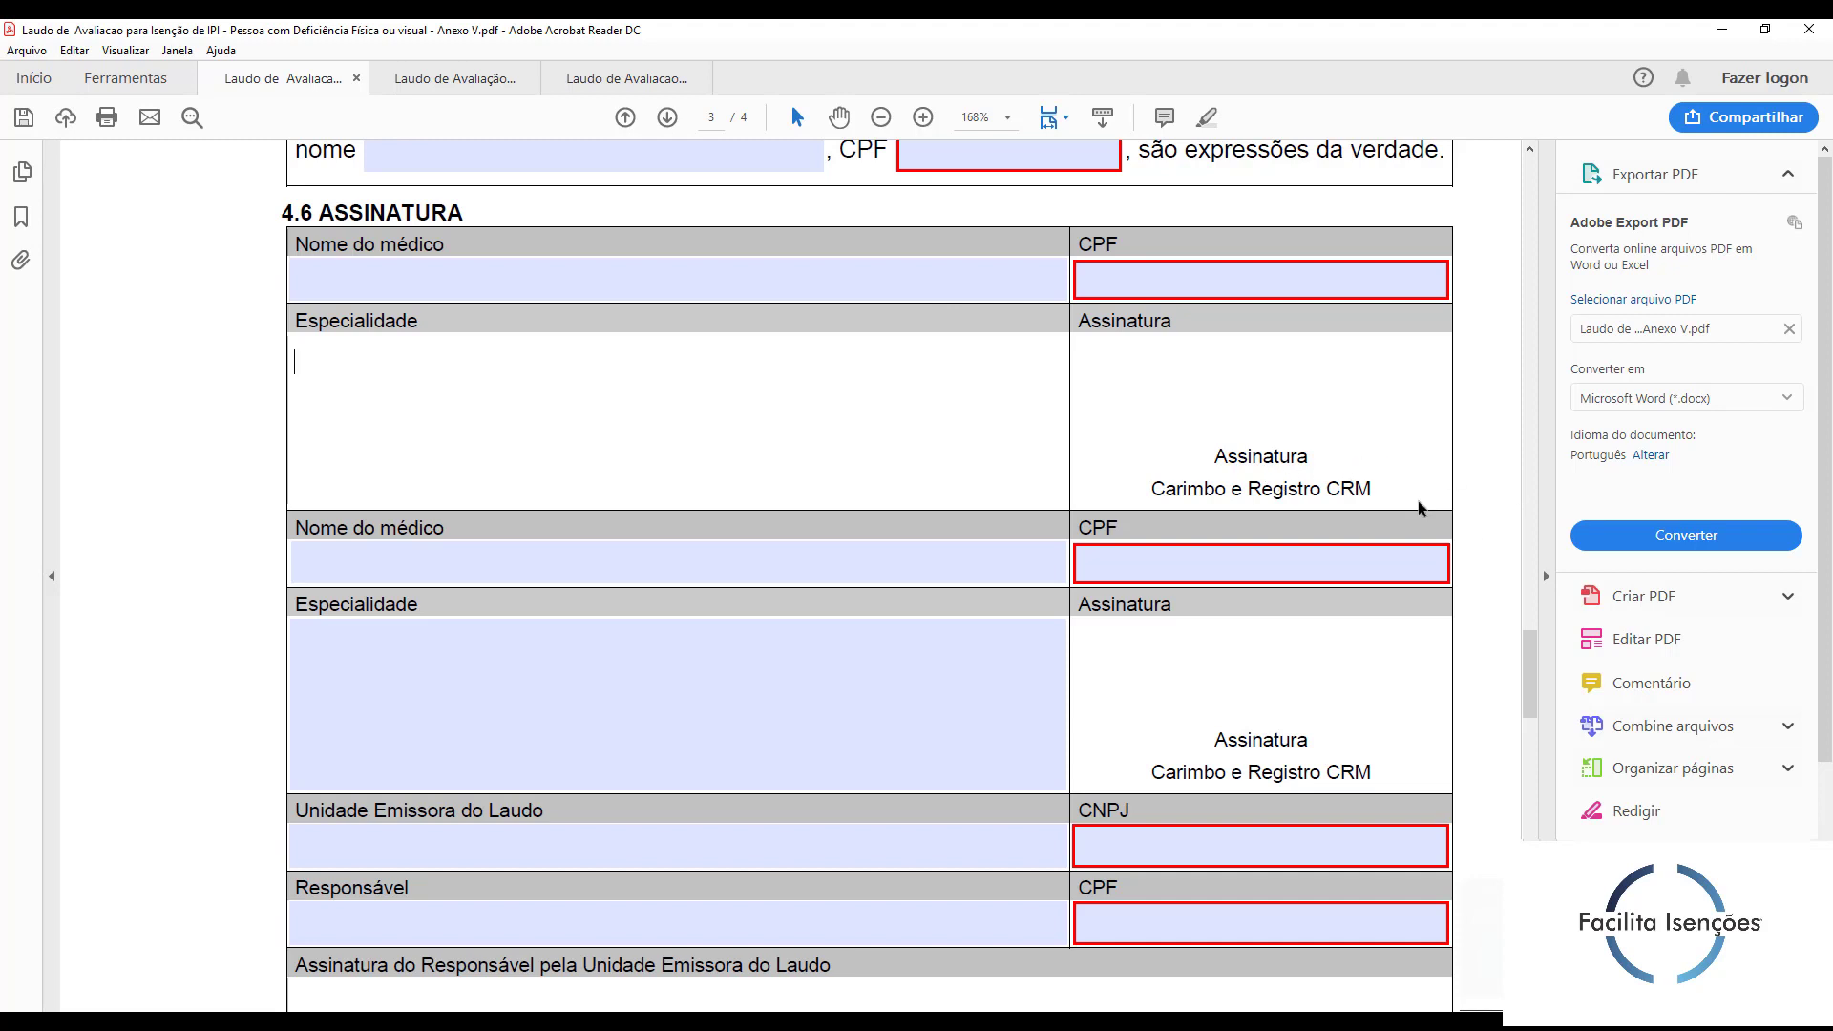
{"action": "left_click_drag", "start_coordinate": [1377, 491], "coordinate": [1171, 438]}
{"action": "left_click", "coordinate": [1309, 381]}
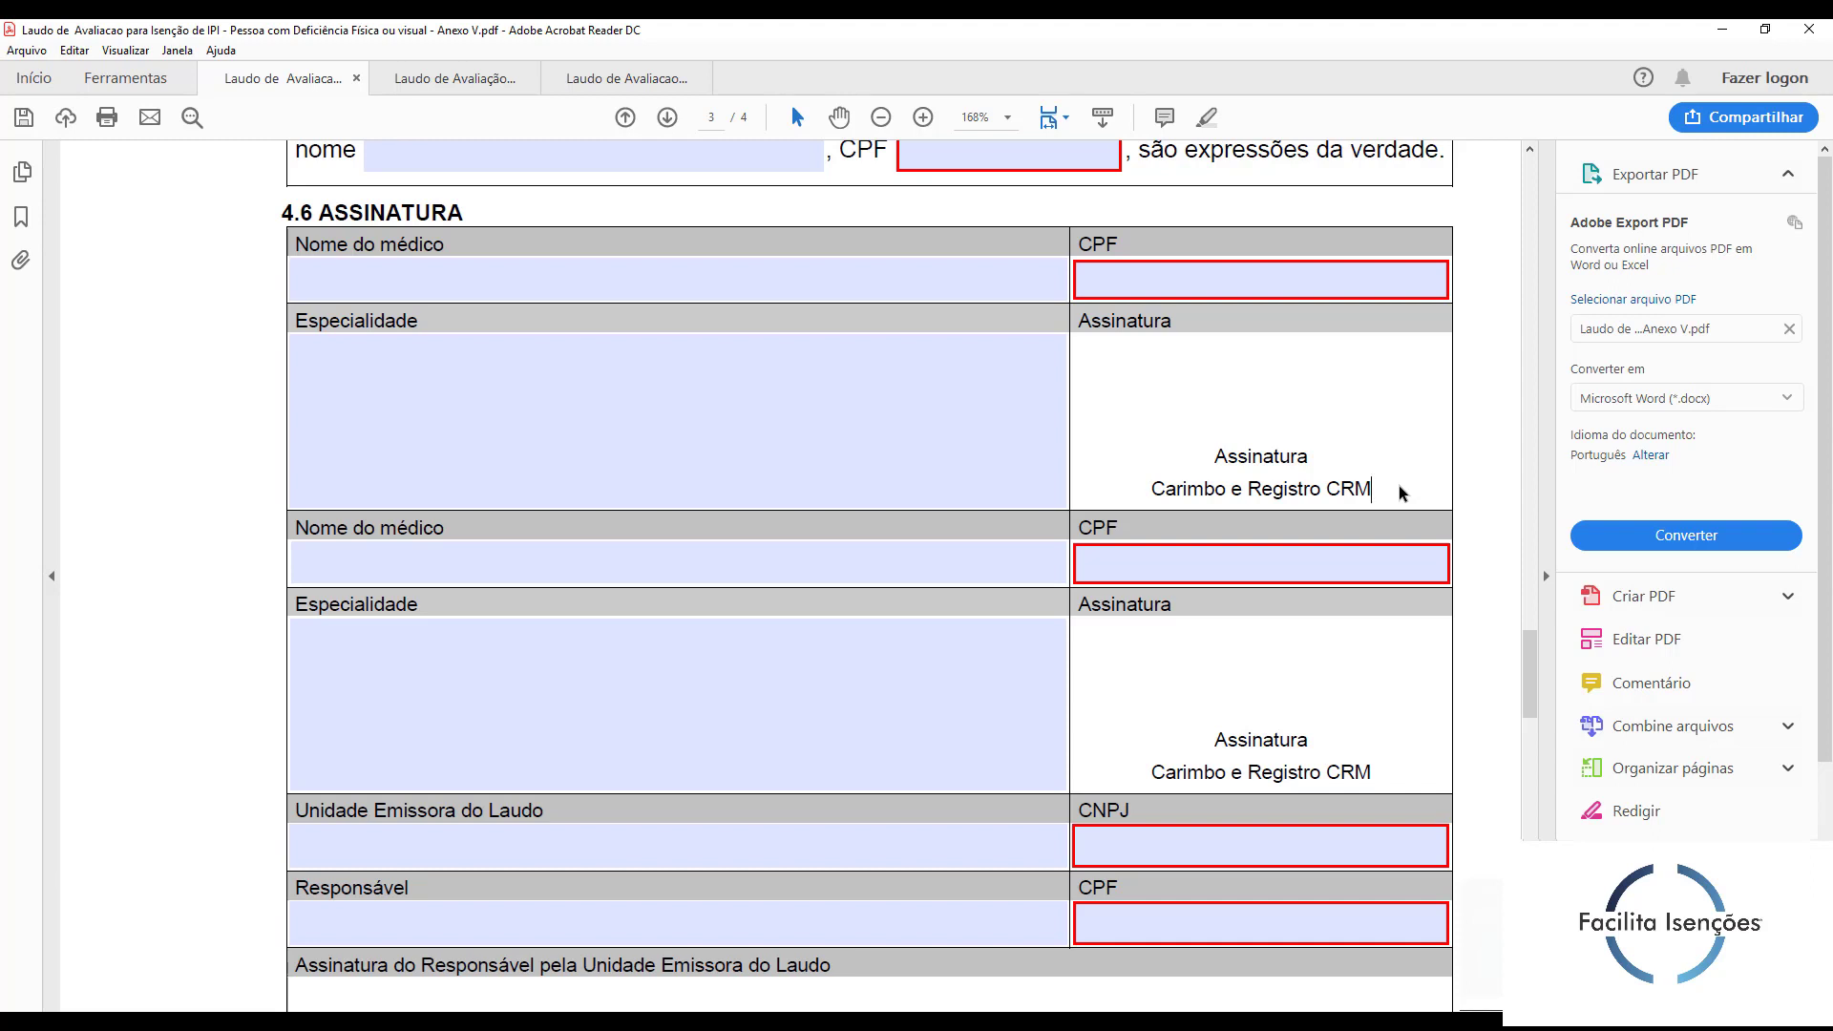
{"action": "scroll", "coordinate": [1399, 485], "scroll_direction": "down", "scroll_amount": 1}
{"action": "left_click", "coordinate": [460, 448]}
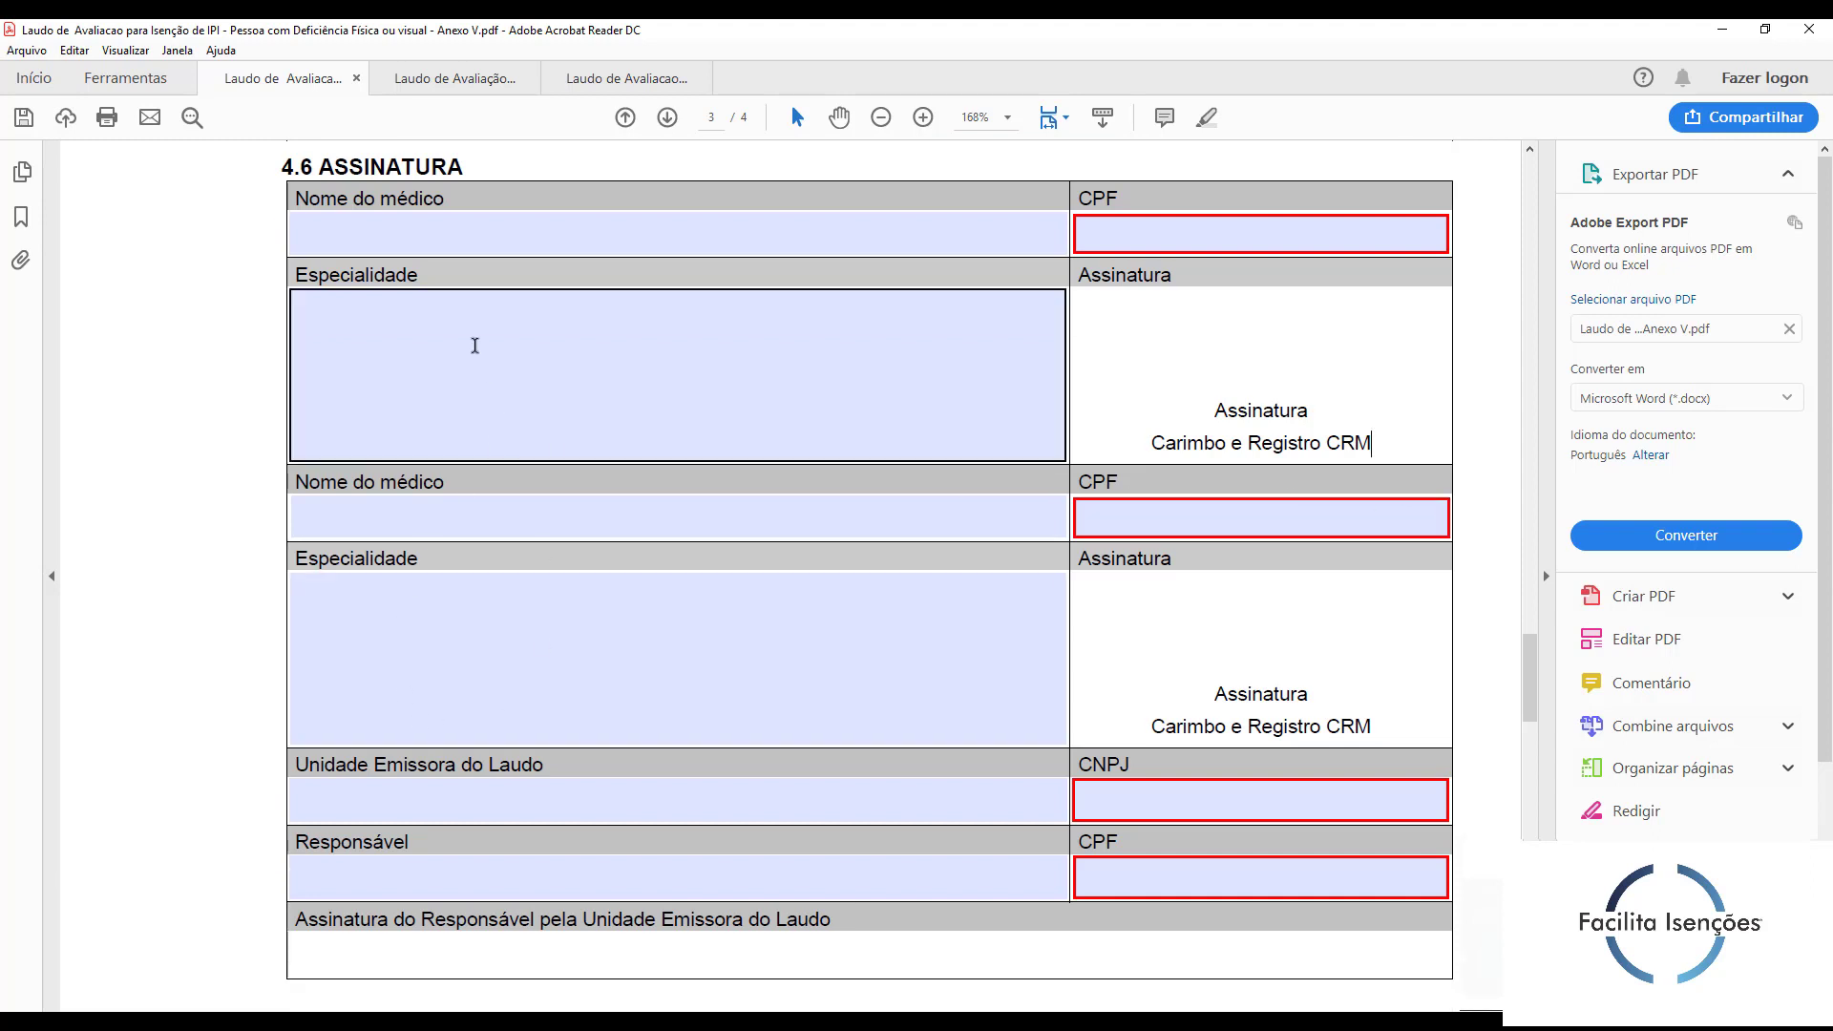
{"action": "left_click", "coordinate": [1407, 533]}
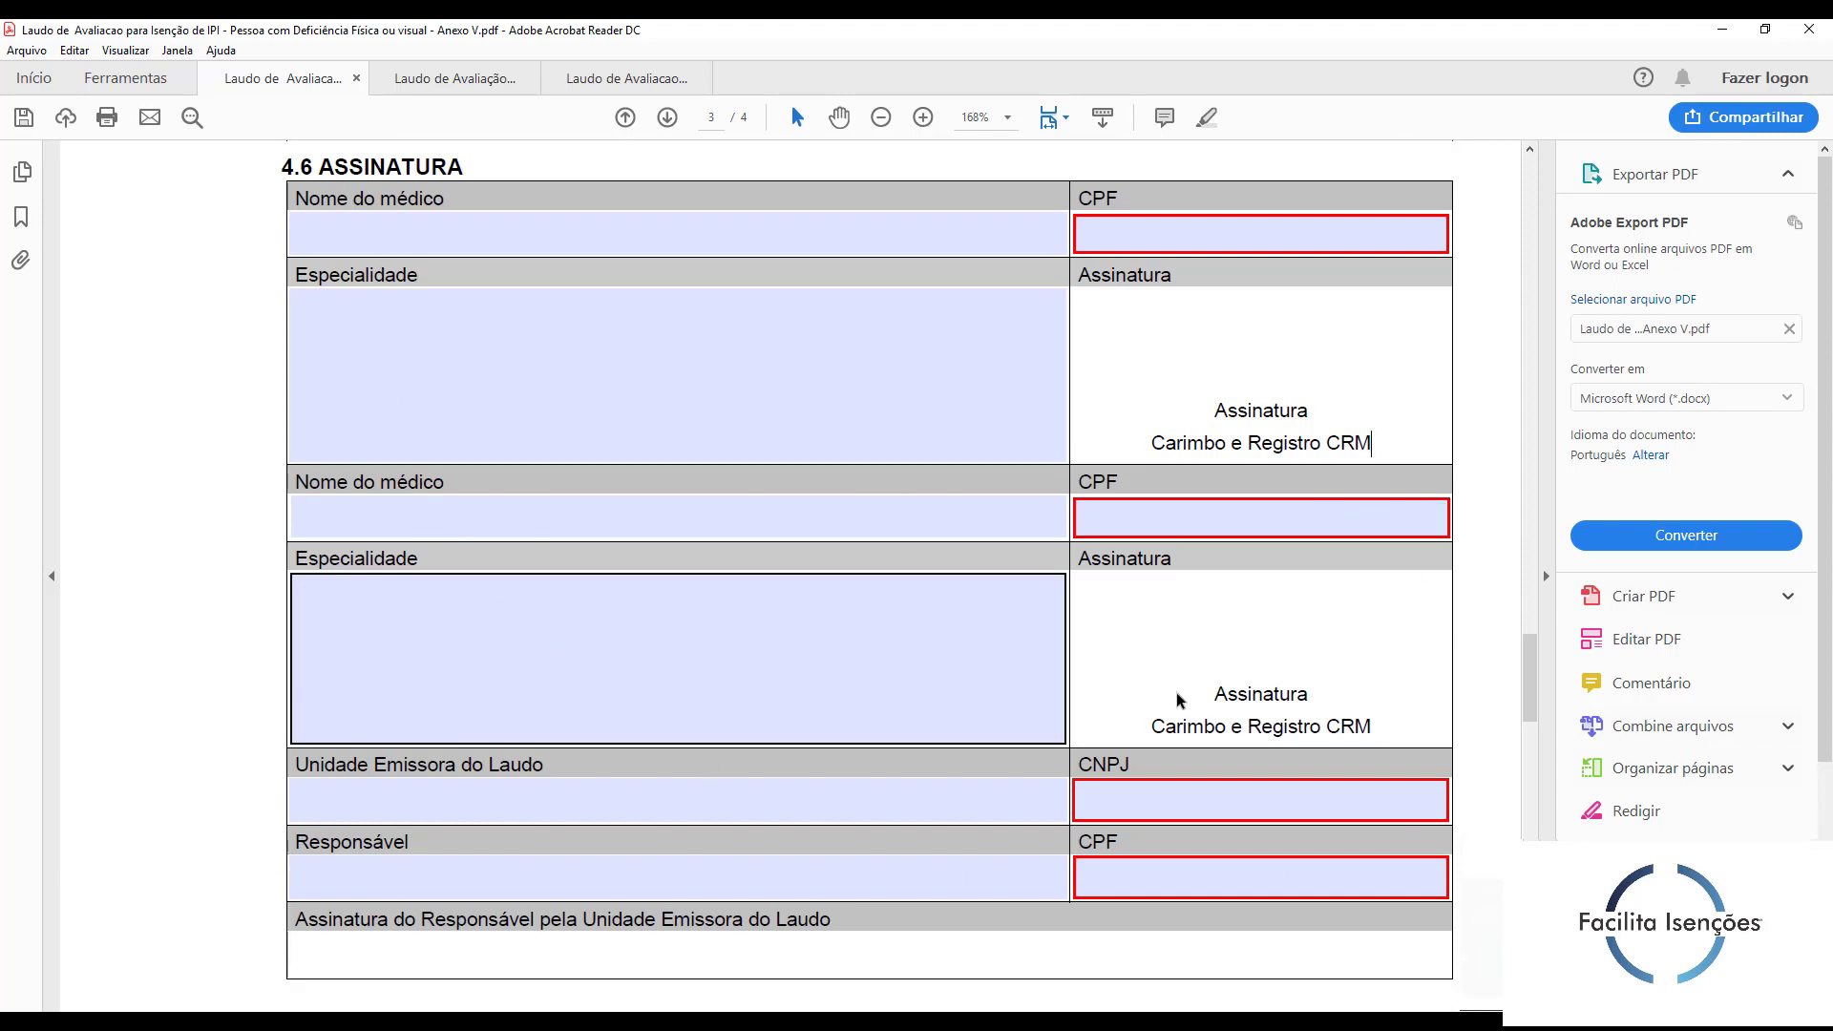
Step: Review the issuing unit block of section 4.6, activating Unidade Emissora do Laudo, Responsável and the responsible person's CPF field
{"action": "scroll", "coordinate": [866, 654], "scroll_direction": "down", "scroll_amount": 1}
{"action": "left_click", "coordinate": [866, 655]}
{"action": "scroll", "coordinate": [866, 655], "scroll_direction": "down", "scroll_amount": 2}
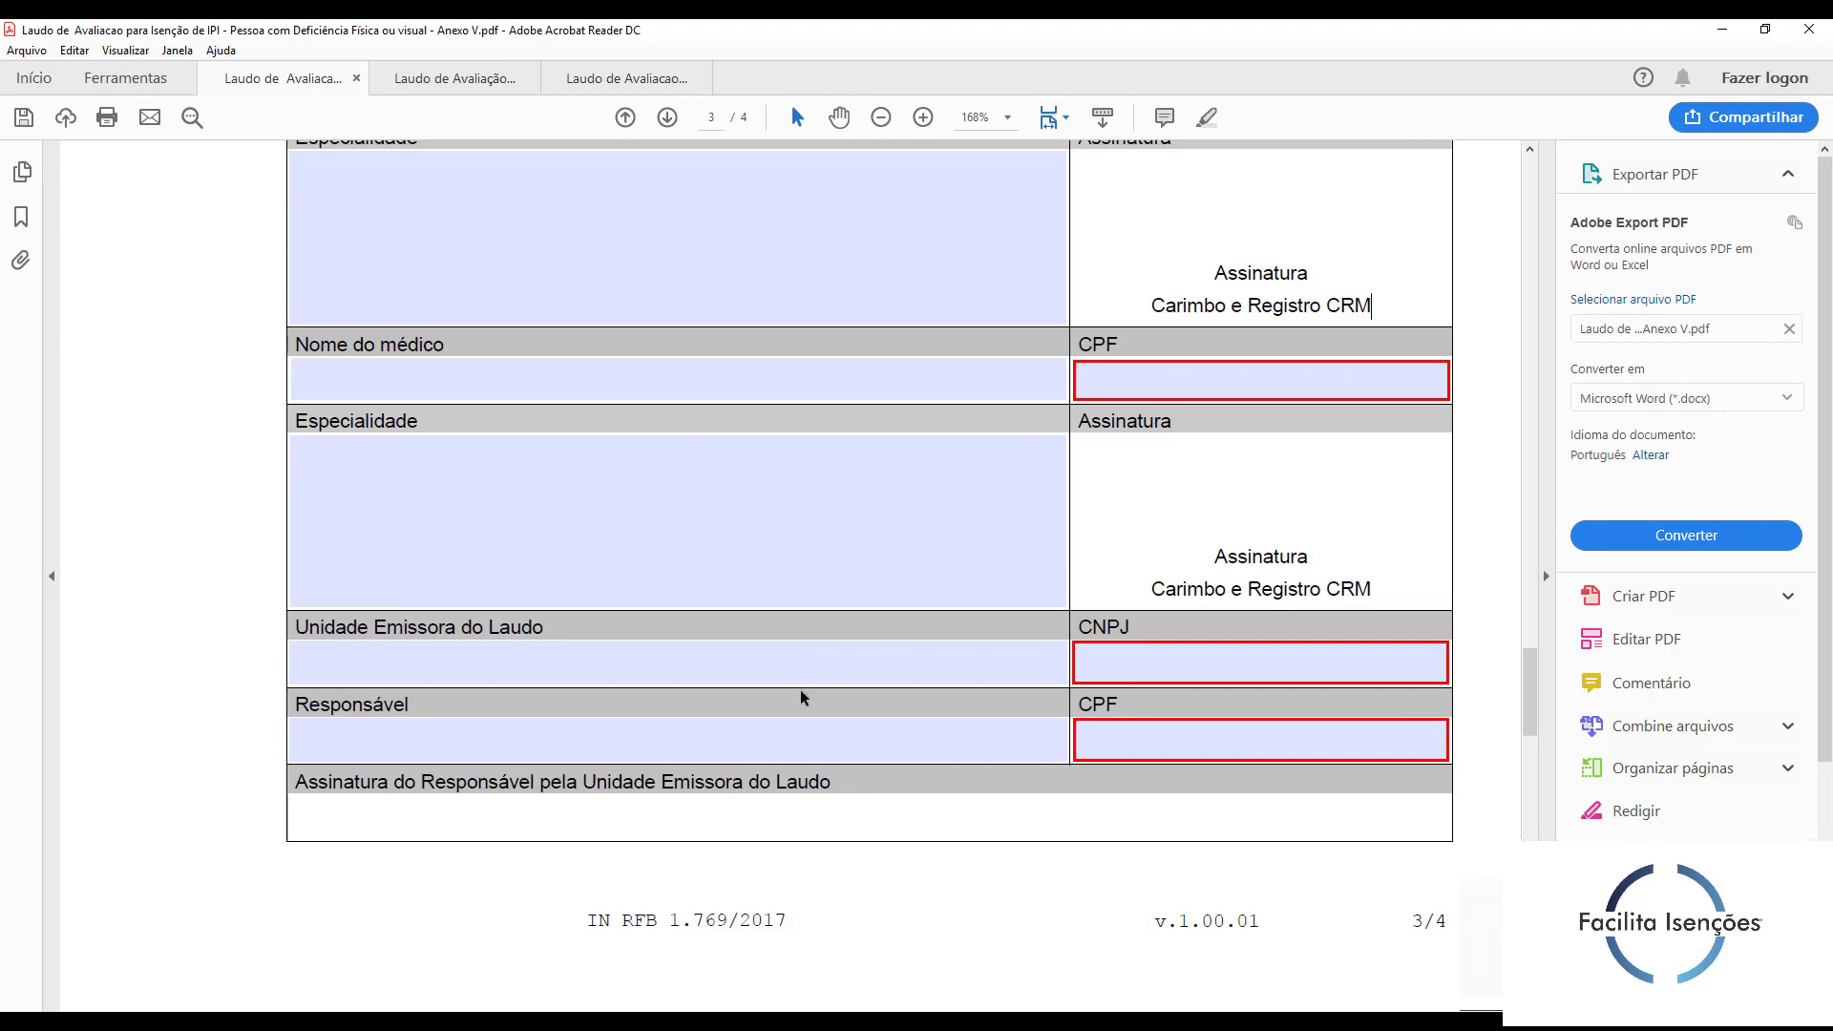
{"action": "left_click", "coordinate": [682, 657]}
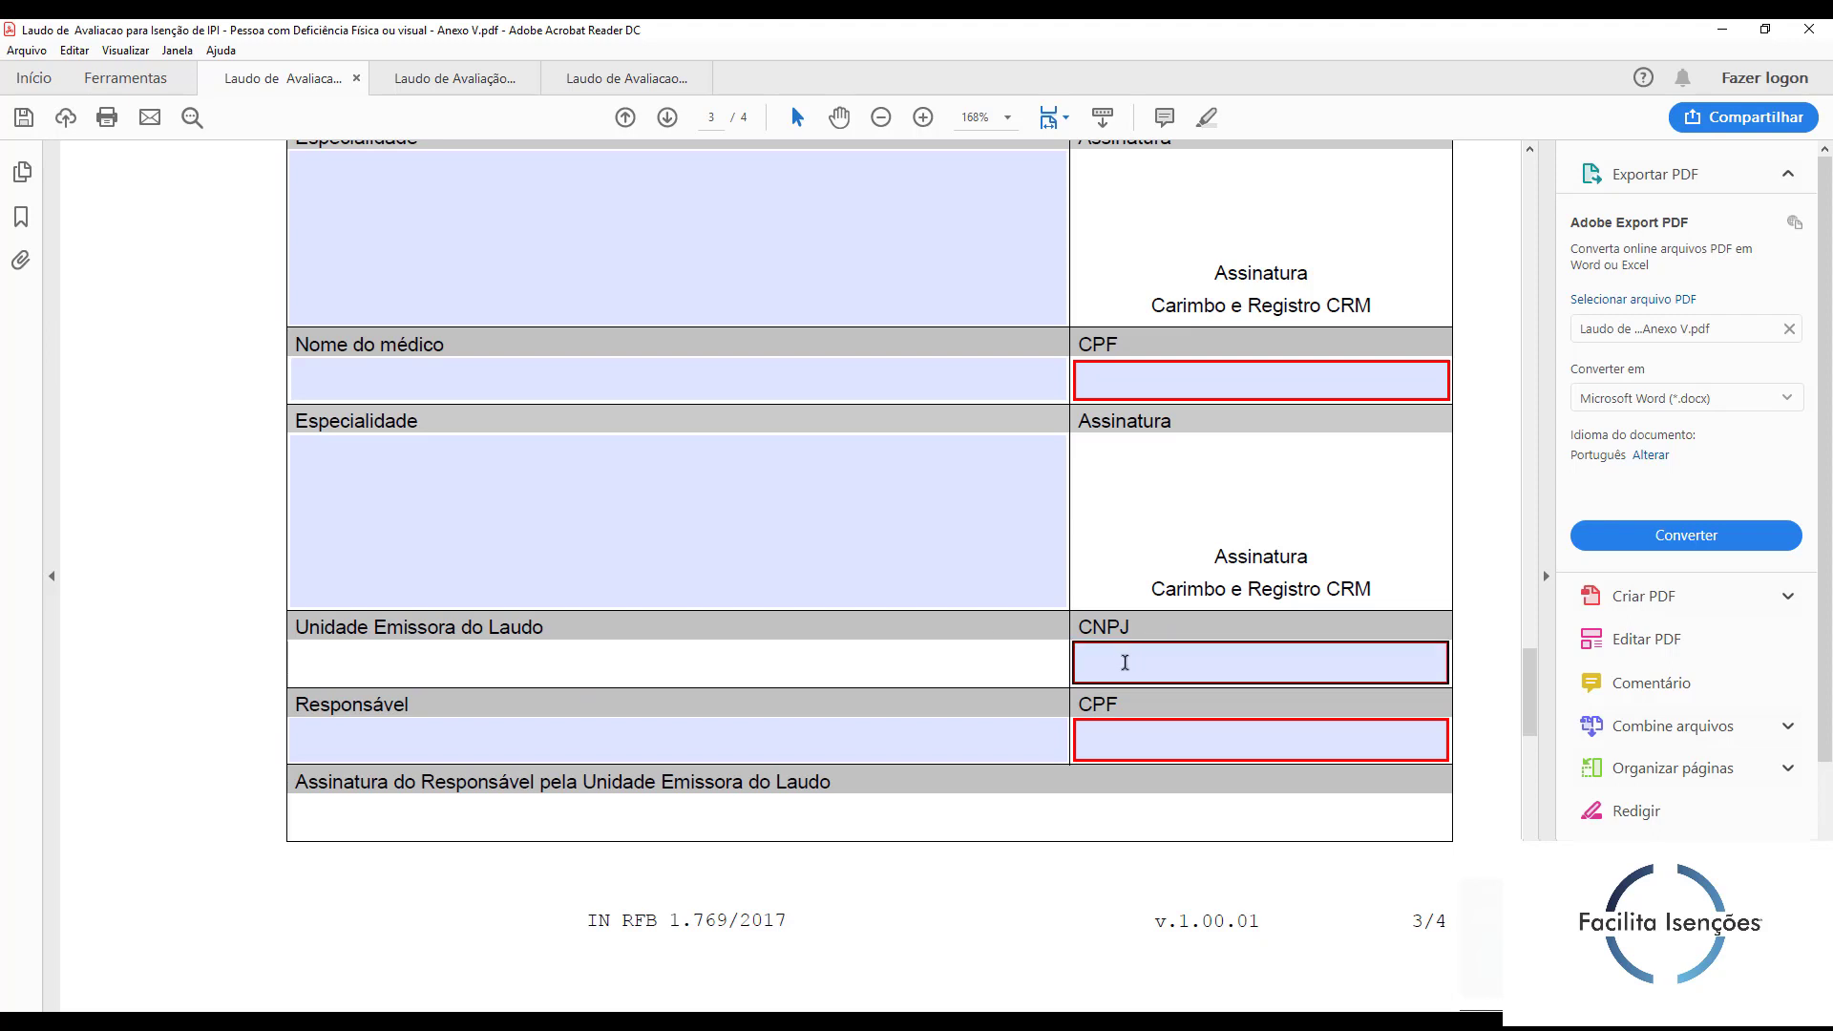
{"action": "left_click", "coordinate": [474, 749]}
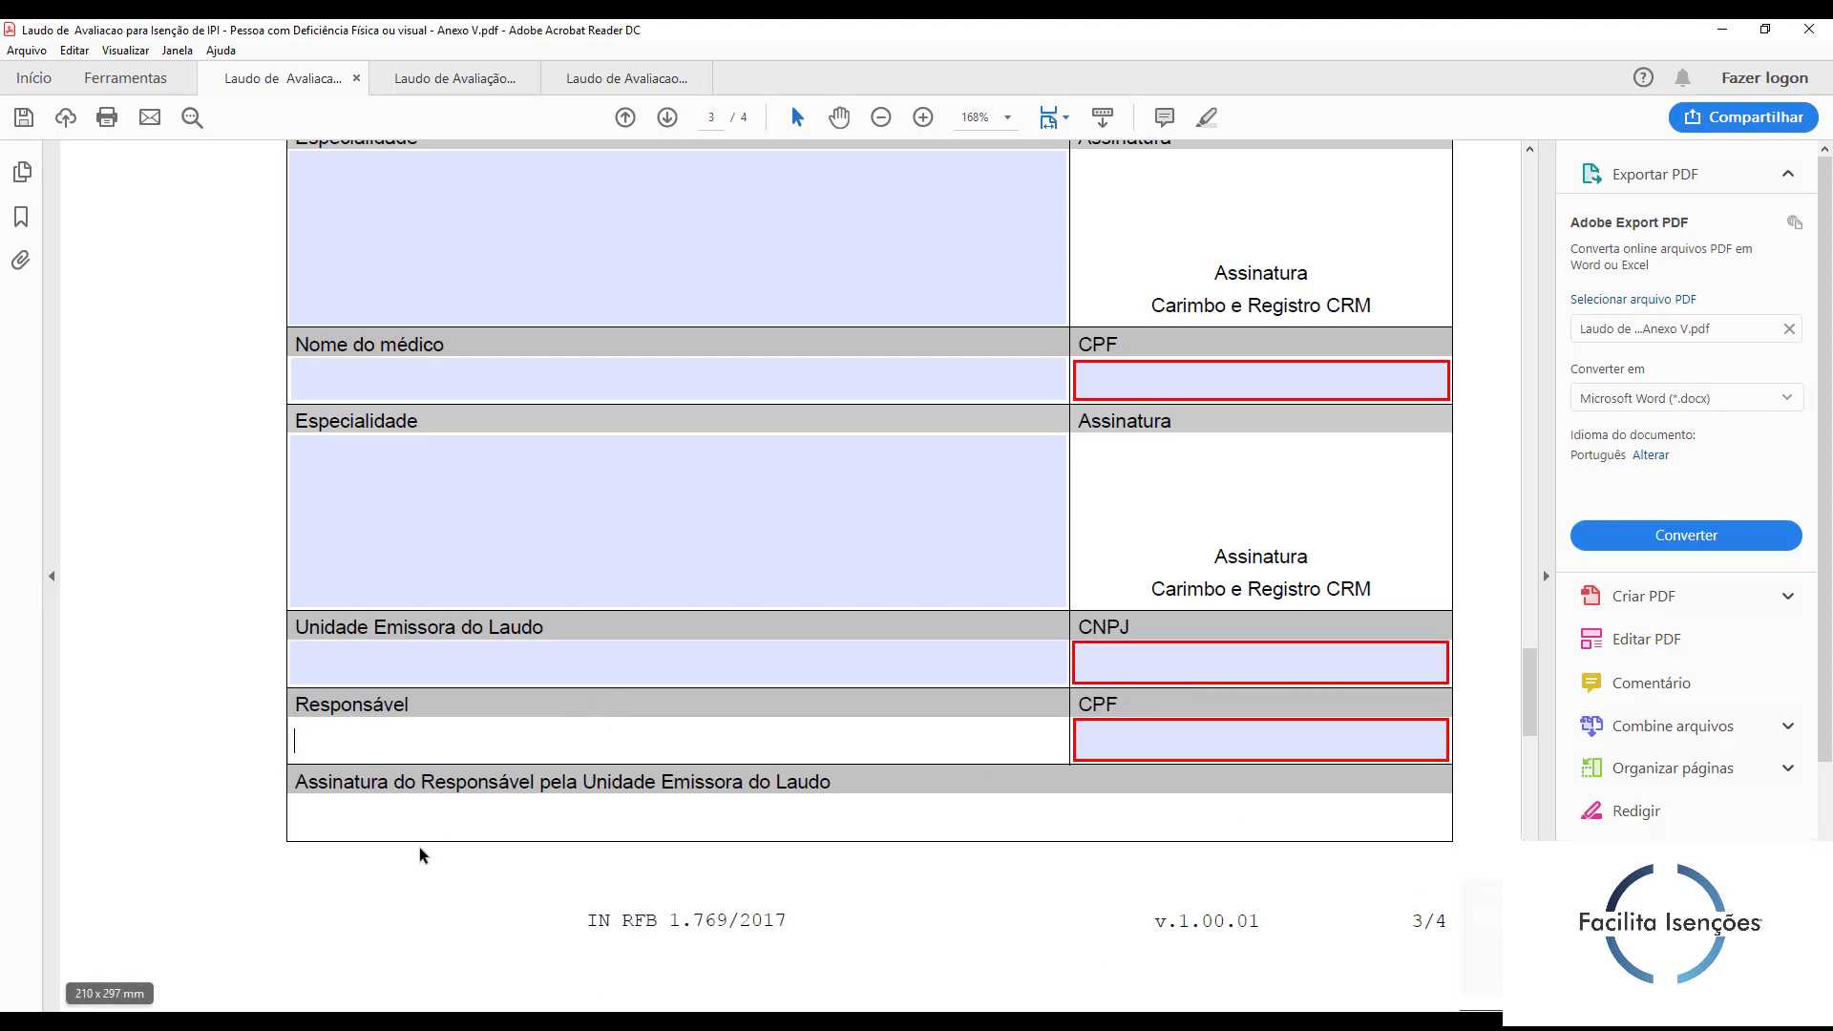
{"action": "left_click", "coordinate": [1129, 740]}
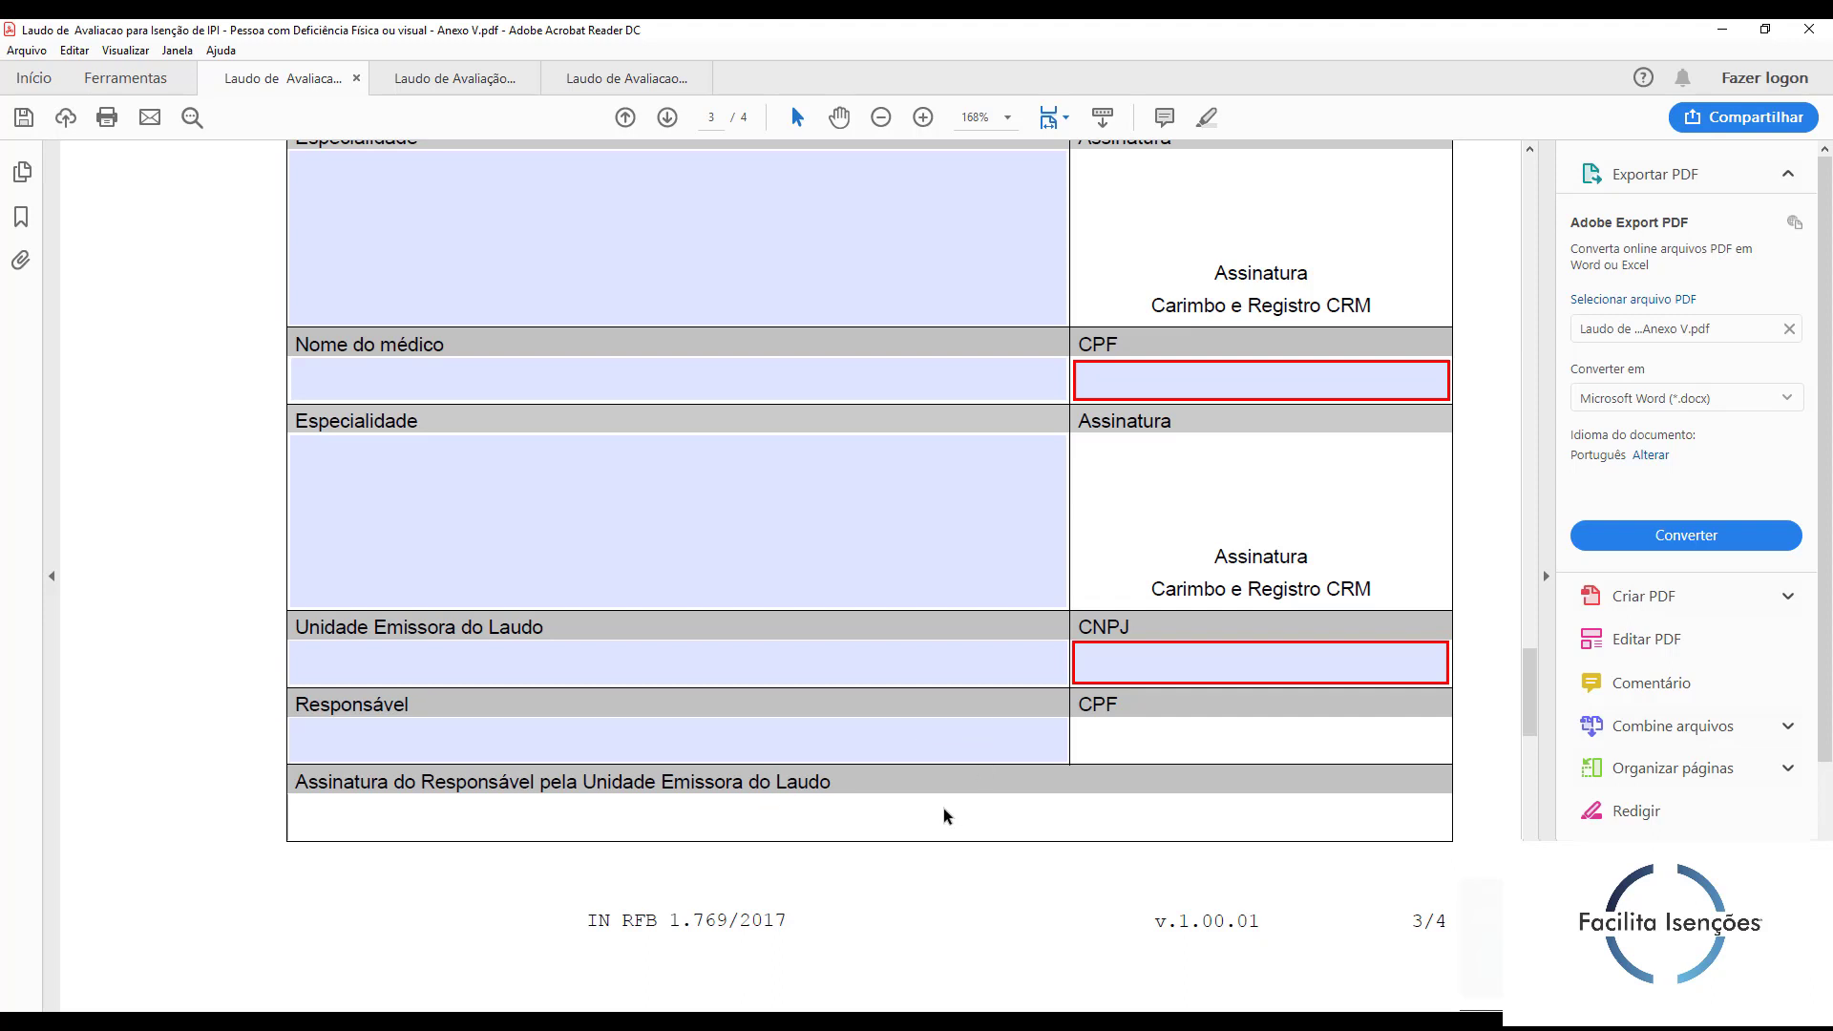
{"action": "left_click", "coordinate": [437, 833]}
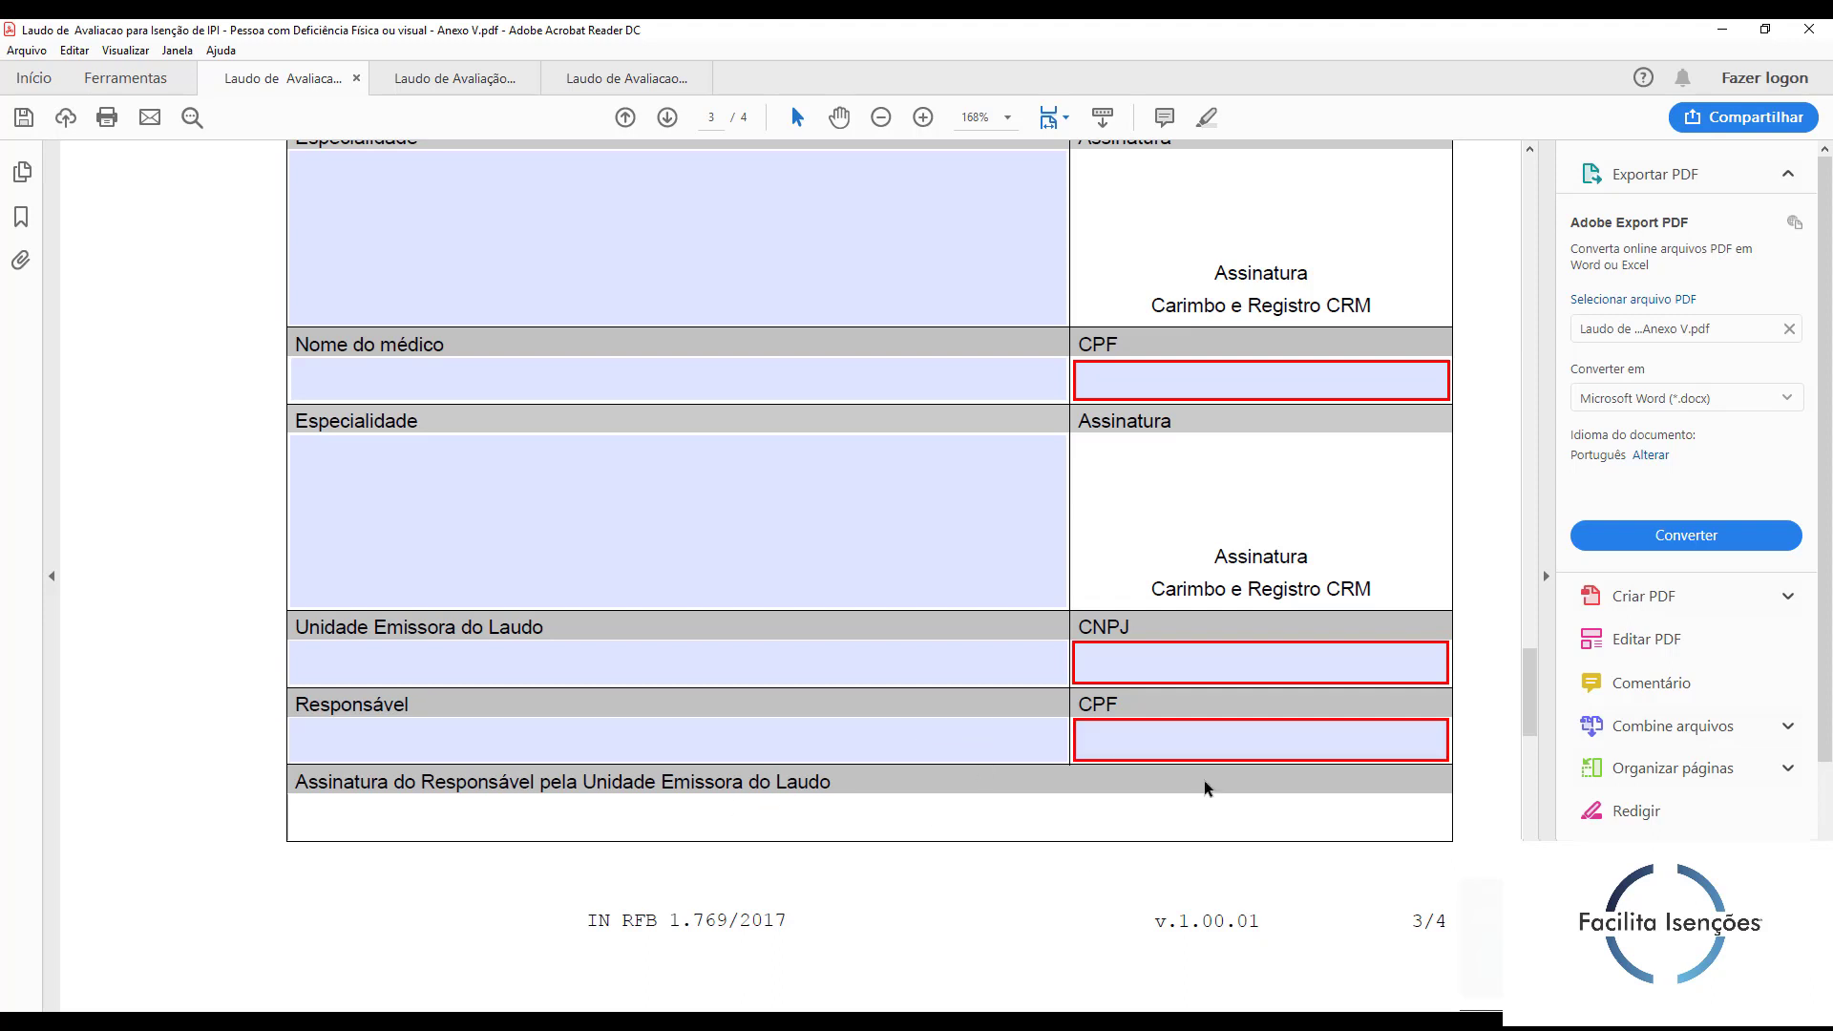
Step: Examine the complementary instructions on page 4 of Anexo V, covering definitions I to V and the two notes under Importante
{"action": "scroll", "coordinate": [1378, 729], "scroll_direction": "down", "scroll_amount": 10}
{"action": "scroll", "coordinate": [1378, 737], "scroll_direction": "down", "scroll_amount": 15}
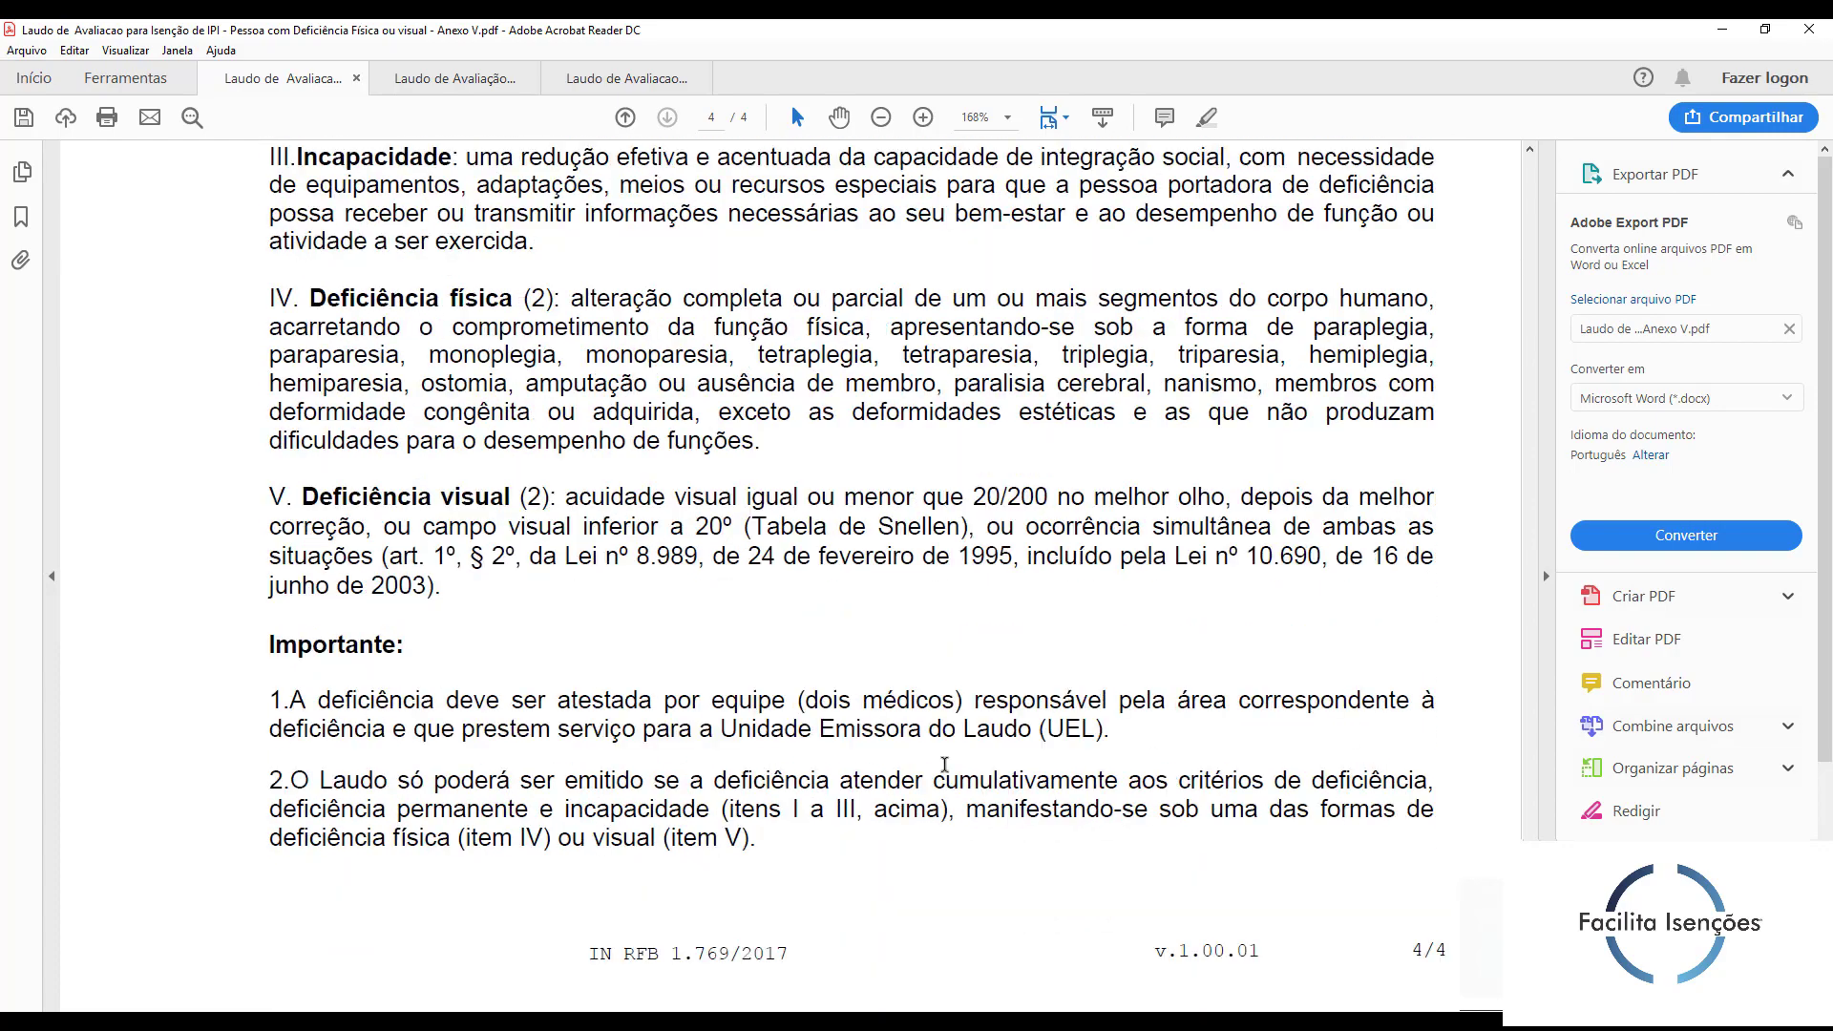
{"action": "scroll", "coordinate": [621, 735], "scroll_direction": "up", "scroll_amount": 3}
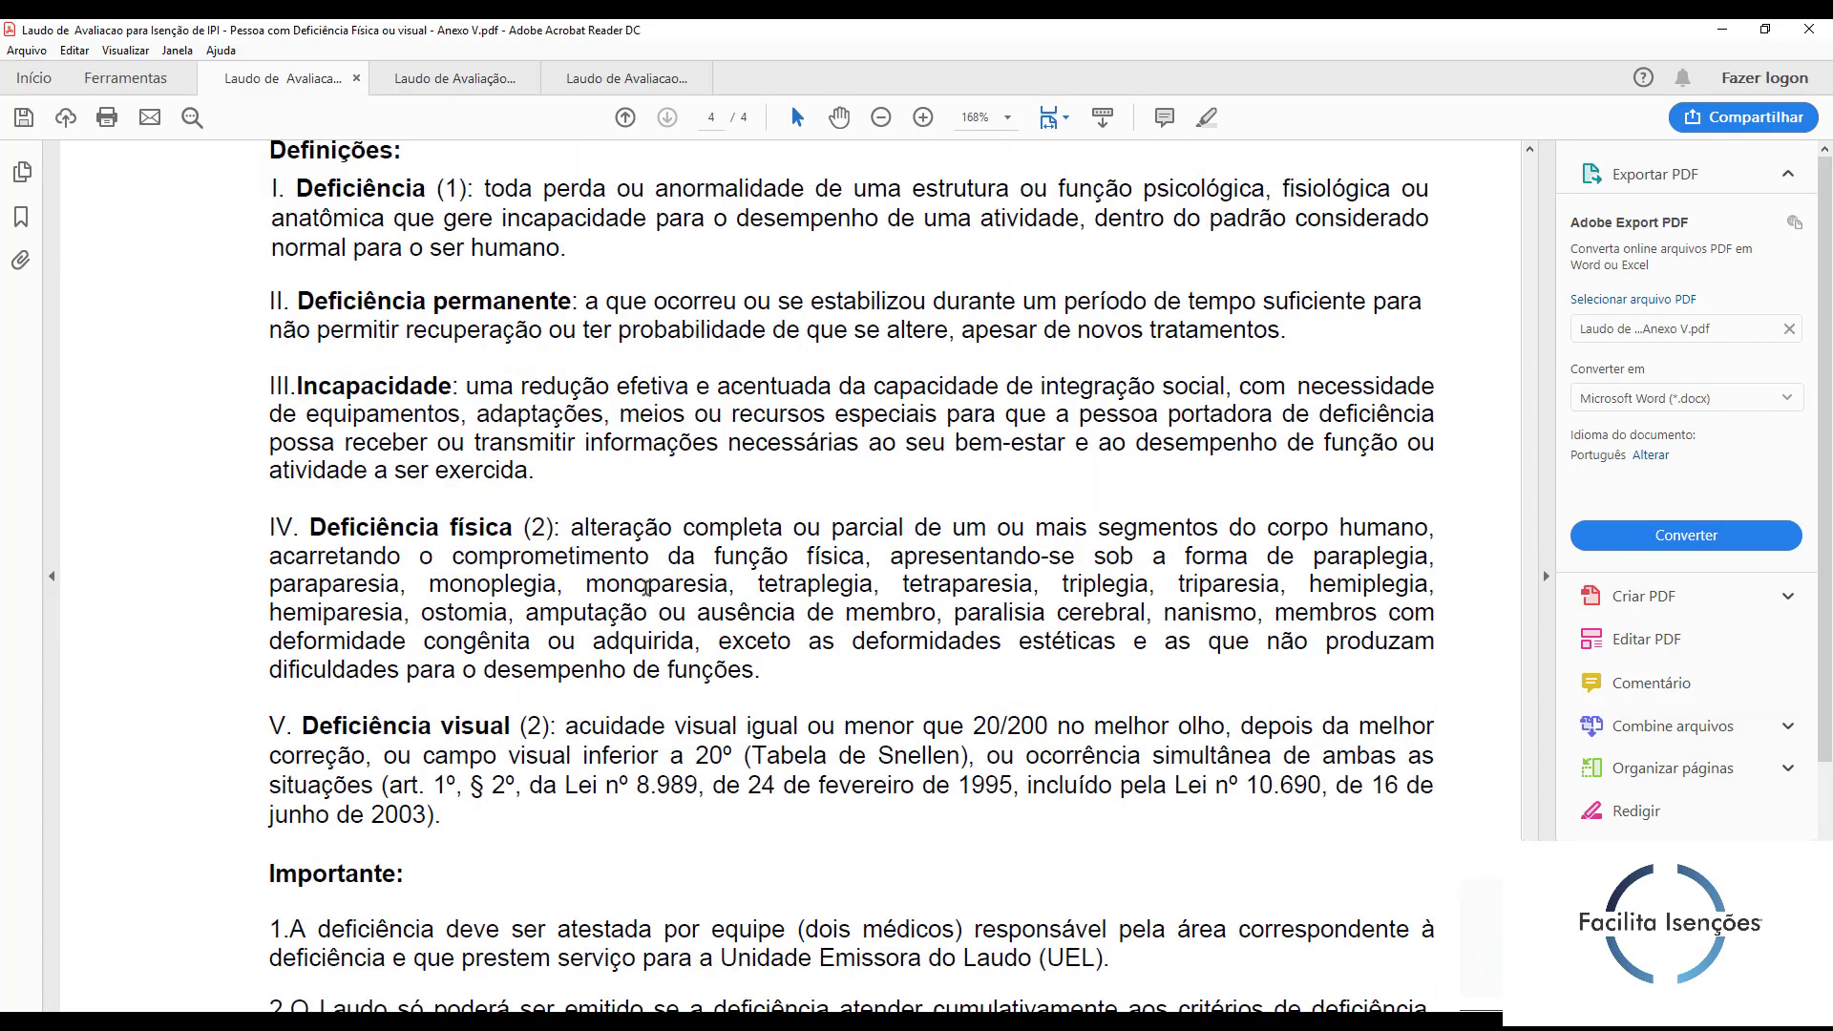
{"action": "scroll", "coordinate": [687, 616], "scroll_direction": "up", "scroll_amount": 2}
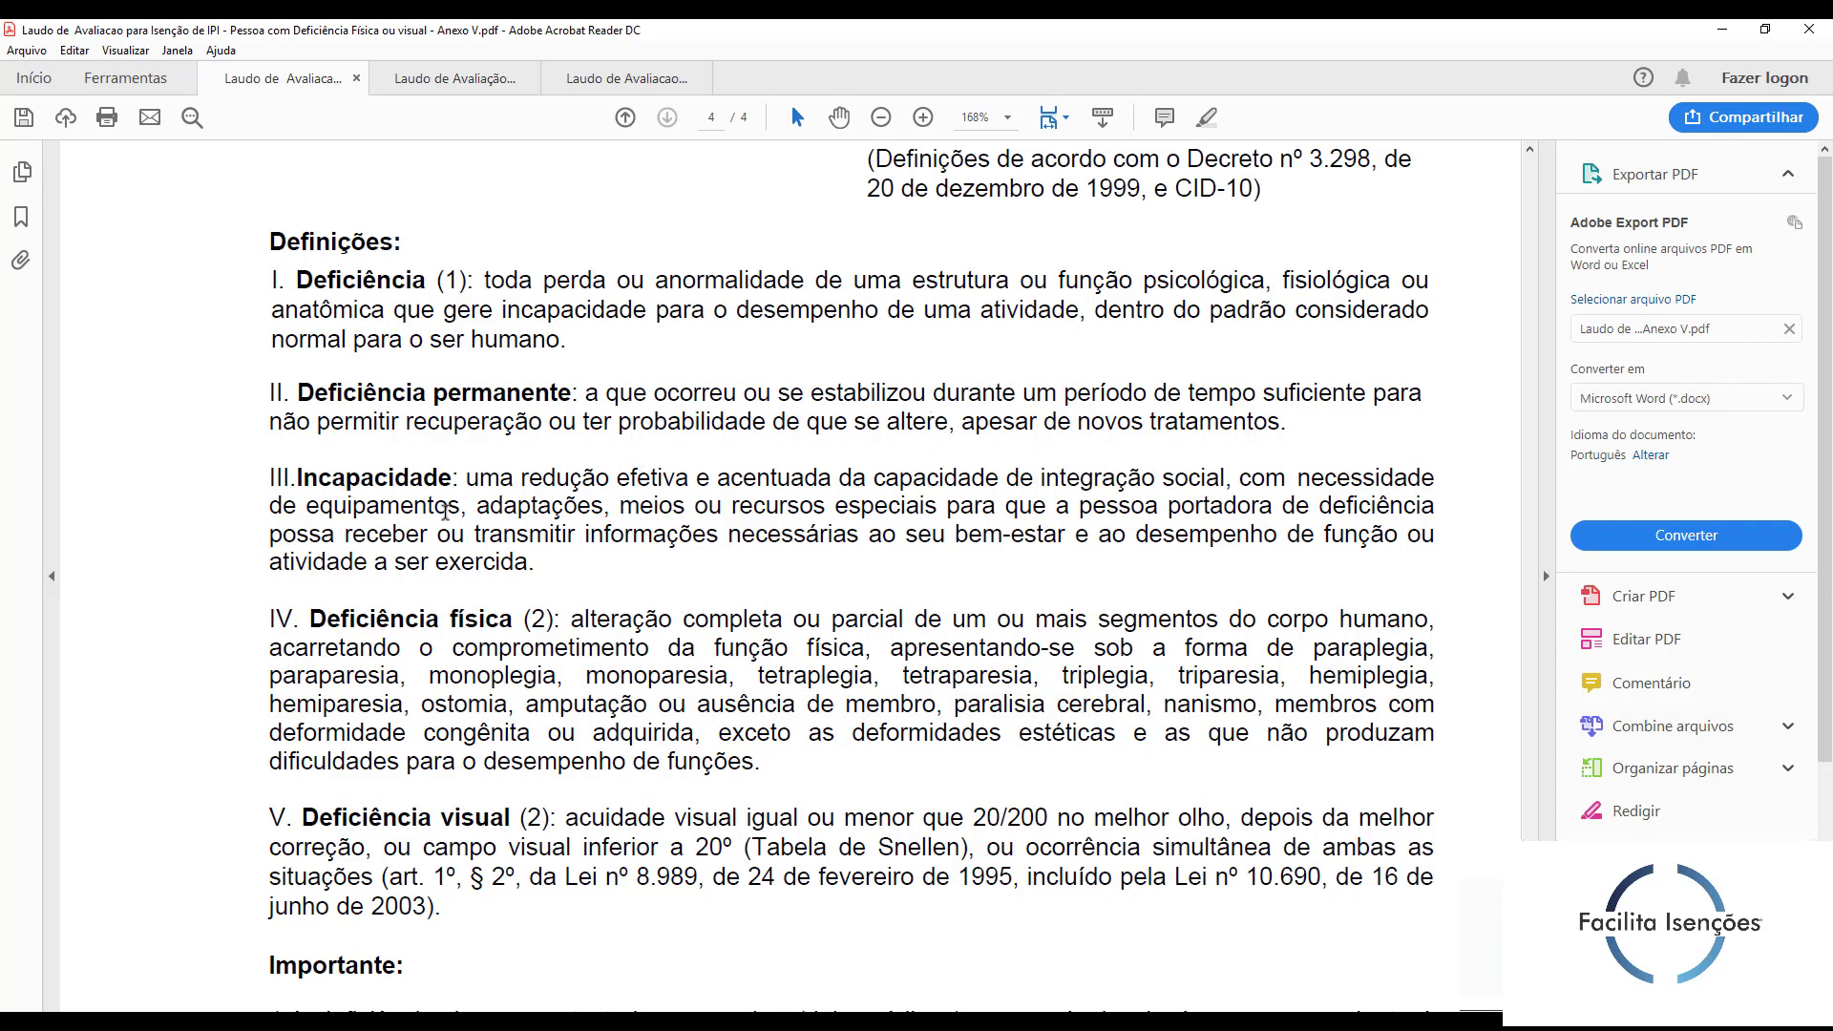
{"action": "scroll", "coordinate": [886, 687], "scroll_direction": "down", "scroll_amount": 7}
{"action": "scroll", "coordinate": [883, 683], "scroll_direction": "down", "scroll_amount": 5}
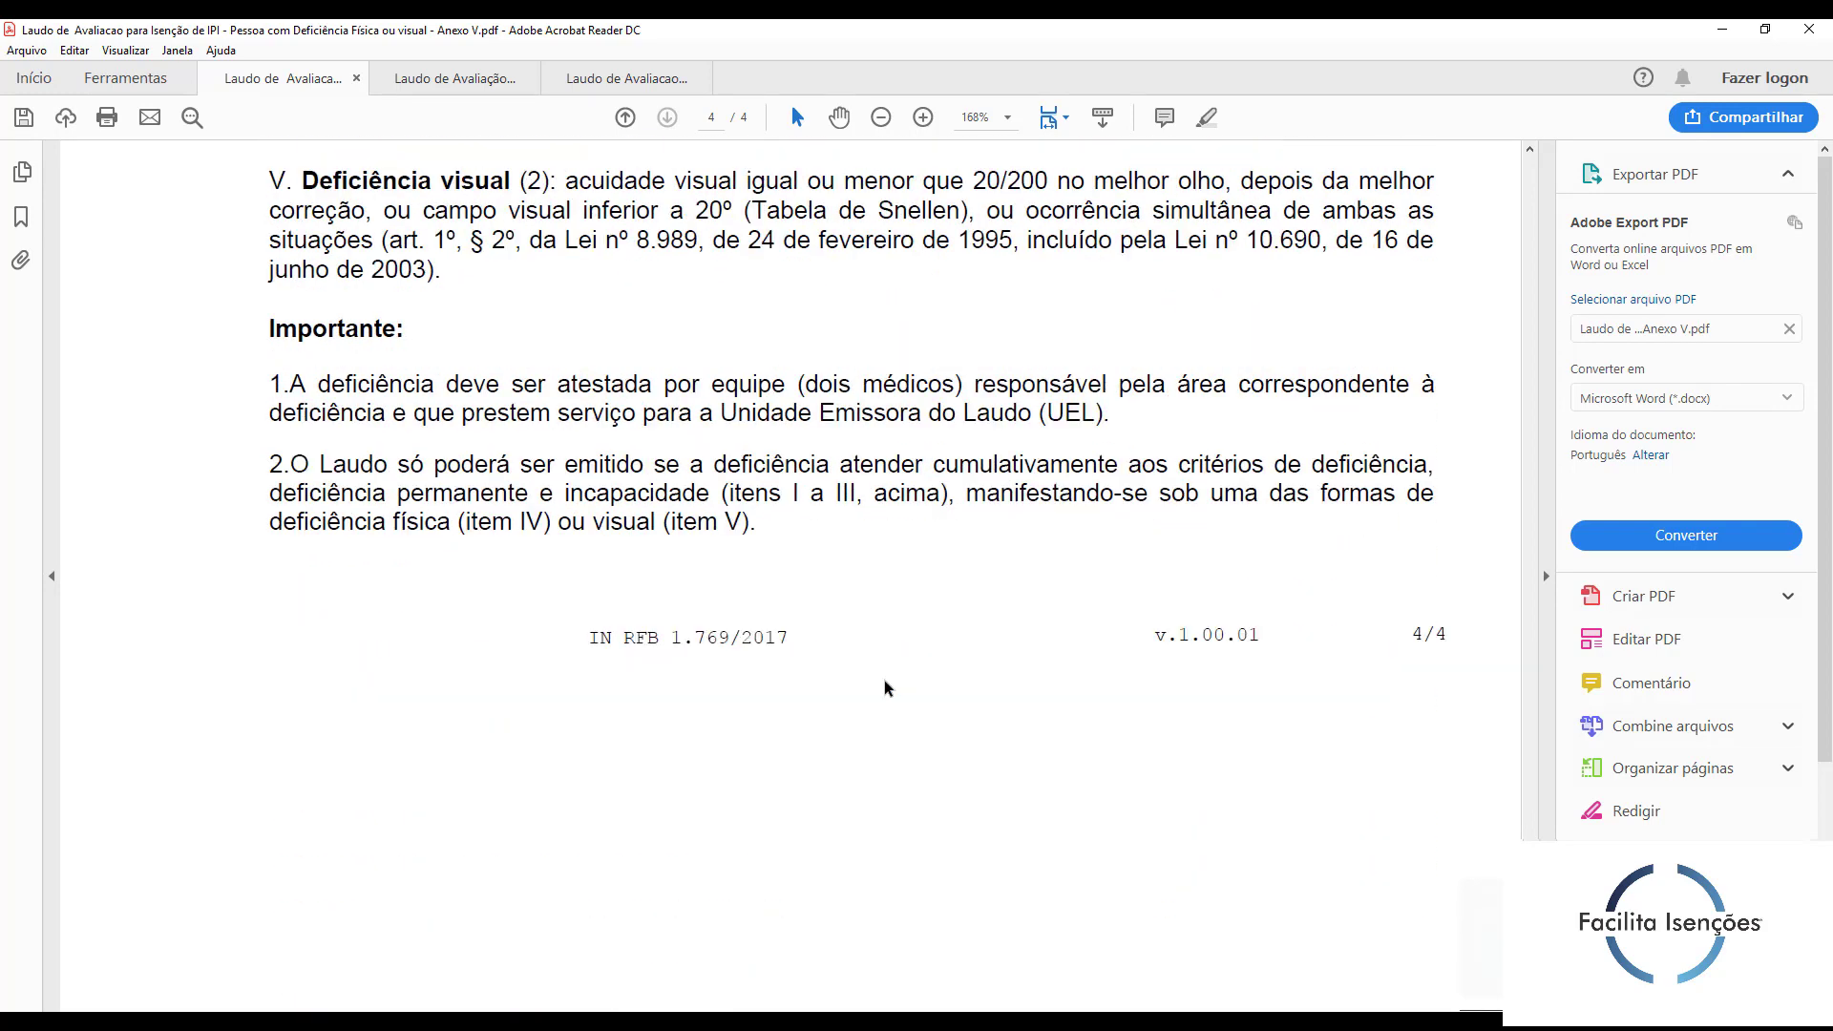
{"action": "scroll", "coordinate": [804, 634], "scroll_direction": "up", "scroll_amount": 6}
{"action": "scroll", "coordinate": [584, 611], "scroll_direction": "up", "scroll_amount": 8}
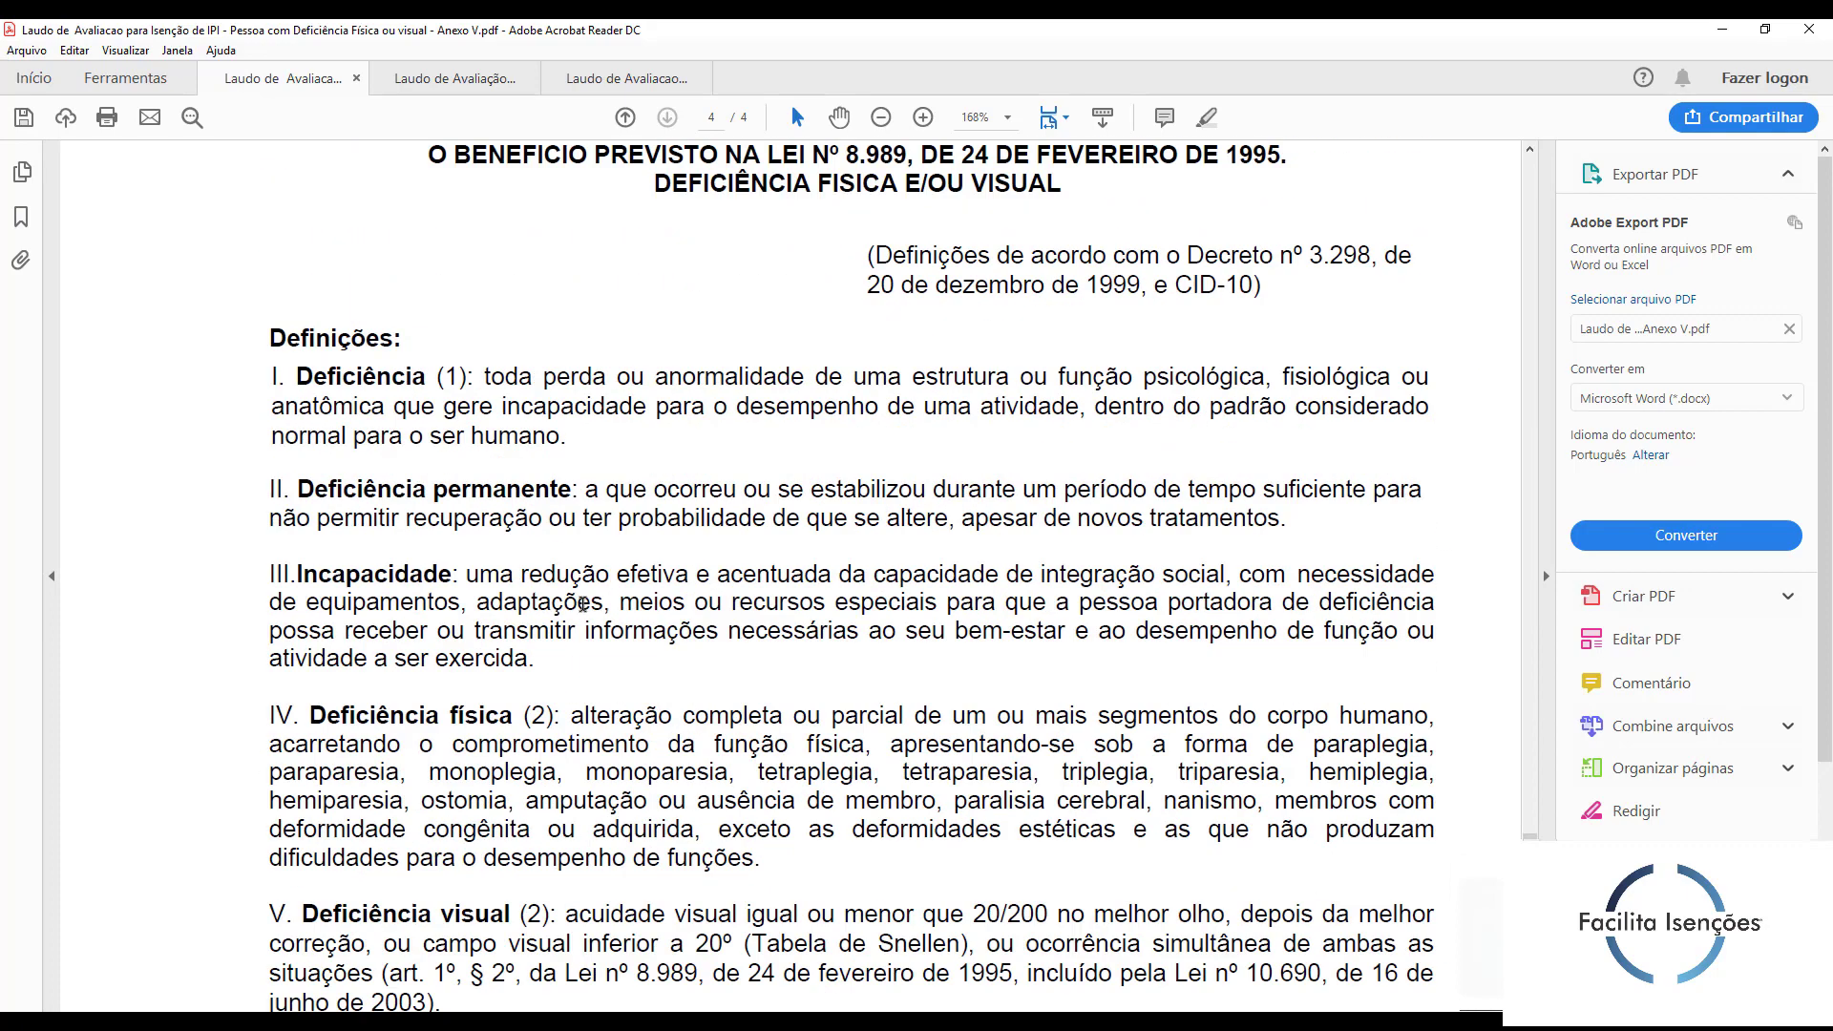
{"action": "scroll", "coordinate": [583, 604], "scroll_direction": "up", "scroll_amount": 1}
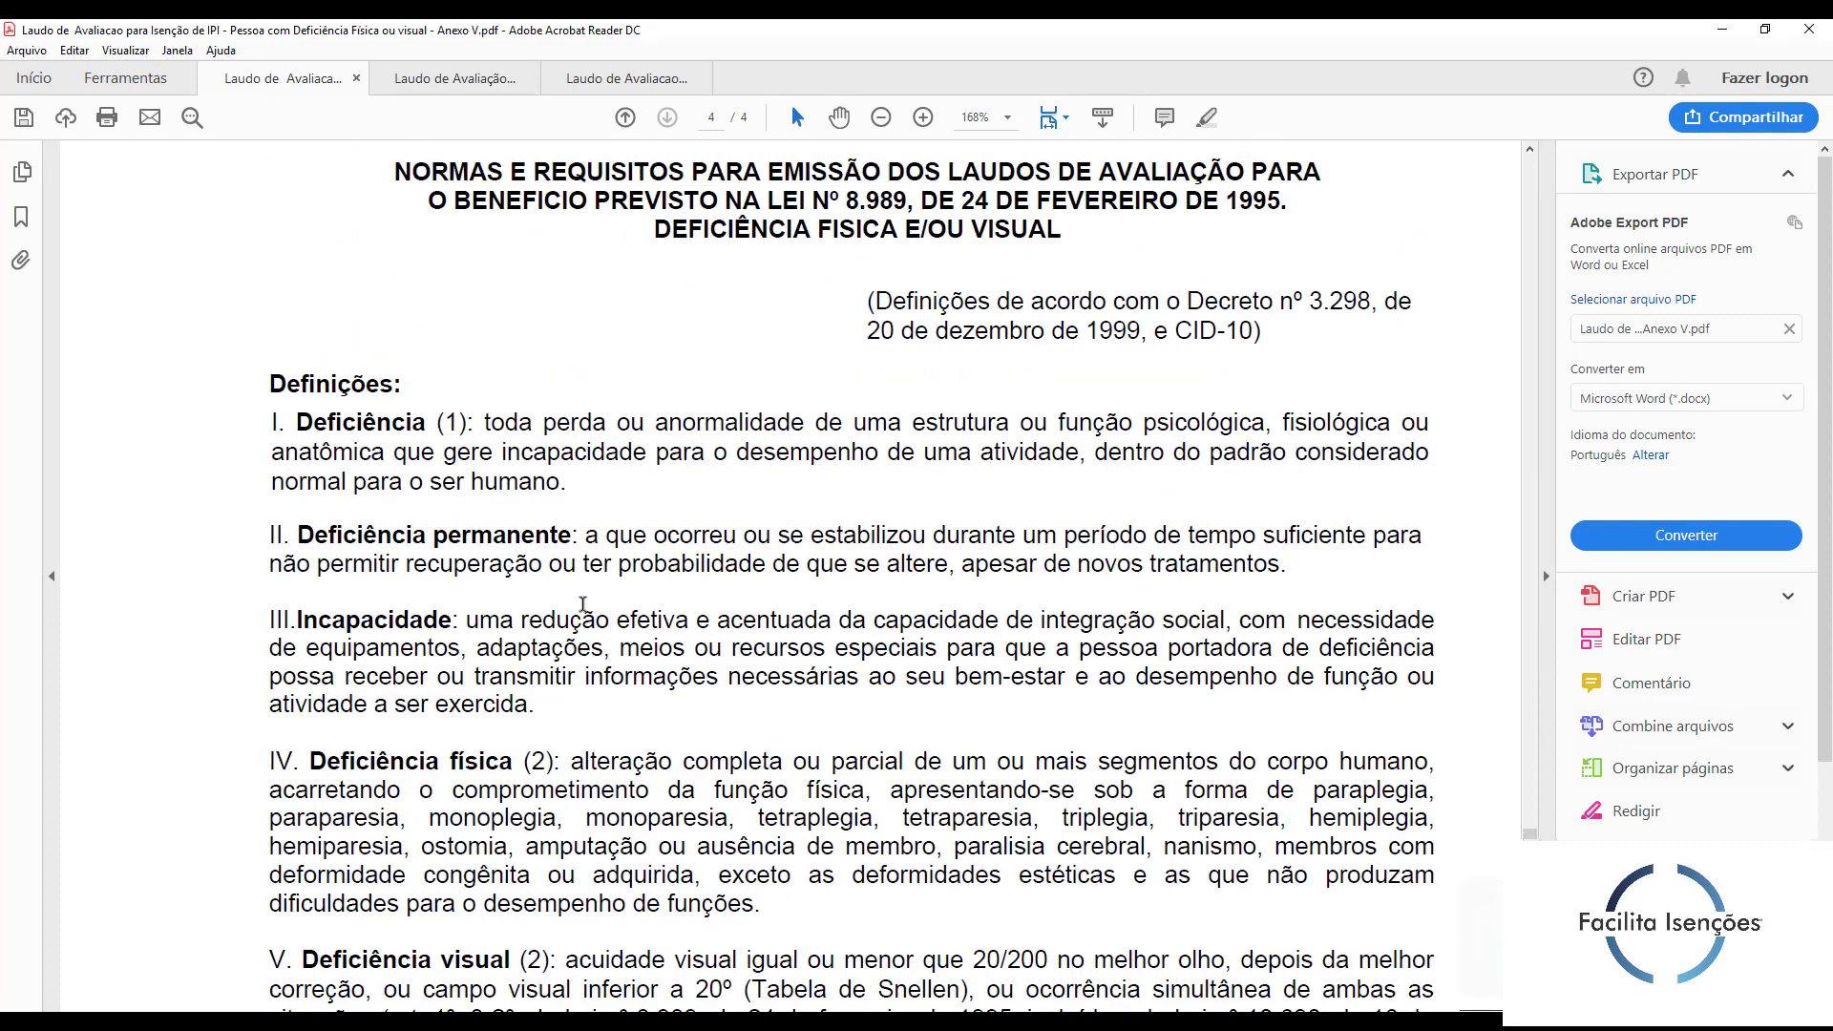
{"action": "scroll", "coordinate": [582, 604], "scroll_direction": "up", "scroll_amount": 2}
{"action": "scroll", "coordinate": [1129, 565], "scroll_direction": "up", "scroll_amount": 2}
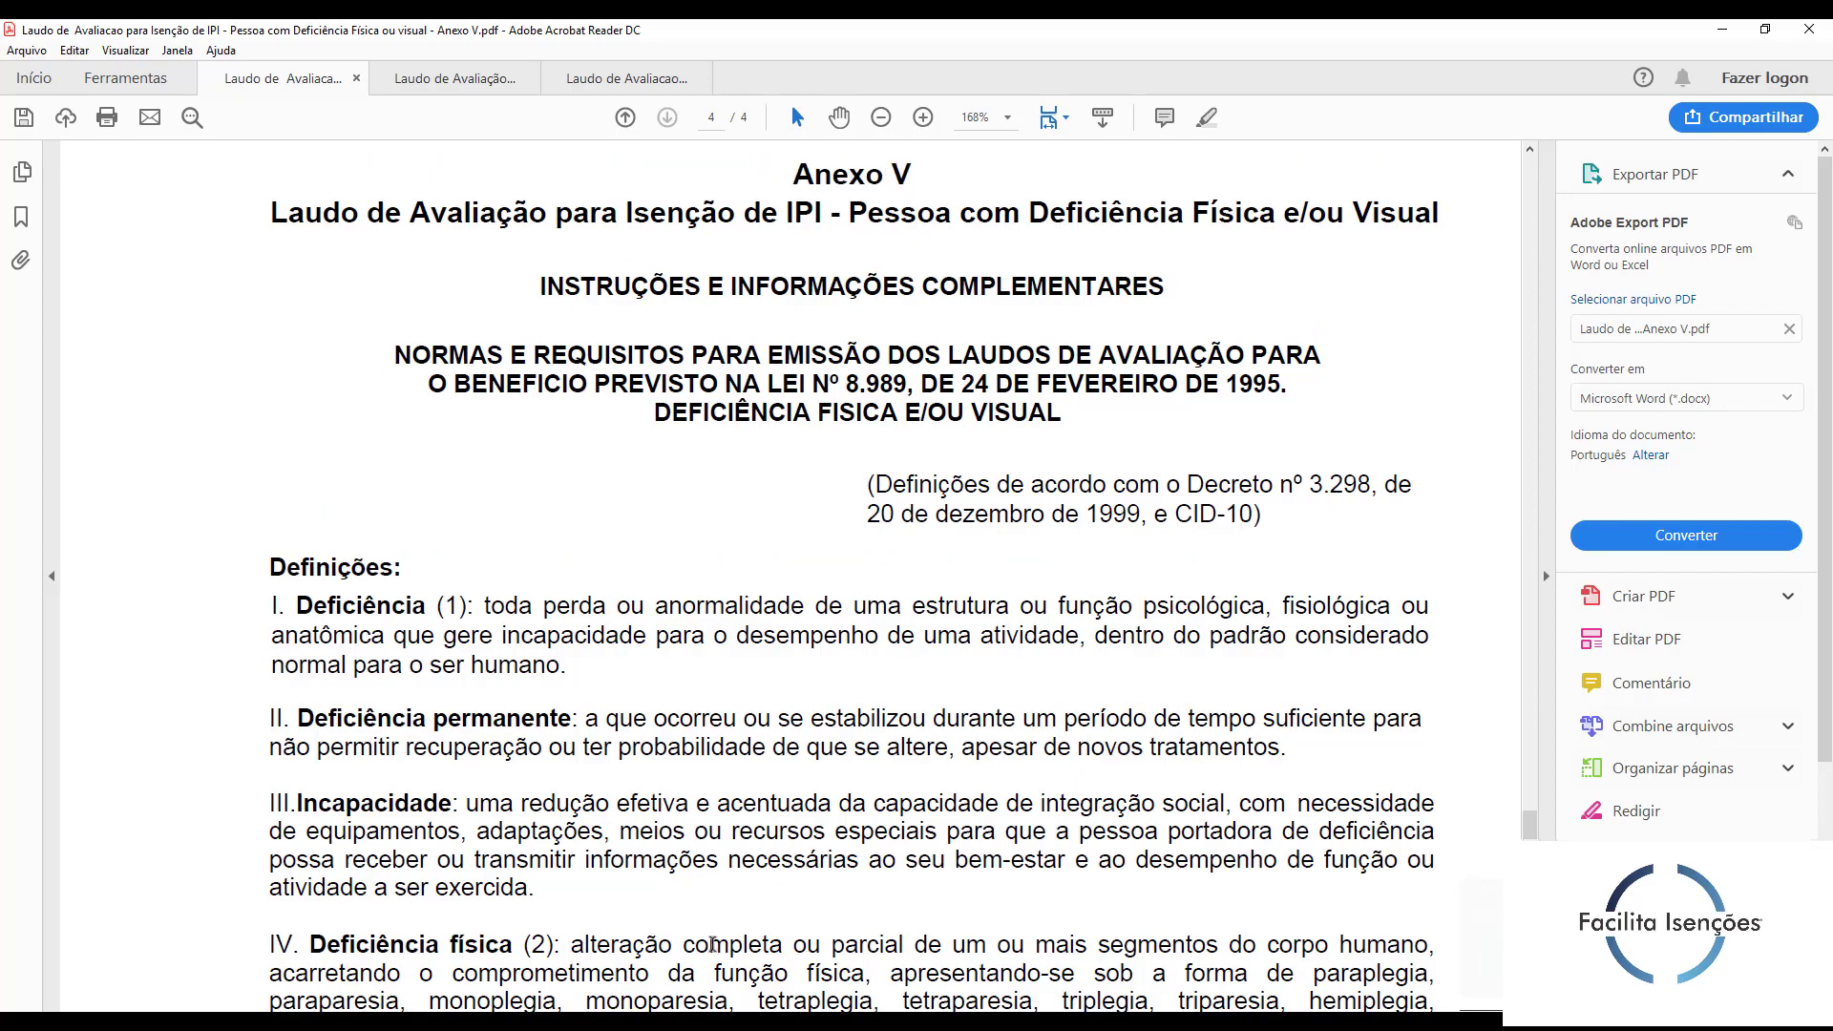
Step: Return to the first page of Anexo V and switch to the Anexo VIII report for Transtorno Autista e Autismo Atípico
{"action": "scroll", "coordinate": [716, 646], "scroll_direction": "up", "scroll_amount": 20}
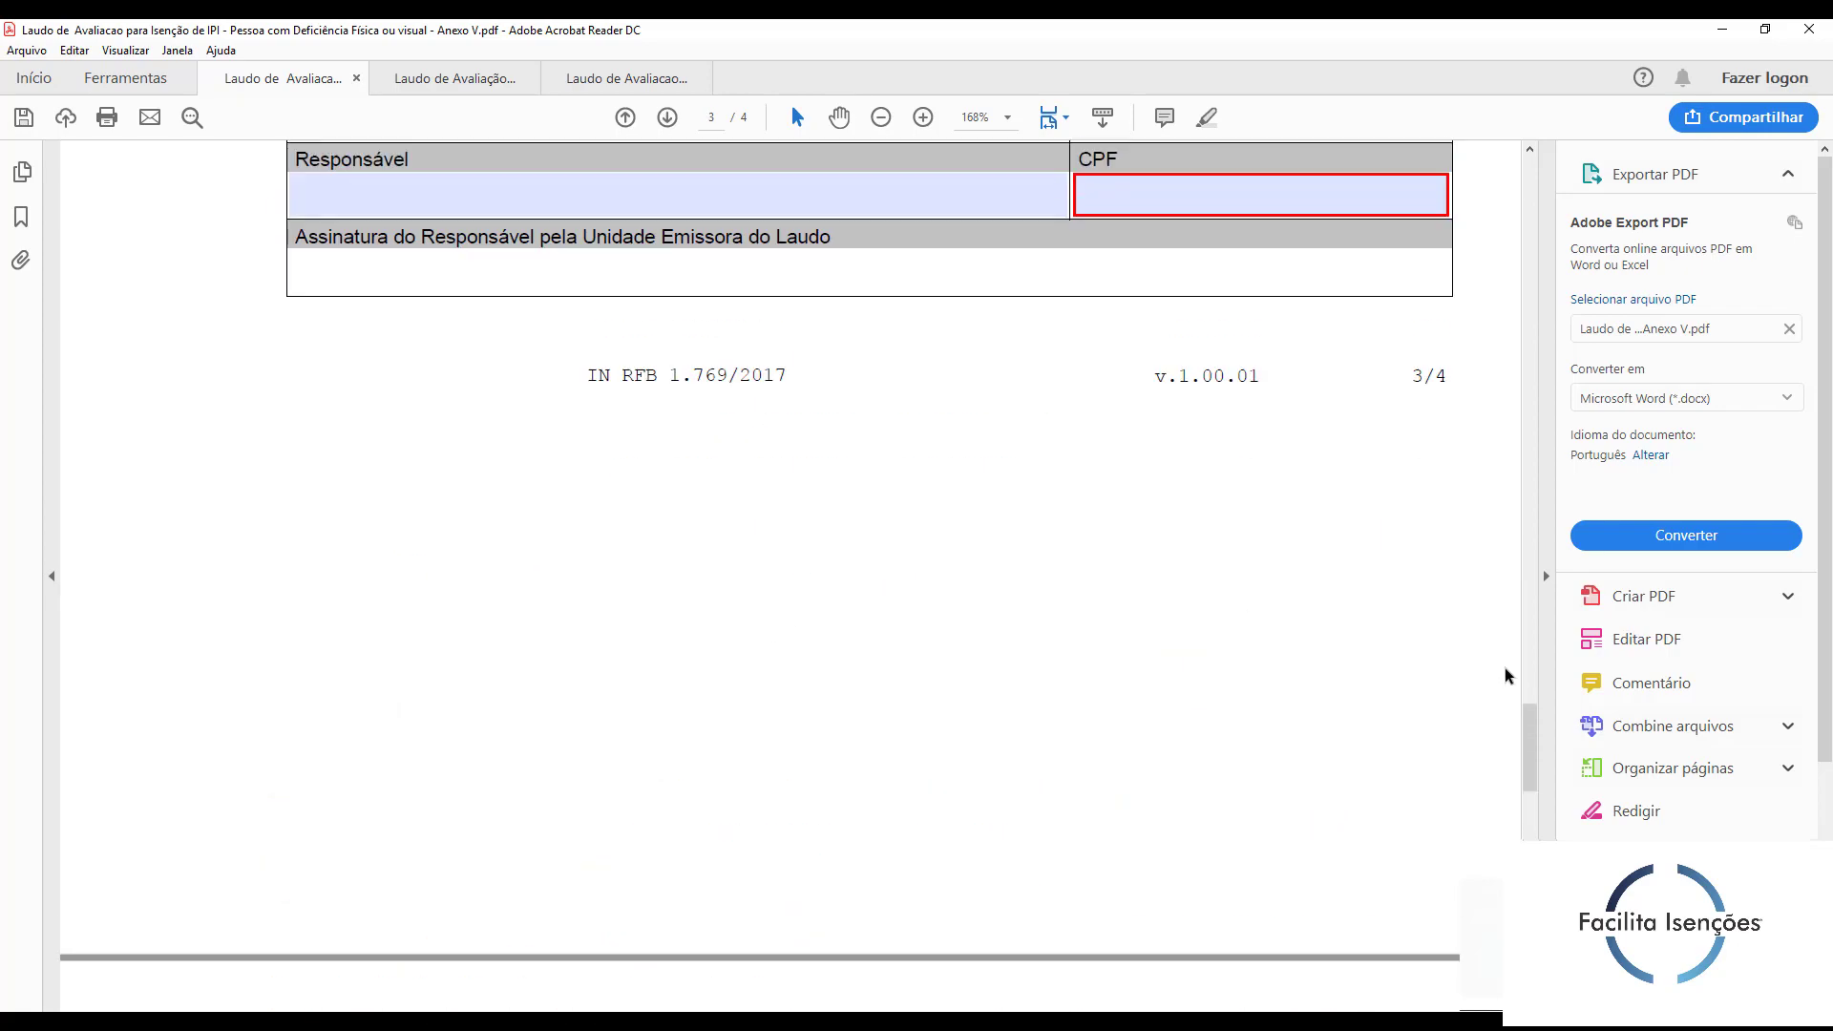
{"action": "left_click_drag", "start_coordinate": [1533, 752], "coordinate": [1468, 210]}
{"action": "scroll", "coordinate": [1113, 656], "scroll_direction": "down", "scroll_amount": 3}
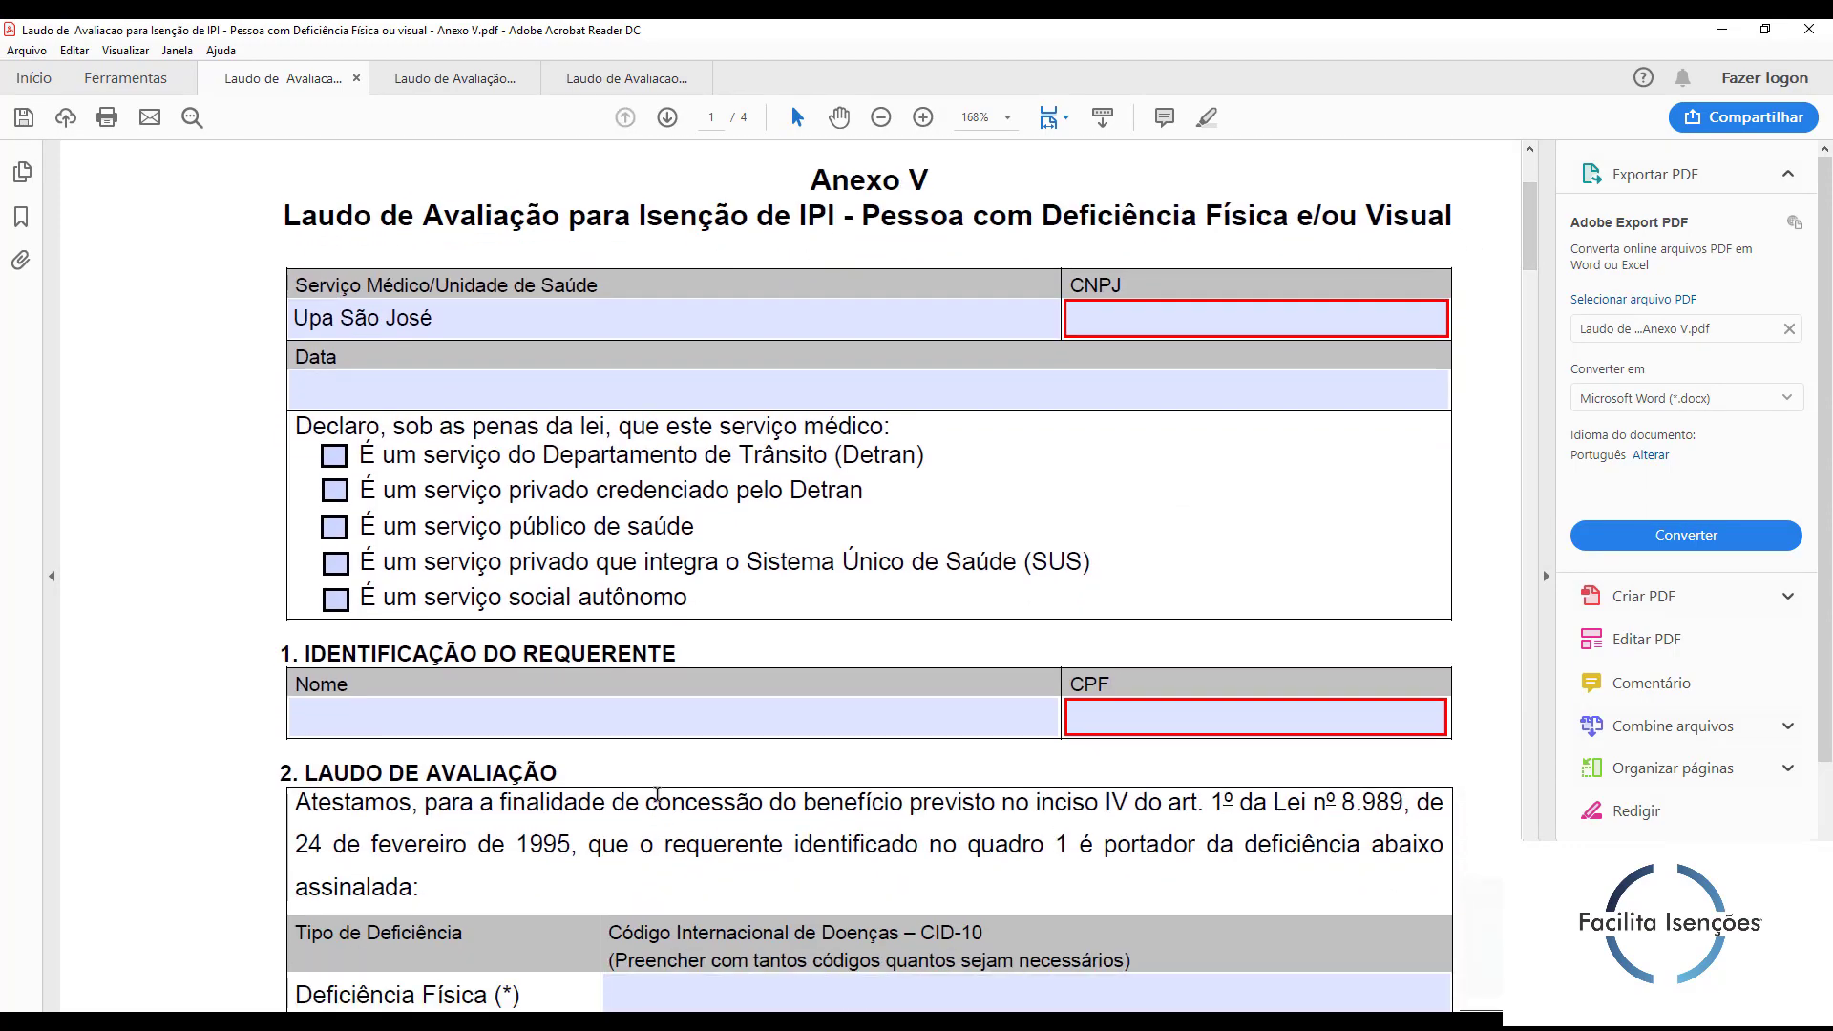
{"action": "left_click", "coordinate": [428, 77]}
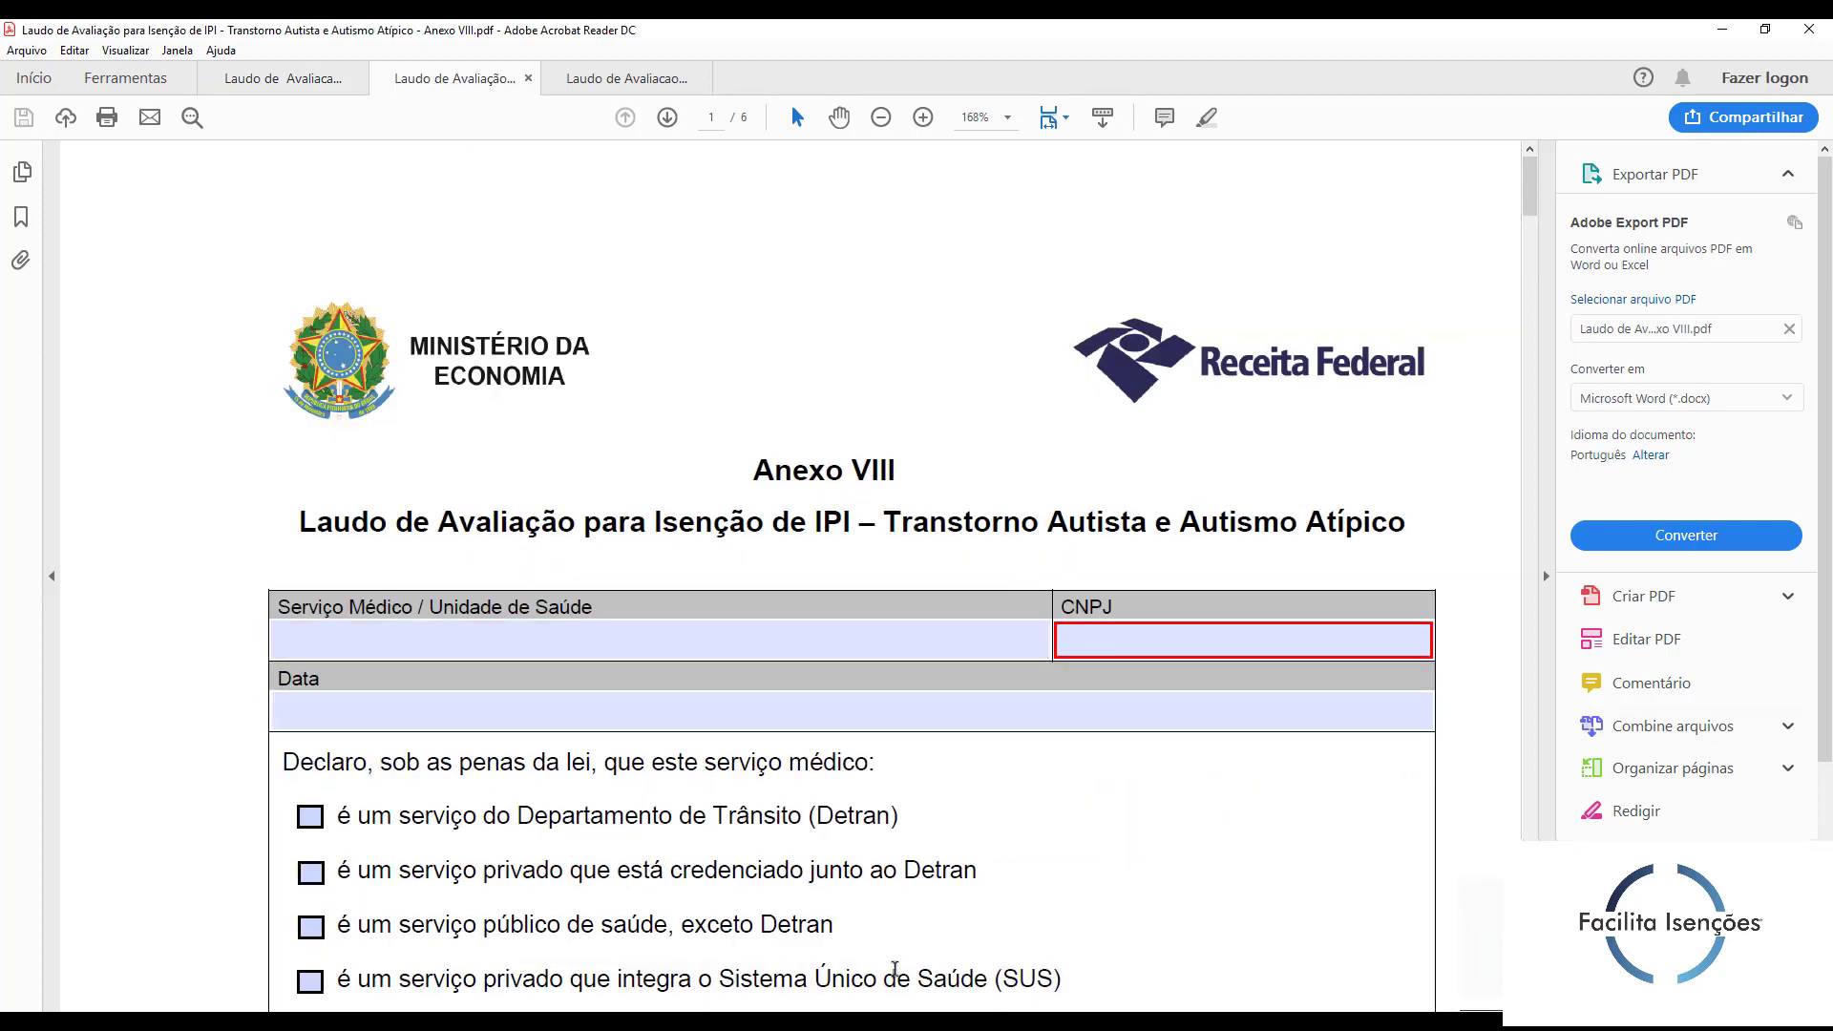
Step: Review the Anexo VIII header, activating the Serviço Médico / Unidade de Saúde and Data fields and checking the CNPJ field
{"action": "scroll", "coordinate": [1302, 814], "scroll_direction": "down", "scroll_amount": 3}
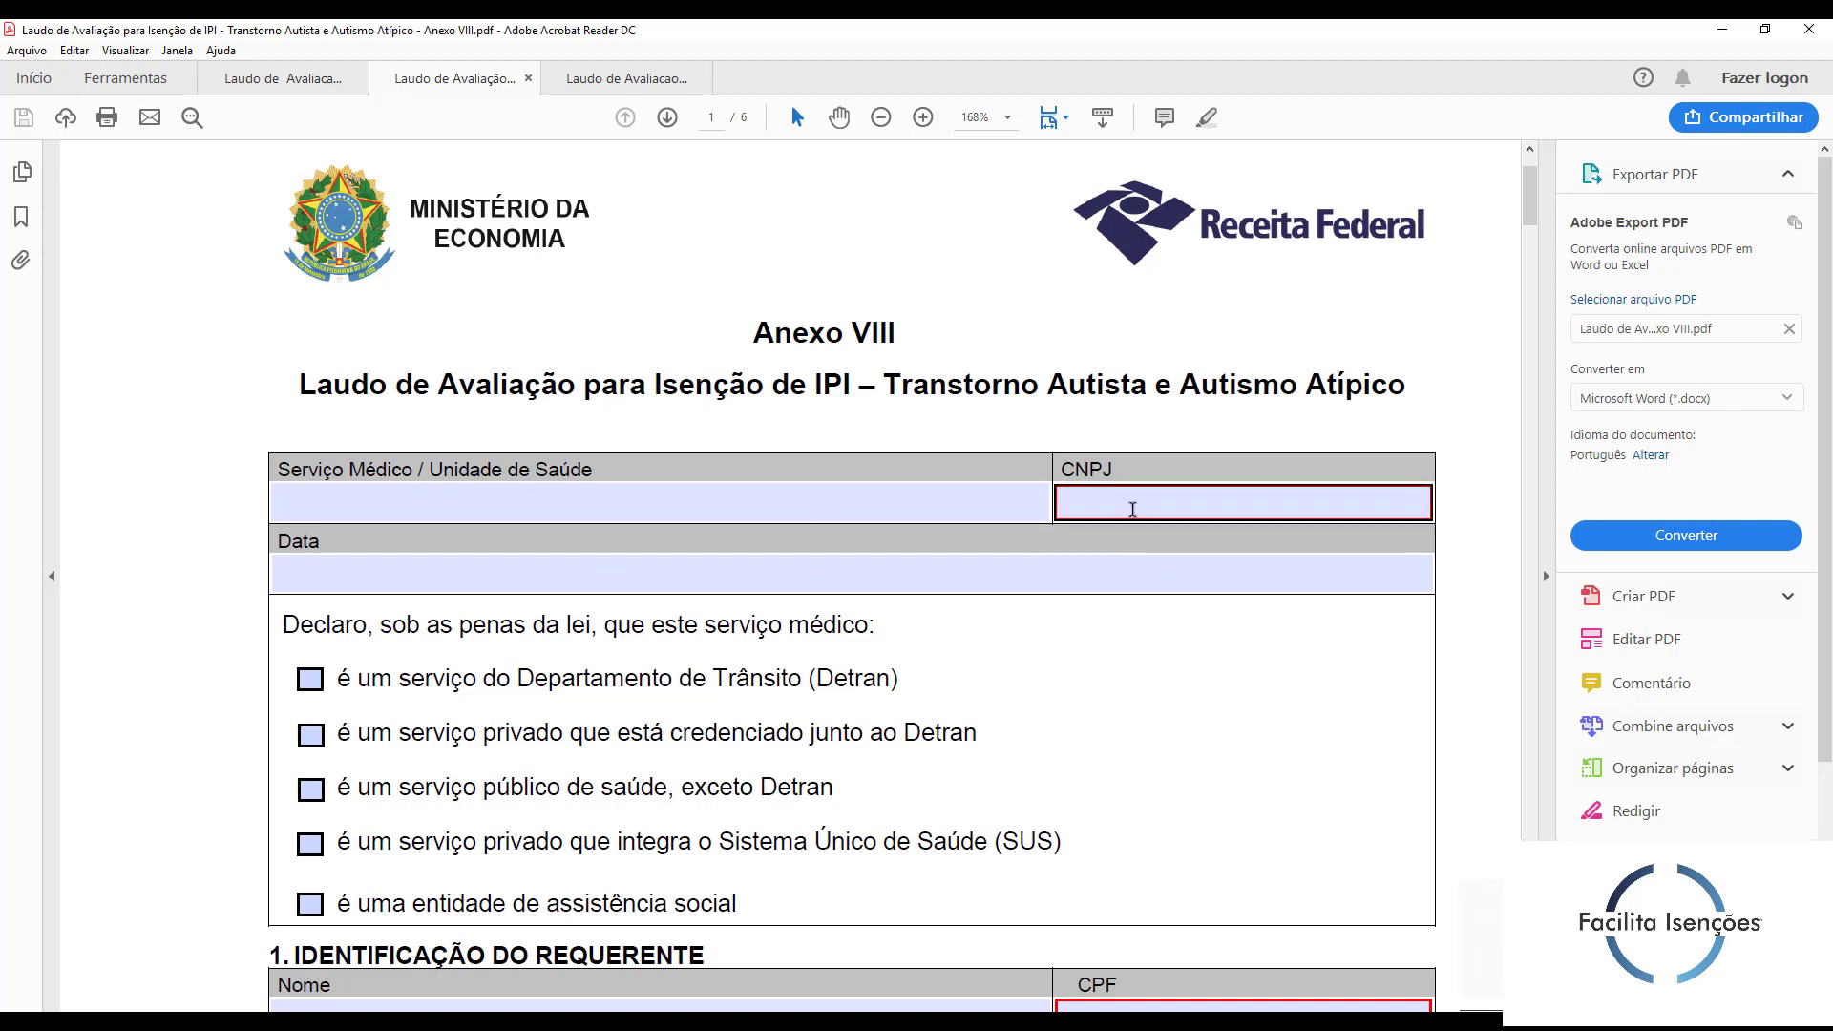
{"action": "left_click", "coordinate": [865, 498]}
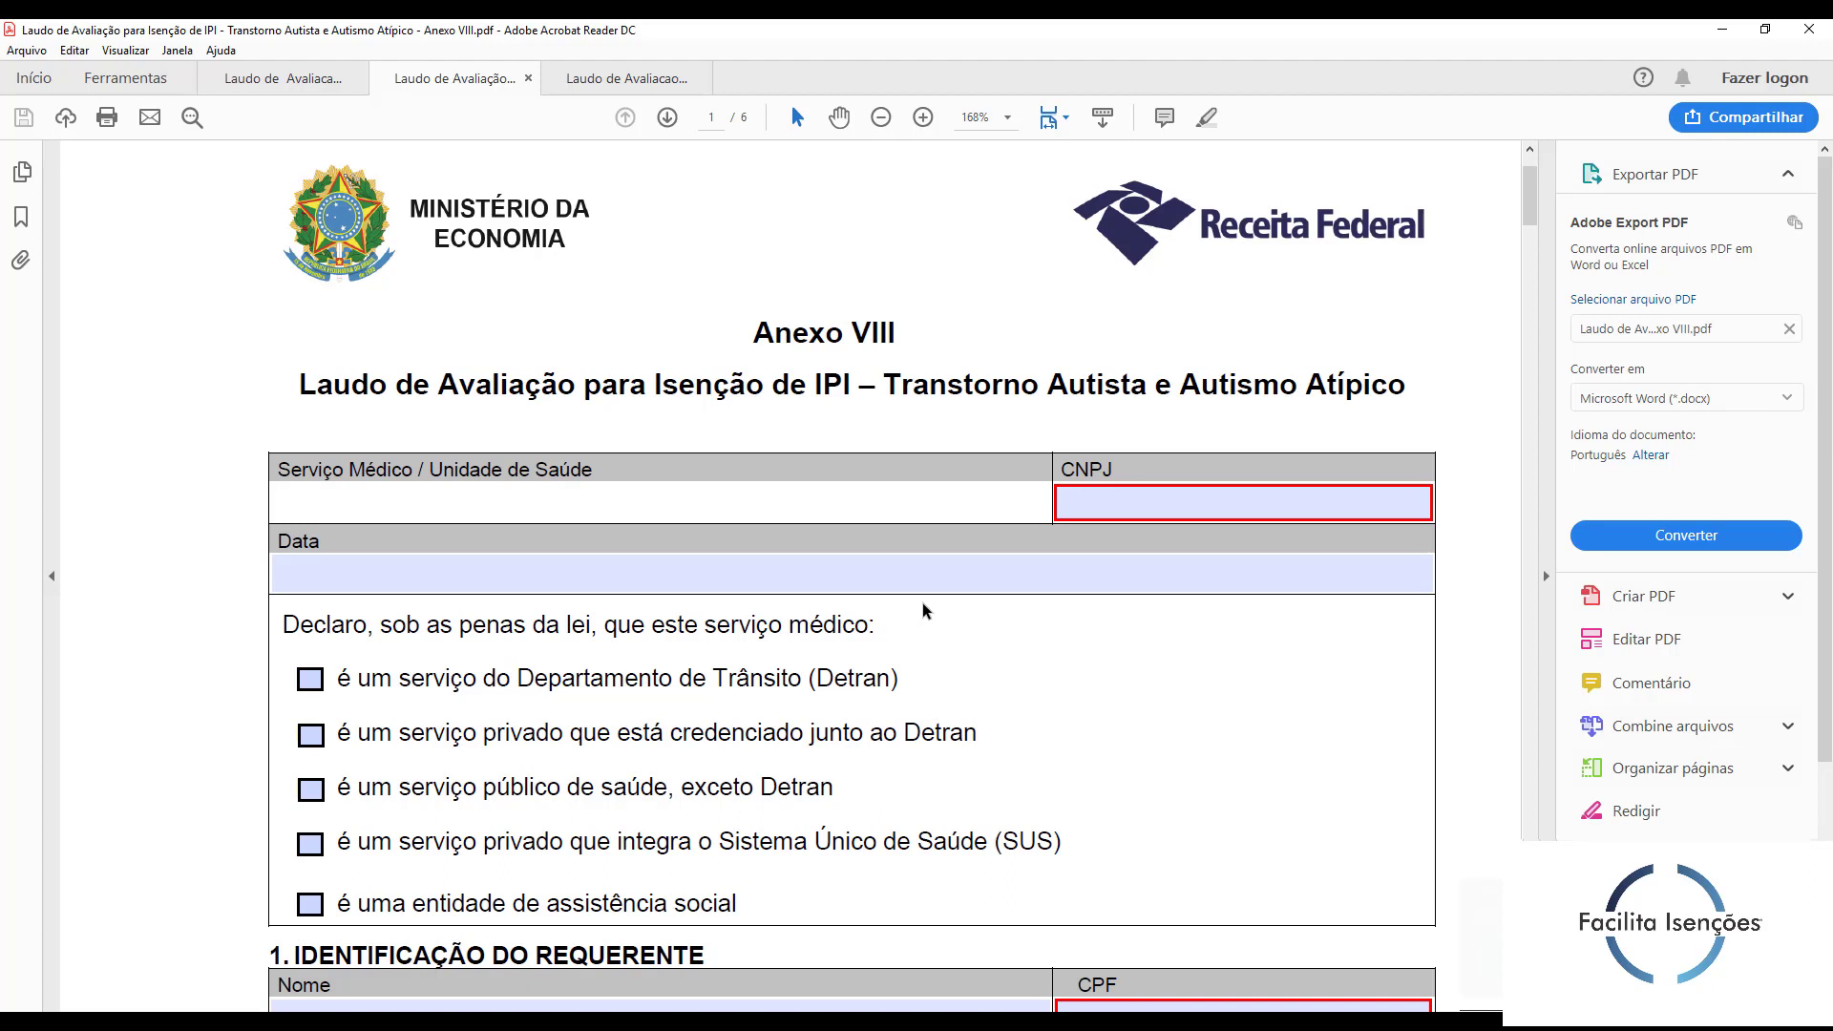
{"action": "left_click", "coordinate": [407, 578]}
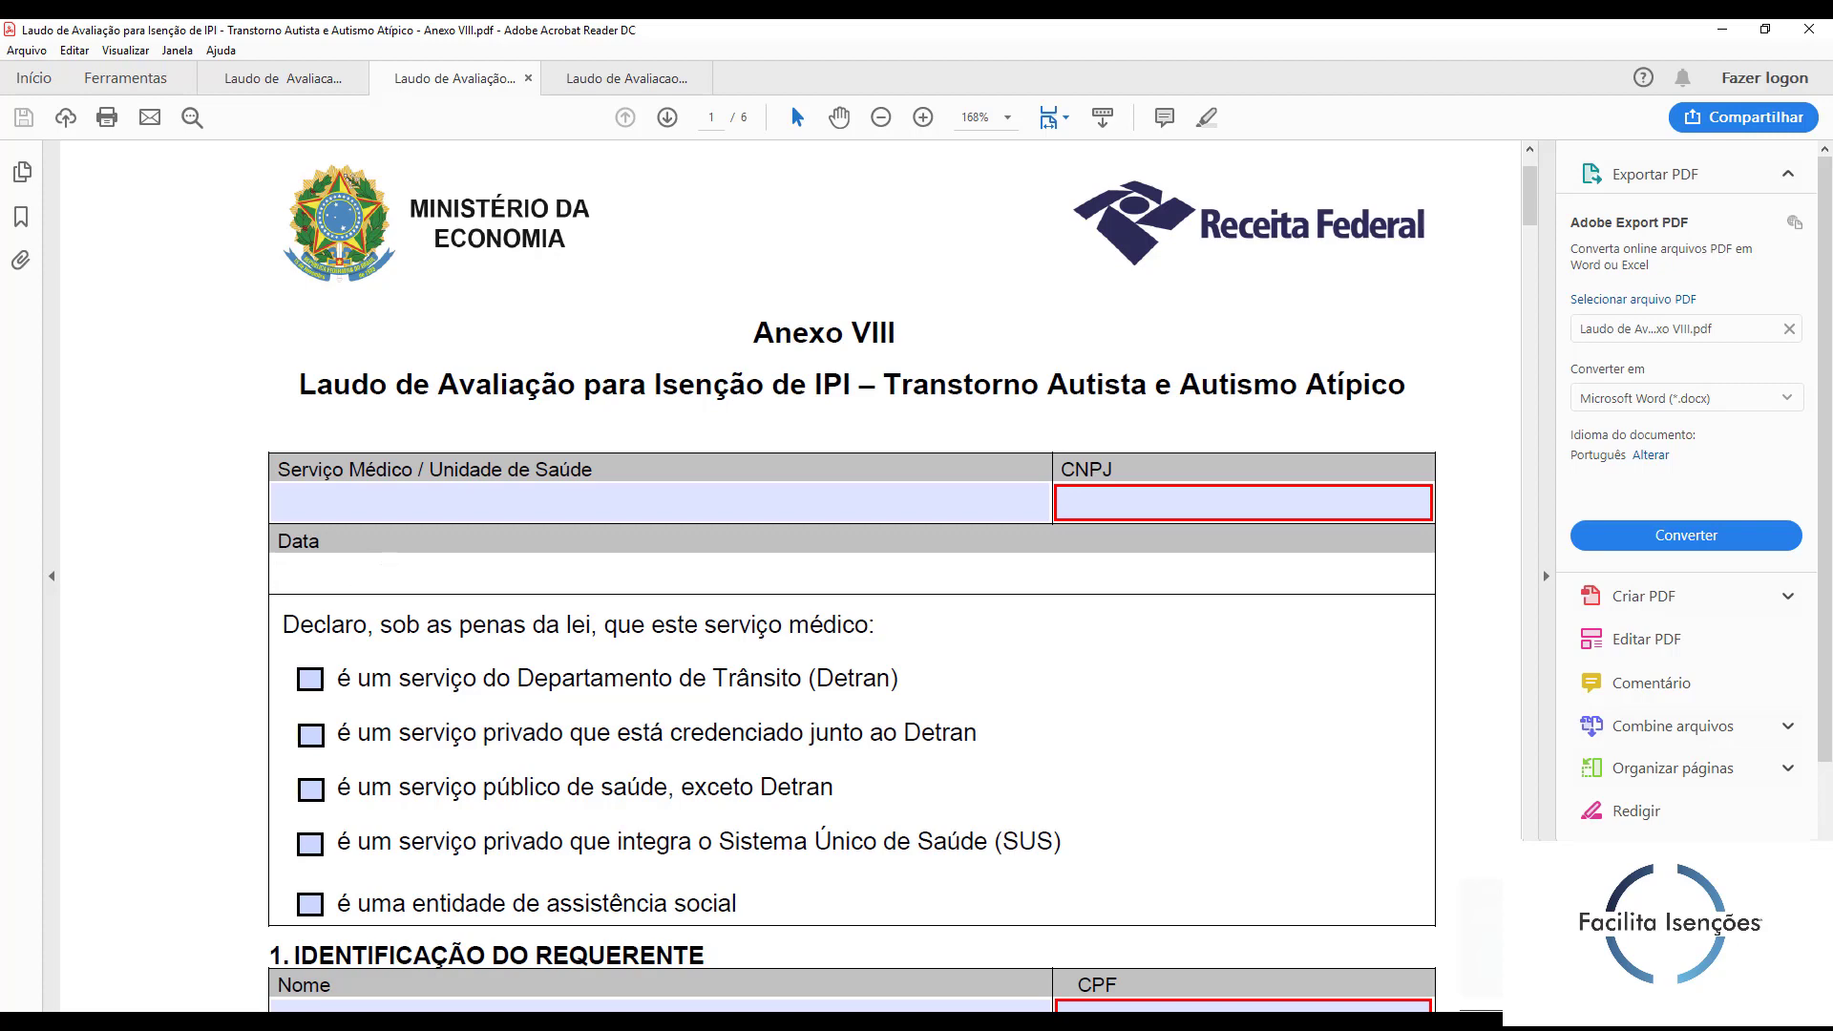
{"action": "scroll", "coordinate": [564, 625], "scroll_direction": "down", "scroll_amount": 1}
{"action": "scroll", "coordinate": [565, 625], "scroll_direction": "down", "scroll_amount": 3}
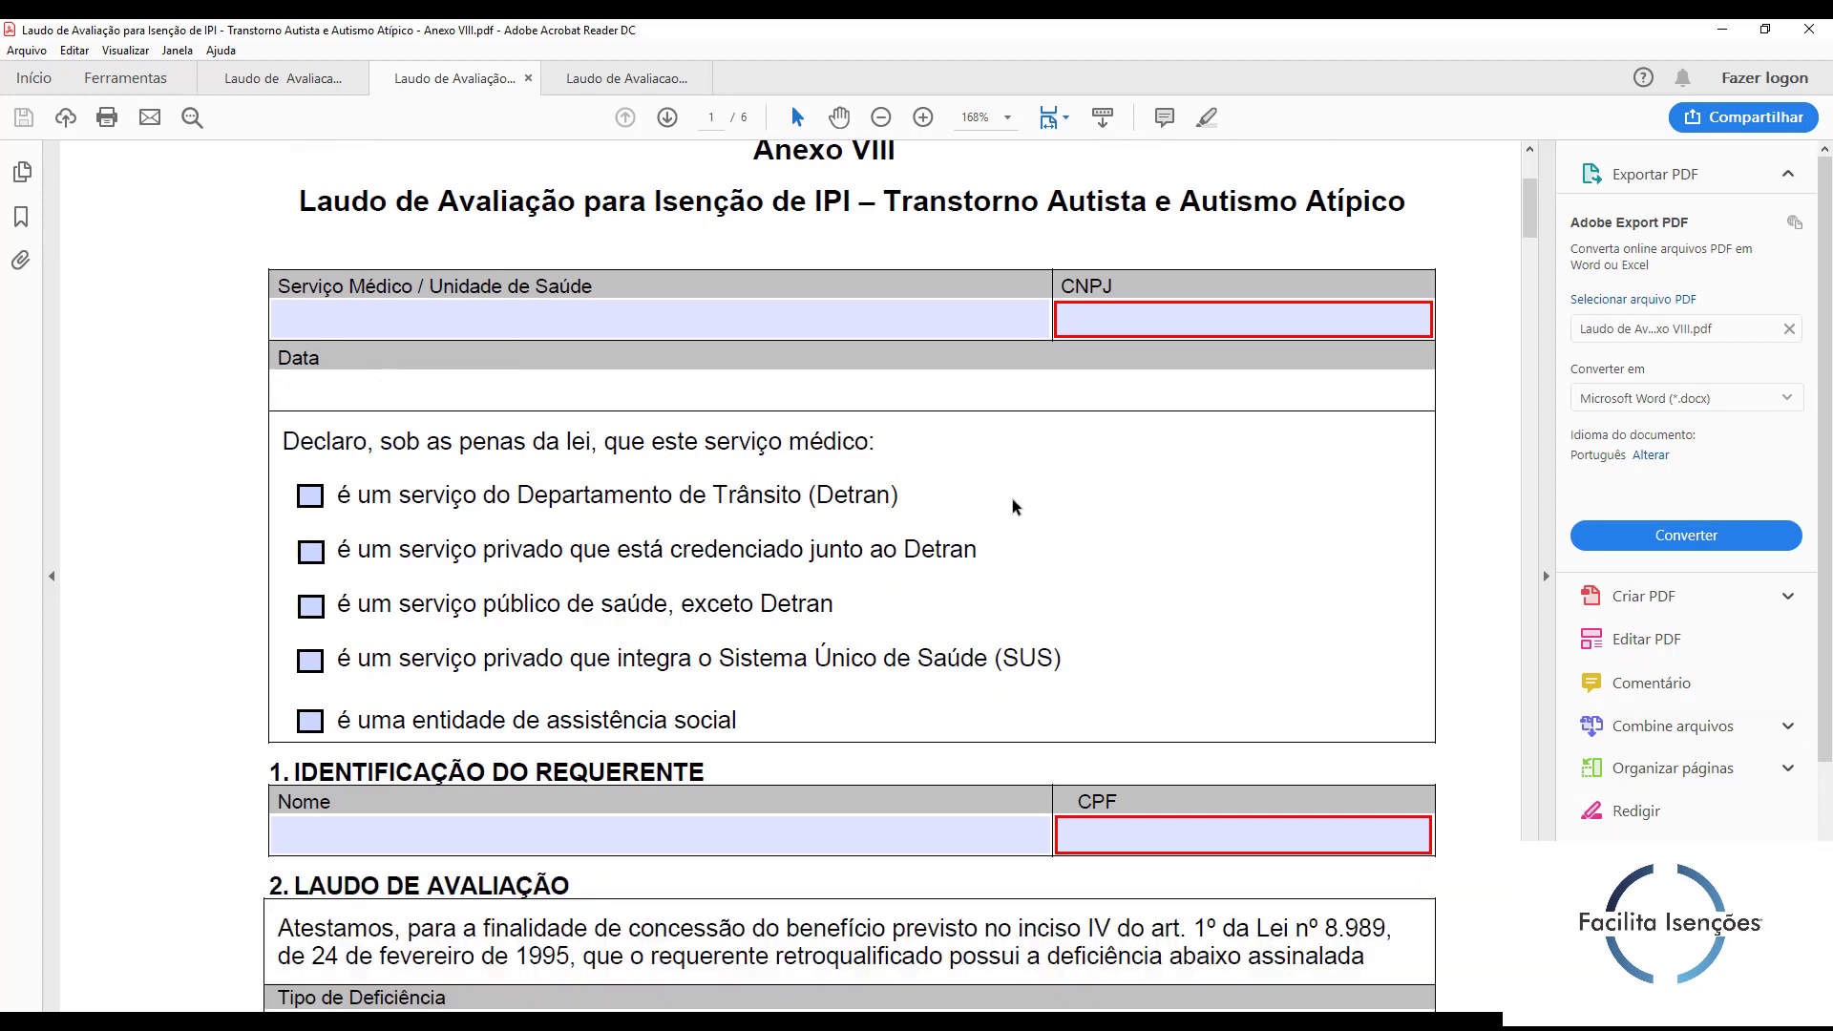
Step: Examine the medical service declaration options in Anexo VIII, highlighting "exceto Detran" in the public health service option
{"action": "left_click", "coordinate": [848, 597]}
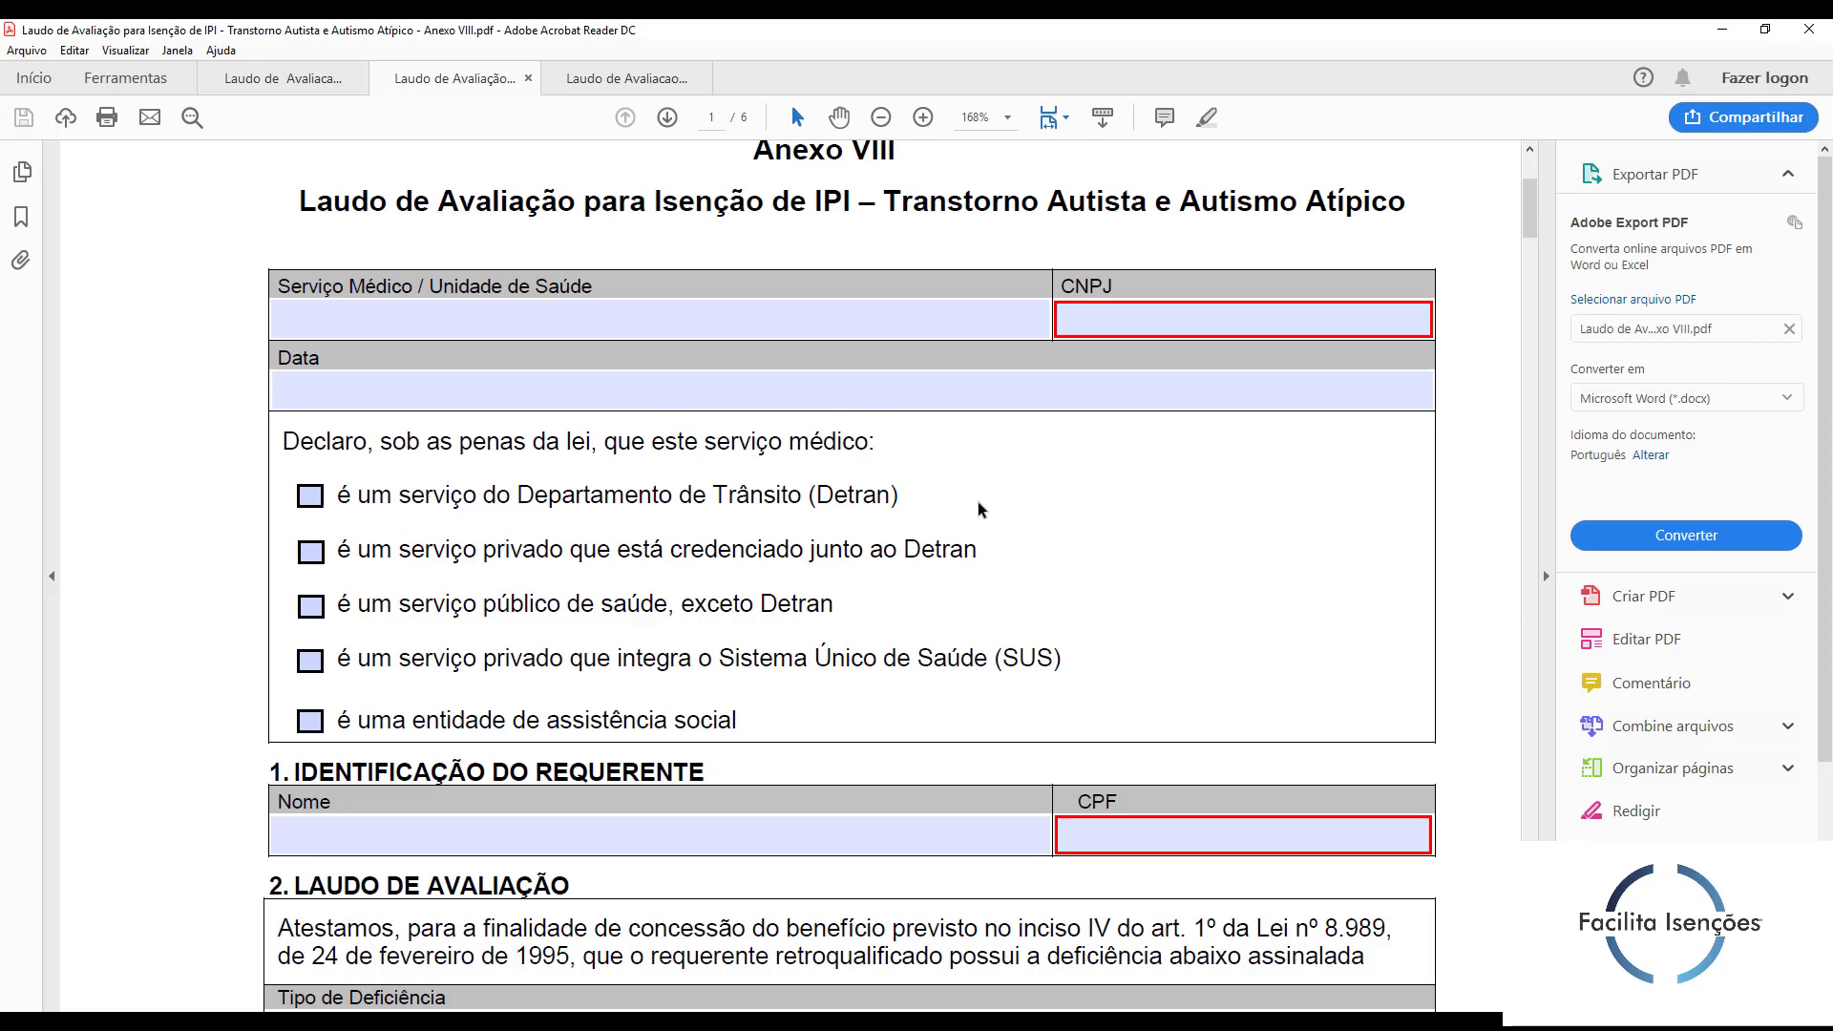
{"action": "scroll", "coordinate": [636, 570], "scroll_direction": "down", "scroll_amount": 2}
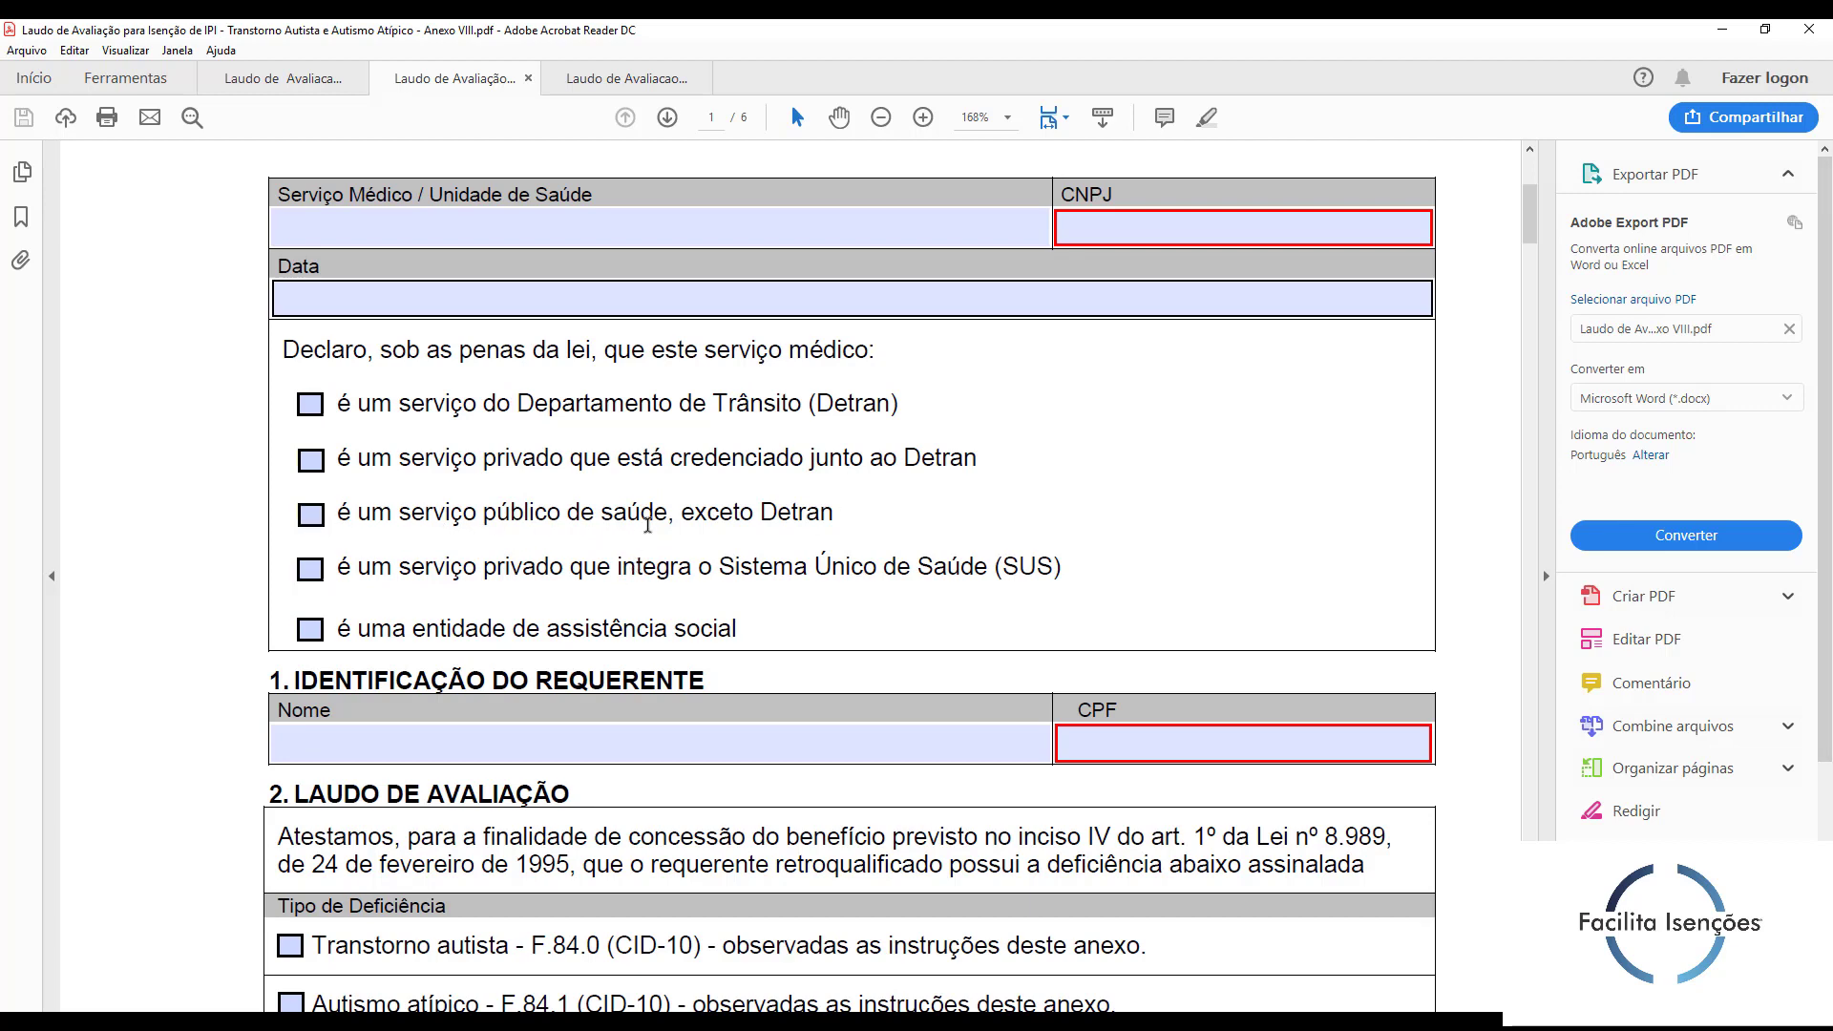
{"action": "left_click_drag", "start_coordinate": [680, 515], "coordinate": [823, 515]}
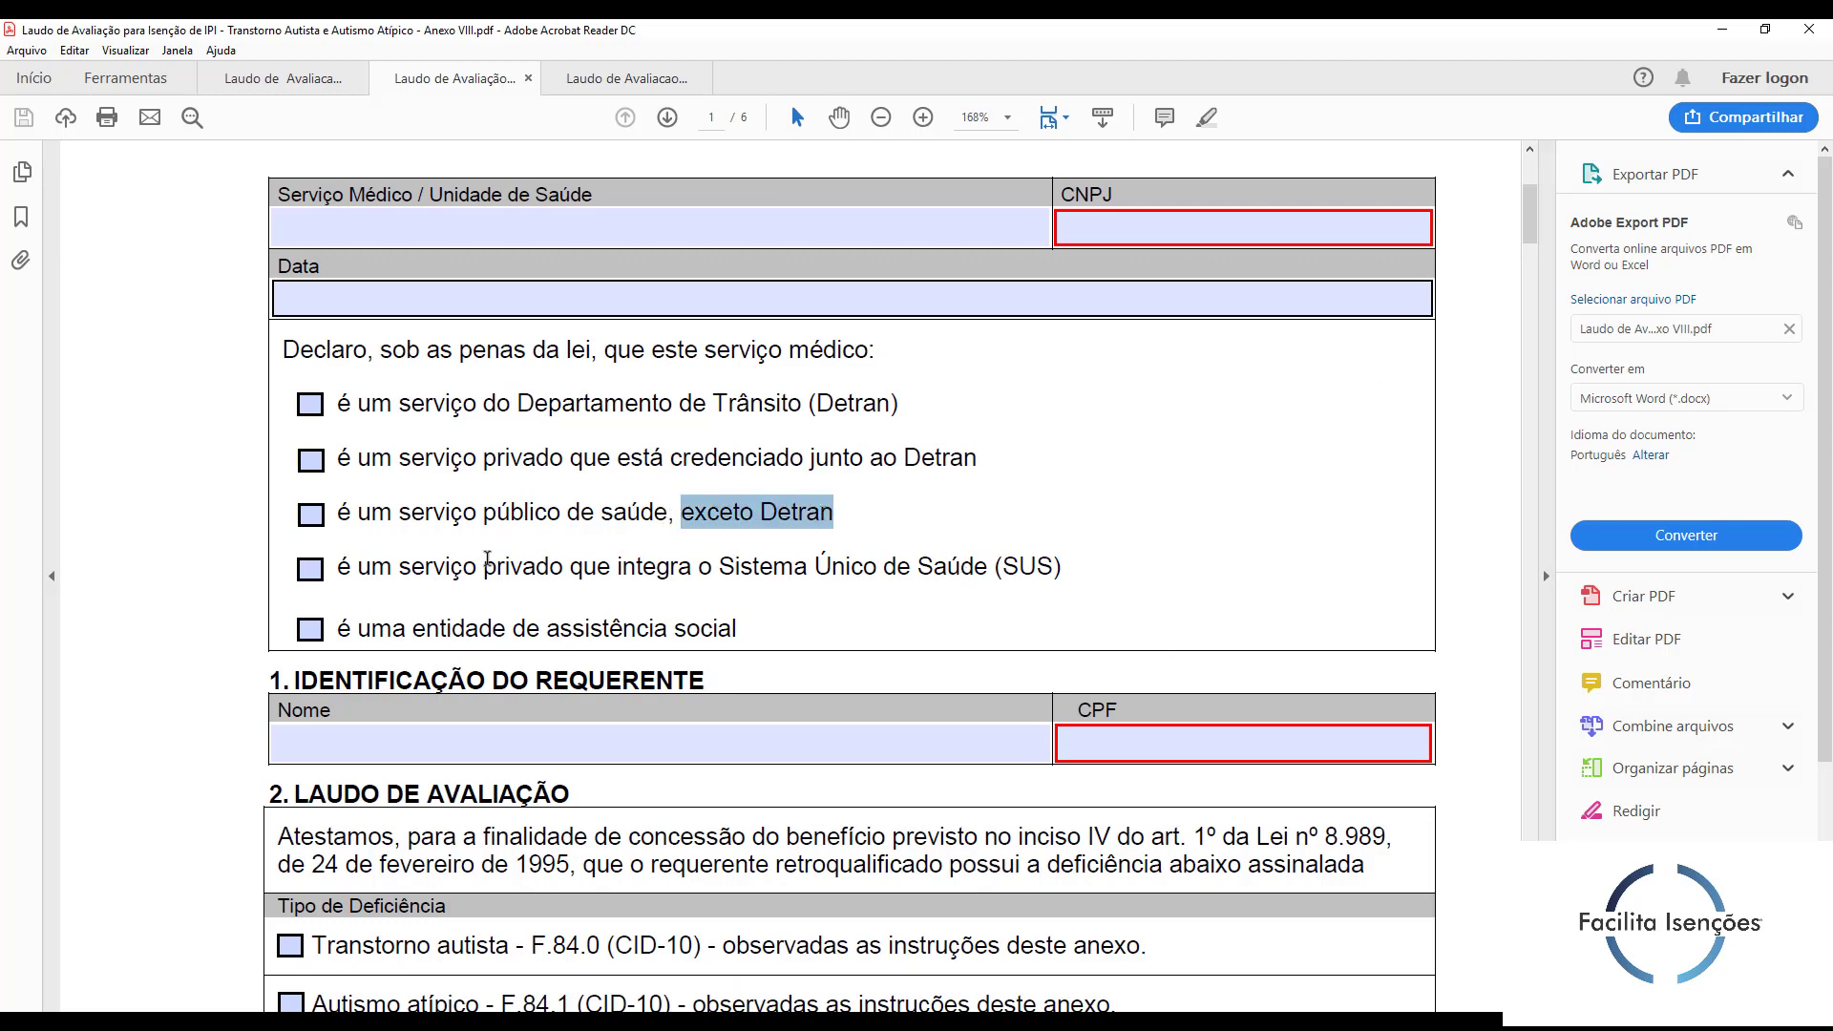
{"action": "left_click", "coordinate": [433, 570]}
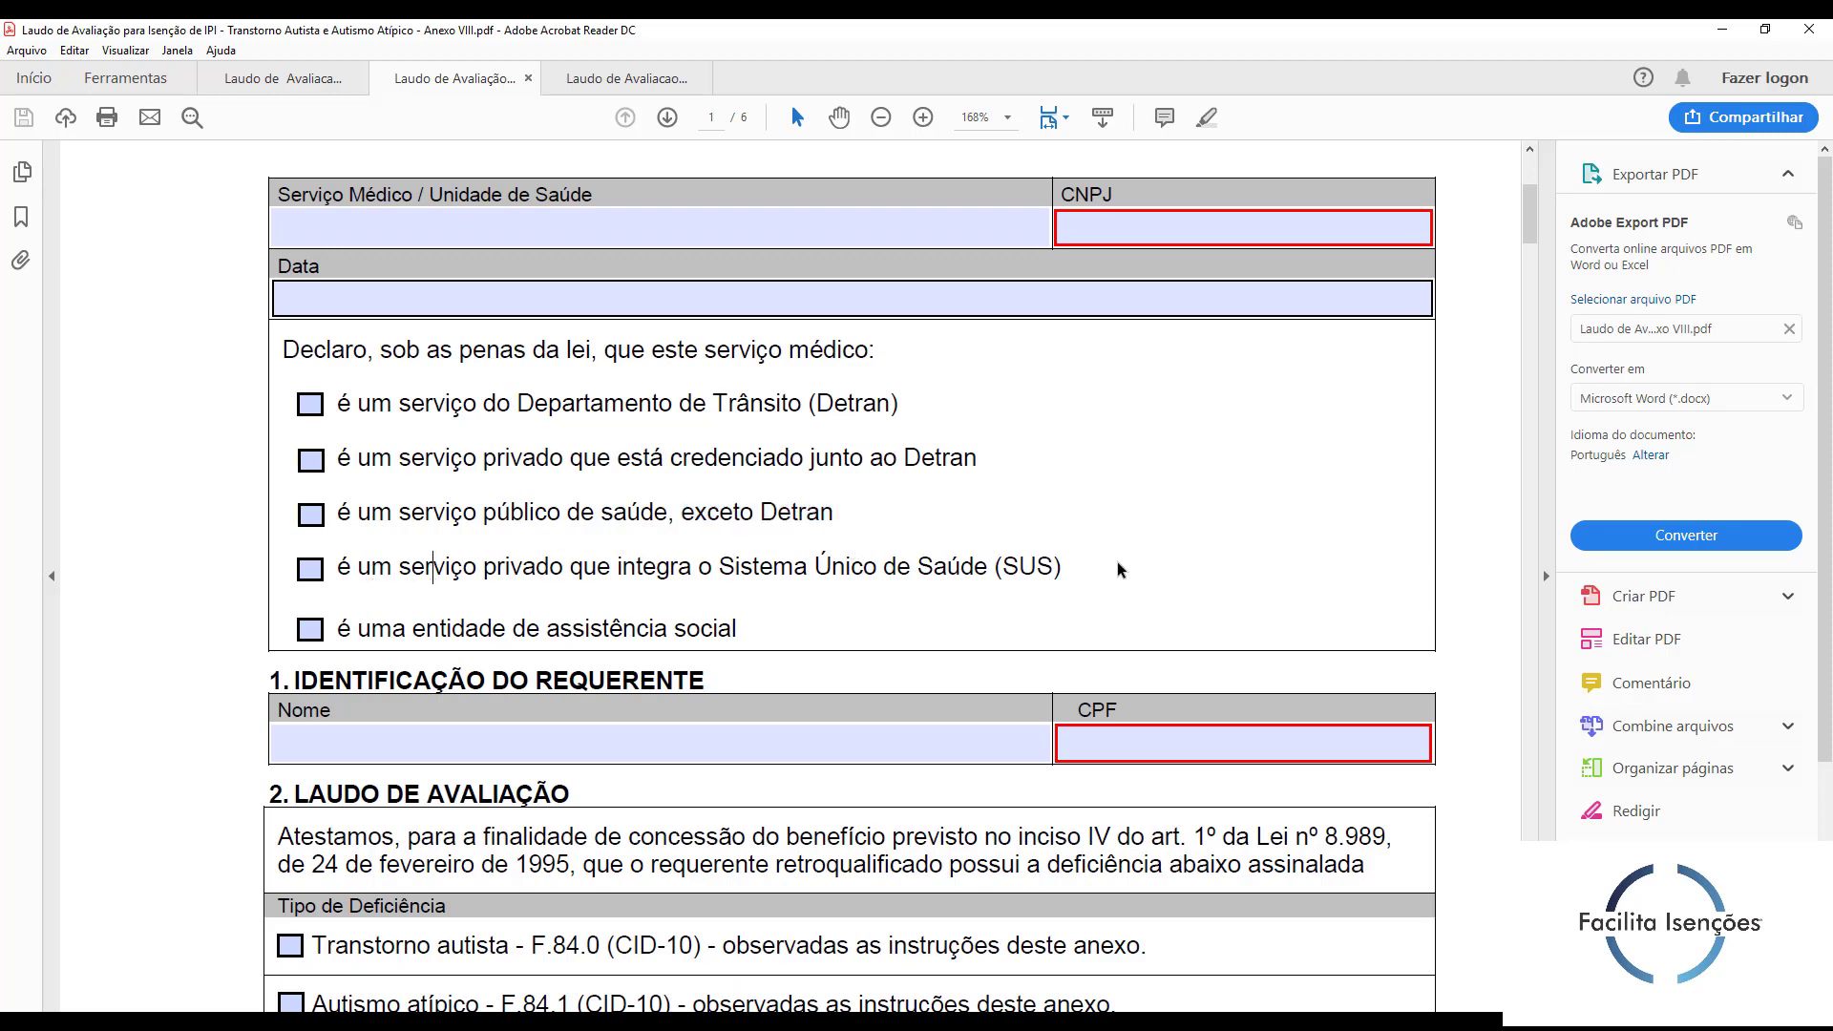
{"action": "scroll", "coordinate": [859, 306], "scroll_direction": "down", "scroll_amount": 3}
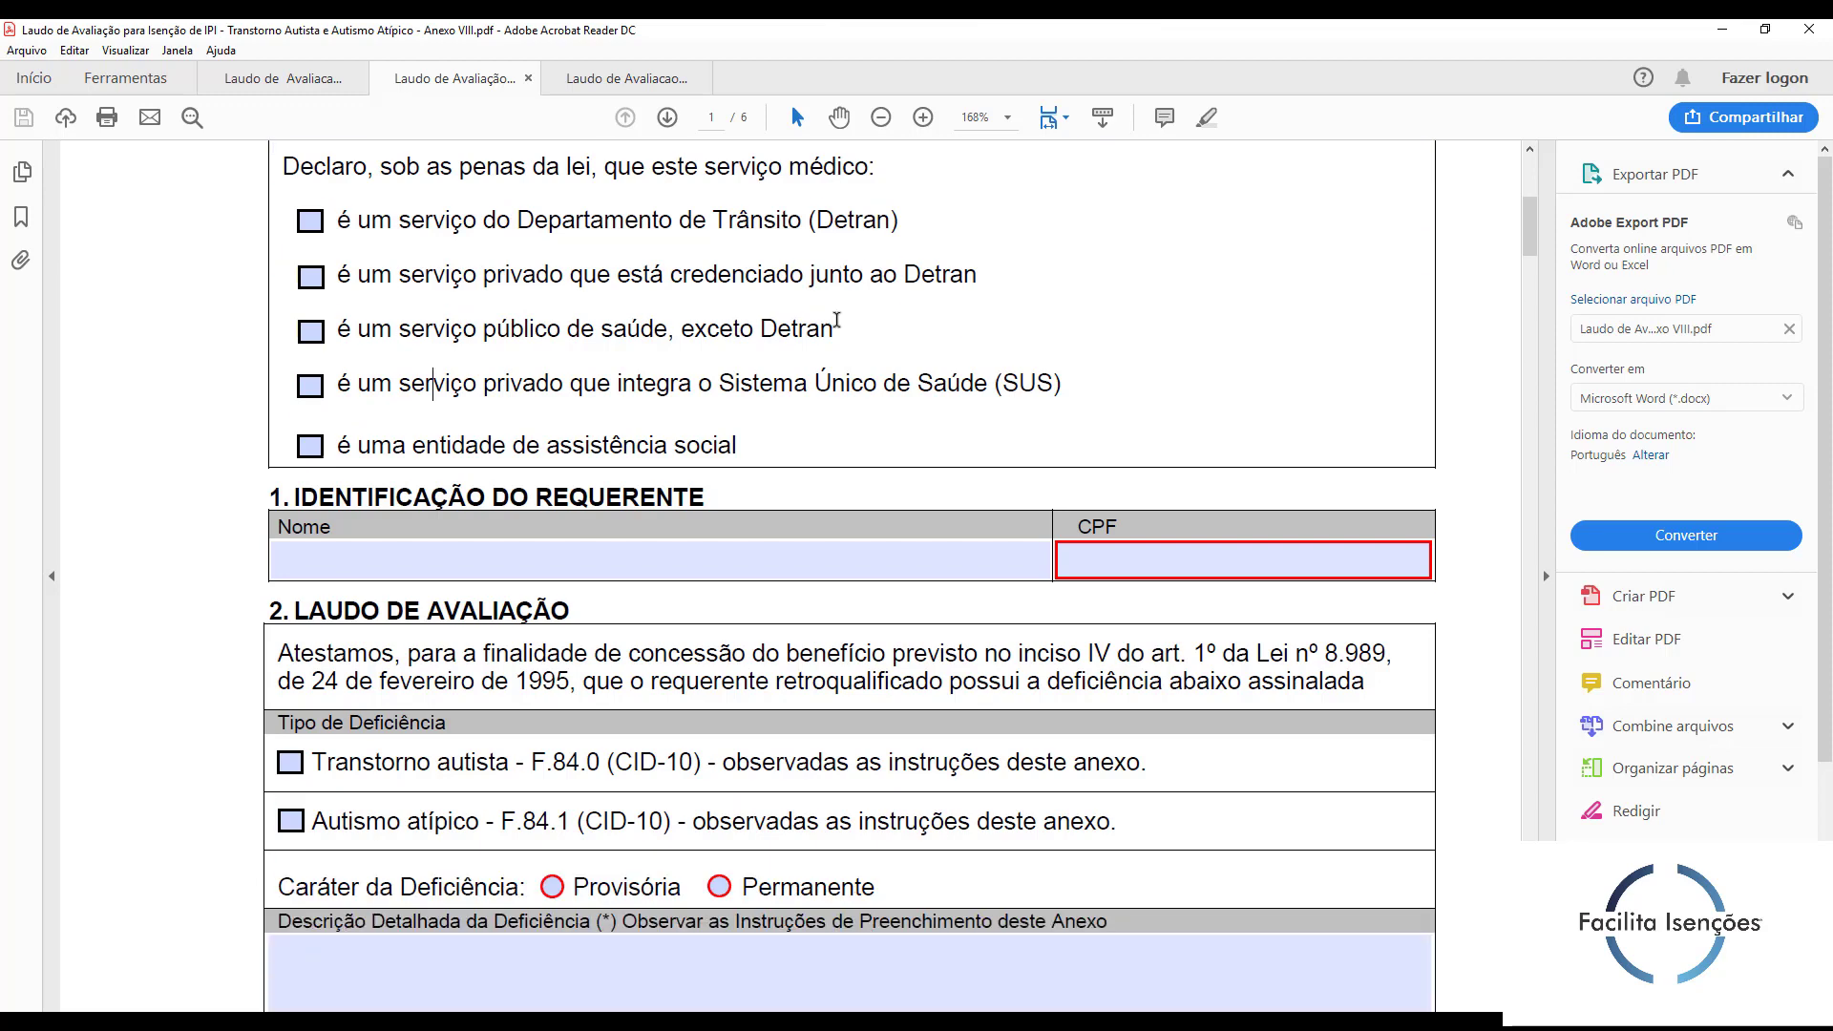
Step: Review section 1 Identificação do Requerente in Anexo VIII, activating the applicant's Nome and CPF fields
{"action": "scroll", "coordinate": [836, 320], "scroll_direction": "down", "scroll_amount": 1}
{"action": "left_click", "coordinate": [740, 390]}
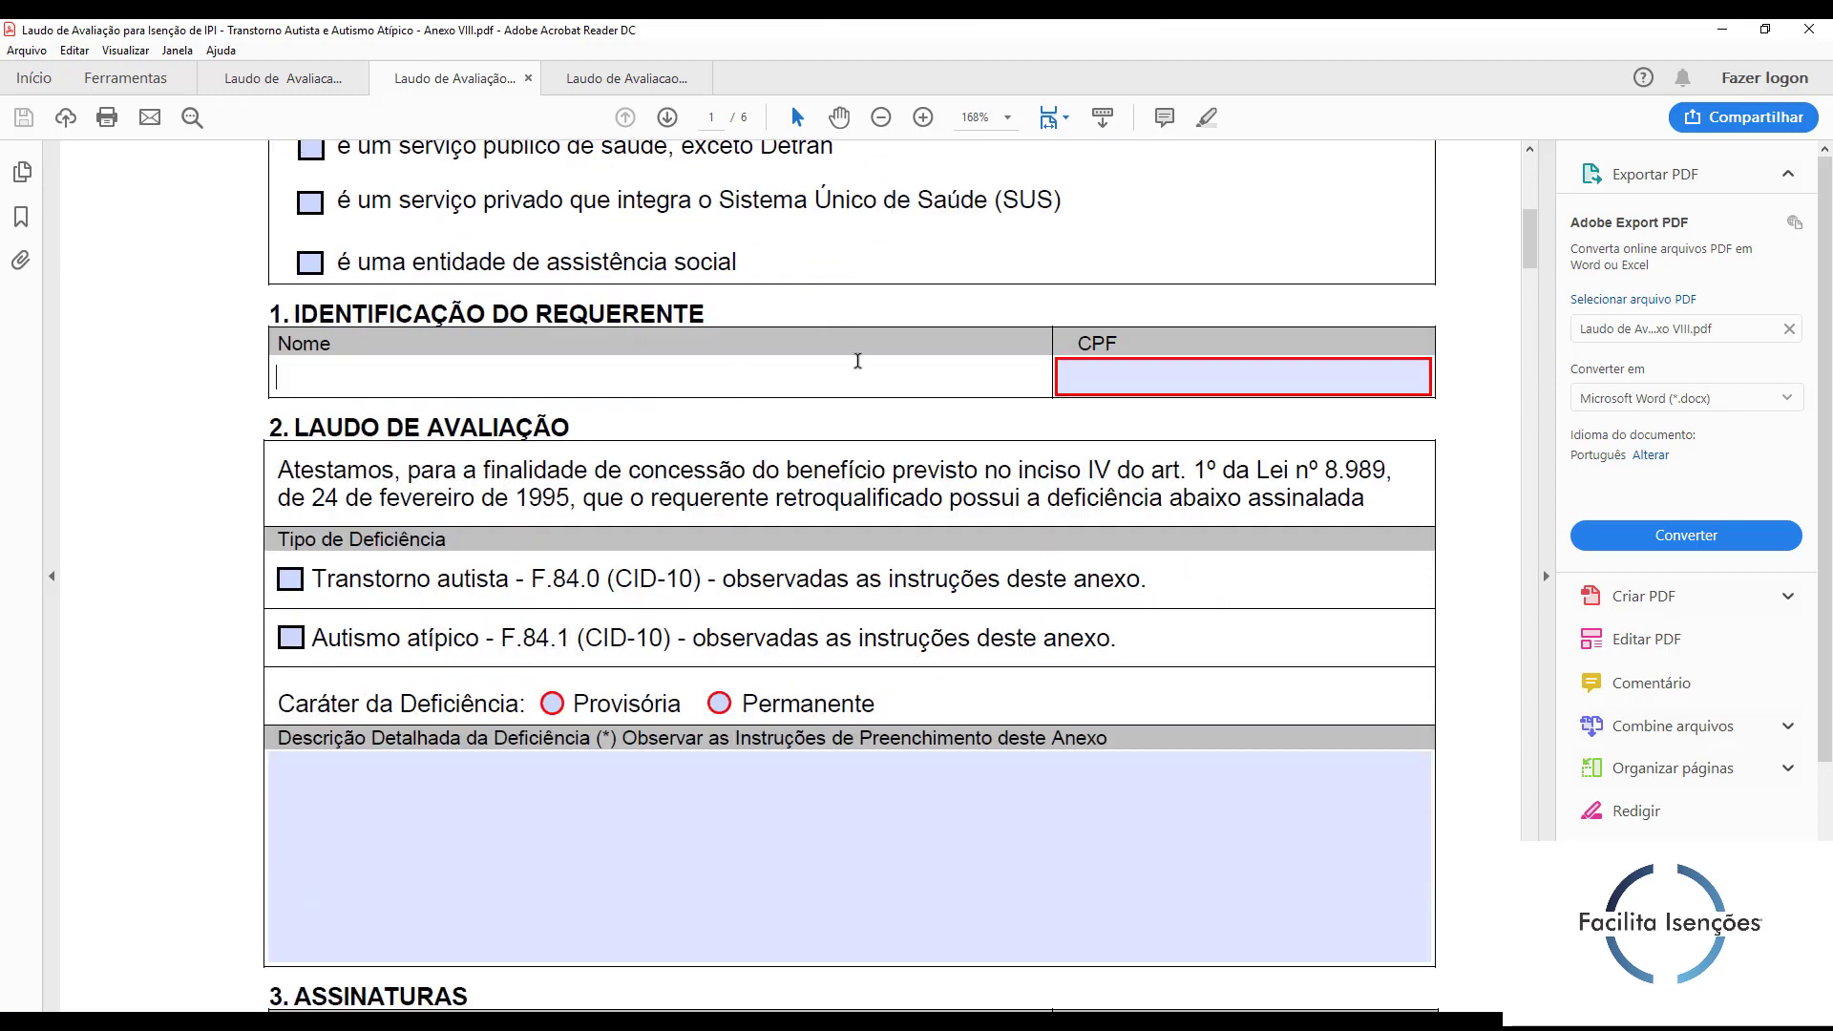
{"action": "left_click", "coordinate": [1168, 380]}
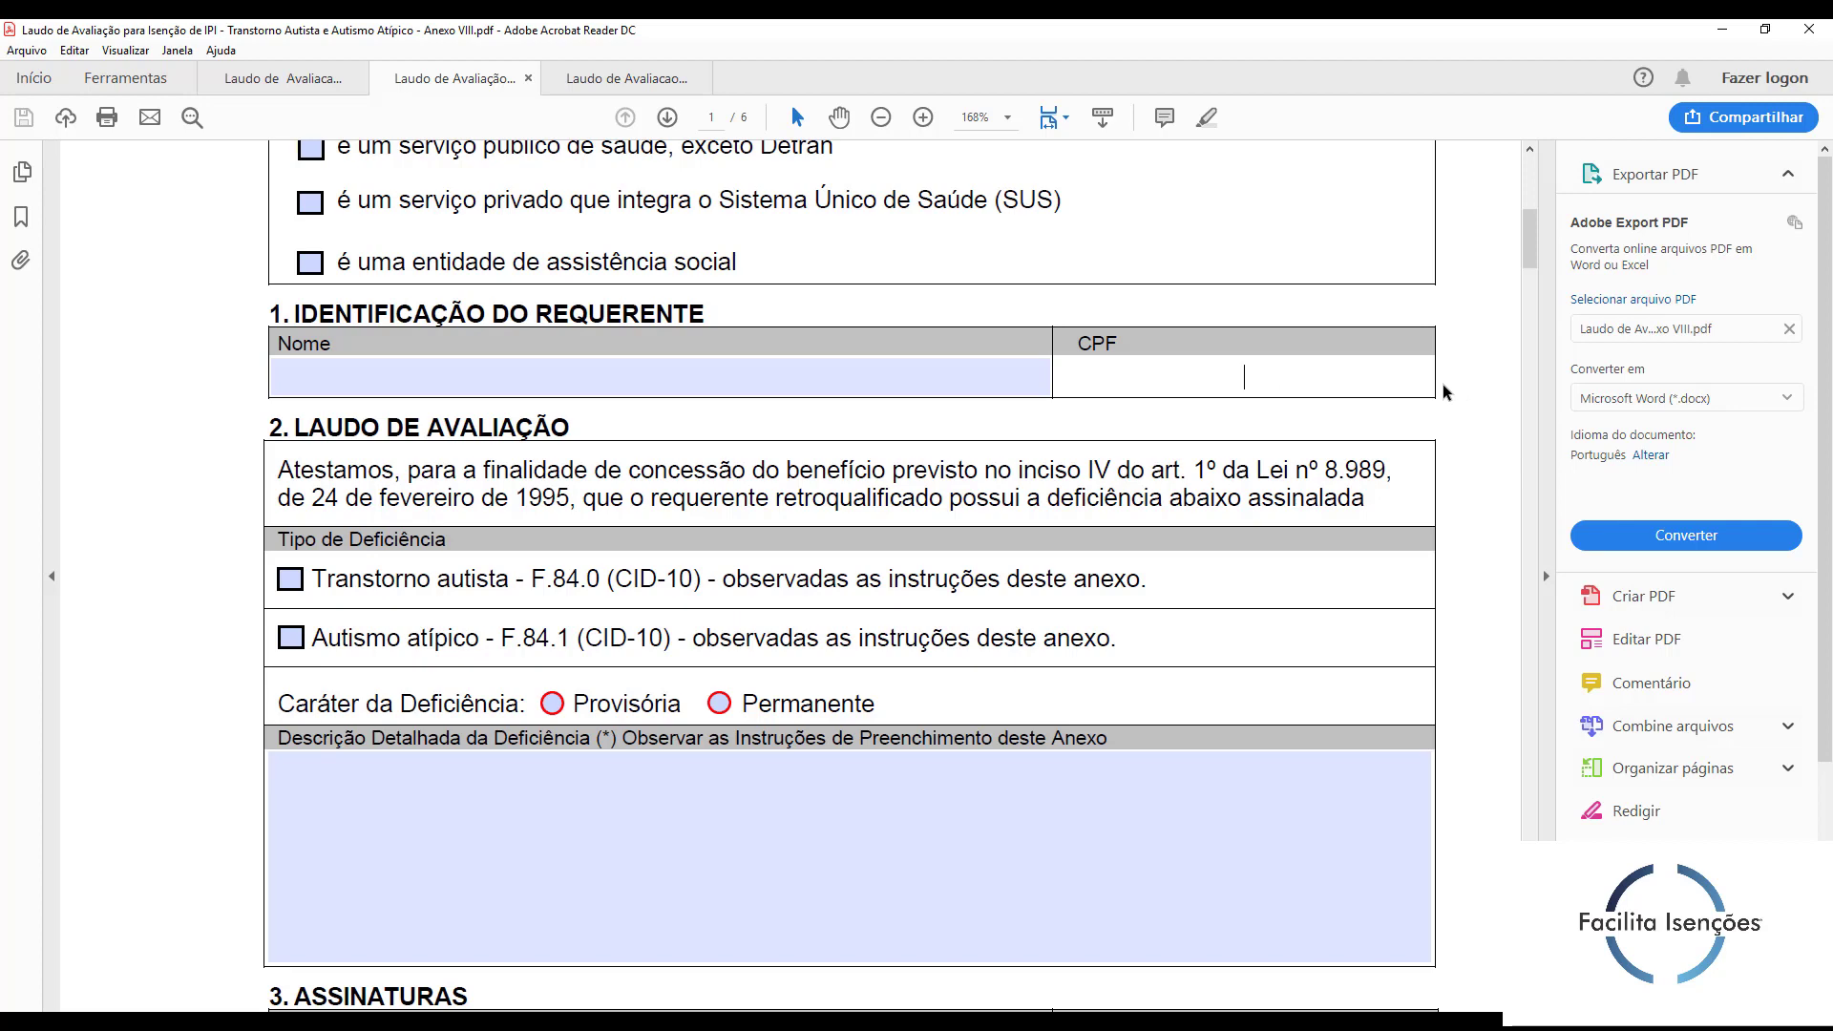
{"action": "left_click", "coordinate": [933, 385]}
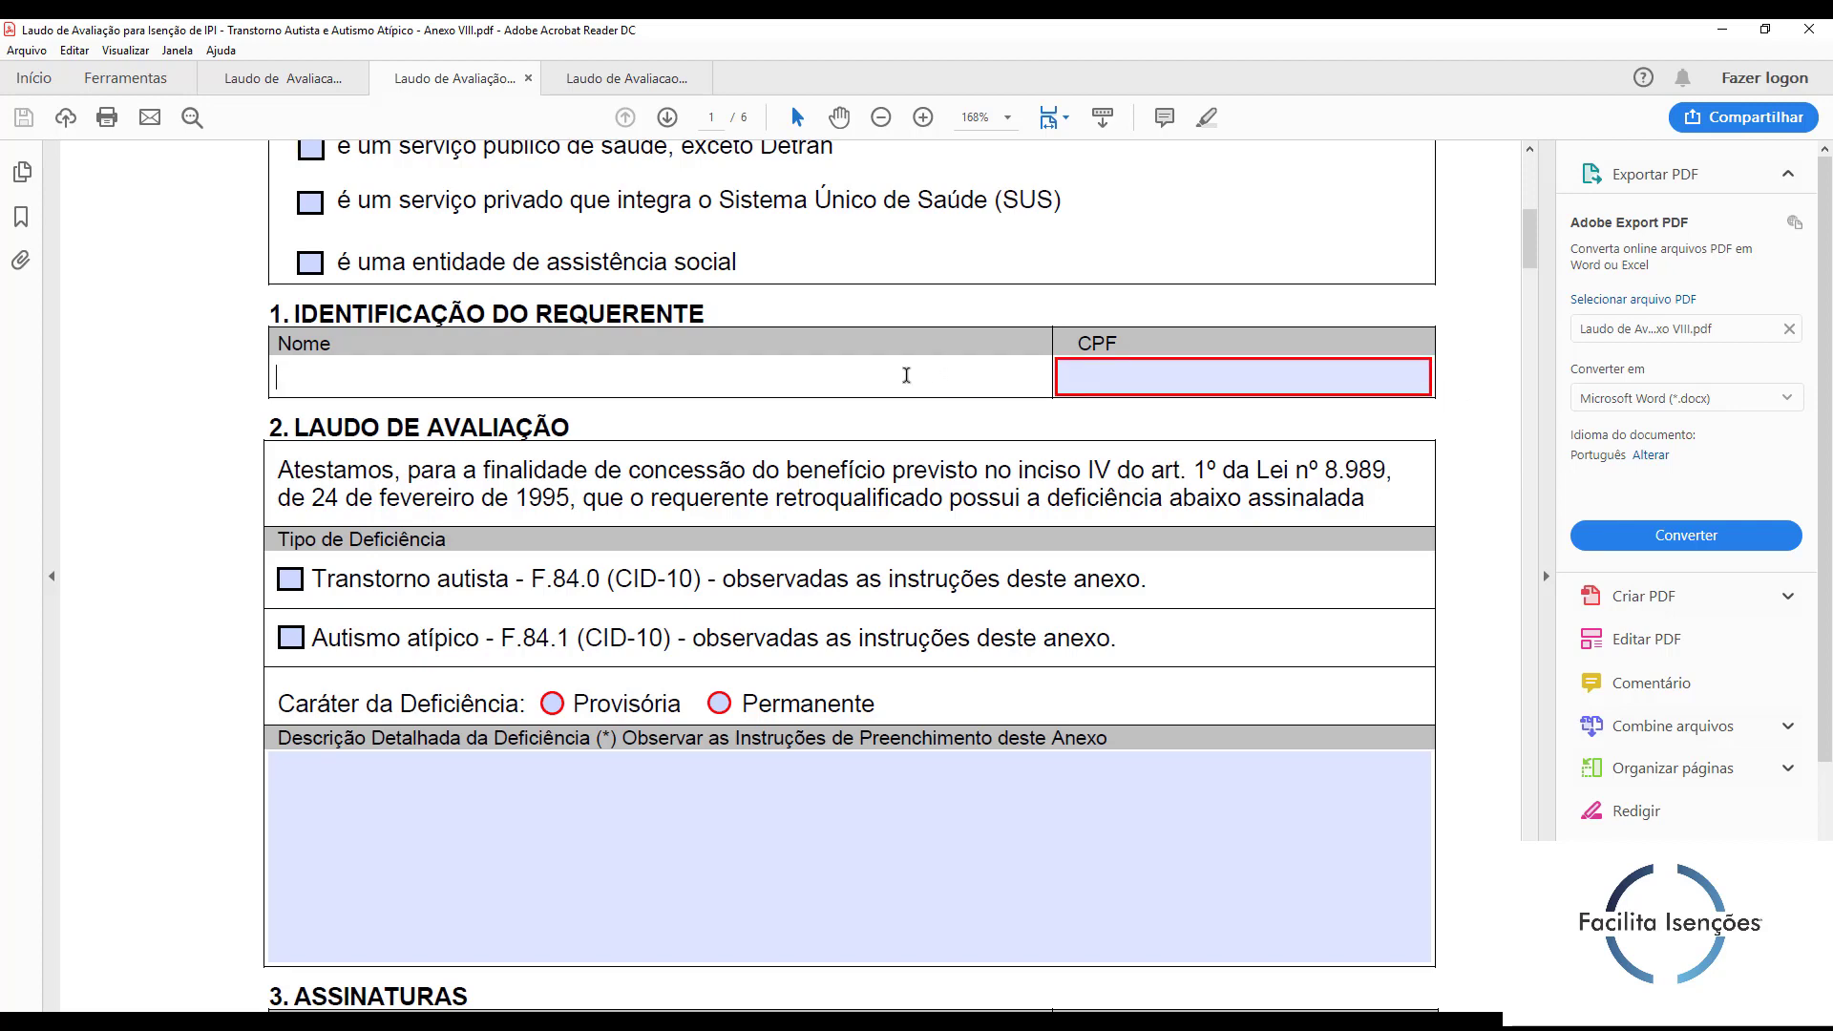
{"action": "left_click", "coordinate": [1102, 376]}
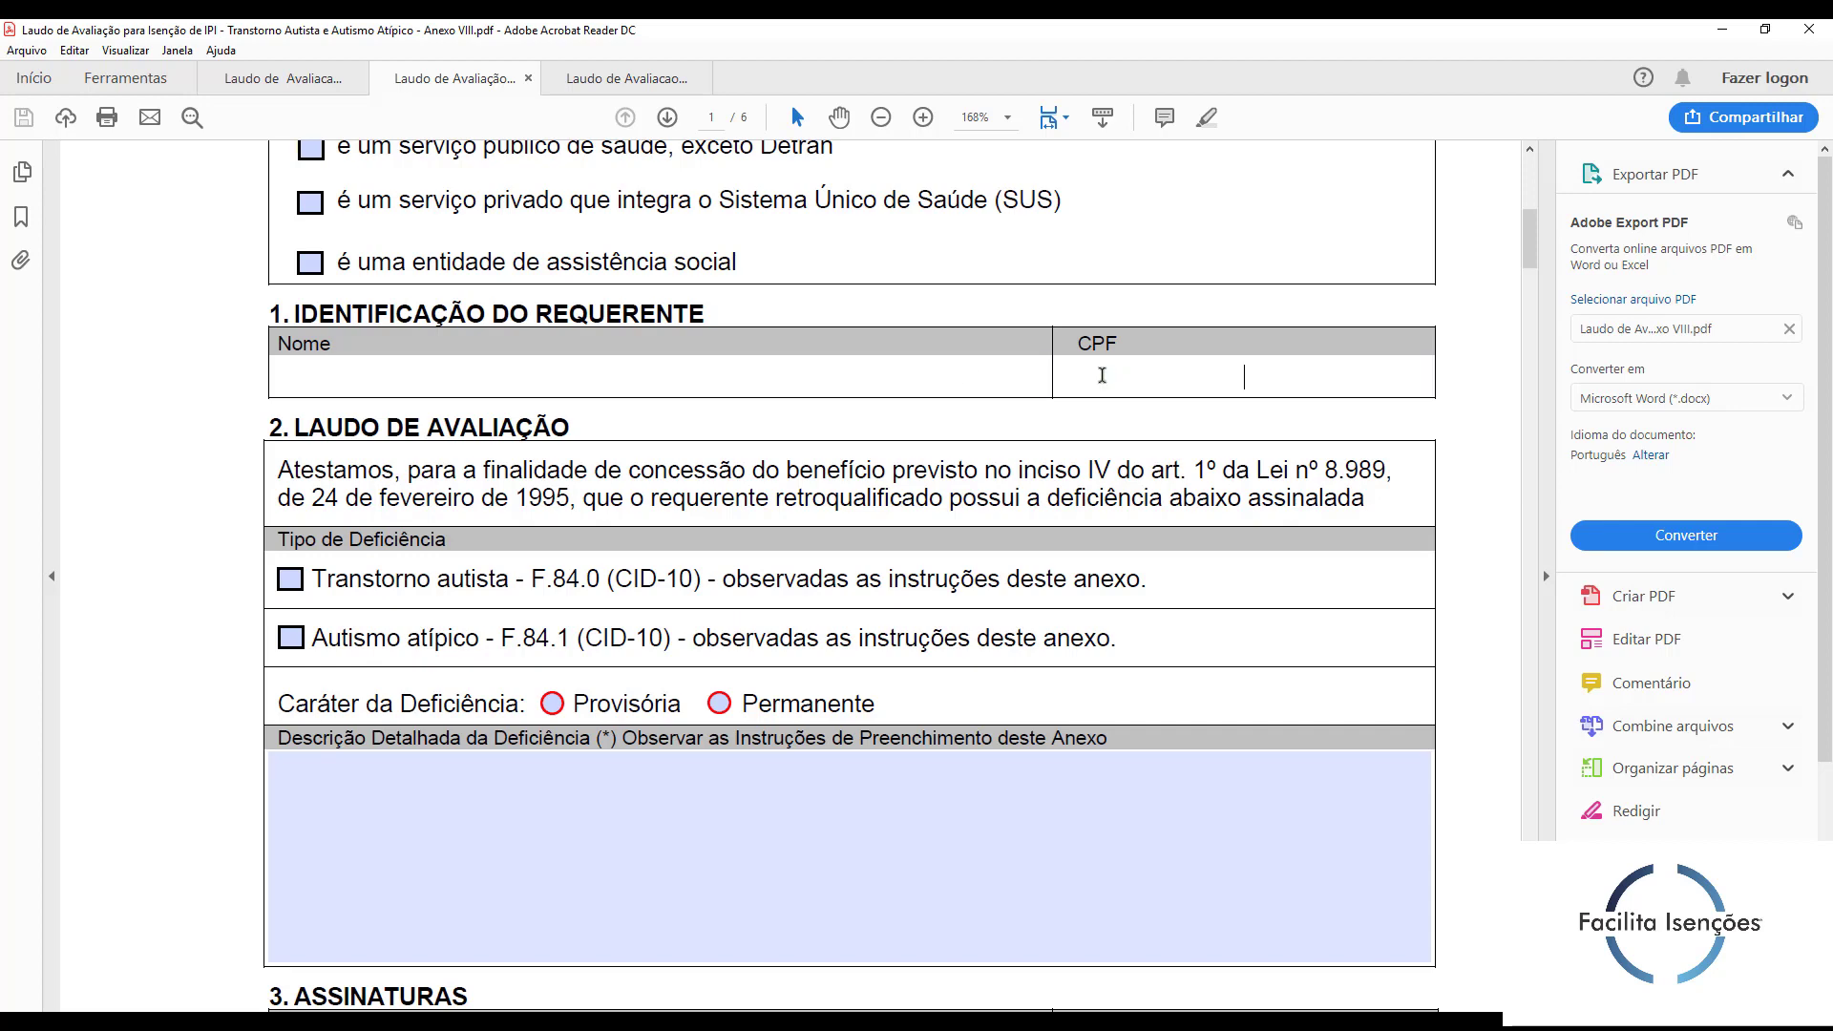
{"action": "left_click", "coordinate": [968, 376]}
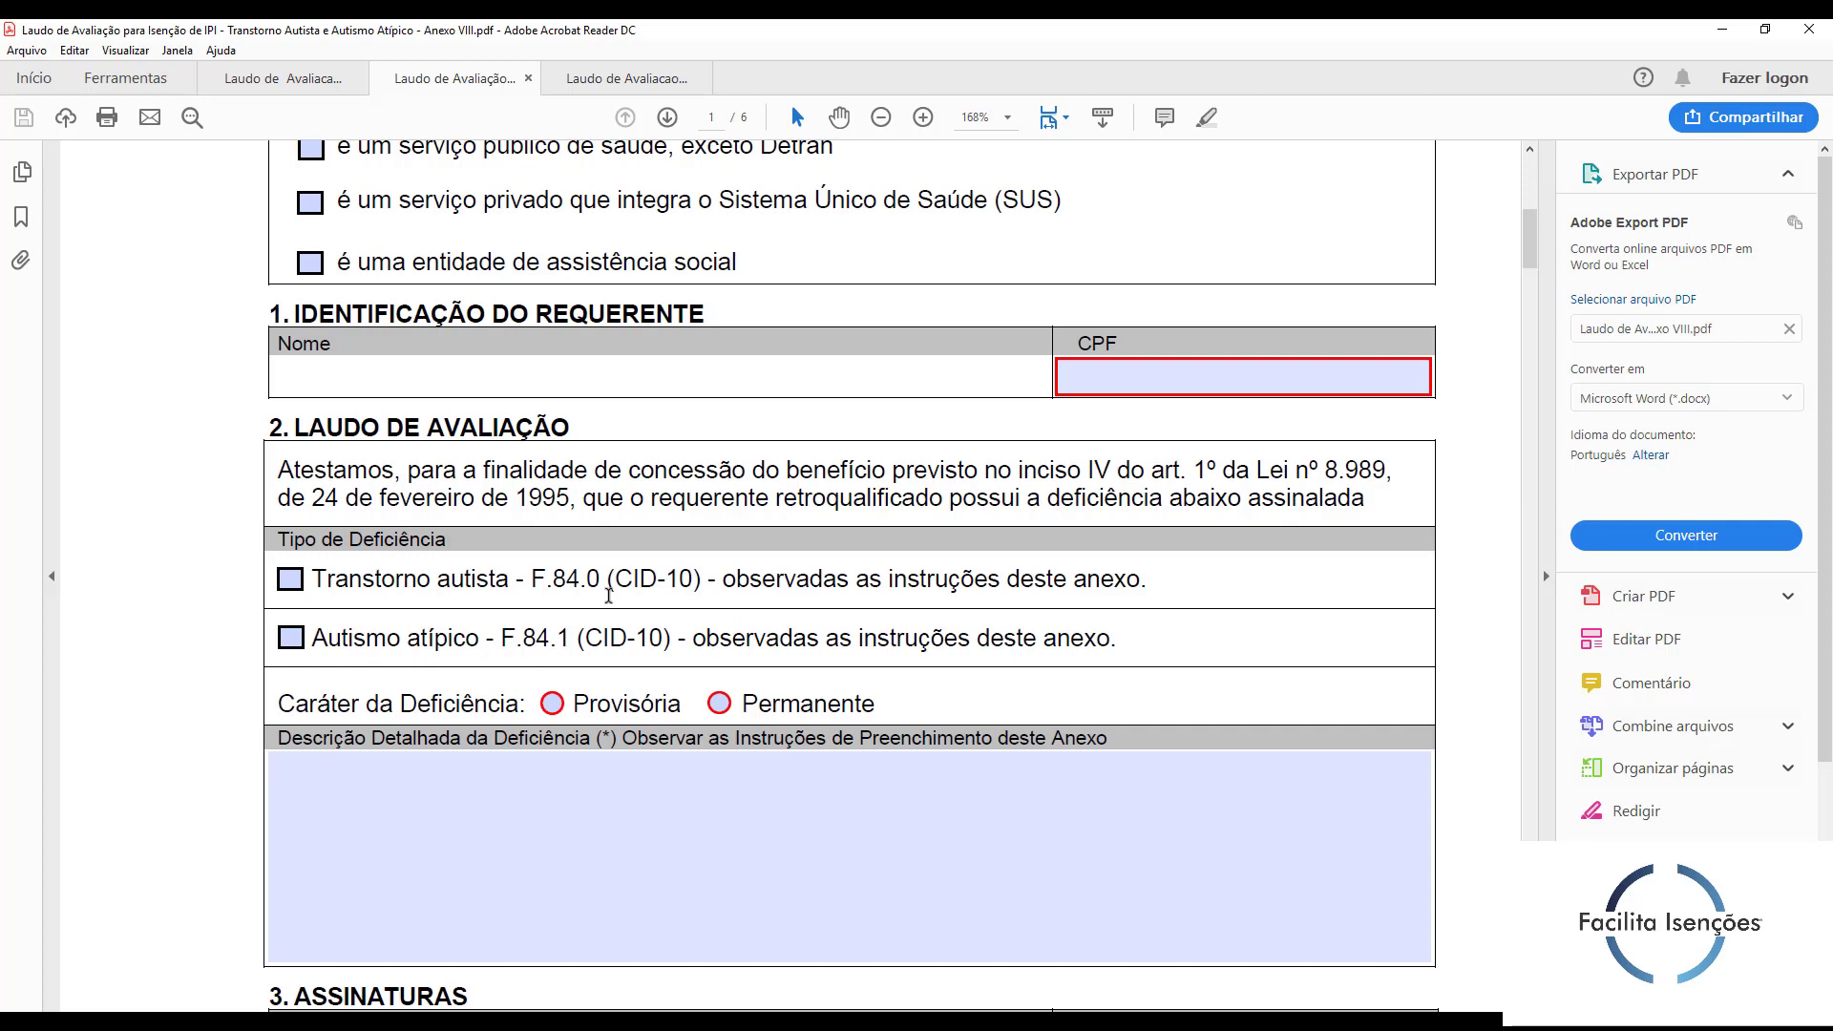
Step: Examine section 2 Laudo de Avaliação, covering deficiency type and Caráter da Deficiência, and activate the Descrição Detalhada field before viewing section 3 Assinaturas
{"action": "scroll", "coordinate": [1486, 614], "scroll_direction": "down", "scroll_amount": 1}
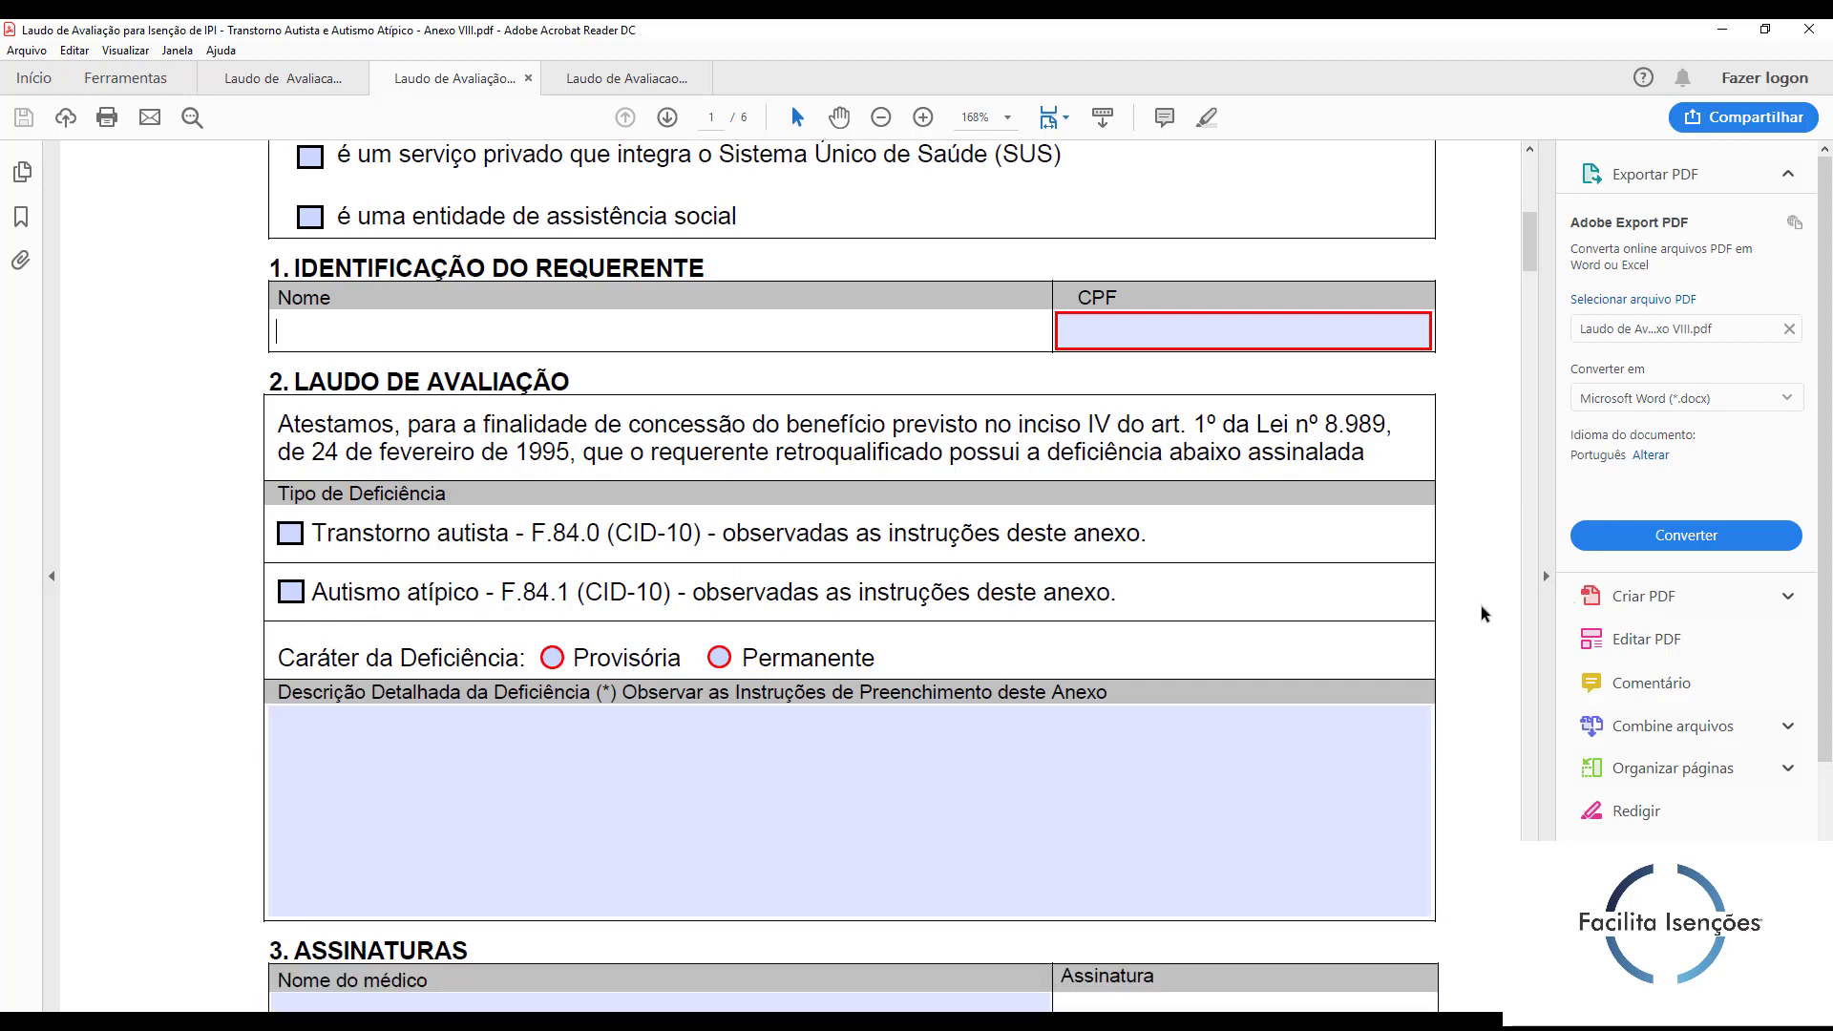
{"action": "scroll", "coordinate": [1481, 612], "scroll_direction": "down", "scroll_amount": 1}
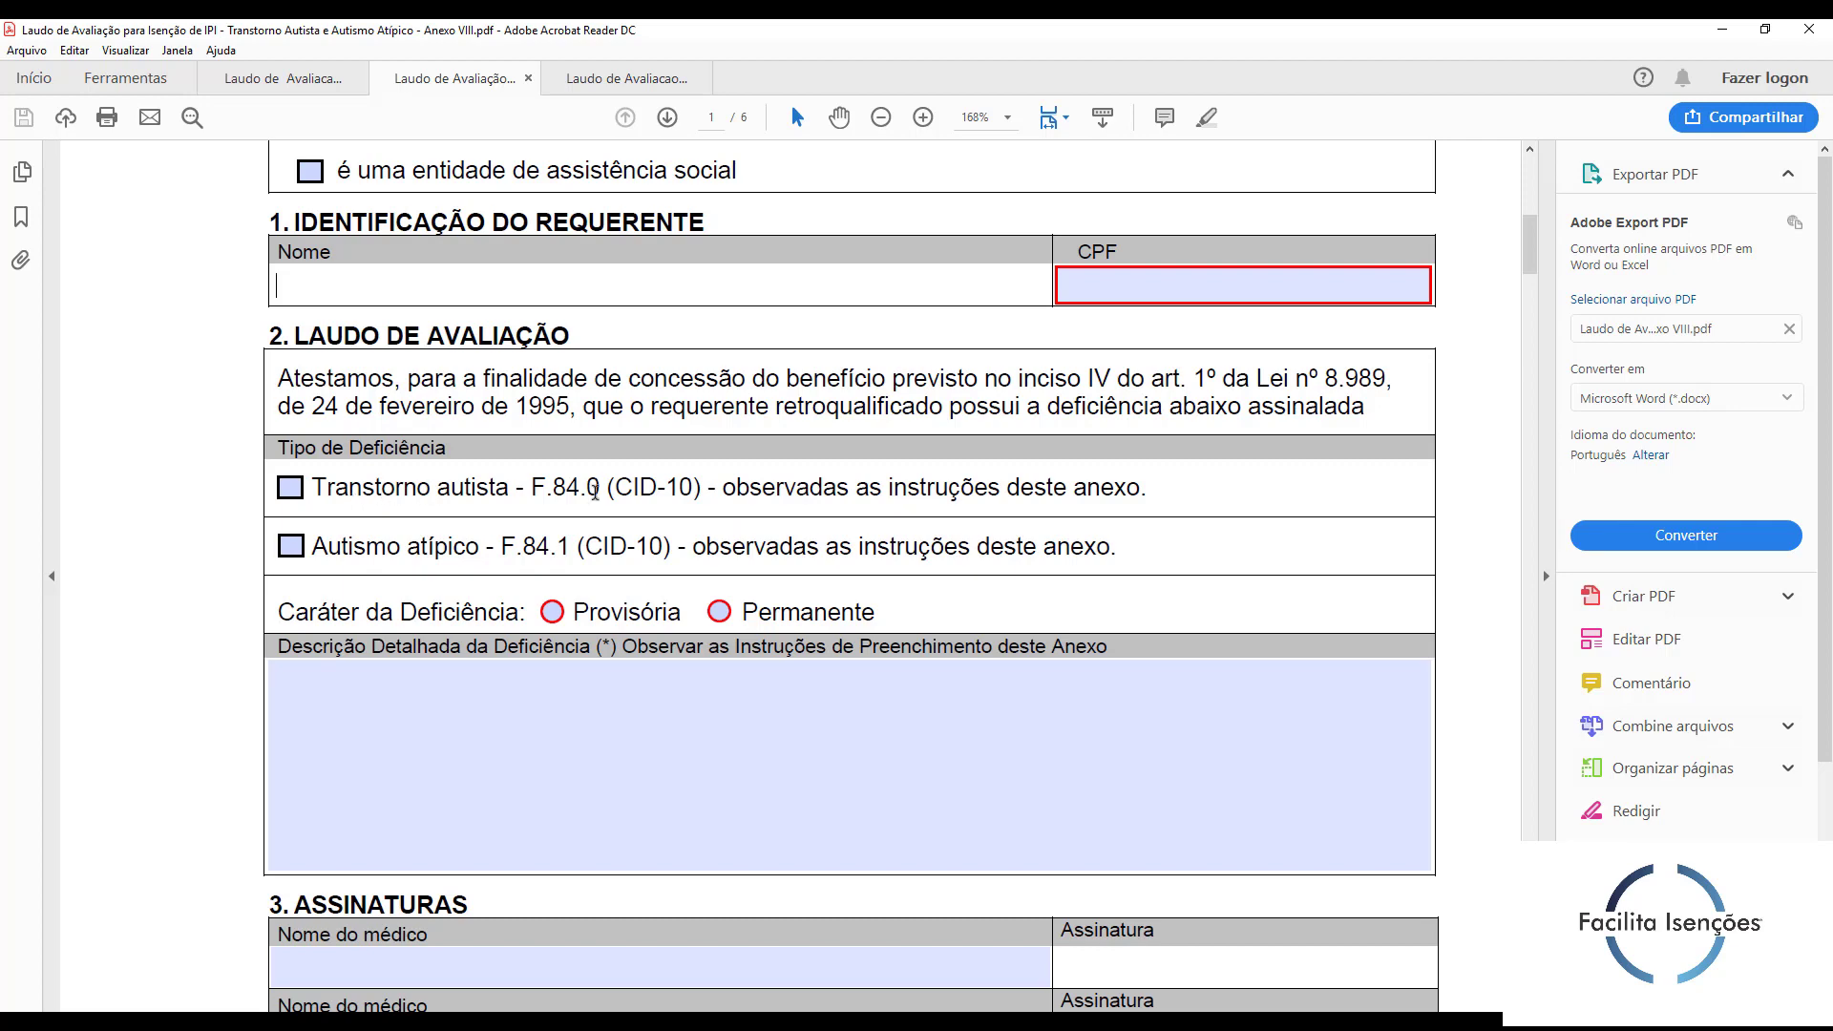
{"action": "scroll", "coordinate": [594, 492], "scroll_direction": "down", "scroll_amount": 1}
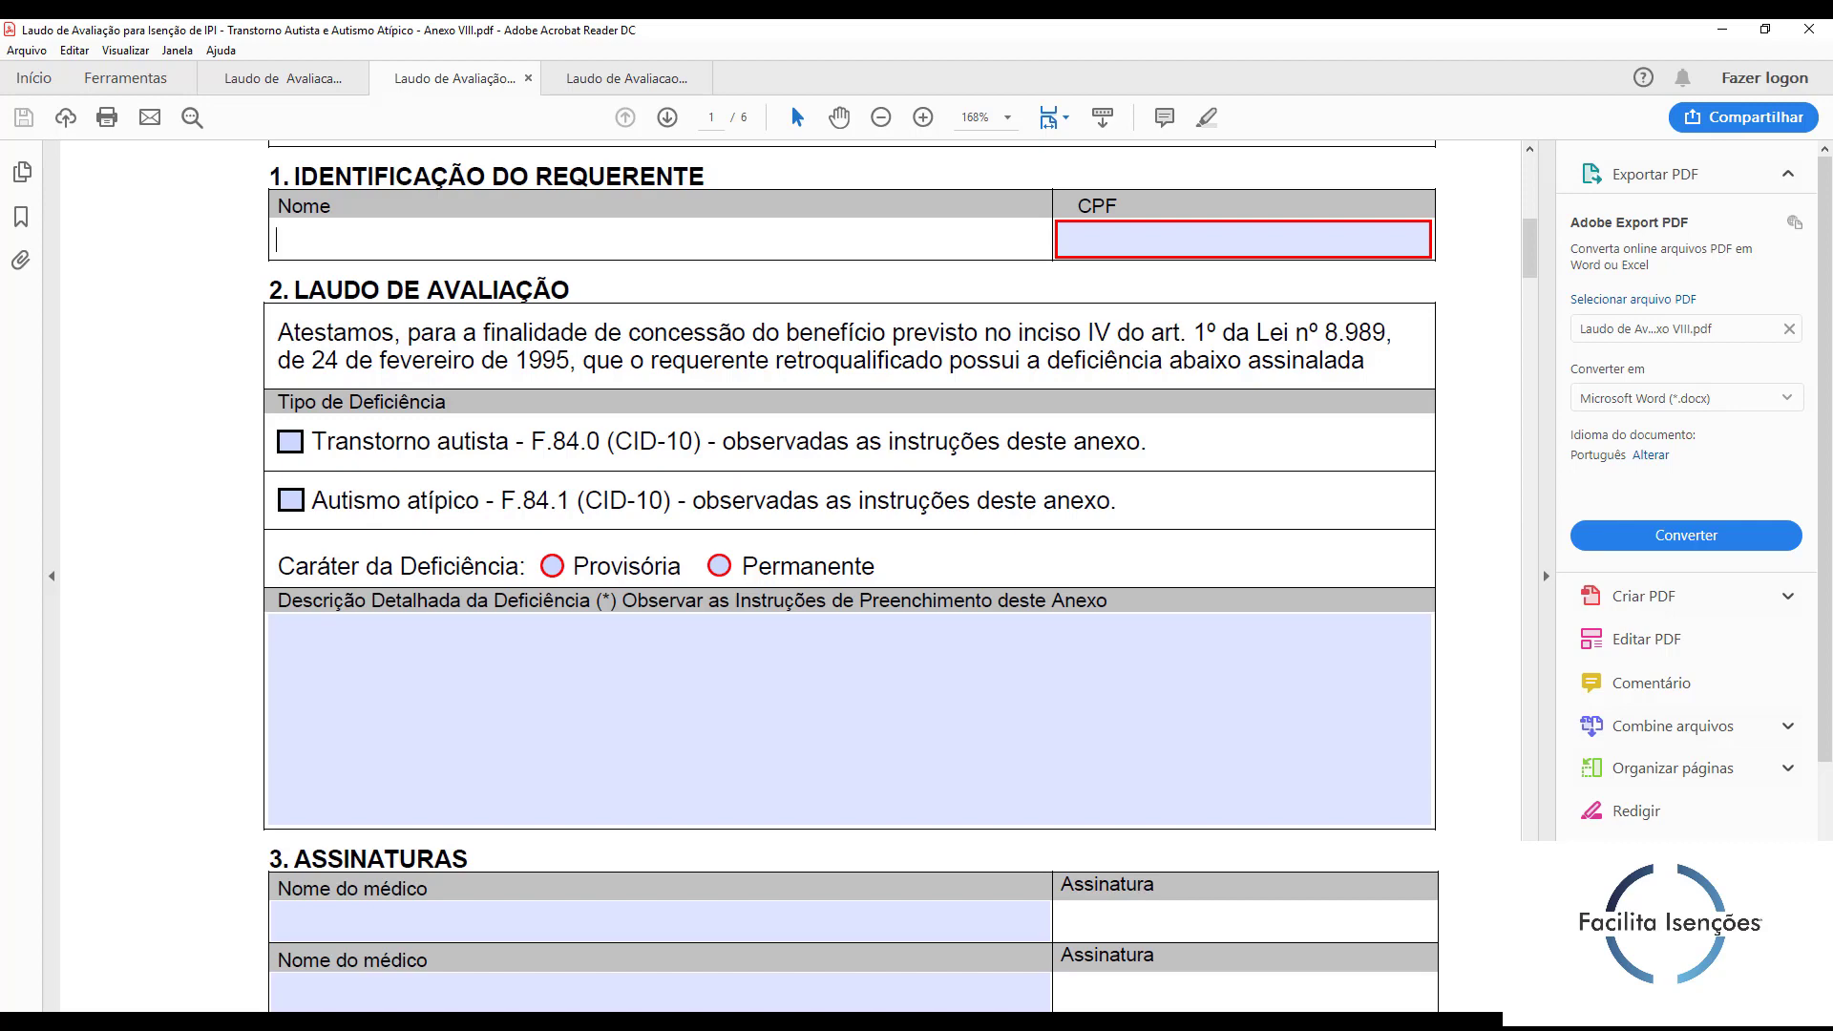
{"action": "left_click", "coordinate": [719, 567]}
{"action": "left_click", "coordinate": [964, 570]}
{"action": "left_click", "coordinate": [1147, 641]}
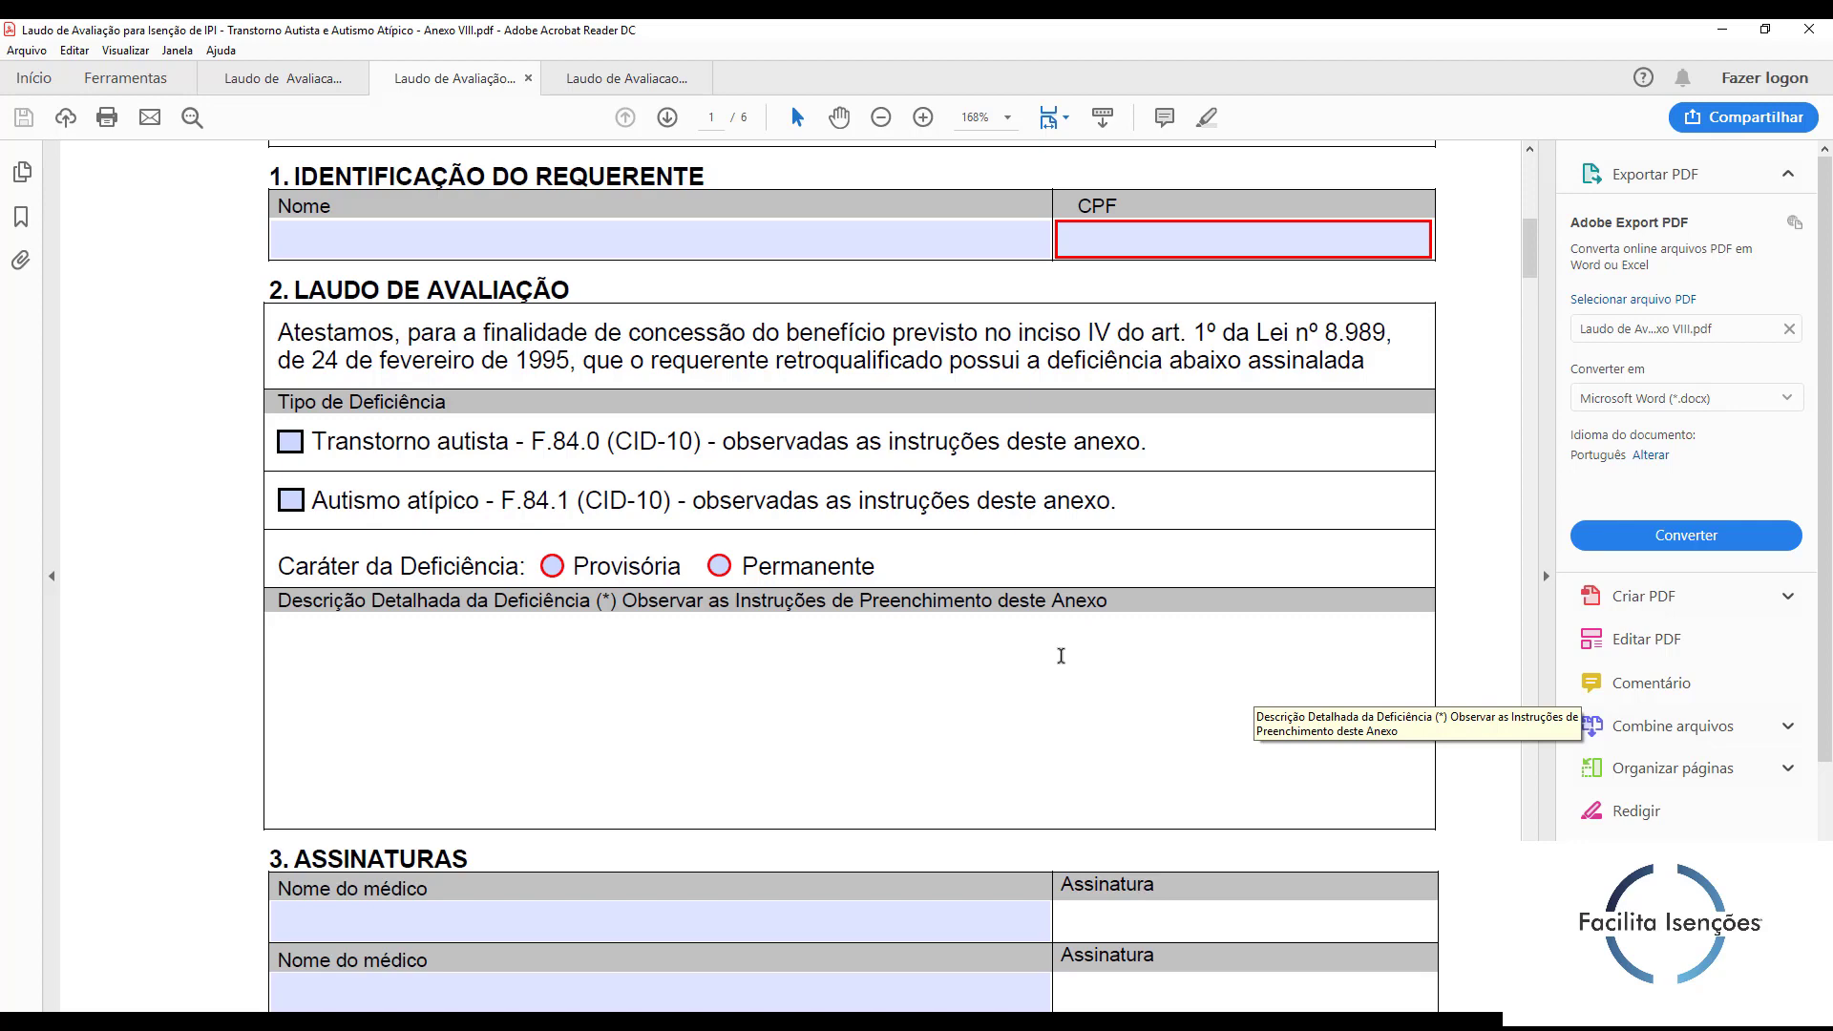
{"action": "scroll", "coordinate": [1061, 656], "scroll_direction": "down", "scroll_amount": 1}
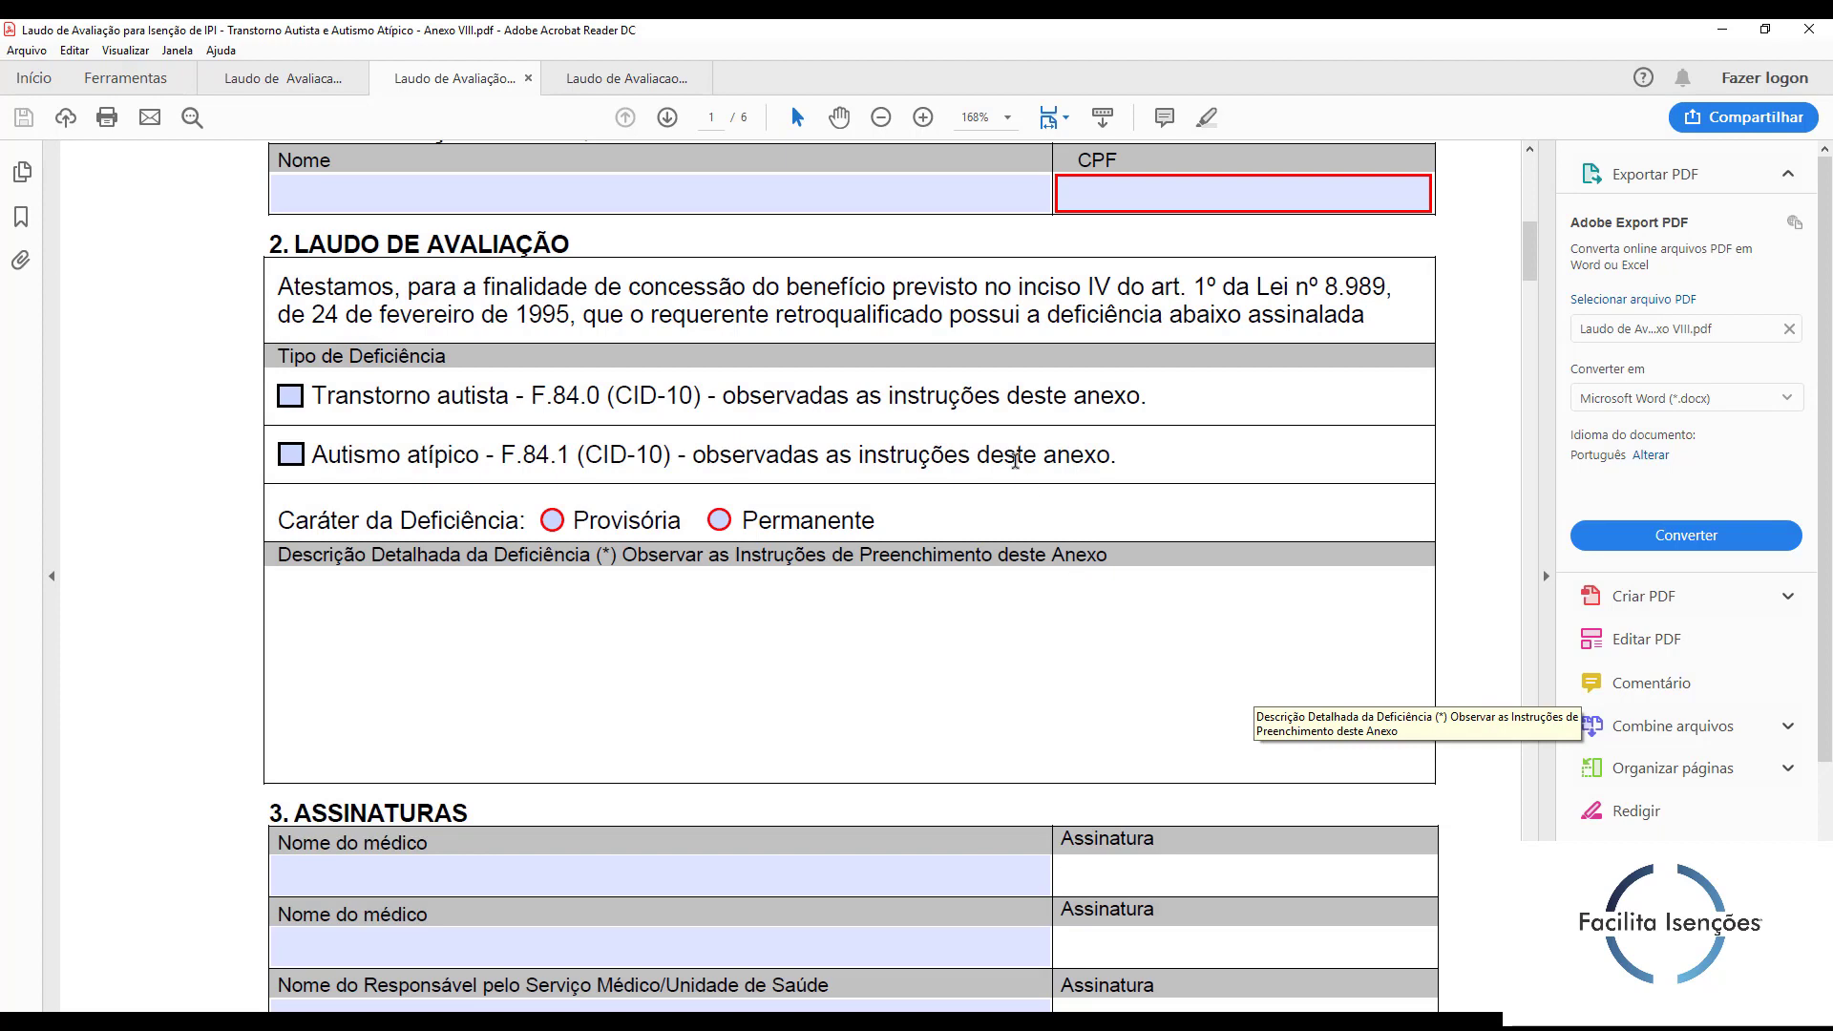
{"action": "scroll", "coordinate": [895, 759], "scroll_direction": "down", "scroll_amount": 3}
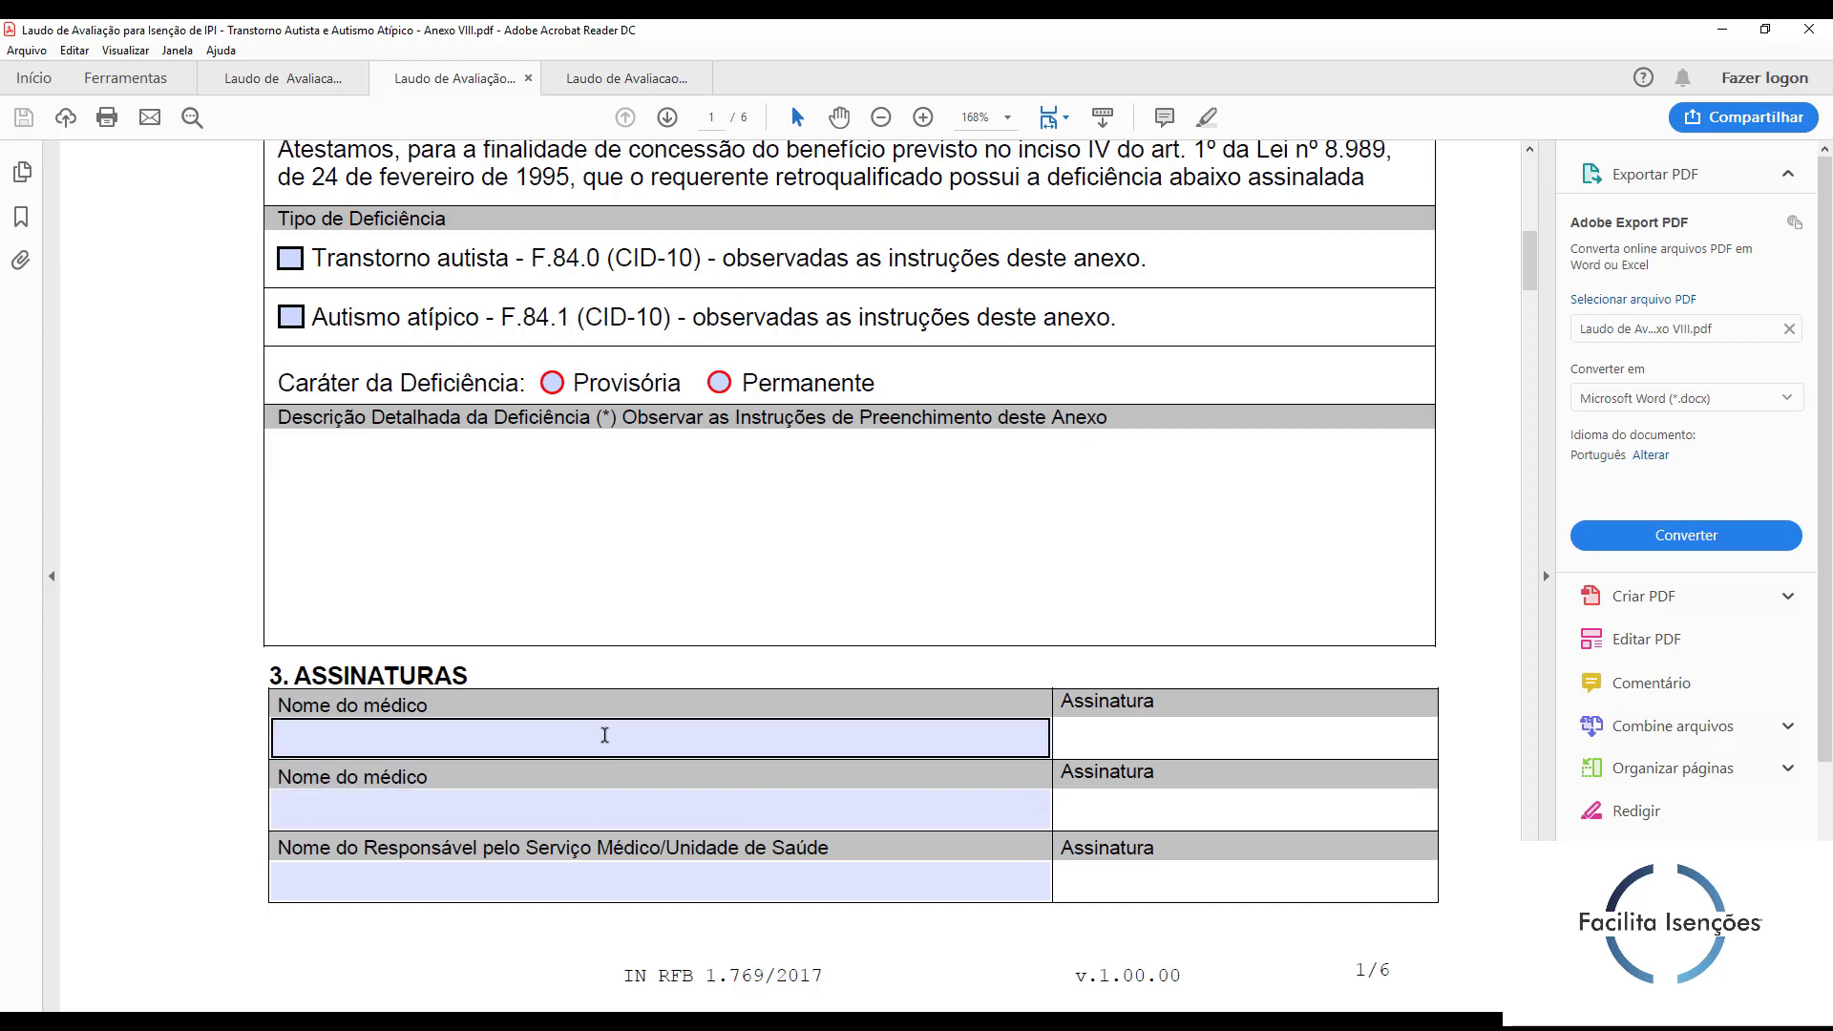
Step: Review section 3 Assinaturas in Anexo VIII, activating both Nome do médico fields and the Nome do Responsável pelo Serviço Médico/Unidade de Saúde field
{"action": "left_click", "coordinate": [550, 743]}
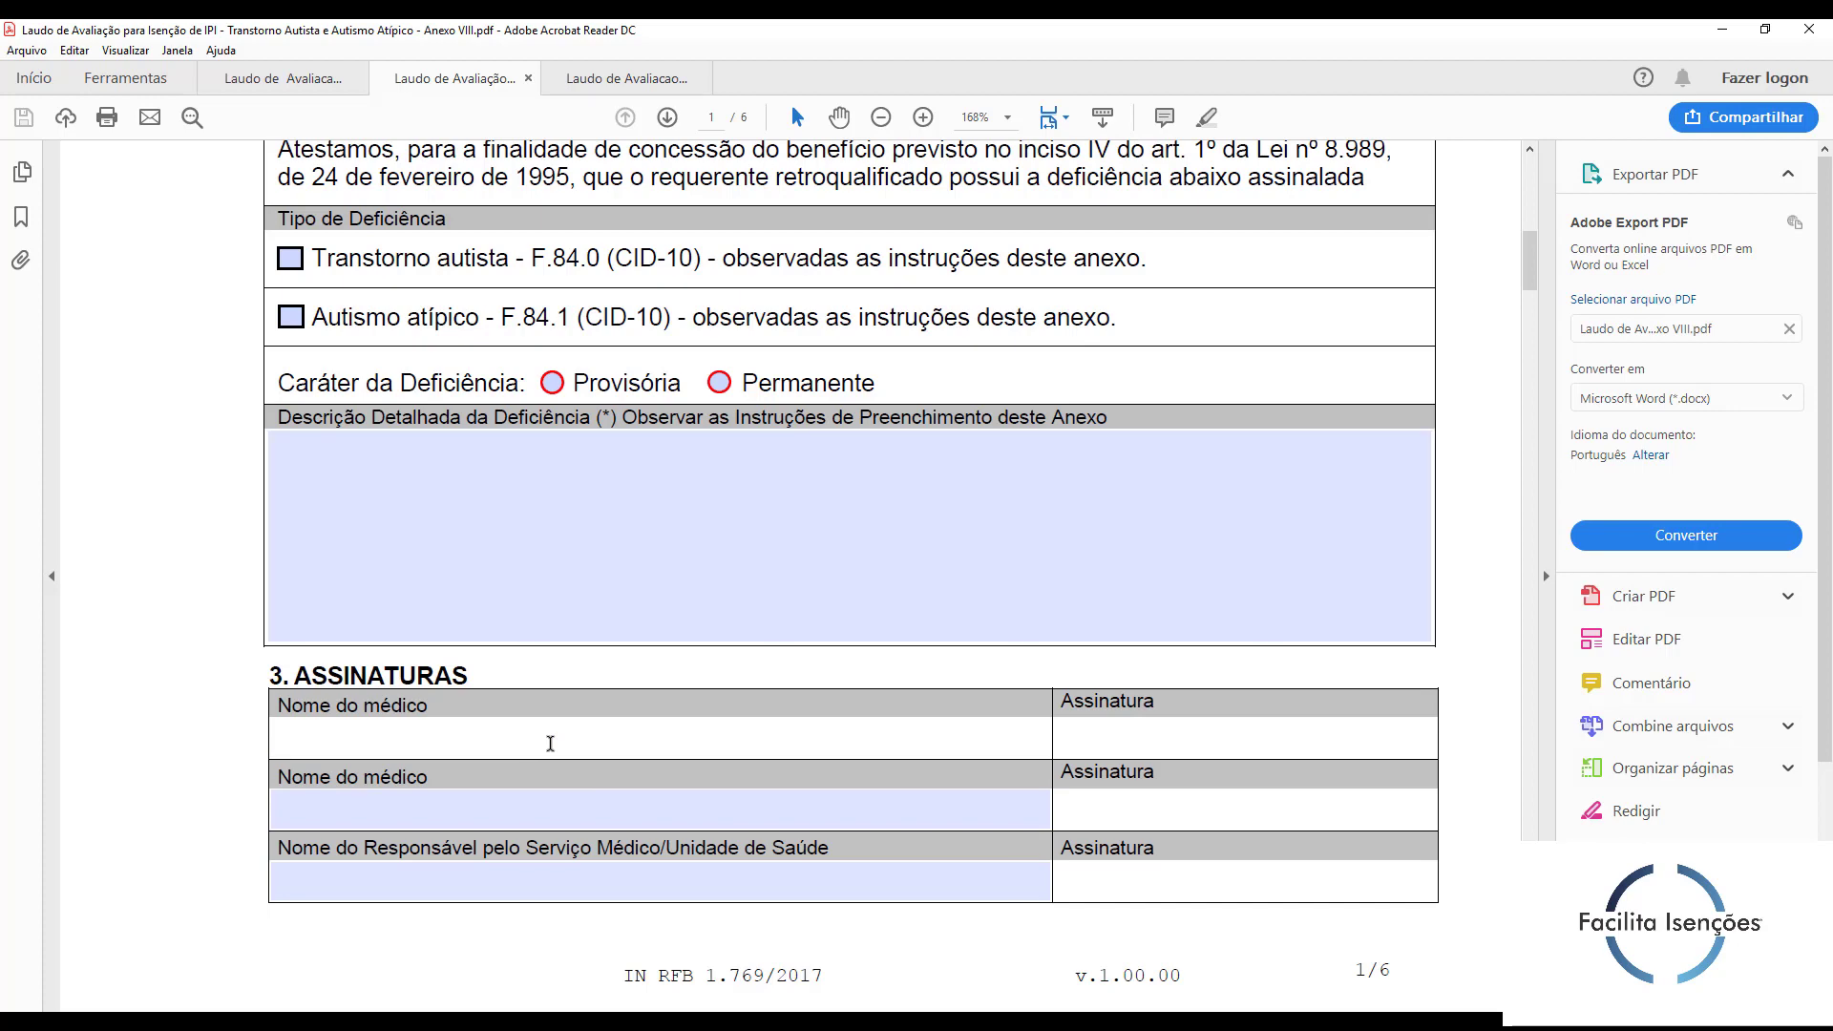
{"action": "left_click", "coordinate": [523, 797]}
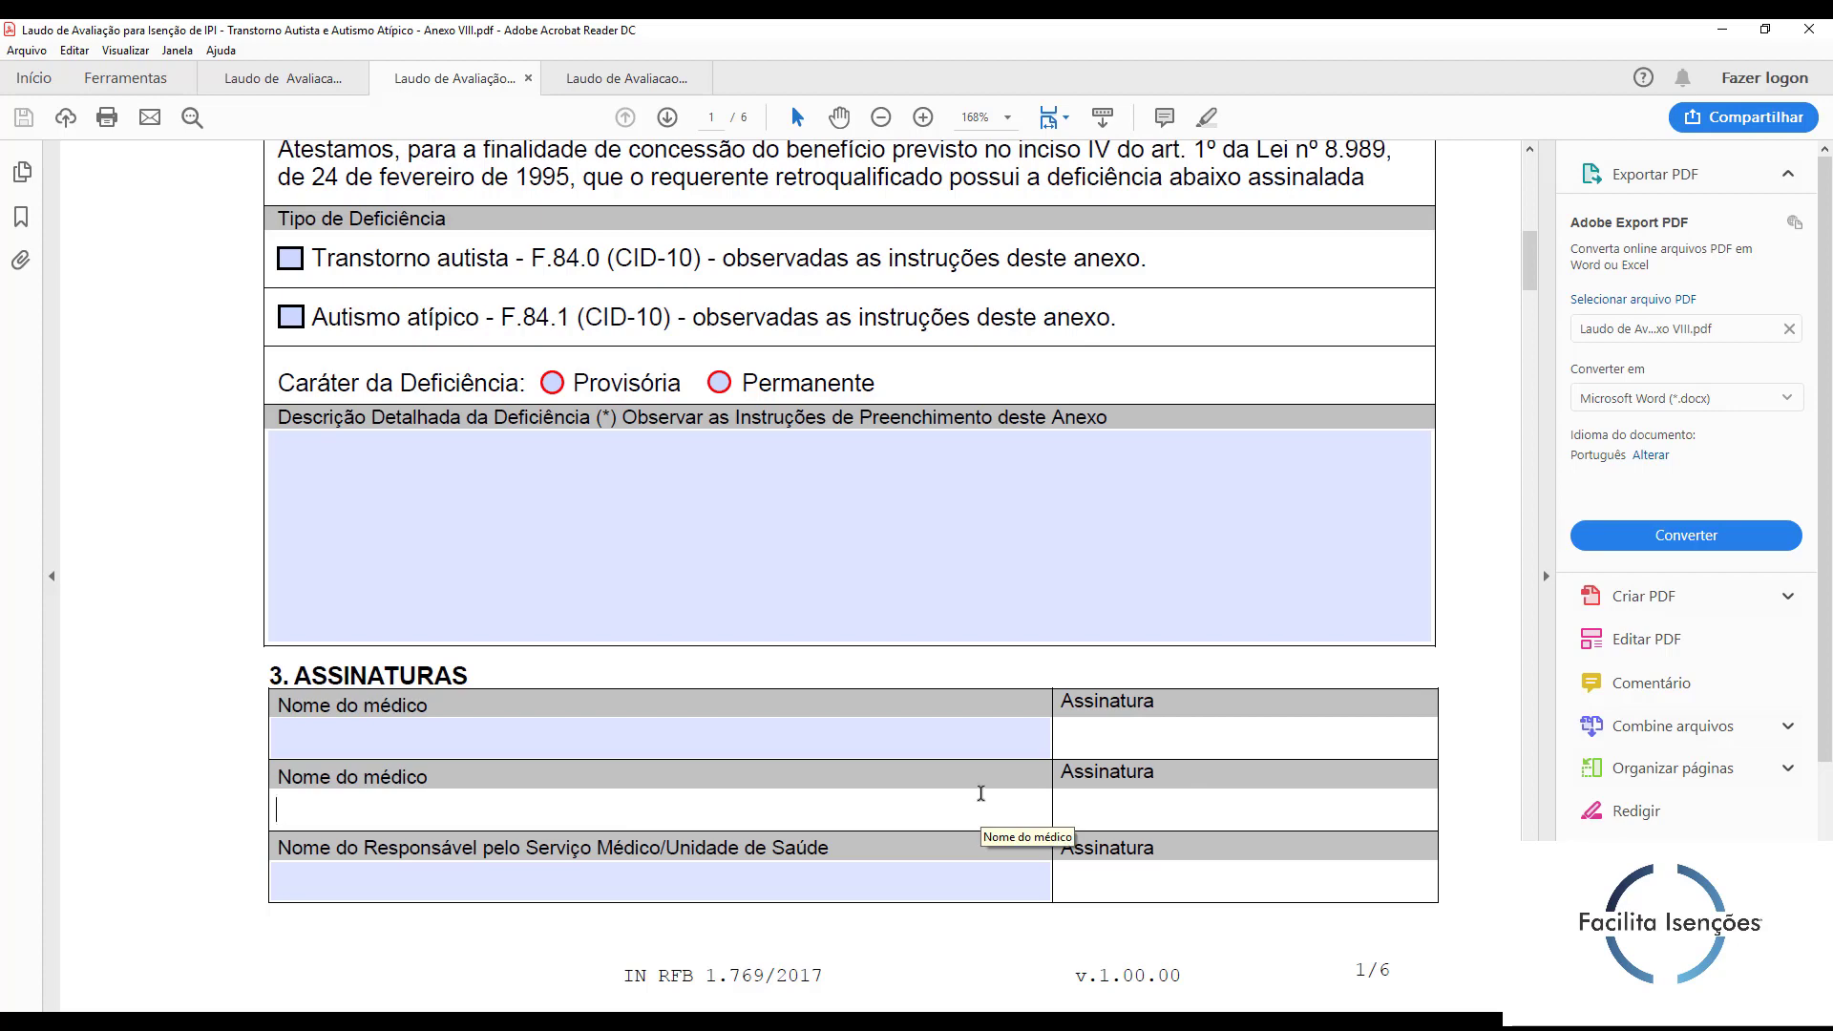
{"action": "left_click", "coordinate": [583, 870]}
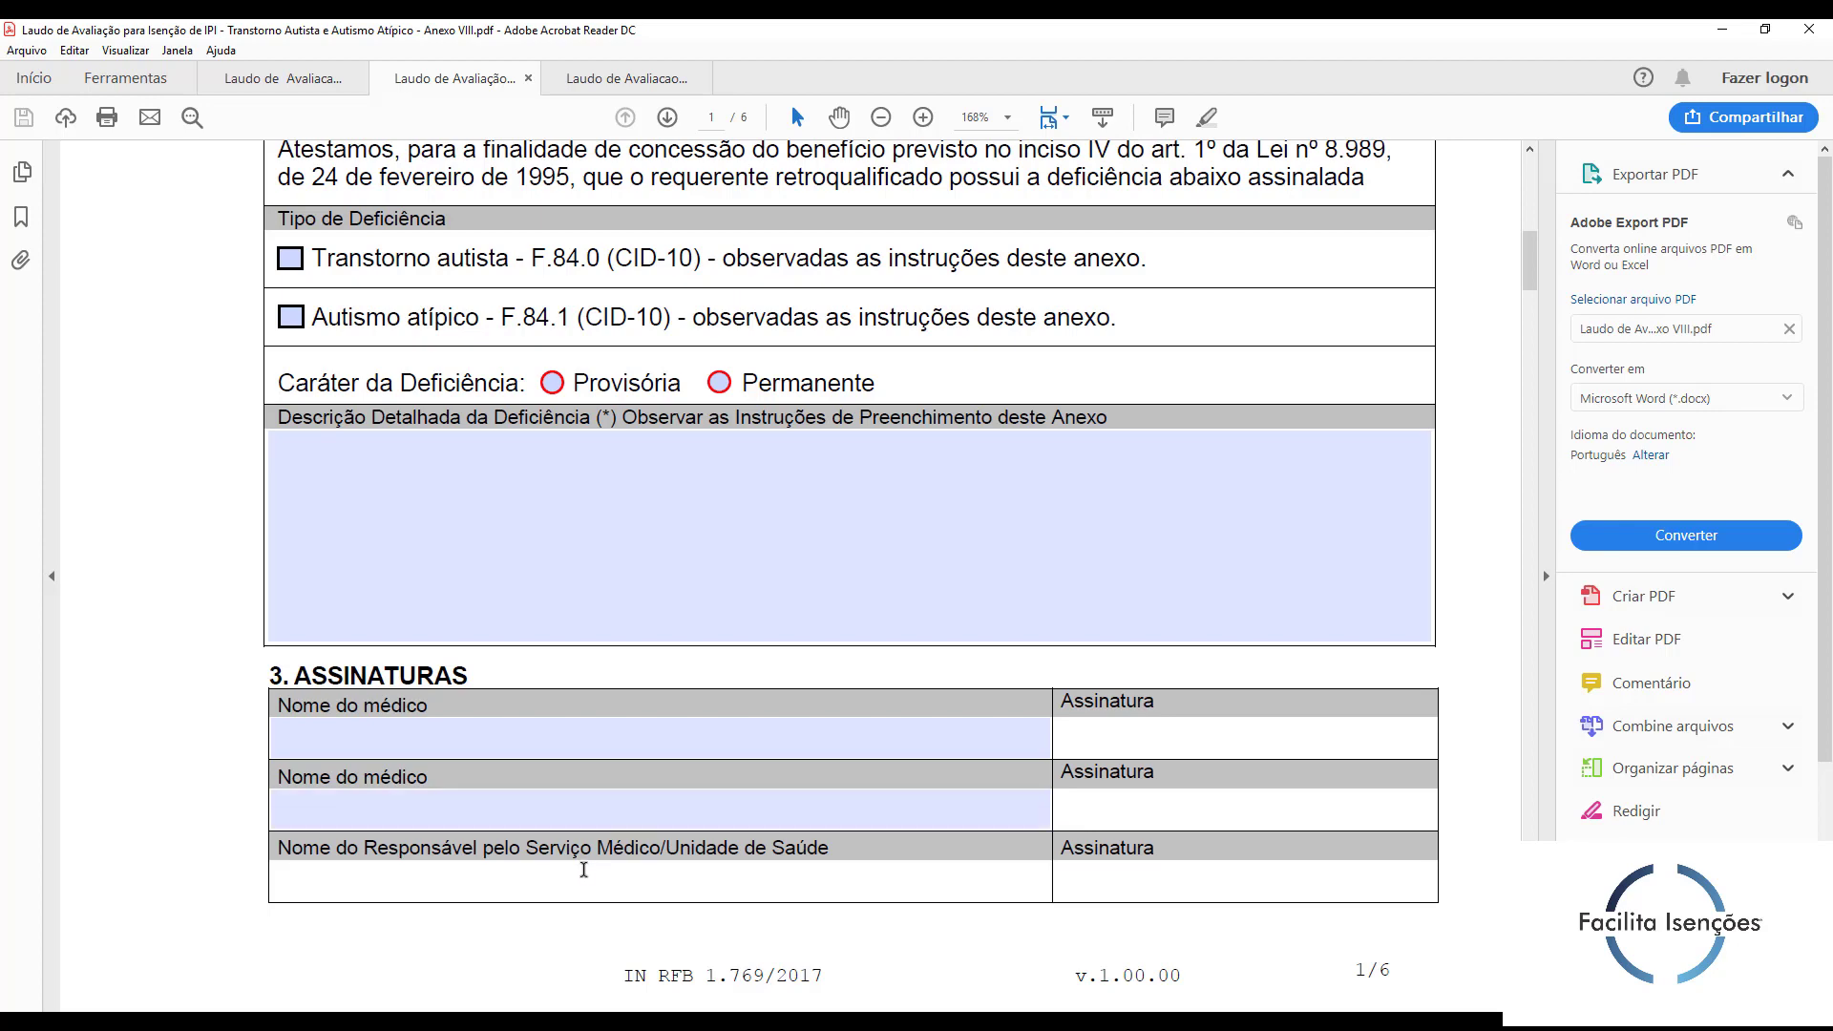
Step: Review section 4.1 Identificação do Requerente on page 2, activating the applicant's Nome and CPF fields
{"action": "scroll", "coordinate": [869, 830], "scroll_direction": "down", "scroll_amount": 10}
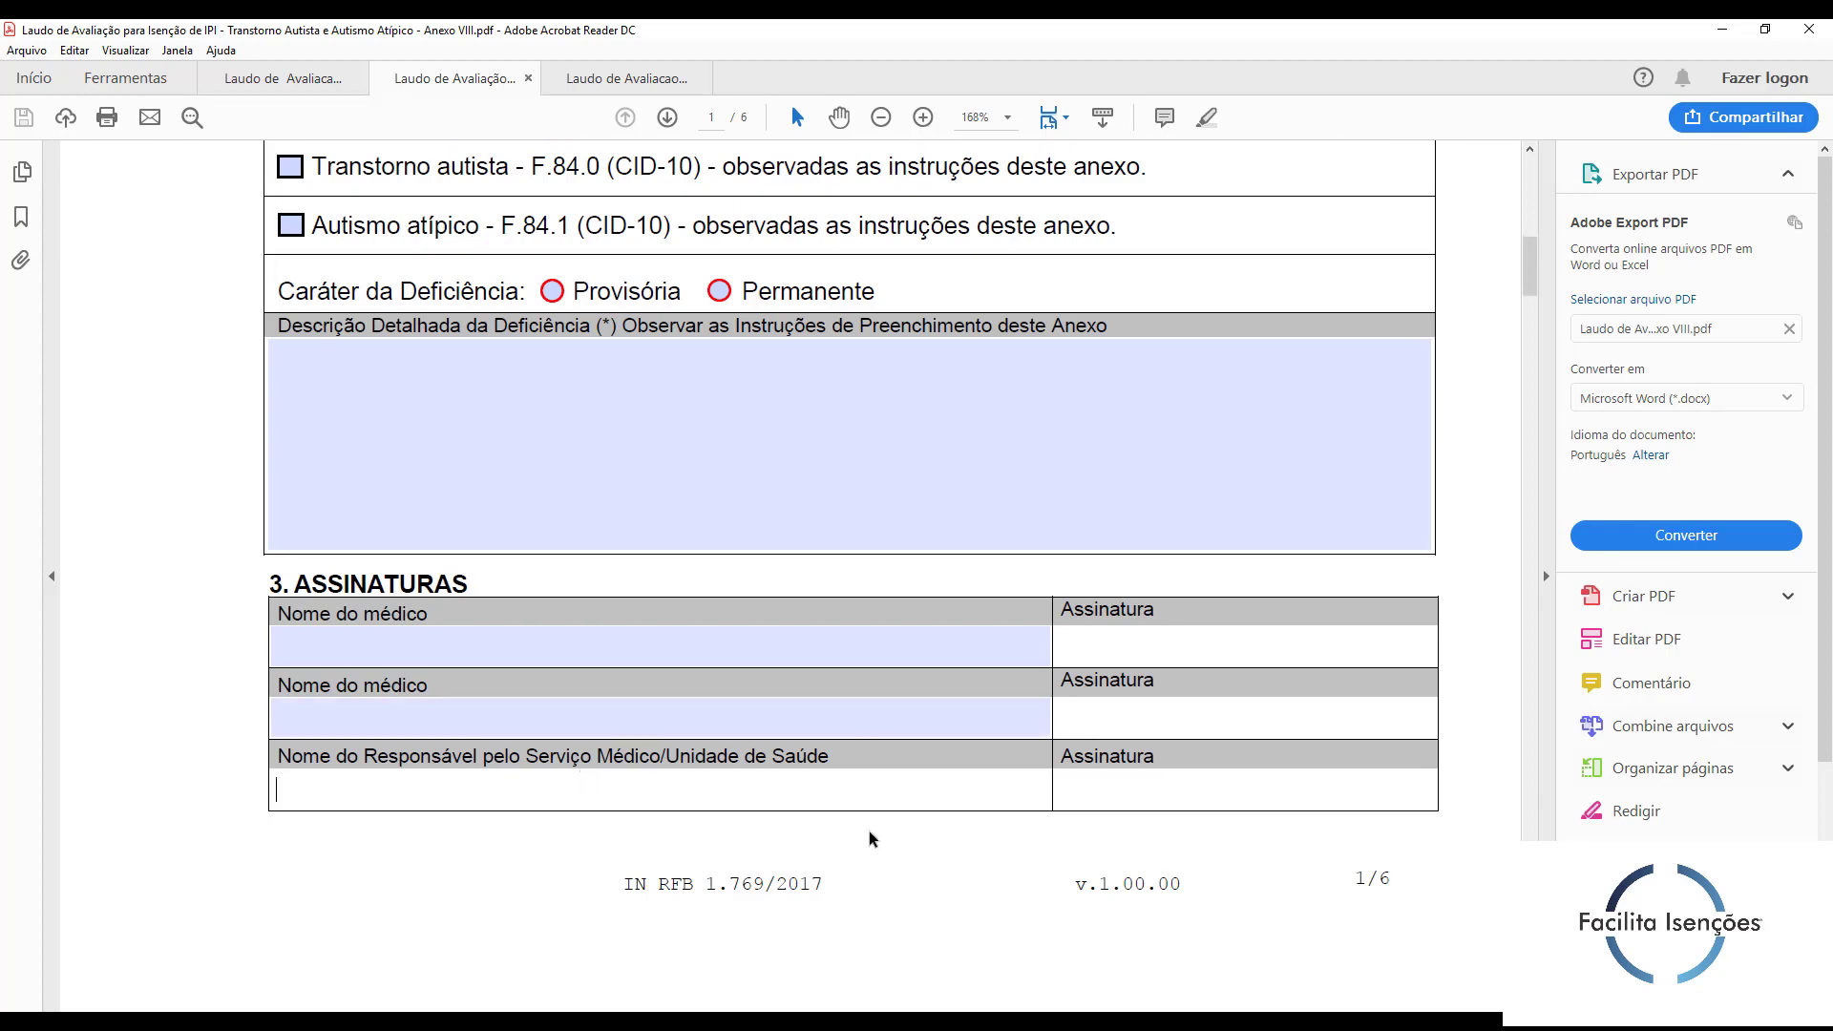
{"action": "scroll", "coordinate": [868, 830], "scroll_direction": "down", "scroll_amount": 3}
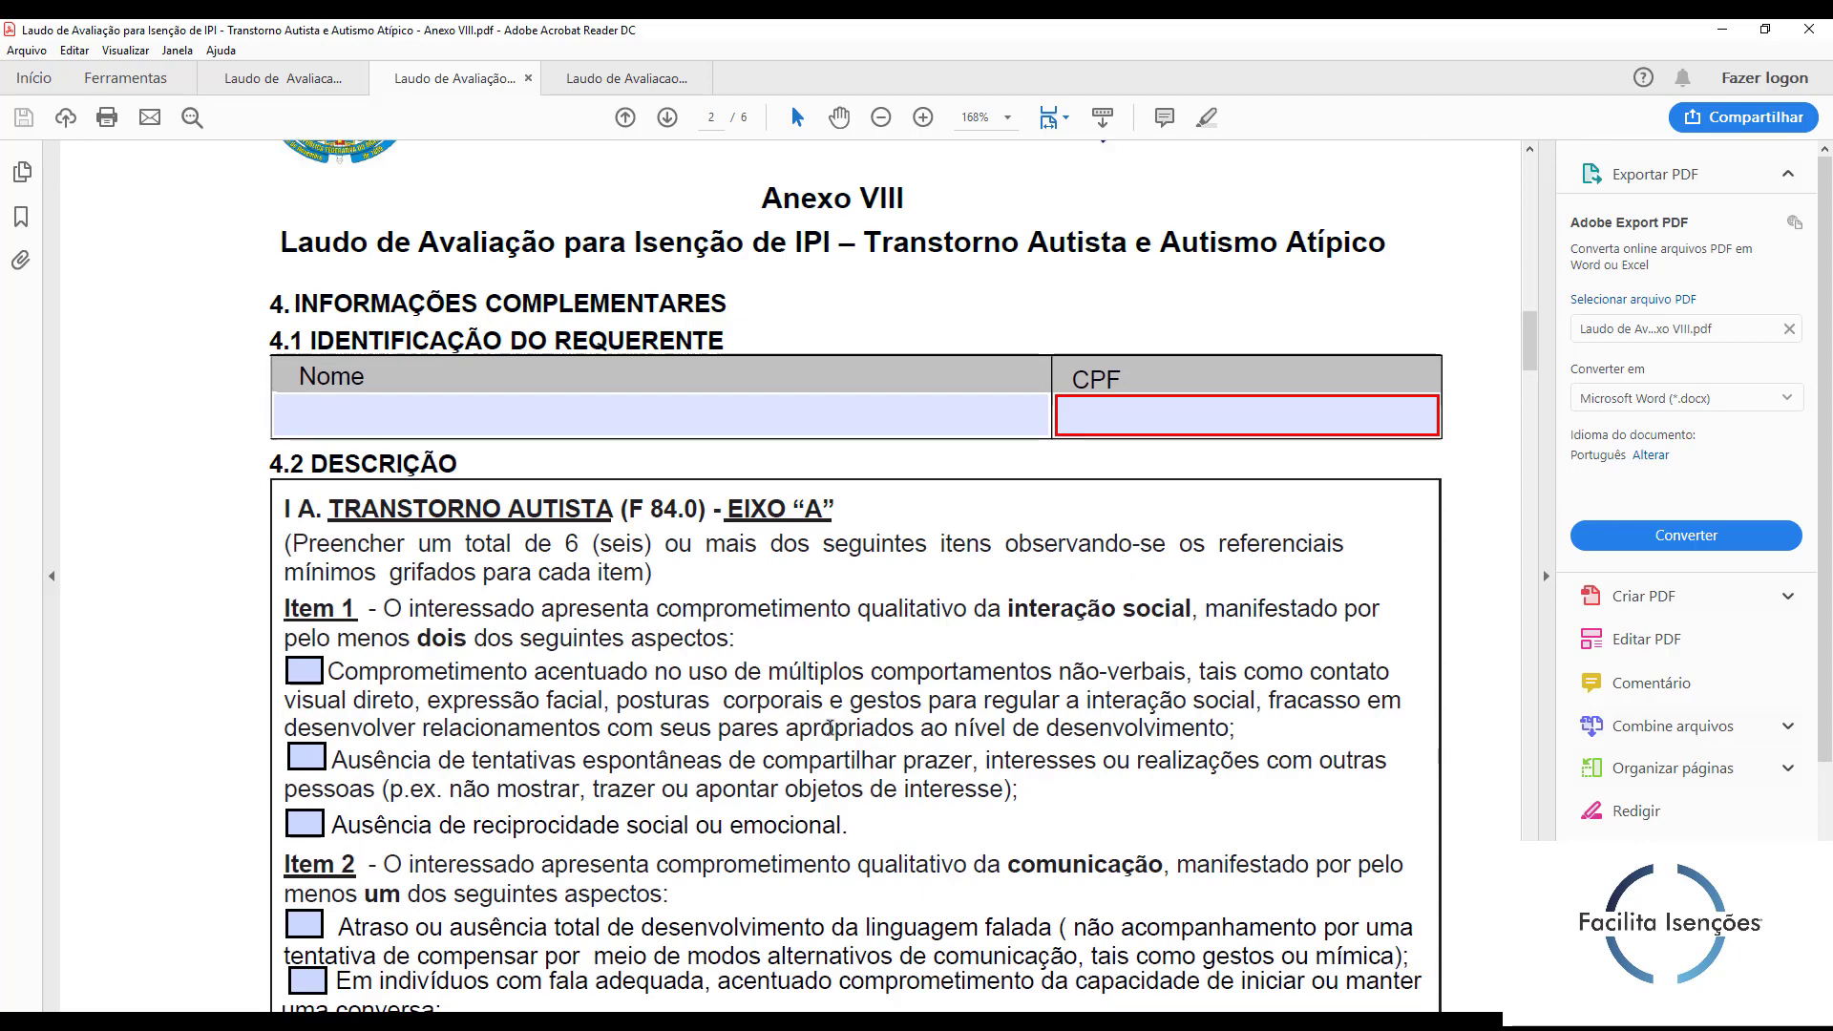
{"action": "left_click", "coordinate": [814, 412]}
{"action": "left_click", "coordinate": [1149, 421]}
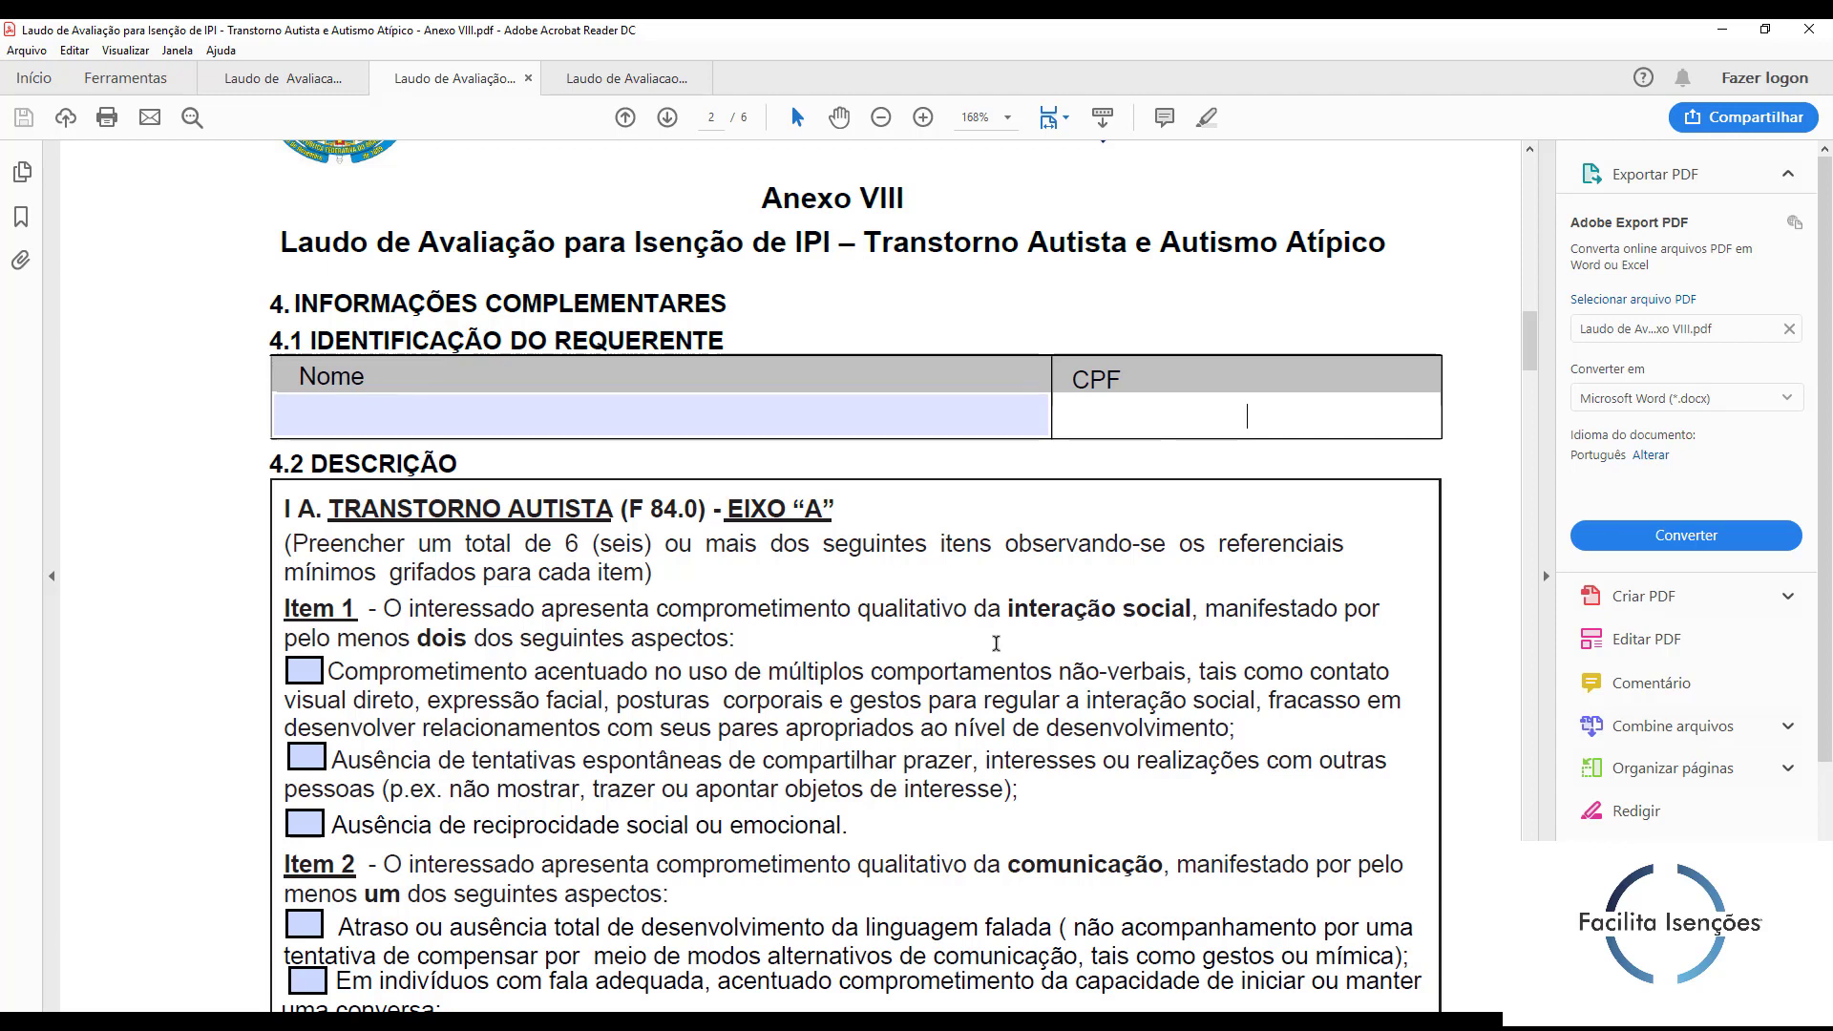
Step: Examine section 4.2 Descrição, highlighting its heading, reading Items 1 to 3 of Transtorno Autista Eixo "A", and highlighting the code F 84.0
{"action": "scroll", "coordinate": [995, 643], "scroll_direction": "down", "scroll_amount": 2}
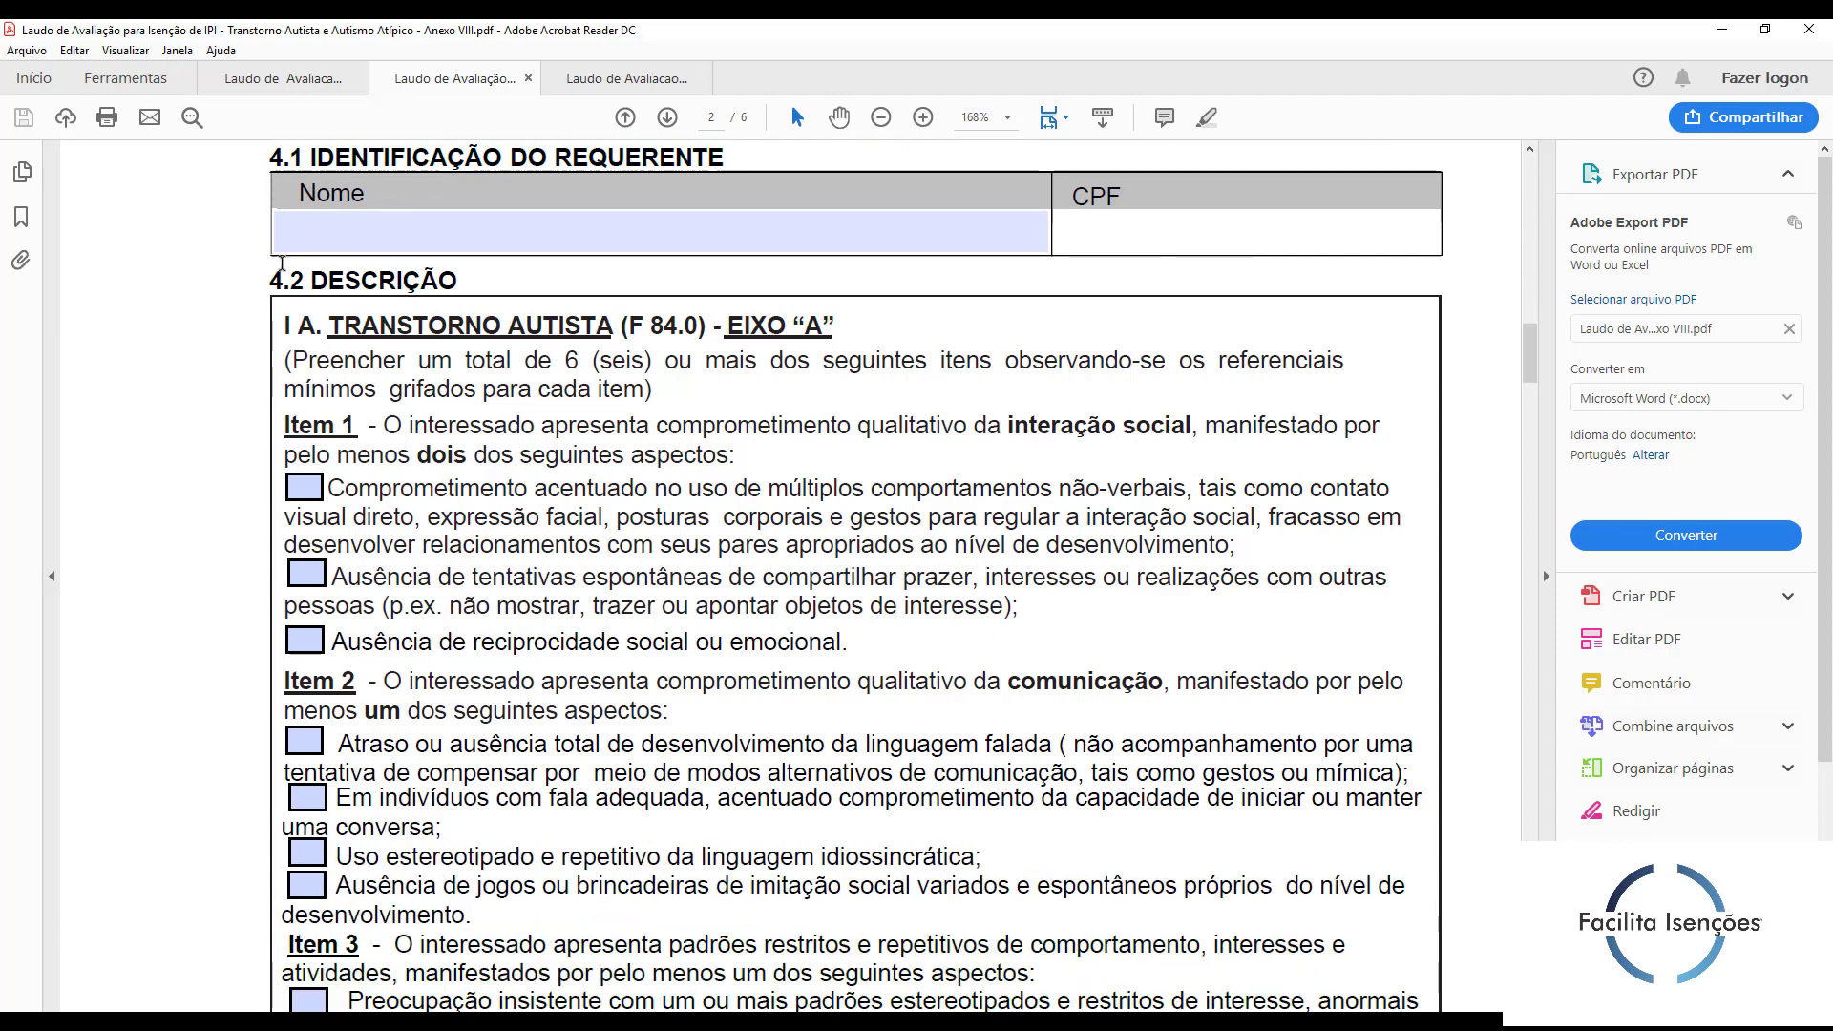
{"action": "left_click_drag", "start_coordinate": [273, 280], "coordinate": [495, 273]}
{"action": "left_click", "coordinate": [495, 273]}
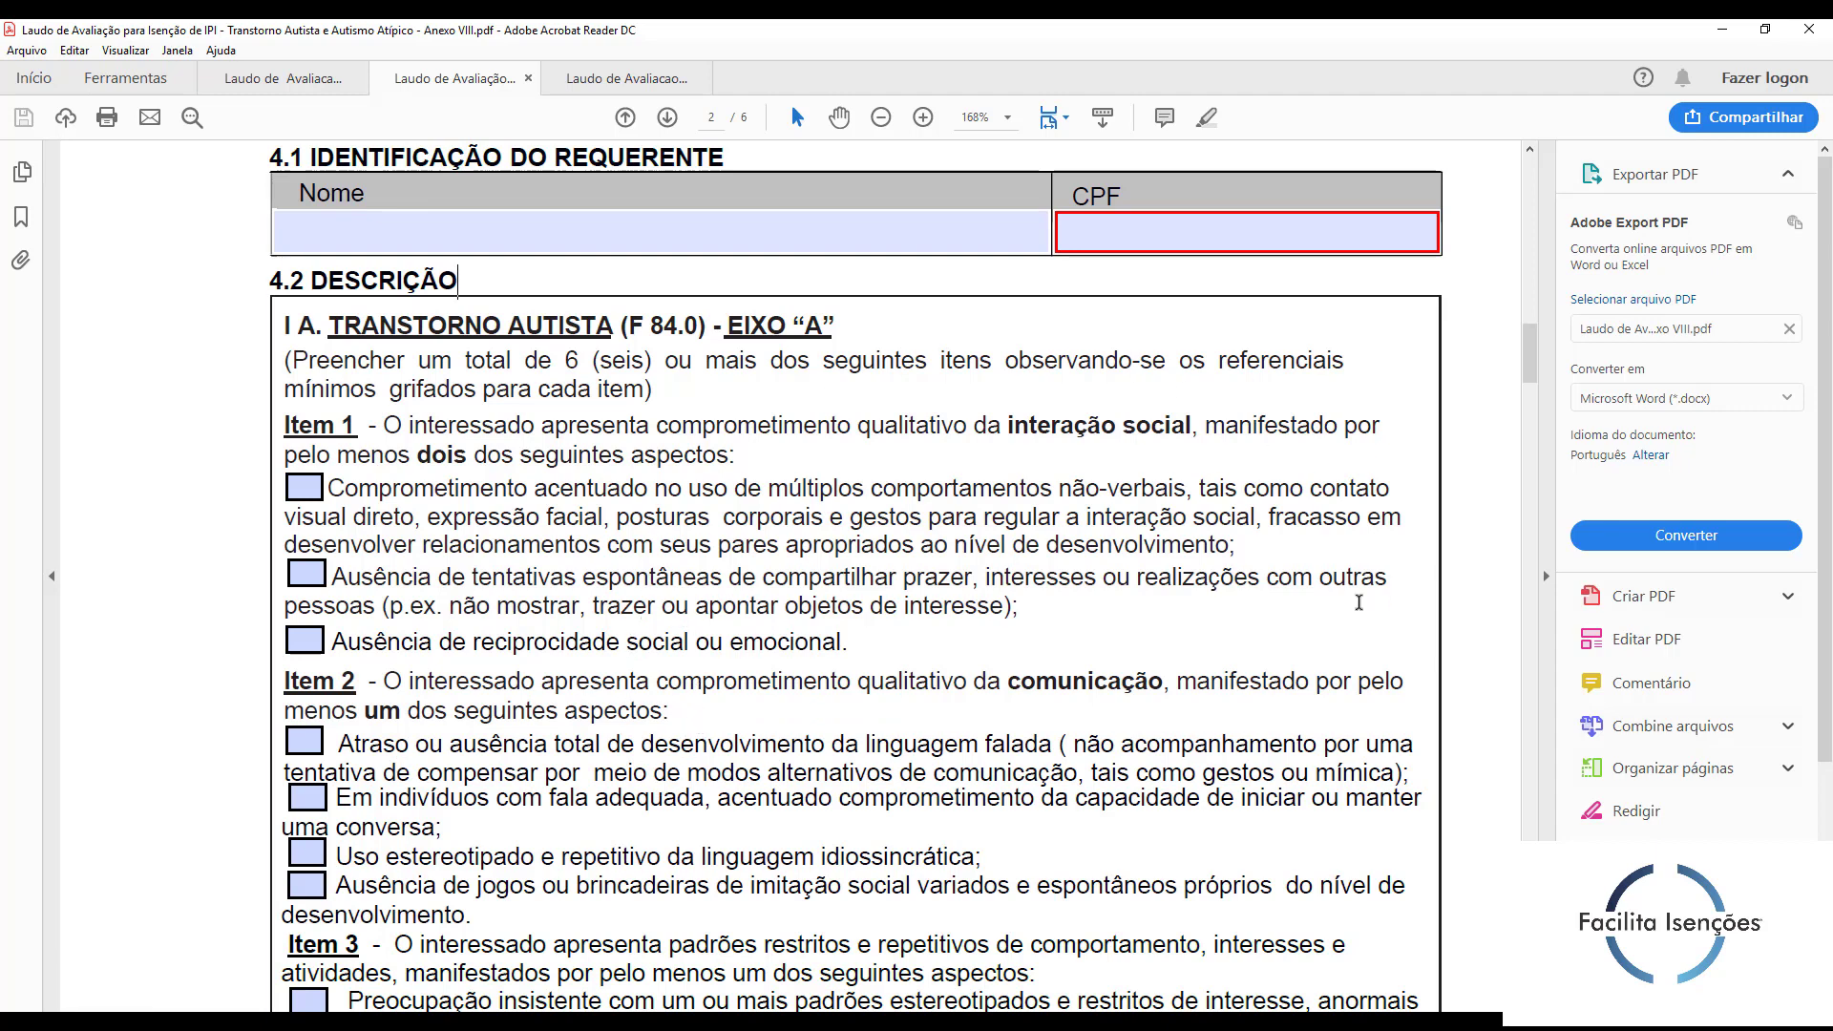
{"action": "scroll", "coordinate": [898, 563], "scroll_direction": "down", "scroll_amount": 2}
{"action": "scroll", "coordinate": [899, 559], "scroll_direction": "down", "scroll_amount": 1}
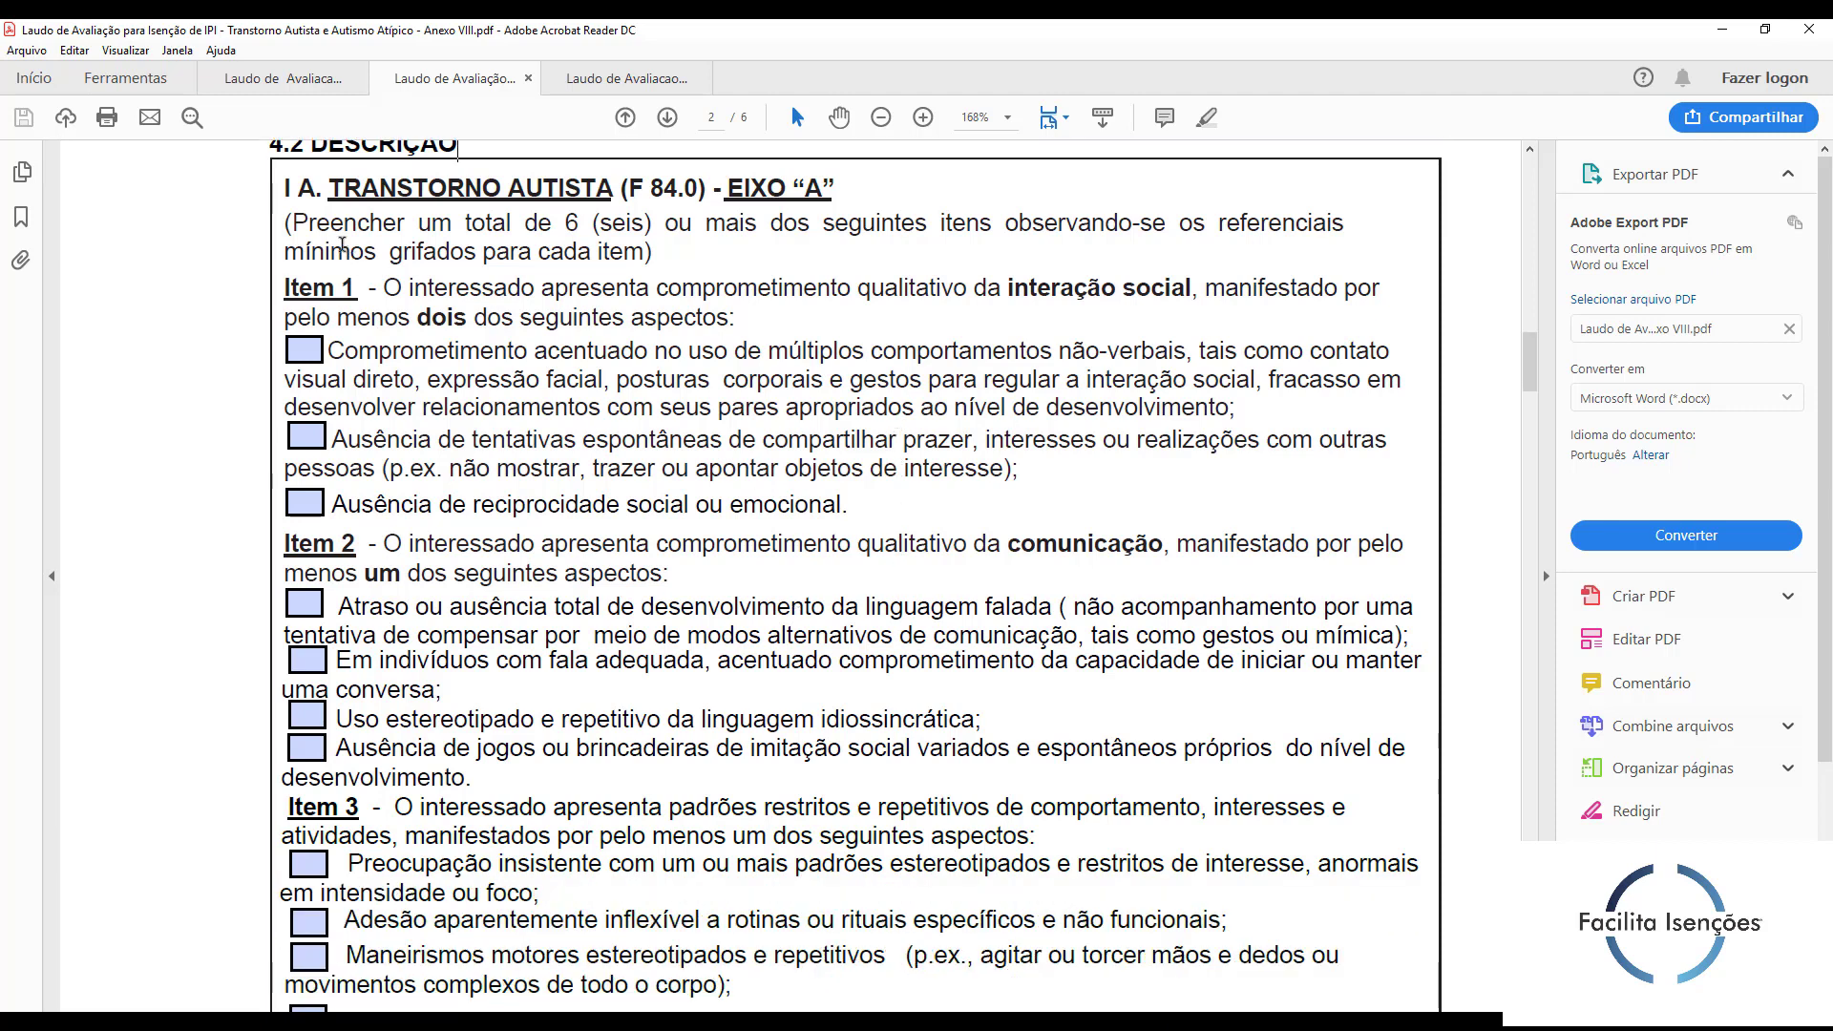
{"action": "scroll", "coordinate": [350, 515], "scroll_direction": "down", "scroll_amount": 4}
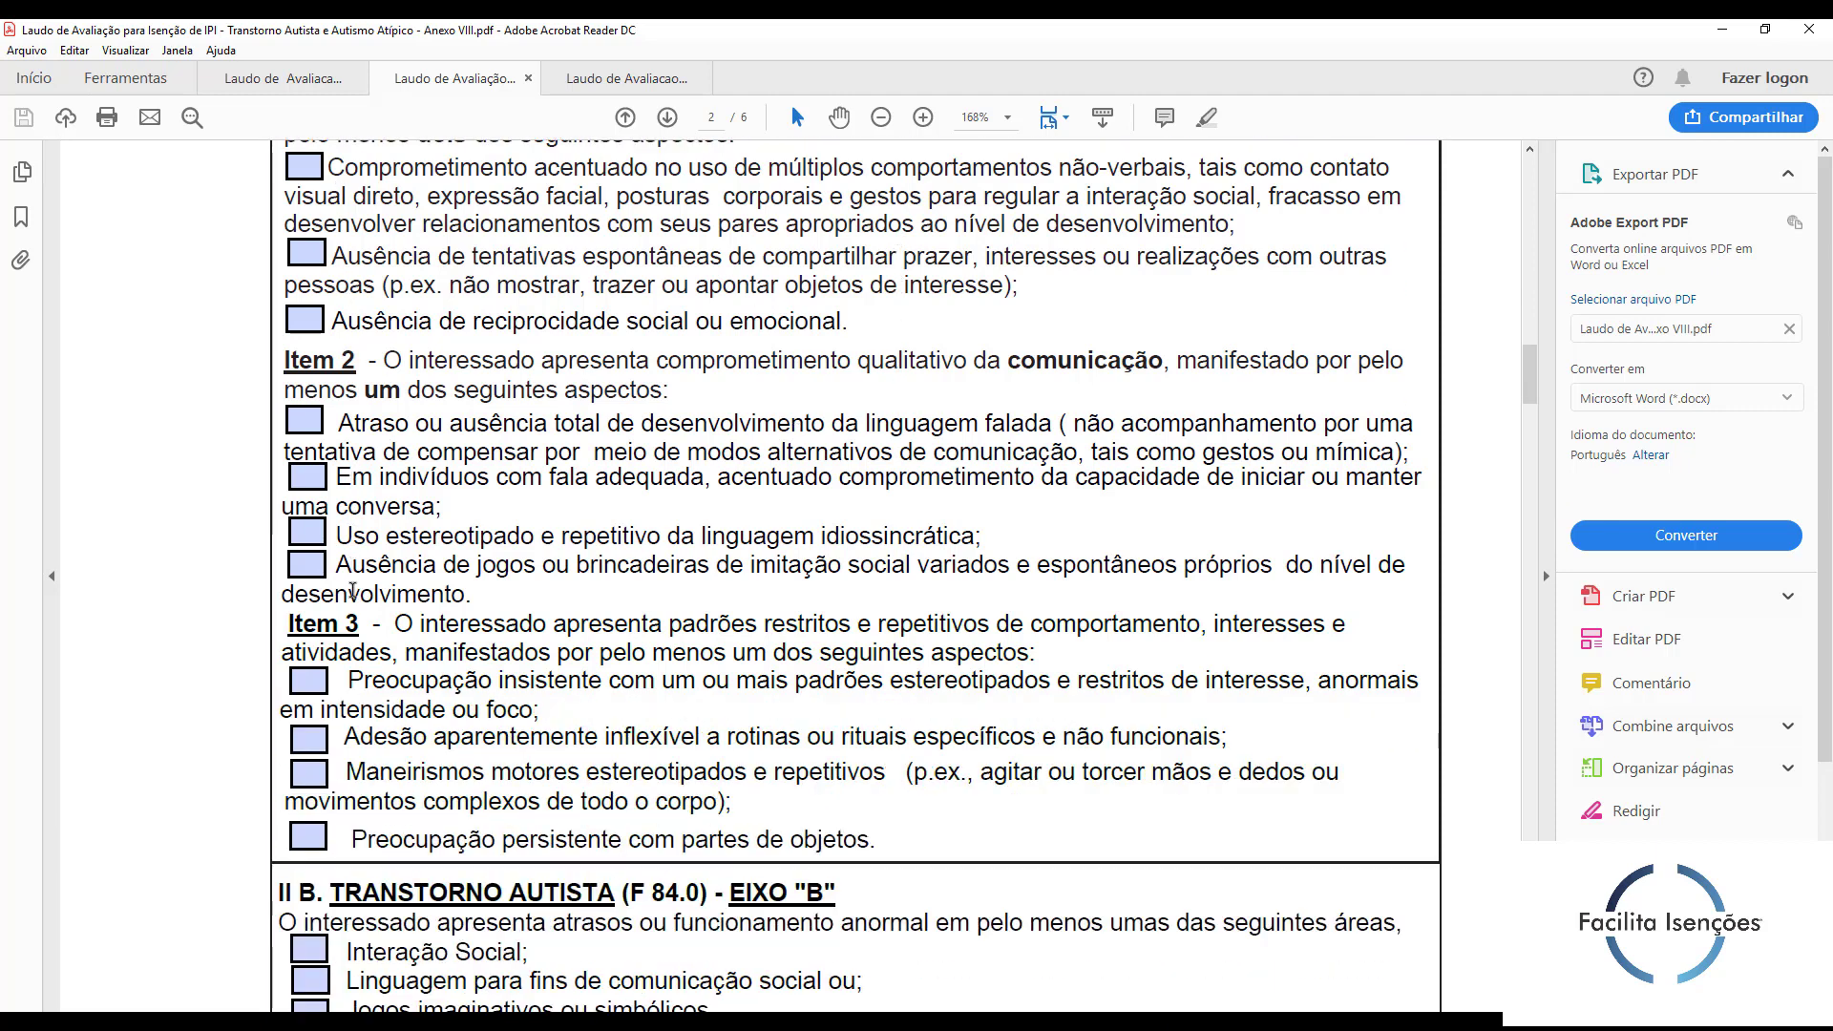
{"action": "scroll", "coordinate": [377, 296], "scroll_direction": "up", "scroll_amount": 3}
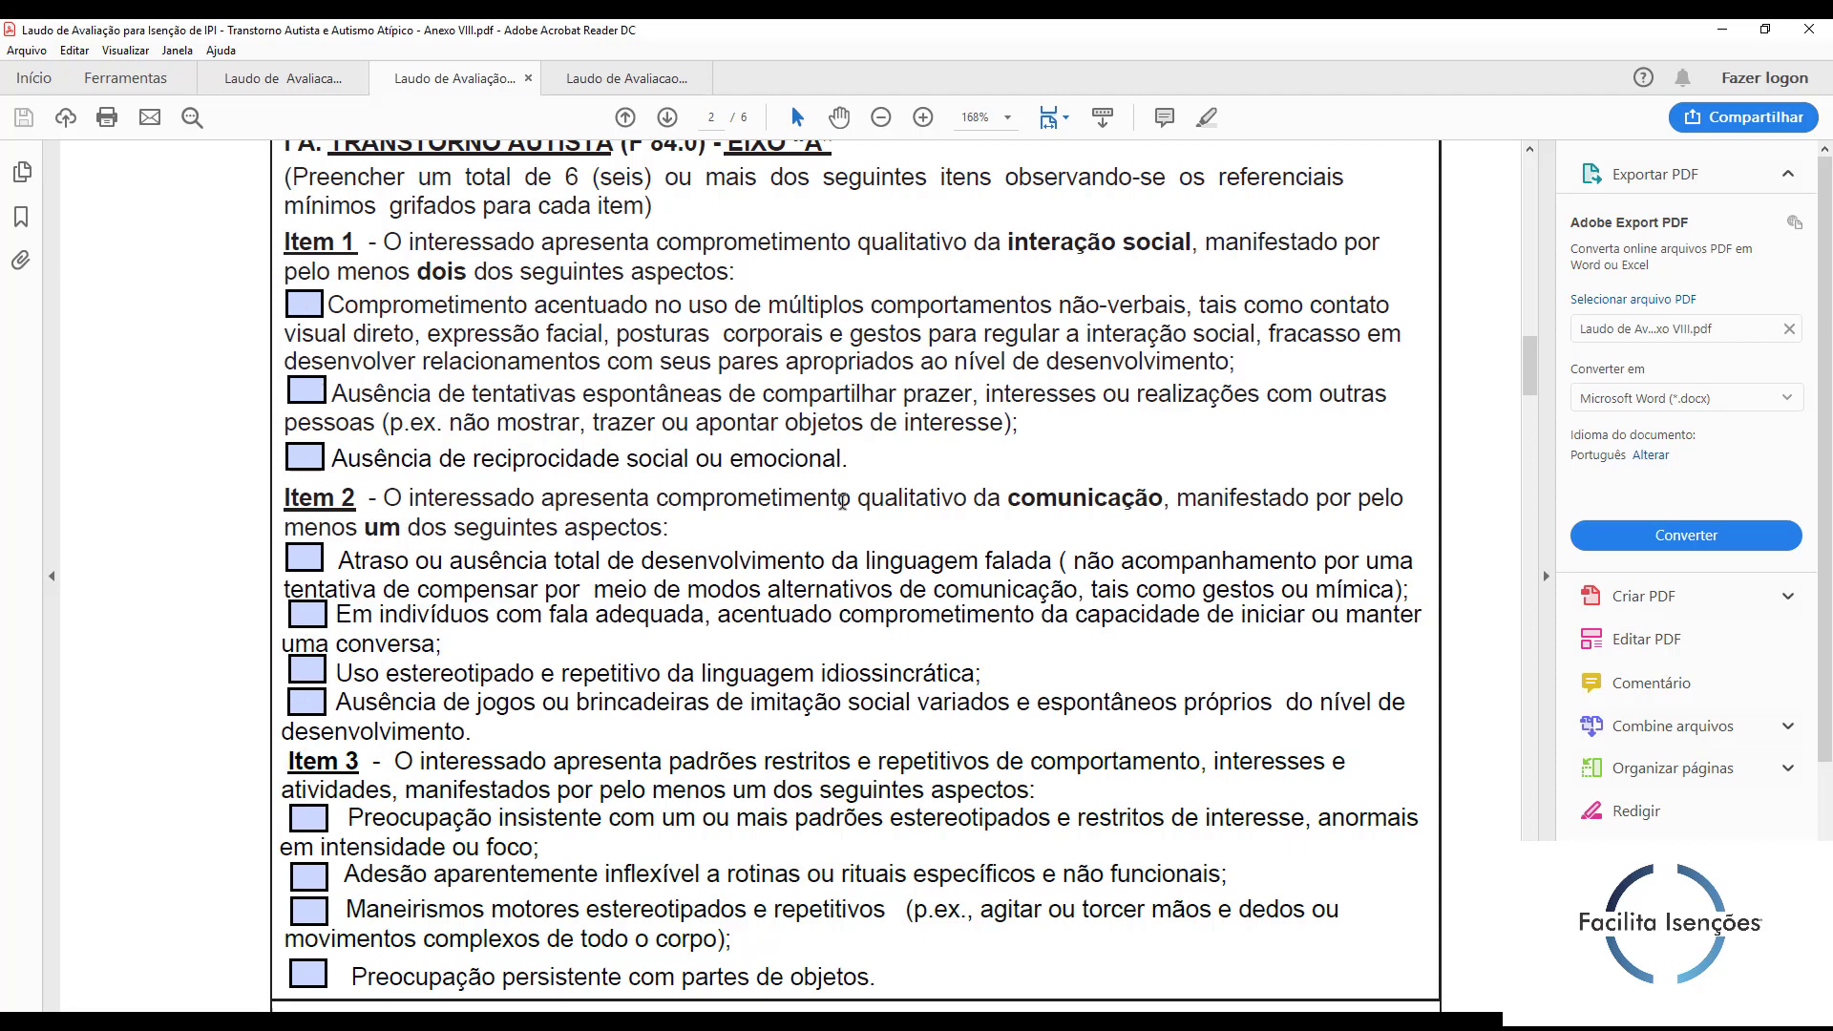
{"action": "scroll", "coordinate": [796, 462], "scroll_direction": "up", "scroll_amount": 1}
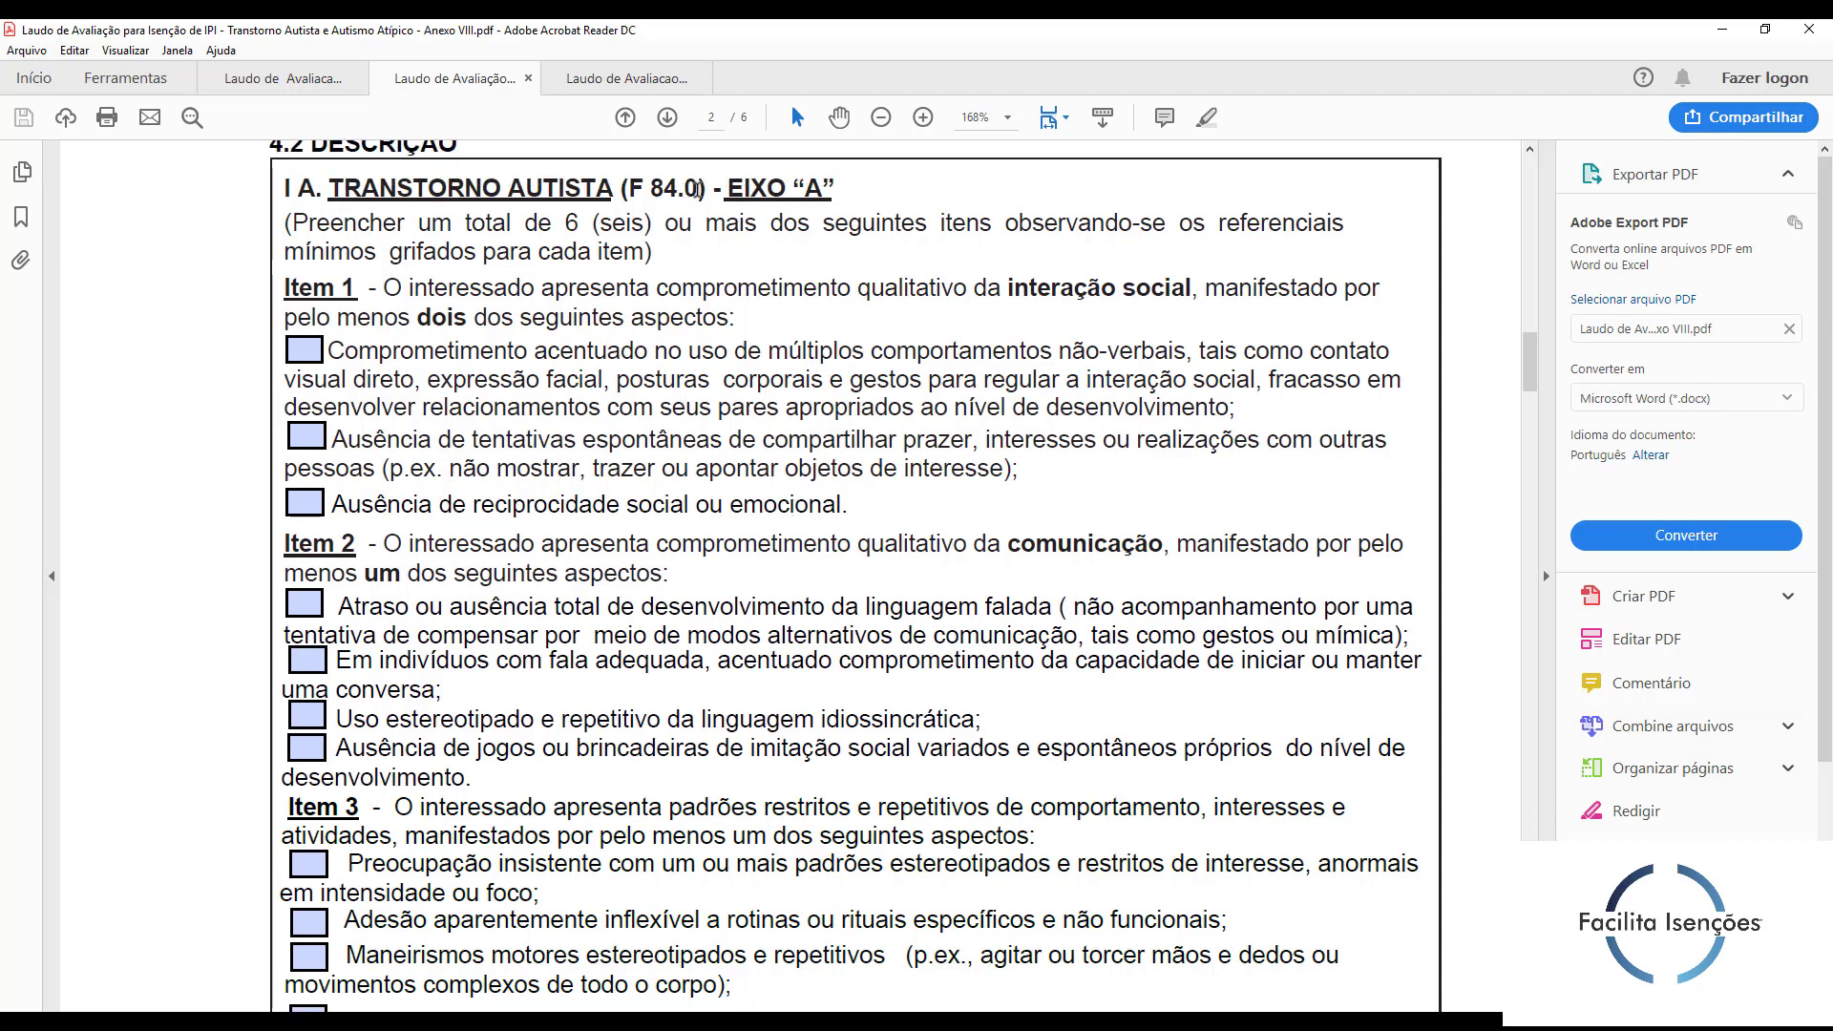
{"action": "left_click_drag", "start_coordinate": [628, 188], "coordinate": [700, 188]}
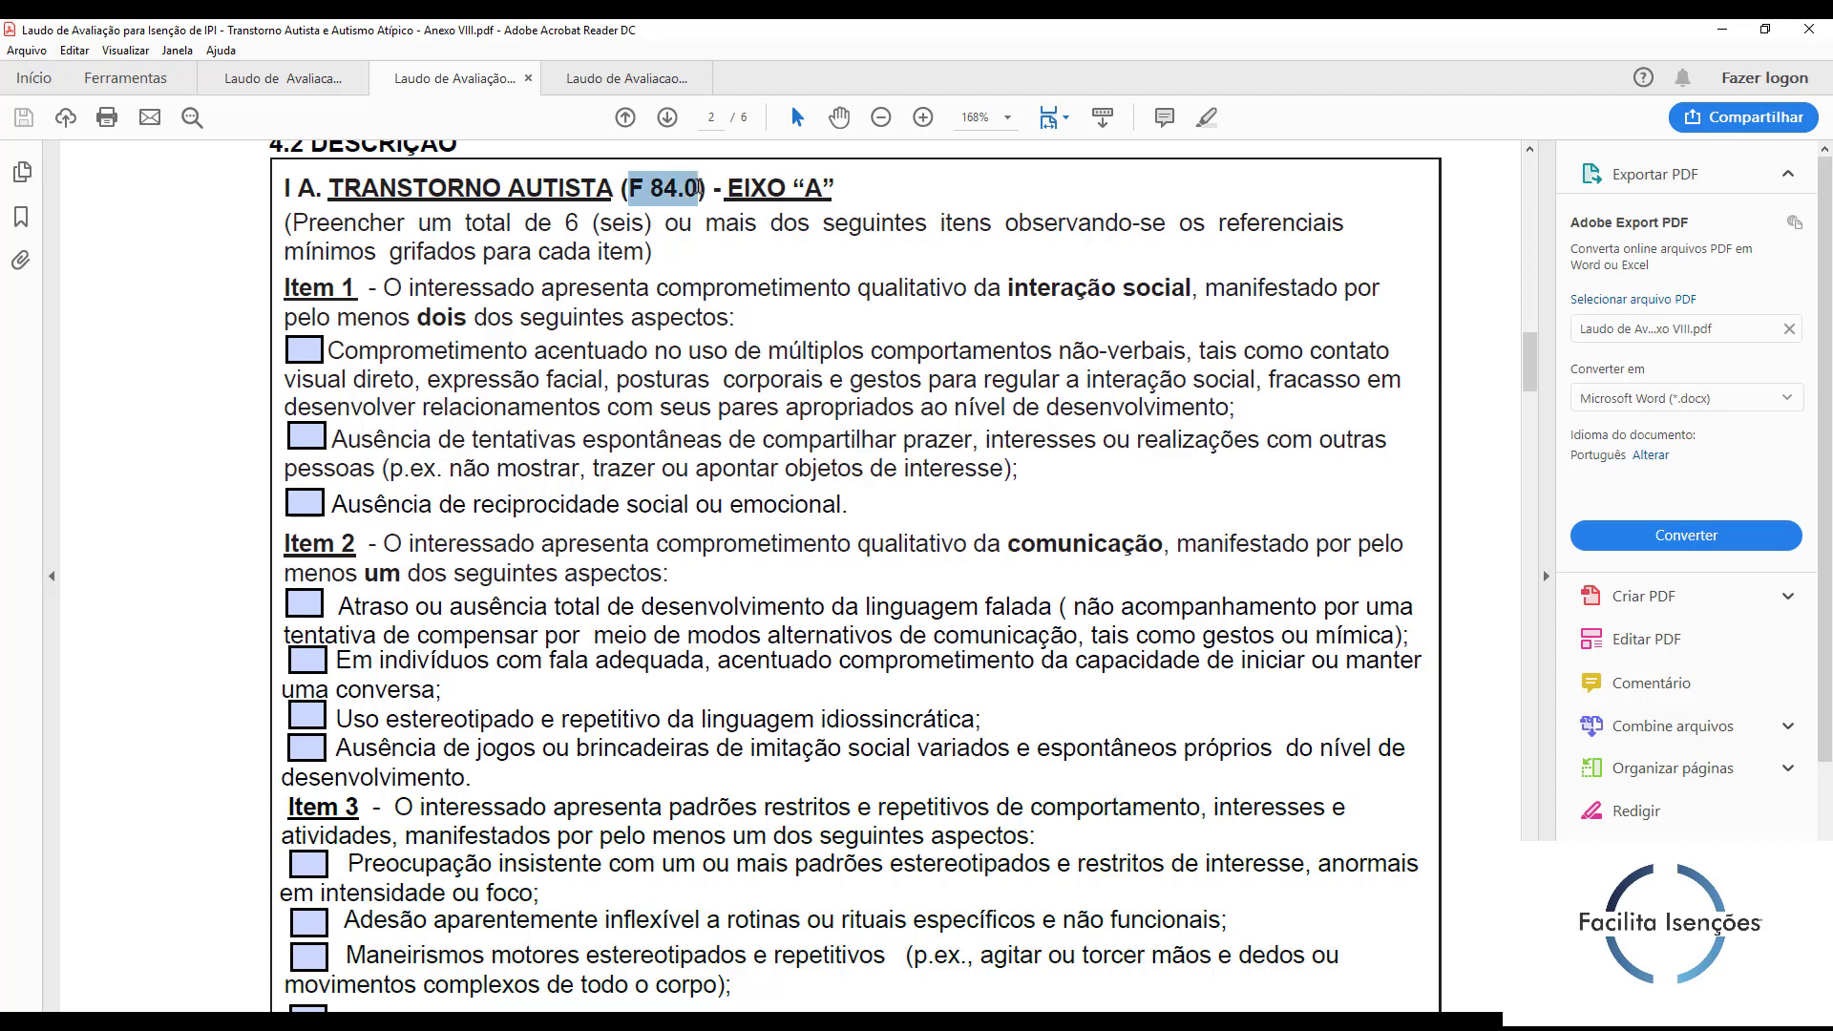
{"action": "left_click", "coordinate": [704, 190]}
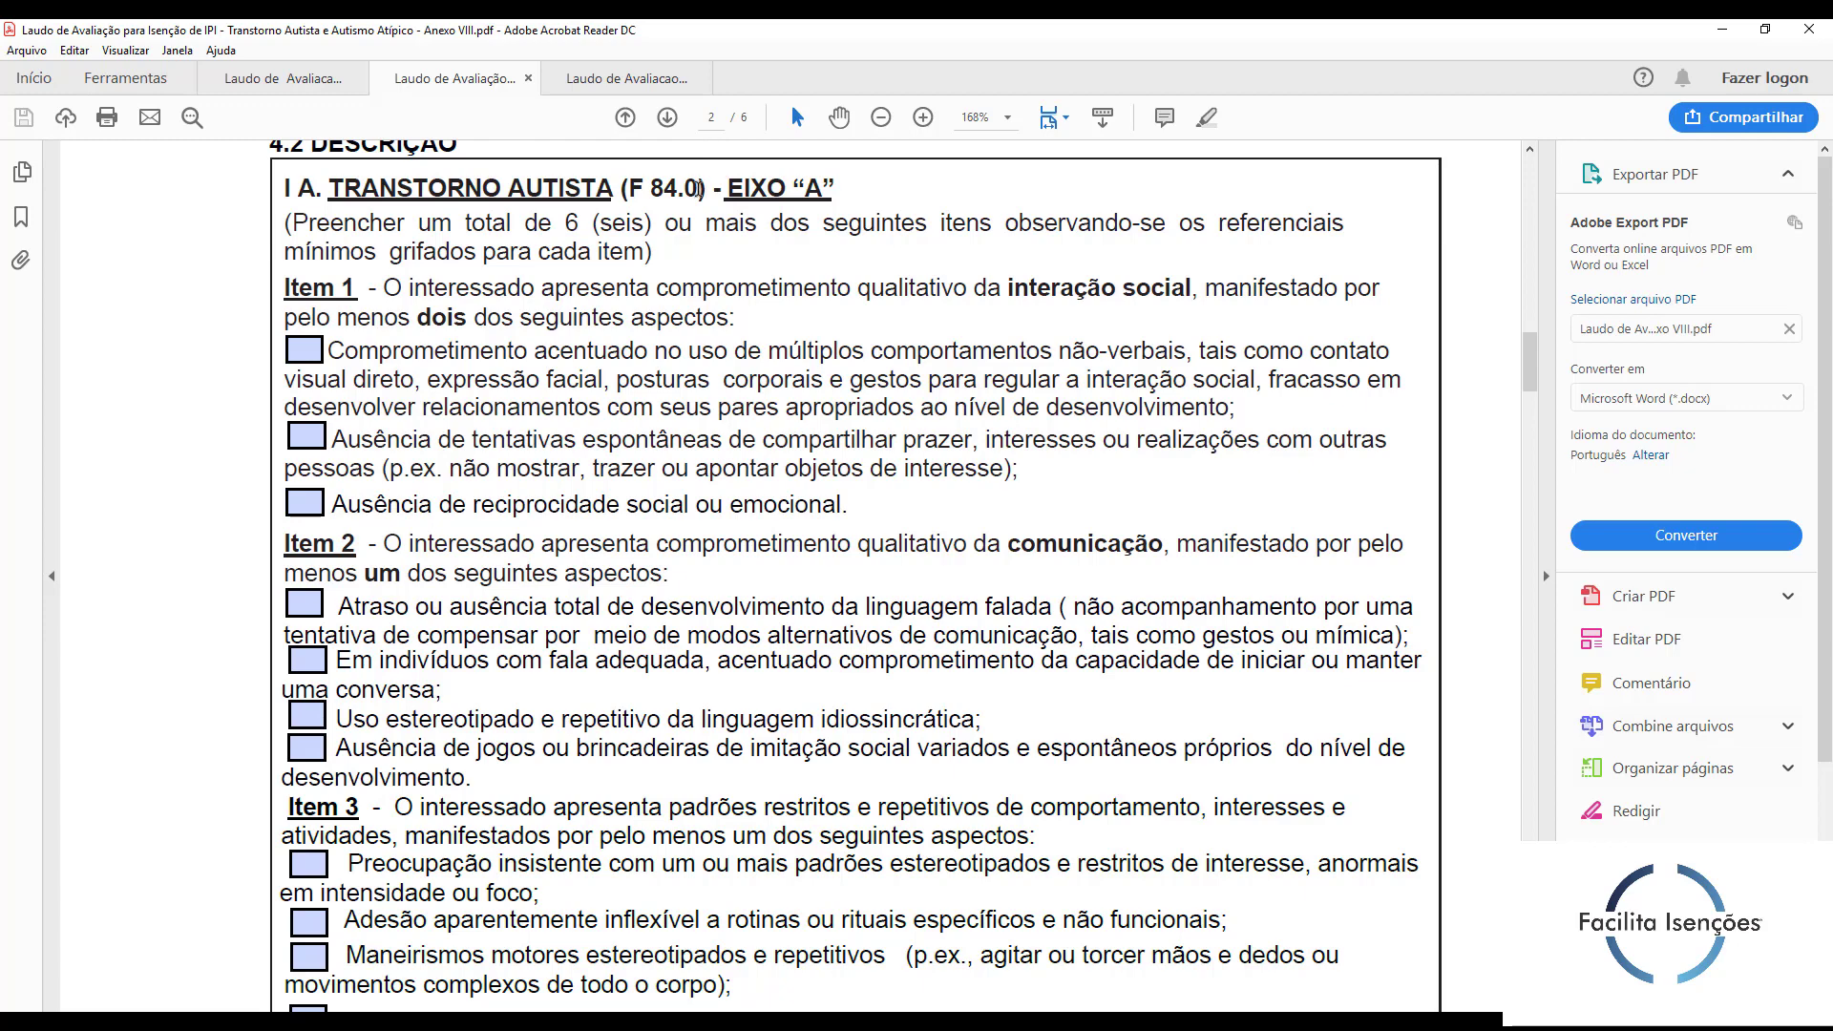
Step: Examine Transtorno Autista Eixo "B" in section 4.2, highlighting the F 84.0 code and the question about onset before 3 years of age
{"action": "scroll", "coordinate": [702, 188], "scroll_direction": "down", "scroll_amount": 6}
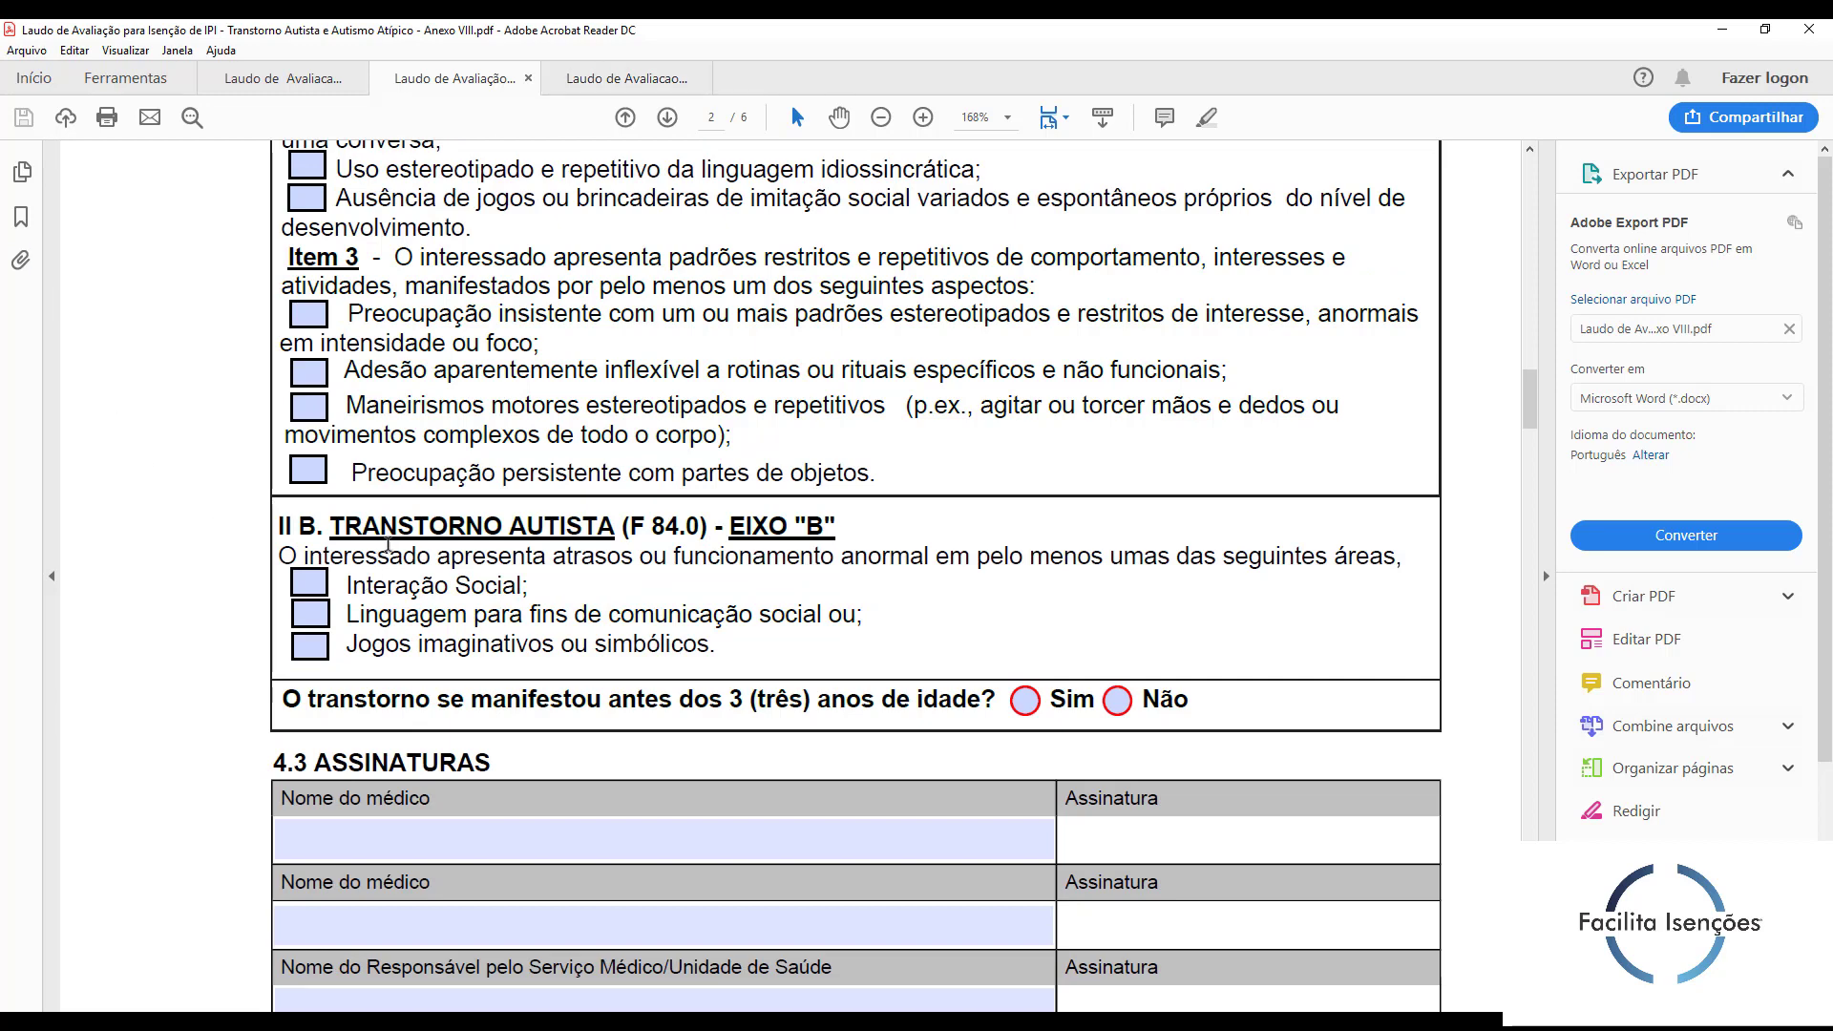
{"action": "left_click_drag", "start_coordinate": [698, 528], "coordinate": [642, 521]}
{"action": "left_click", "coordinate": [599, 604]}
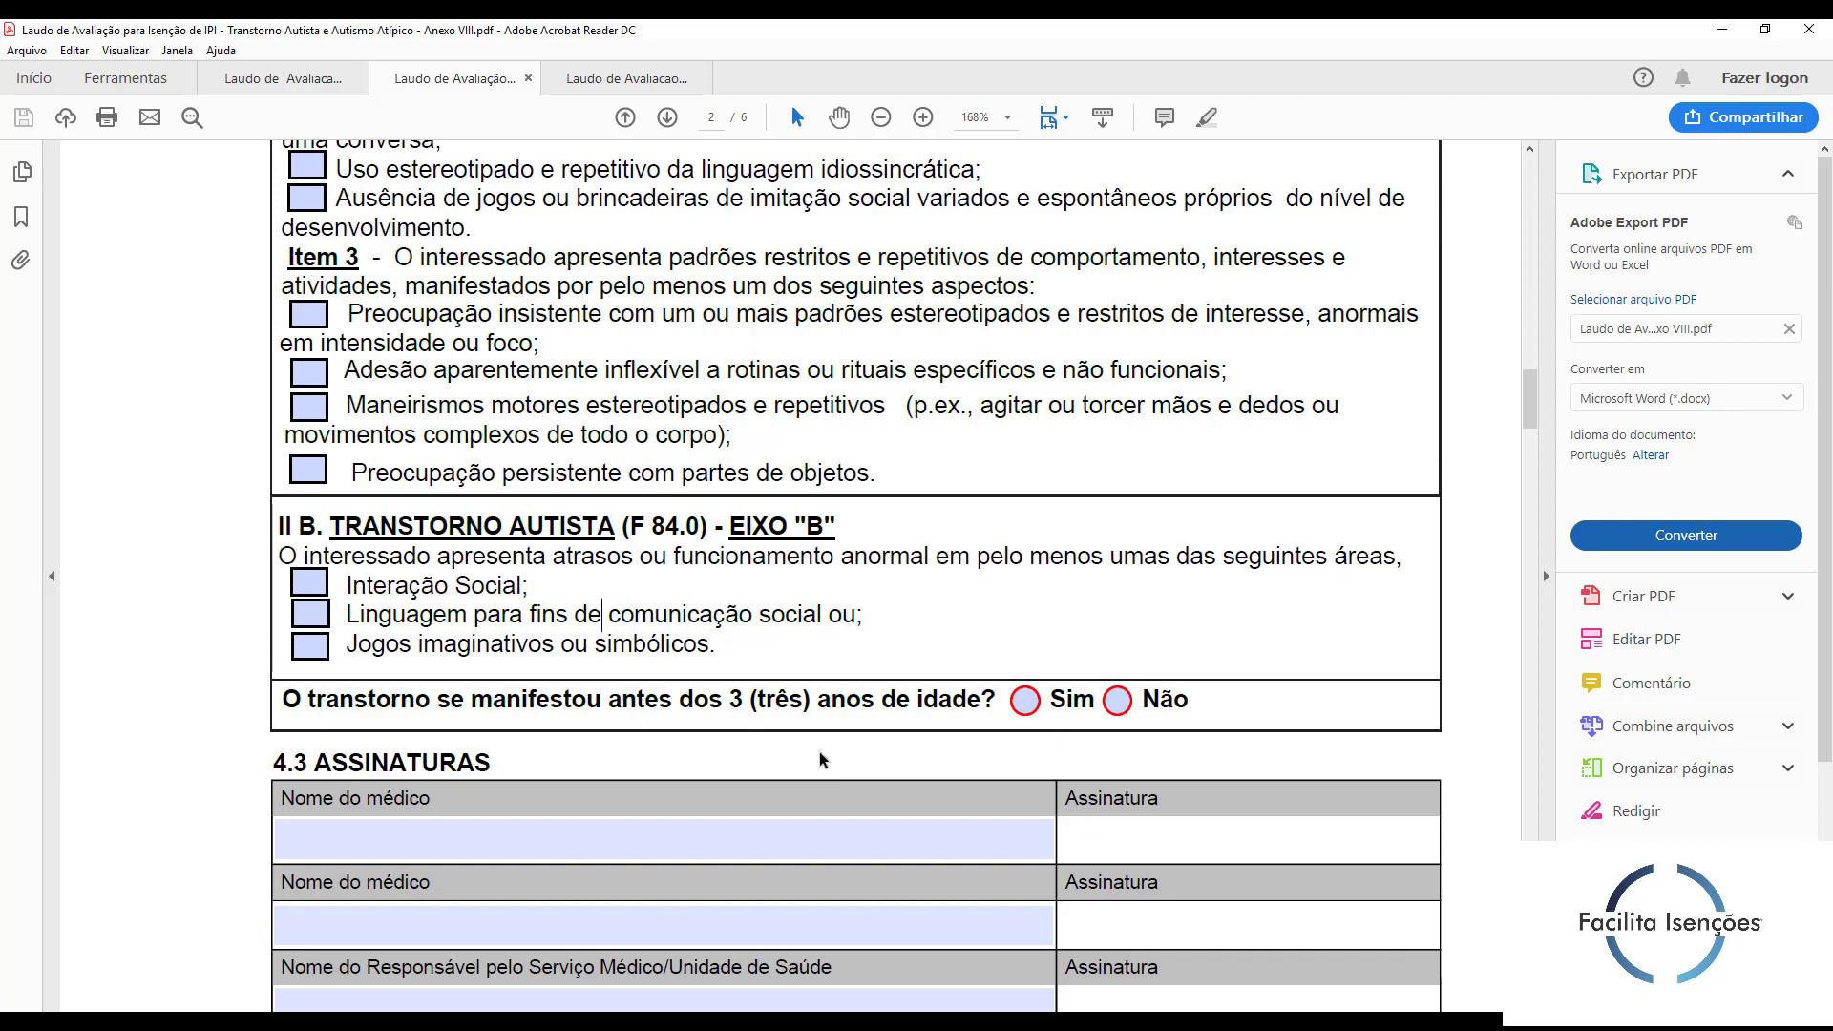
{"action": "left_click_drag", "start_coordinate": [291, 699], "coordinate": [1190, 714]}
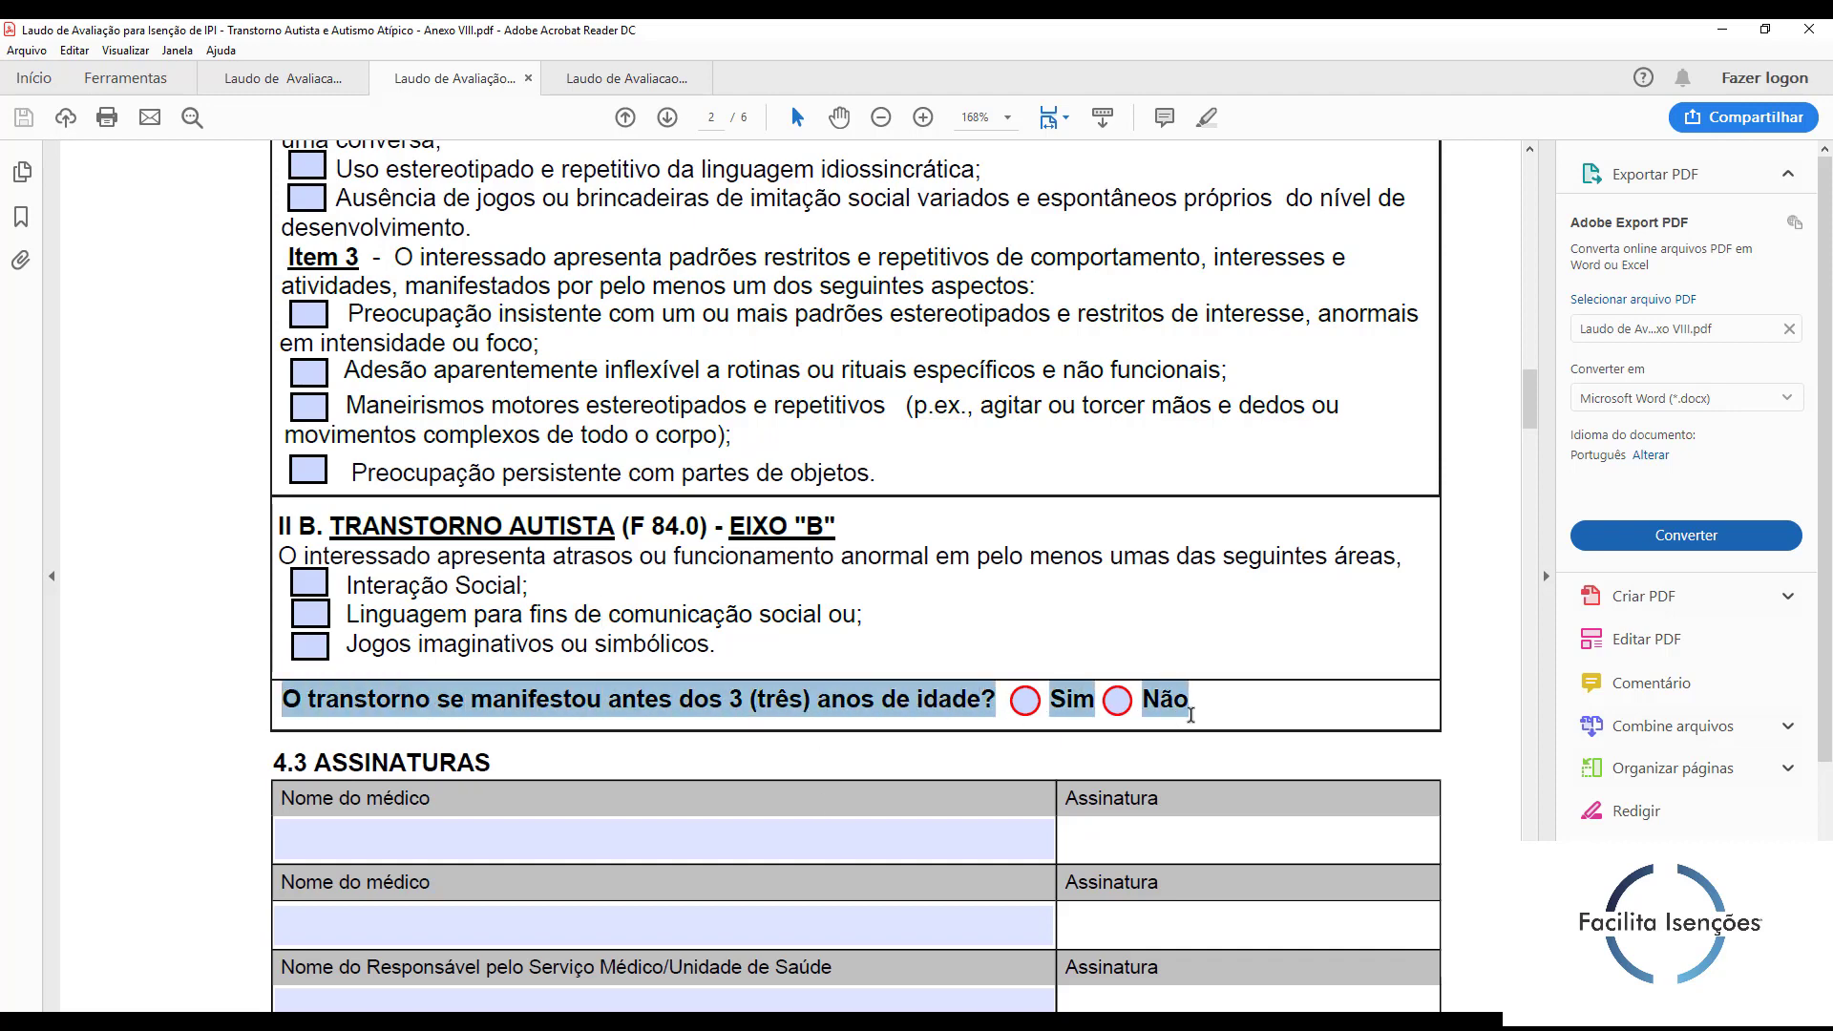
{"action": "left_click", "coordinate": [1220, 687]}
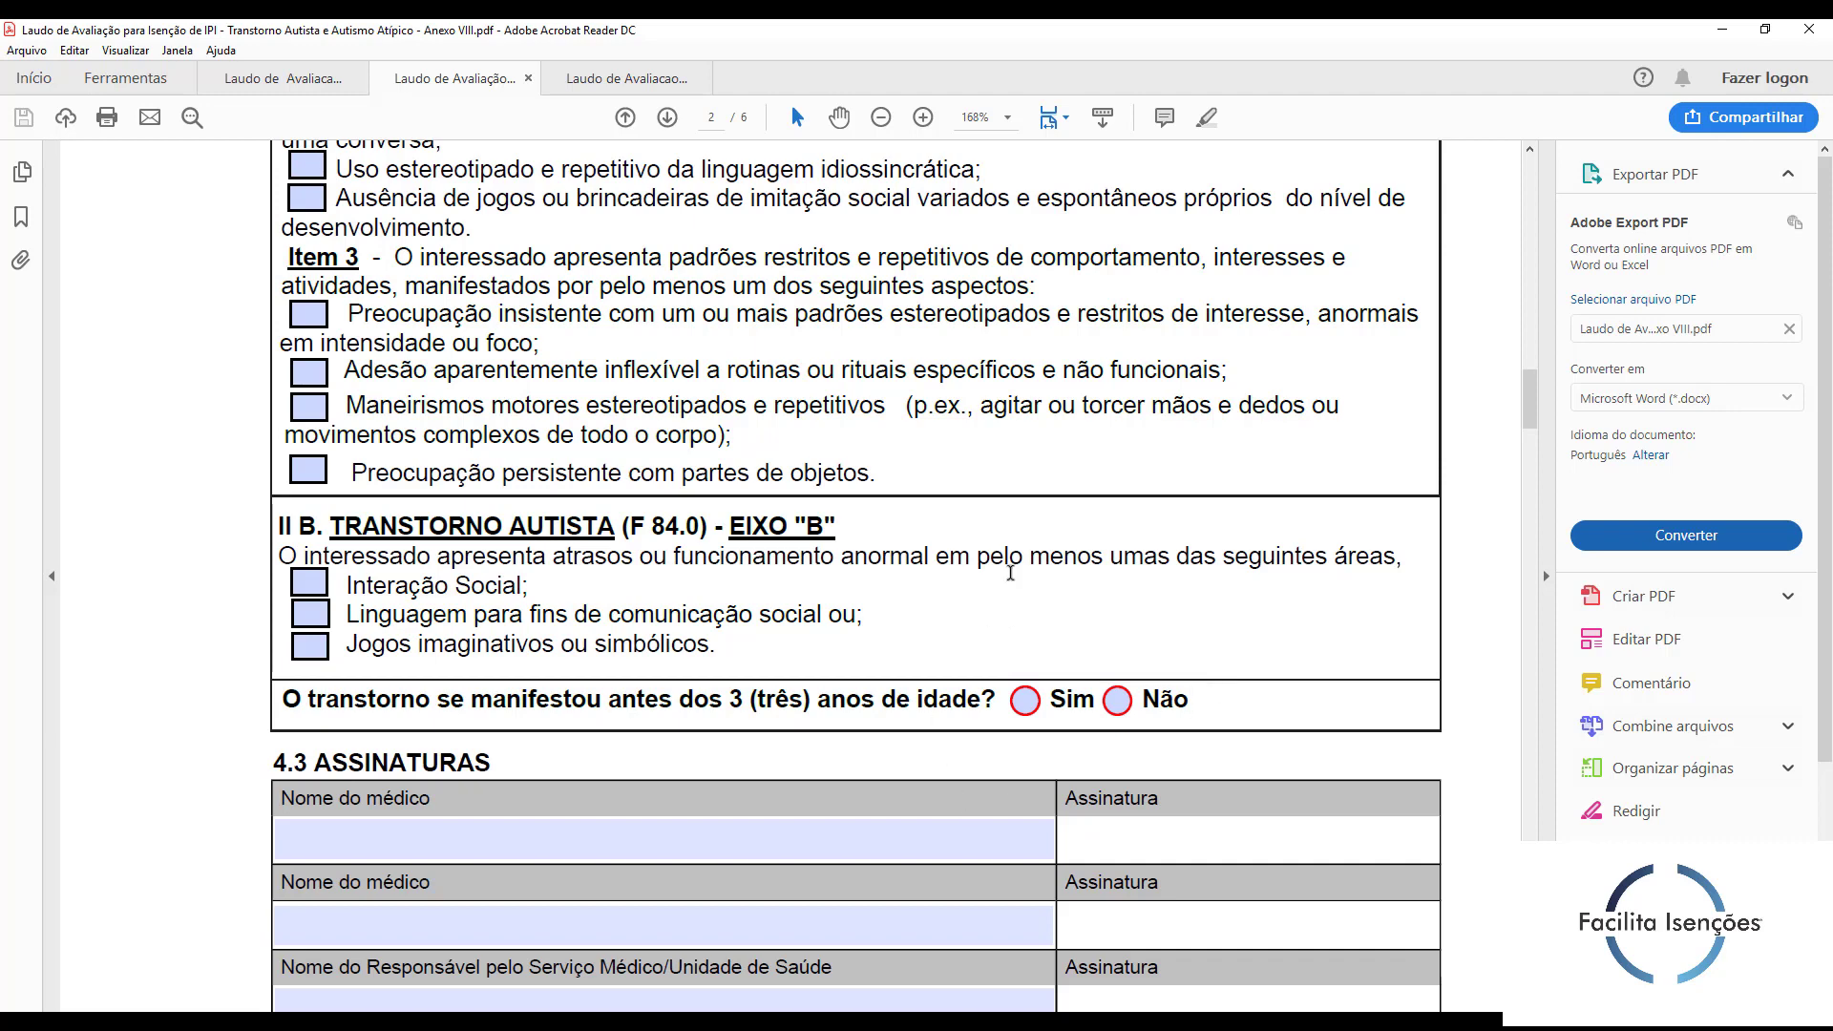
Step: Highlight the question about onset before 3 (três) anos de idade again, try Sim, and set the answer to Não
{"action": "scroll", "coordinate": [391, 549], "scroll_direction": "up", "scroll_amount": 3}
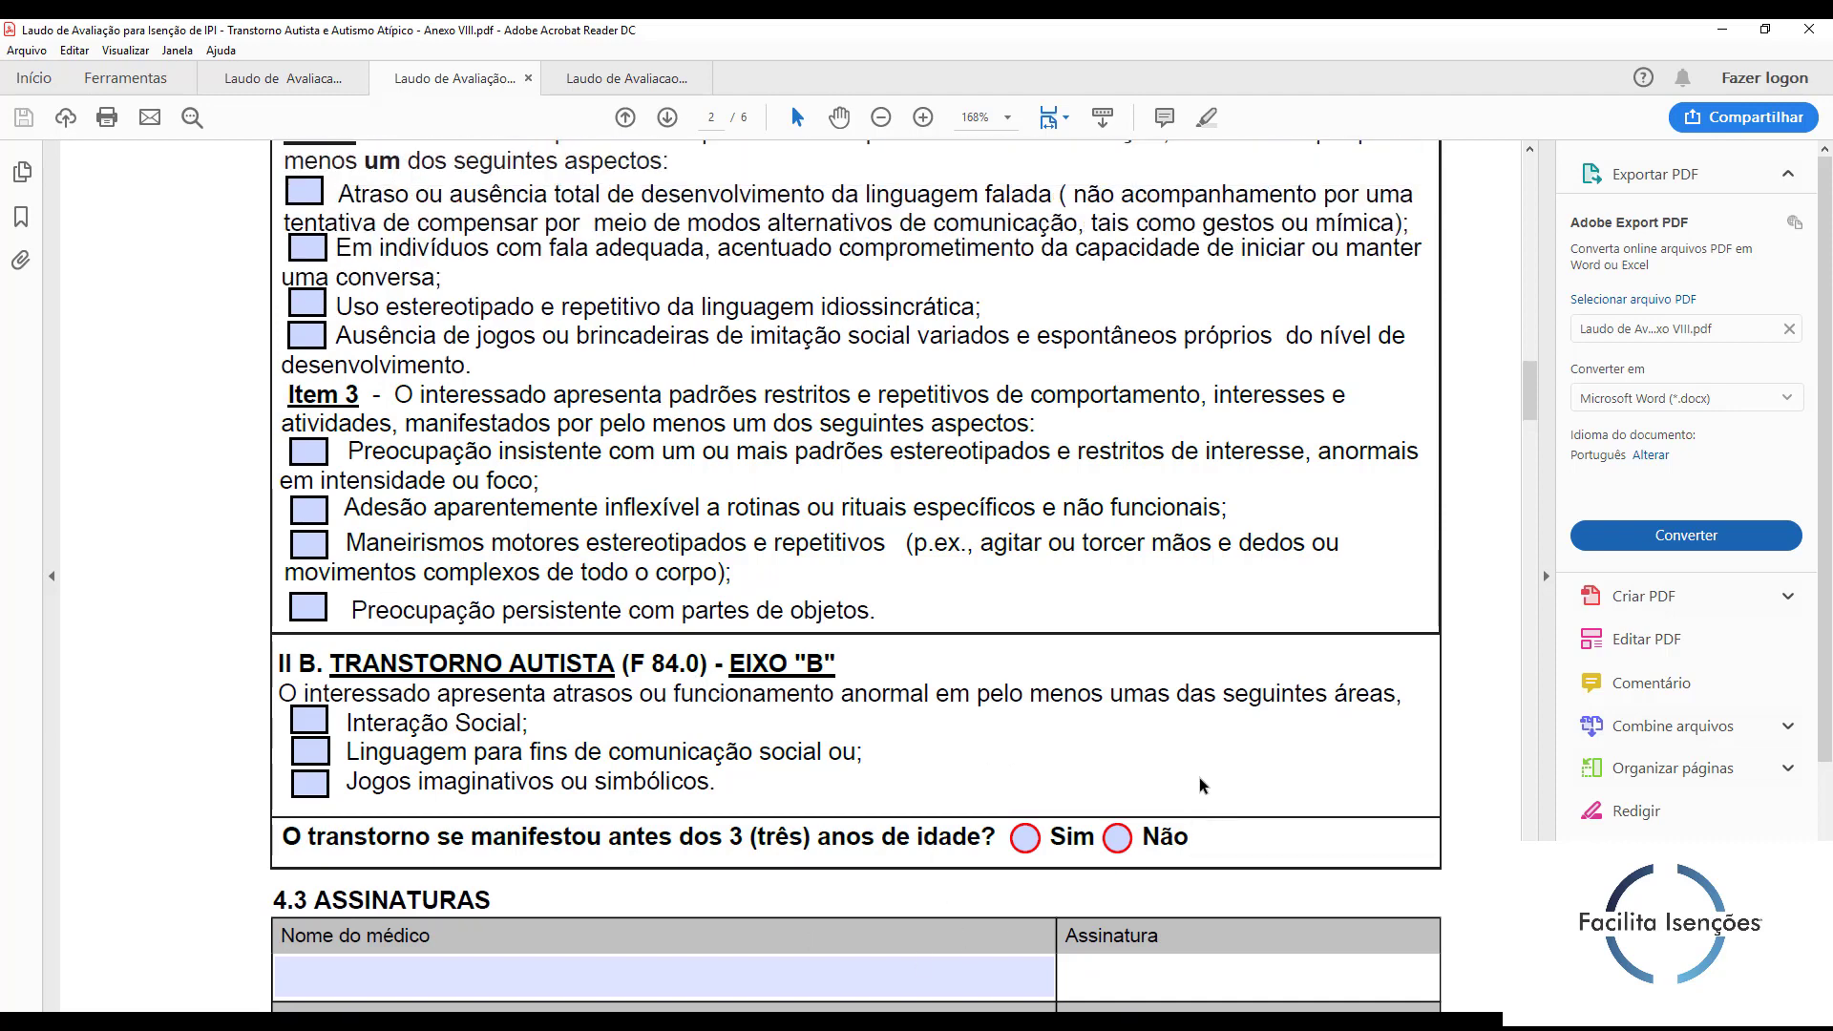
{"action": "scroll", "coordinate": [1183, 579], "scroll_direction": "up", "scroll_amount": 1}
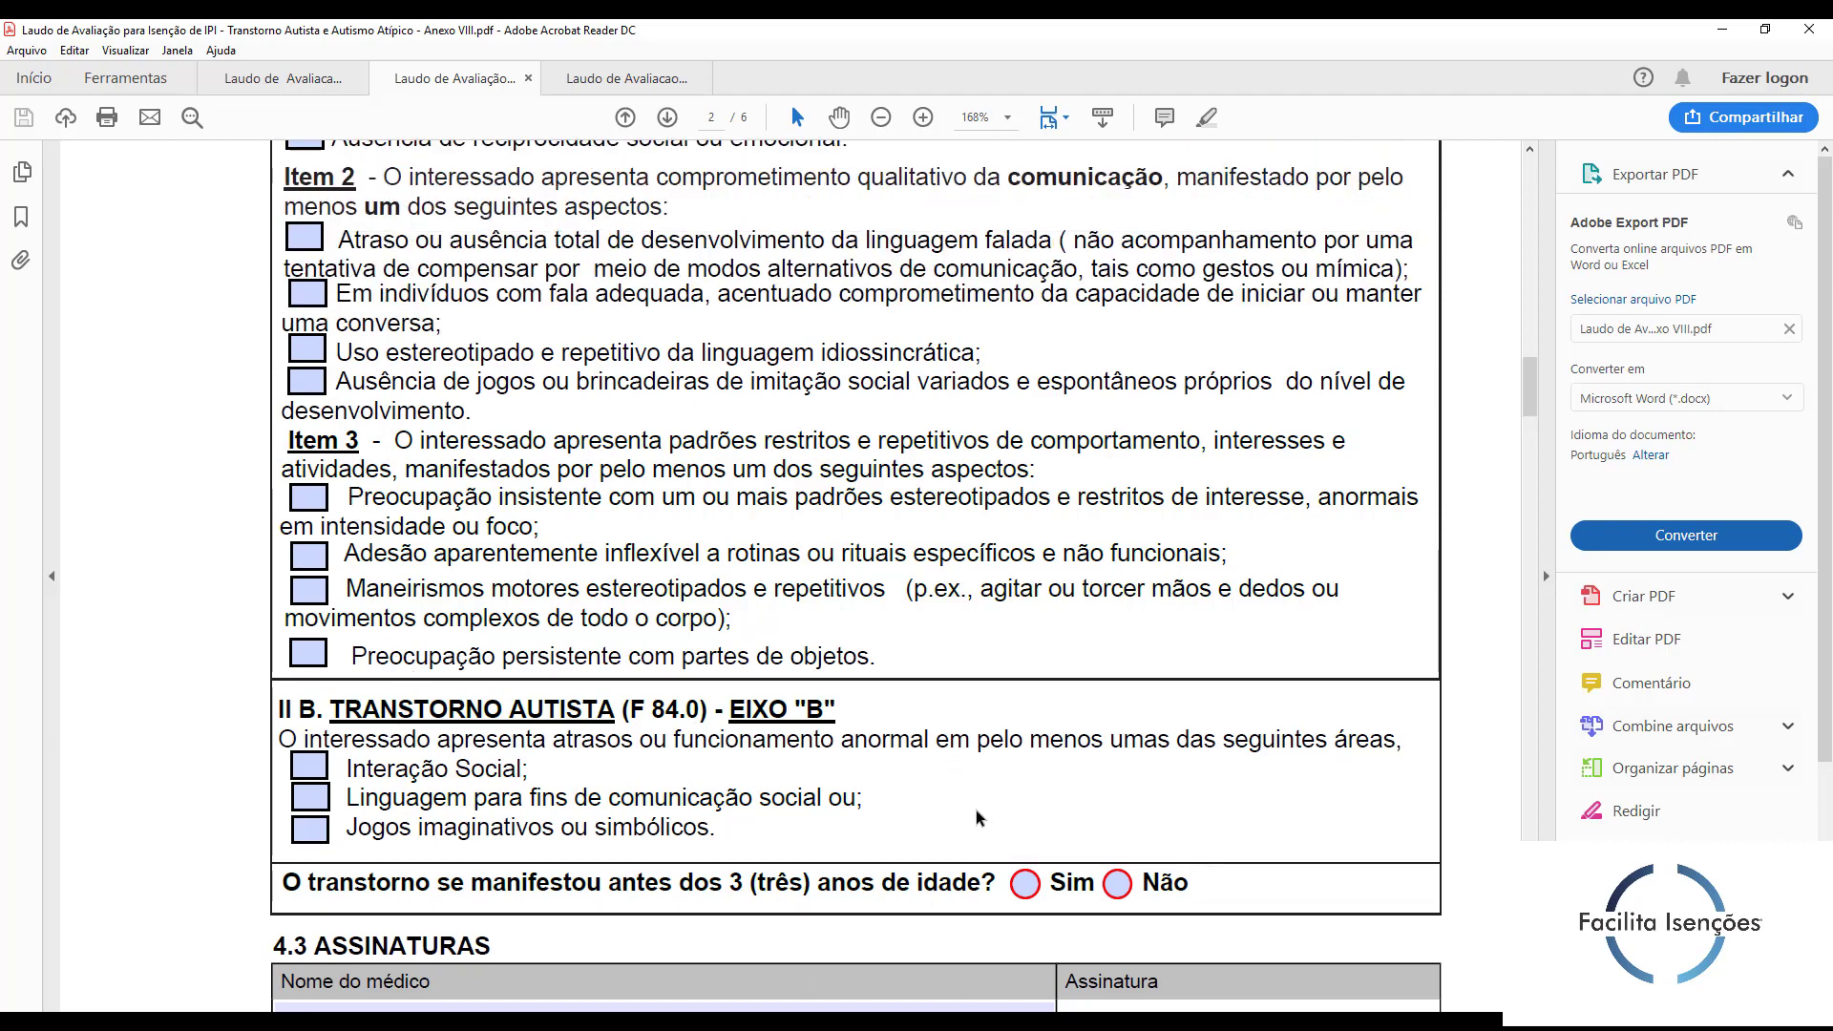
{"action": "left_click_drag", "start_coordinate": [285, 877], "coordinate": [1194, 895]}
{"action": "left_click", "coordinate": [1235, 880]}
{"action": "scroll", "coordinate": [1241, 872], "scroll_direction": "down", "scroll_amount": 2}
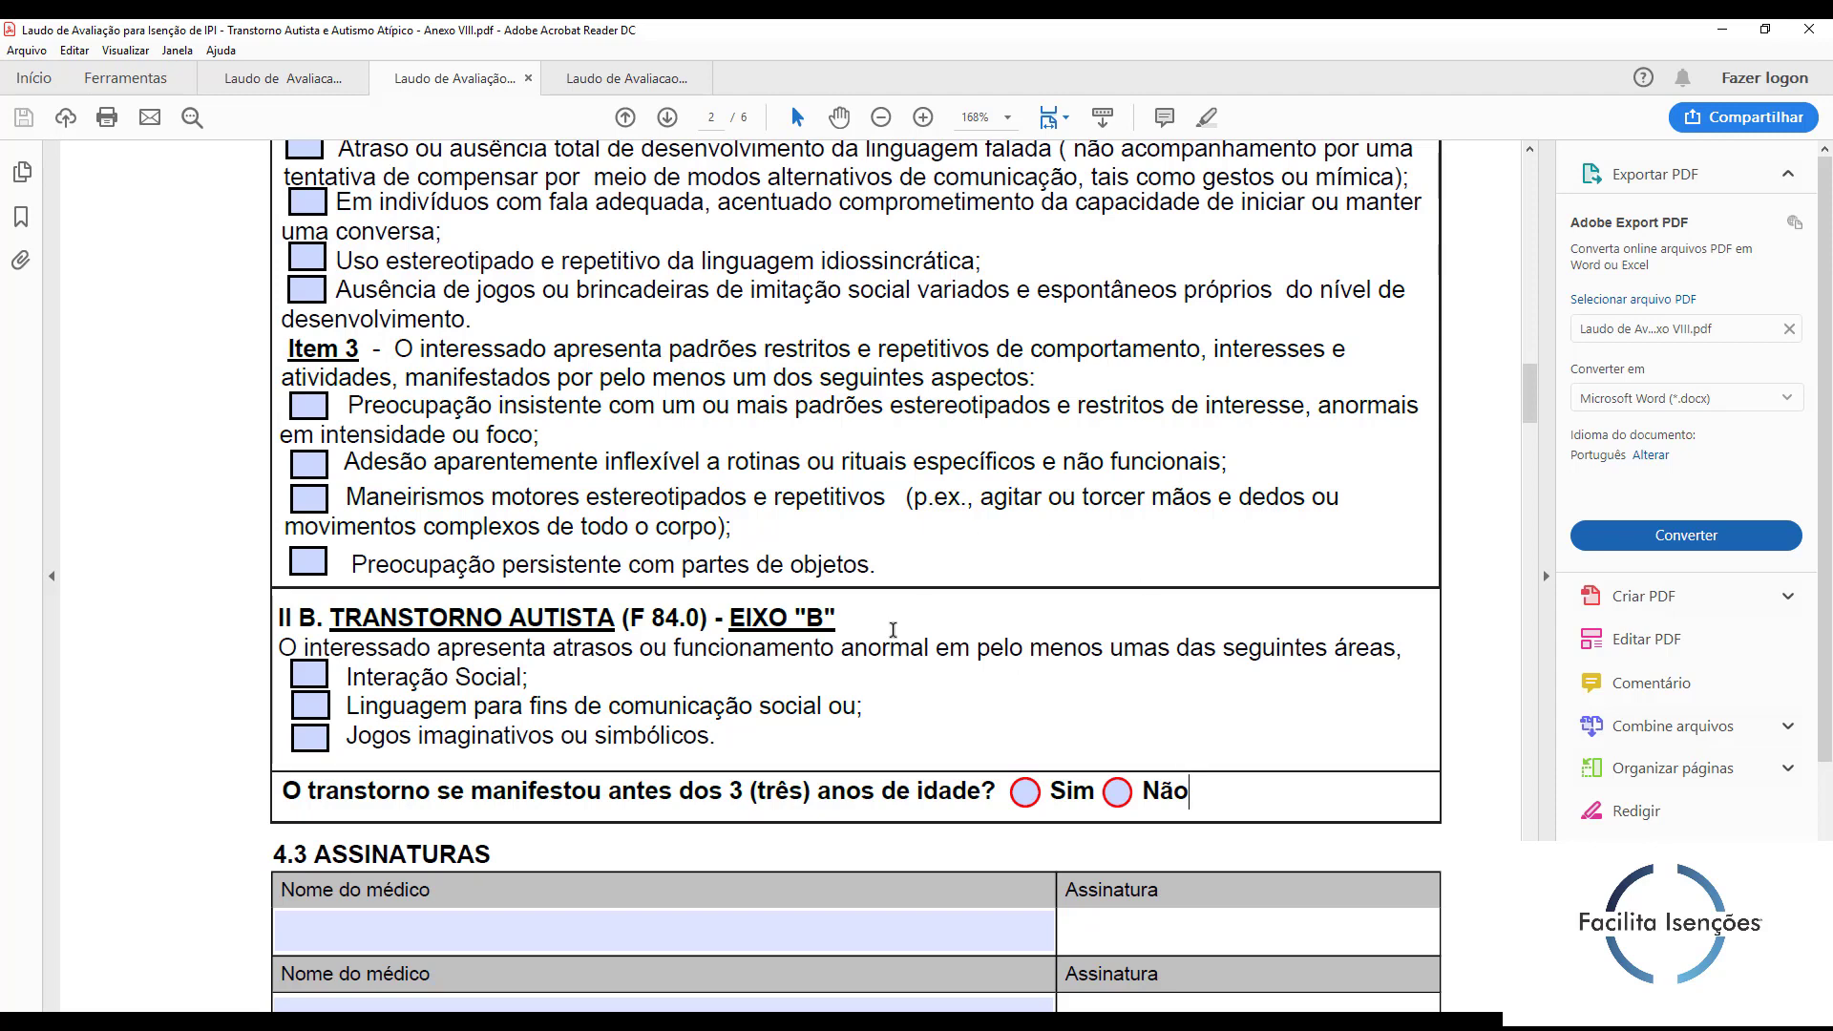
{"action": "left_click", "coordinate": [1030, 798]}
{"action": "left_click", "coordinate": [1117, 791]}
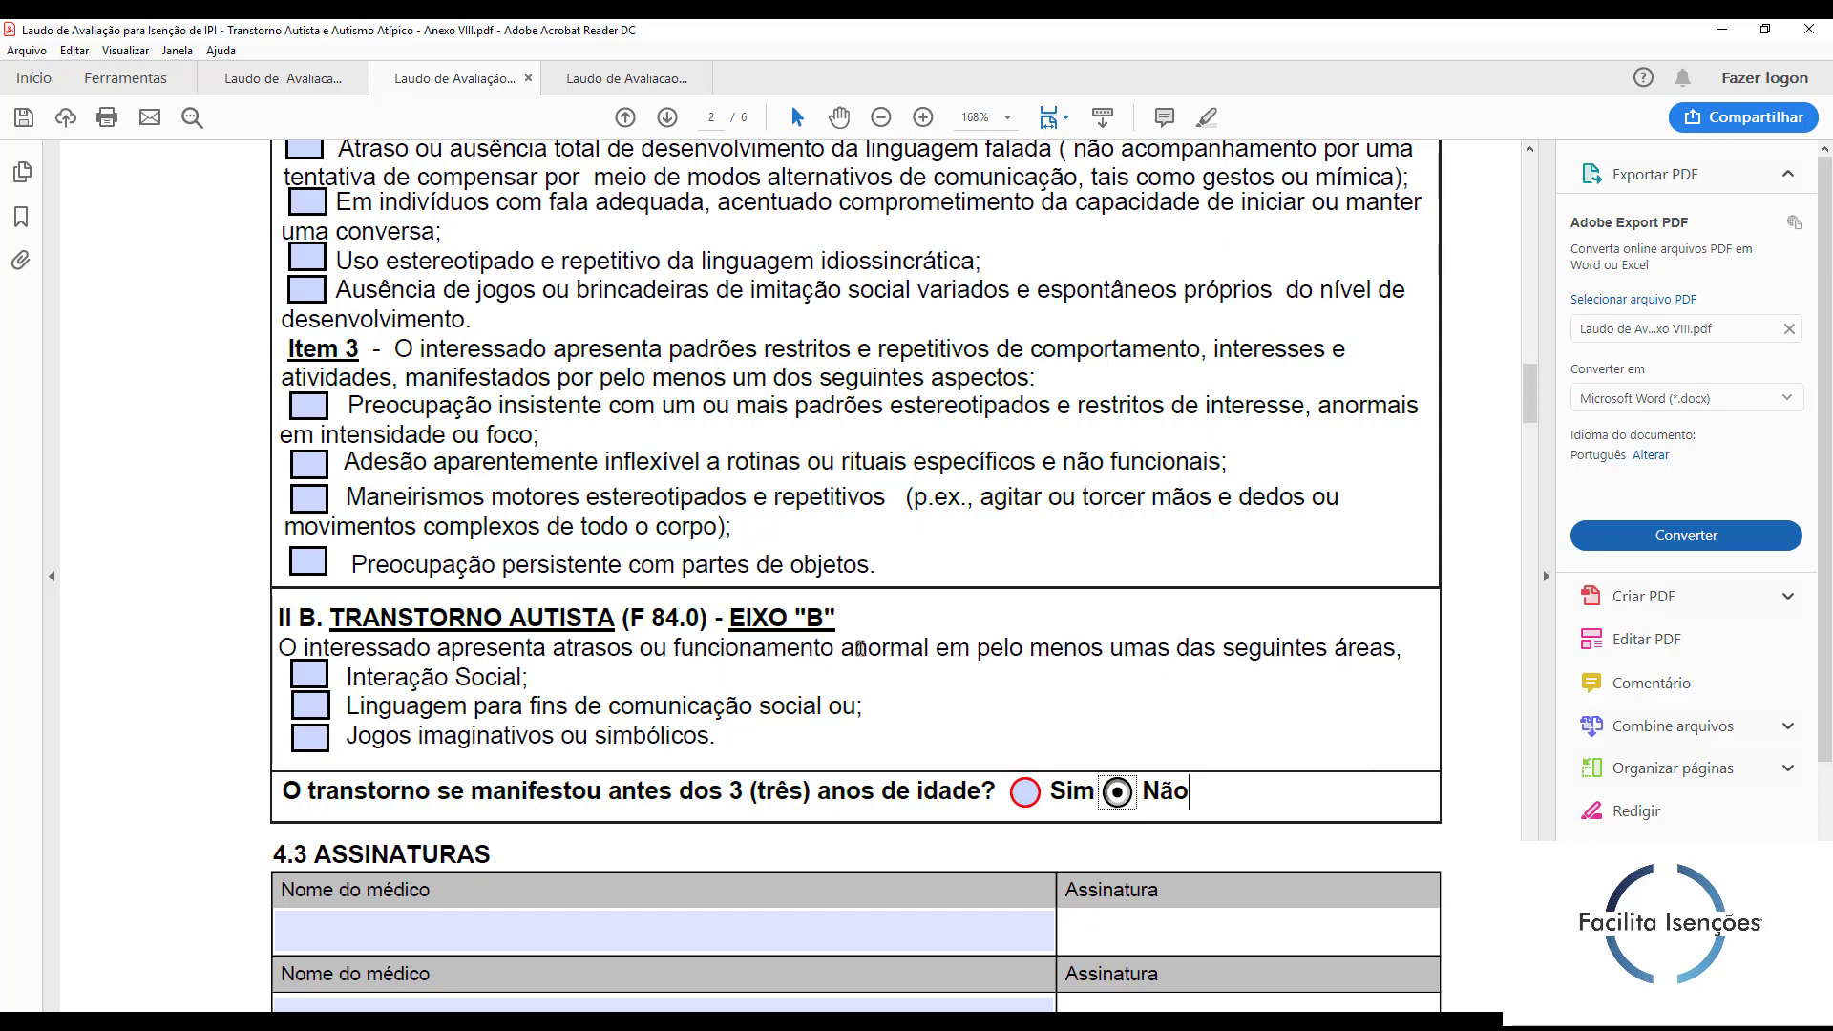
Step: Review the doctor and health service fields in section 4.3 Assinaturas and the applicant's Nome and CPF fields in section 4.4
{"action": "scroll", "coordinate": [860, 648], "scroll_direction": "down", "scroll_amount": 4}
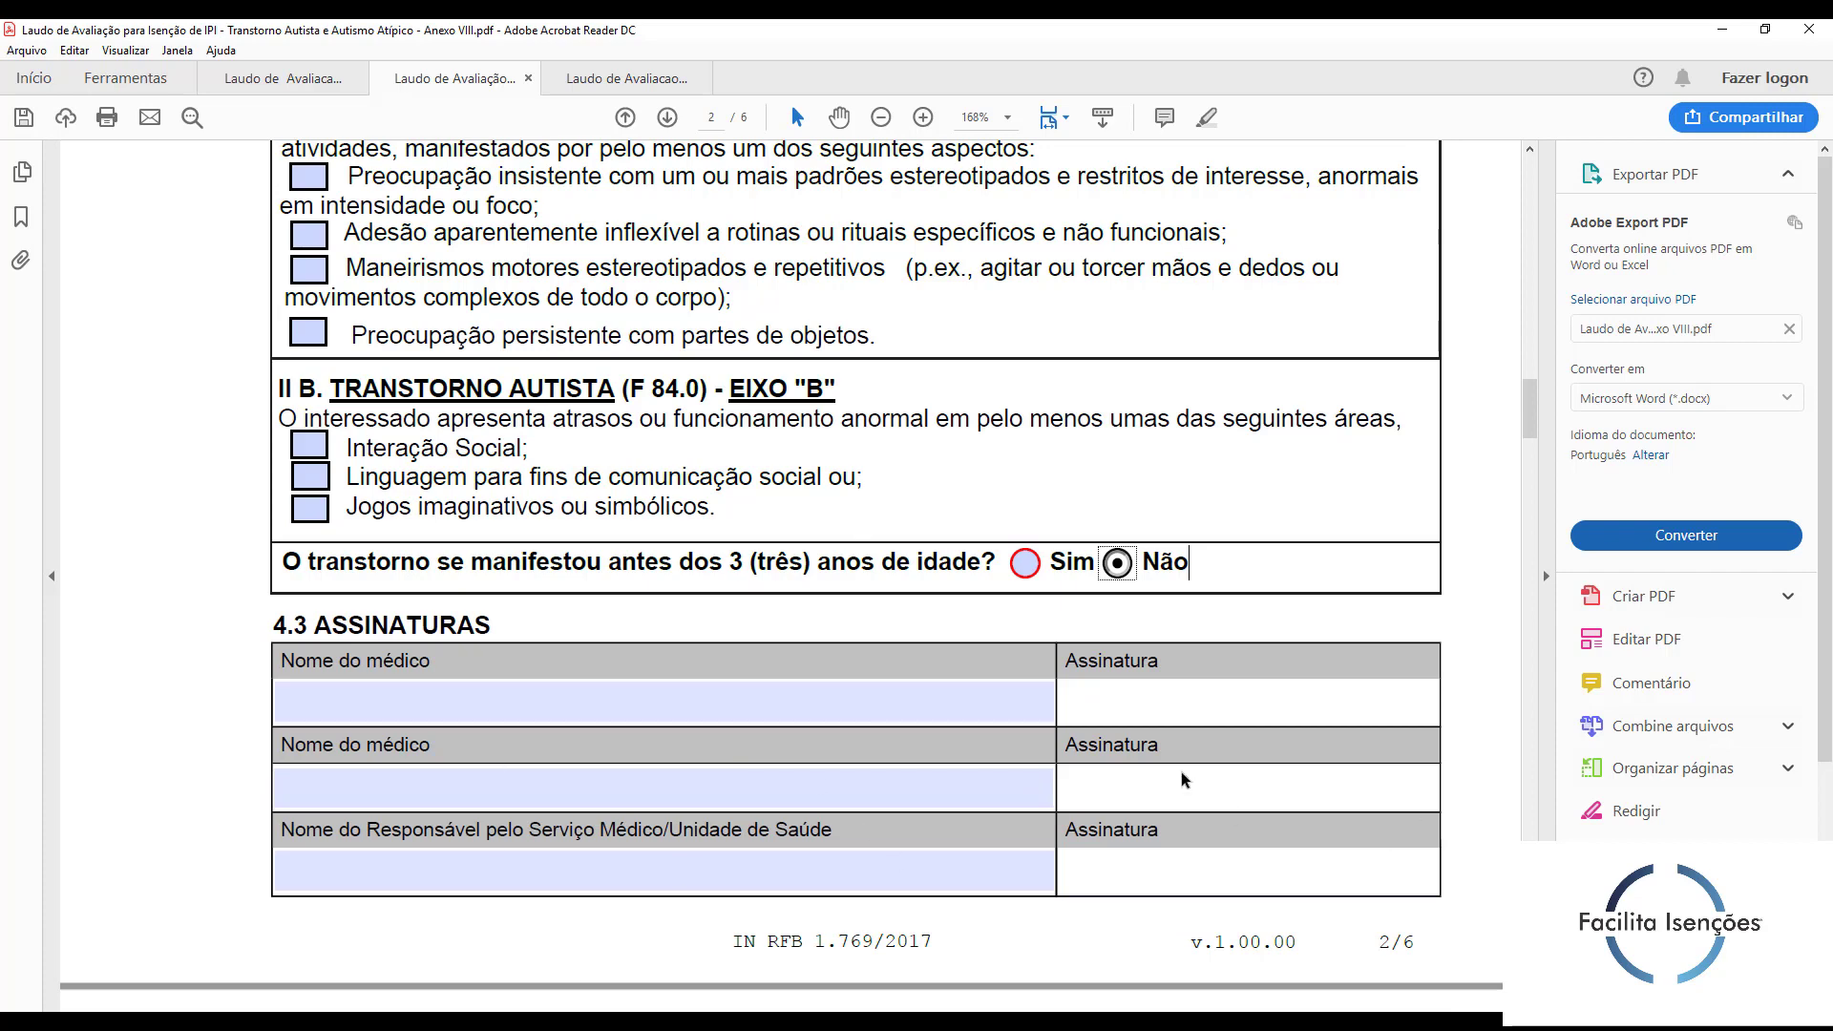
{"action": "left_click", "coordinate": [934, 696]}
{"action": "scroll", "coordinate": [1369, 593], "scroll_direction": "down", "scroll_amount": 2}
{"action": "scroll", "coordinate": [1256, 737], "scroll_direction": "down", "scroll_amount": 12}
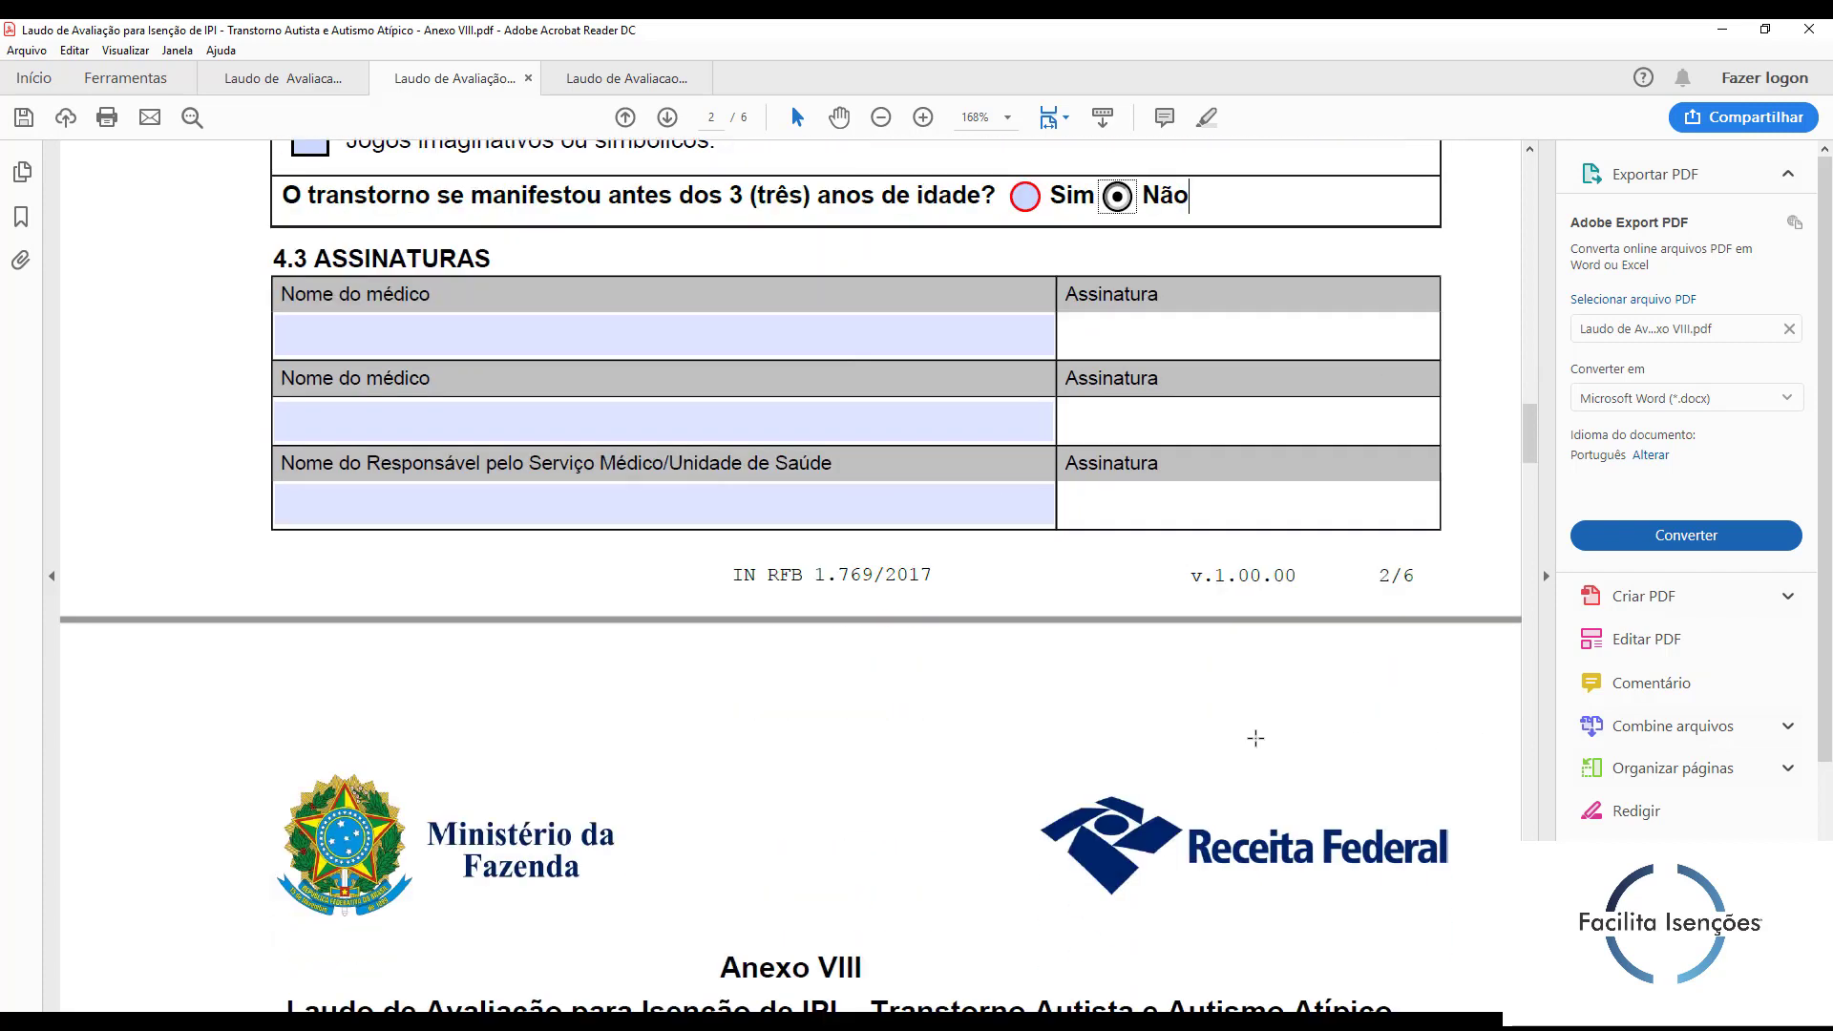
{"action": "scroll", "coordinate": [1256, 737], "scroll_direction": "down", "scroll_amount": 3}
{"action": "left_click", "coordinate": [941, 606]}
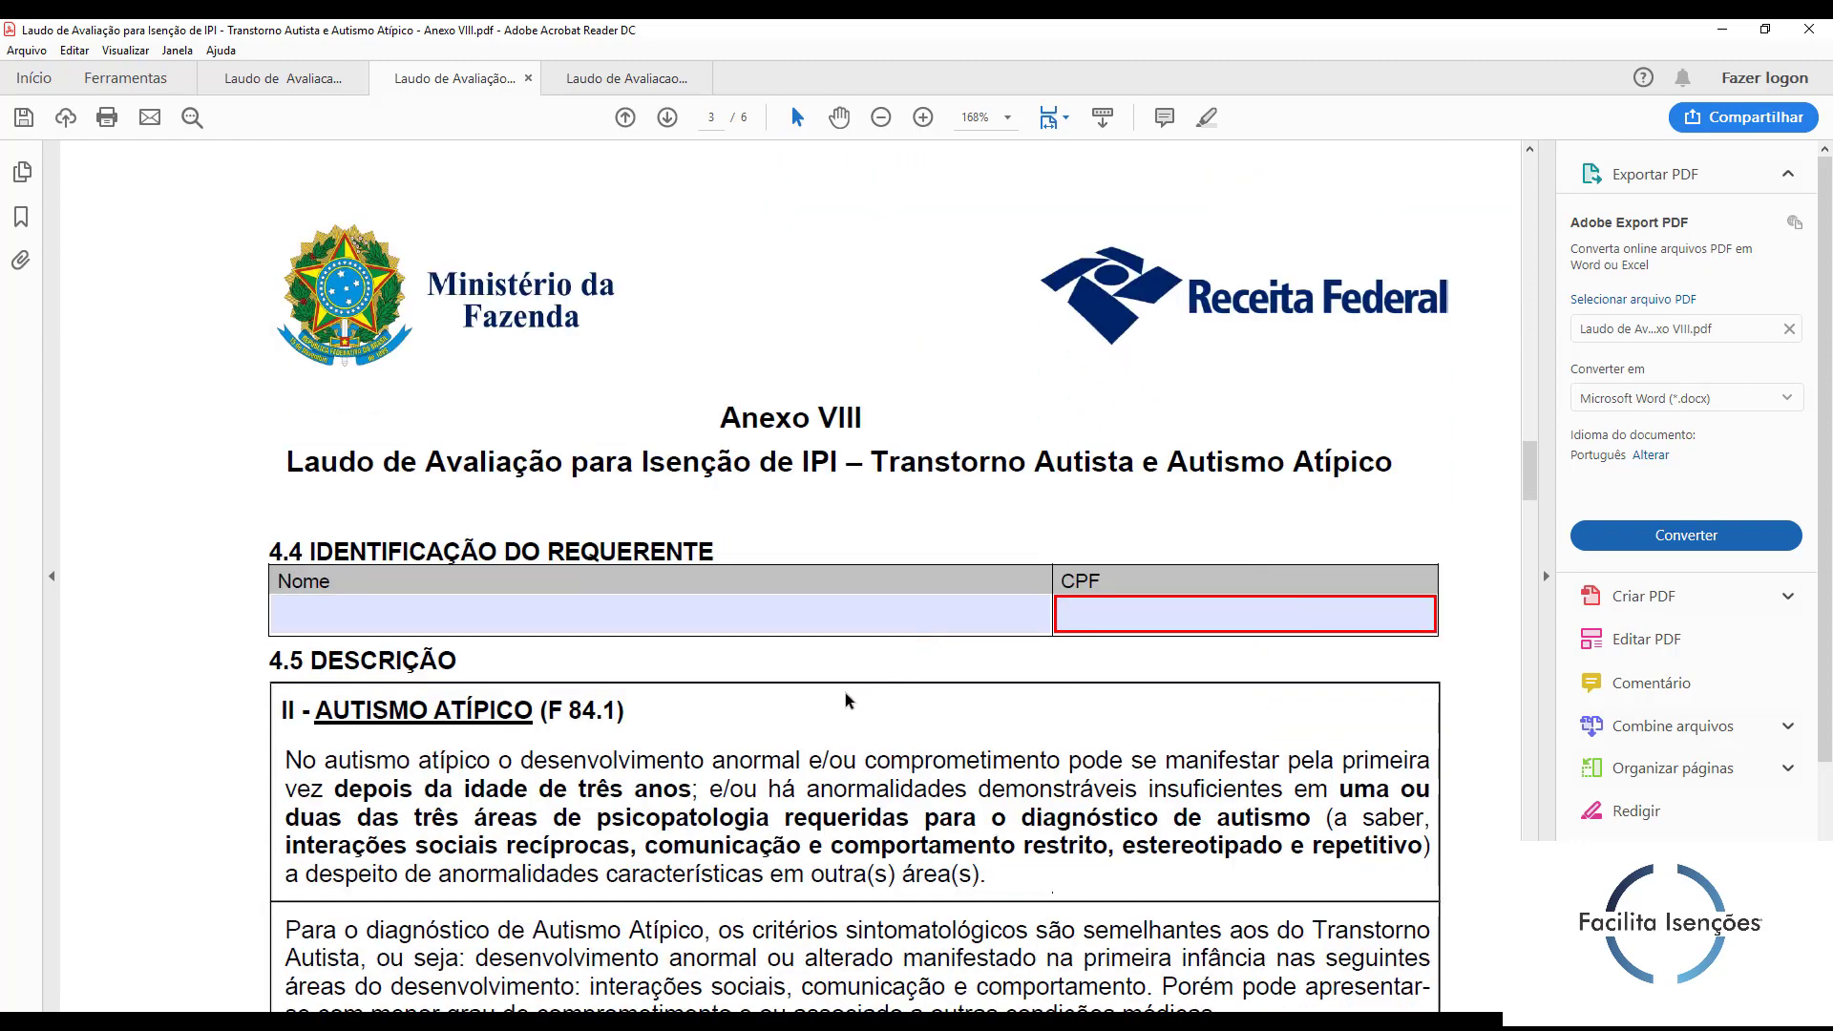
Step: View section 4.5 Descrição and highlight the code F 84.1 in the Autismo Atípico heading
{"action": "scroll", "coordinate": [845, 694], "scroll_direction": "down", "scroll_amount": 3}
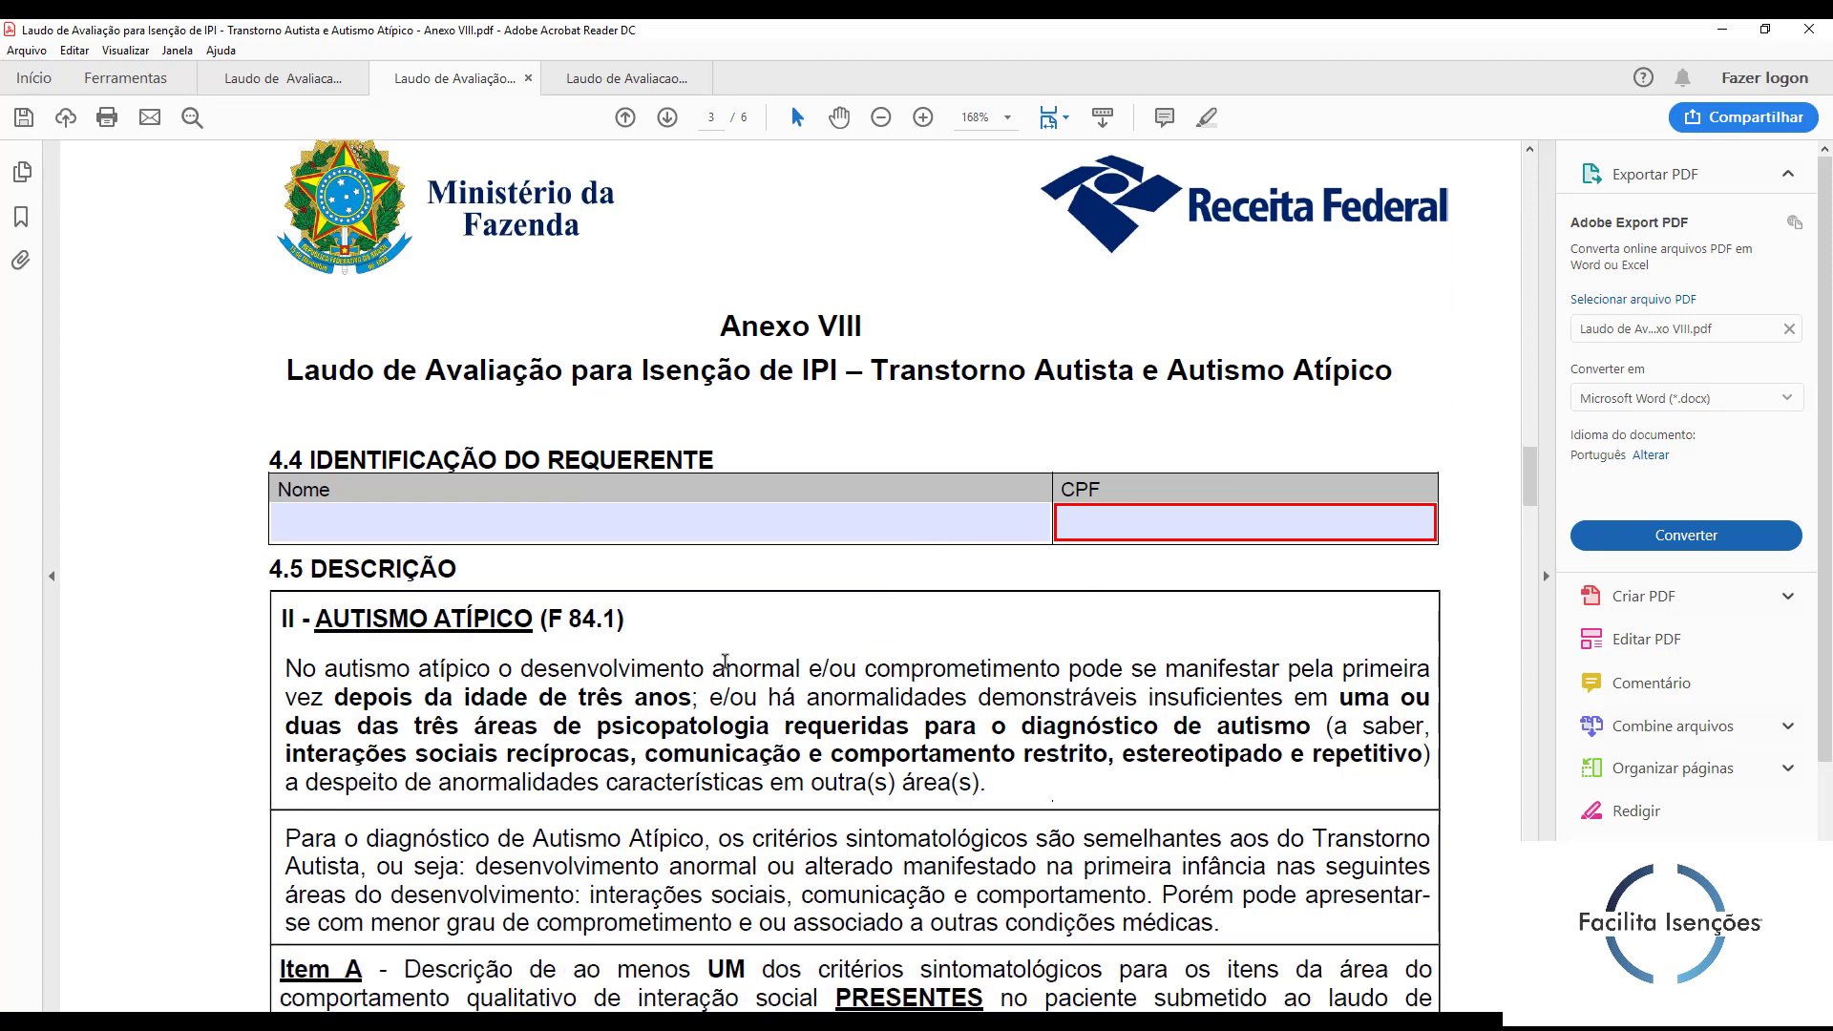
{"action": "left_click_drag", "start_coordinate": [540, 572], "coordinate": [617, 578]}
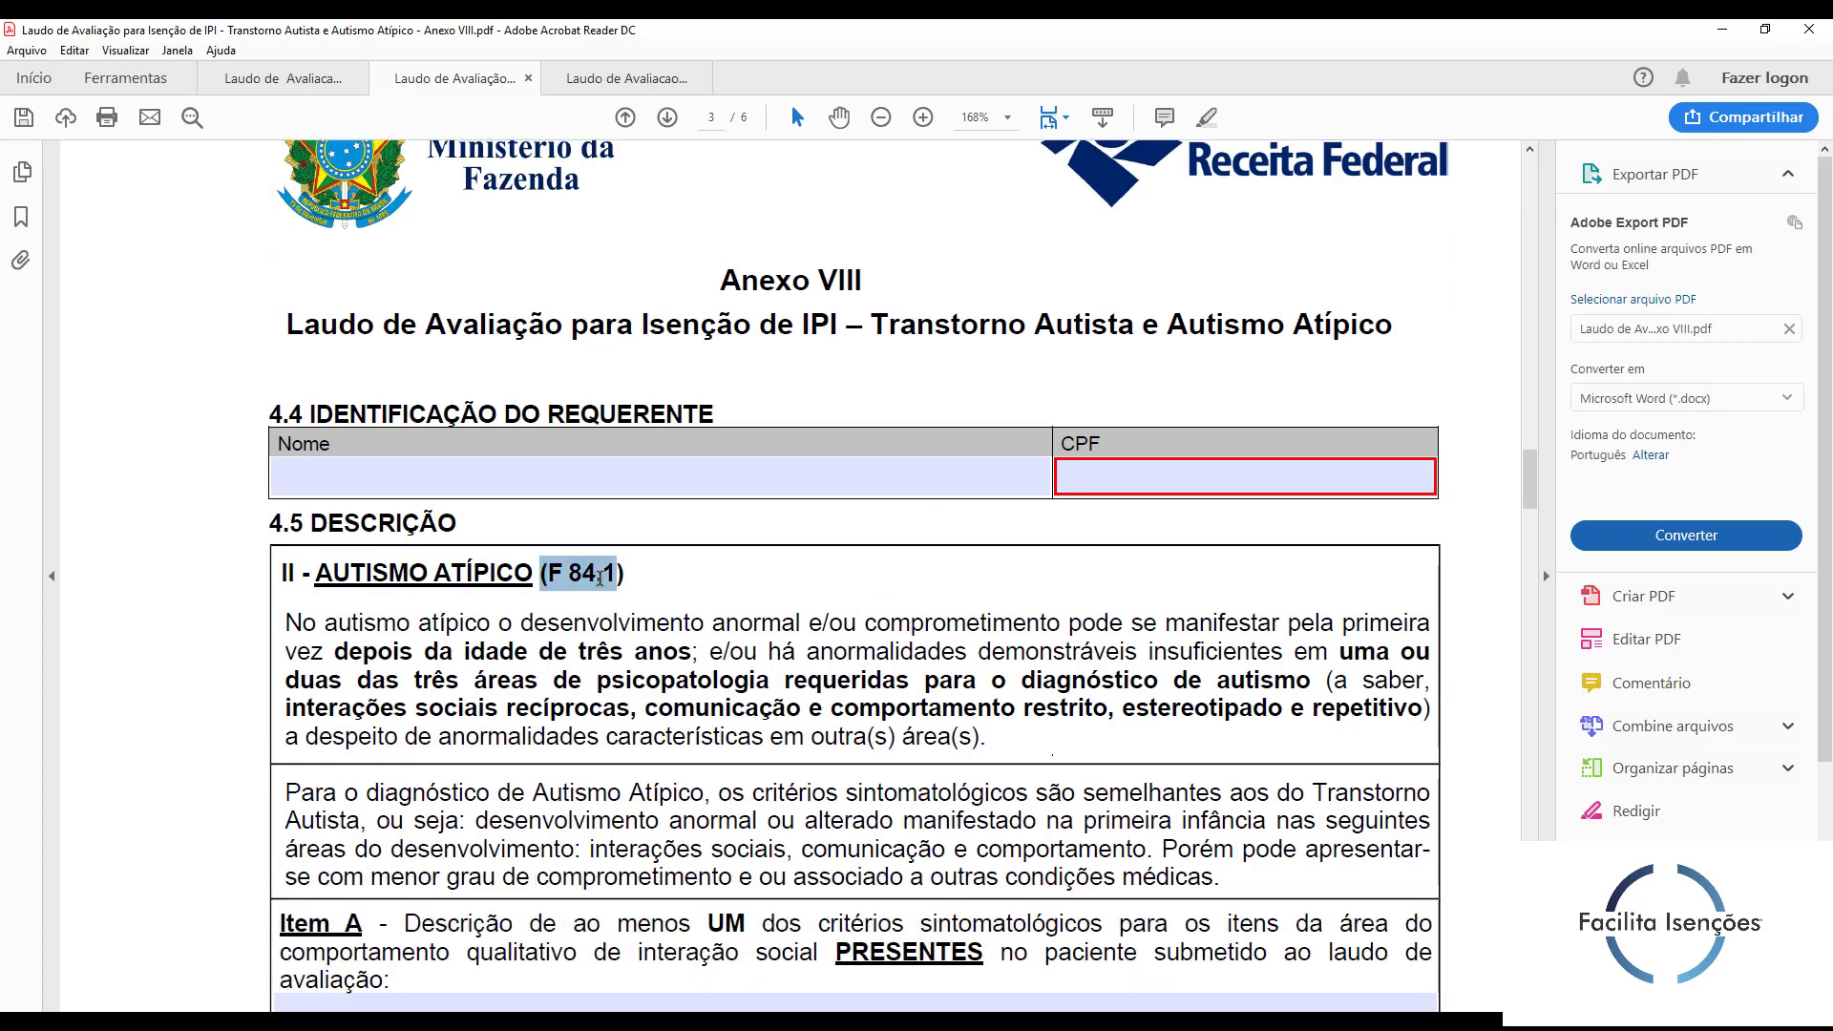
{"action": "left_click", "coordinate": [681, 568]}
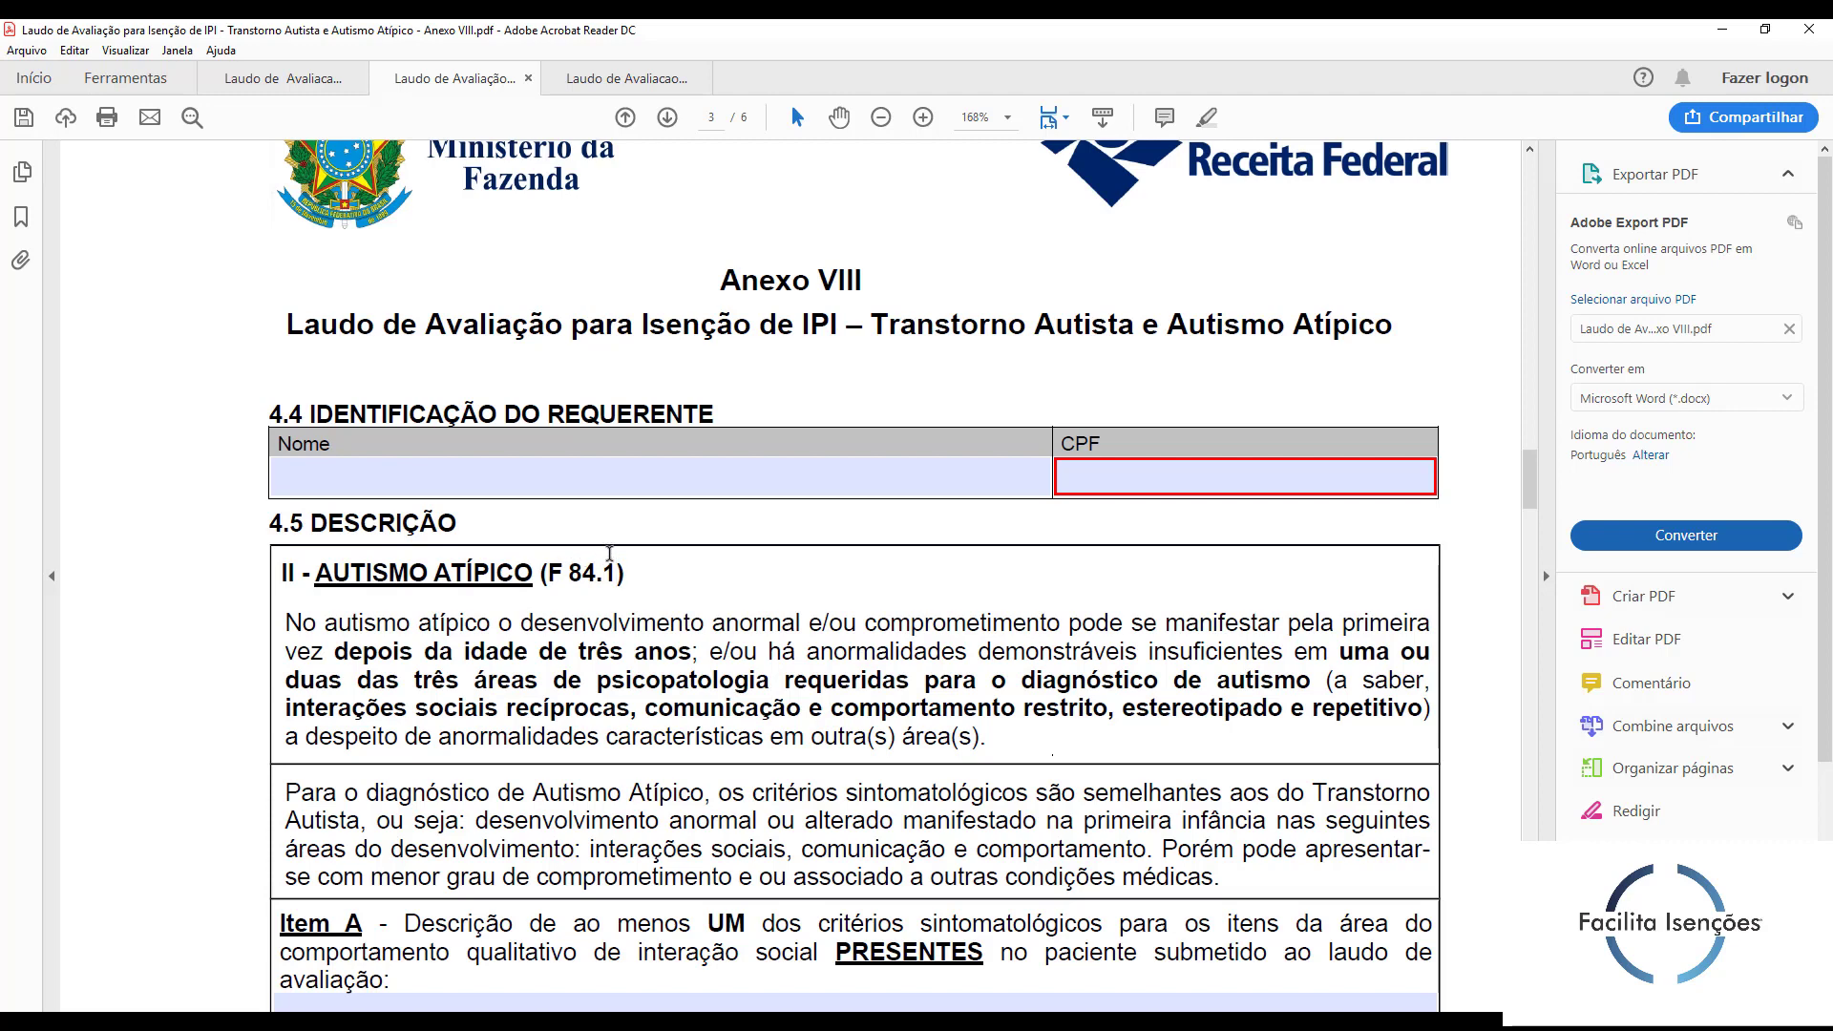
Step: Examine the Autismo Atípico criteria in Items A to D of section 4.5, highlighting the age limit "5 (cinco)" in Item D
{"action": "scroll", "coordinate": [900, 413], "scroll_direction": "down", "scroll_amount": 3}
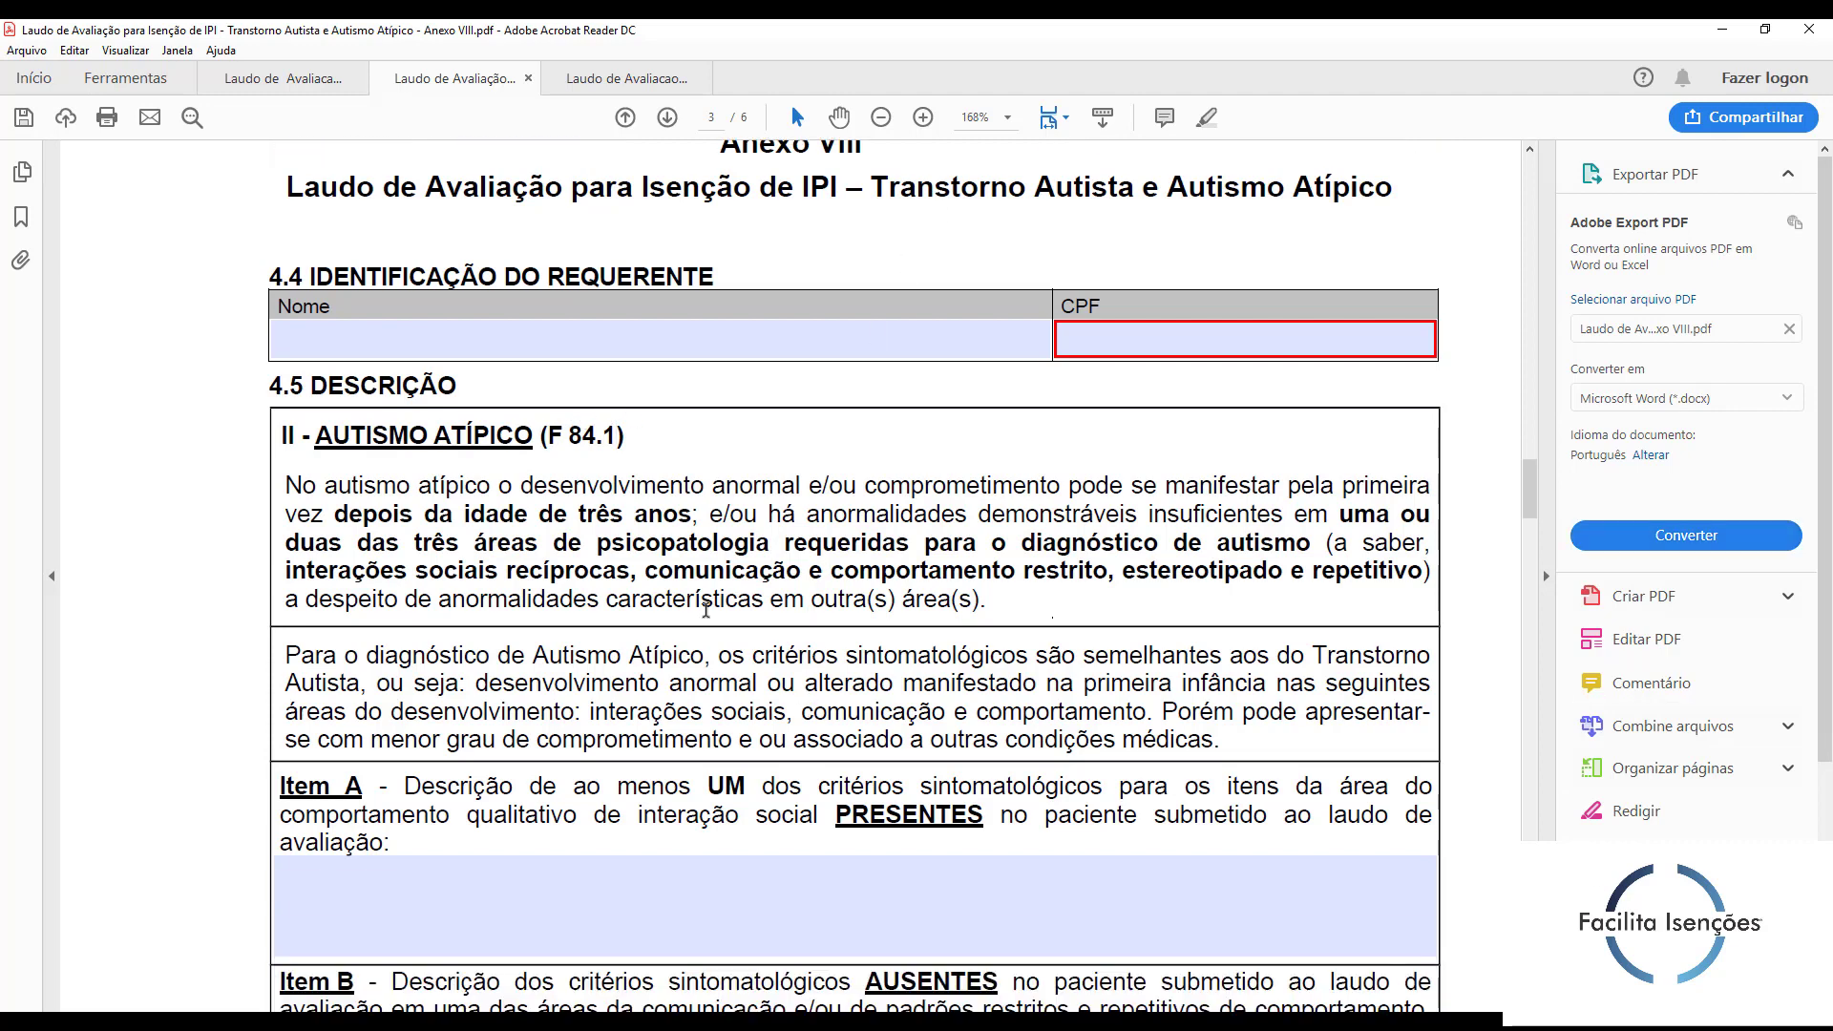
{"action": "scroll", "coordinate": [489, 463], "scroll_direction": "down", "scroll_amount": 2}
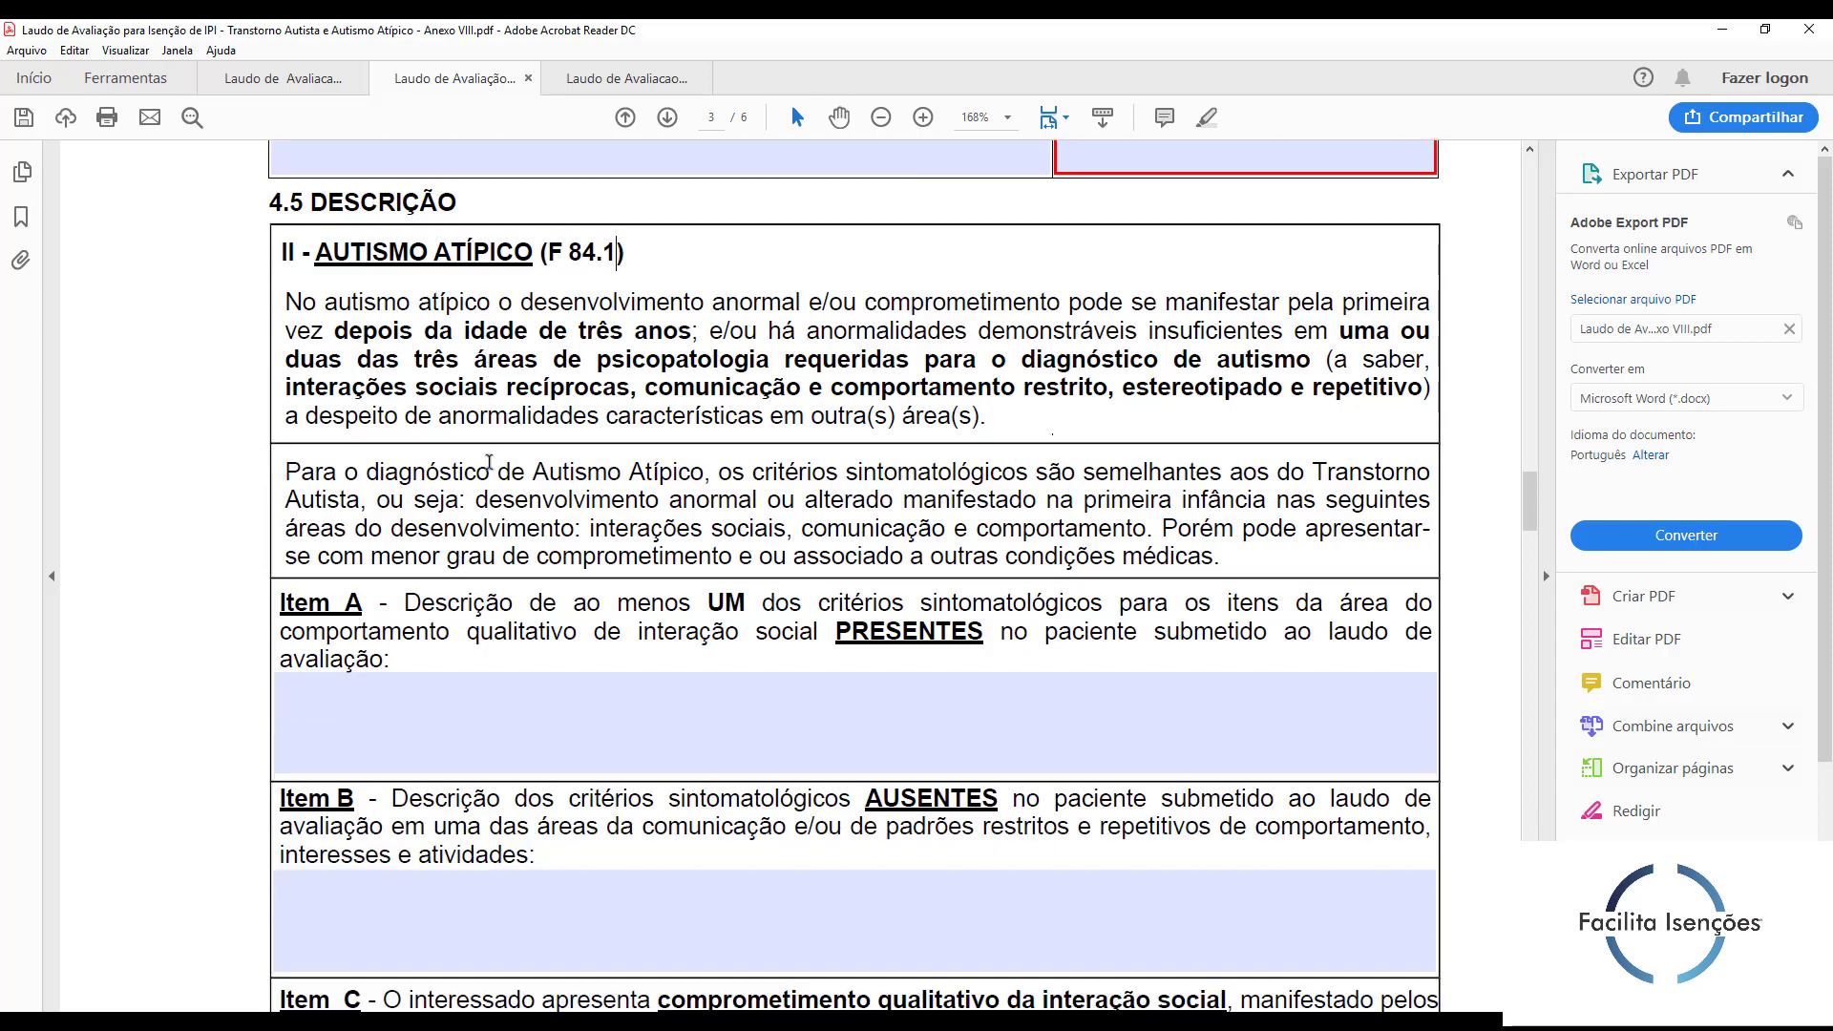
{"action": "scroll", "coordinate": [520, 694], "scroll_direction": "down", "scroll_amount": 2}
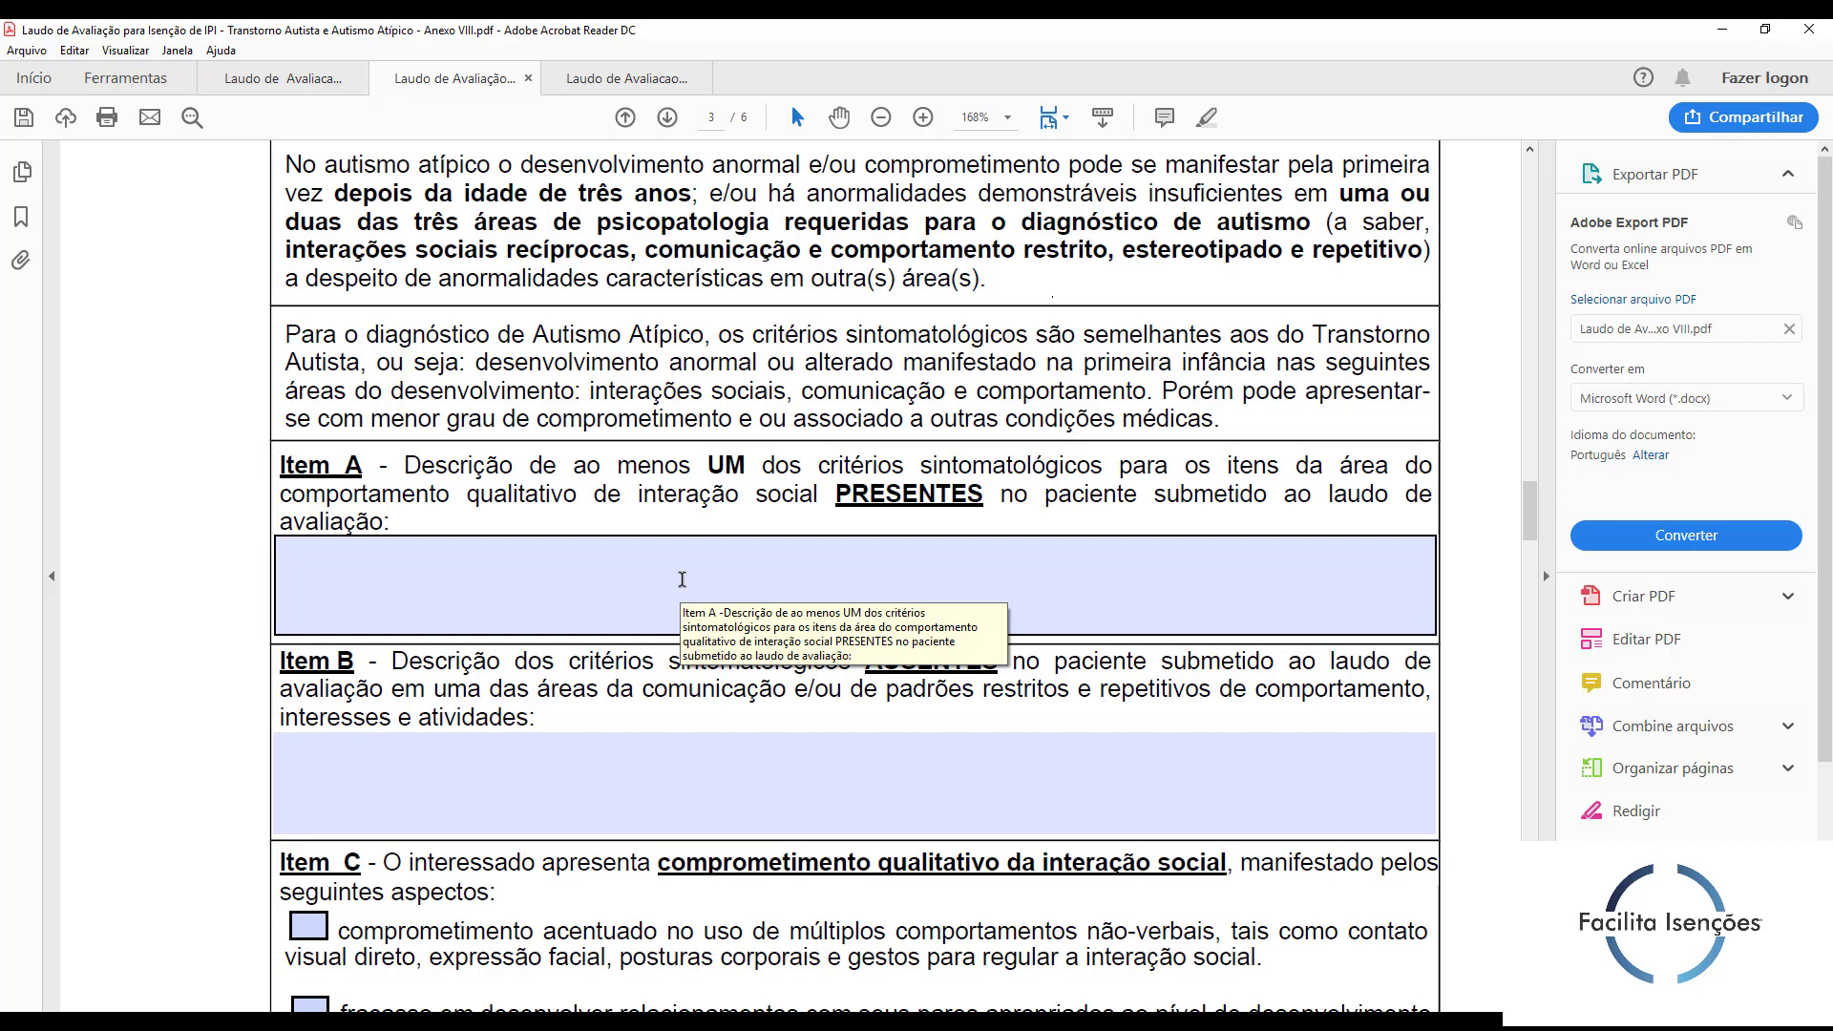
{"action": "scroll", "coordinate": [649, 529], "scroll_direction": "down", "scroll_amount": 1}
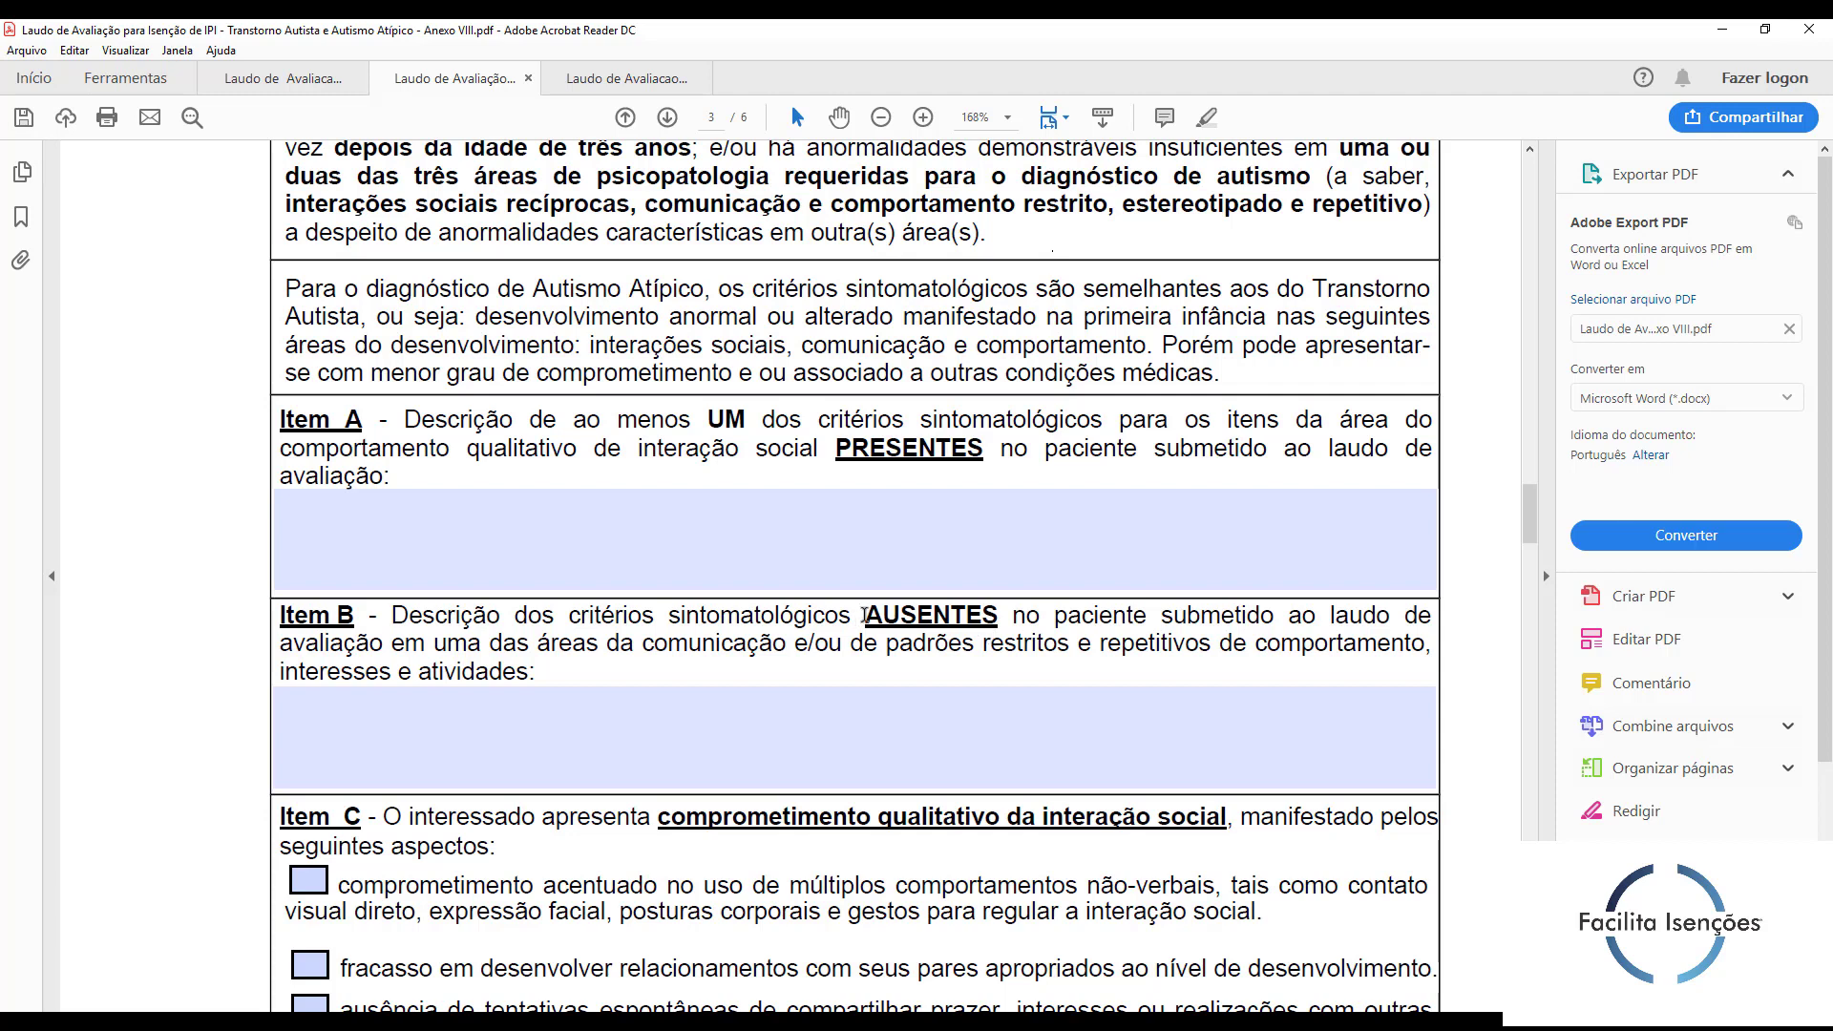
{"action": "scroll", "coordinate": [859, 615], "scroll_direction": "down", "scroll_amount": 3}
{"action": "scroll", "coordinate": [818, 599], "scroll_direction": "down", "scroll_amount": 1}
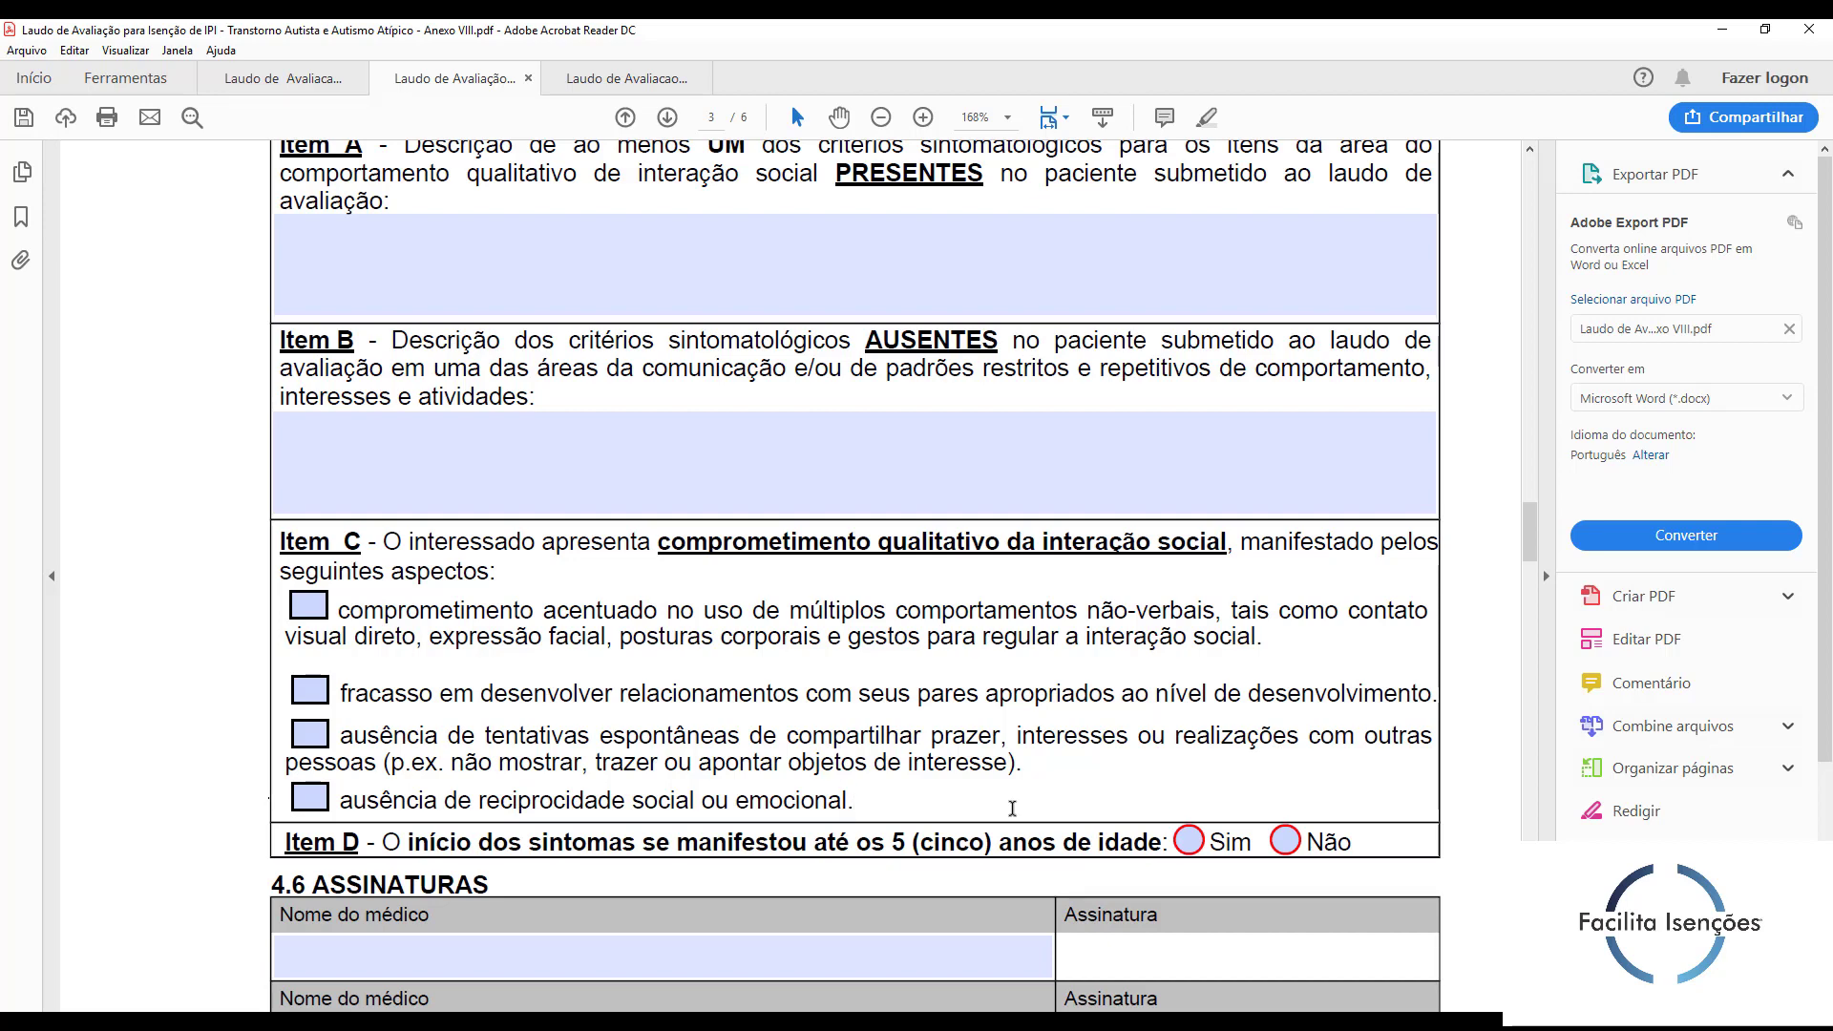
{"action": "scroll", "coordinate": [1012, 809], "scroll_direction": "down", "scroll_amount": 1}
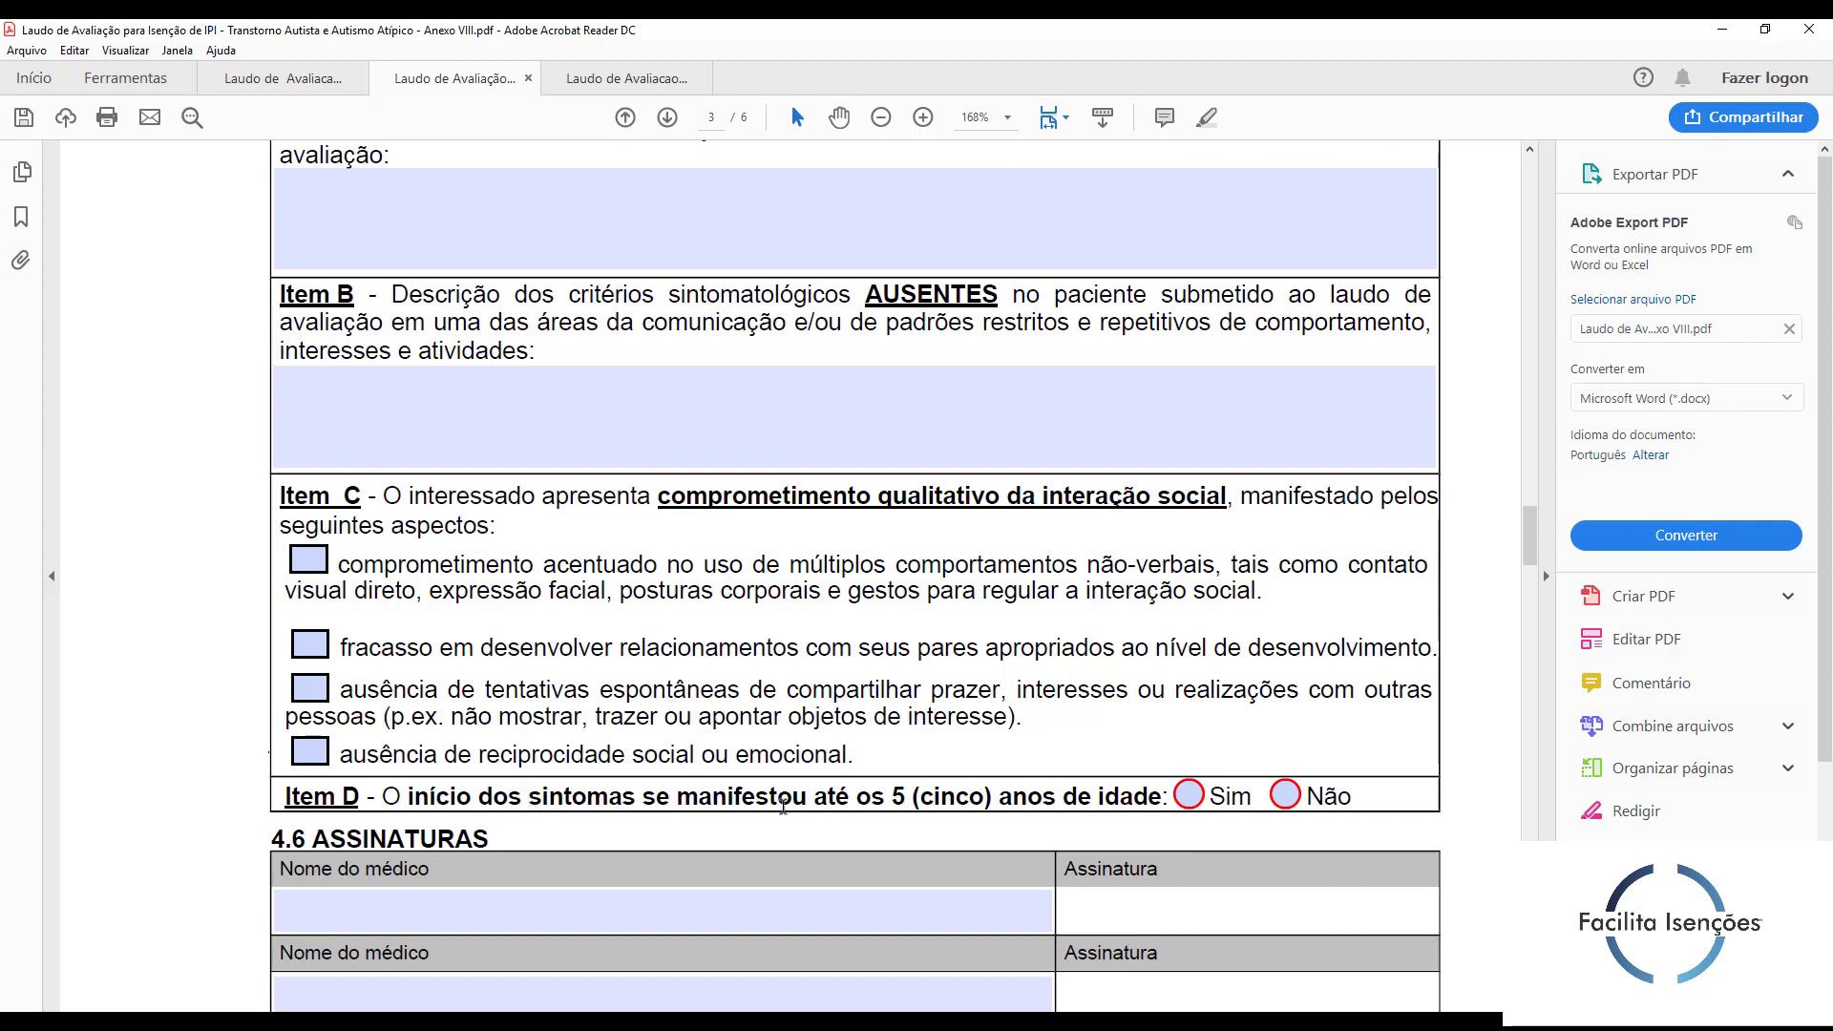
{"action": "left_click_drag", "start_coordinate": [891, 799], "coordinate": [991, 799]}
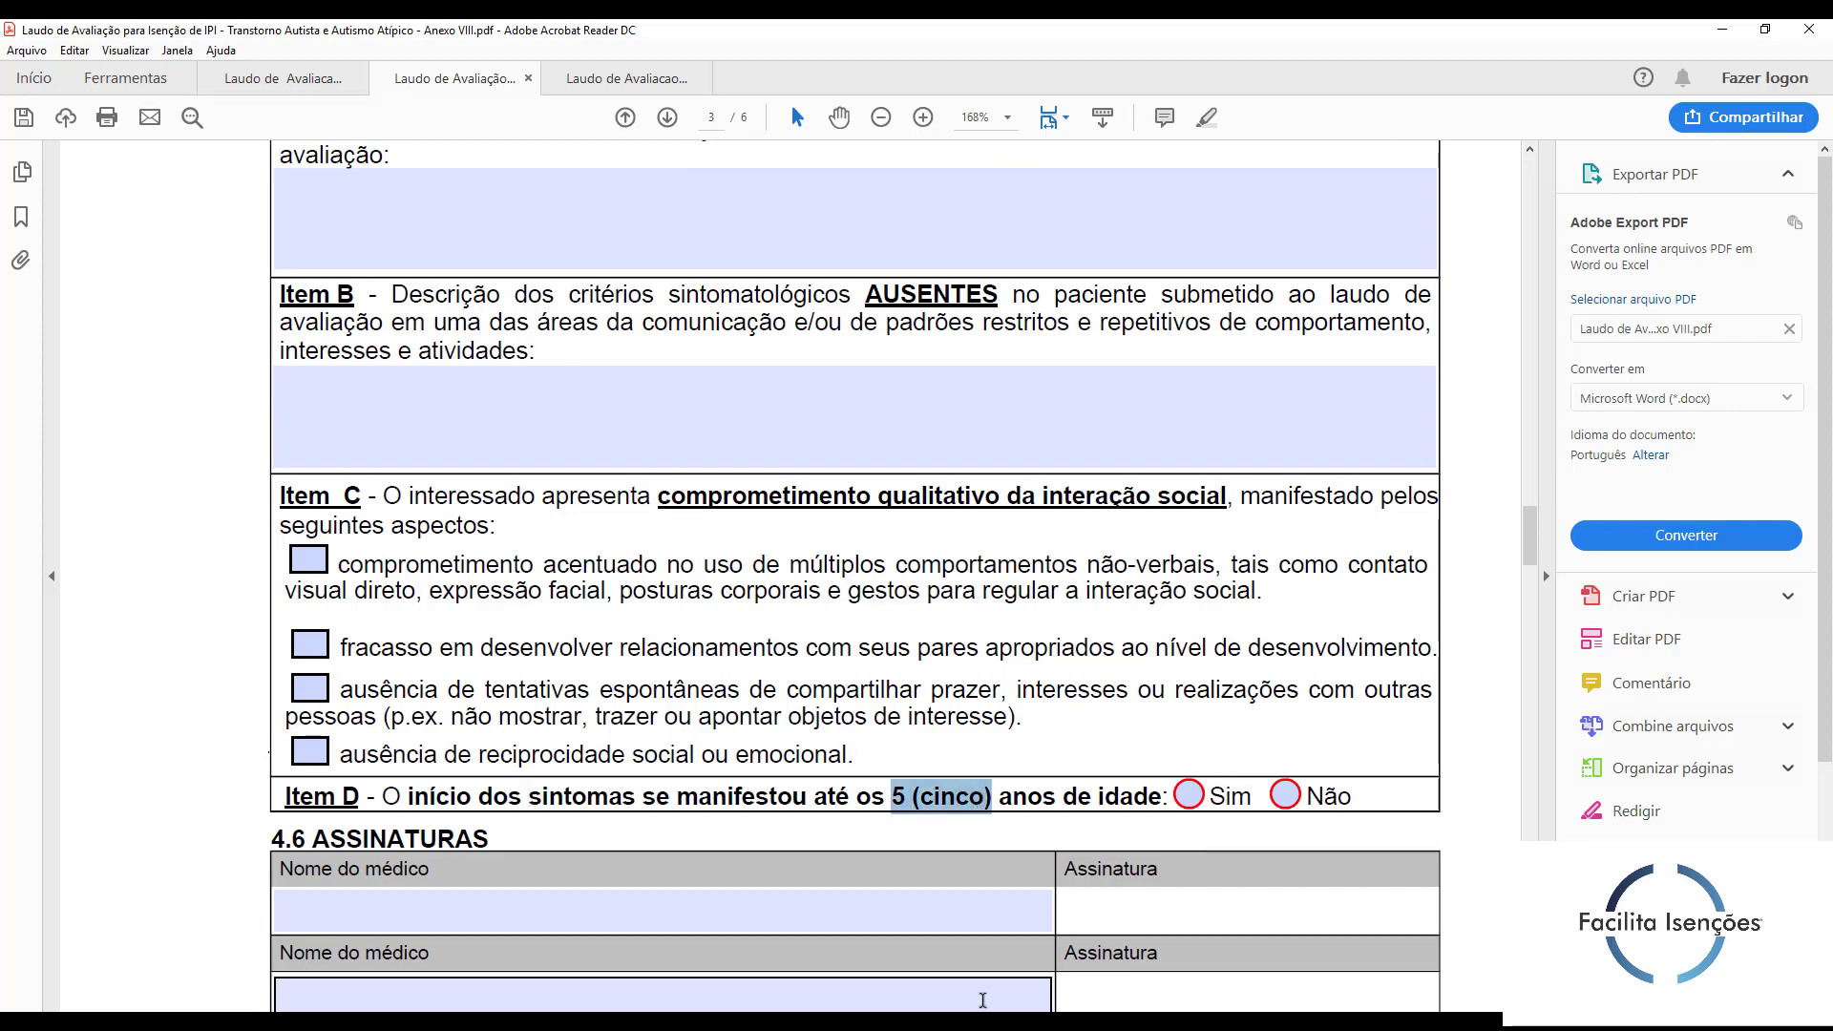
Step: Try both answers for Item D on symptom onset até os 5 (cinco) anos de idade and set it to Sim
{"action": "left_click", "coordinate": [1045, 800]}
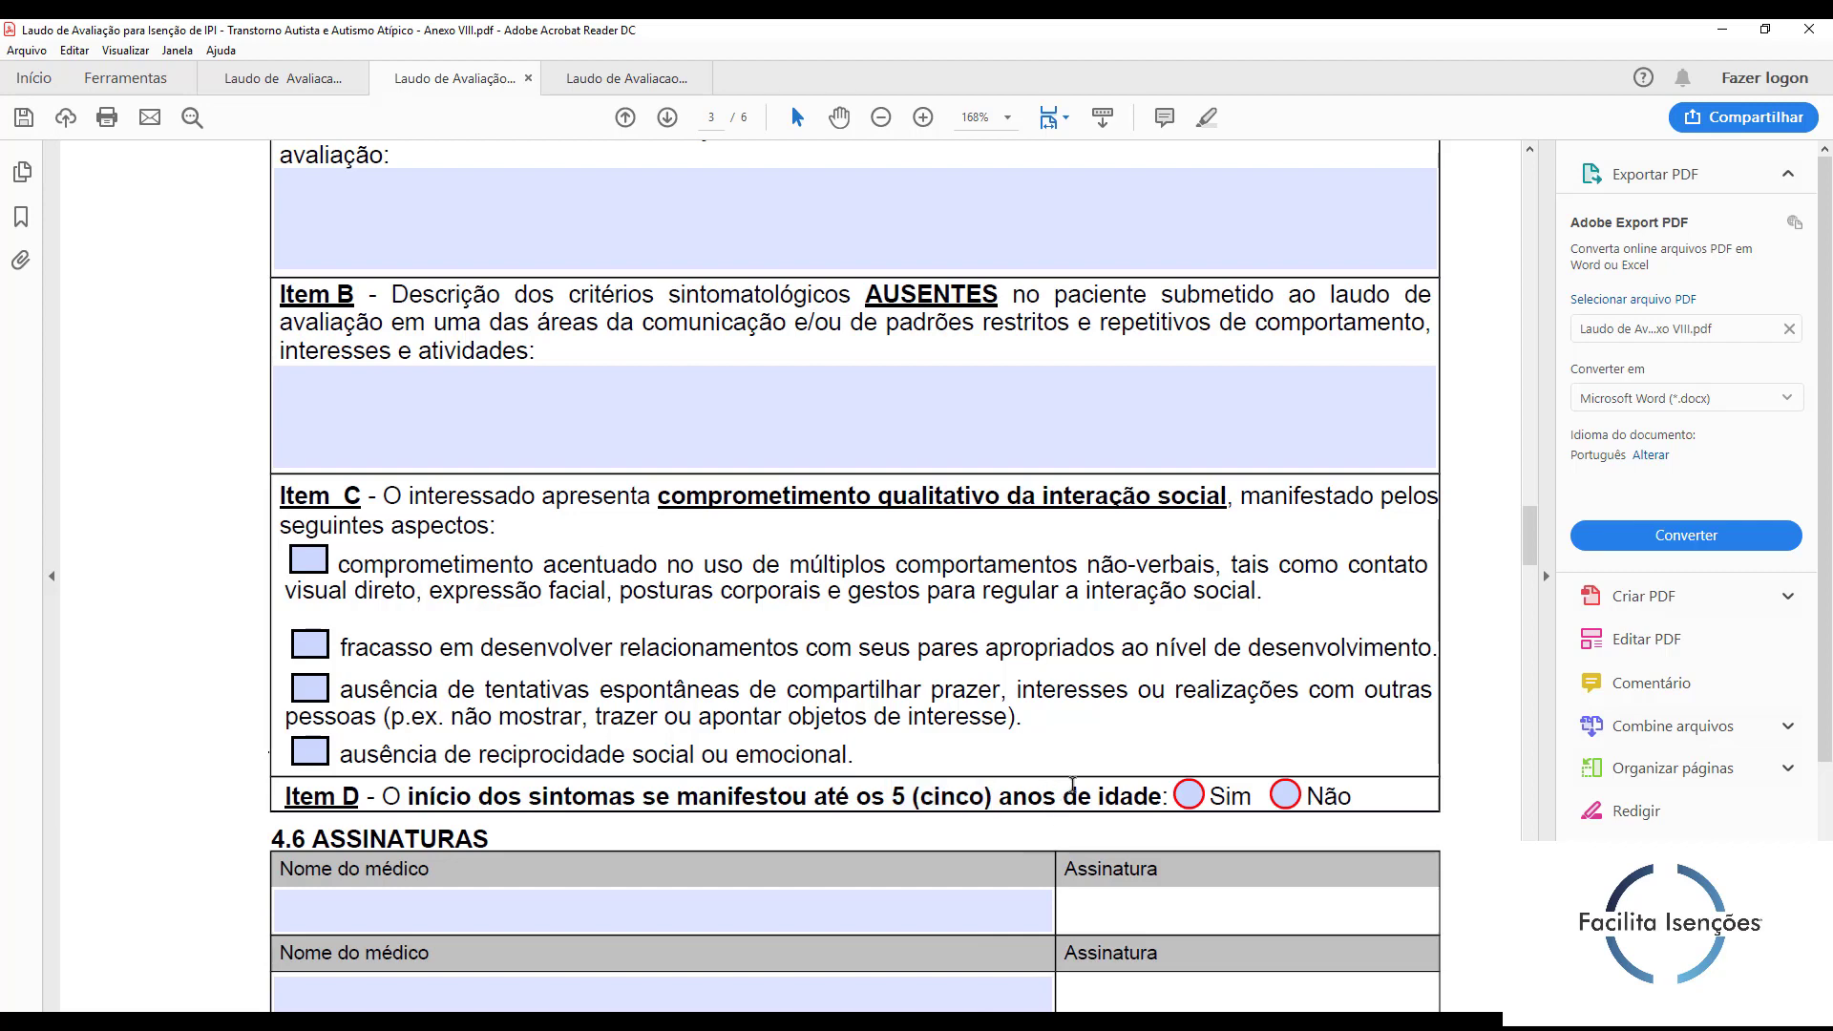
{"action": "left_click", "coordinate": [1188, 795]}
{"action": "left_click", "coordinate": [1285, 795]}
{"action": "left_click", "coordinate": [1188, 795]}
Step: Review the Nome do médico fields and the Assinatura spaces in section 4.6 Assinaturas
{"action": "scroll", "coordinate": [1377, 717], "scroll_direction": "down", "scroll_amount": 3}
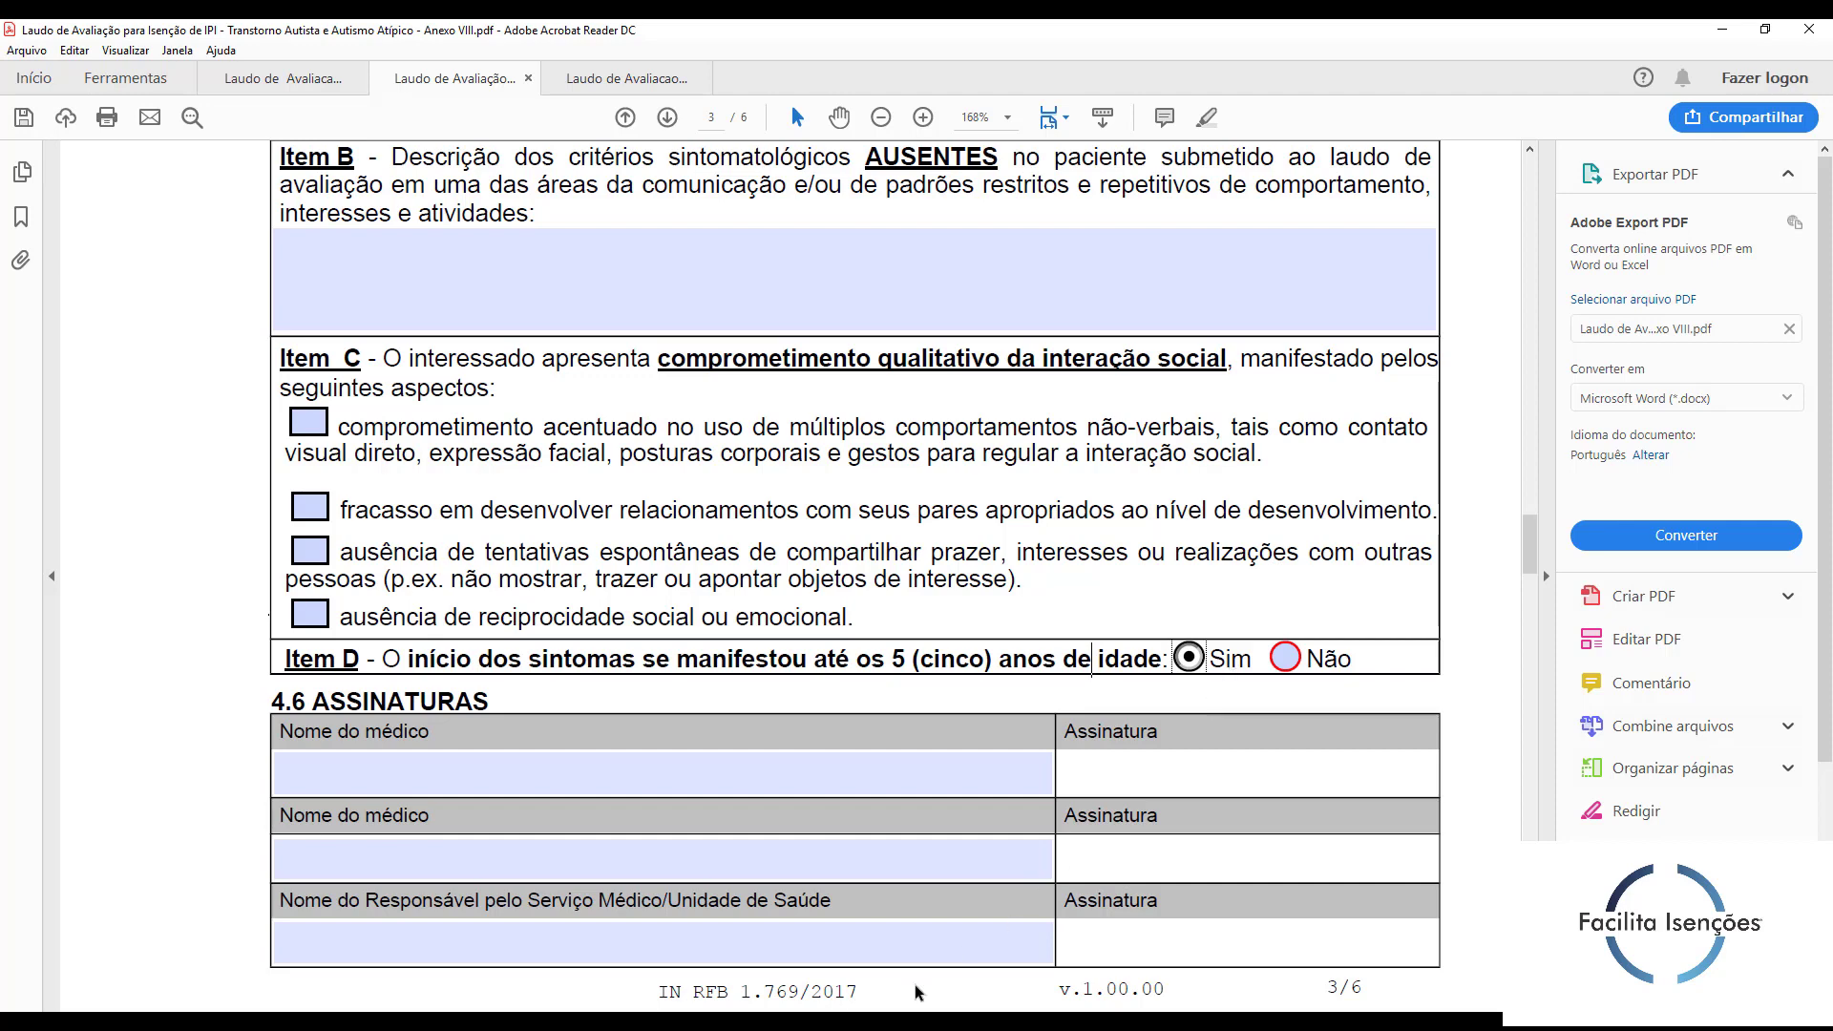
{"action": "left_click", "coordinate": [822, 759]}
{"action": "left_click", "coordinate": [1246, 884]}
Step: Review section 4.7 Declaração de Responsabilidade, including the patient's nome and CPF fields
{"action": "scroll", "coordinate": [1476, 630], "scroll_direction": "down", "scroll_amount": 10}
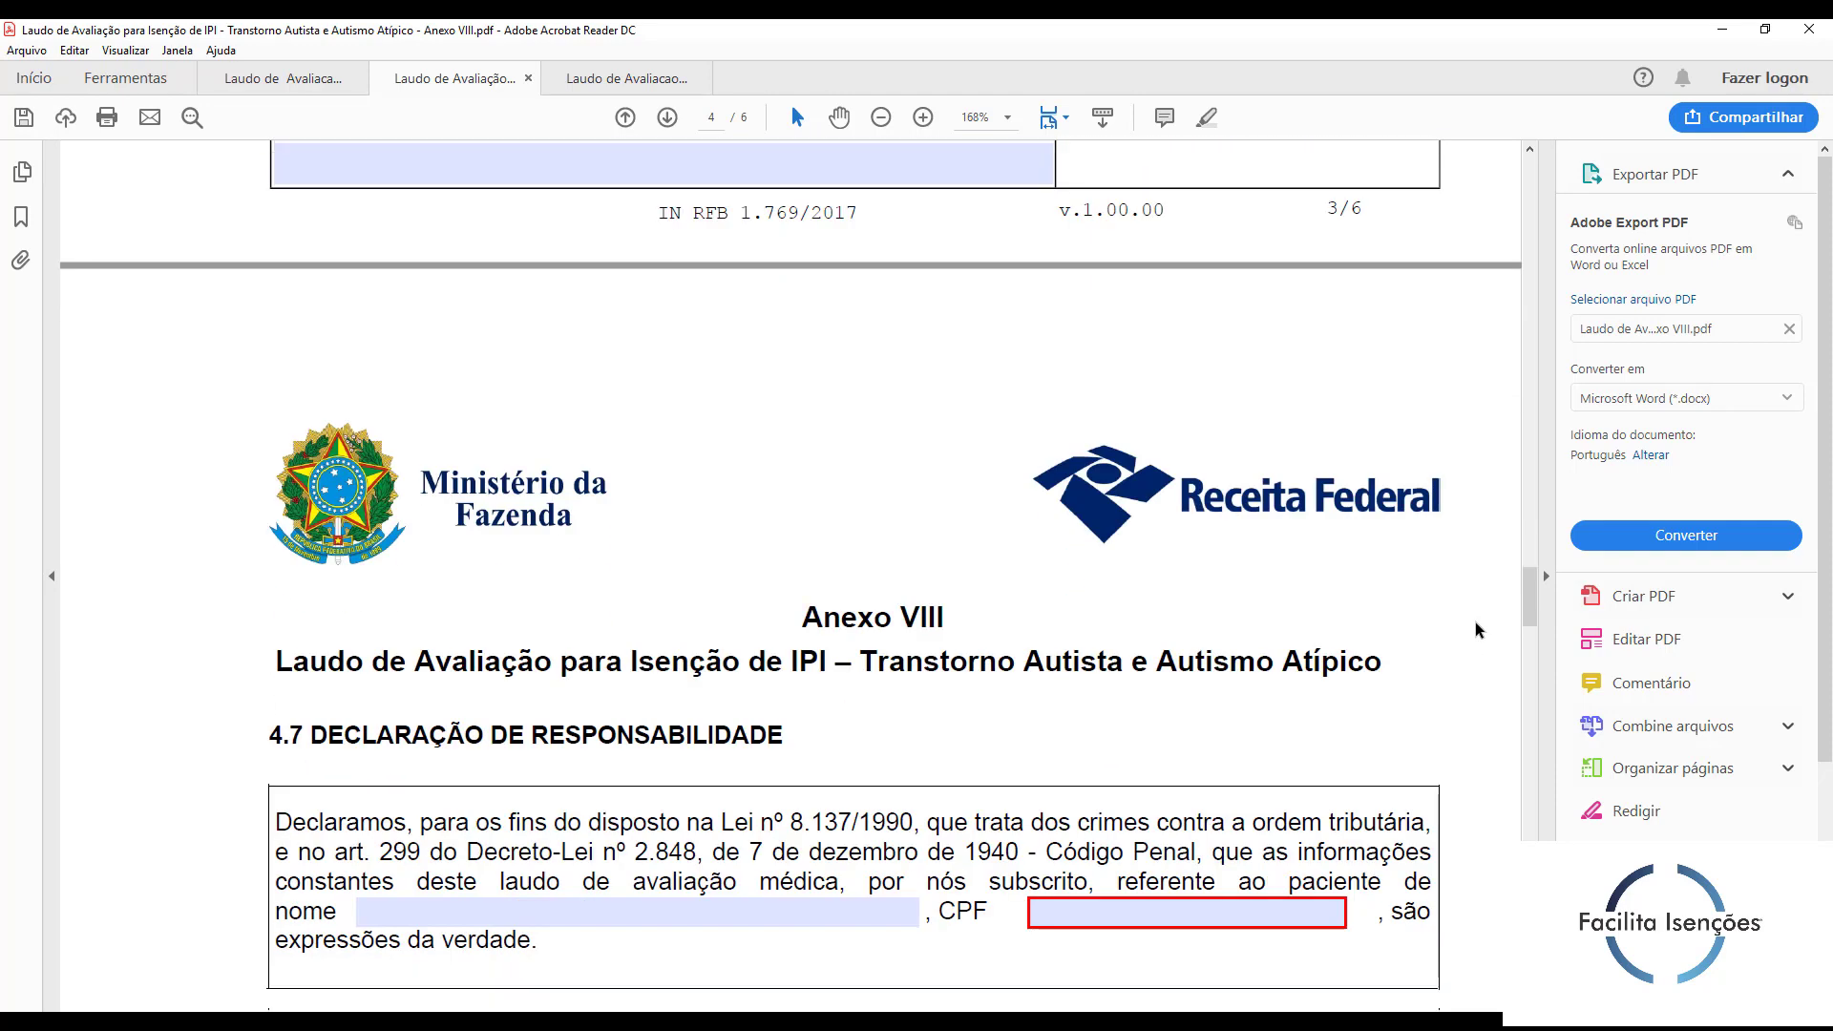
{"action": "scroll", "coordinate": [1476, 627], "scroll_direction": "down", "scroll_amount": 3}
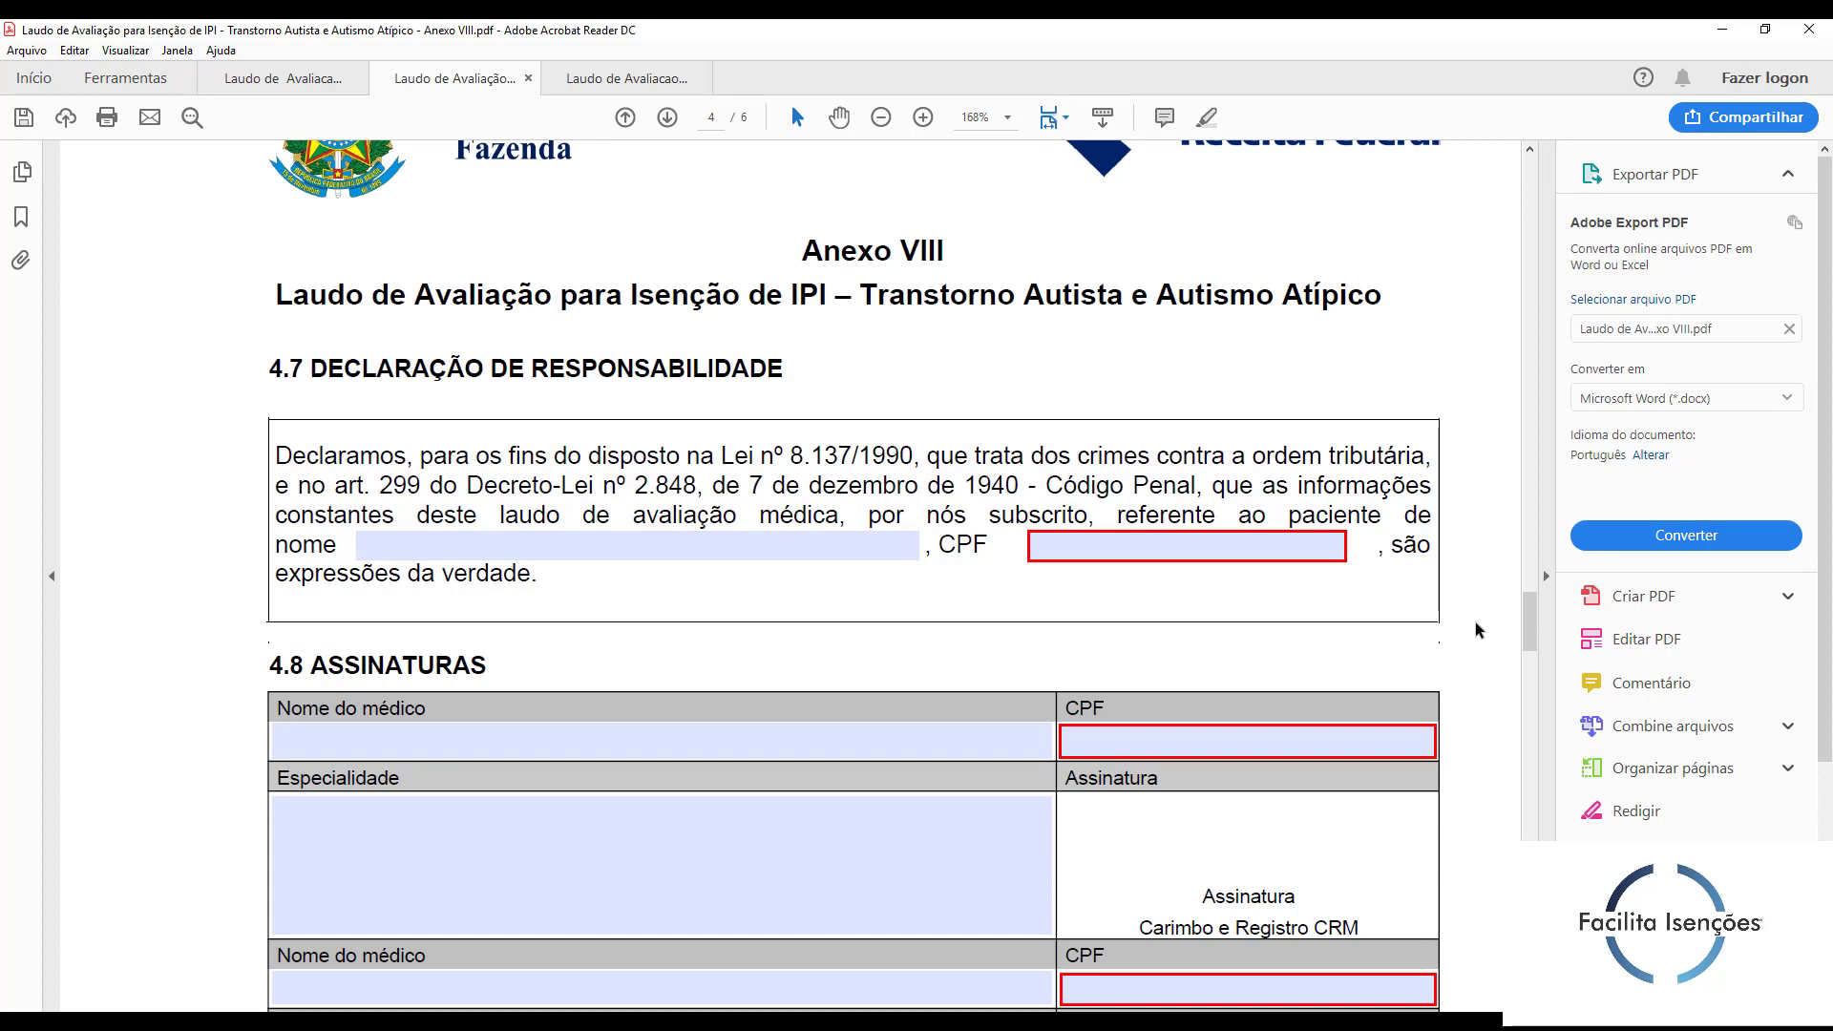
{"action": "scroll", "coordinate": [1476, 624], "scroll_direction": "down", "scroll_amount": 2}
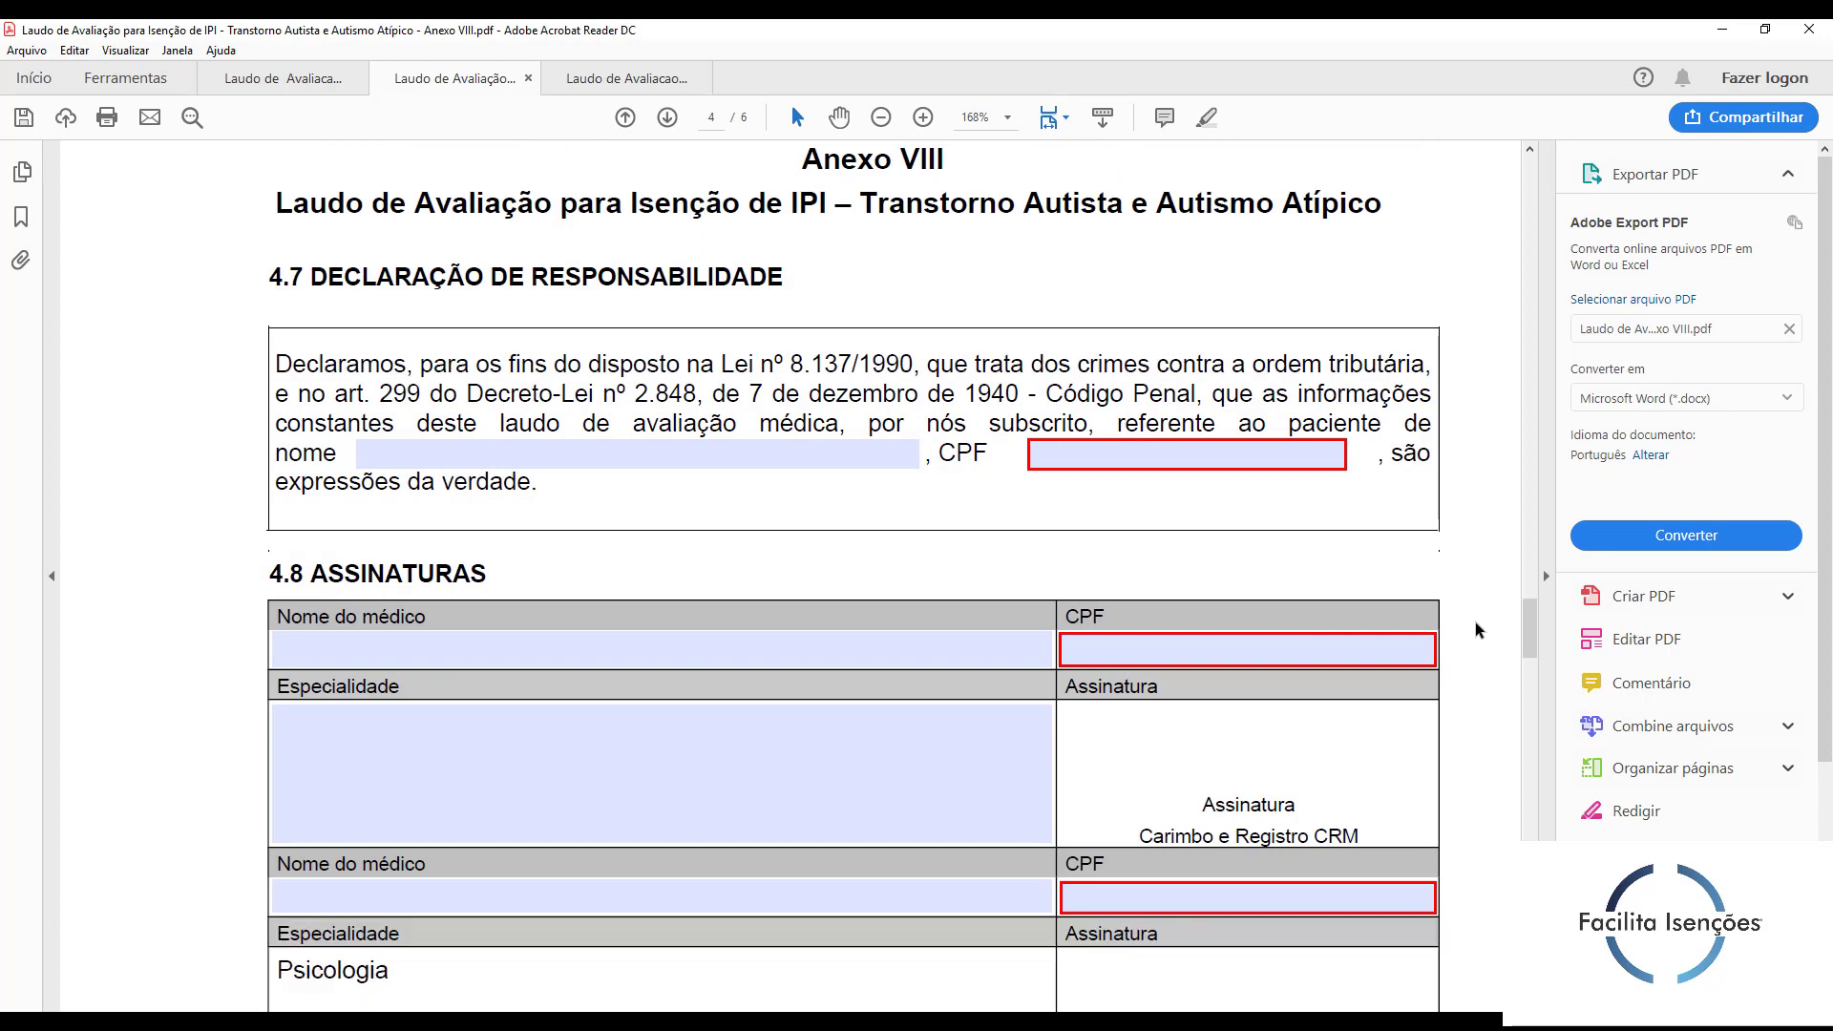
{"action": "left_click", "coordinate": [819, 721]}
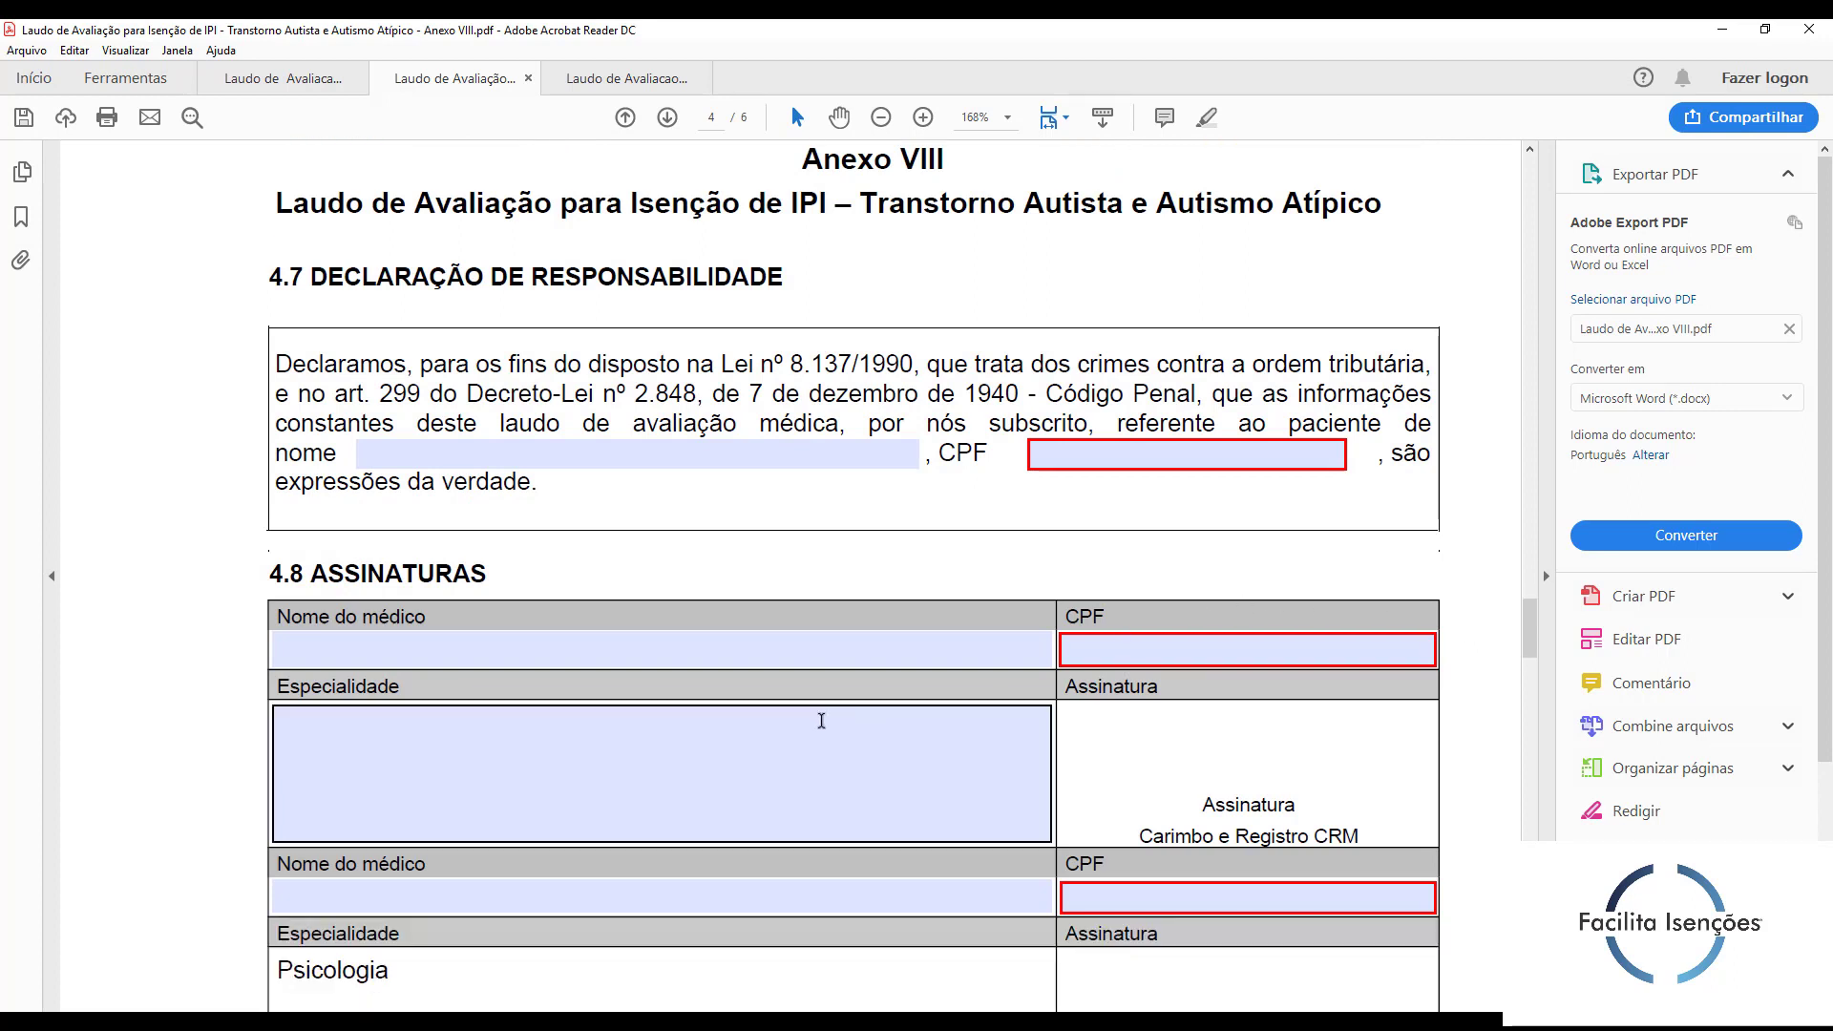
{"action": "left_click", "coordinate": [467, 449]}
{"action": "left_click", "coordinate": [1114, 463]}
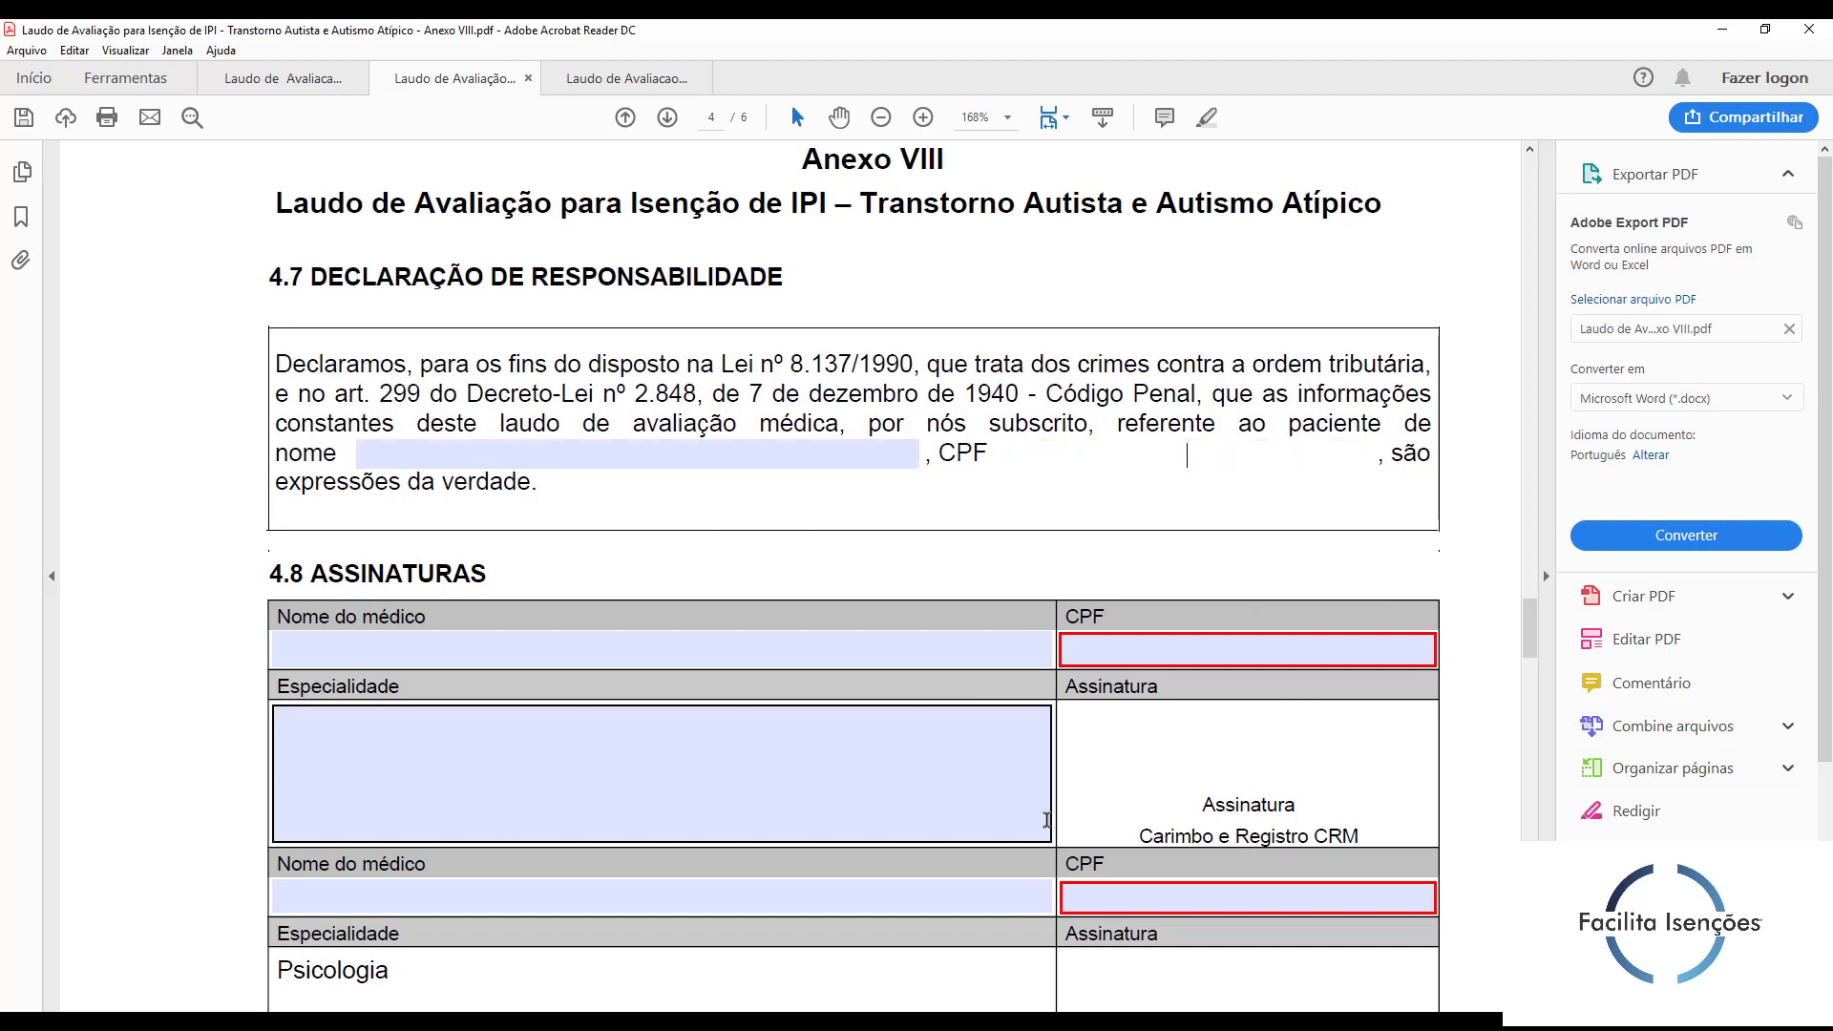
Step: Examine the doctor's name, CPF and Especialidade fields in section 4.8 Assinaturas and the Psicologia specialty below them
{"action": "left_click", "coordinate": [776, 632]}
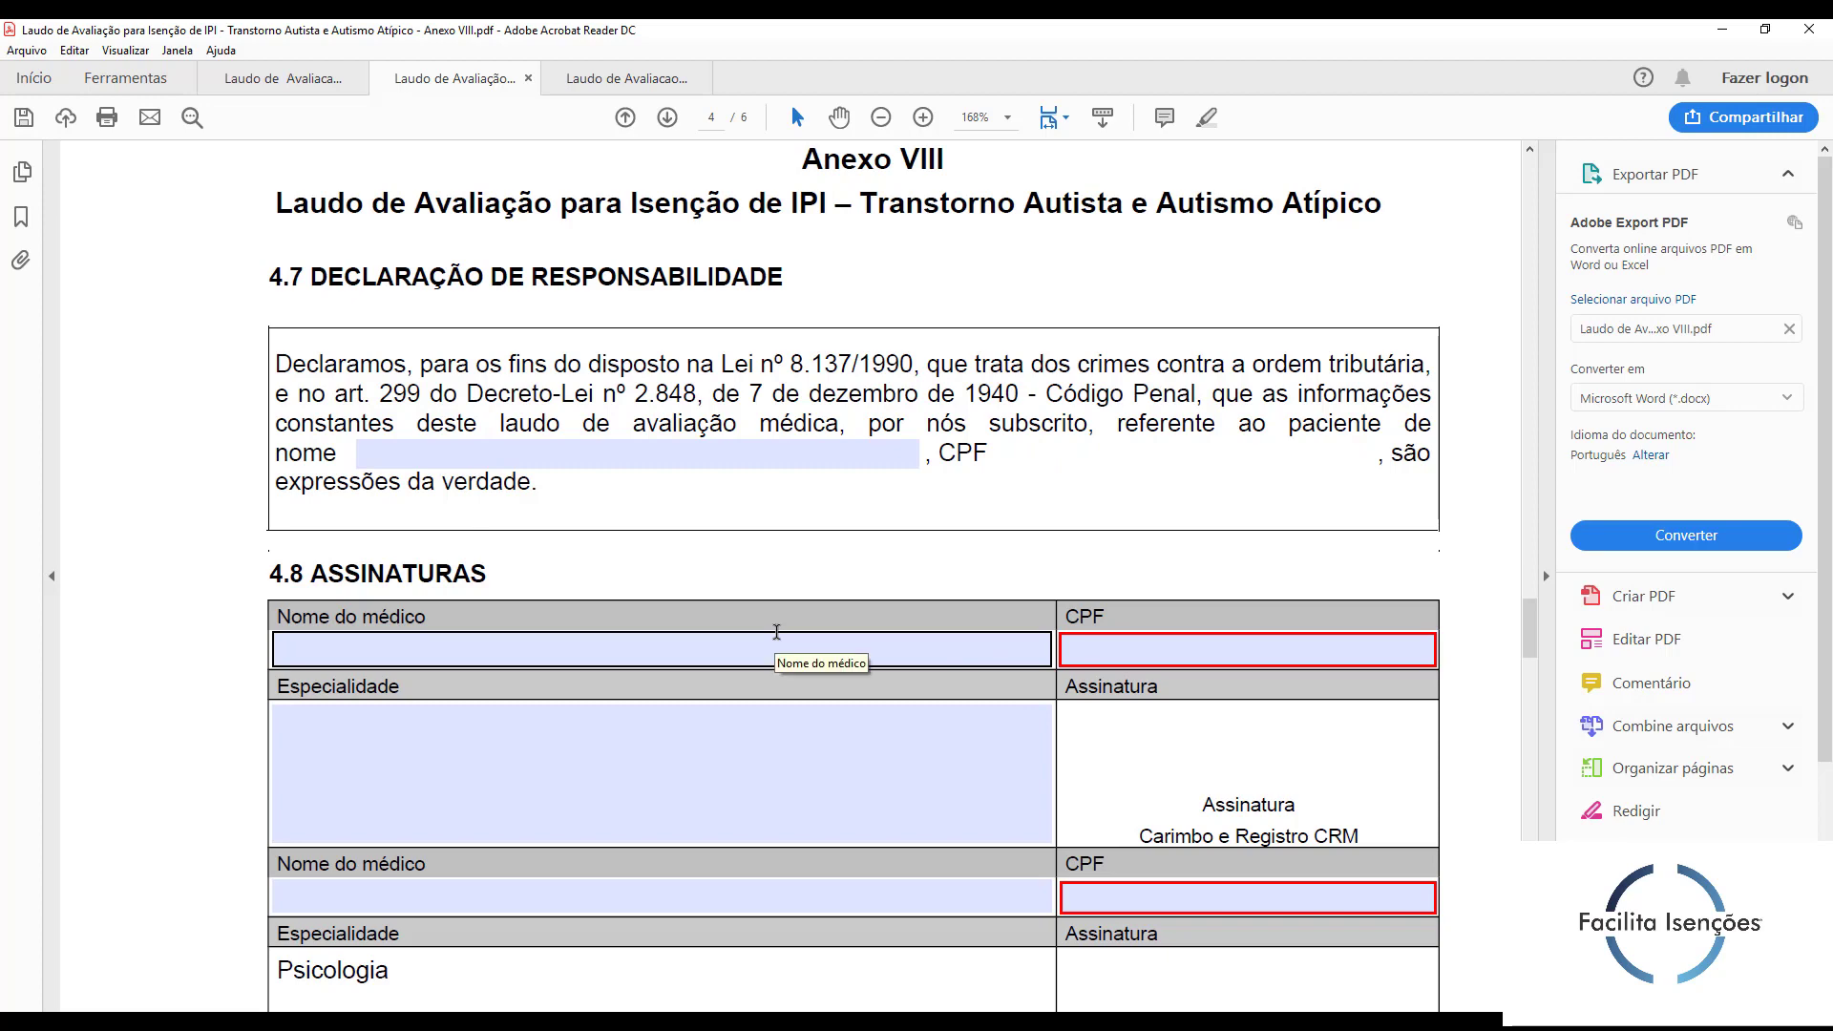
{"action": "left_click", "coordinate": [1156, 645]}
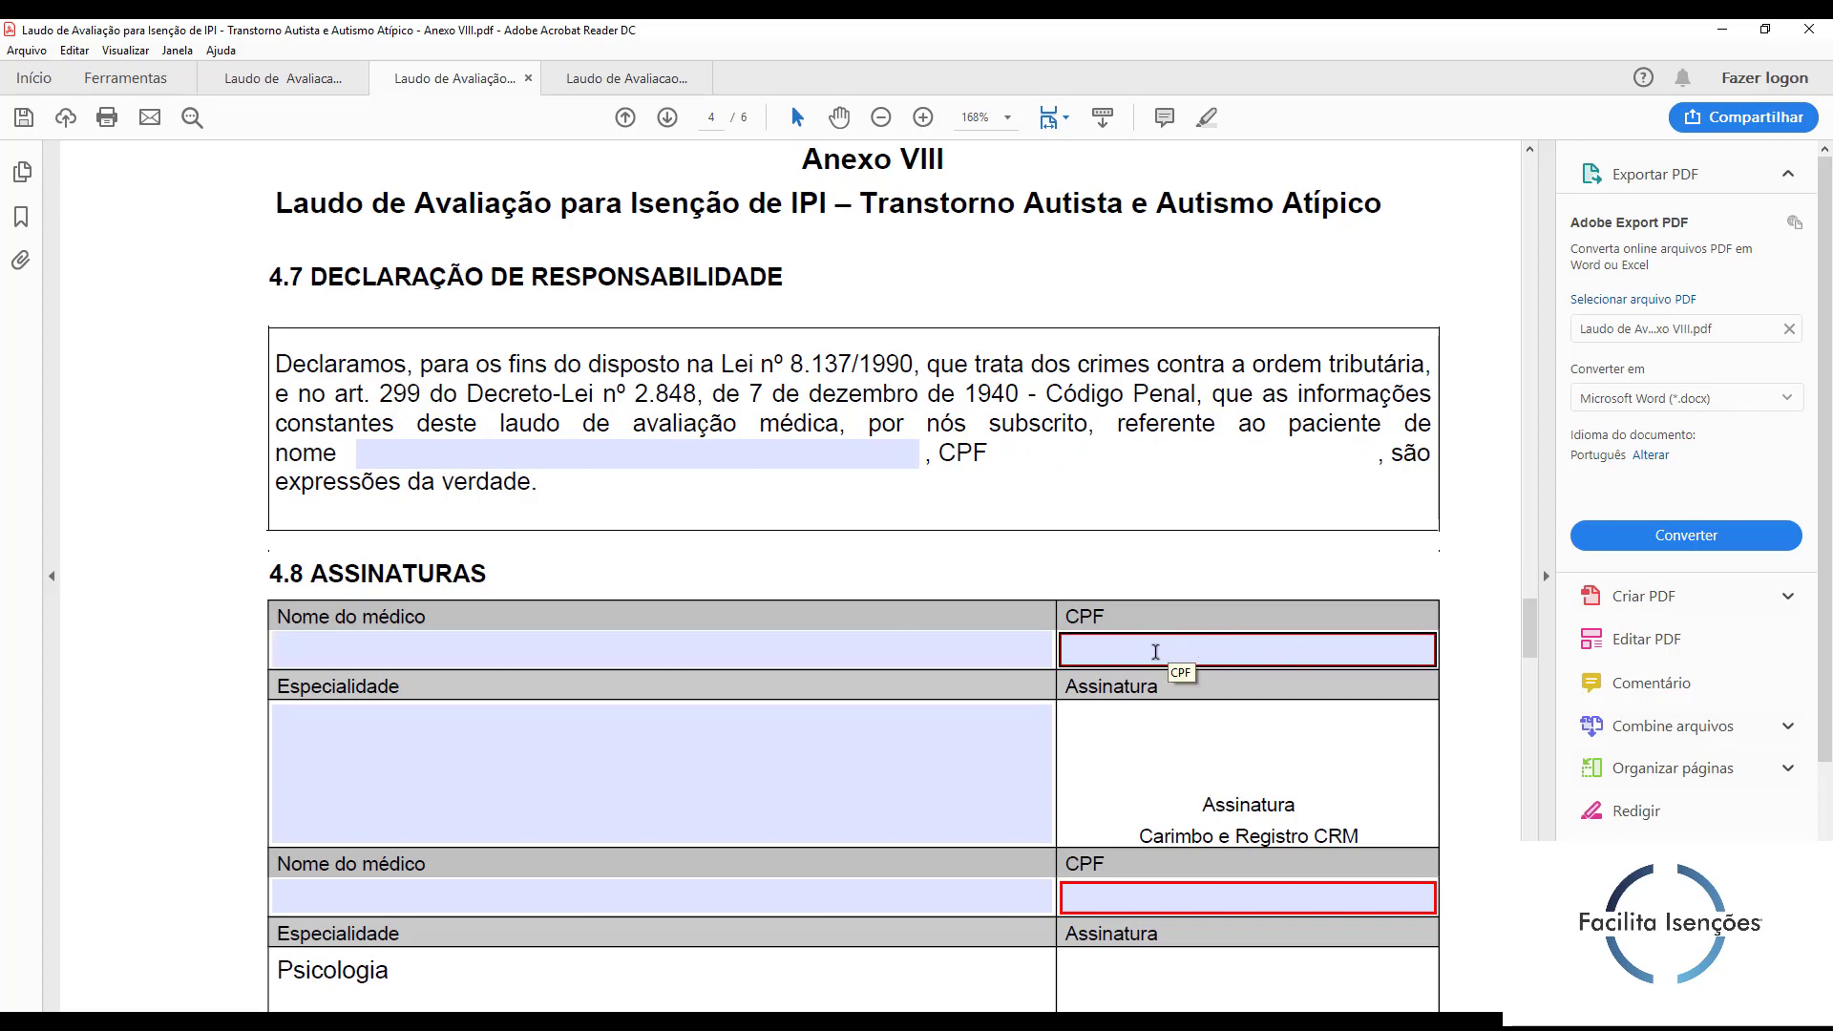
{"action": "left_click", "coordinate": [942, 763]}
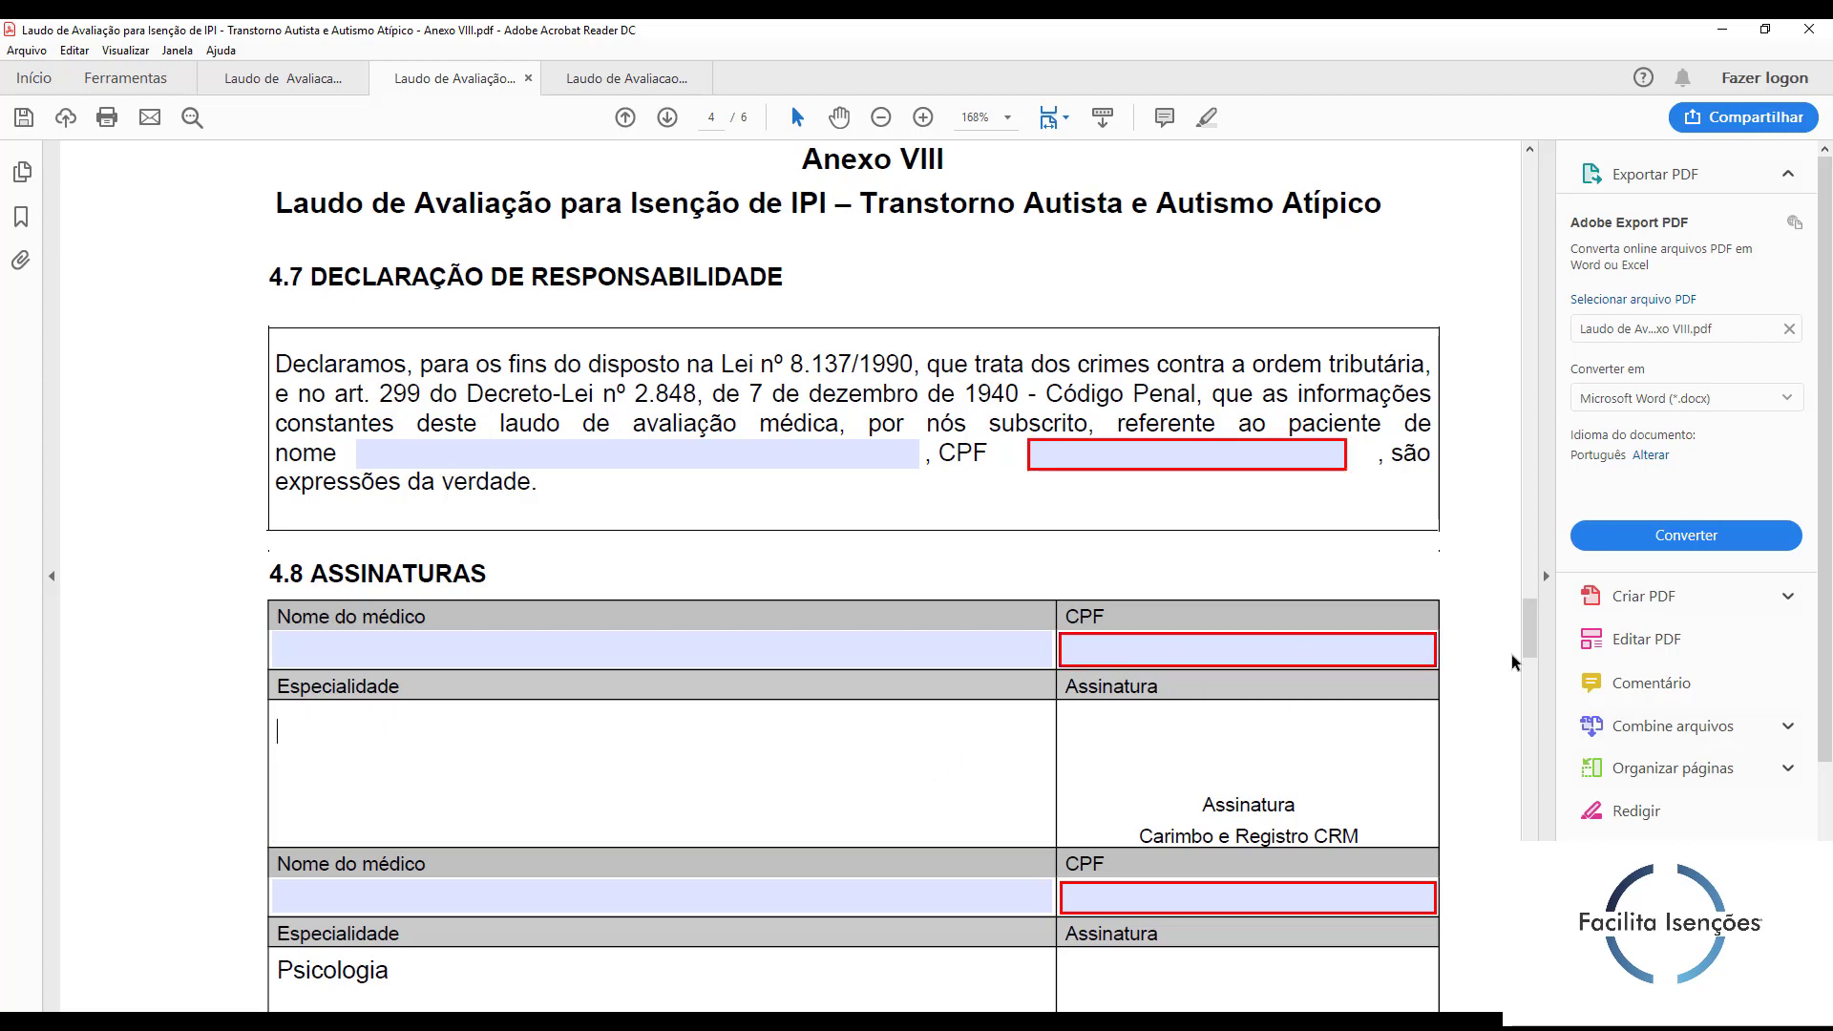
{"action": "left_click_drag", "start_coordinate": [1531, 616], "coordinate": [1533, 645]}
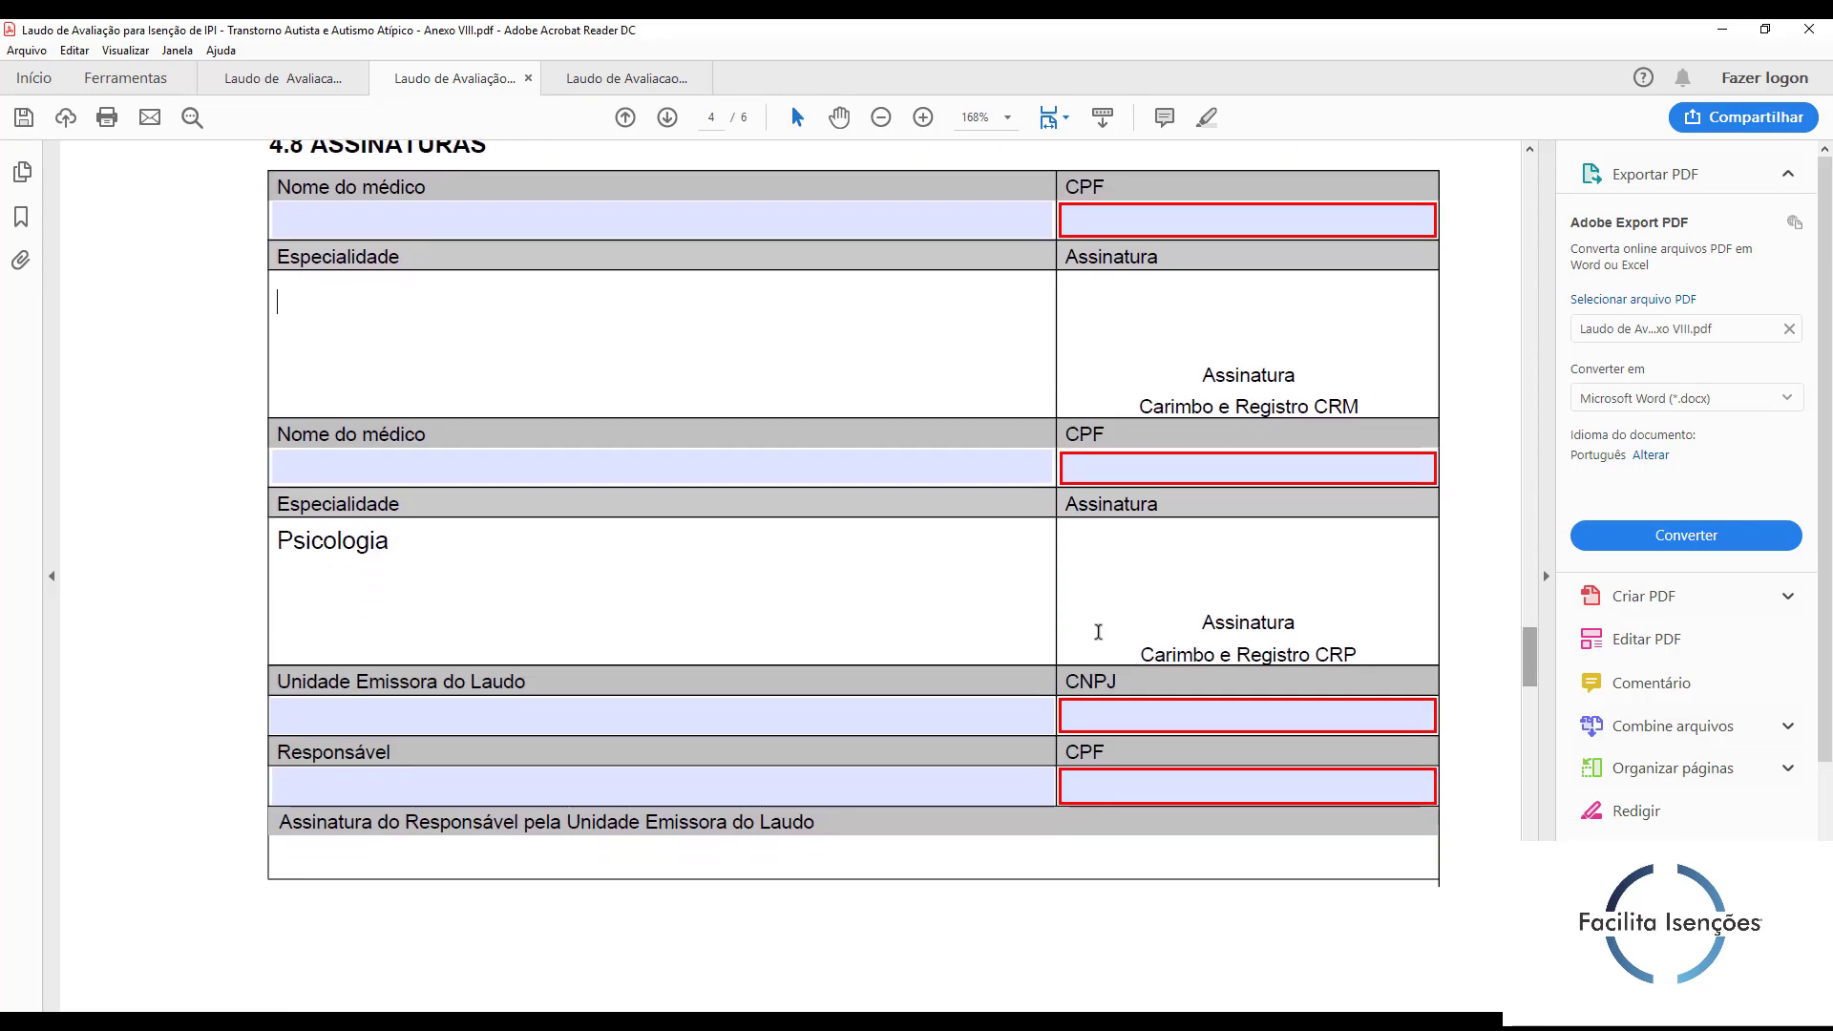
{"action": "left_click", "coordinate": [395, 536]}
{"action": "left_click_drag", "start_coordinate": [277, 540], "coordinate": [458, 580]}
{"action": "left_click", "coordinate": [458, 580]}
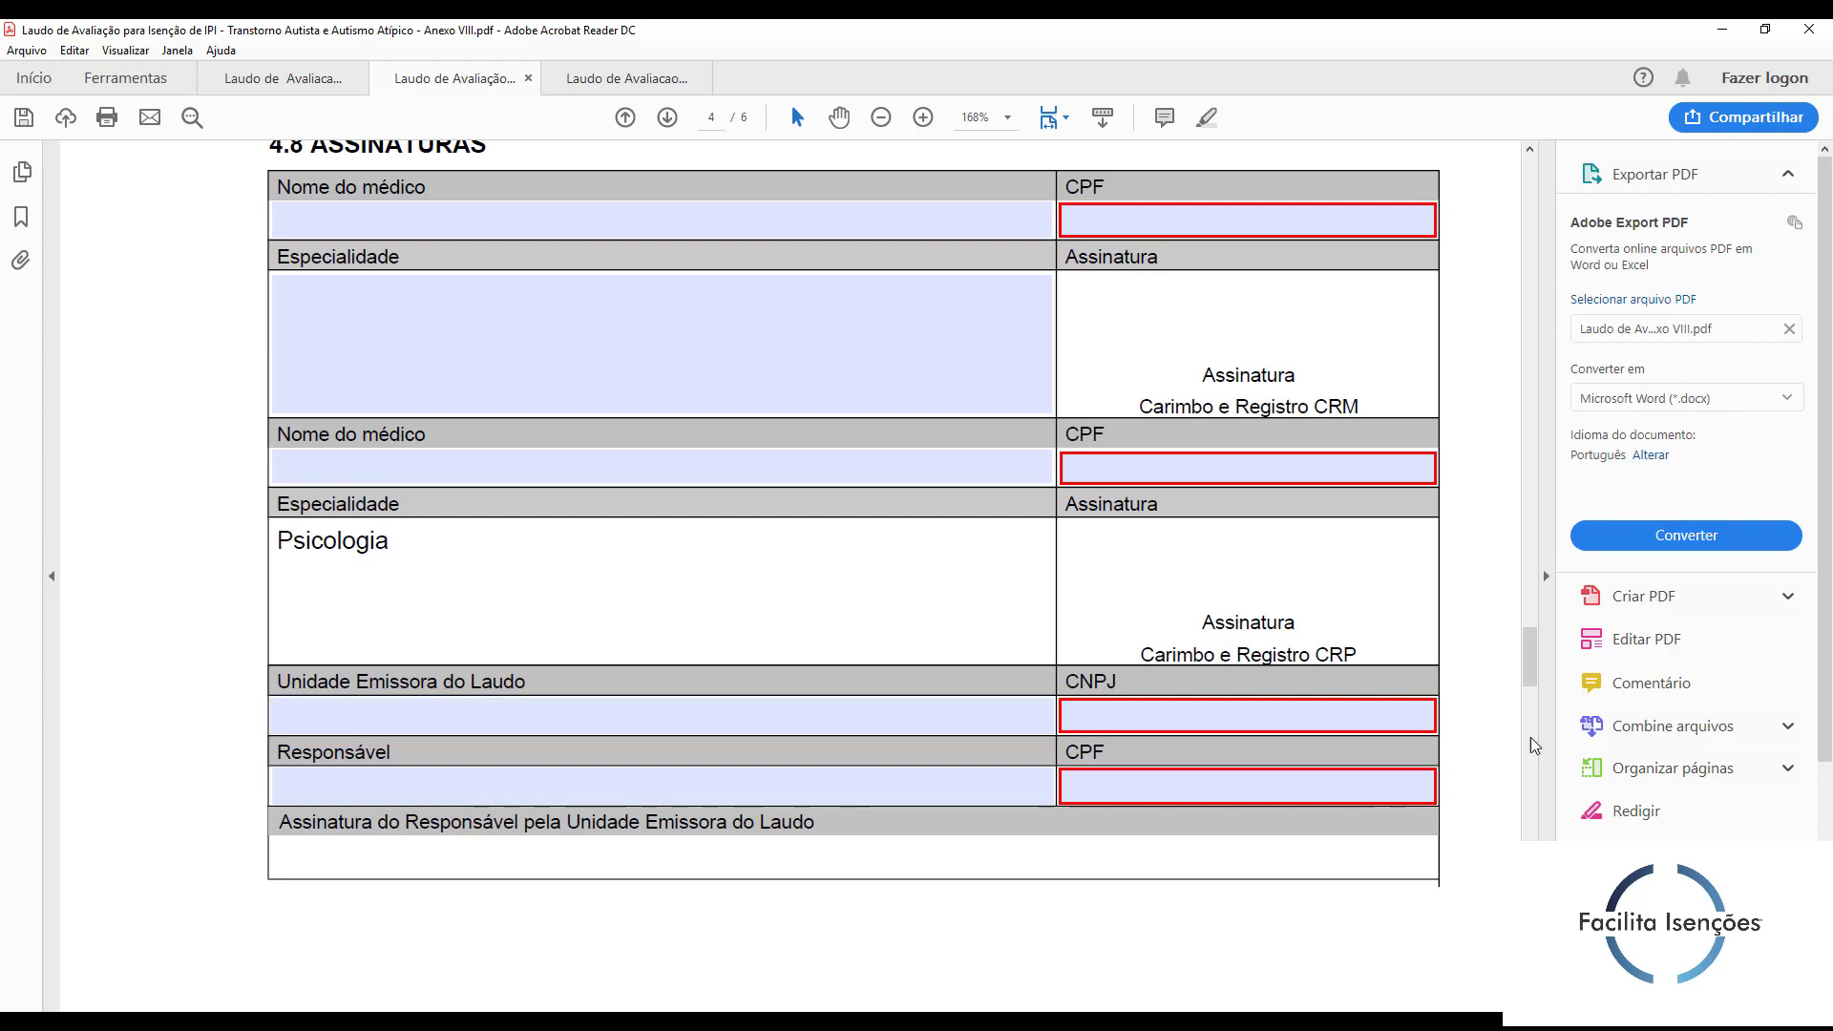
Step: Read through the diagnostic criteria instructions on pages 5 and 6 of Anexo VIII
{"action": "left_click_drag", "start_coordinate": [1527, 656], "coordinate": [1531, 775]}
{"action": "scroll", "coordinate": [926, 505], "scroll_direction": "down", "scroll_amount": 8}
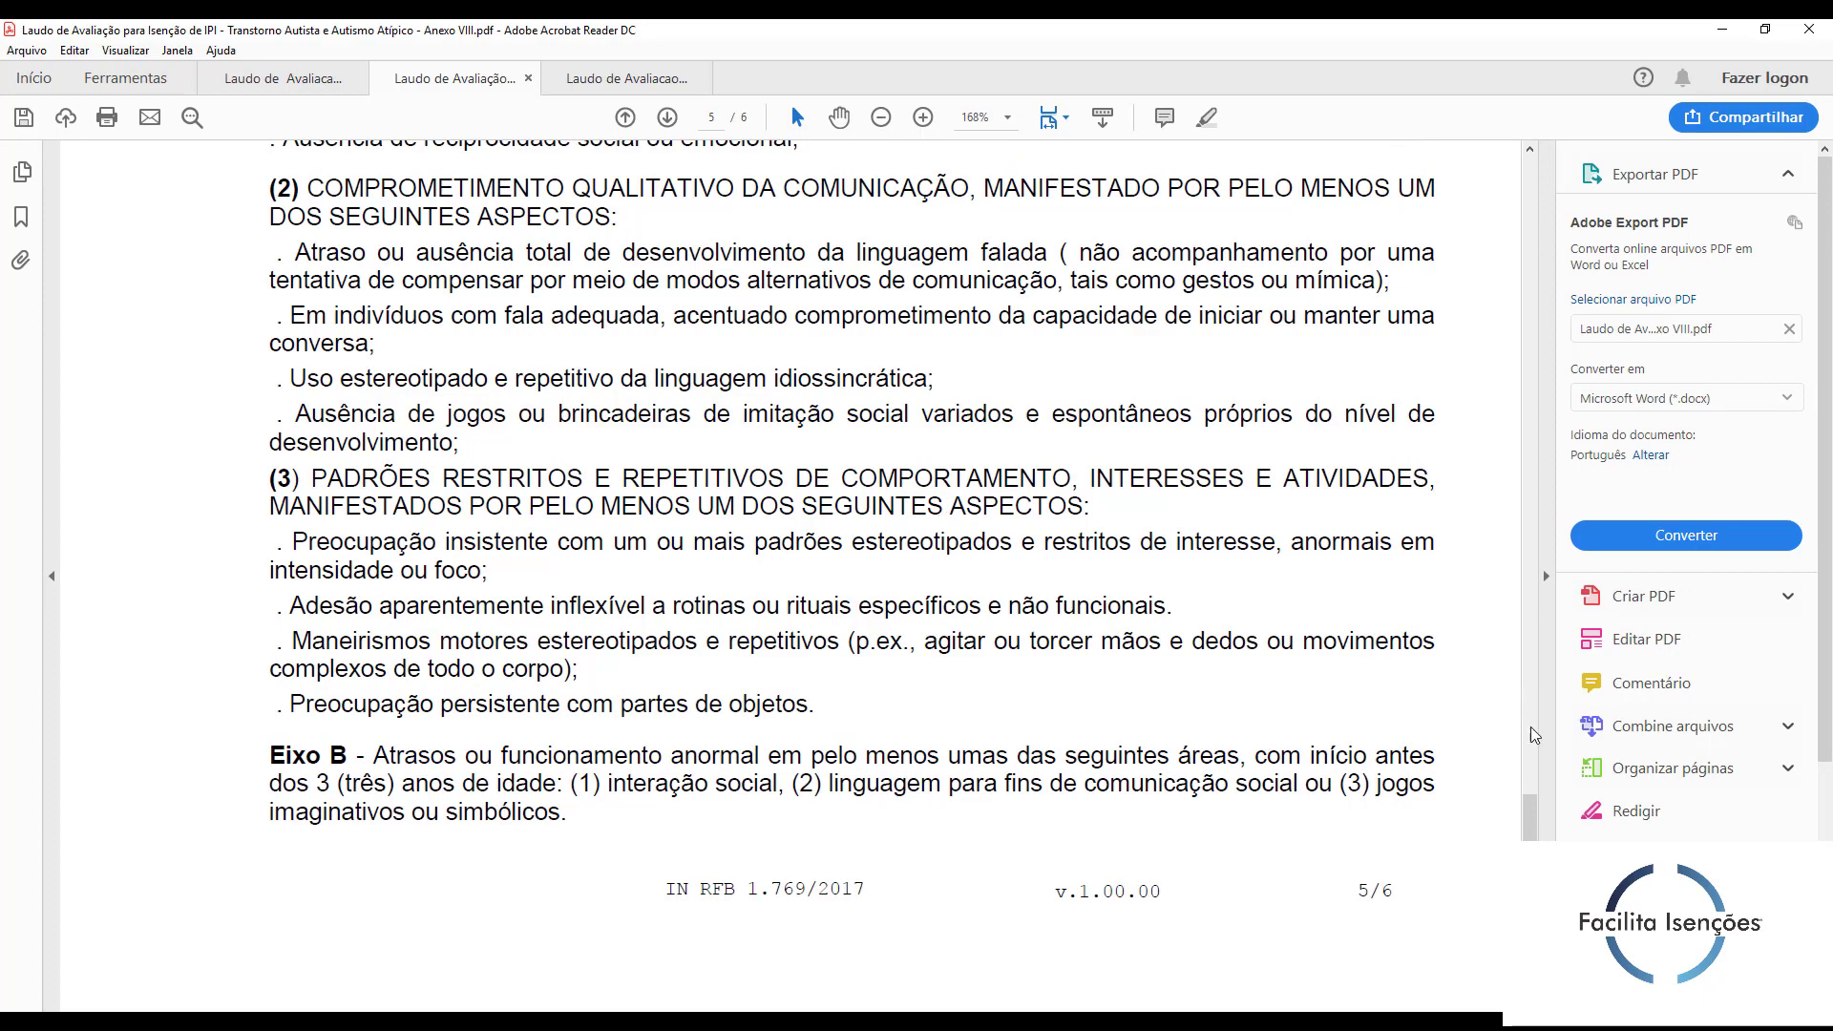
{"action": "left_click_drag", "start_coordinate": [1528, 816], "coordinate": [1528, 957]}
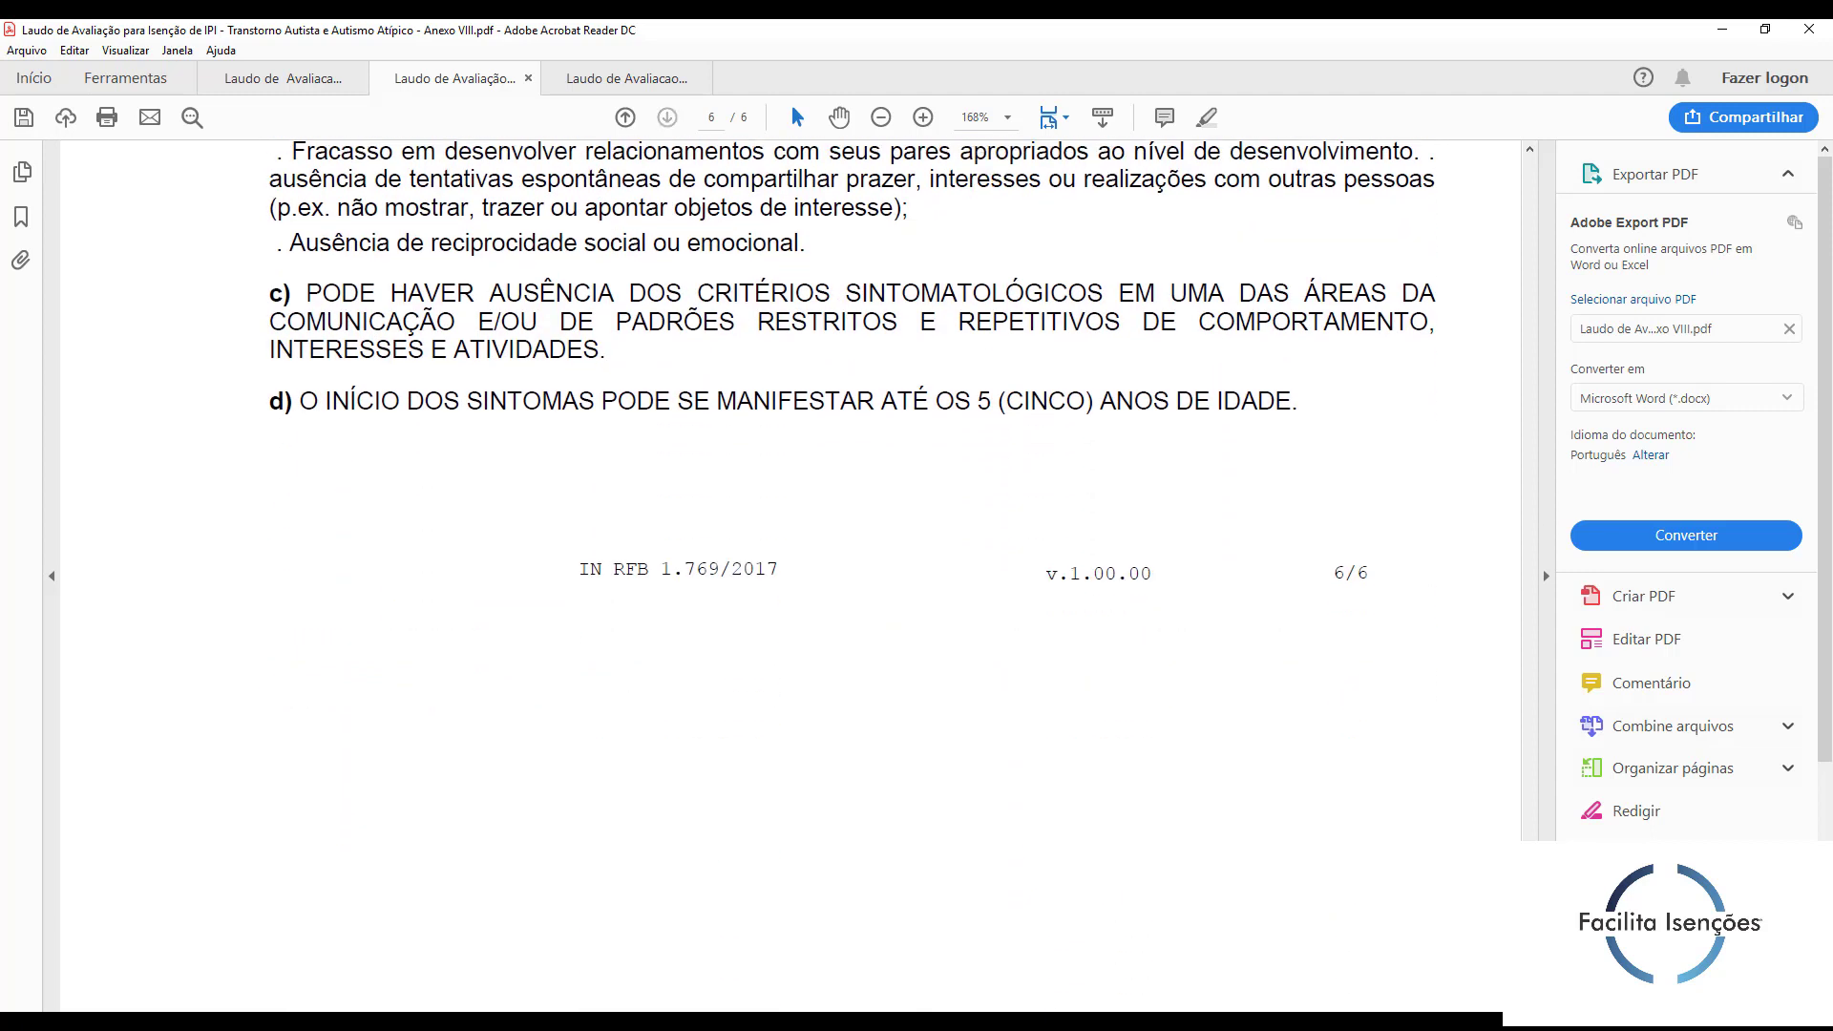
{"action": "scroll", "coordinate": [854, 382], "scroll_direction": "up", "scroll_amount": 4}
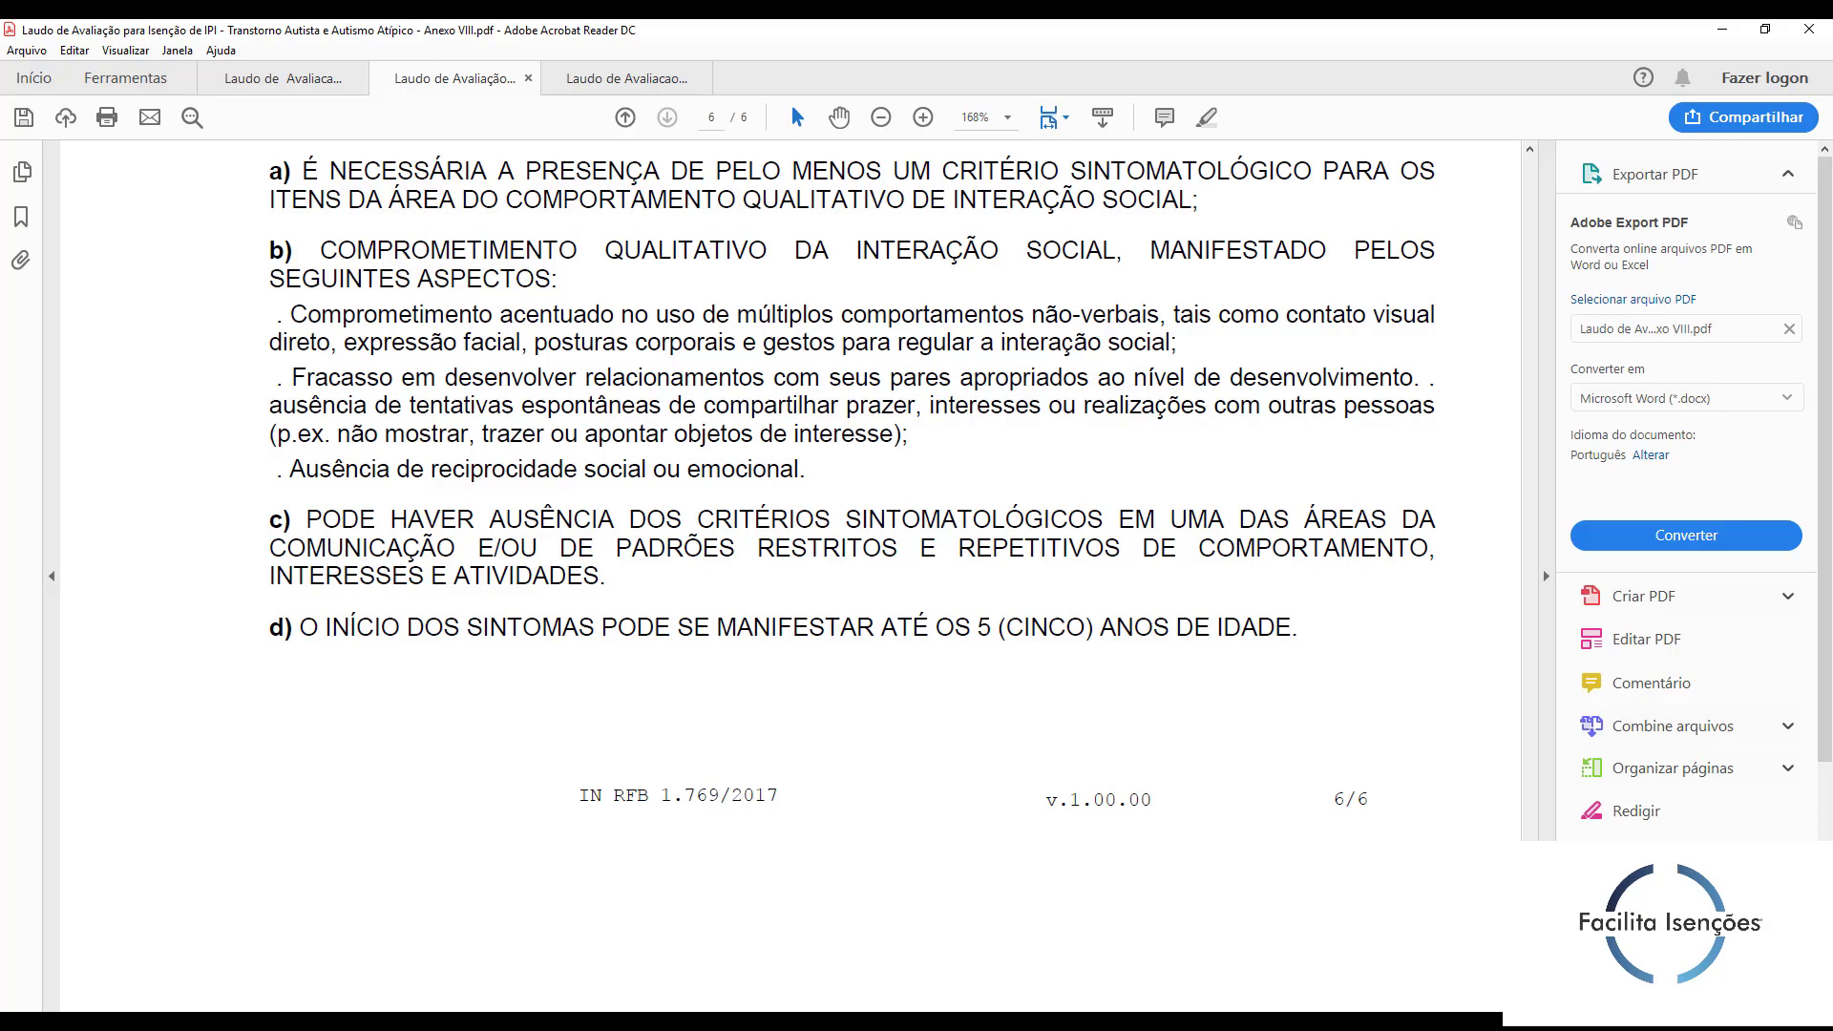
Step: Return to page 1 of Anexo VIII and highlight "Transtorno Autista e Autismo Atípico" in the title
{"action": "left_click_drag", "start_coordinate": [1527, 957], "coordinate": [1444, 192]}
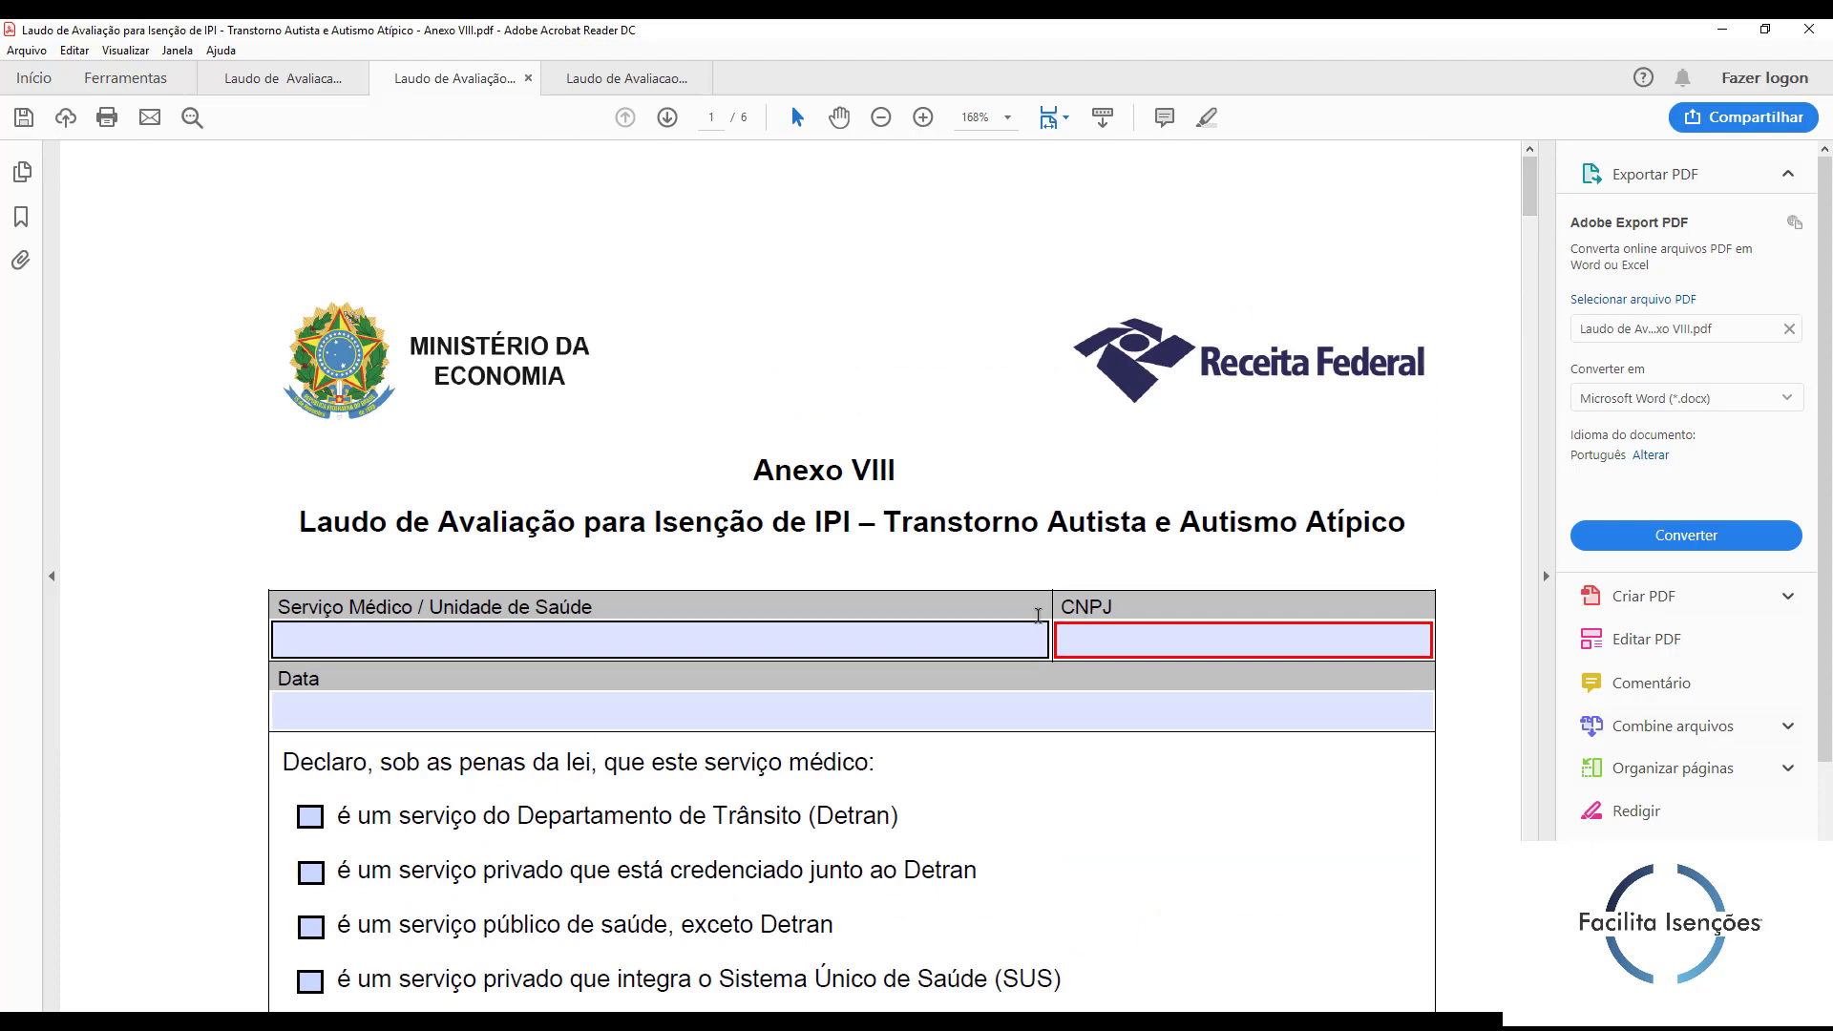
{"action": "left_click_drag", "start_coordinate": [884, 521], "coordinate": [1379, 524]}
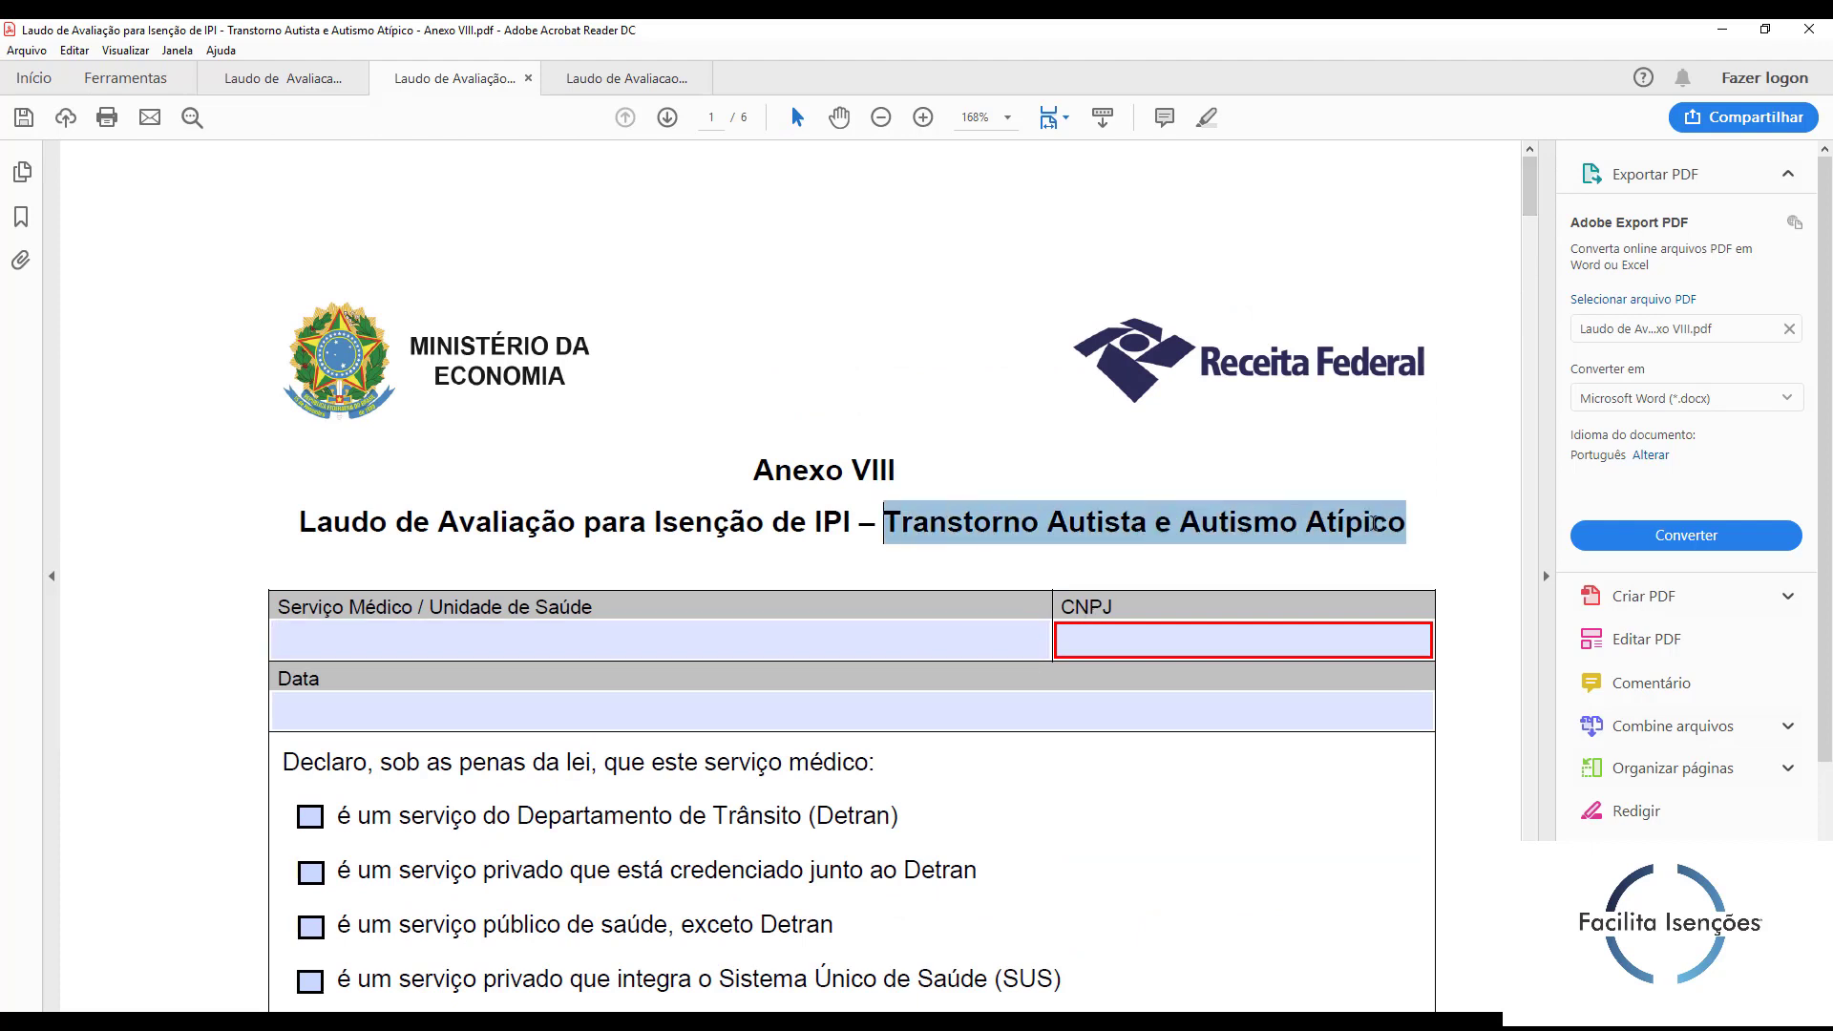
{"action": "left_click", "coordinate": [1470, 531]}
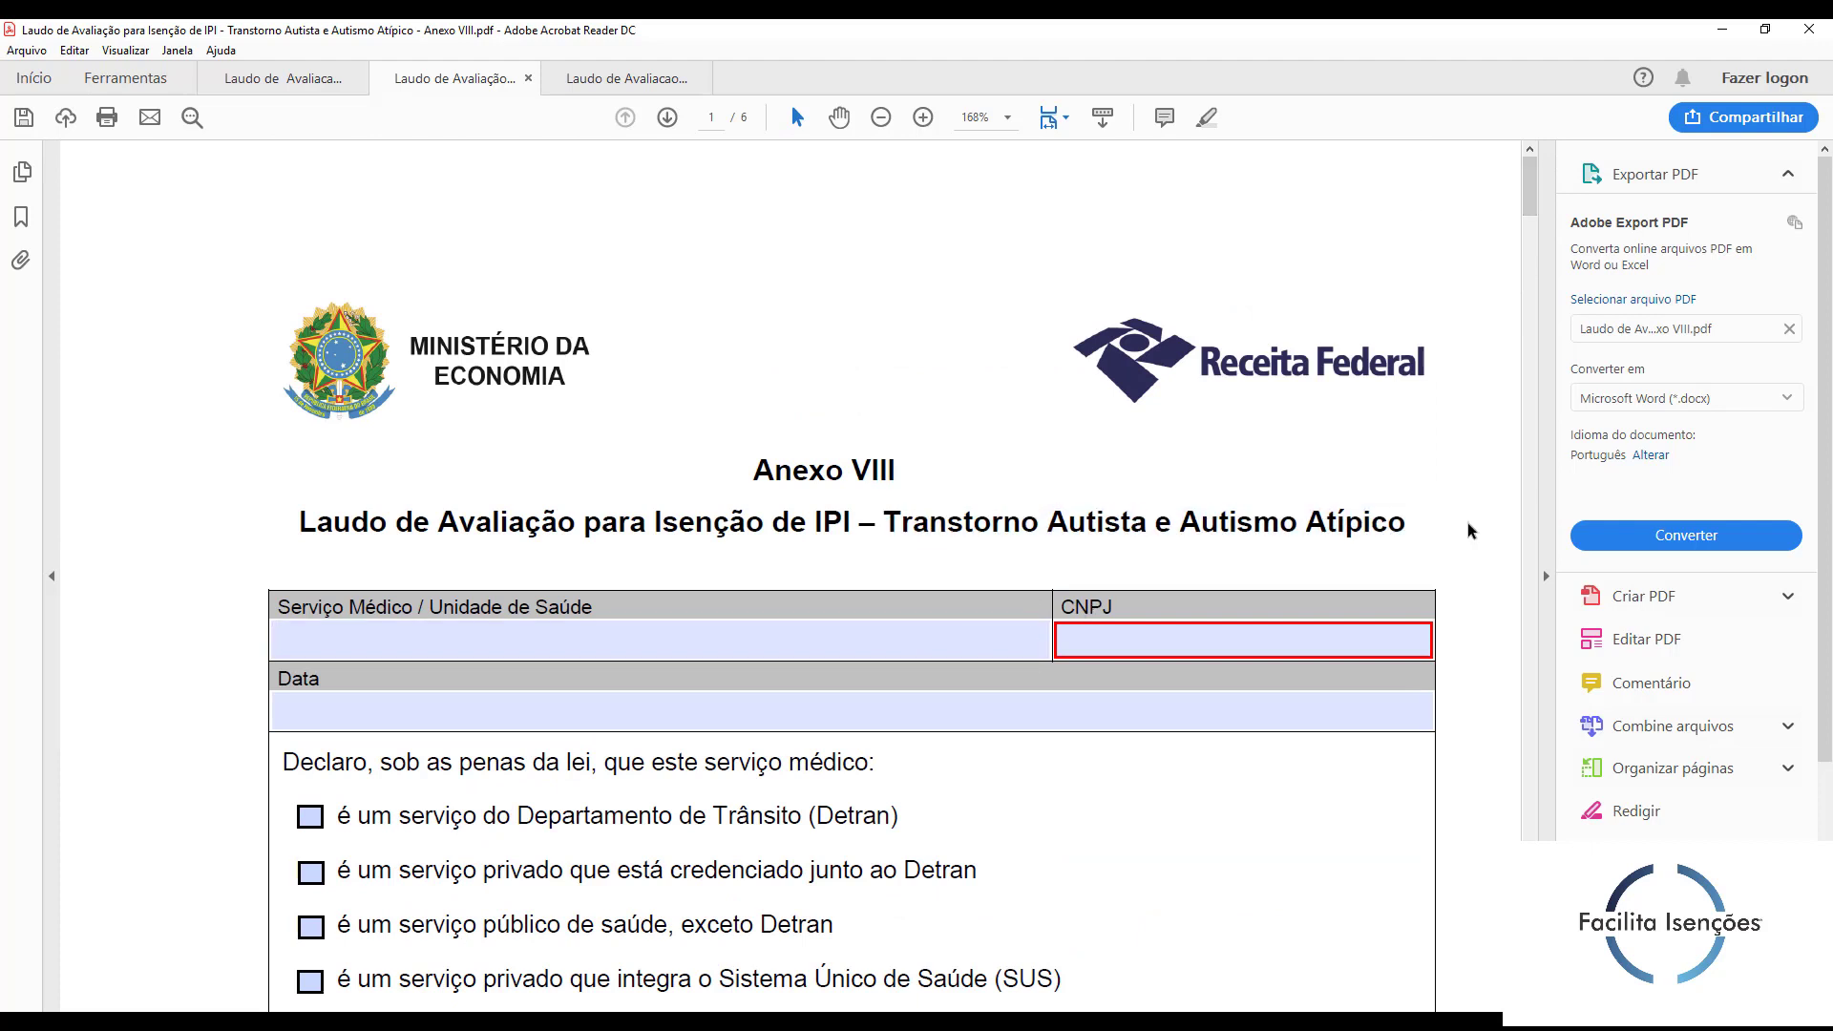
Step: Switch to the Anexo VII report and review its Serviço Médico/Unidade de Saúde, CNPJ and Data fields
{"action": "left_click", "coordinate": [646, 76]}
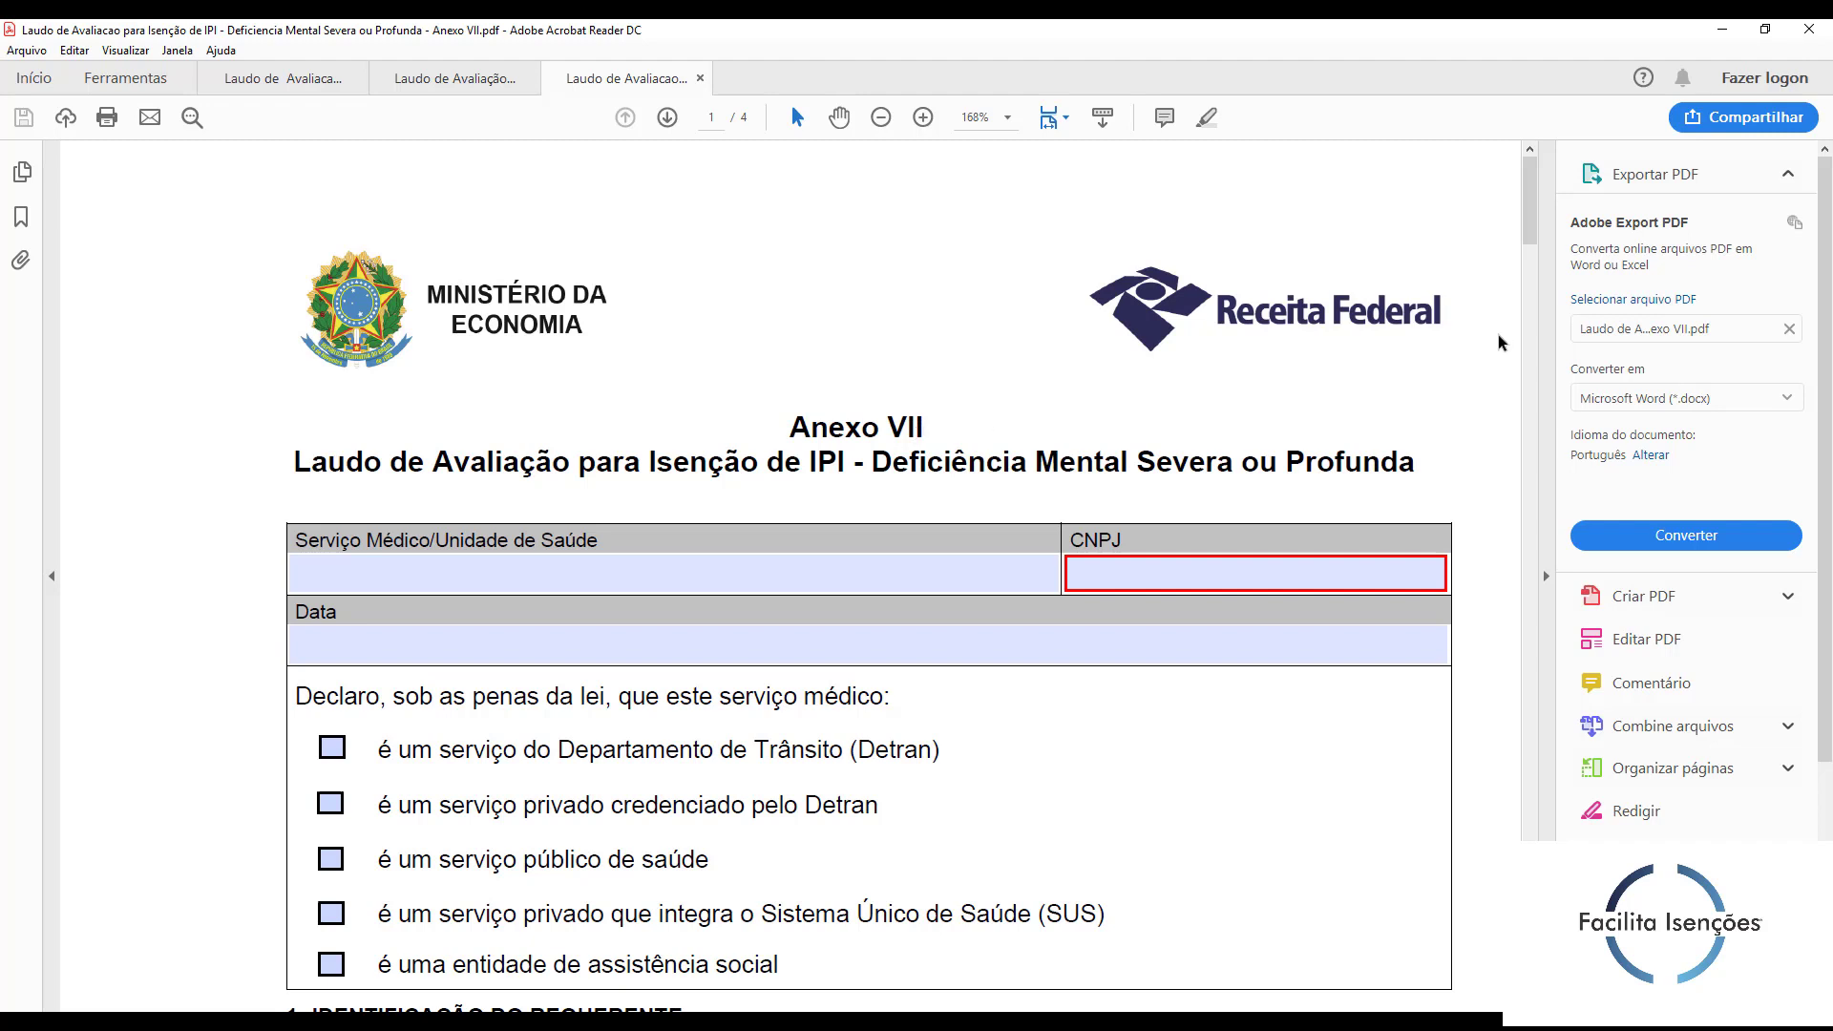
{"action": "scroll", "coordinate": [1498, 336], "scroll_direction": "down", "scroll_amount": 1}
{"action": "scroll", "coordinate": [1497, 343], "scroll_direction": "down", "scroll_amount": 1}
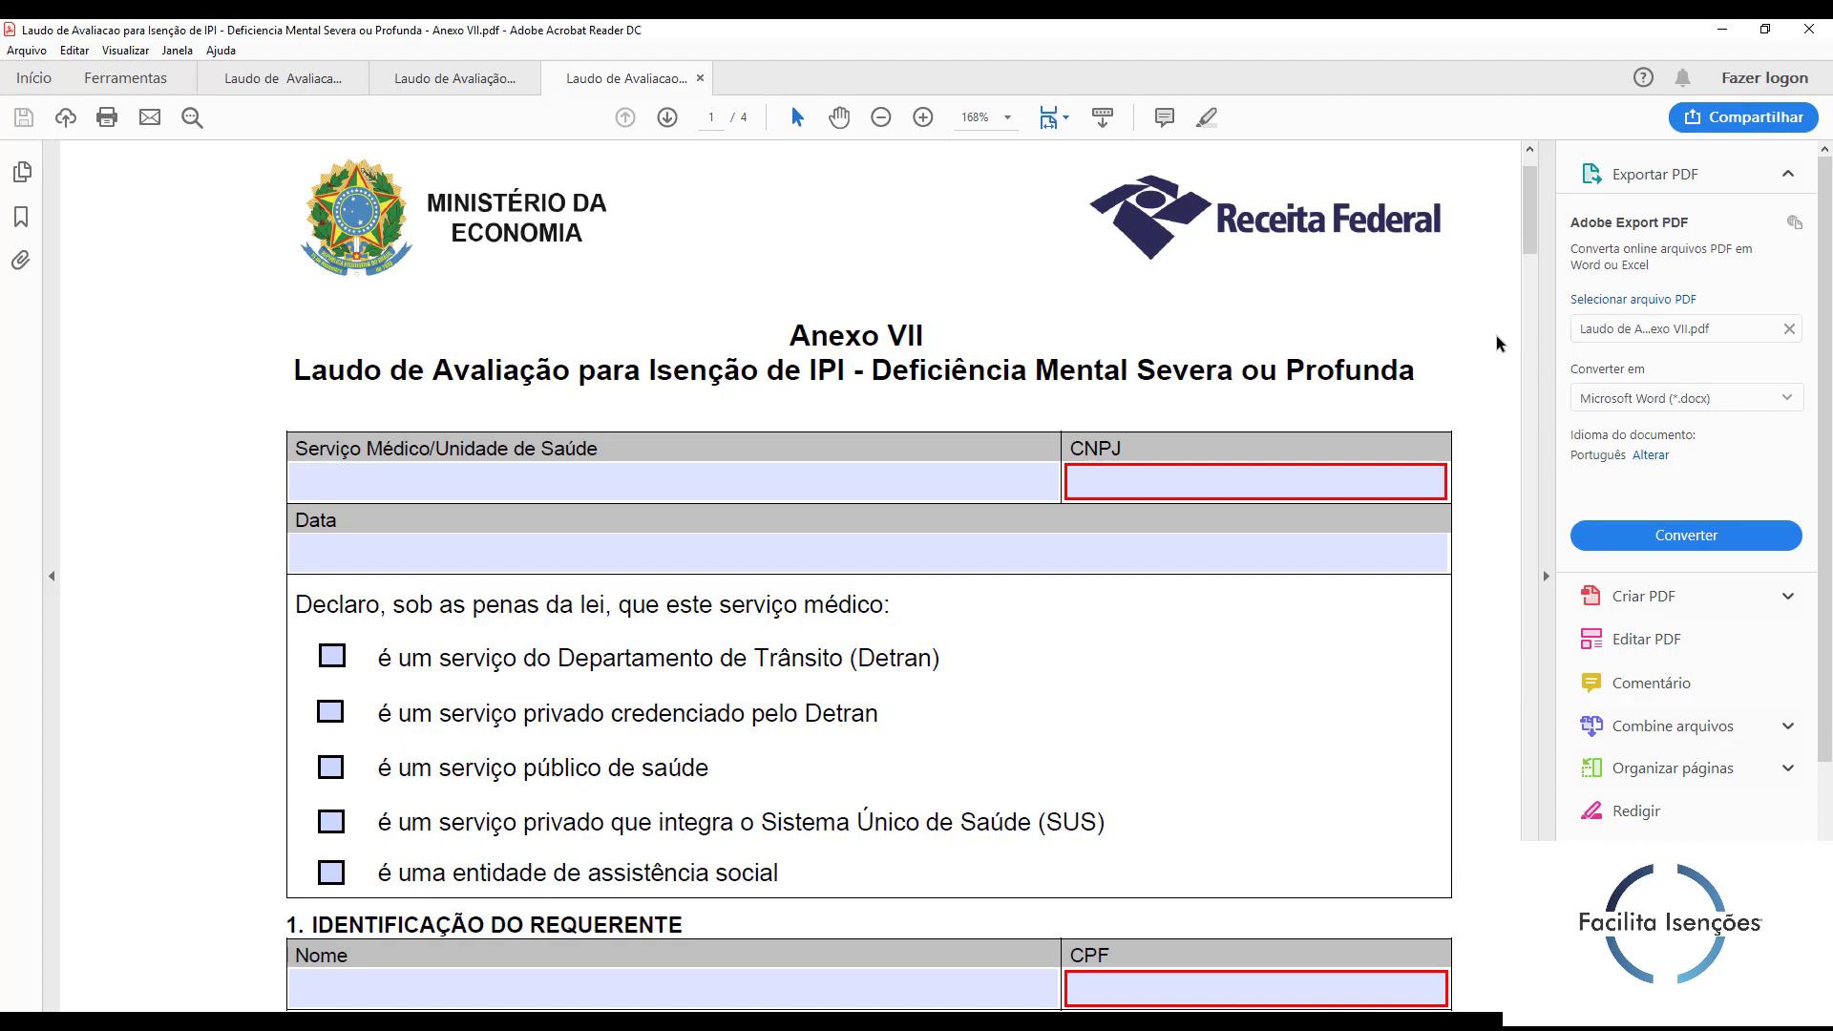
{"action": "left_click", "coordinate": [289, 496]}
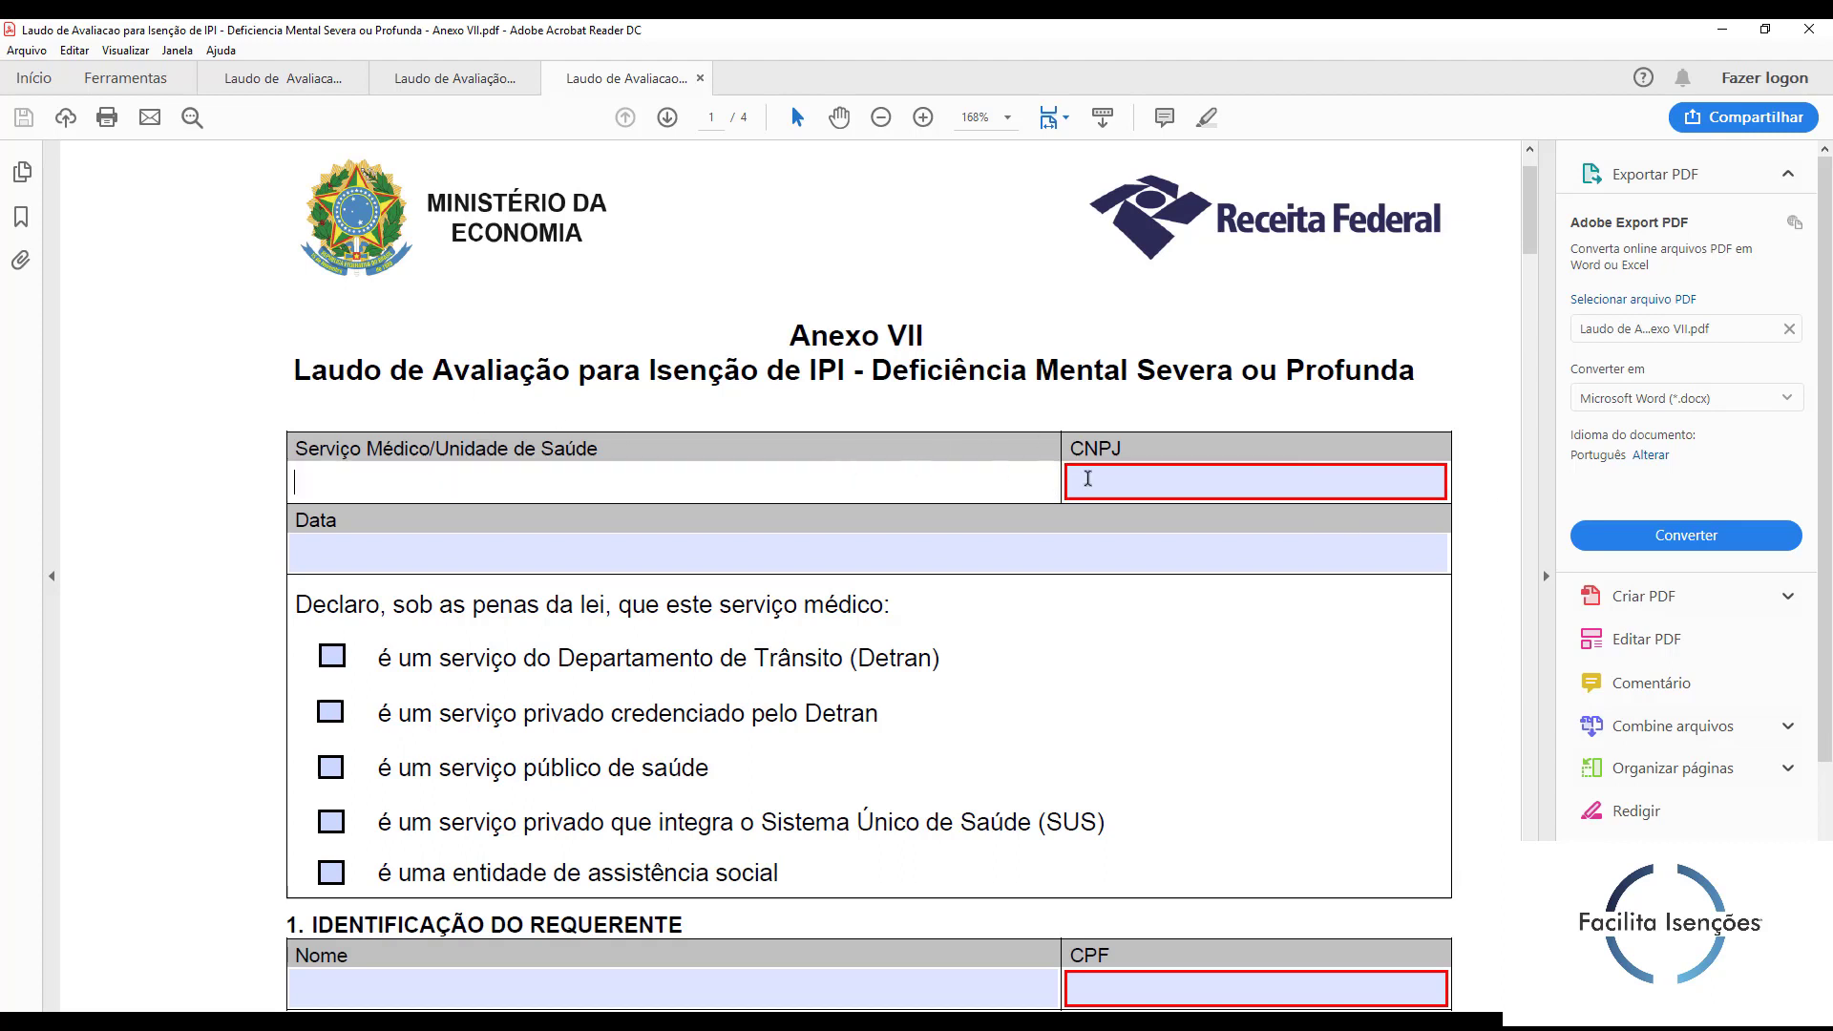
{"action": "left_click", "coordinate": [1163, 477]}
{"action": "key", "text": "Tab"}
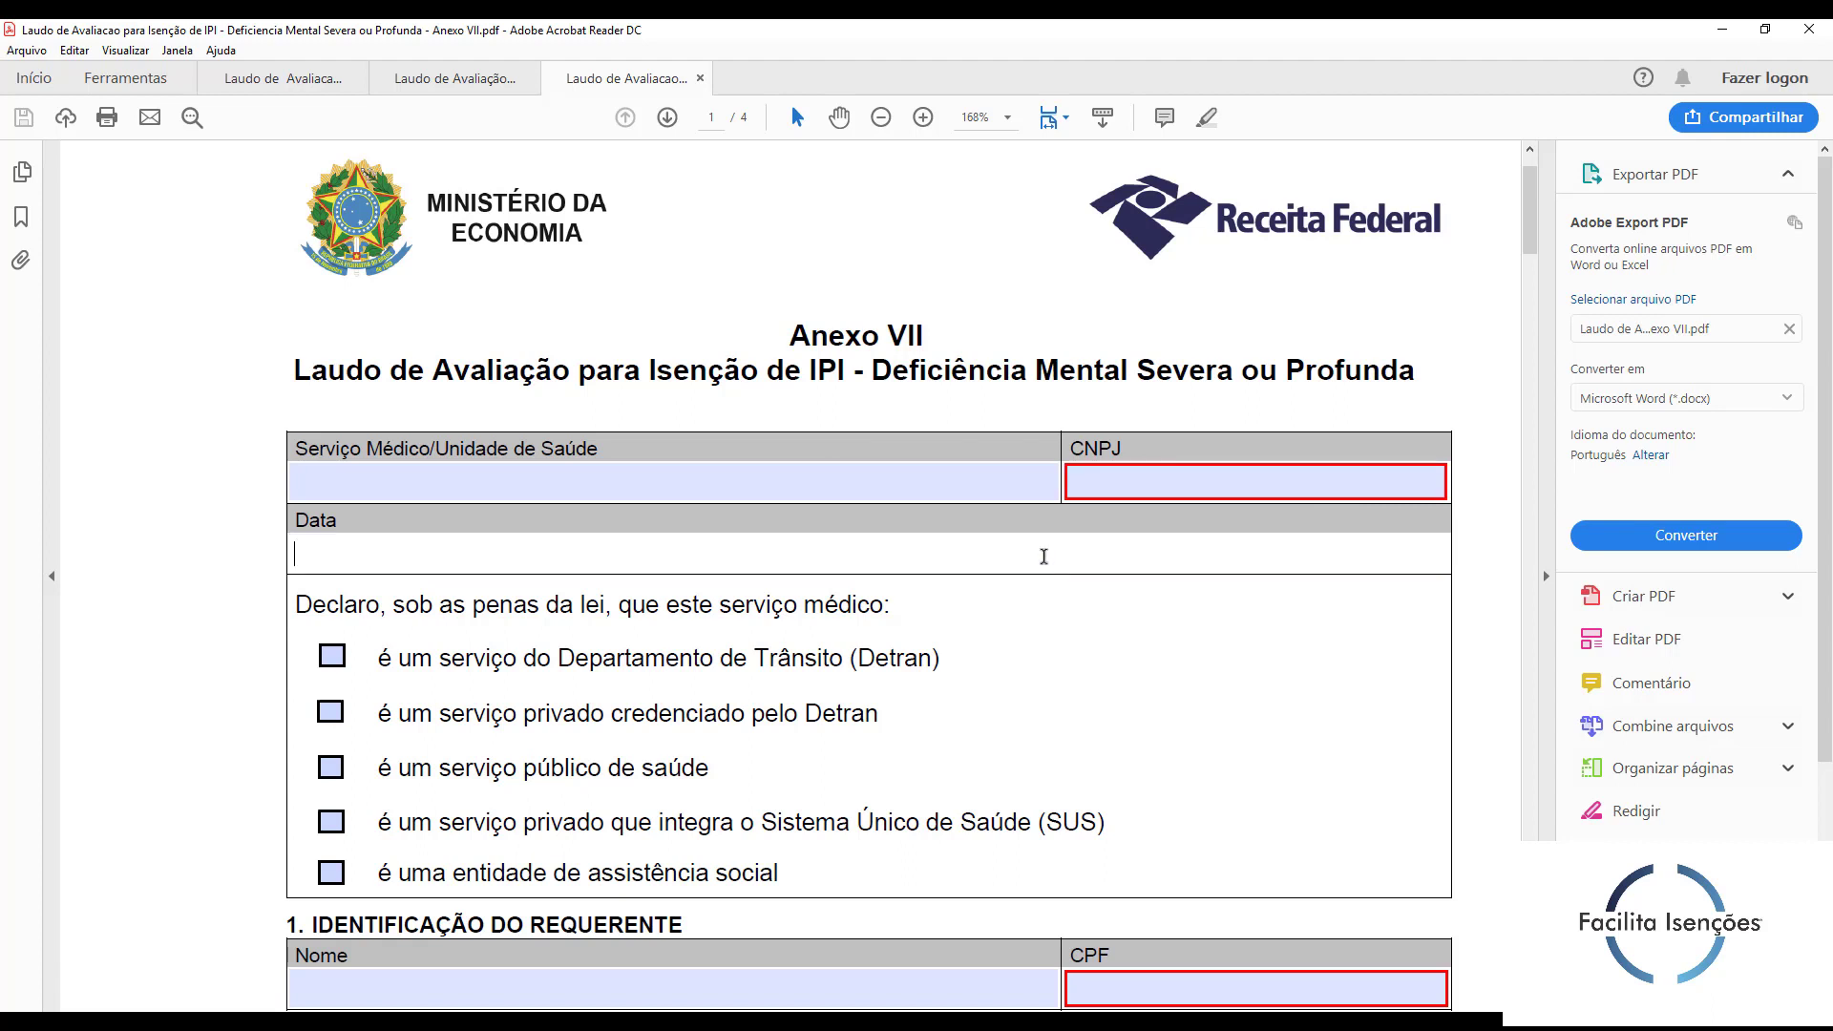
Step: Try the serviço público de saúde declaration, clear it, and mark "é um serviço privado que integra o Sistema Único de Saúde (SUS)"
{"action": "scroll", "coordinate": [1405, 595], "scroll_direction": "down", "scroll_amount": 2}
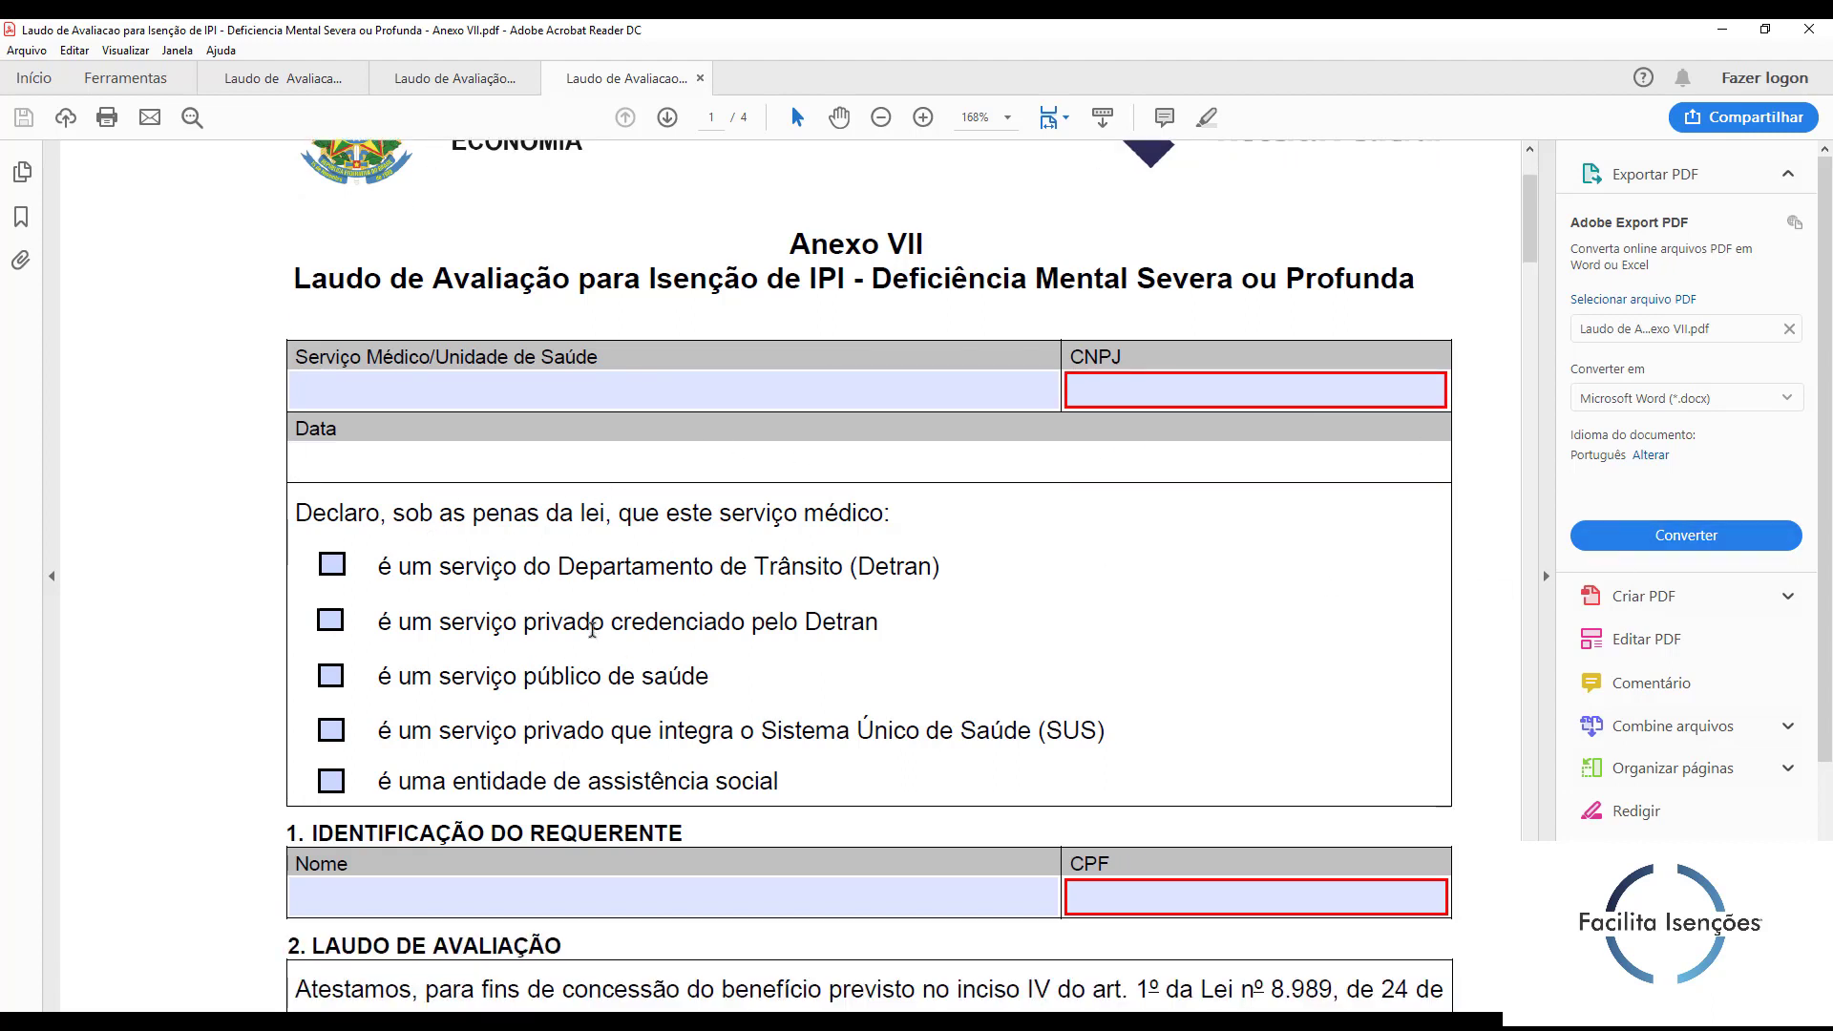
{"action": "left_click", "coordinate": [330, 676]}
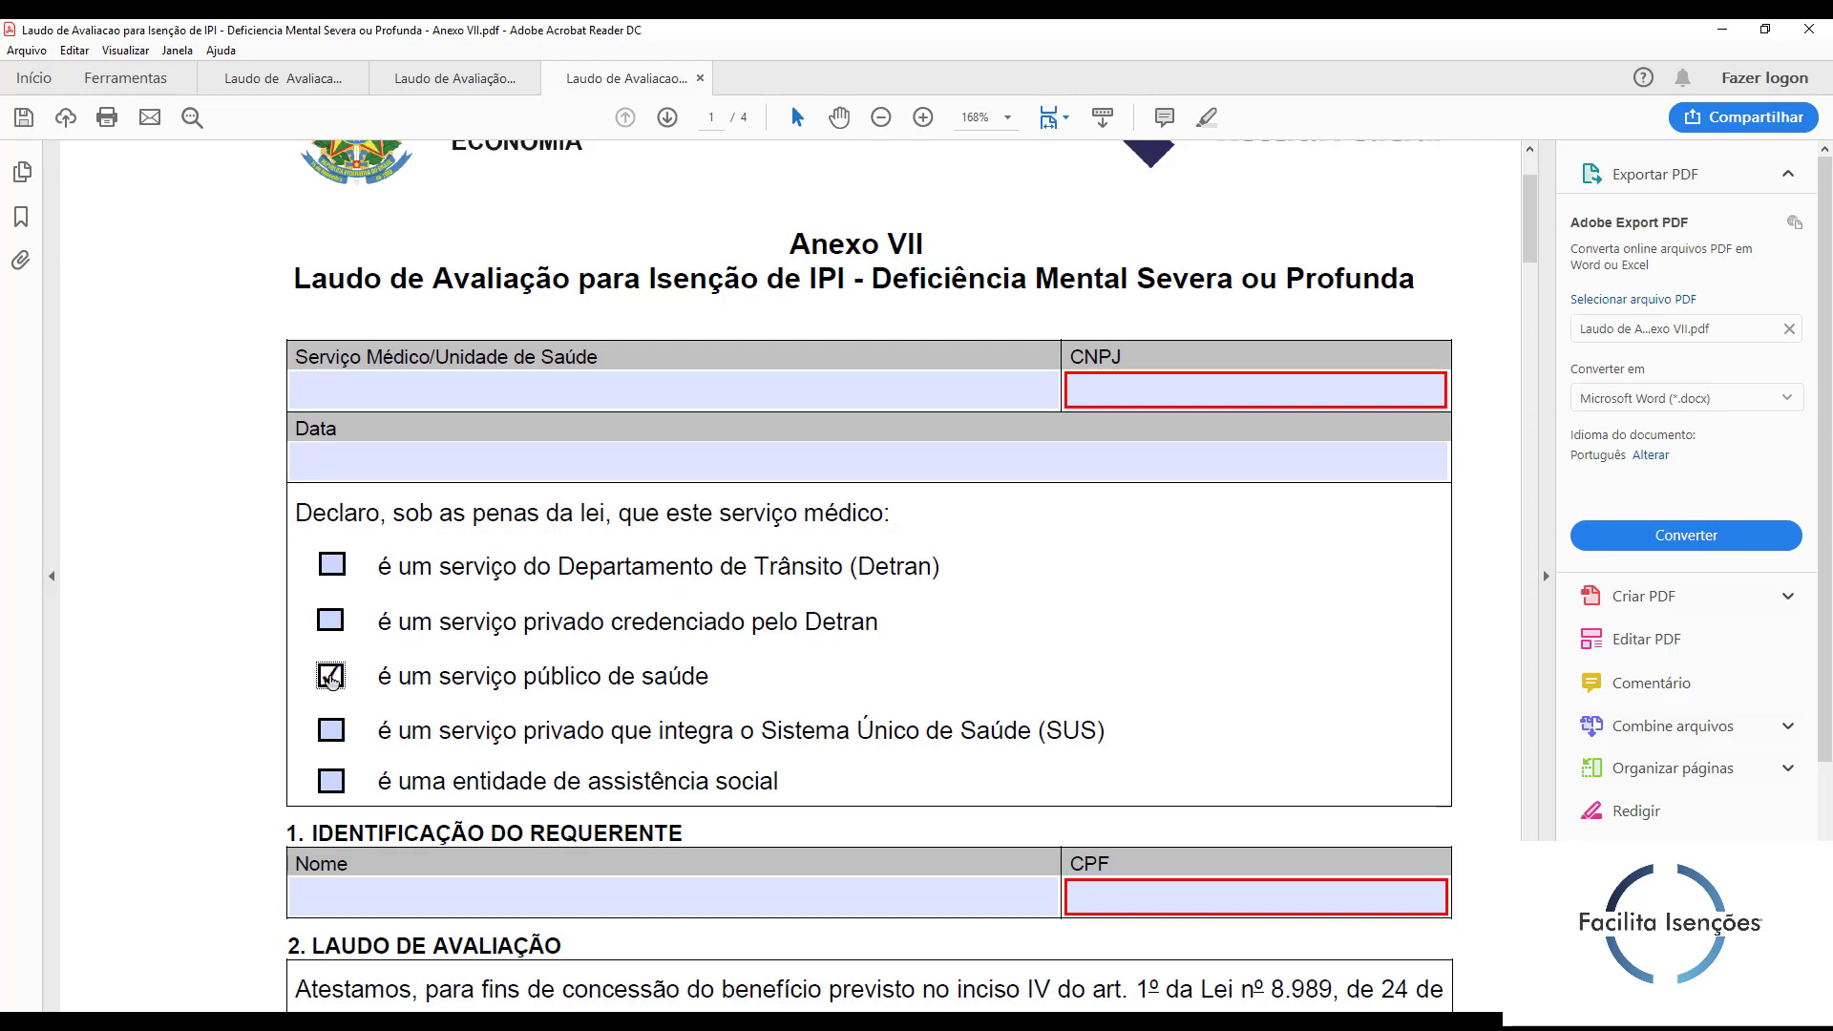
{"action": "left_click", "coordinate": [331, 677]}
{"action": "left_click", "coordinate": [330, 731]}
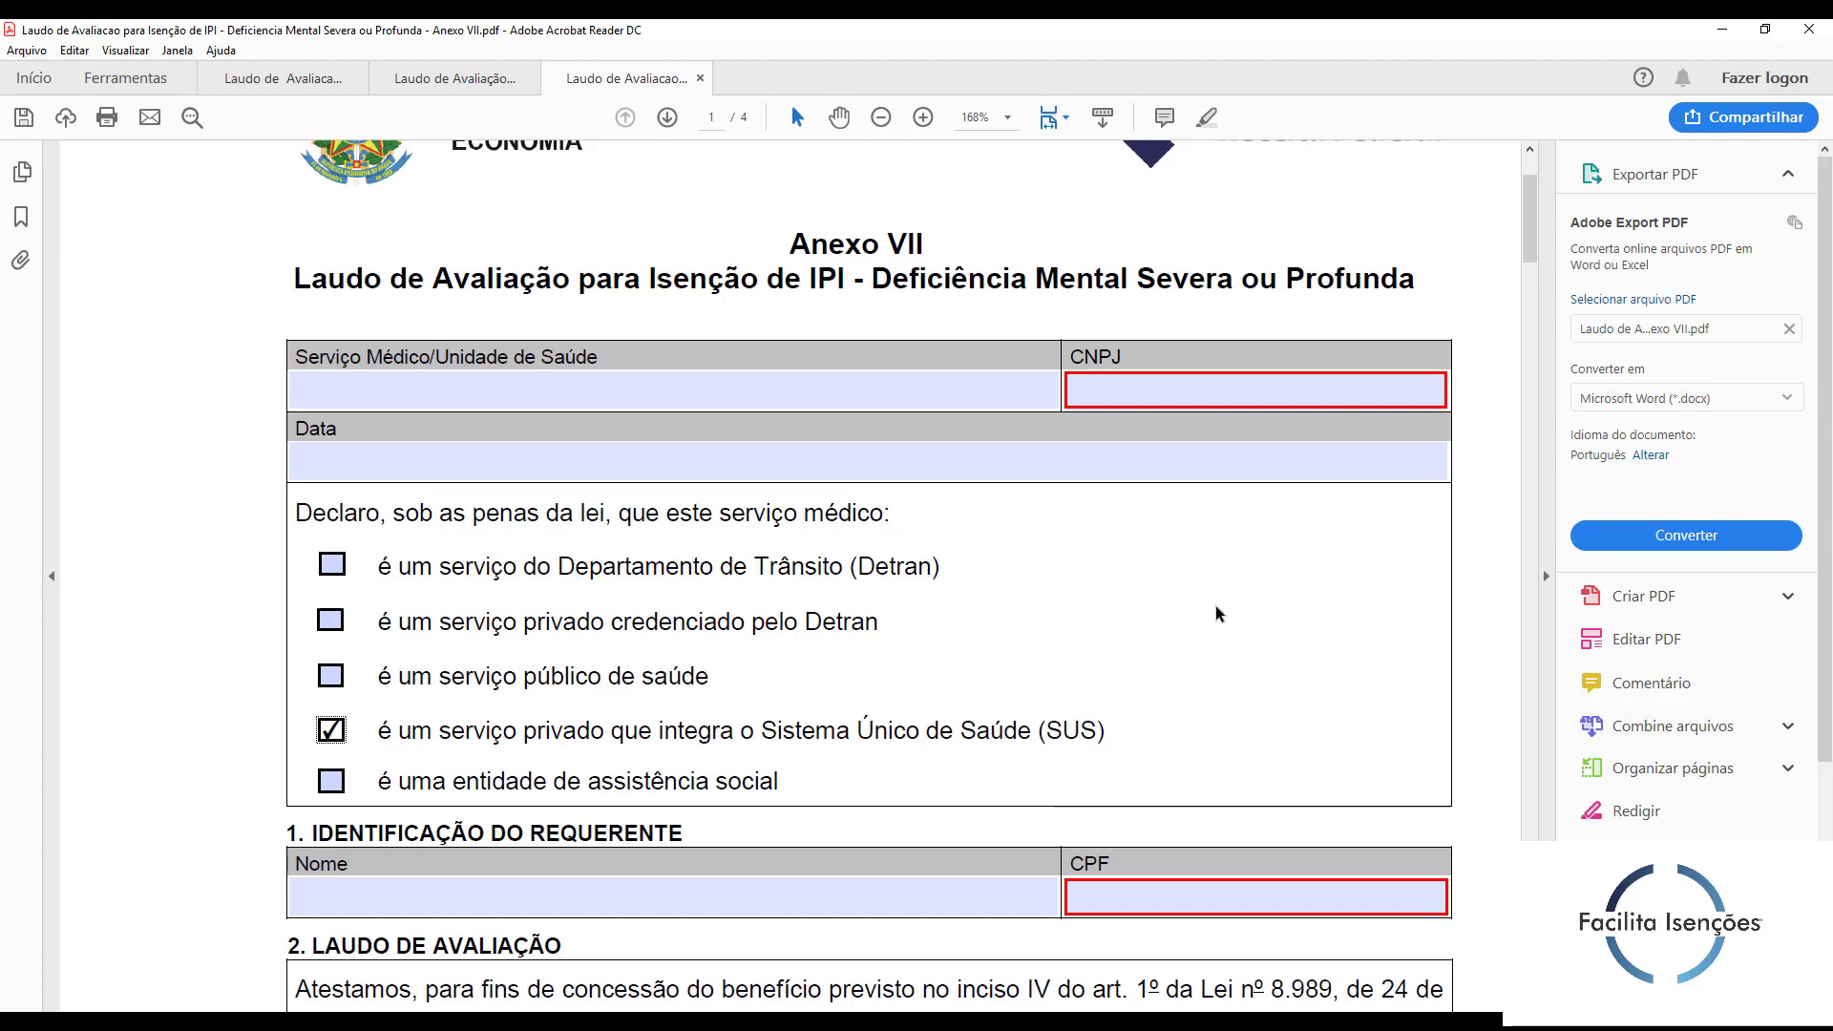
Step: Review the applicant's Nome and CPF fields in section 1 Identificação do Requerente
{"action": "scroll", "coordinate": [1215, 605], "scroll_direction": "down", "scroll_amount": 3}
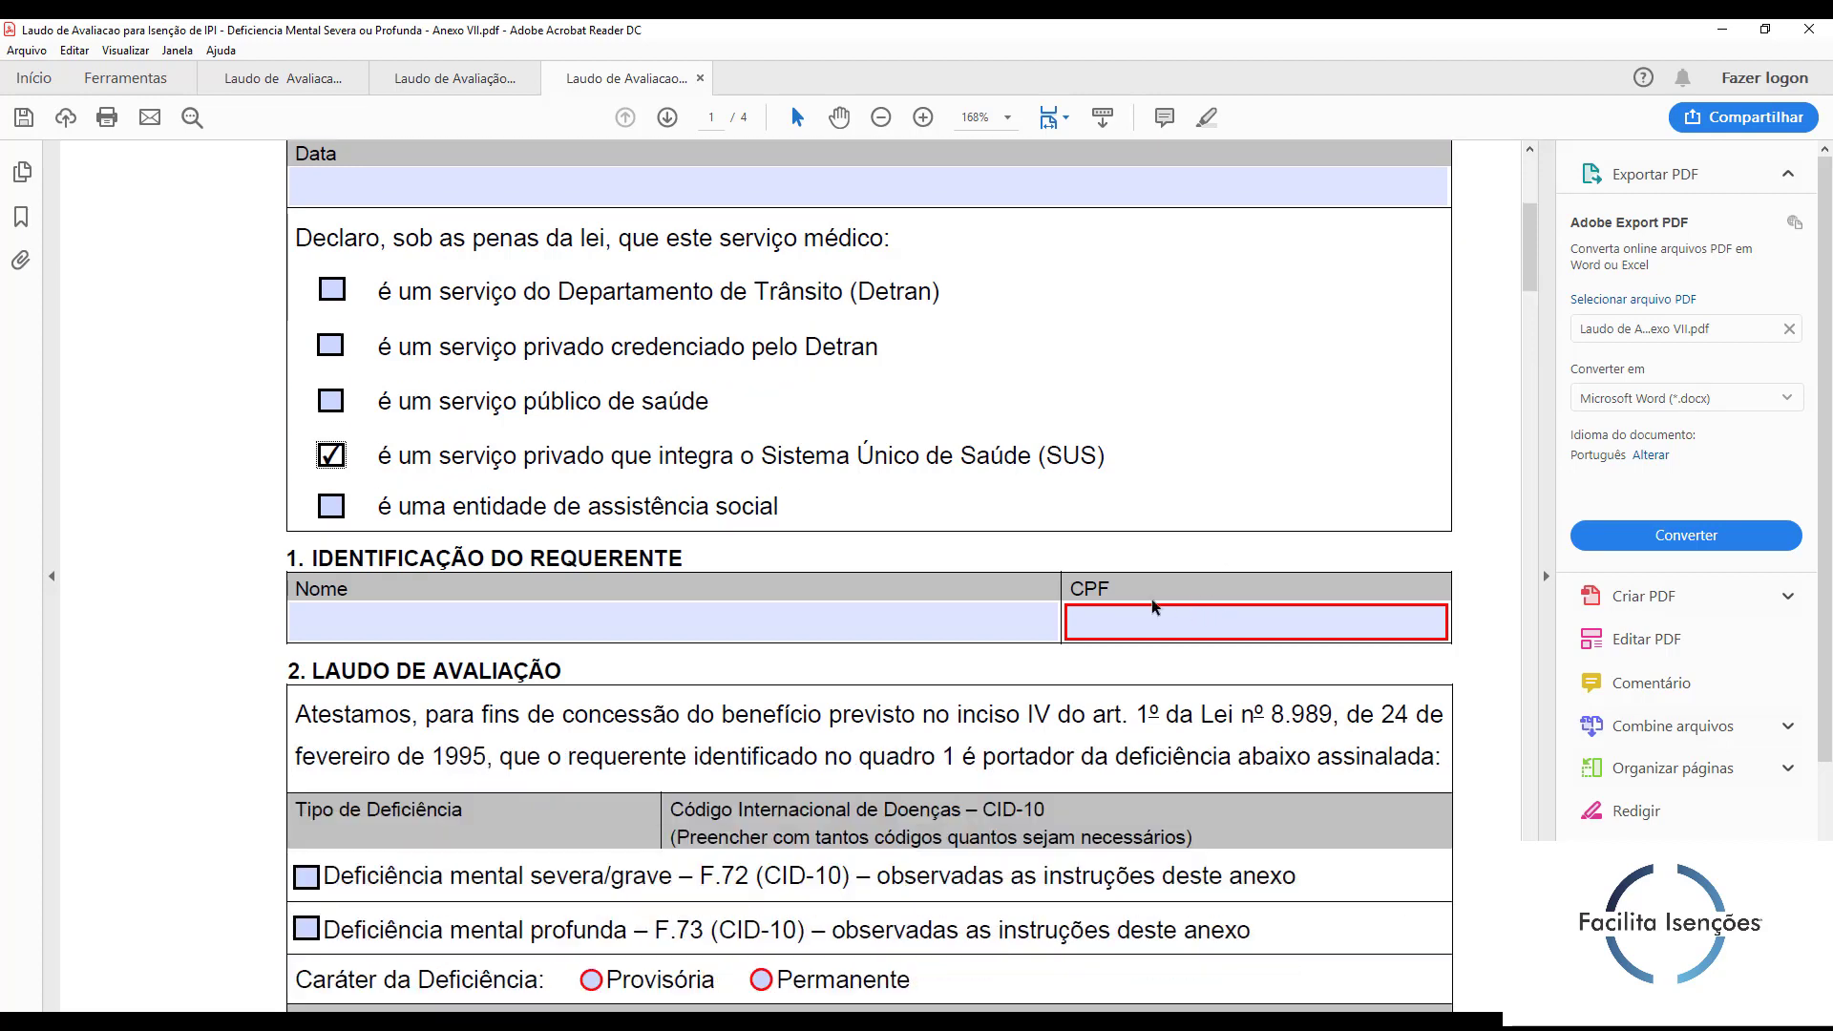
{"action": "left_click", "coordinate": [886, 614]}
{"action": "left_click", "coordinate": [1155, 622]}
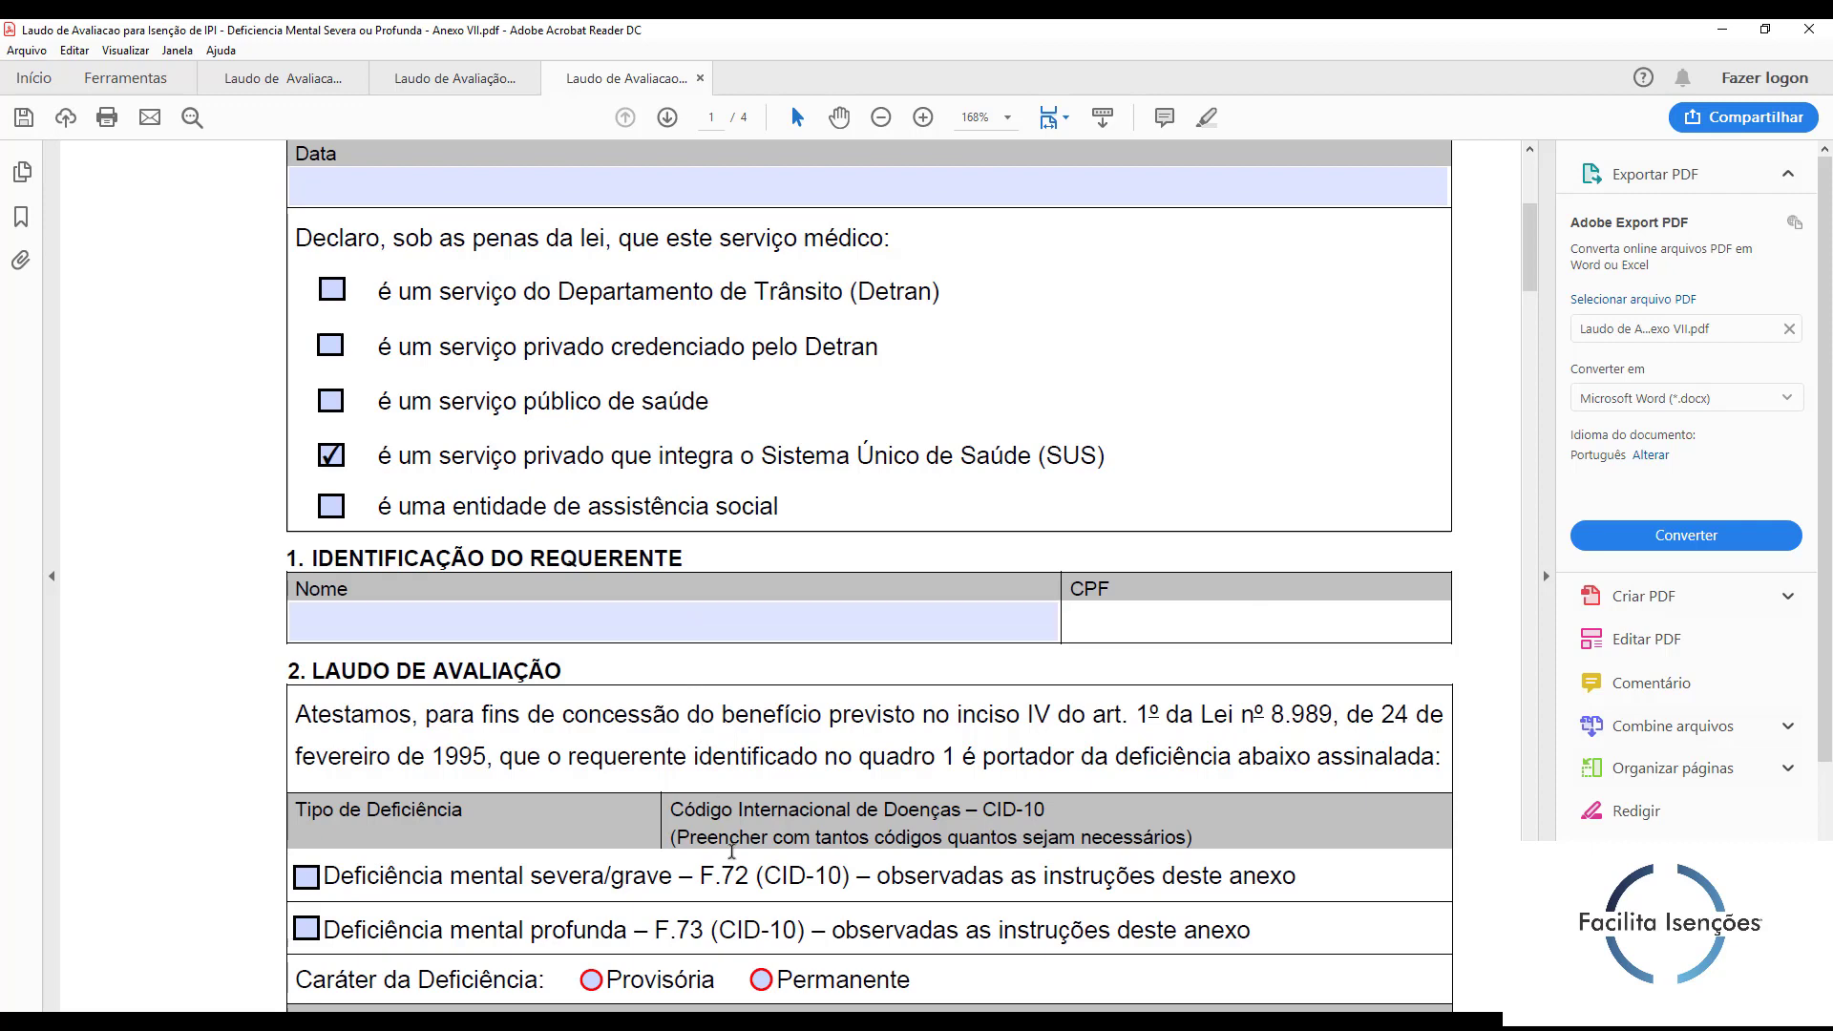
Step: View the disability types in section 2 Laudo de Avaliação and highlight the code F.73 for Deficiência mental profunda
{"action": "scroll", "coordinate": [1491, 559], "scroll_direction": "down", "scroll_amount": 5}
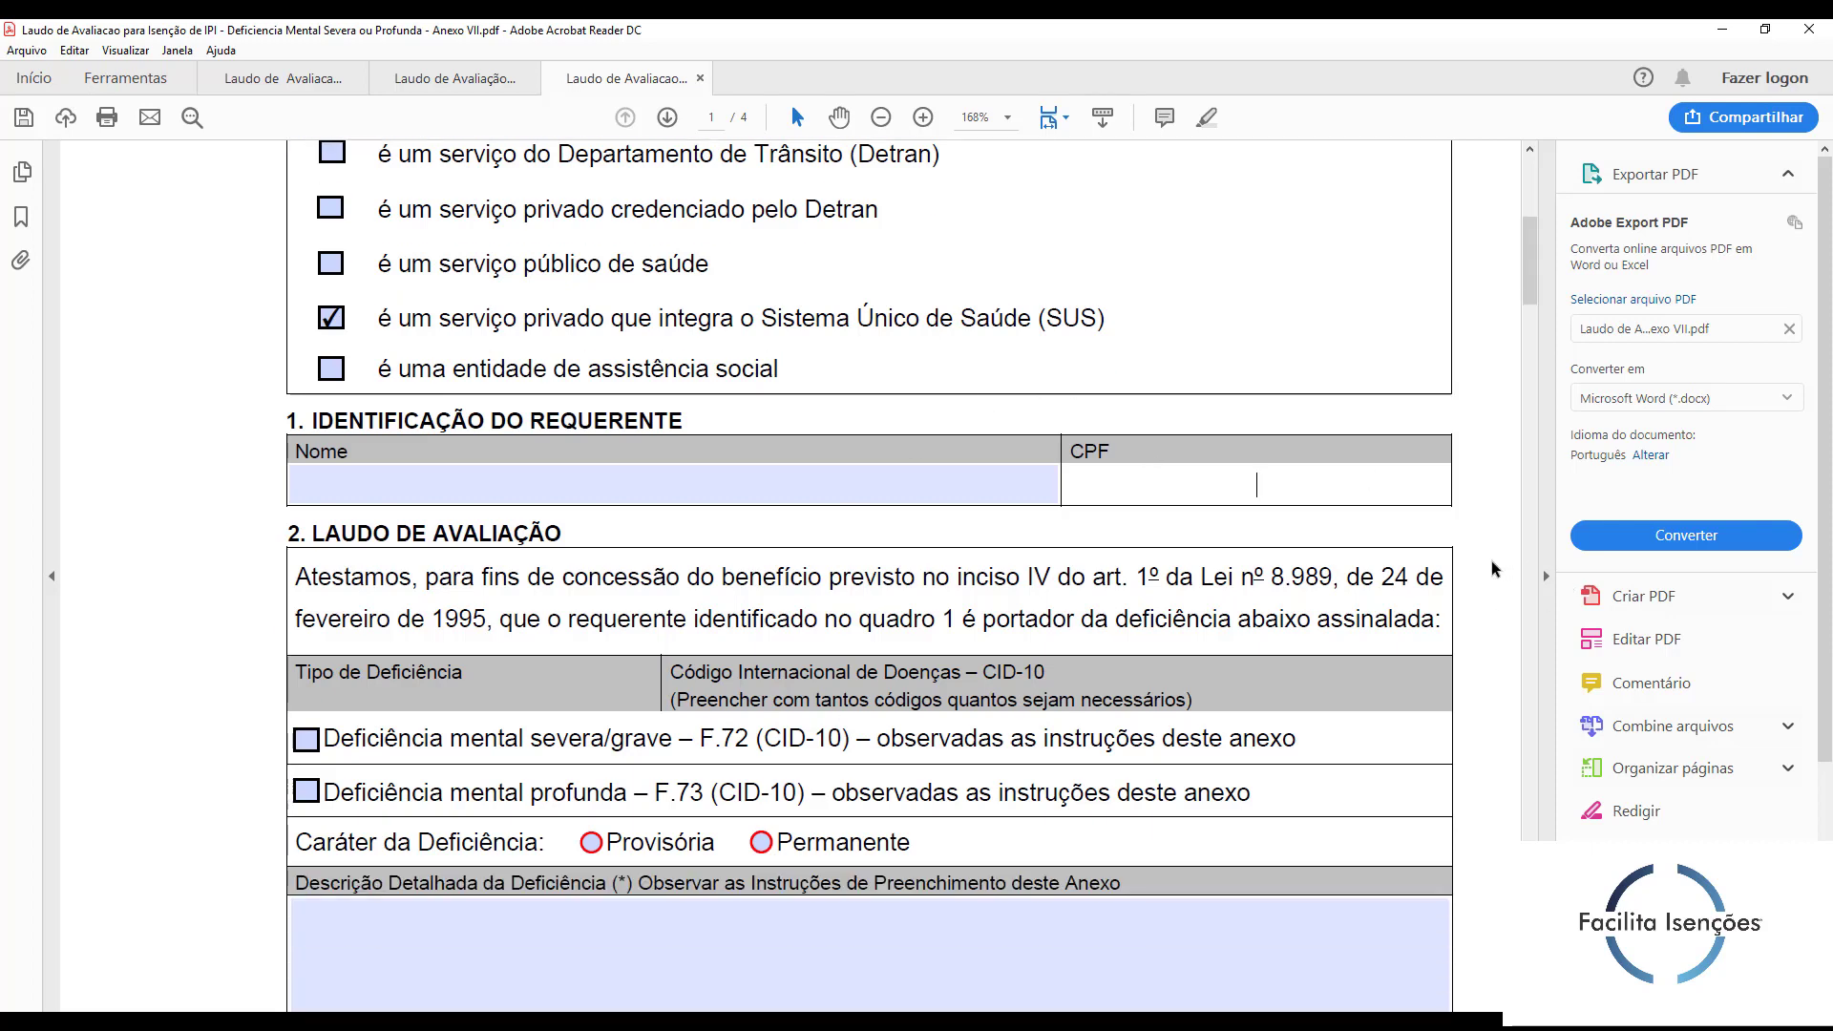
{"action": "scroll", "coordinate": [1491, 569], "scroll_direction": "down", "scroll_amount": 2}
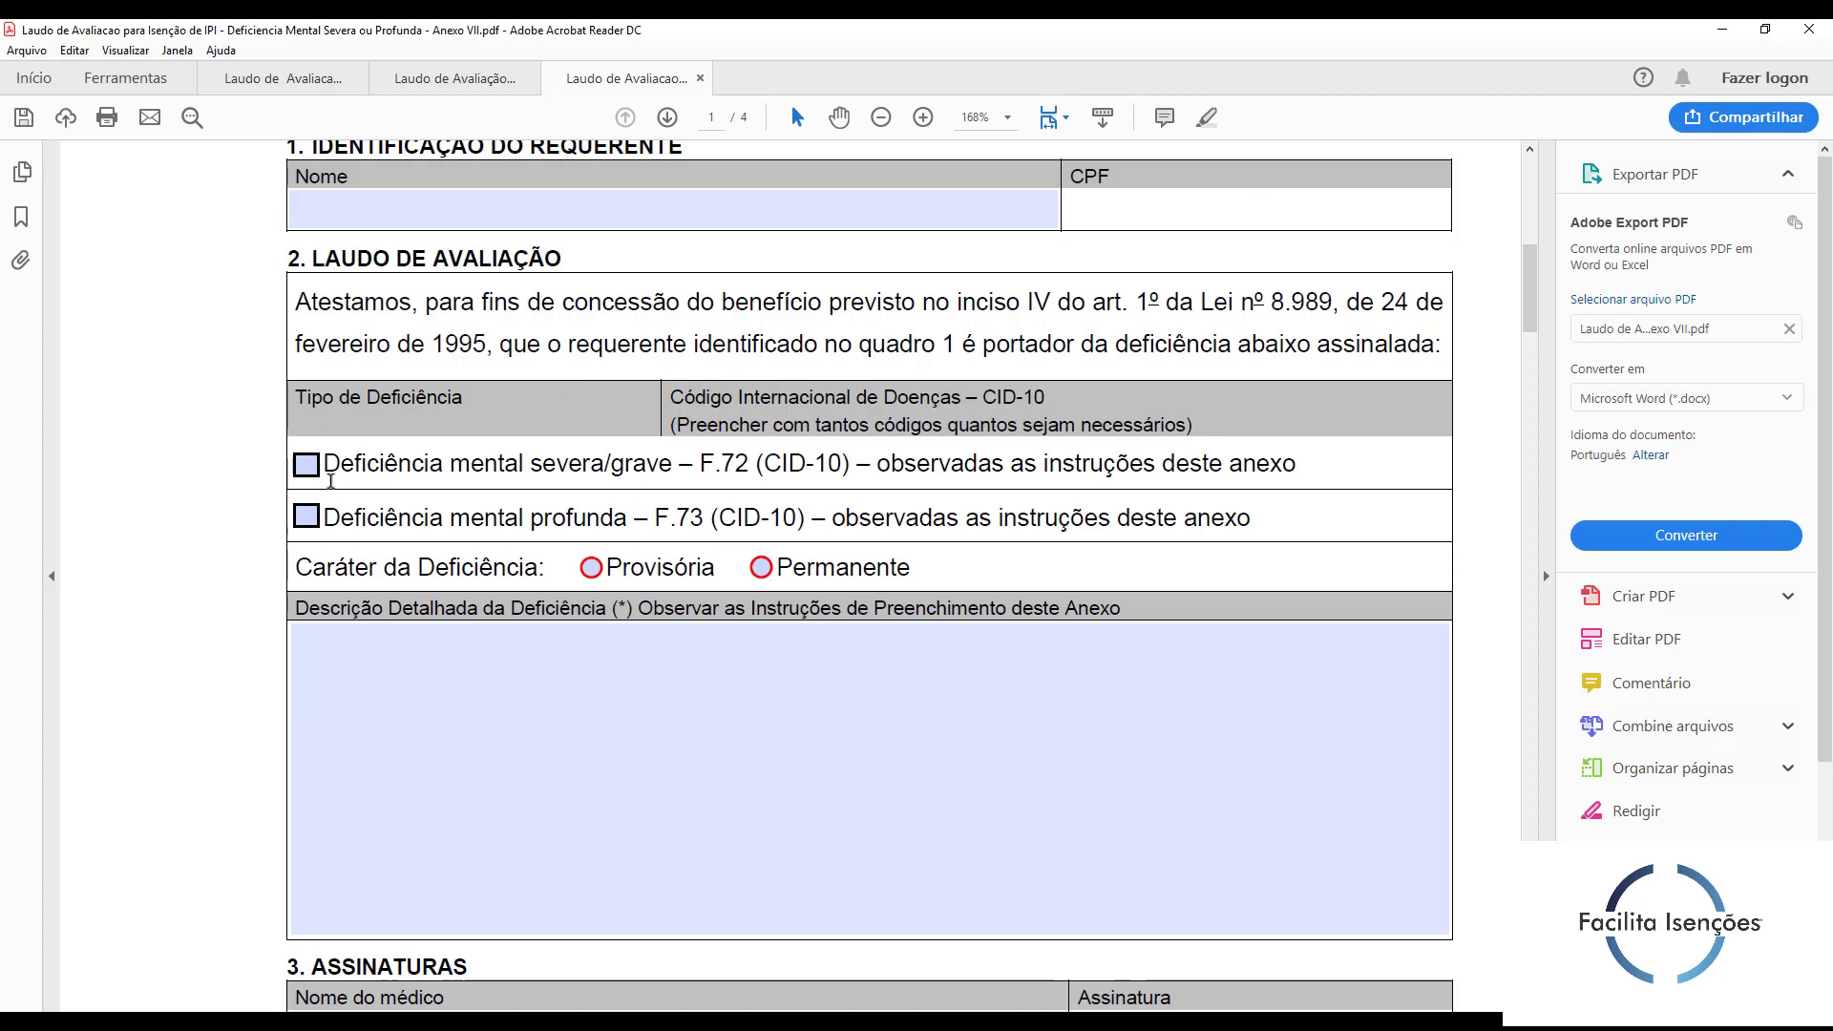
{"action": "left_click", "coordinate": [702, 462]}
{"action": "left_click_drag", "start_coordinate": [702, 462], "coordinate": [655, 517]}
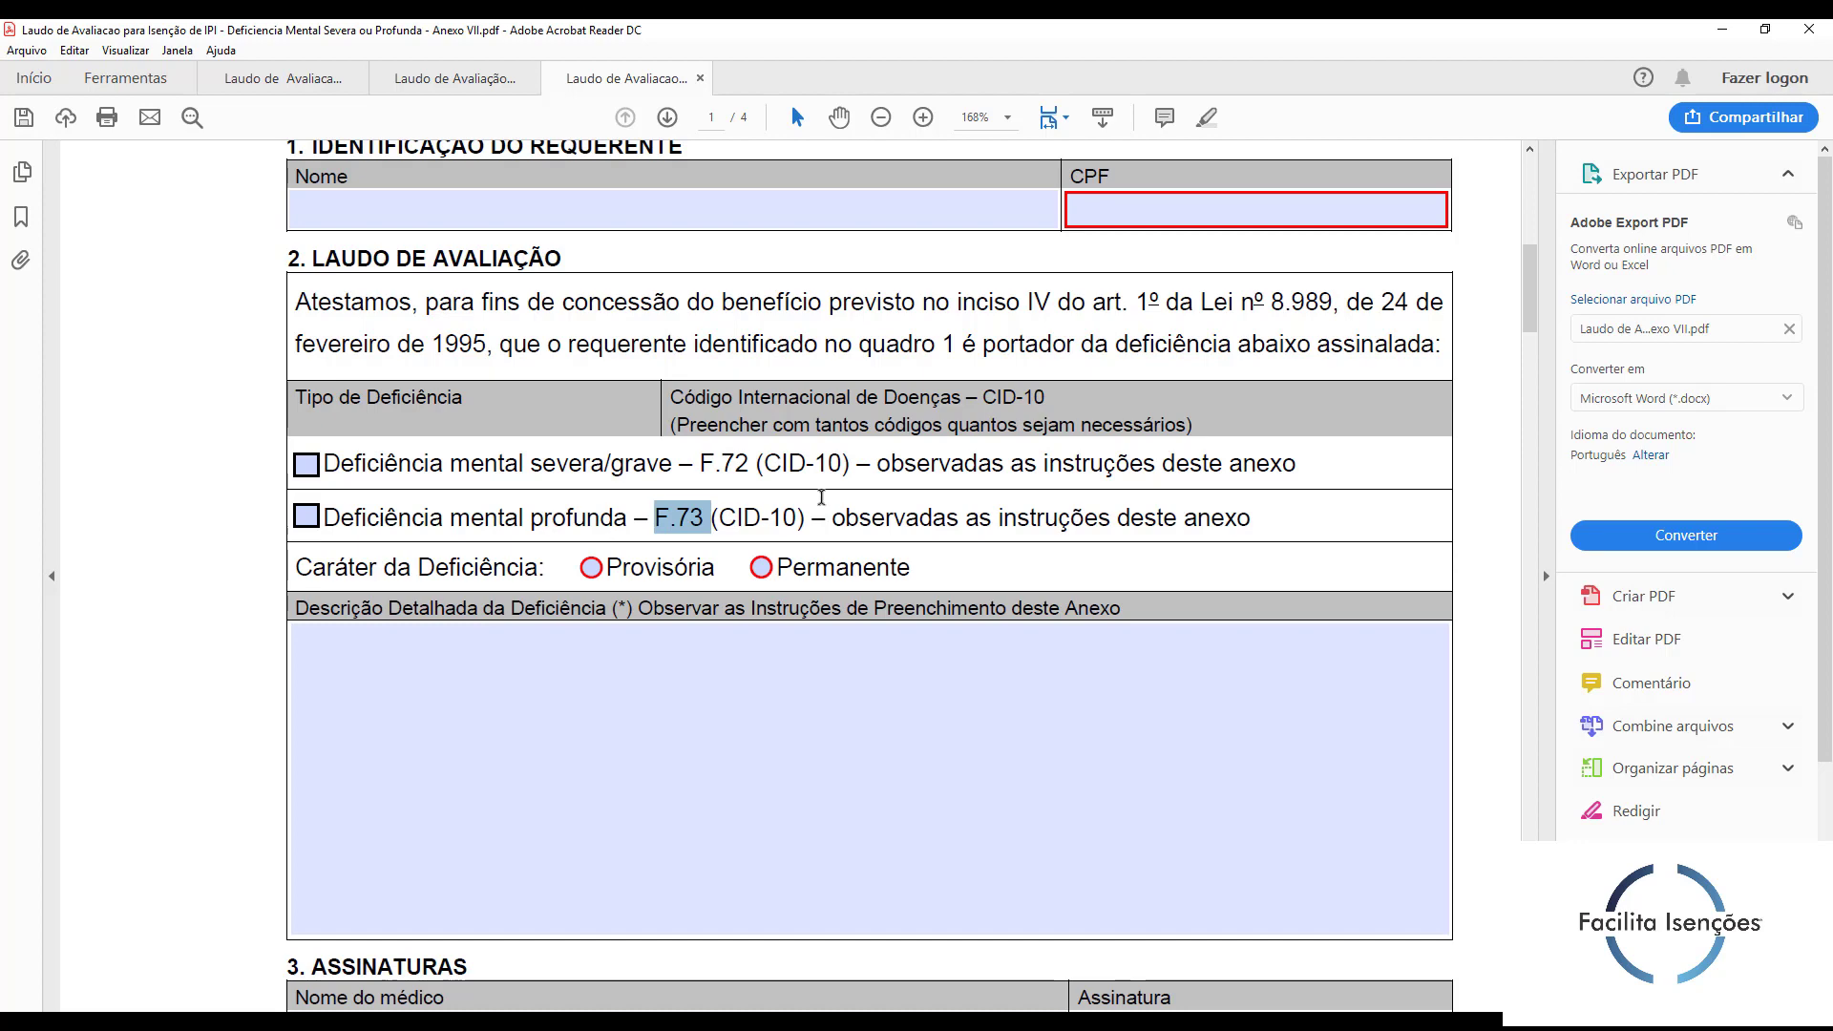
Step: Set Caráter da Deficiência to Permanente and place the cursor in the Descrição Detalhada da Deficiência field
{"action": "left_click", "coordinate": [773, 565]}
{"action": "left_click", "coordinate": [689, 518]}
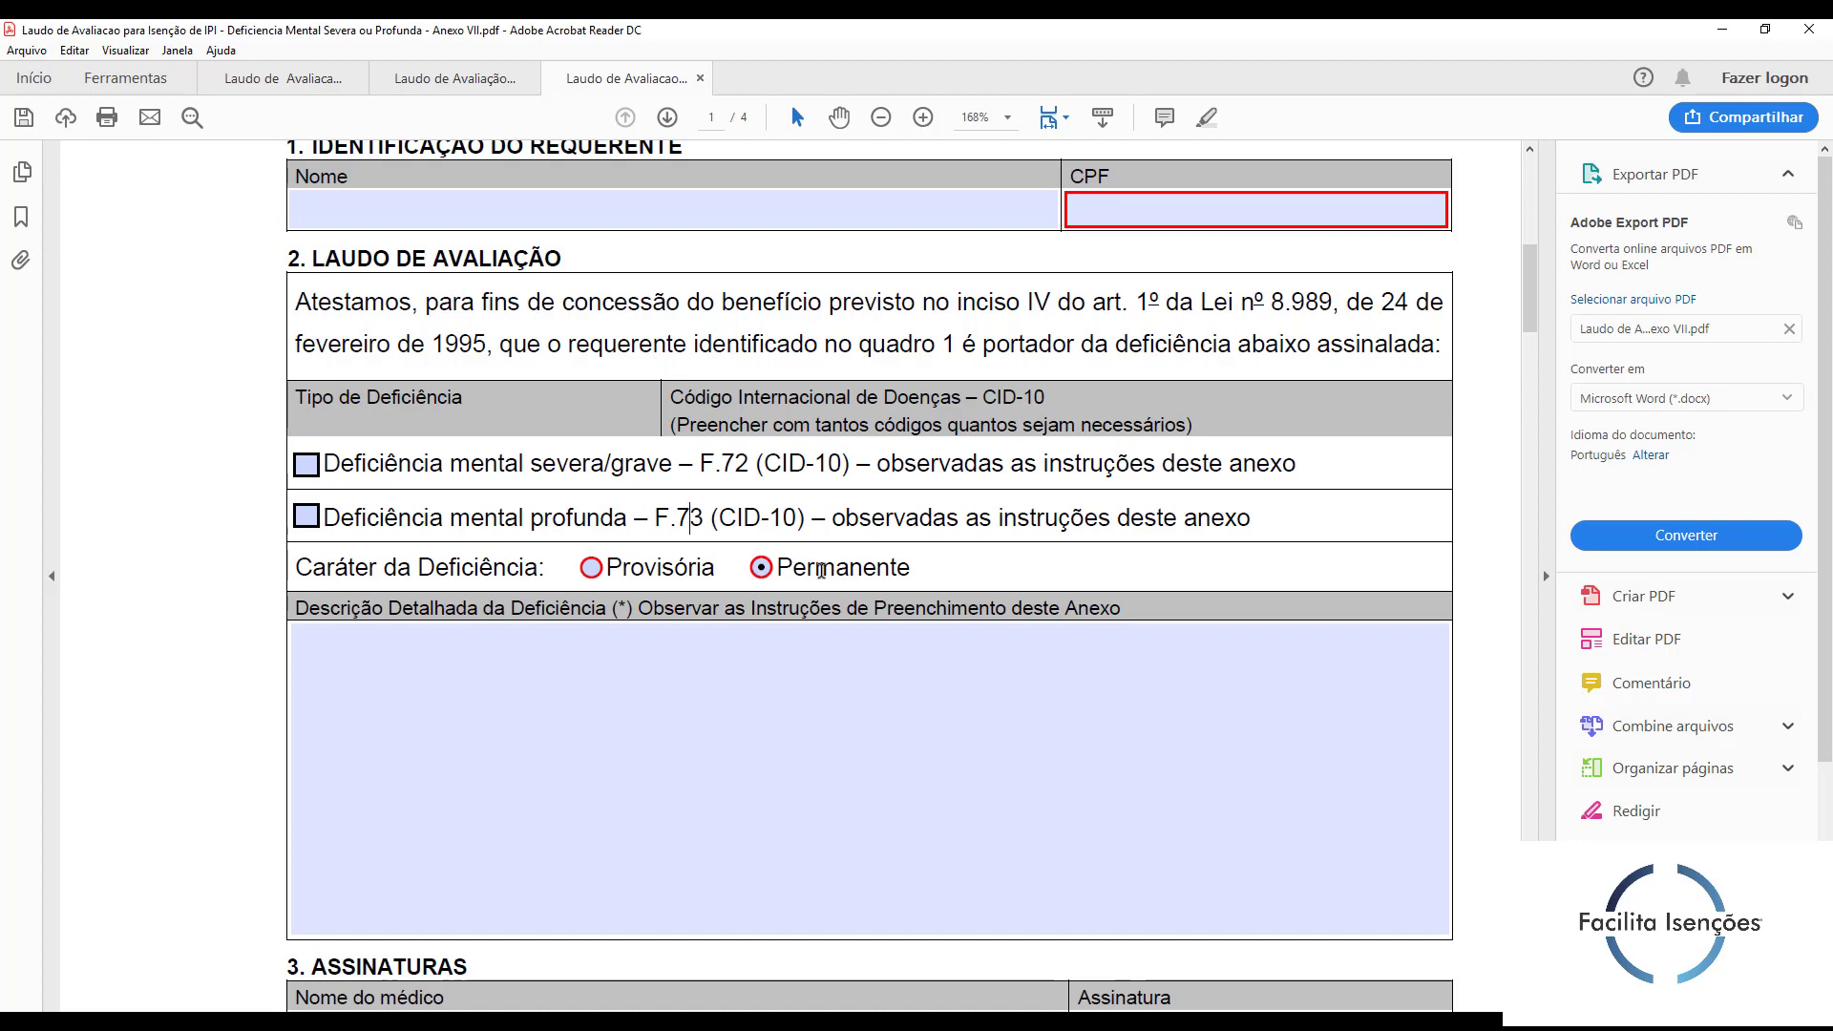
{"action": "left_click", "coordinate": [765, 683]}
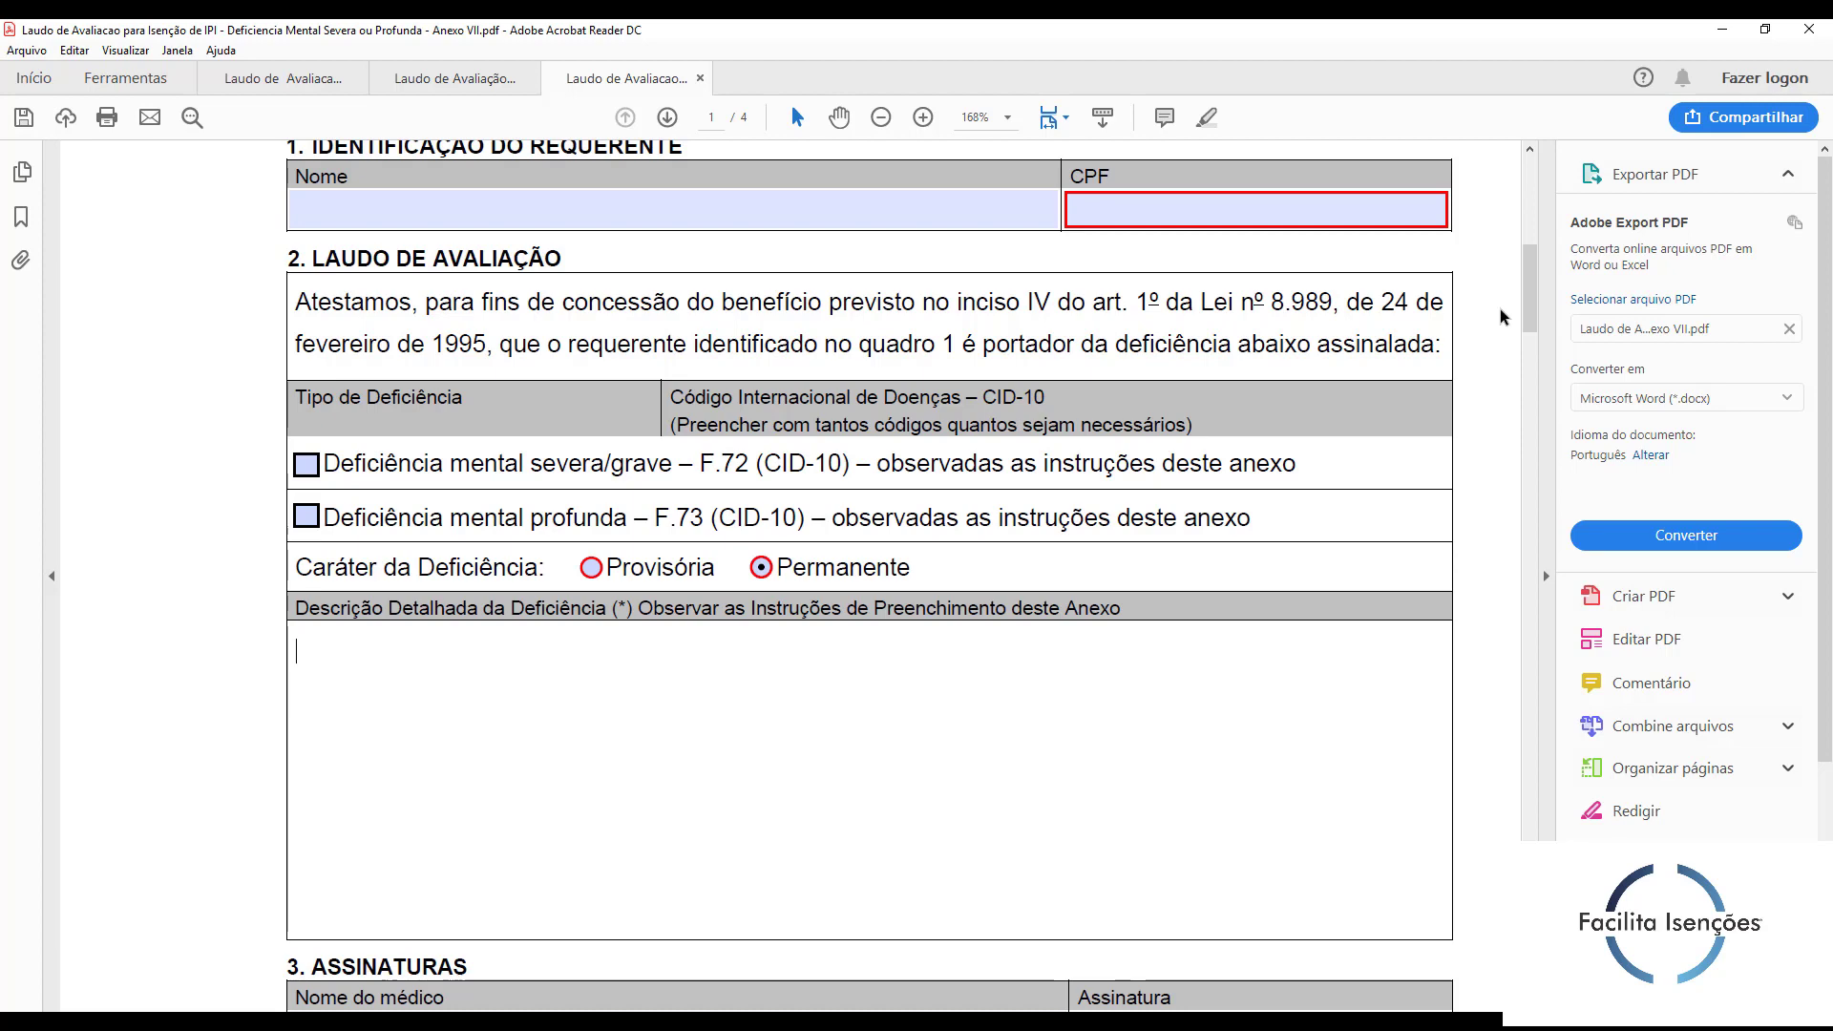
Step: Review the two Nome do médico fields in section 3 Assinaturas of Anexo VII
{"action": "scroll", "coordinate": [1485, 317], "scroll_direction": "down", "scroll_amount": 2}
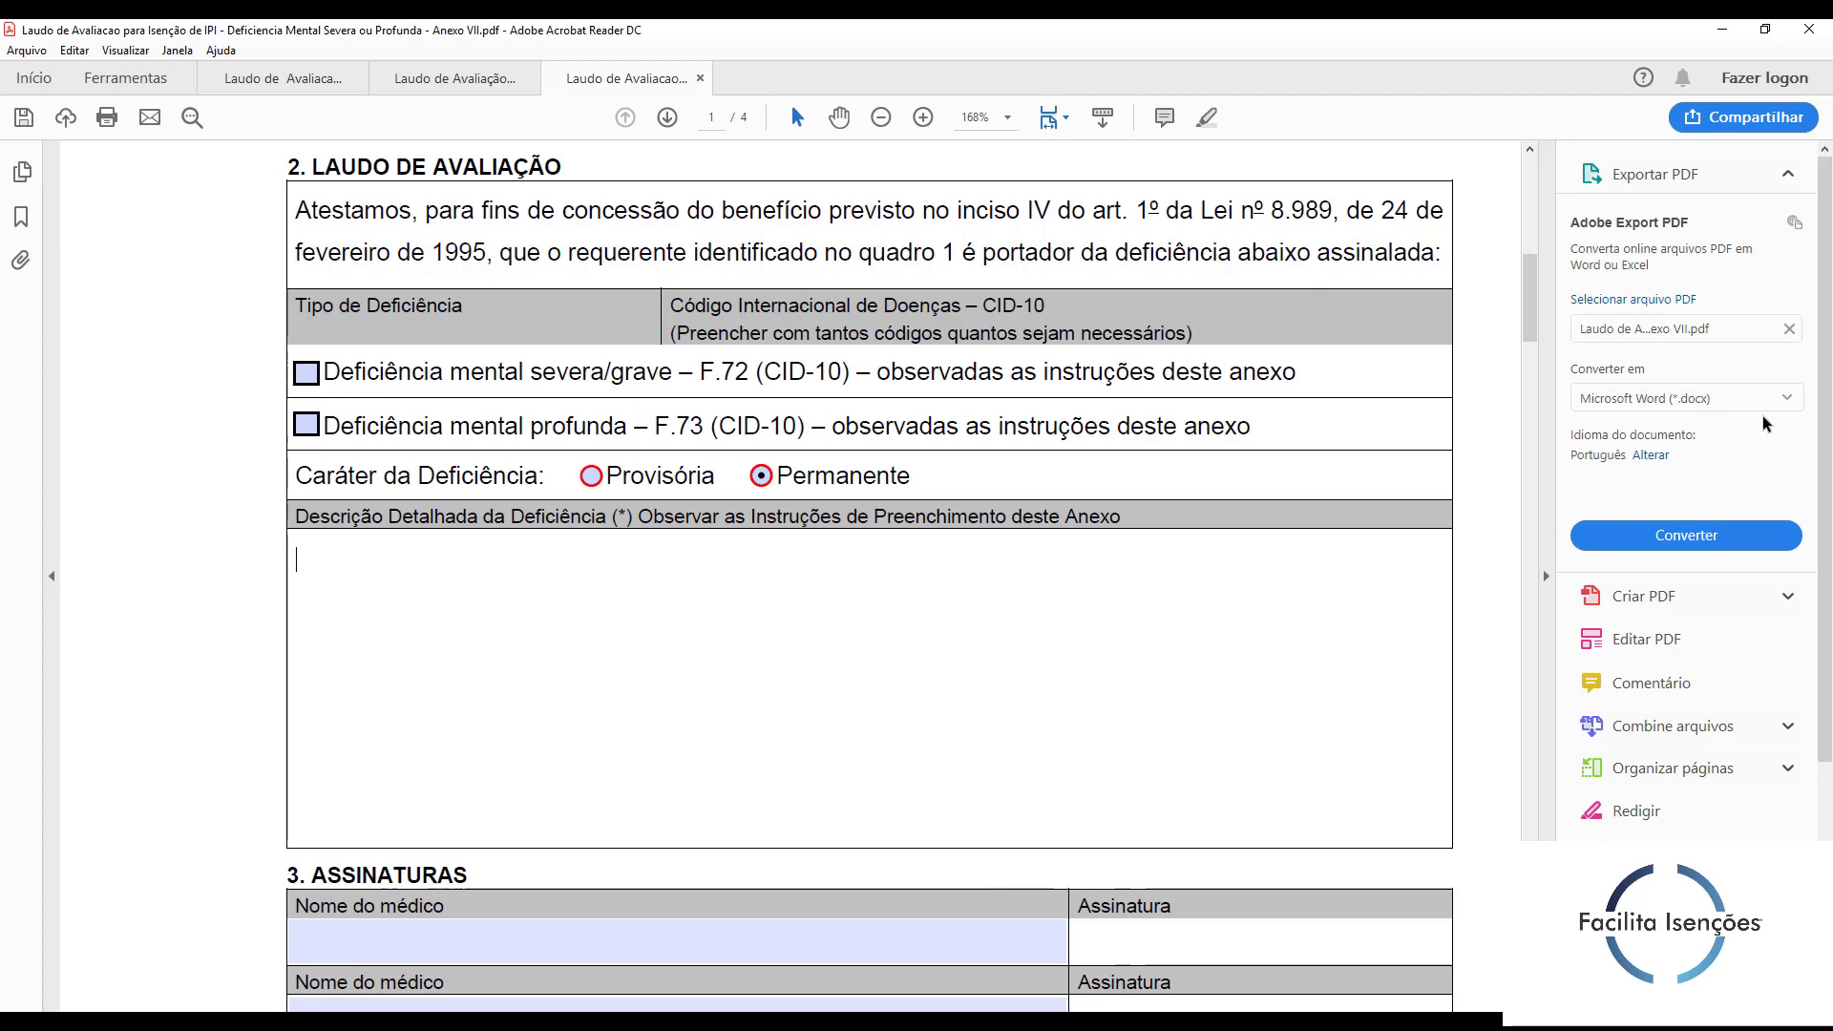
{"action": "scroll", "coordinate": [1382, 439], "scroll_direction": "down", "scroll_amount": 5}
{"action": "left_click", "coordinate": [679, 718]}
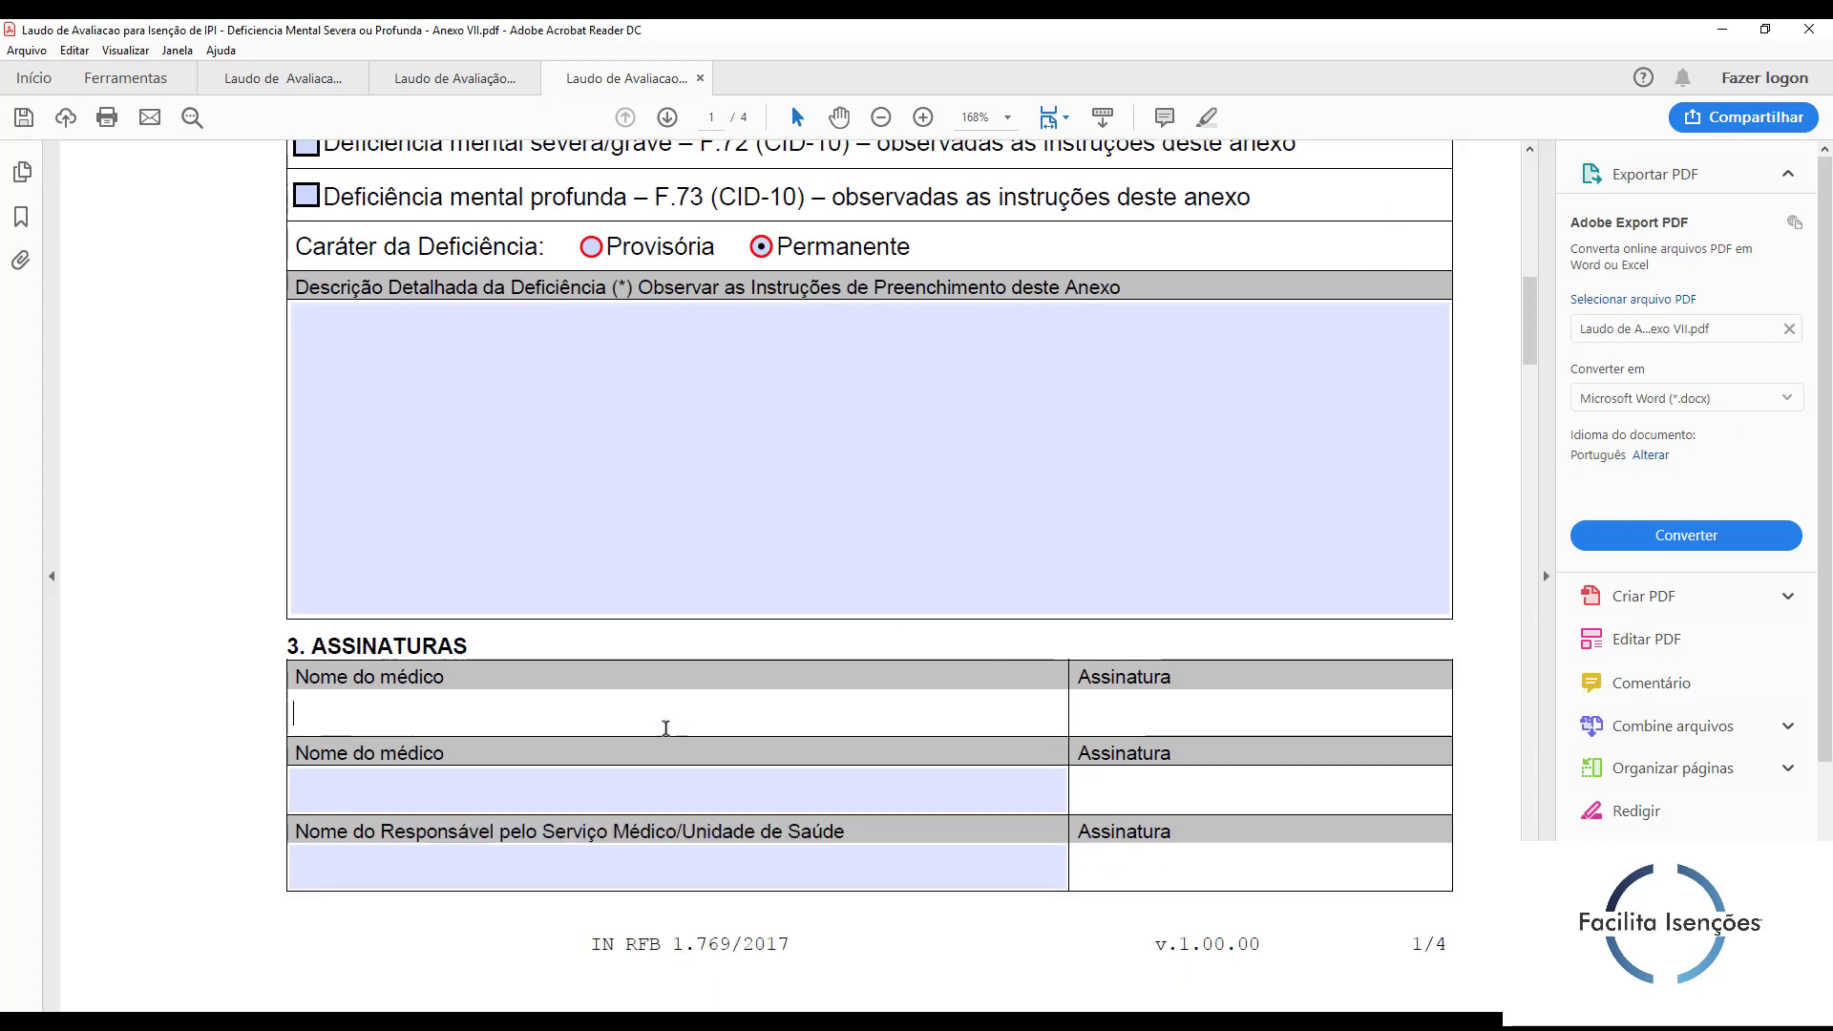
{"action": "left_click", "coordinate": [616, 800]}
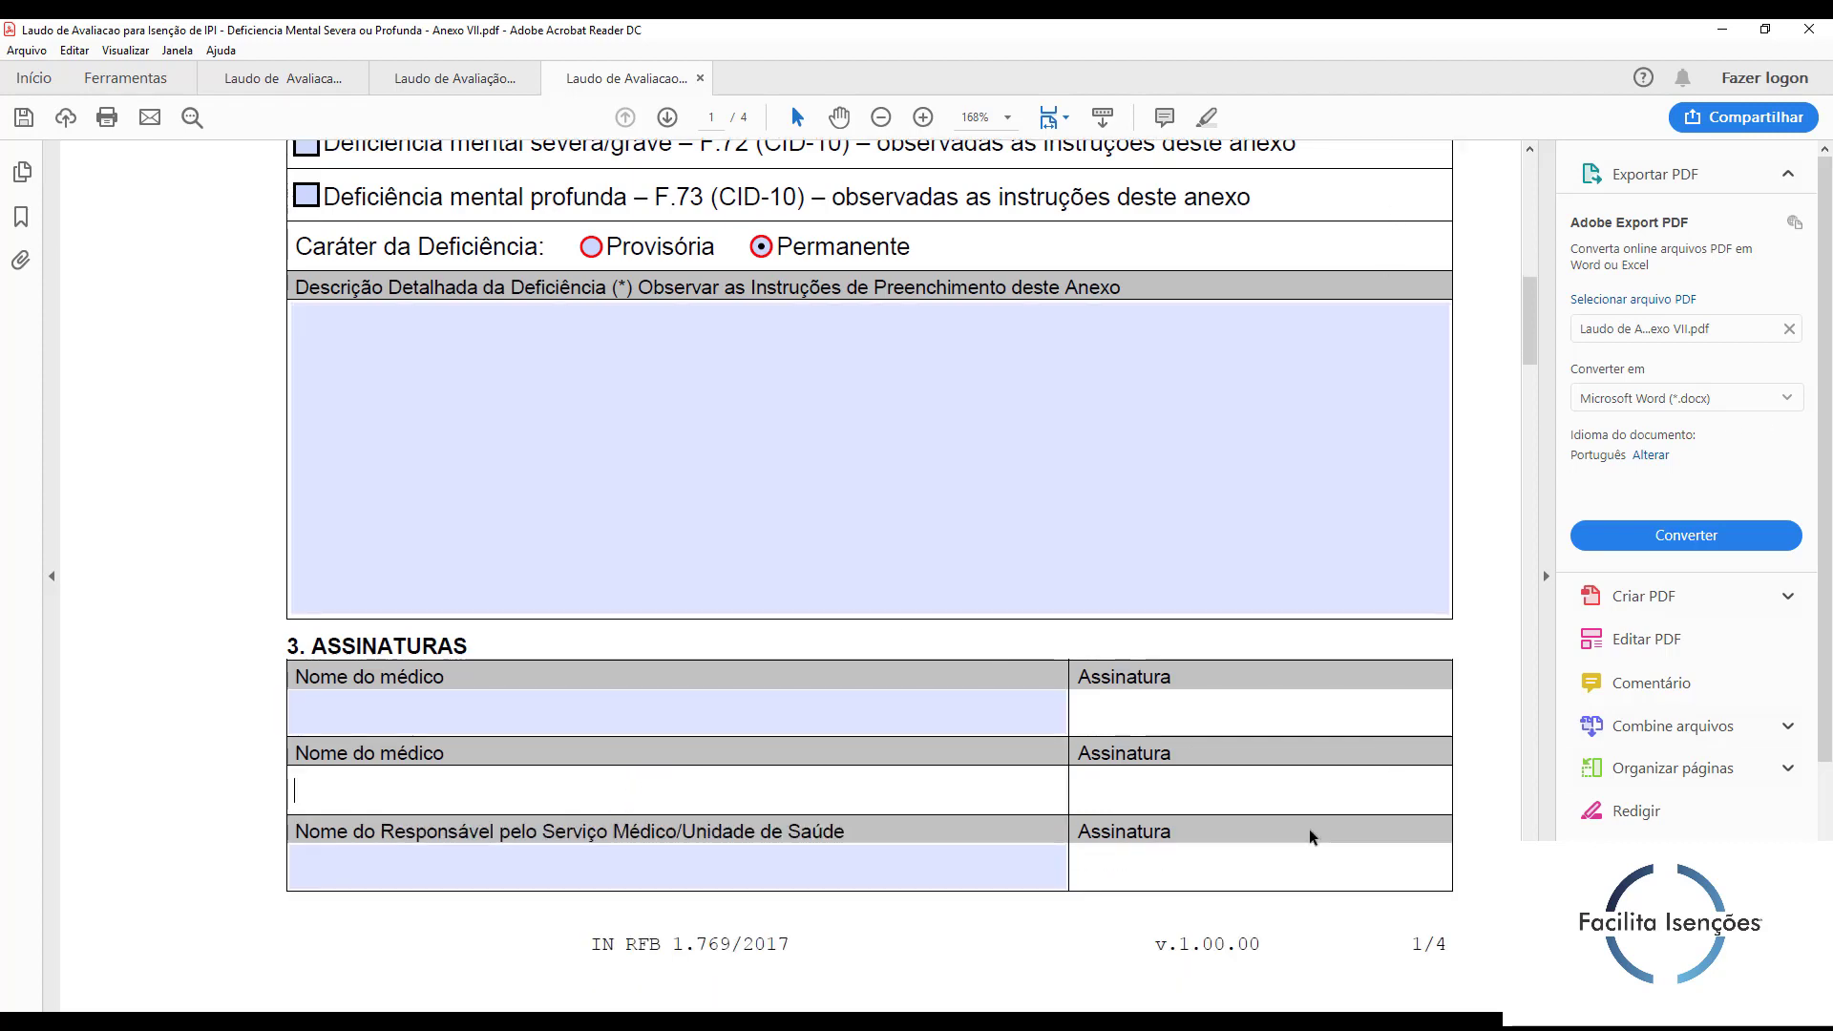
Step: Review the applicant's Nome and CPF fields in section 4.1 Identificação do Requerente on page 2
{"action": "scroll", "coordinate": [1486, 631], "scroll_direction": "down", "scroll_amount": 1}
{"action": "scroll", "coordinate": [1487, 607], "scroll_direction": "down", "scroll_amount": 15}
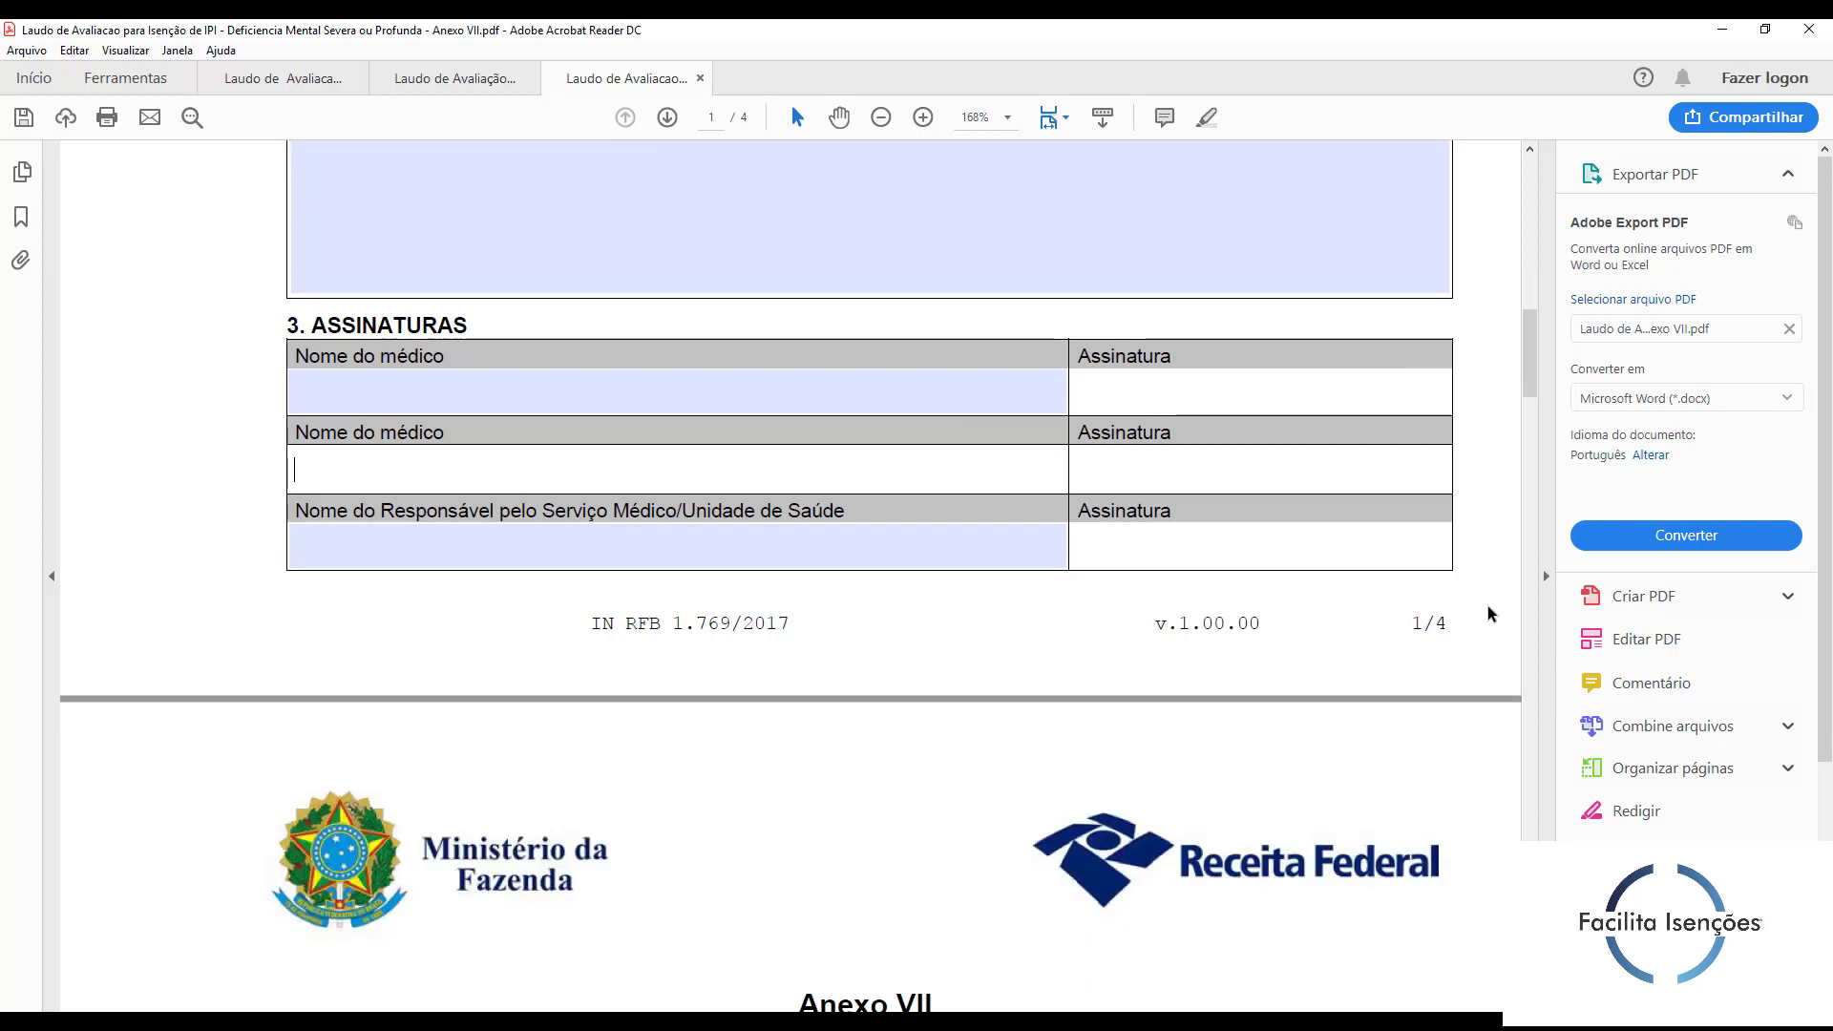
{"action": "scroll", "coordinate": [1487, 605], "scroll_direction": "down", "scroll_amount": 9}
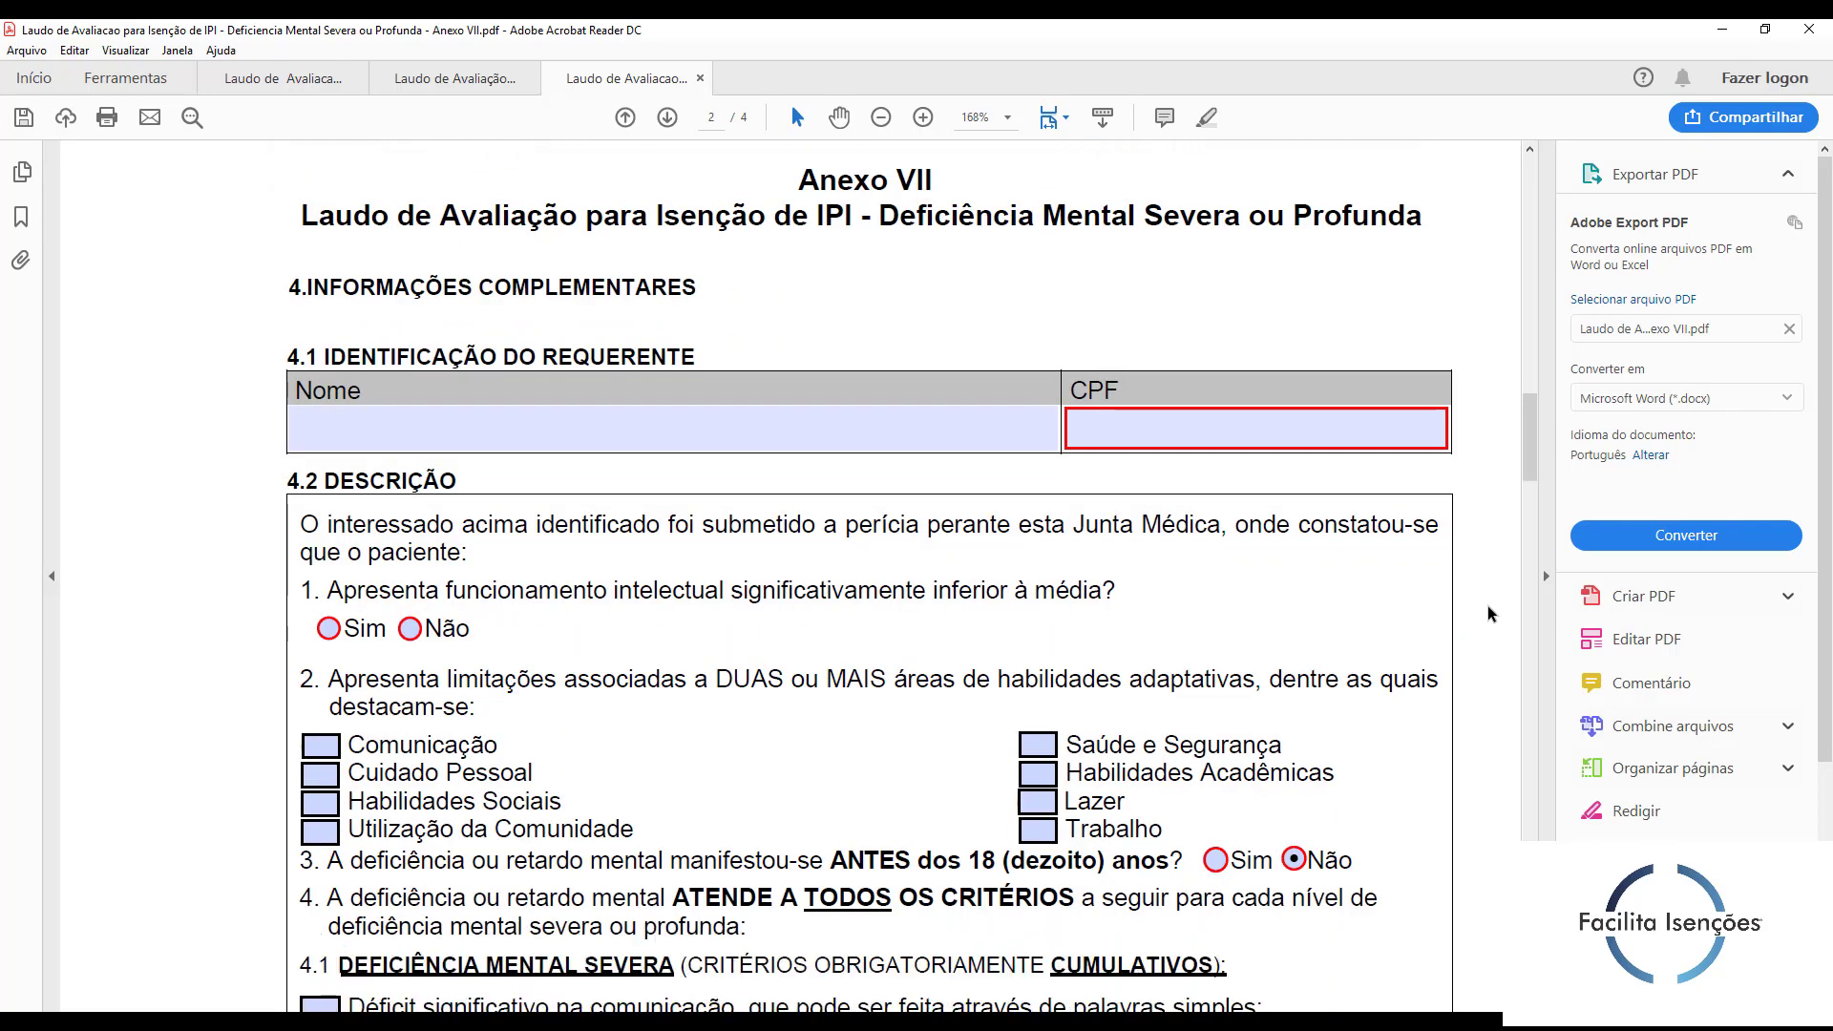
{"action": "left_click", "coordinate": [806, 429]}
{"action": "left_click", "coordinate": [1218, 434]}
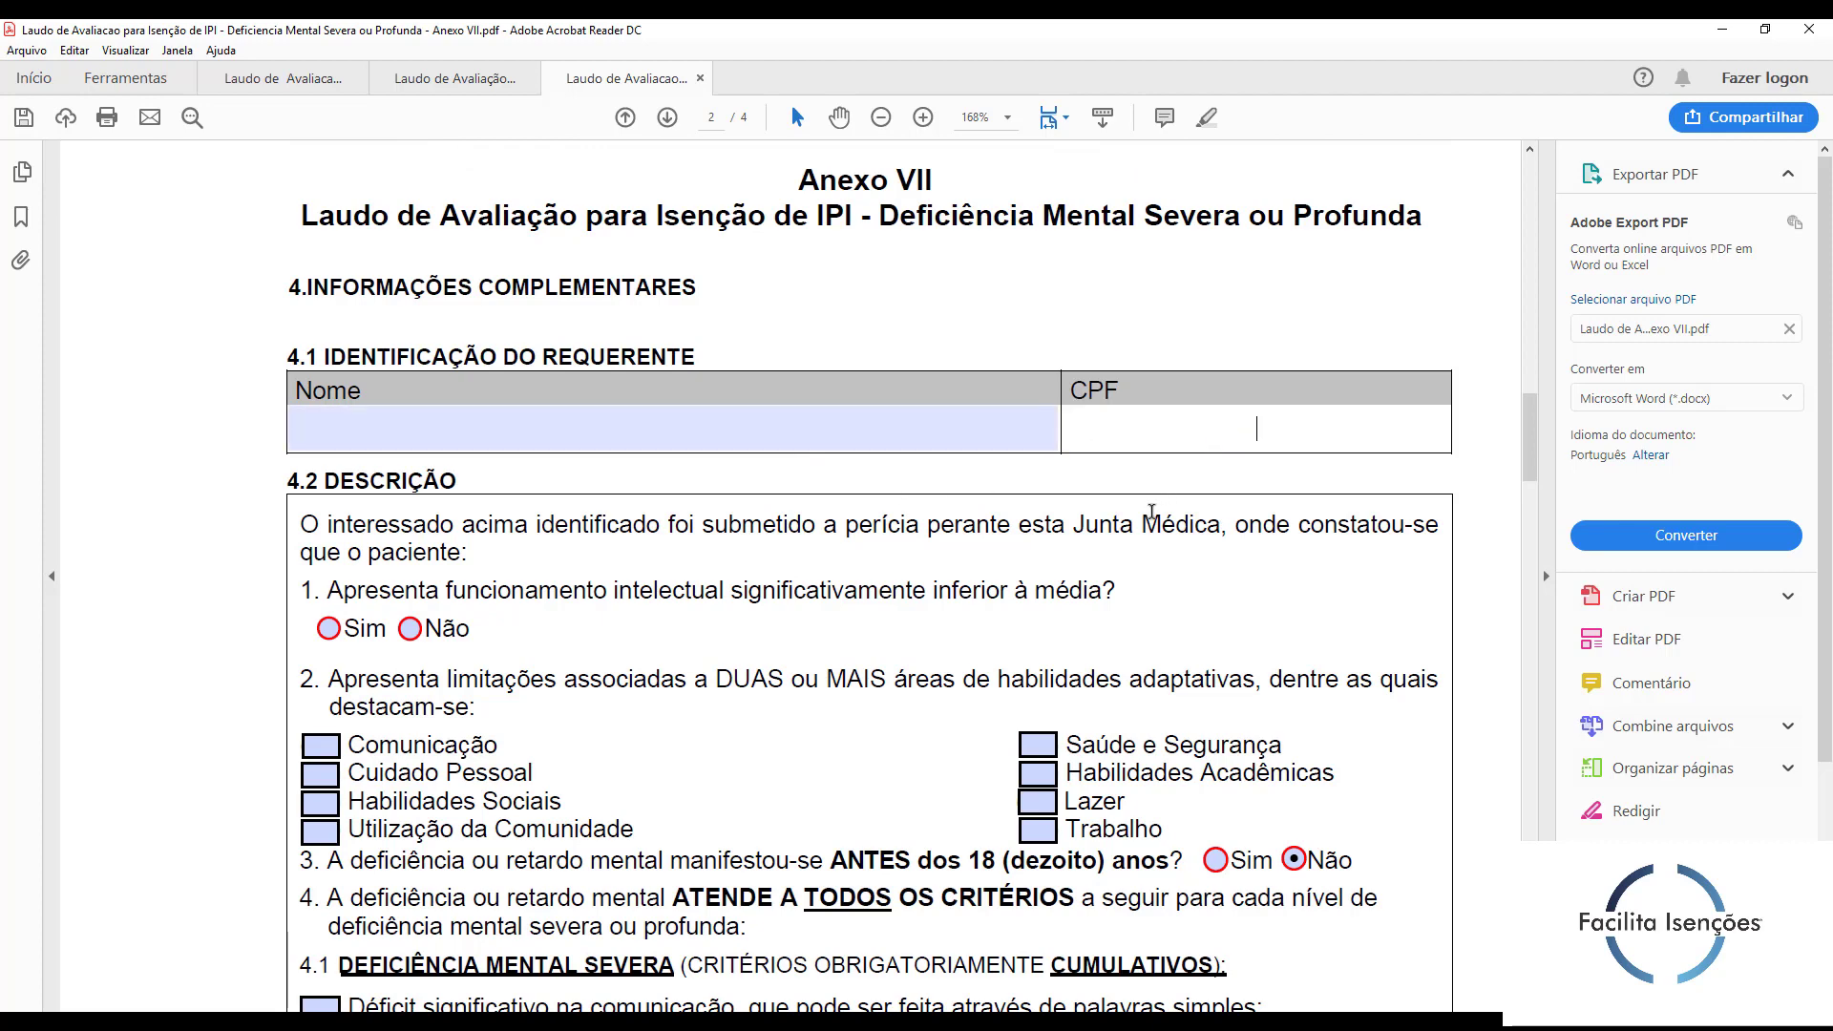
Step: Answer Sim to question 3 in section 4.2 Descrição, on whether the deficiency appeared before age 18
{"action": "scroll", "coordinate": [1151, 513], "scroll_direction": "down", "scroll_amount": 4}
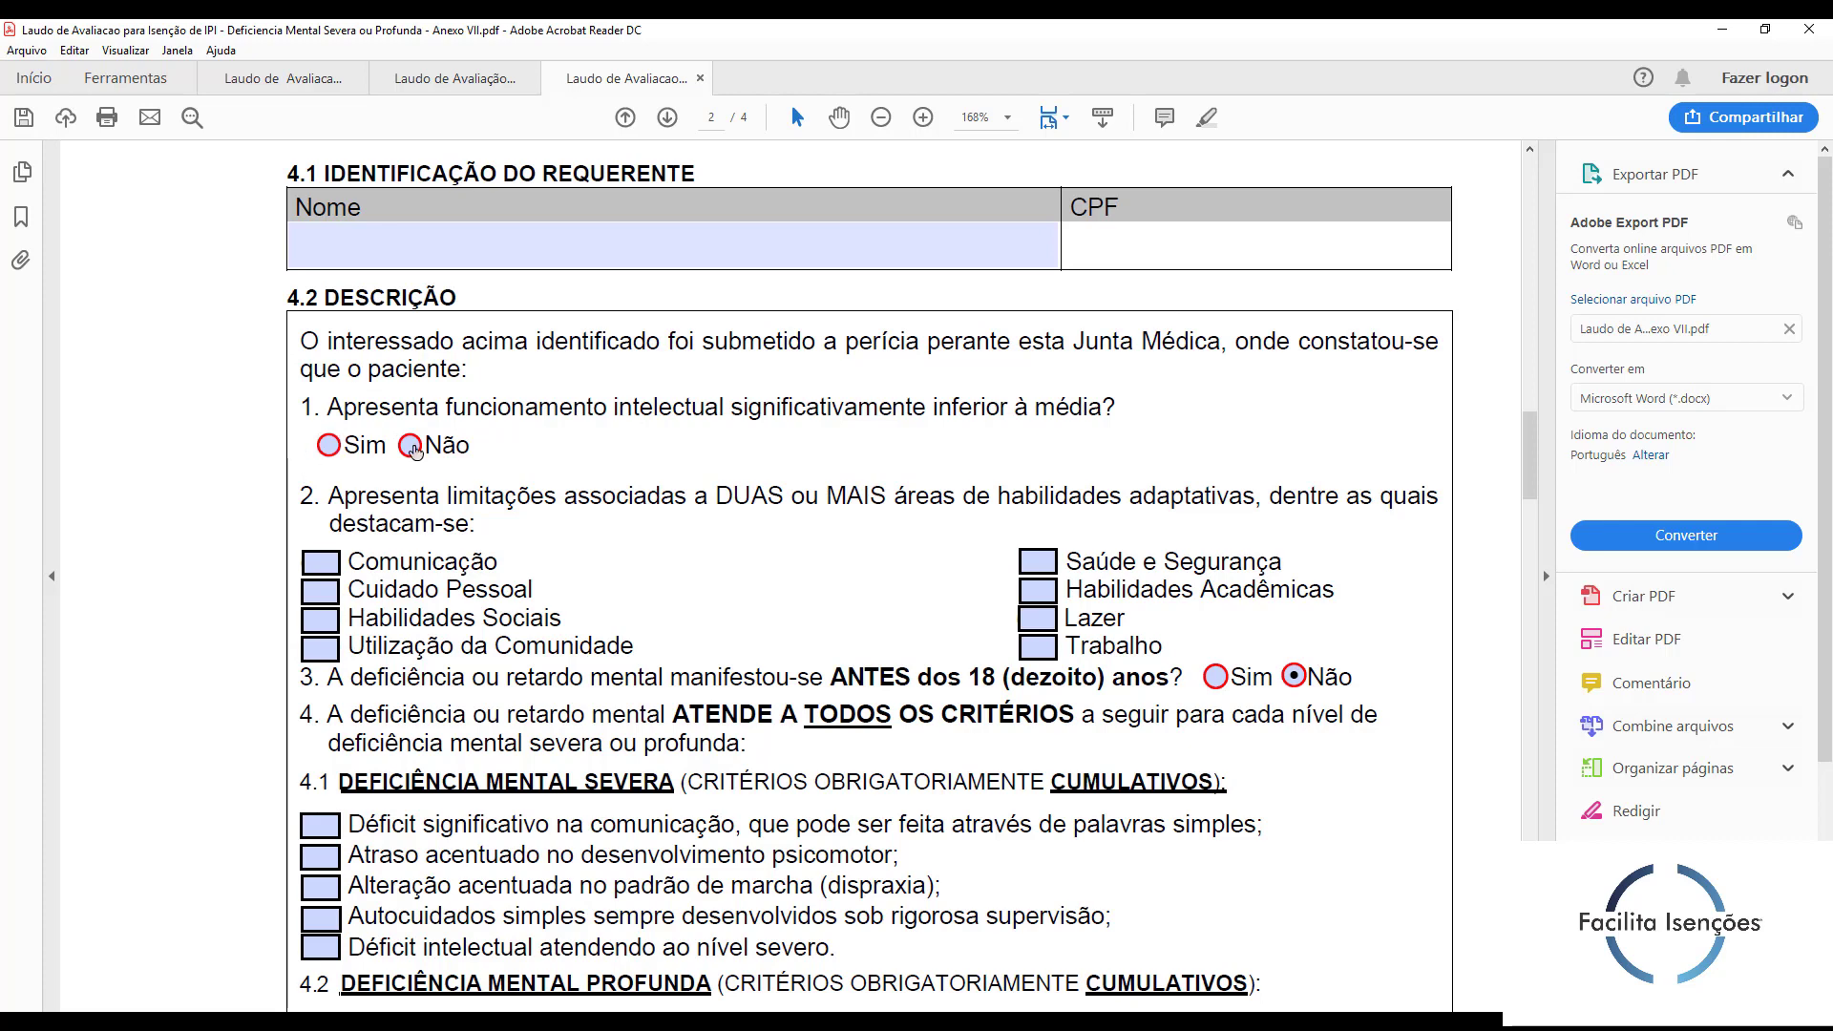
{"action": "scroll", "coordinate": [468, 429], "scroll_direction": "down", "scroll_amount": 1}
{"action": "scroll", "coordinate": [470, 429], "scroll_direction": "down", "scroll_amount": 1}
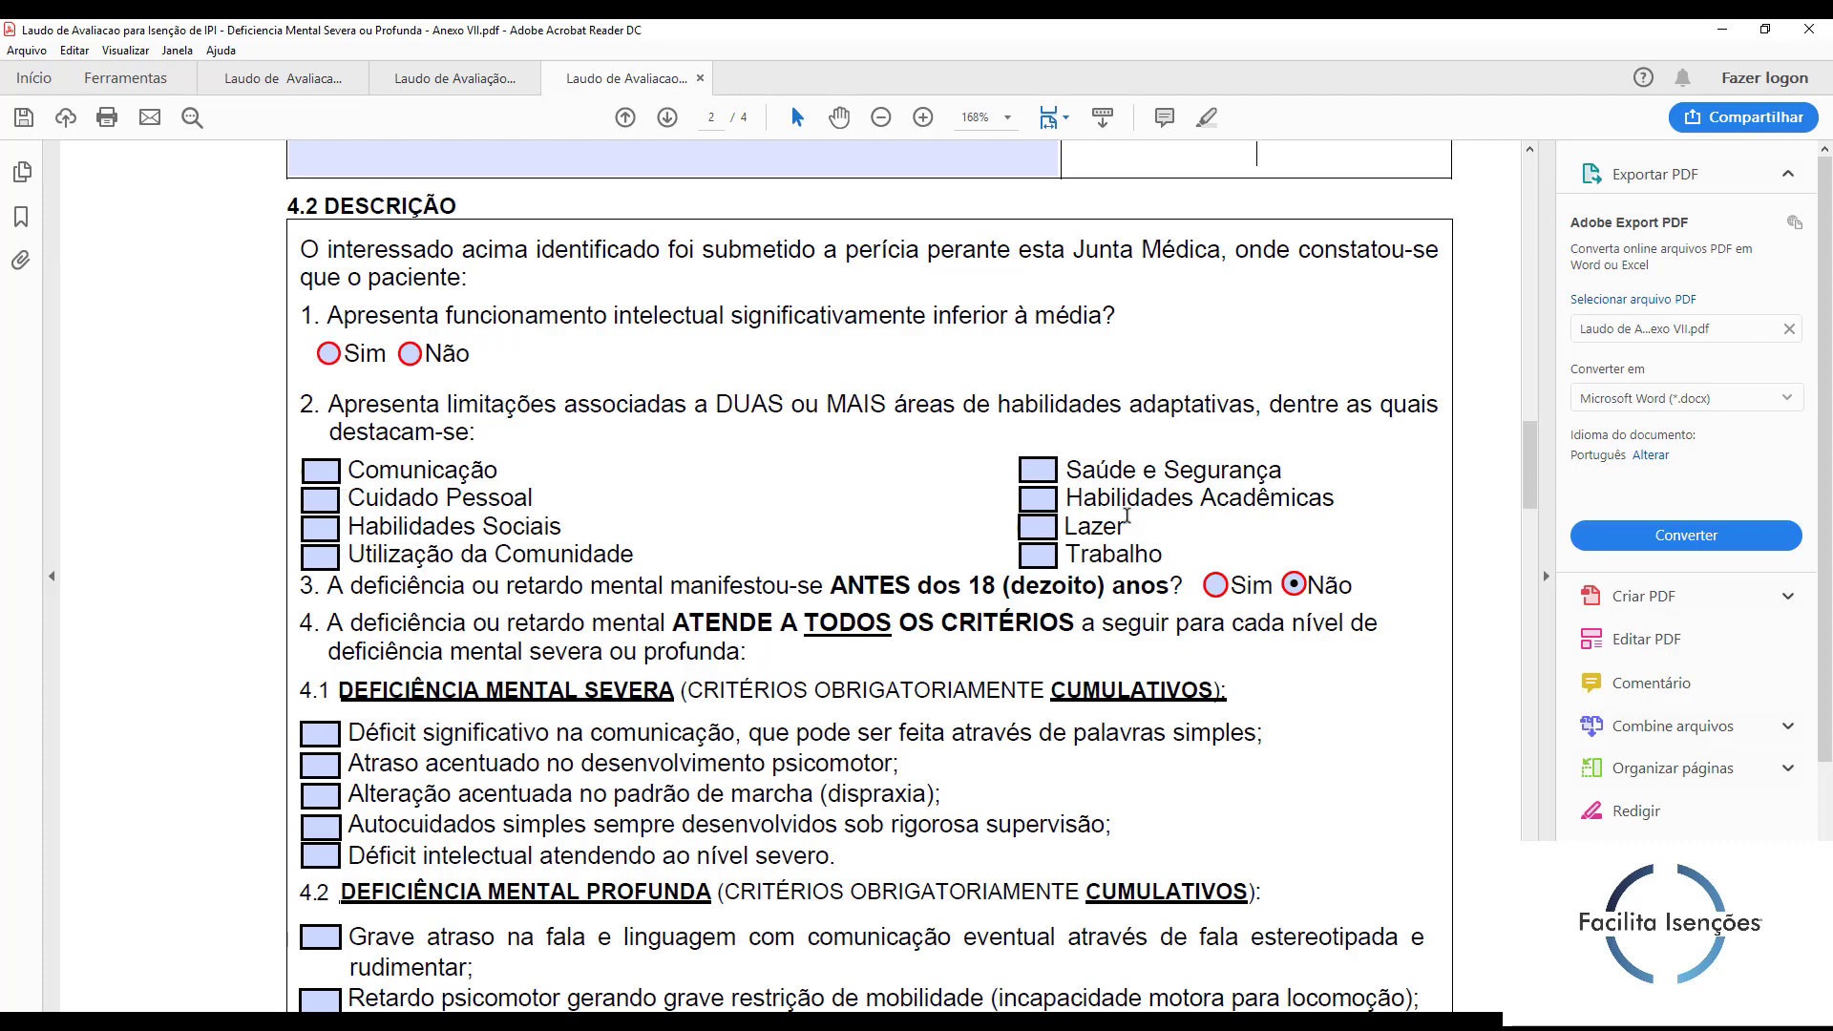
{"action": "scroll", "coordinate": [1324, 572], "scroll_direction": "down", "scroll_amount": 2}
{"action": "left_click", "coordinate": [1221, 501]}
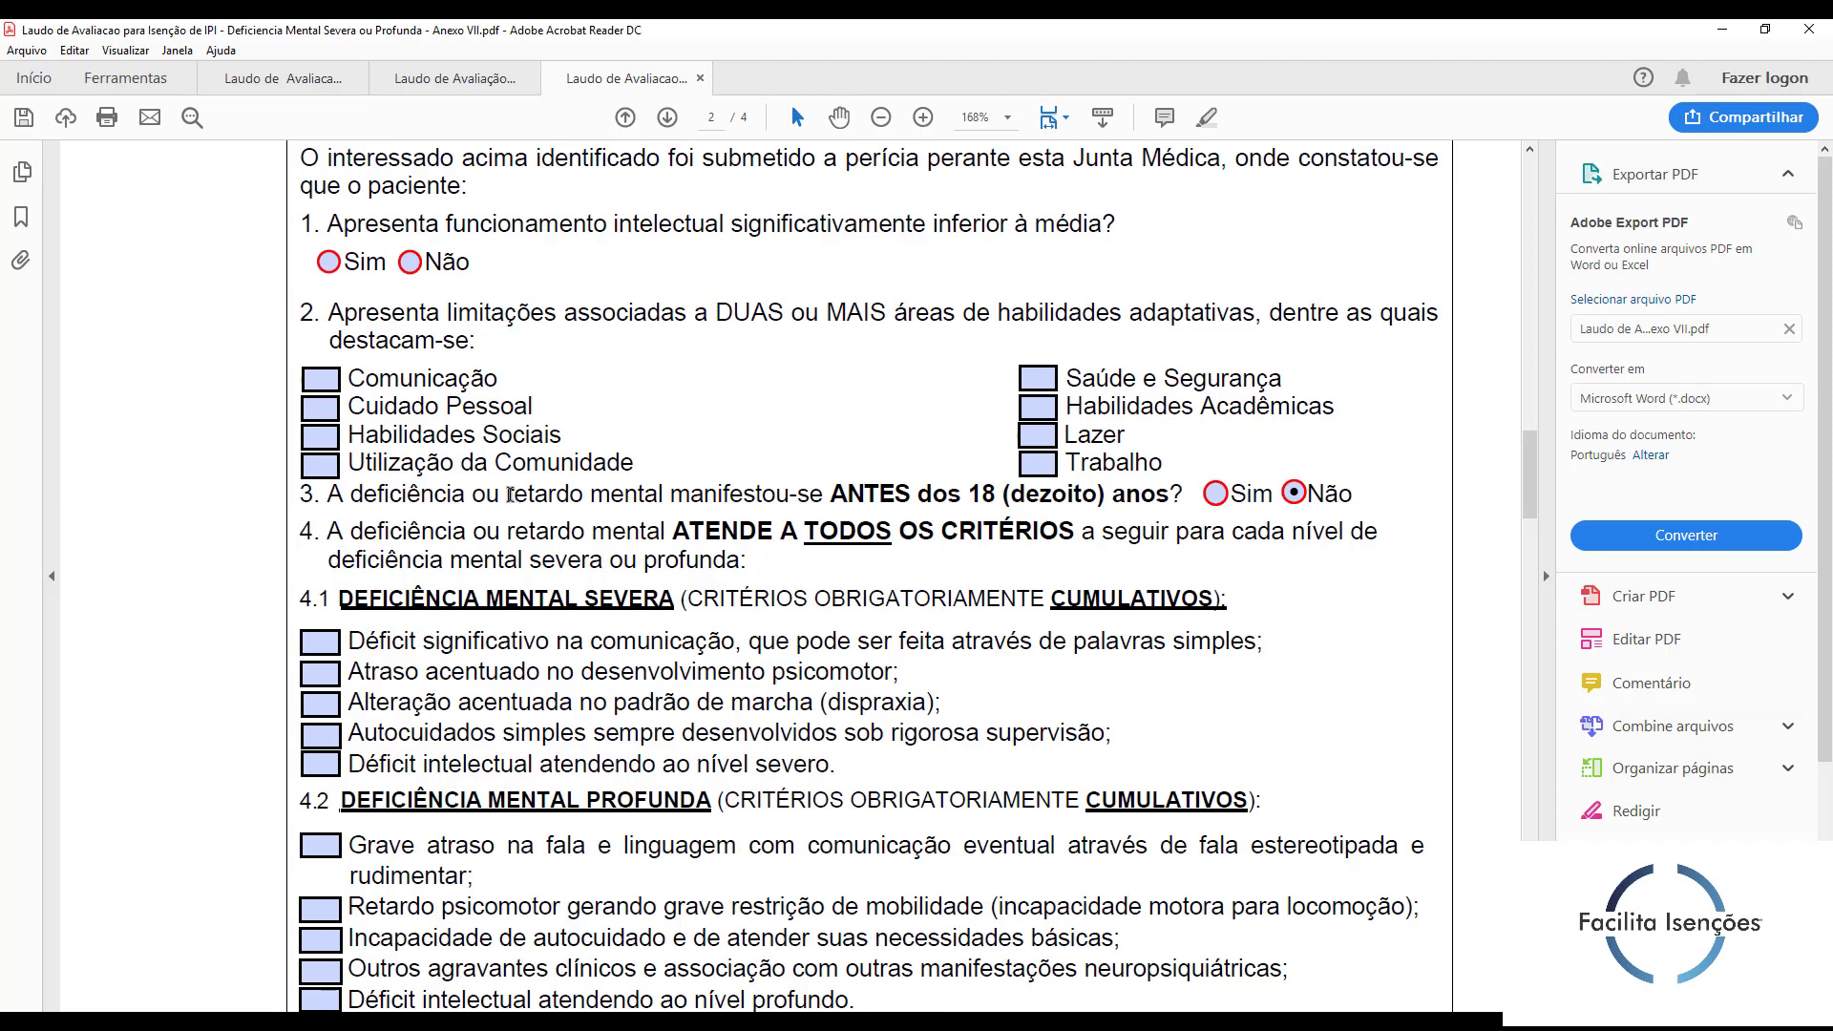
{"action": "left_click", "coordinate": [593, 492]}
{"action": "left_click", "coordinate": [1222, 496]}
{"action": "scroll", "coordinate": [1362, 492], "scroll_direction": "down", "scroll_amount": 1}
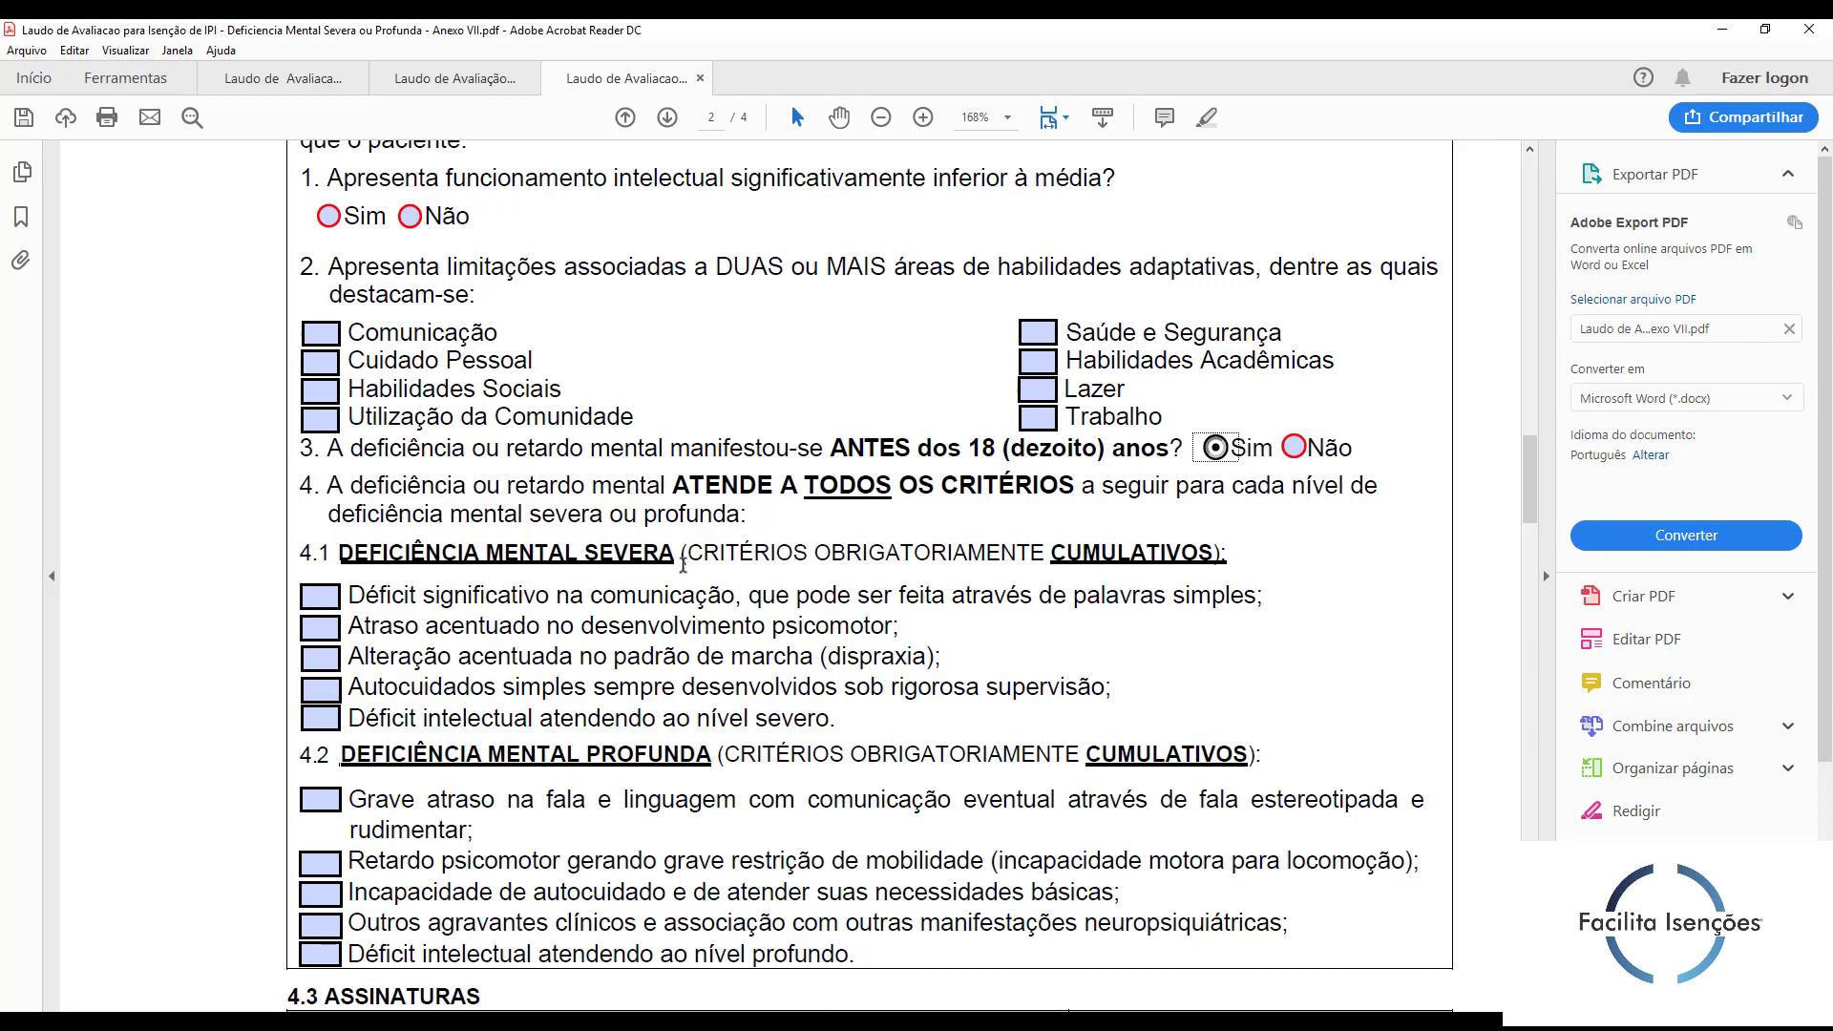
Step: Review the severe and profound deficiency criteria and the Nome do médico fields in section 4.3 Assinaturas
{"action": "scroll", "coordinate": [677, 554], "scroll_direction": "down", "scroll_amount": 2}
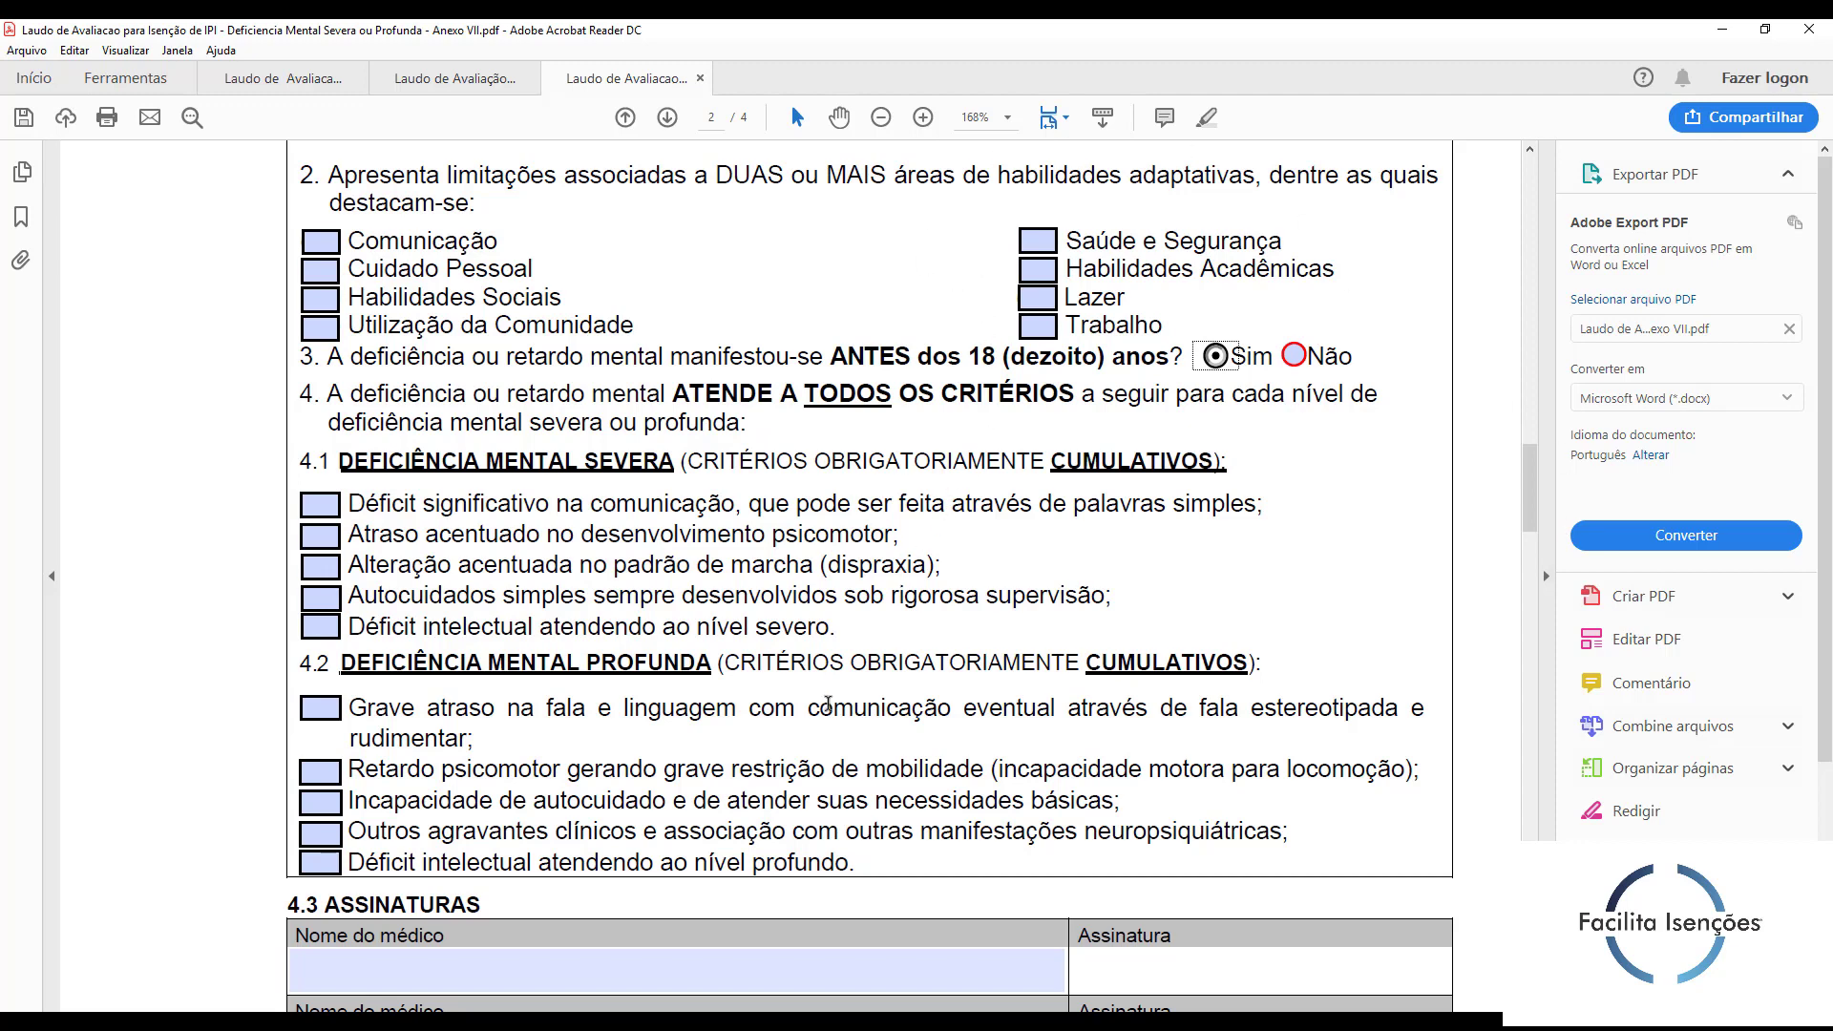
{"action": "scroll", "coordinate": [1343, 599], "scroll_direction": "down", "scroll_amount": 5}
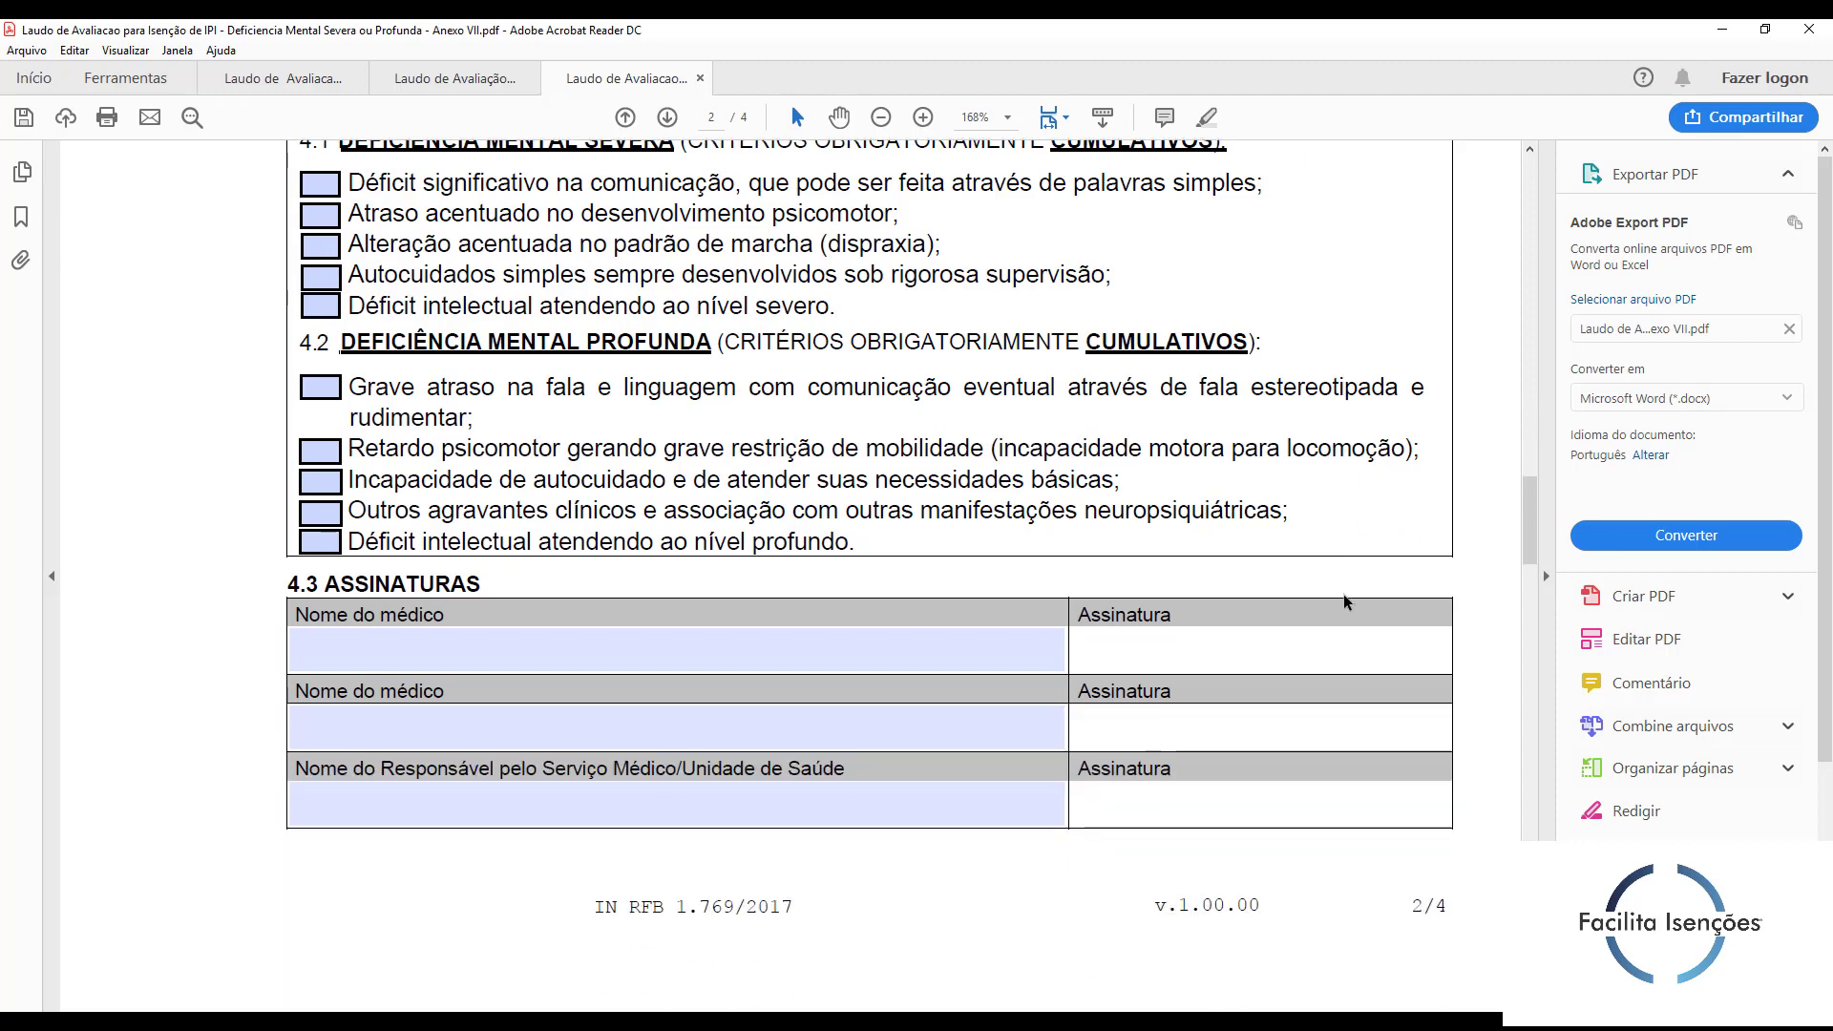
{"action": "left_click", "coordinate": [721, 638]}
Step: Review the patient's name and CPF fields in section 4.4 Declaração de Responsabilidade on page 3
{"action": "scroll", "coordinate": [1475, 456], "scroll_direction": "down", "scroll_amount": 10}
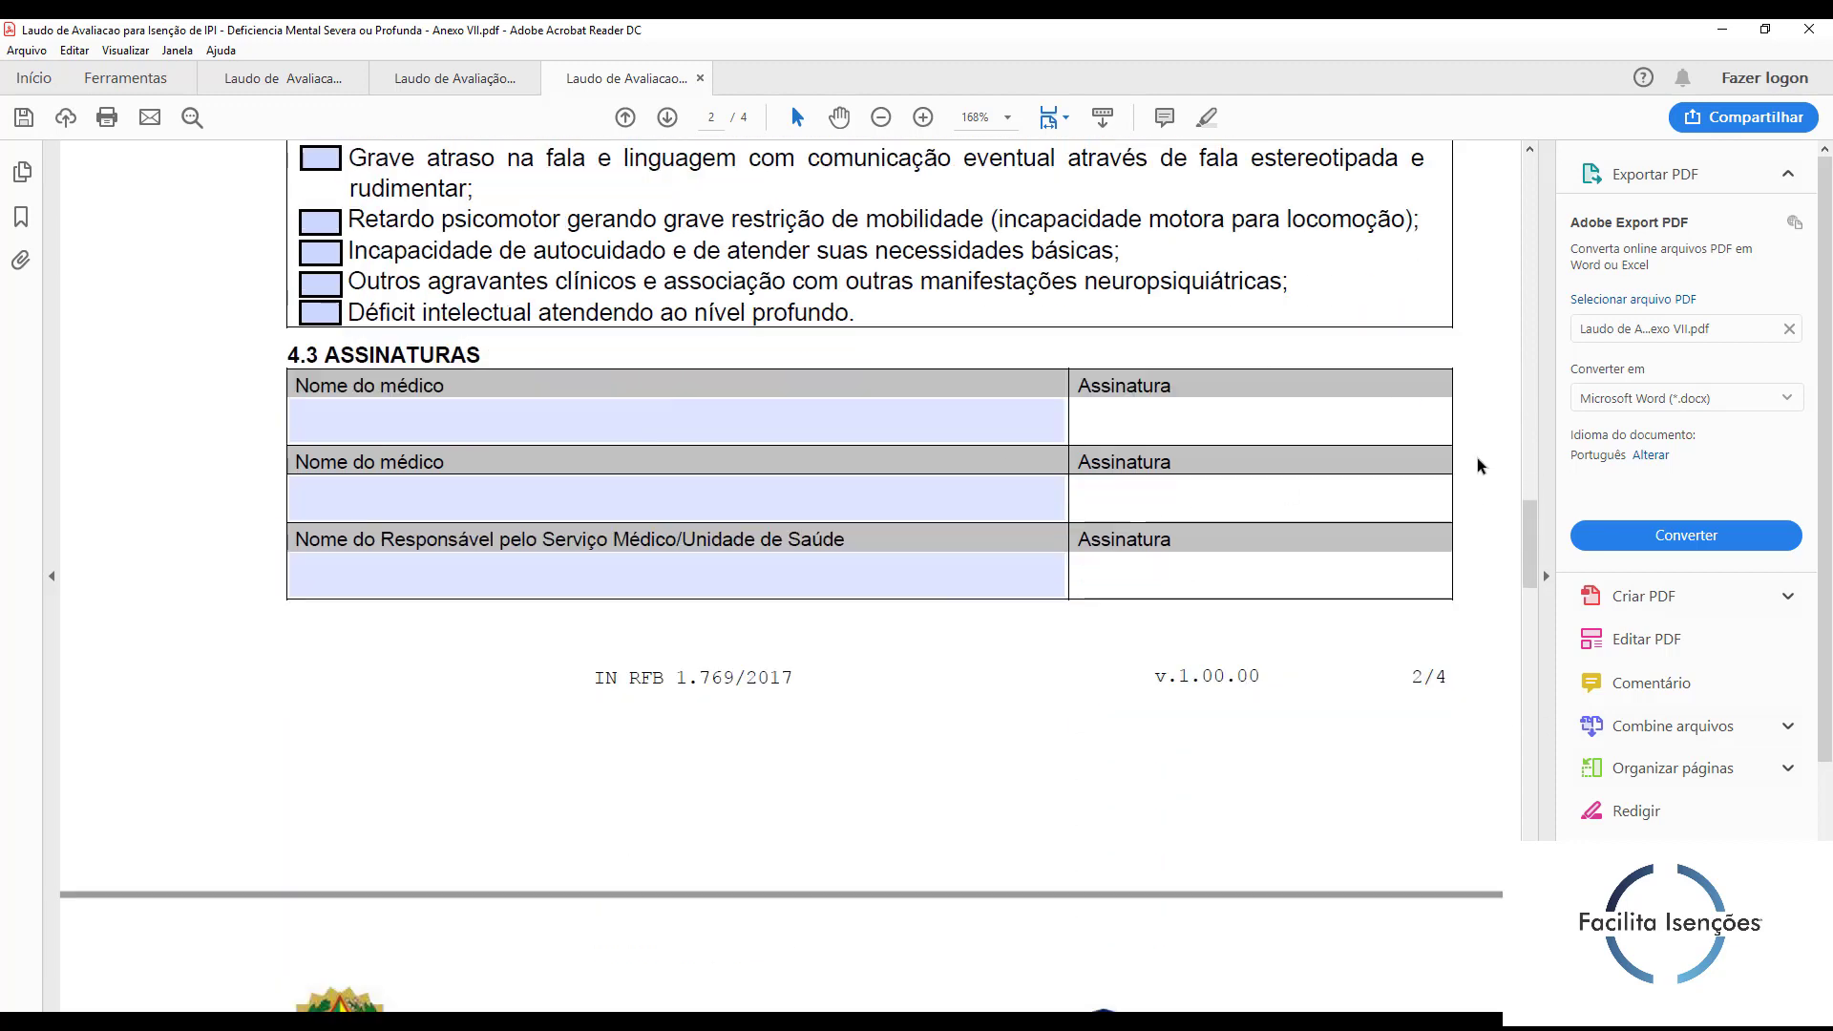
{"action": "scroll", "coordinate": [1476, 456], "scroll_direction": "down", "scroll_amount": 5}
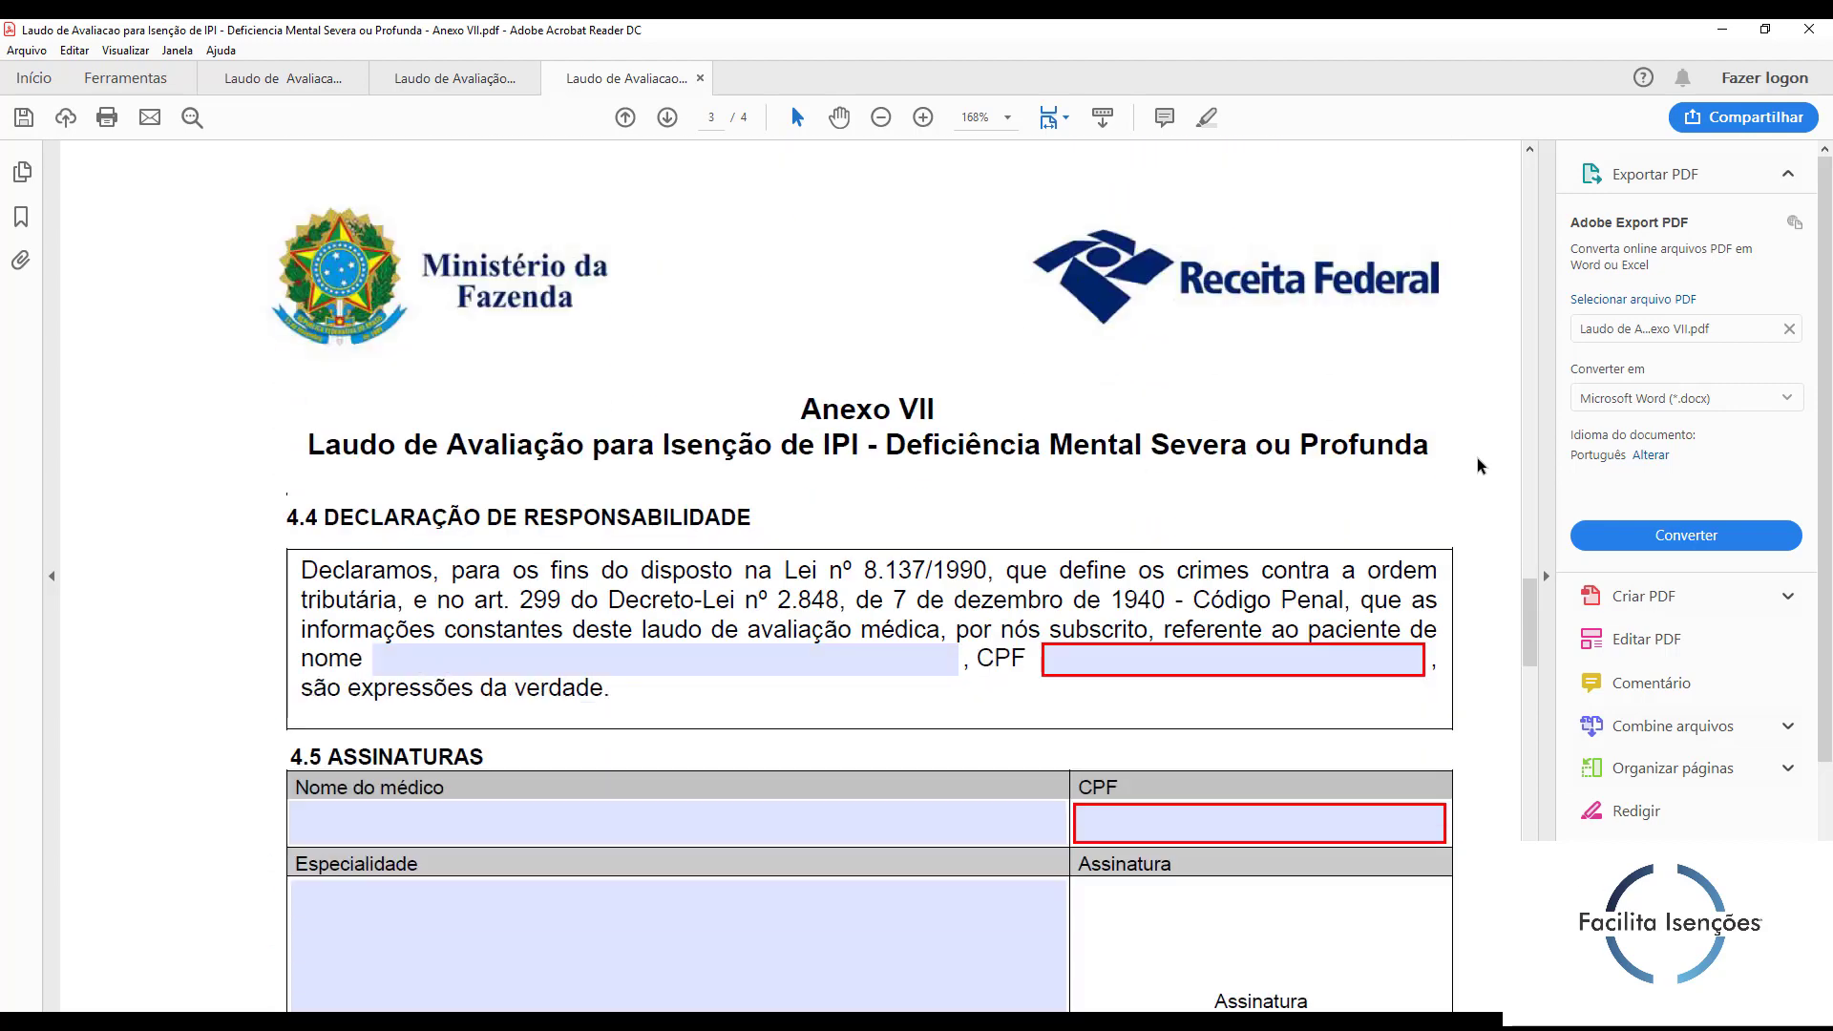
{"action": "scroll", "coordinate": [1475, 456], "scroll_direction": "down", "scroll_amount": 1}
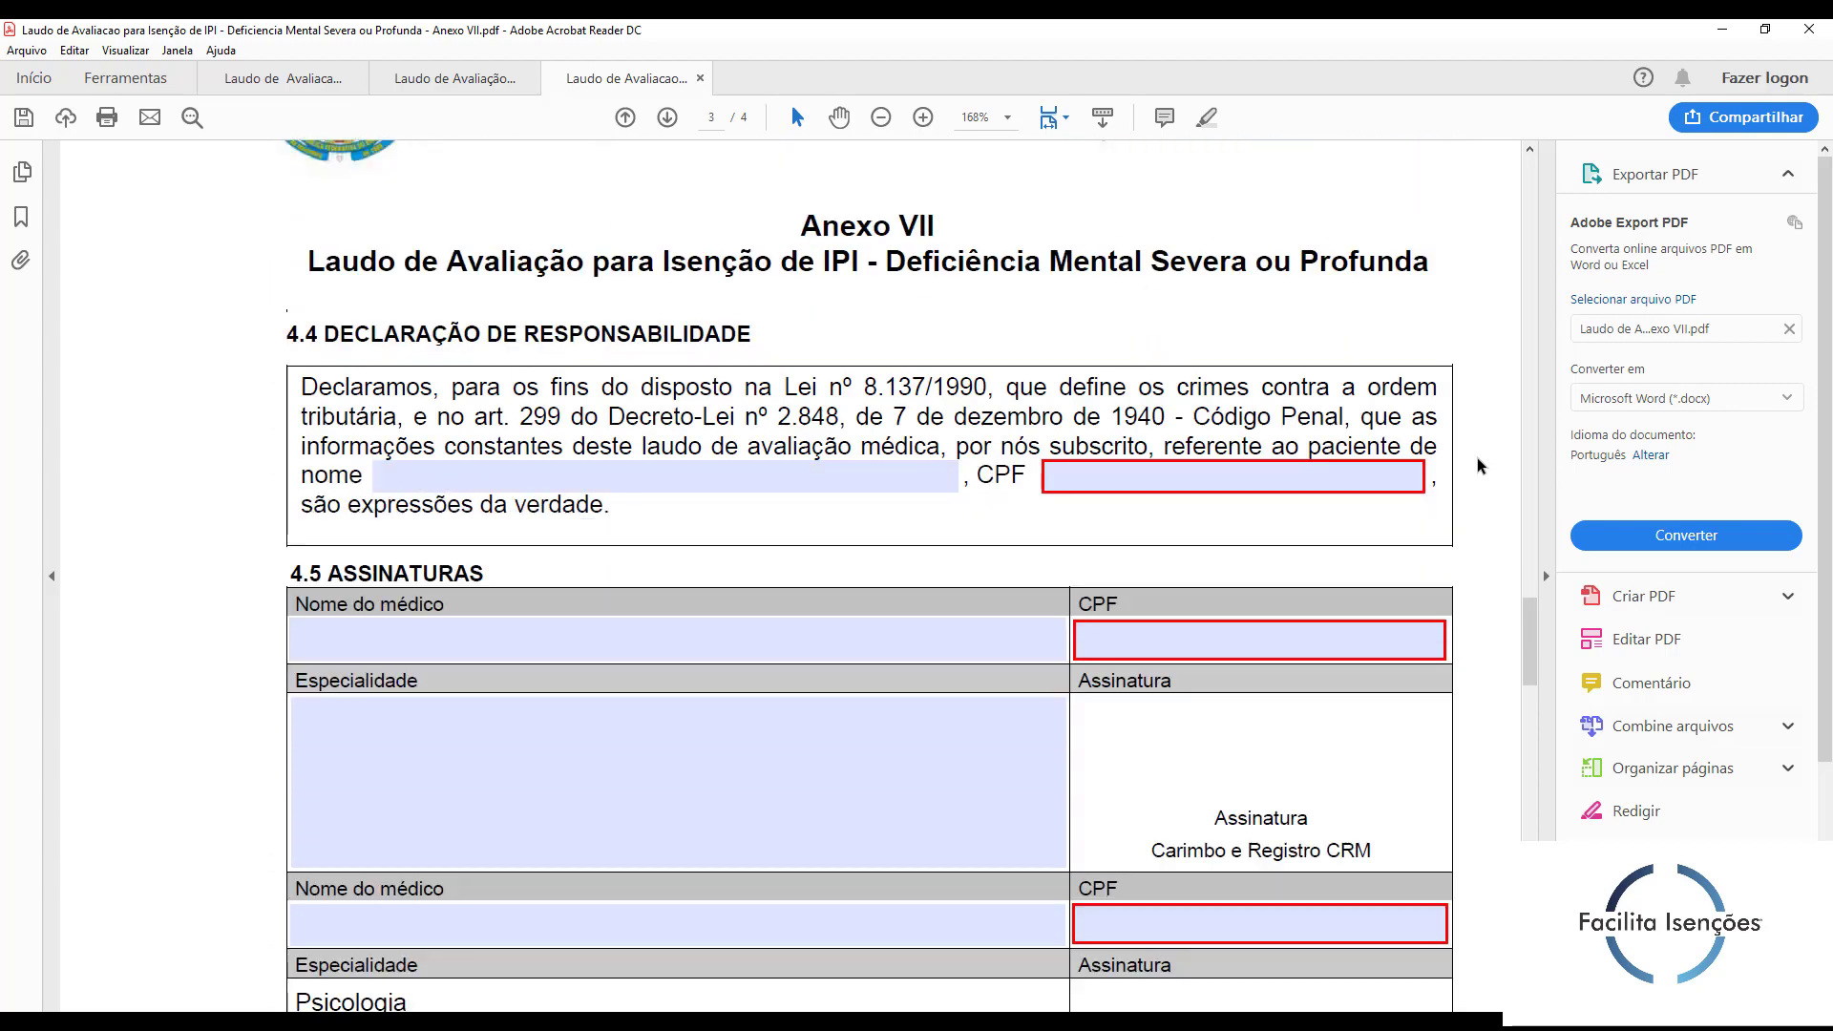
{"action": "left_click", "coordinate": [727, 477]}
{"action": "left_click", "coordinate": [1089, 489]}
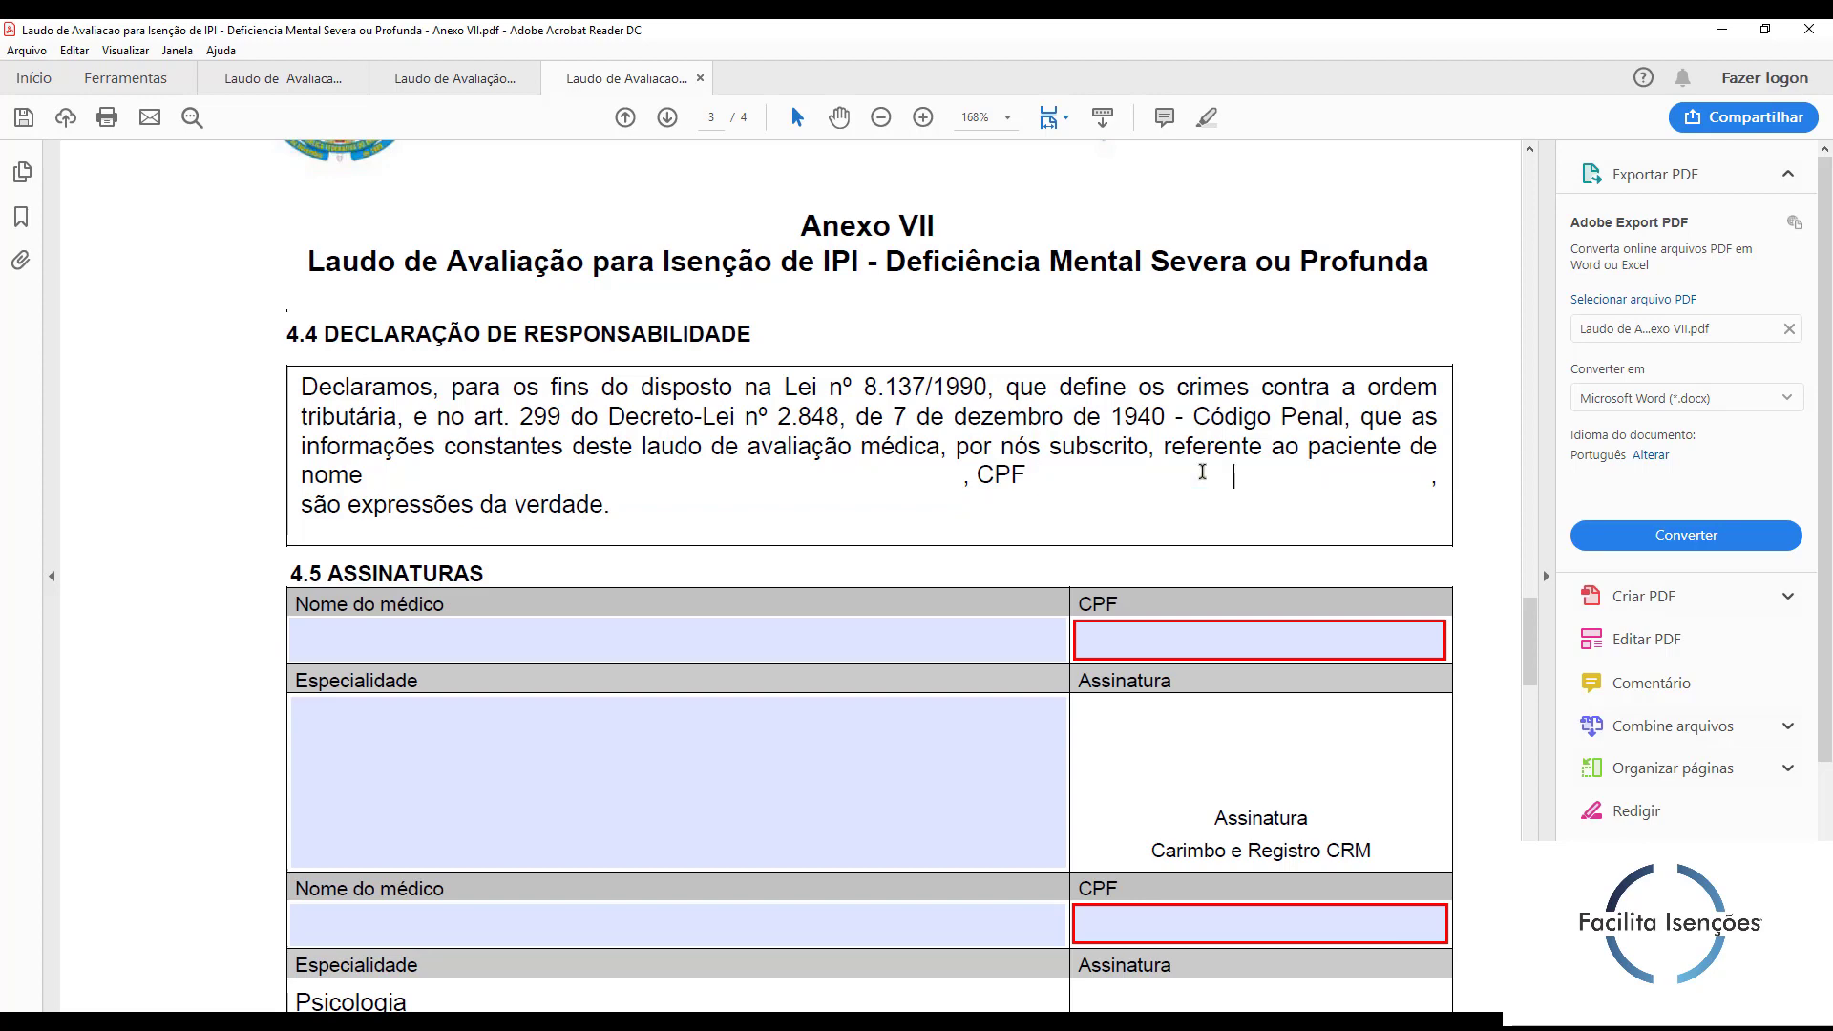
Step: Review the first doctor's Nome, CPF and Especialidade fields in section 4.5 Assinaturas
{"action": "scroll", "coordinate": [1313, 482], "scroll_direction": "down", "scroll_amount": 2}
{"action": "scroll", "coordinate": [1312, 476], "scroll_direction": "down", "scroll_amount": 2}
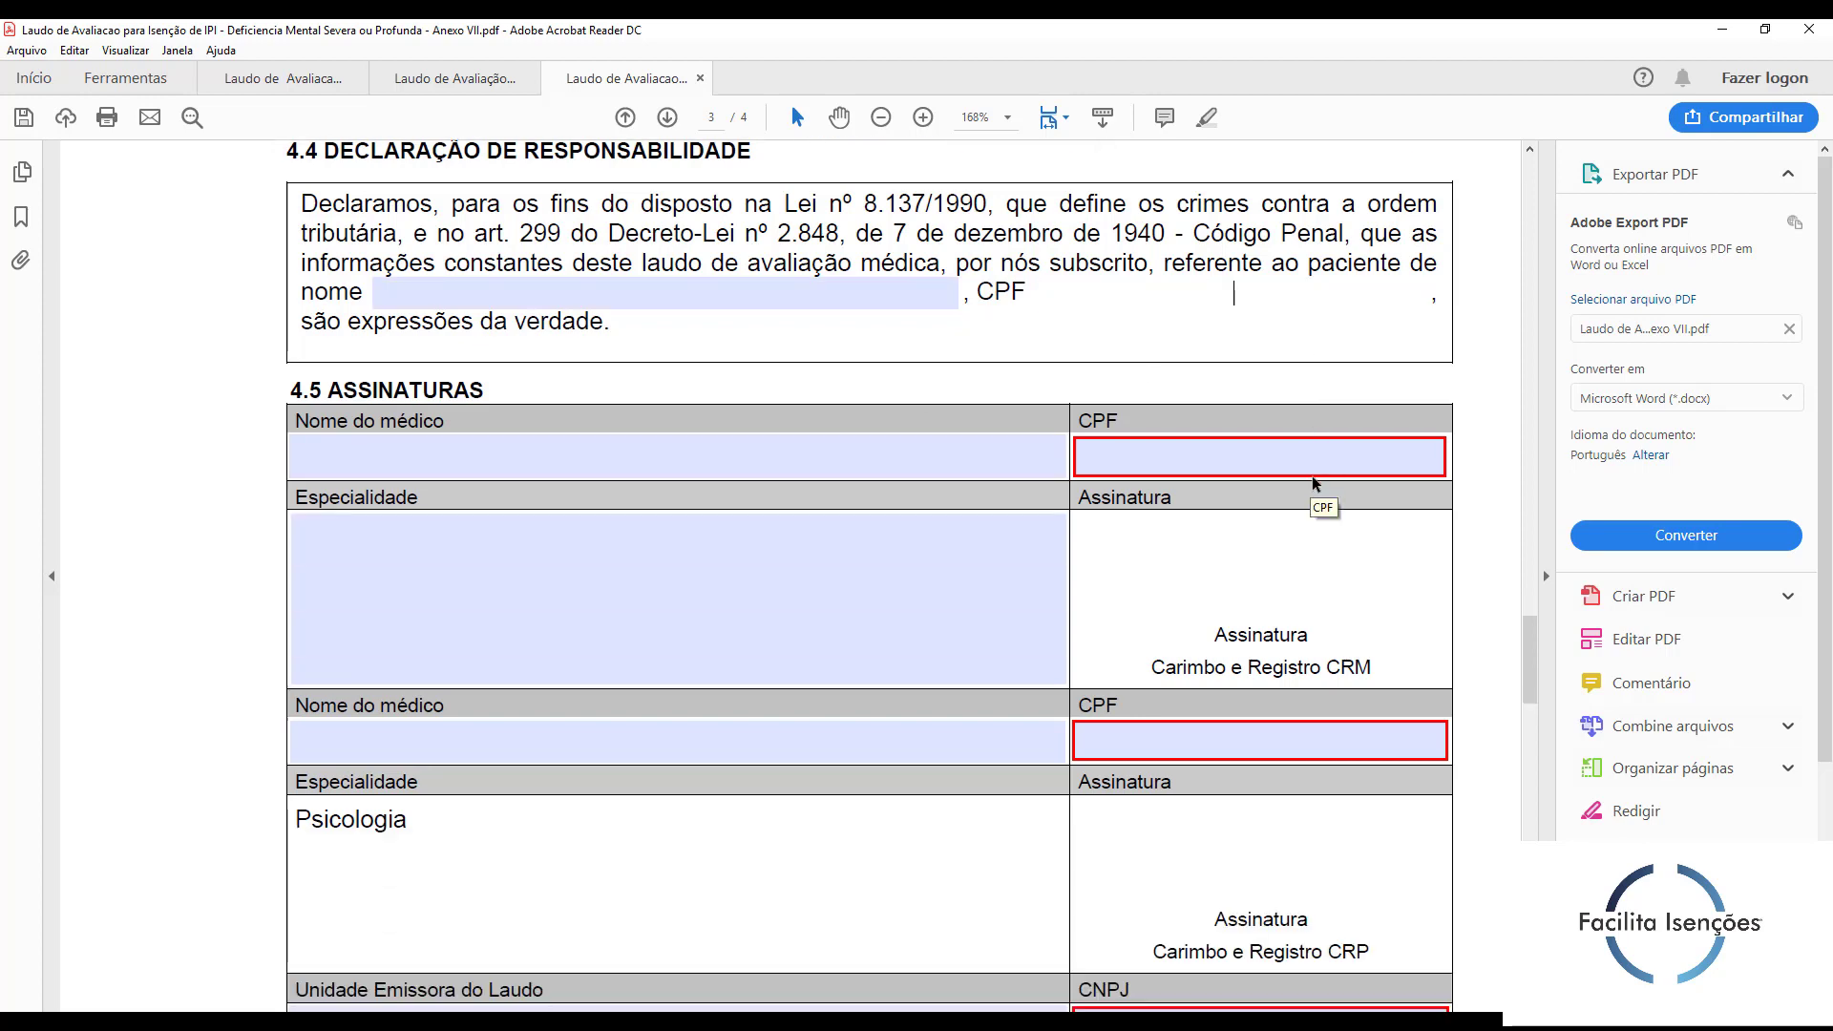
{"action": "left_click", "coordinate": [729, 458]}
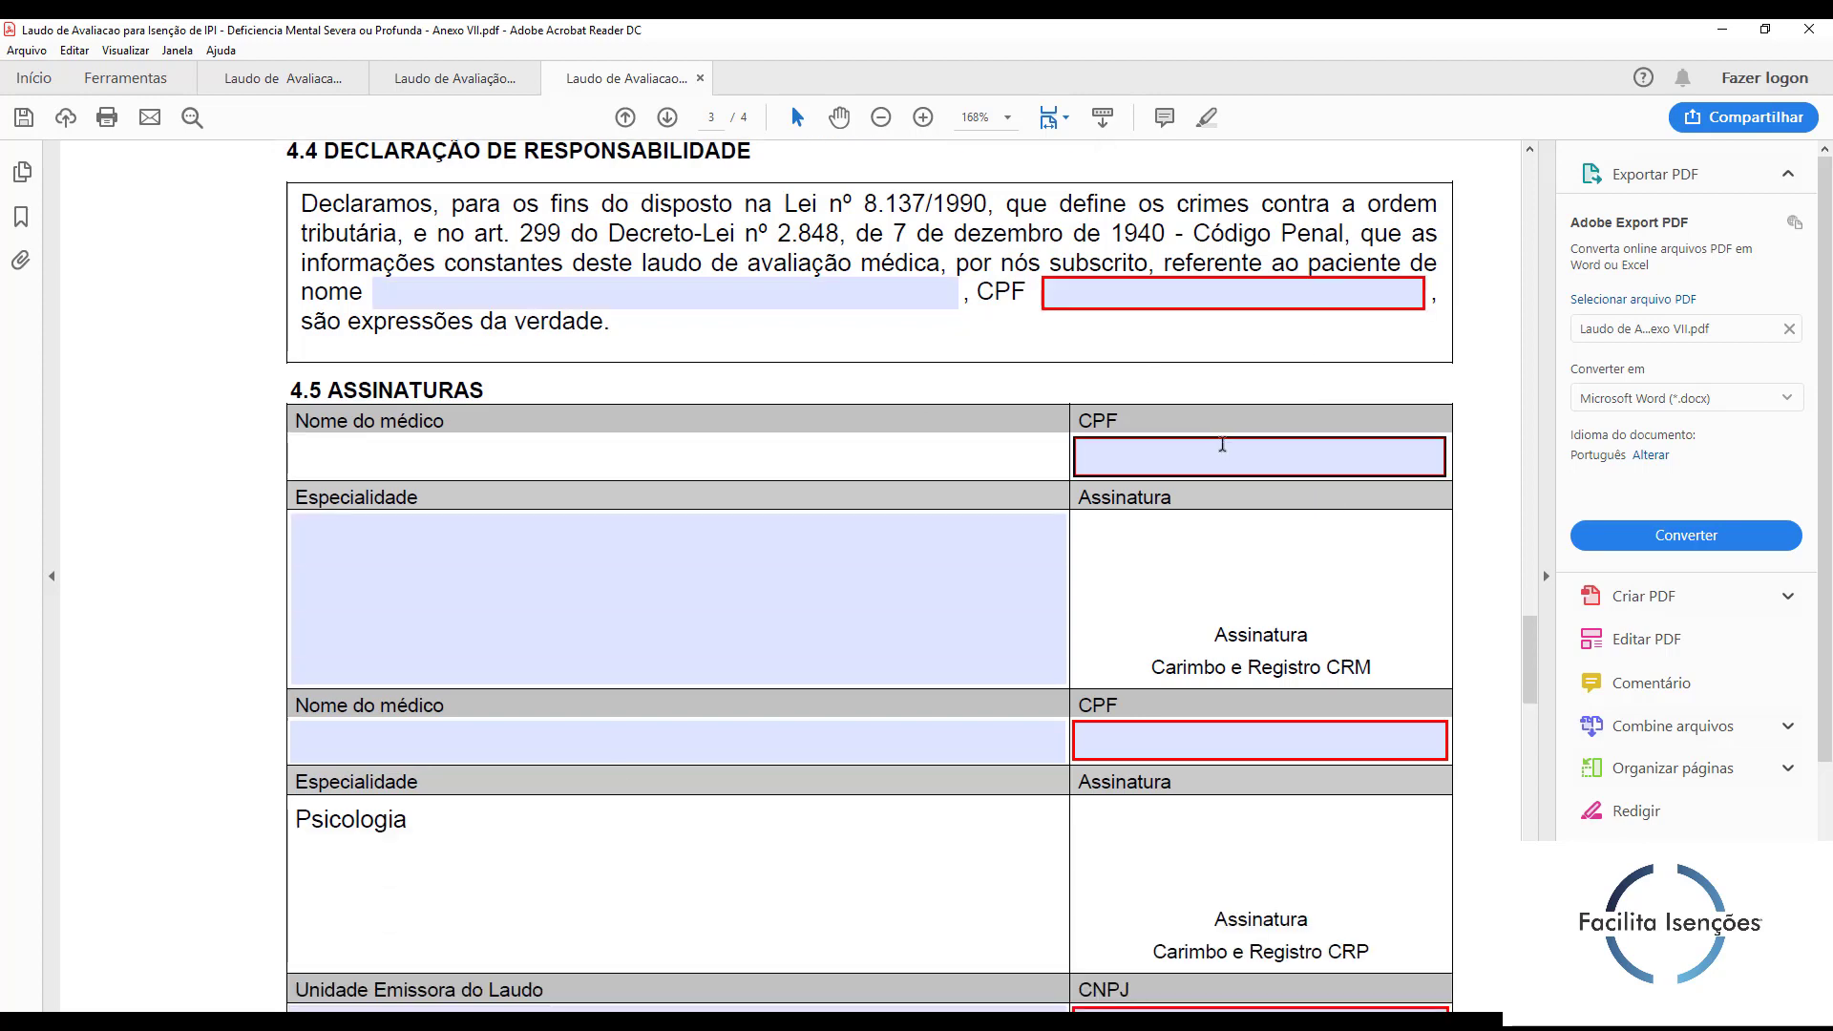
{"action": "left_click", "coordinate": [1171, 469]}
{"action": "left_click", "coordinate": [949, 603]}
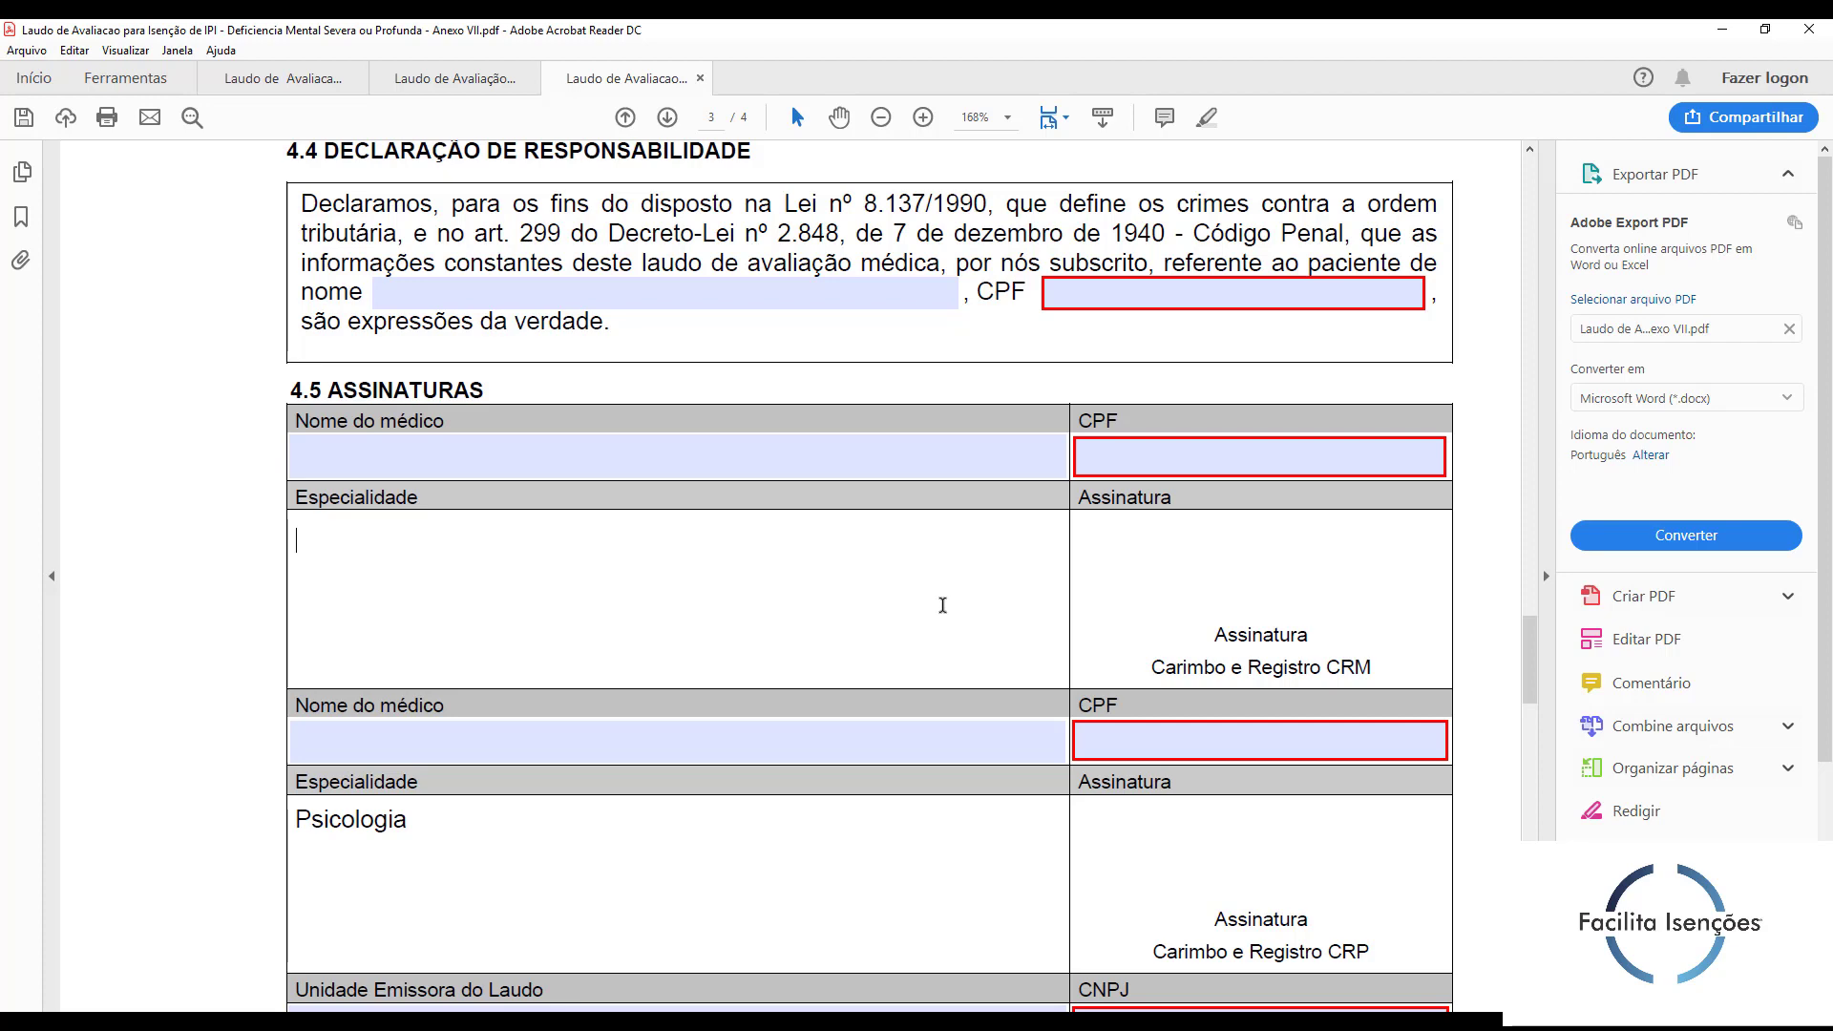
{"action": "left_click", "coordinate": [942, 604]}
{"action": "scroll", "coordinate": [1335, 627], "scroll_direction": "down", "scroll_amount": 3}
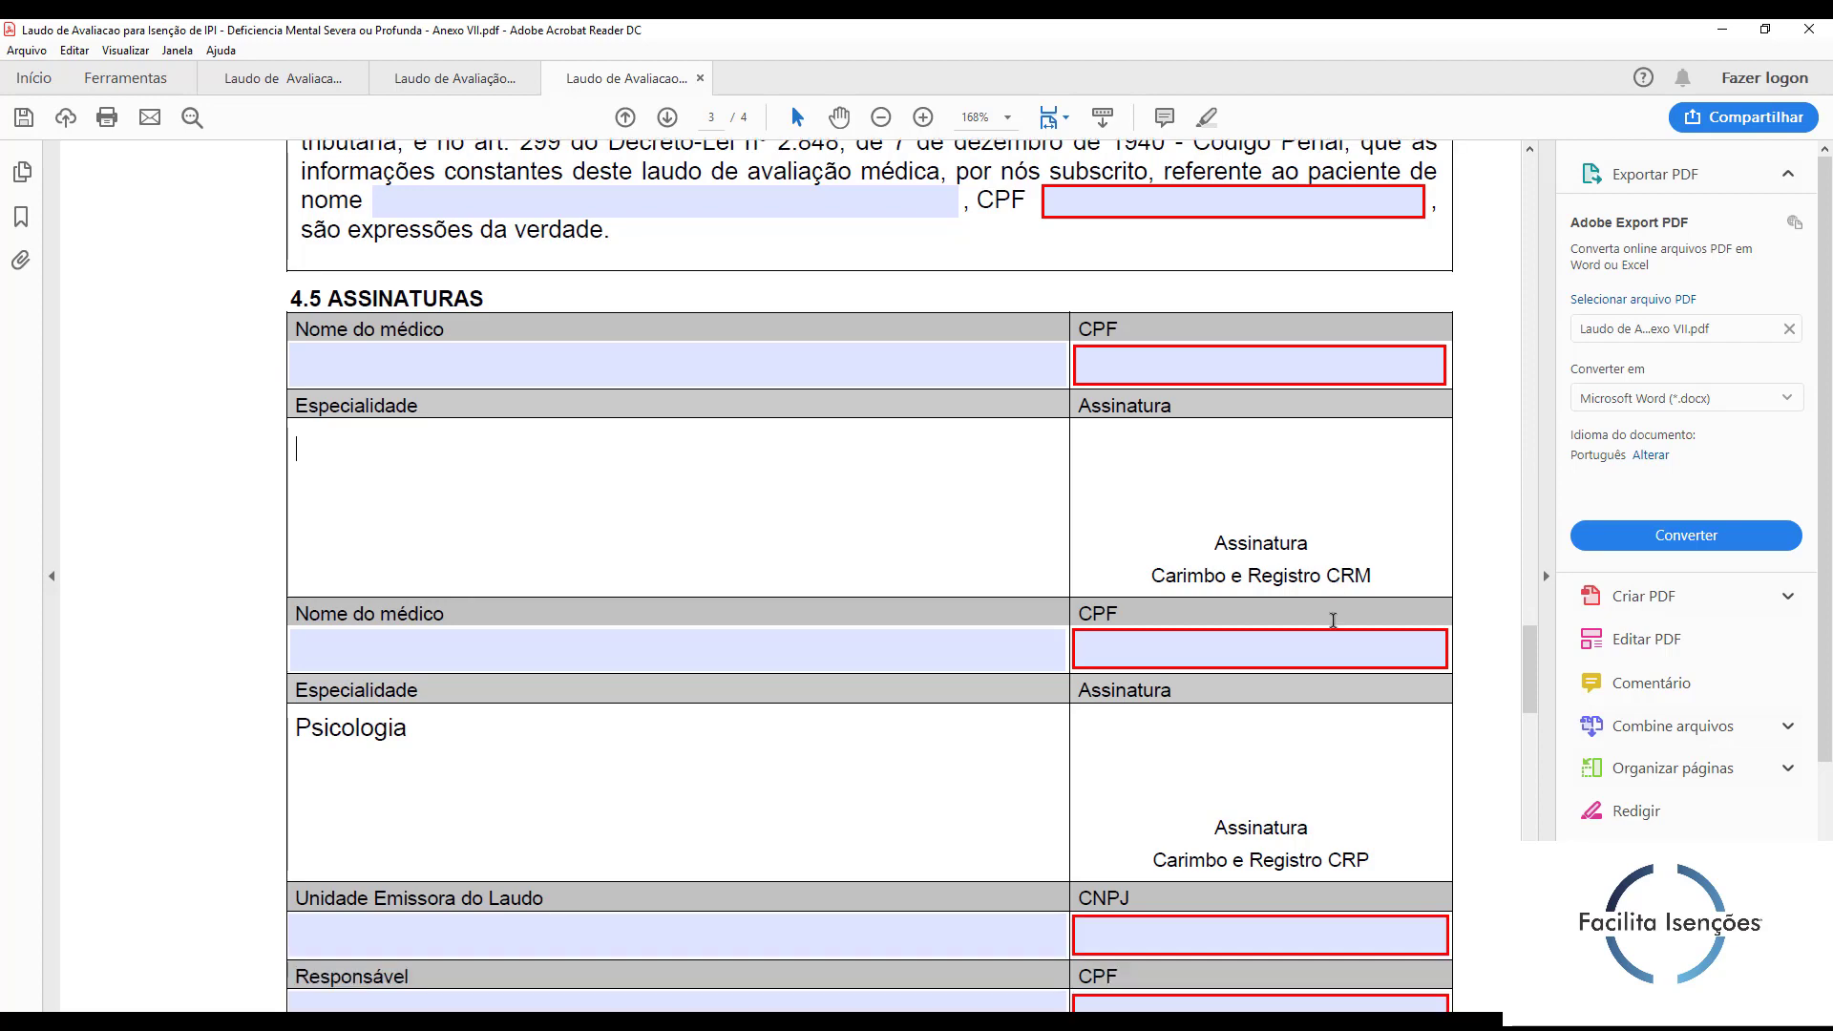
Step: Highlight the Psicologia specialty in section 4.5 and review the second professional's Nome do médico and CPF fields
{"action": "left_click", "coordinate": [411, 682]}
{"action": "left_click_drag", "start_coordinate": [410, 682], "coordinate": [294, 682]}
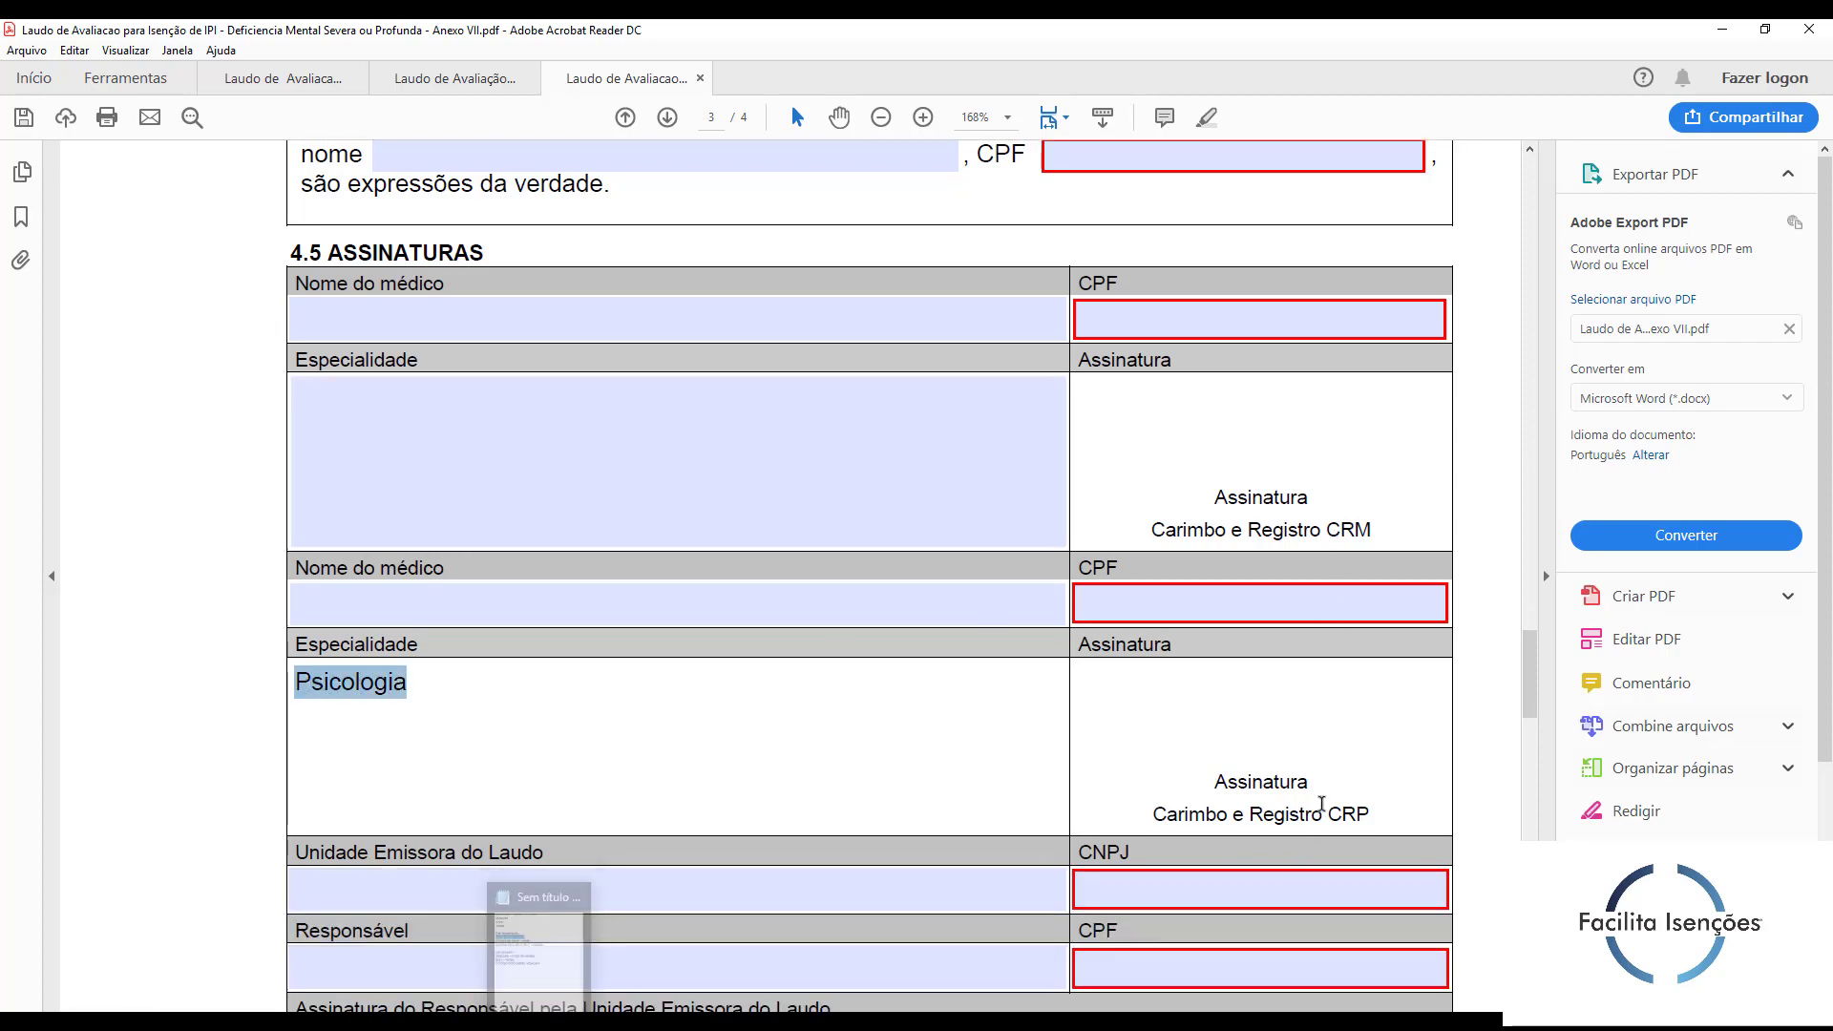
{"action": "left_click", "coordinate": [624, 717]}
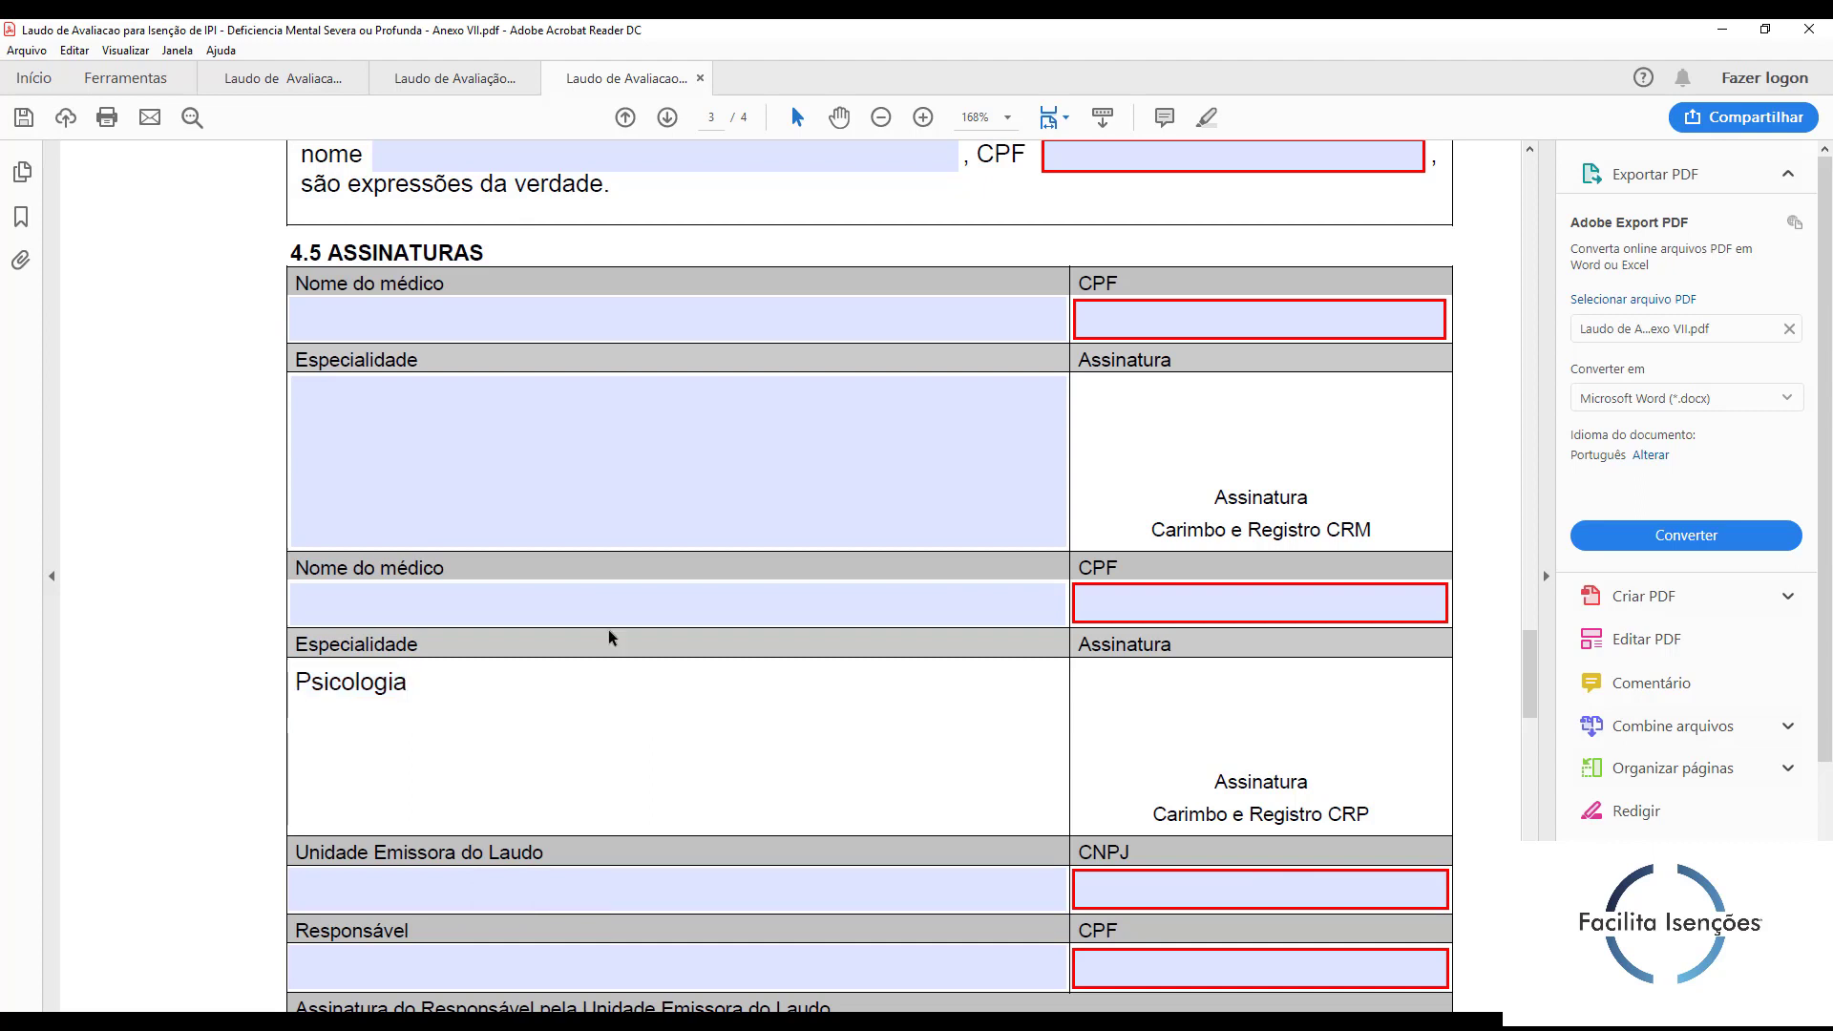
{"action": "left_click", "coordinate": [601, 601]}
{"action": "left_click", "coordinate": [1122, 601]}
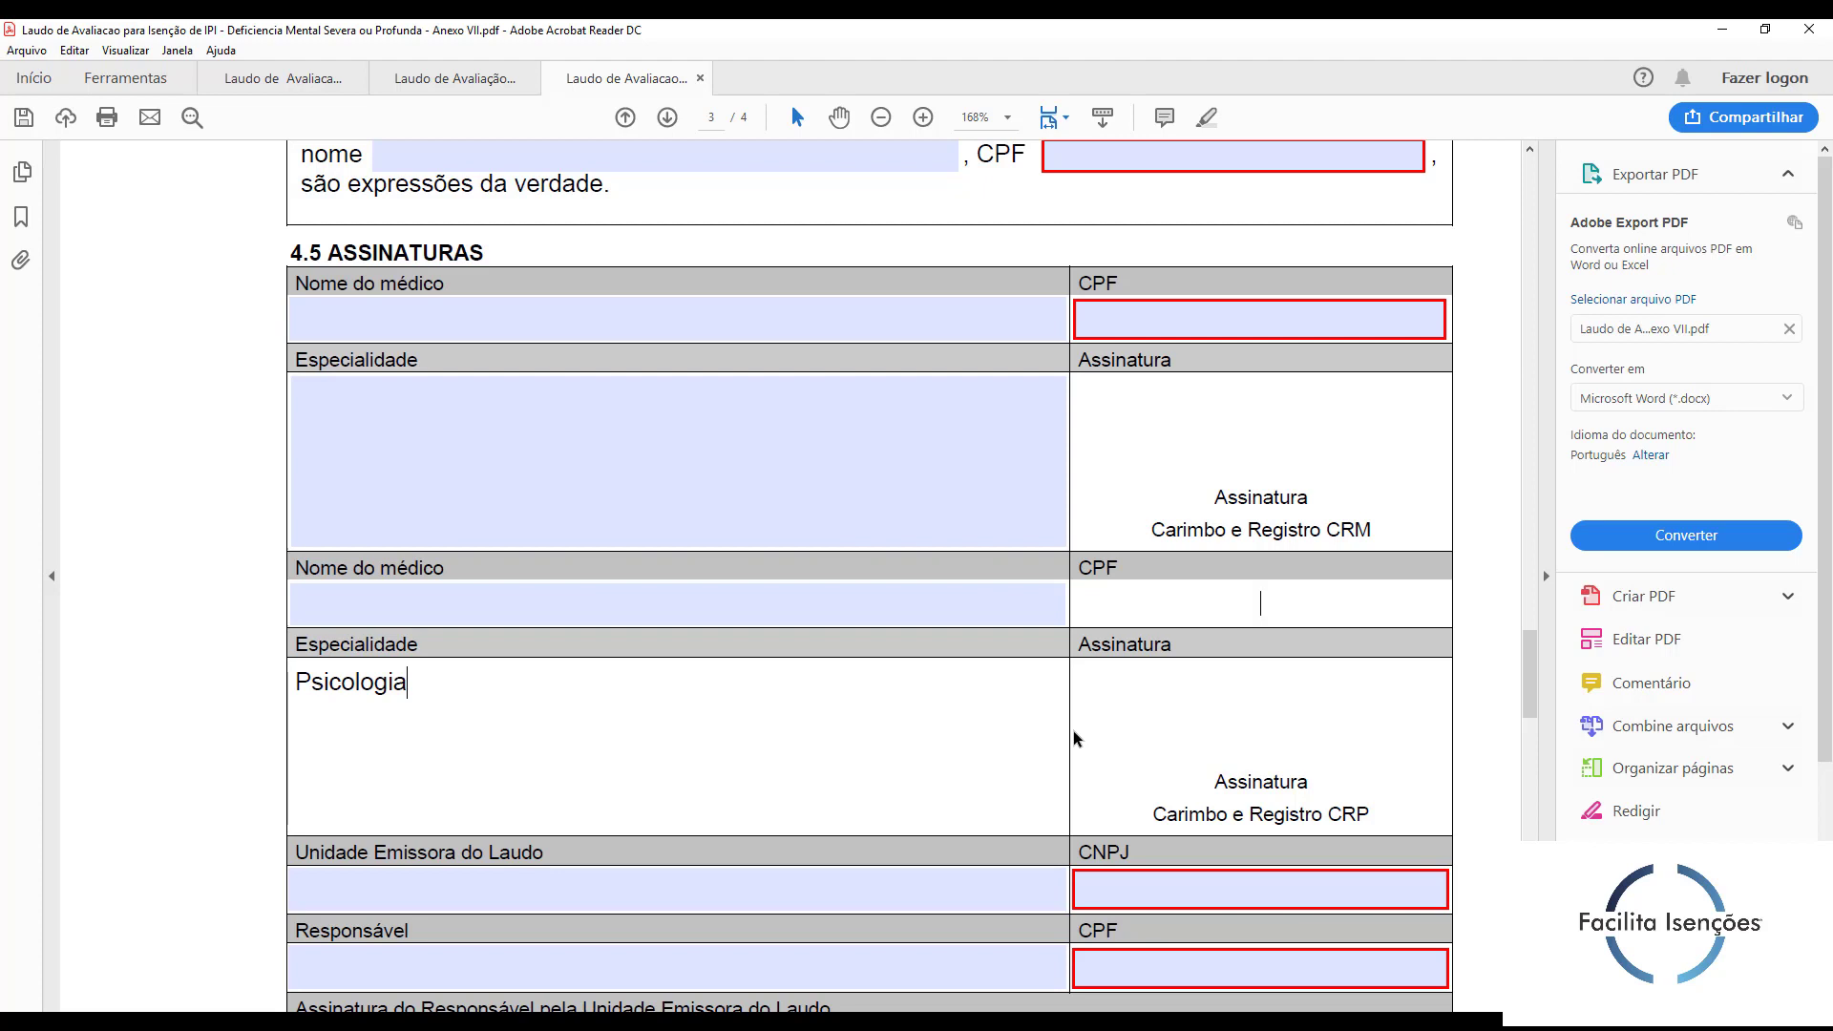
{"action": "left_click", "coordinate": [1034, 605]}
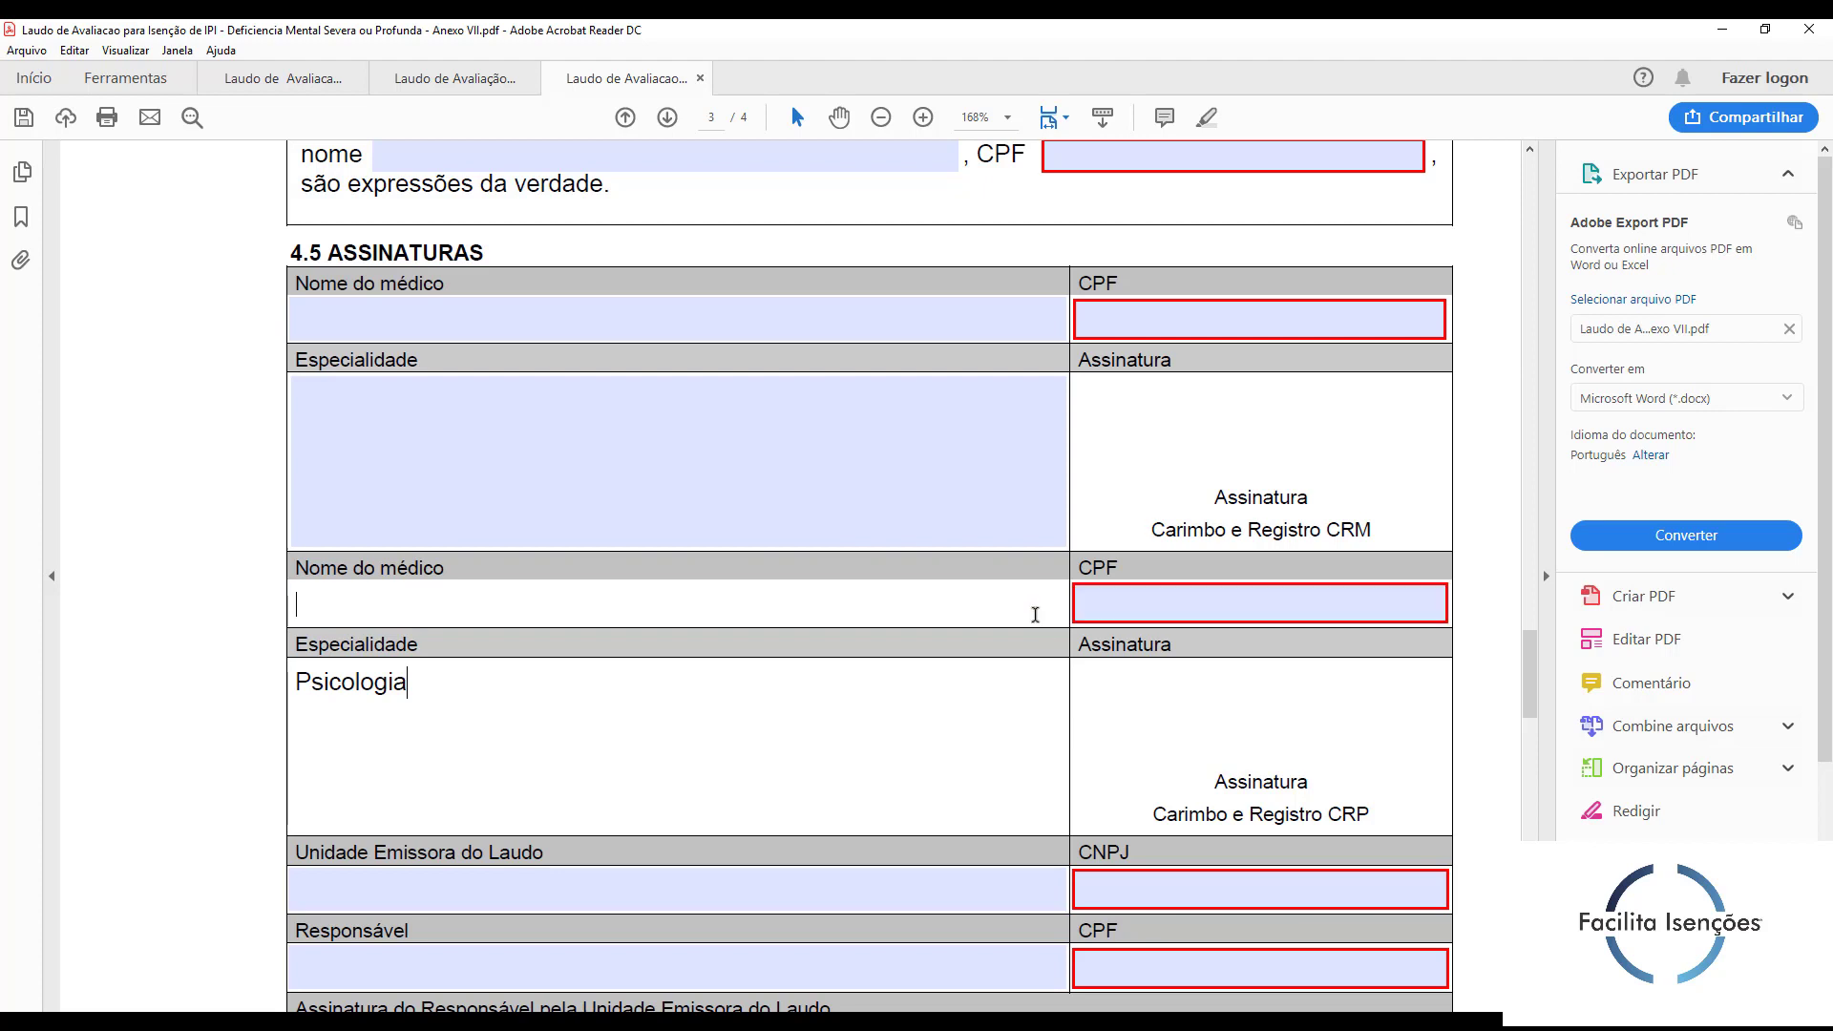
{"action": "left_click", "coordinate": [464, 565]}
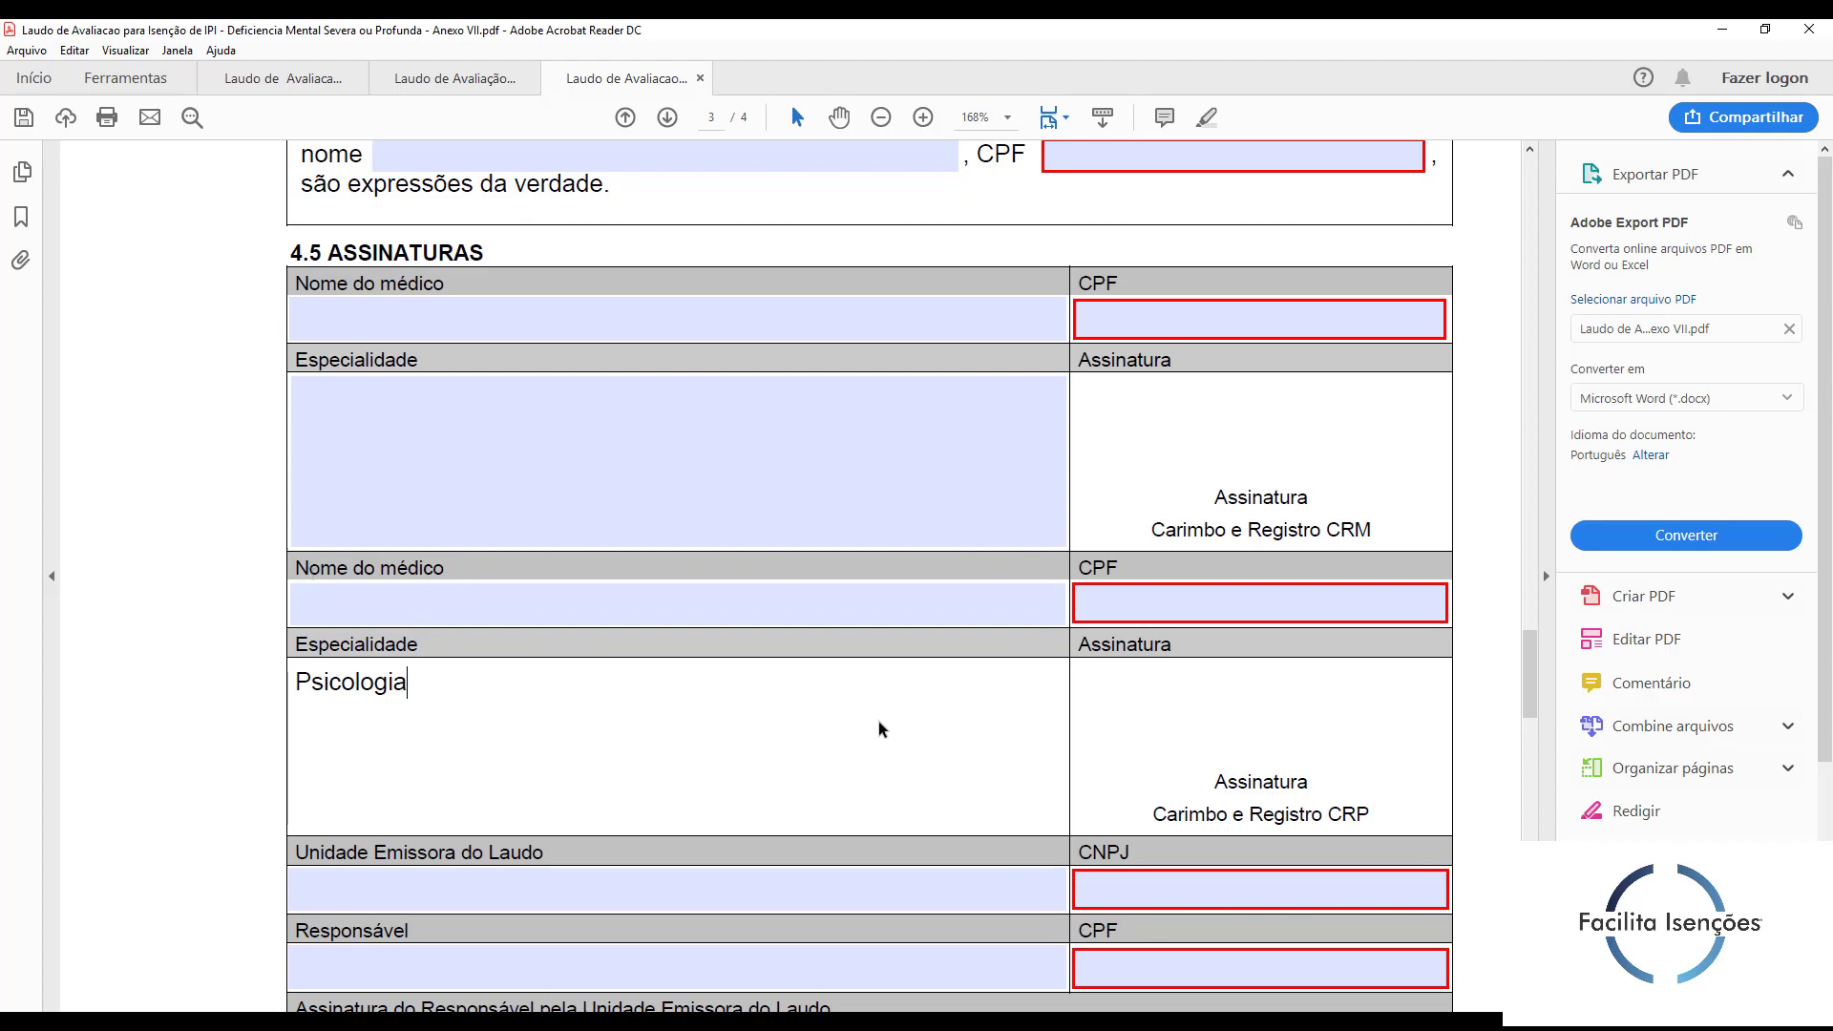
{"action": "left_click", "coordinate": [830, 603]}
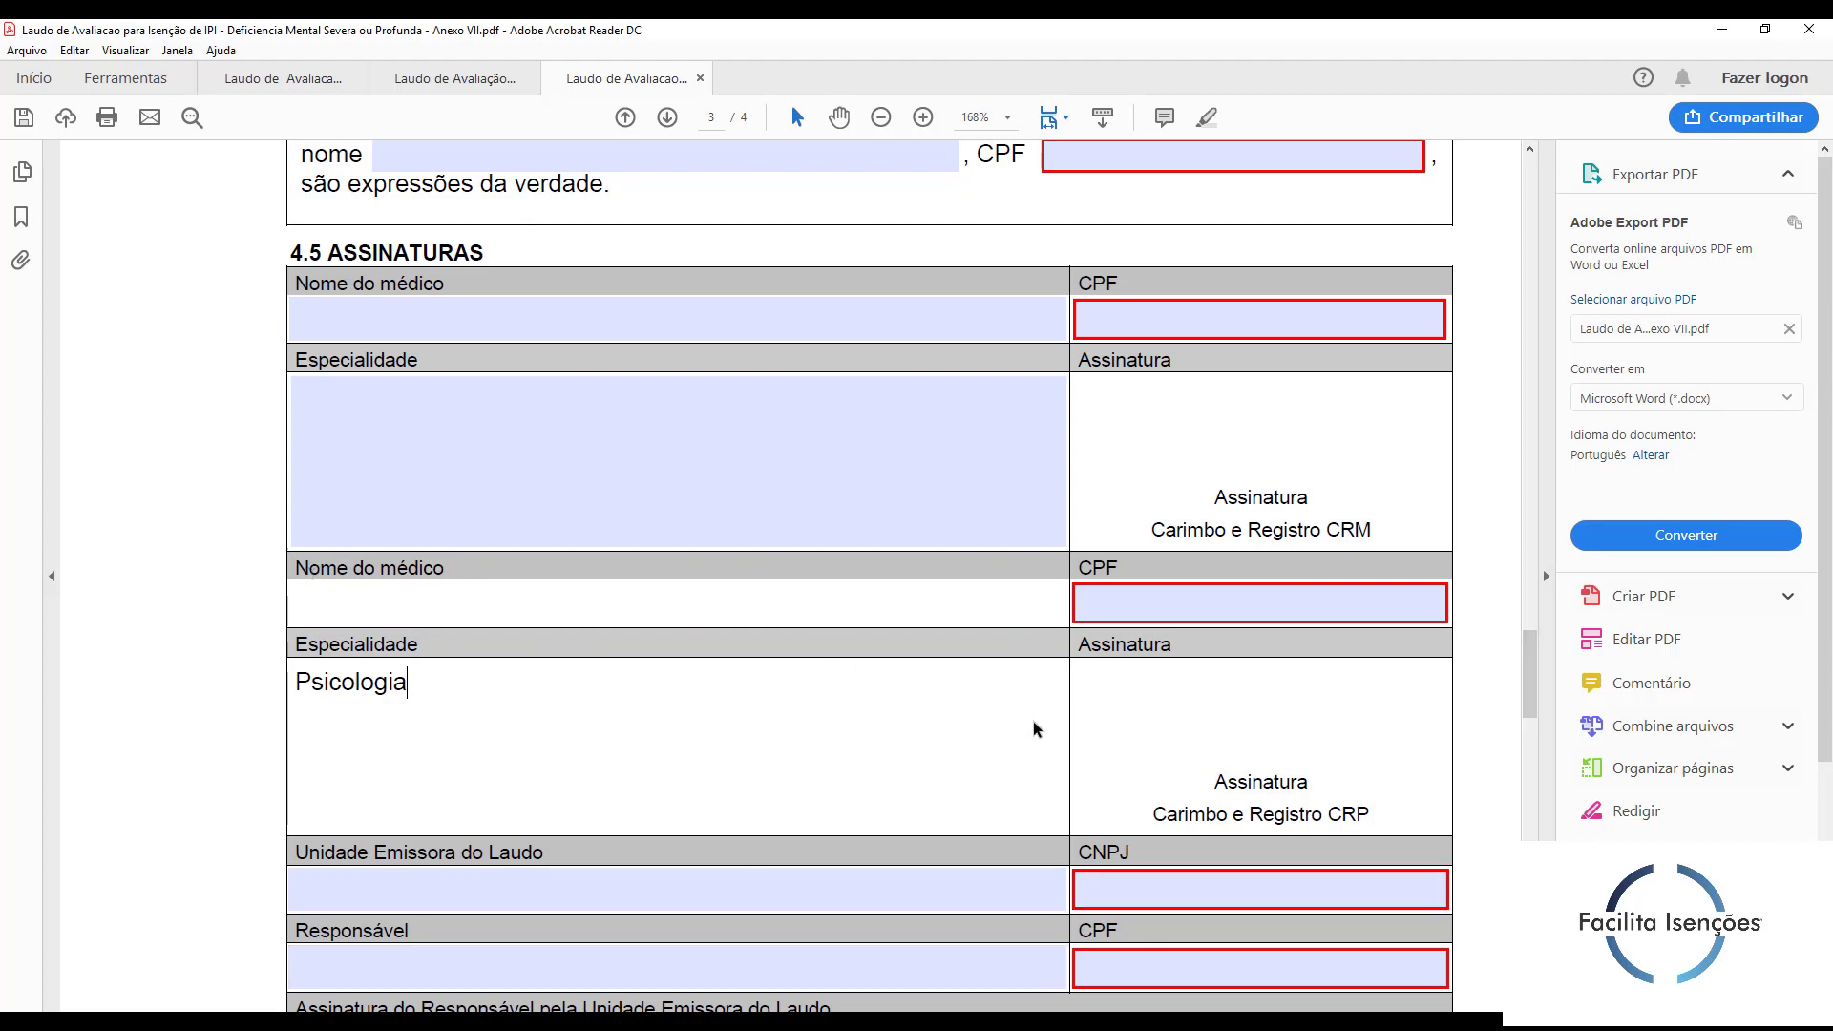
Step: Highlight Psicologia again in the second Especialidade field and compare it with the first professional's block
{"action": "scroll", "coordinate": [1027, 723], "scroll_direction": "down", "scroll_amount": 1}
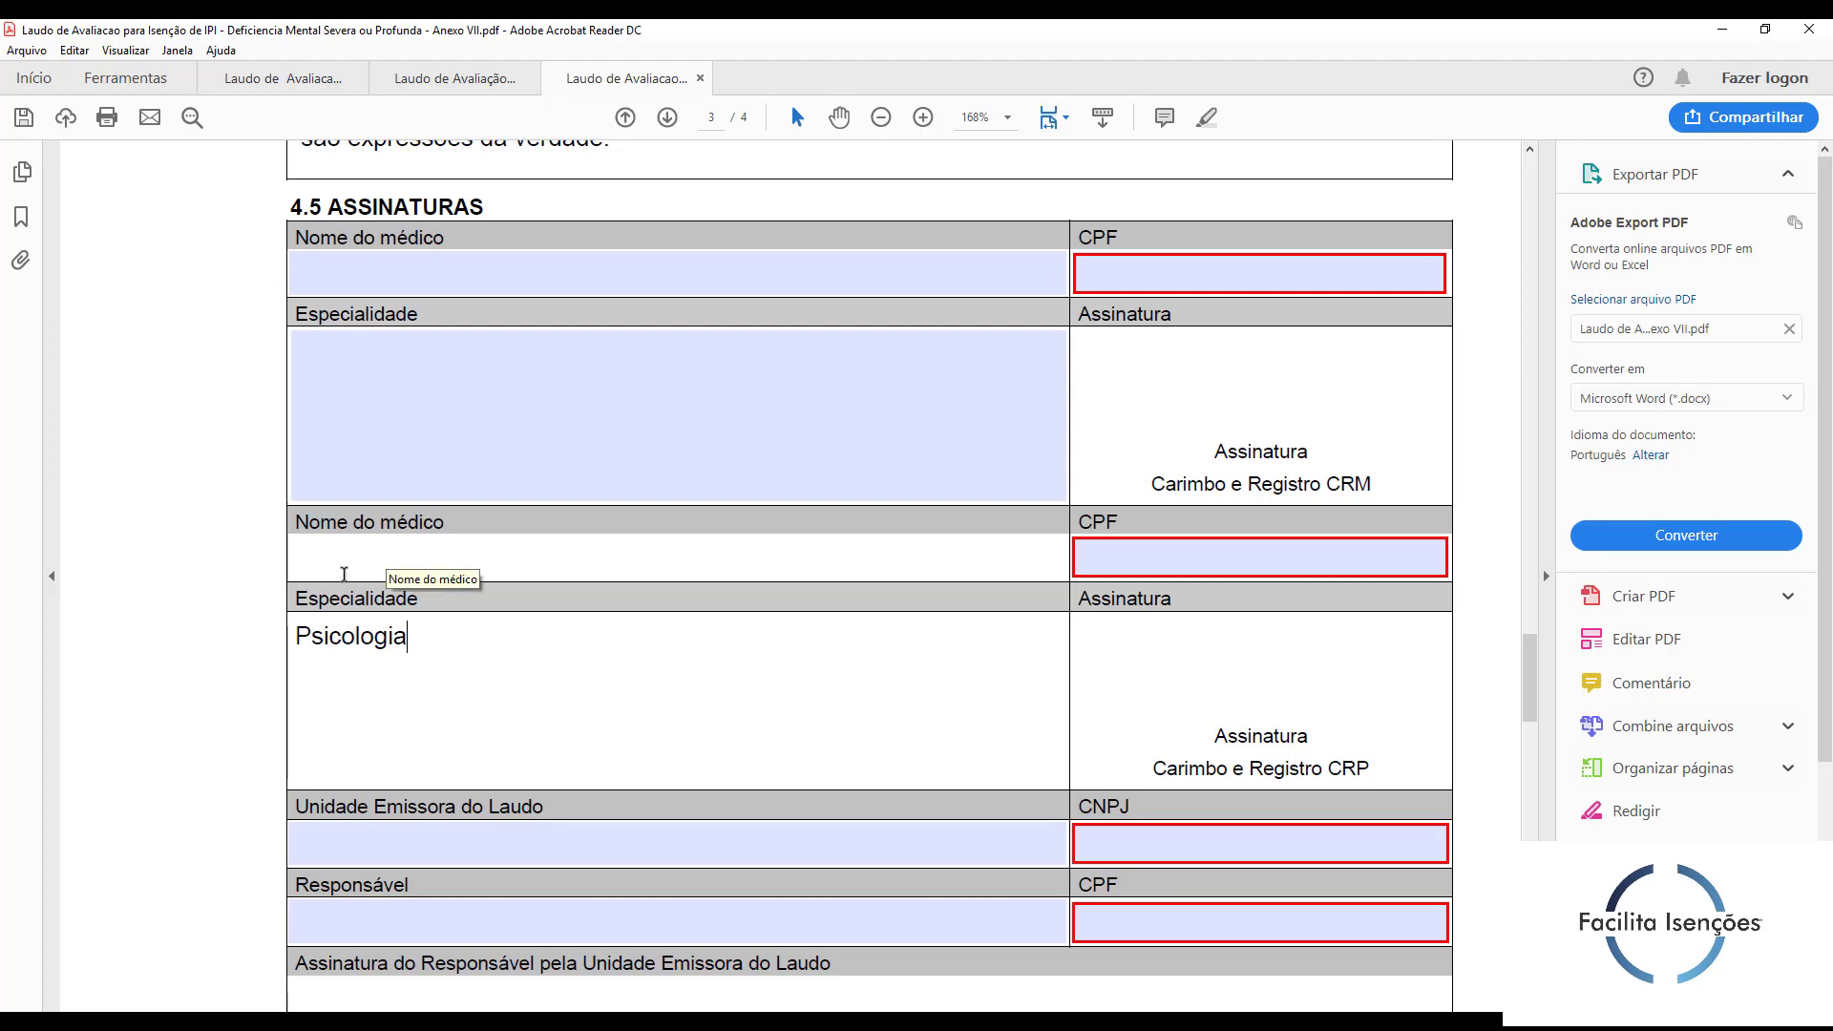
{"action": "left_click", "coordinate": [438, 655]}
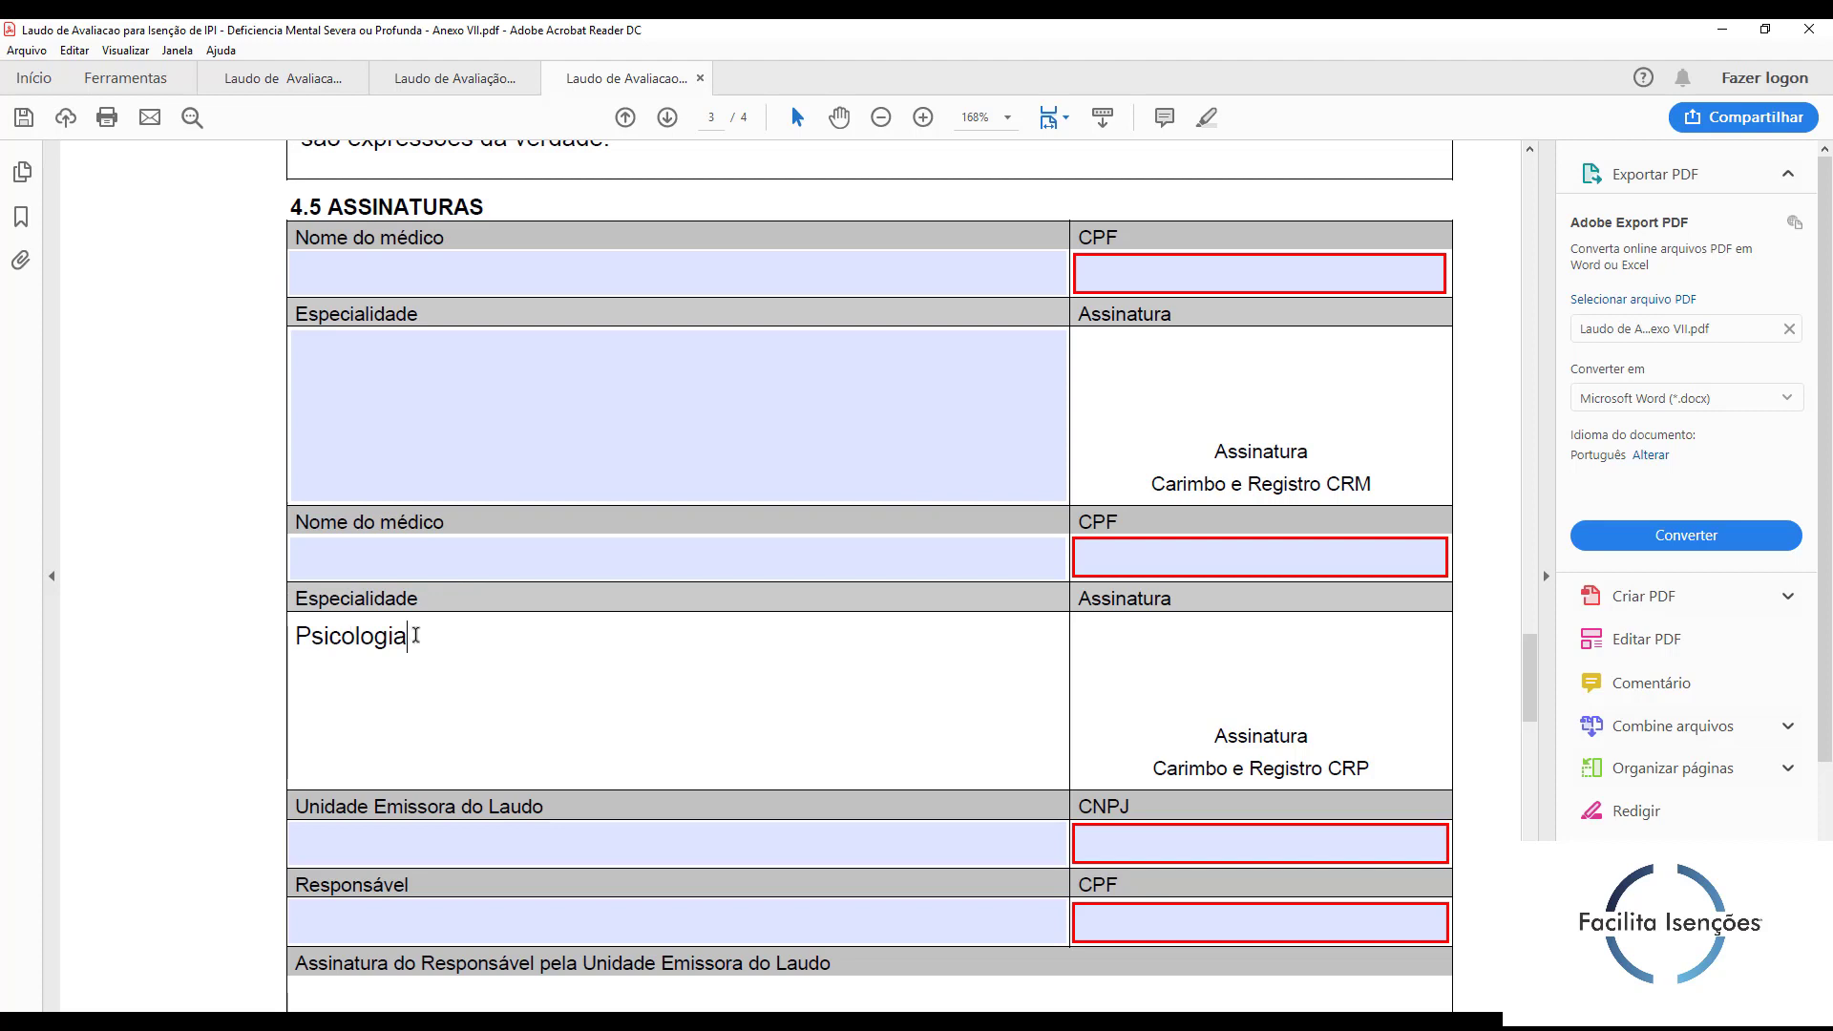
{"action": "left_click_drag", "start_coordinate": [410, 639], "coordinate": [292, 637]}
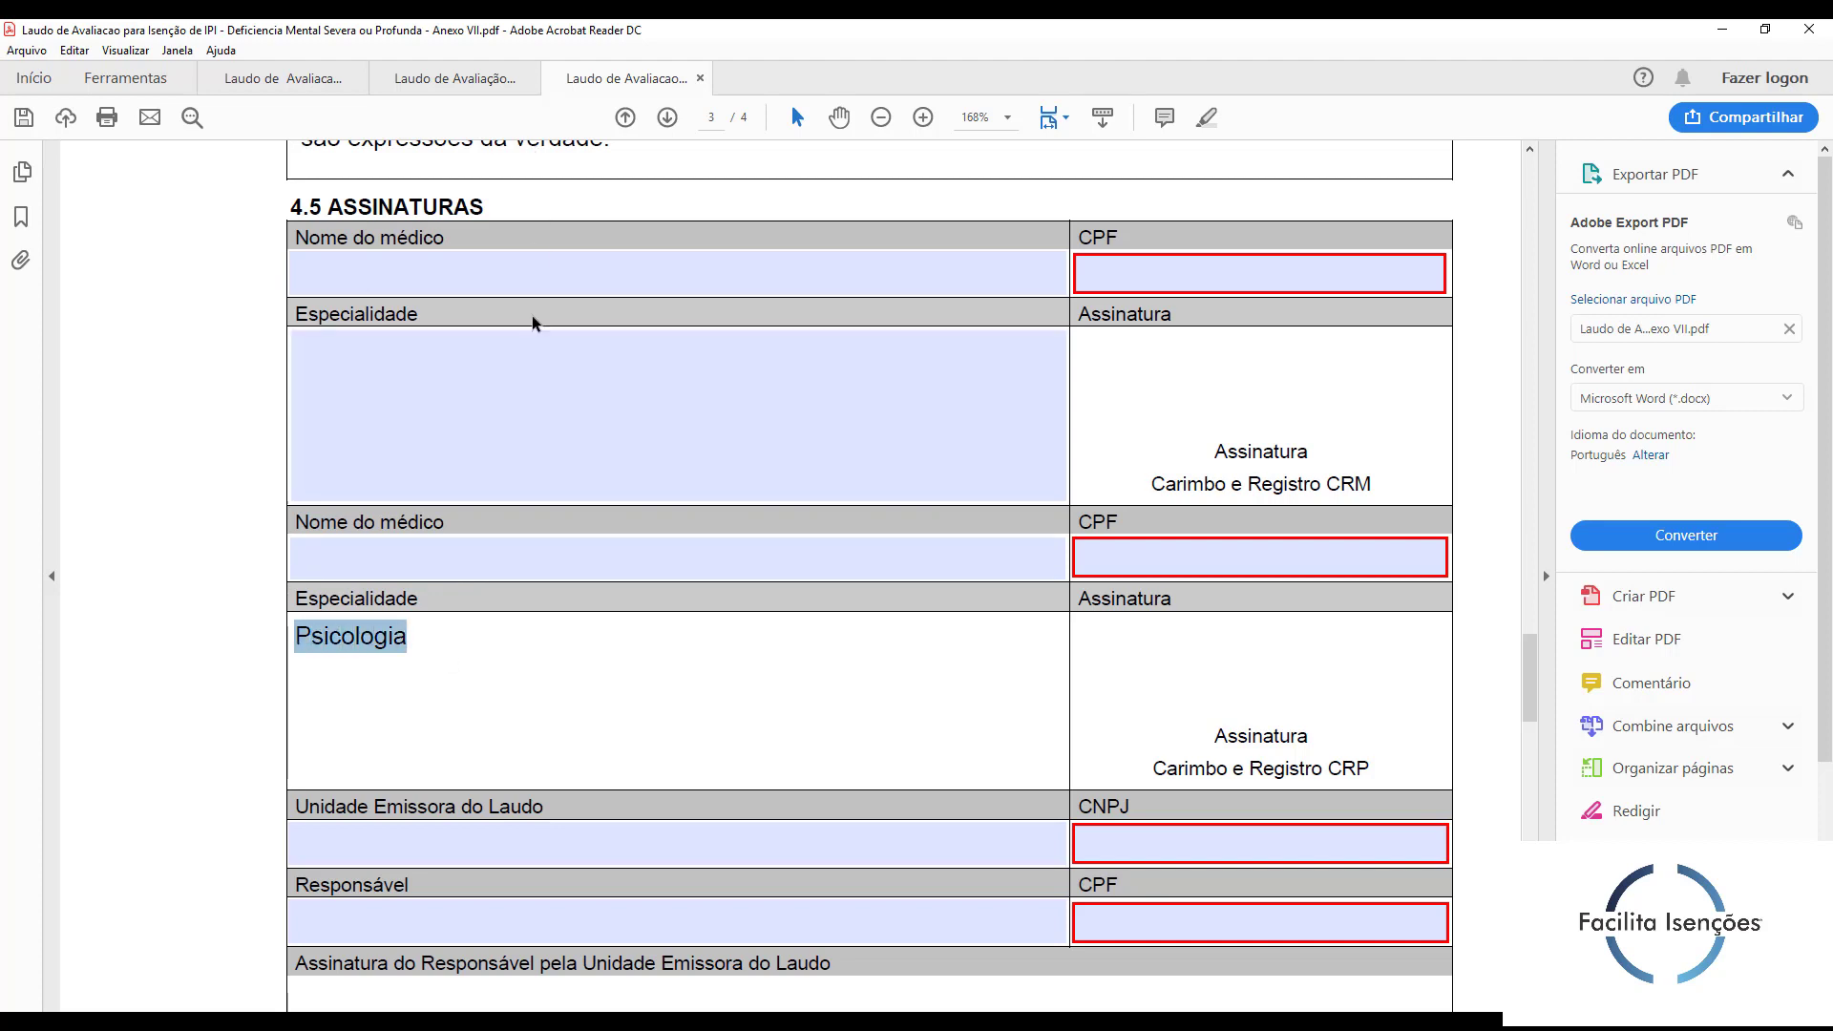
{"action": "left_click", "coordinate": [512, 649]}
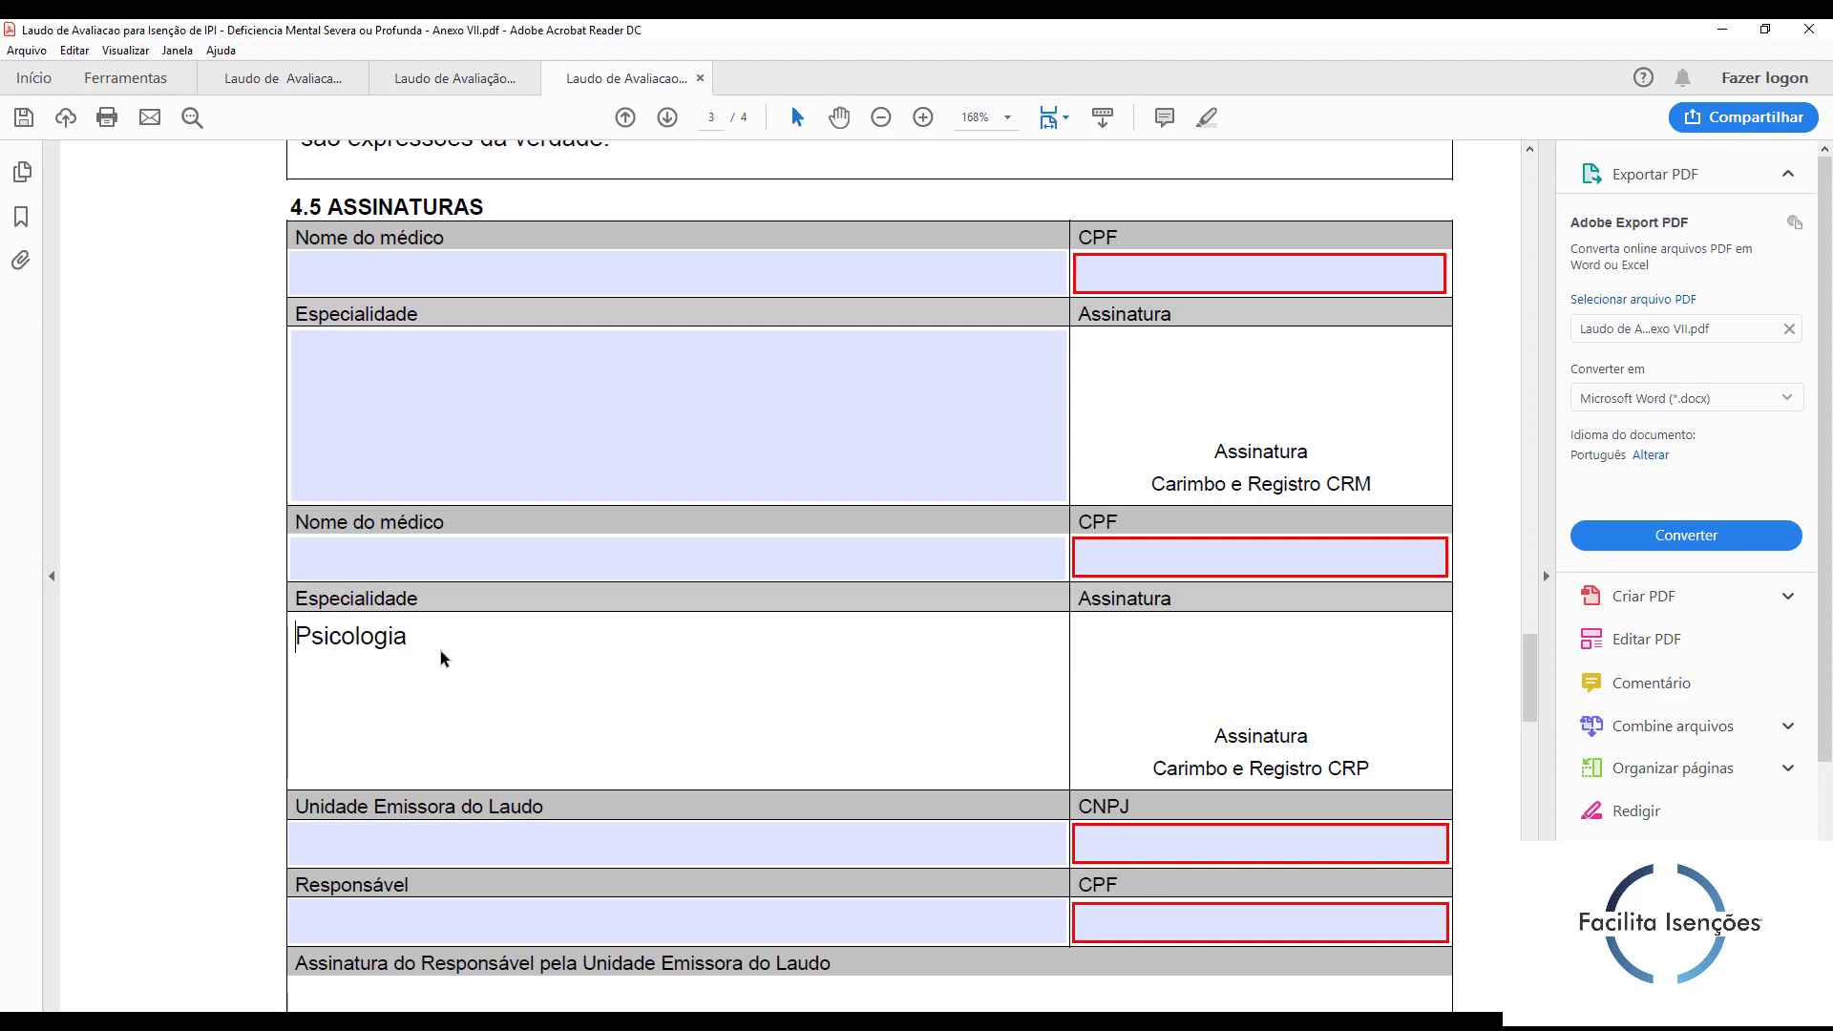
Step: Review the Unidade Emissora do Laudo, CNPJ, Responsável and CPF fields at the end of section 4.5
{"action": "left_click", "coordinate": [596, 841]}
{"action": "left_click", "coordinate": [1197, 837]}
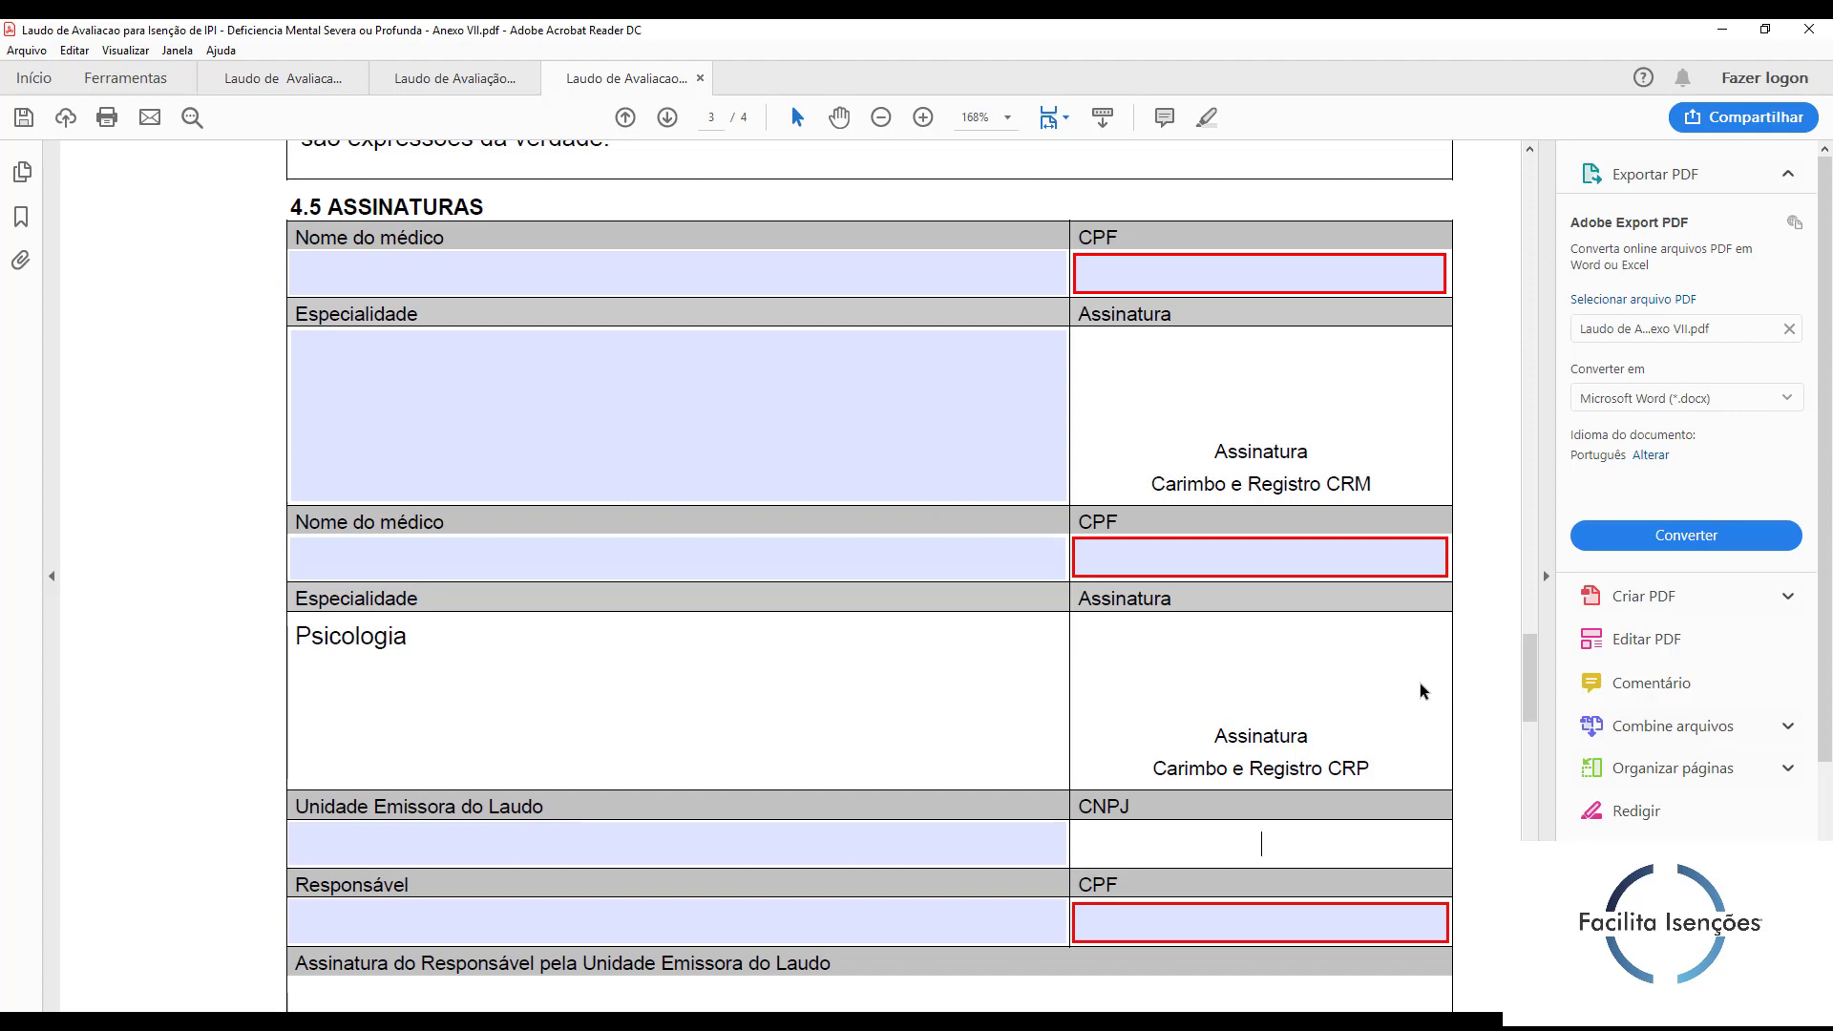
{"action": "scroll", "coordinate": [1033, 741], "scroll_direction": "up", "scroll_amount": 1}
{"action": "scroll", "coordinate": [662, 879], "scroll_direction": "down", "scroll_amount": 1}
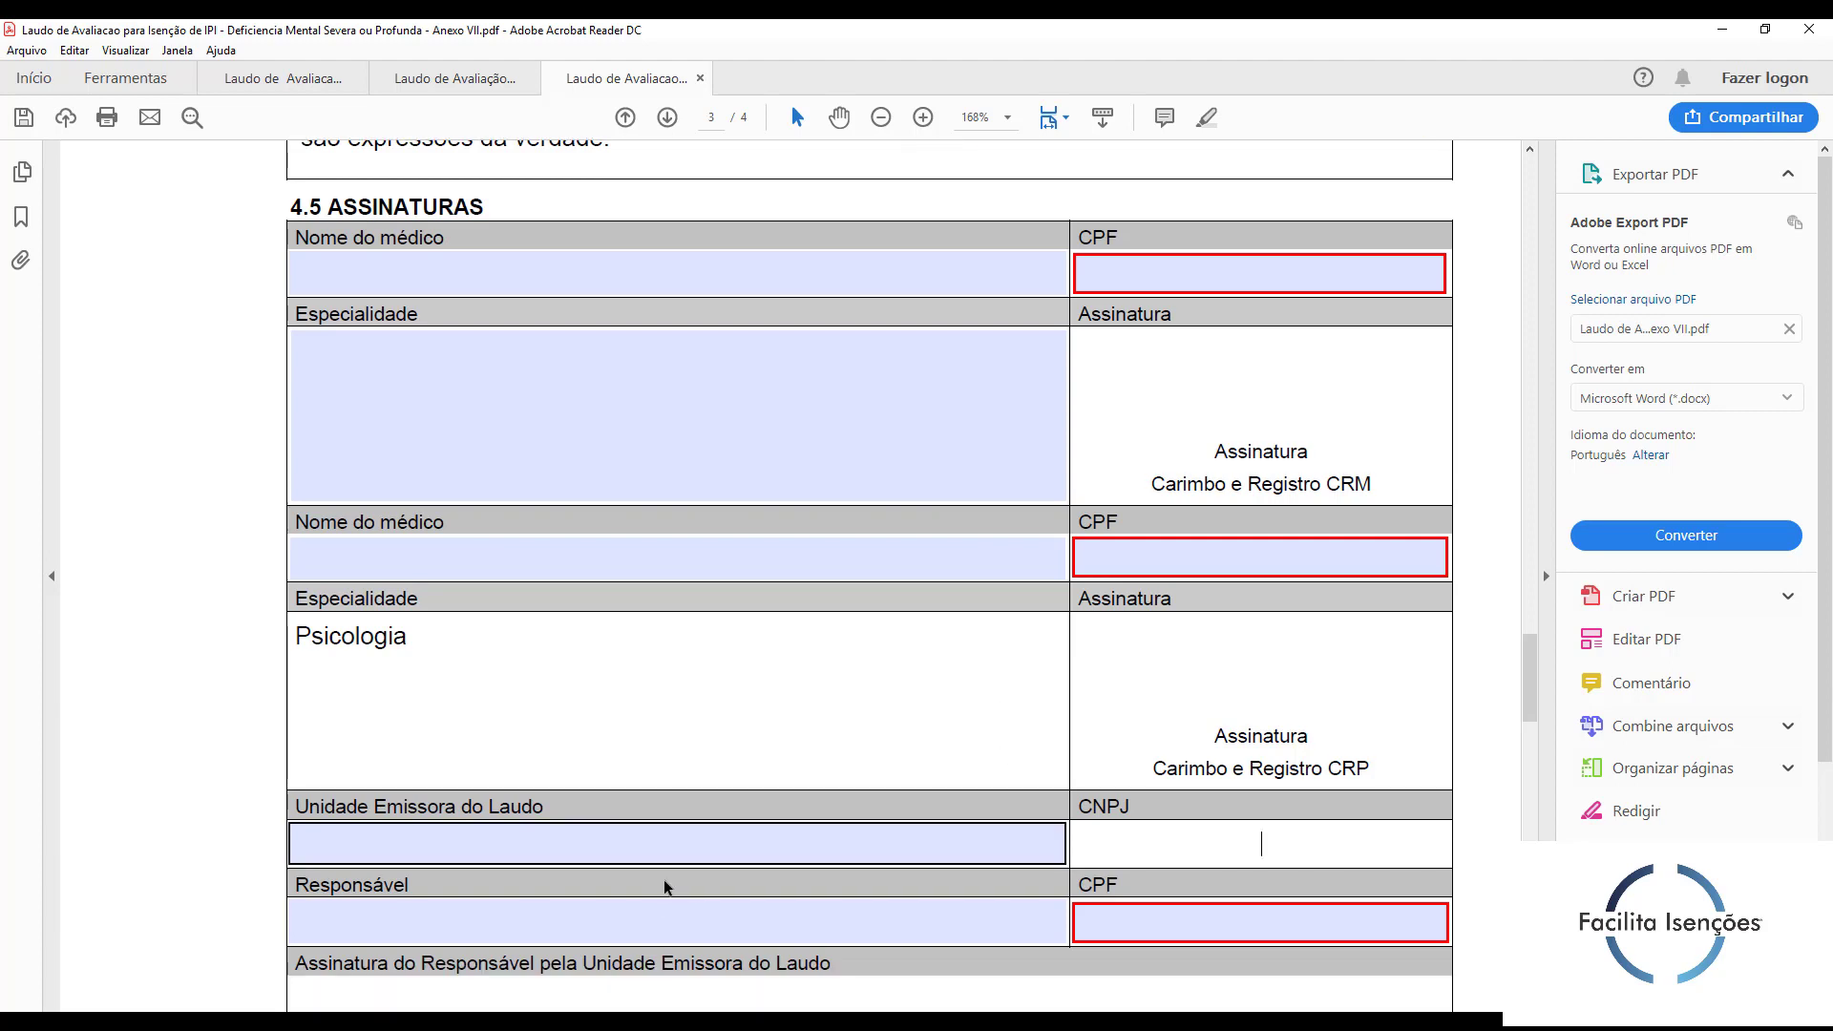
{"action": "left_click", "coordinate": [530, 924]}
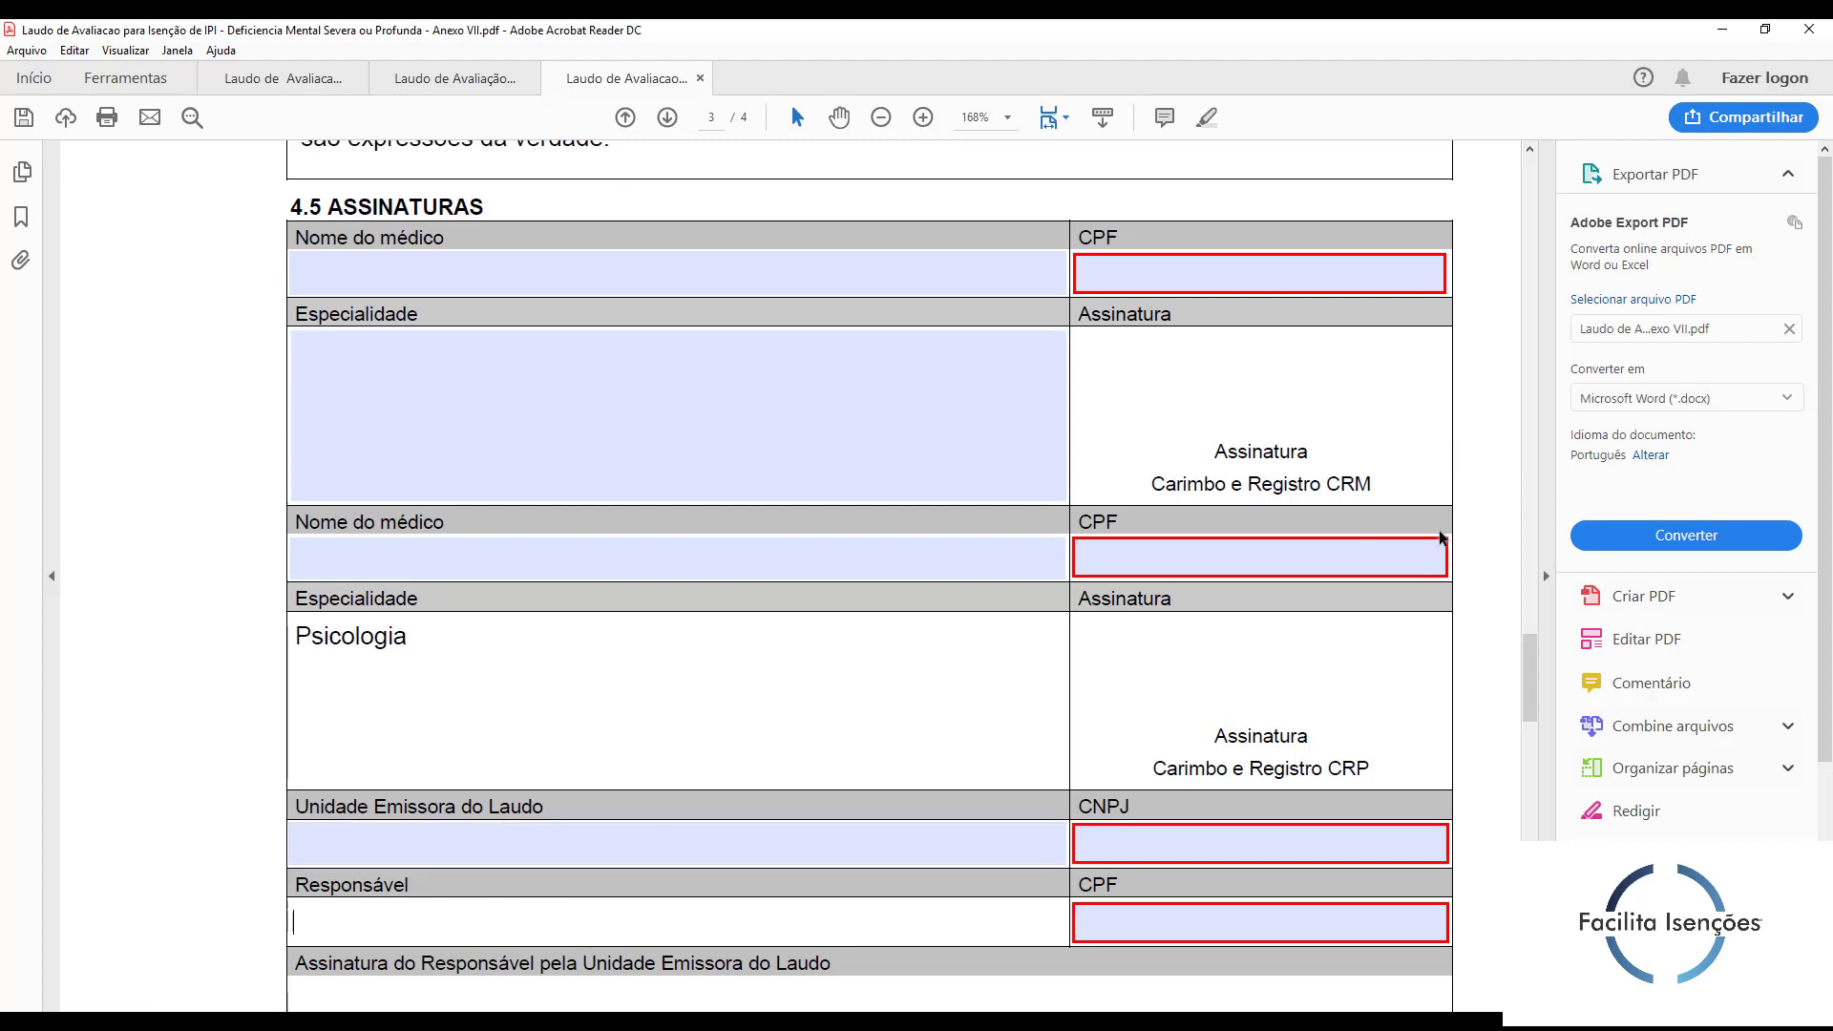
{"action": "left_click", "coordinate": [560, 830]}
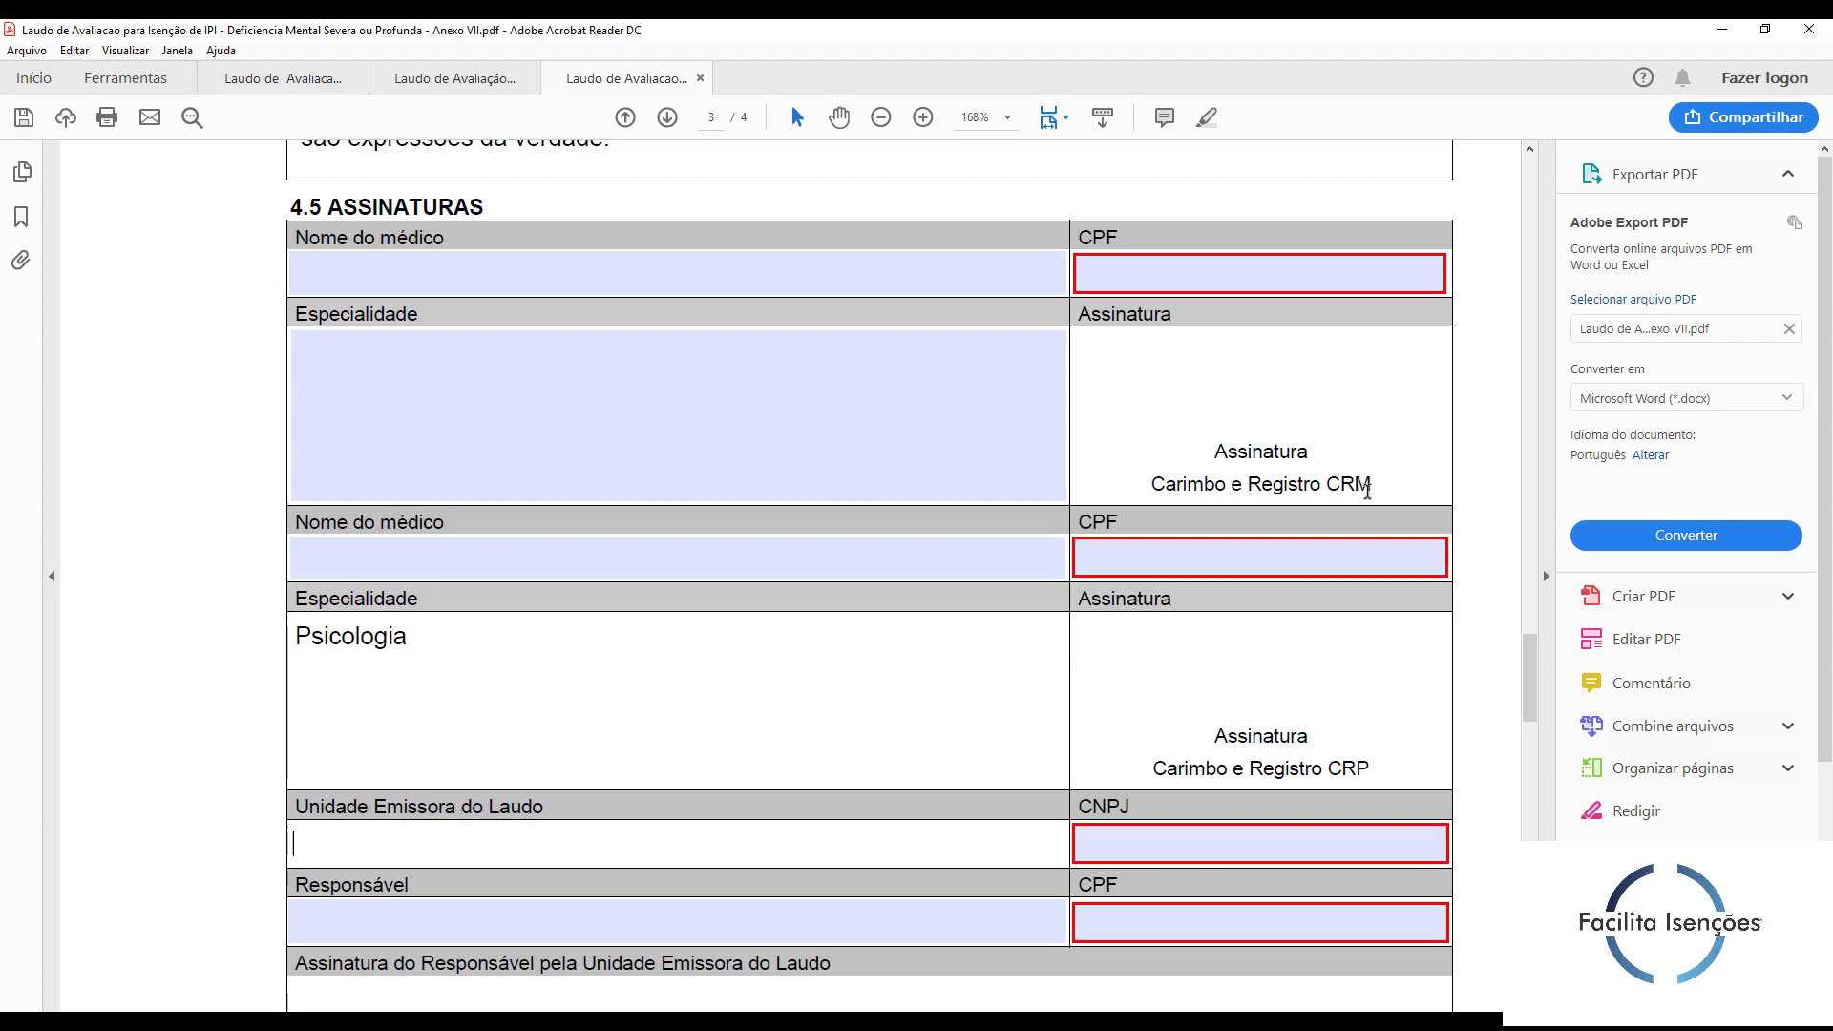
{"action": "scroll", "coordinate": [1481, 728], "scroll_direction": "down", "scroll_amount": 1}
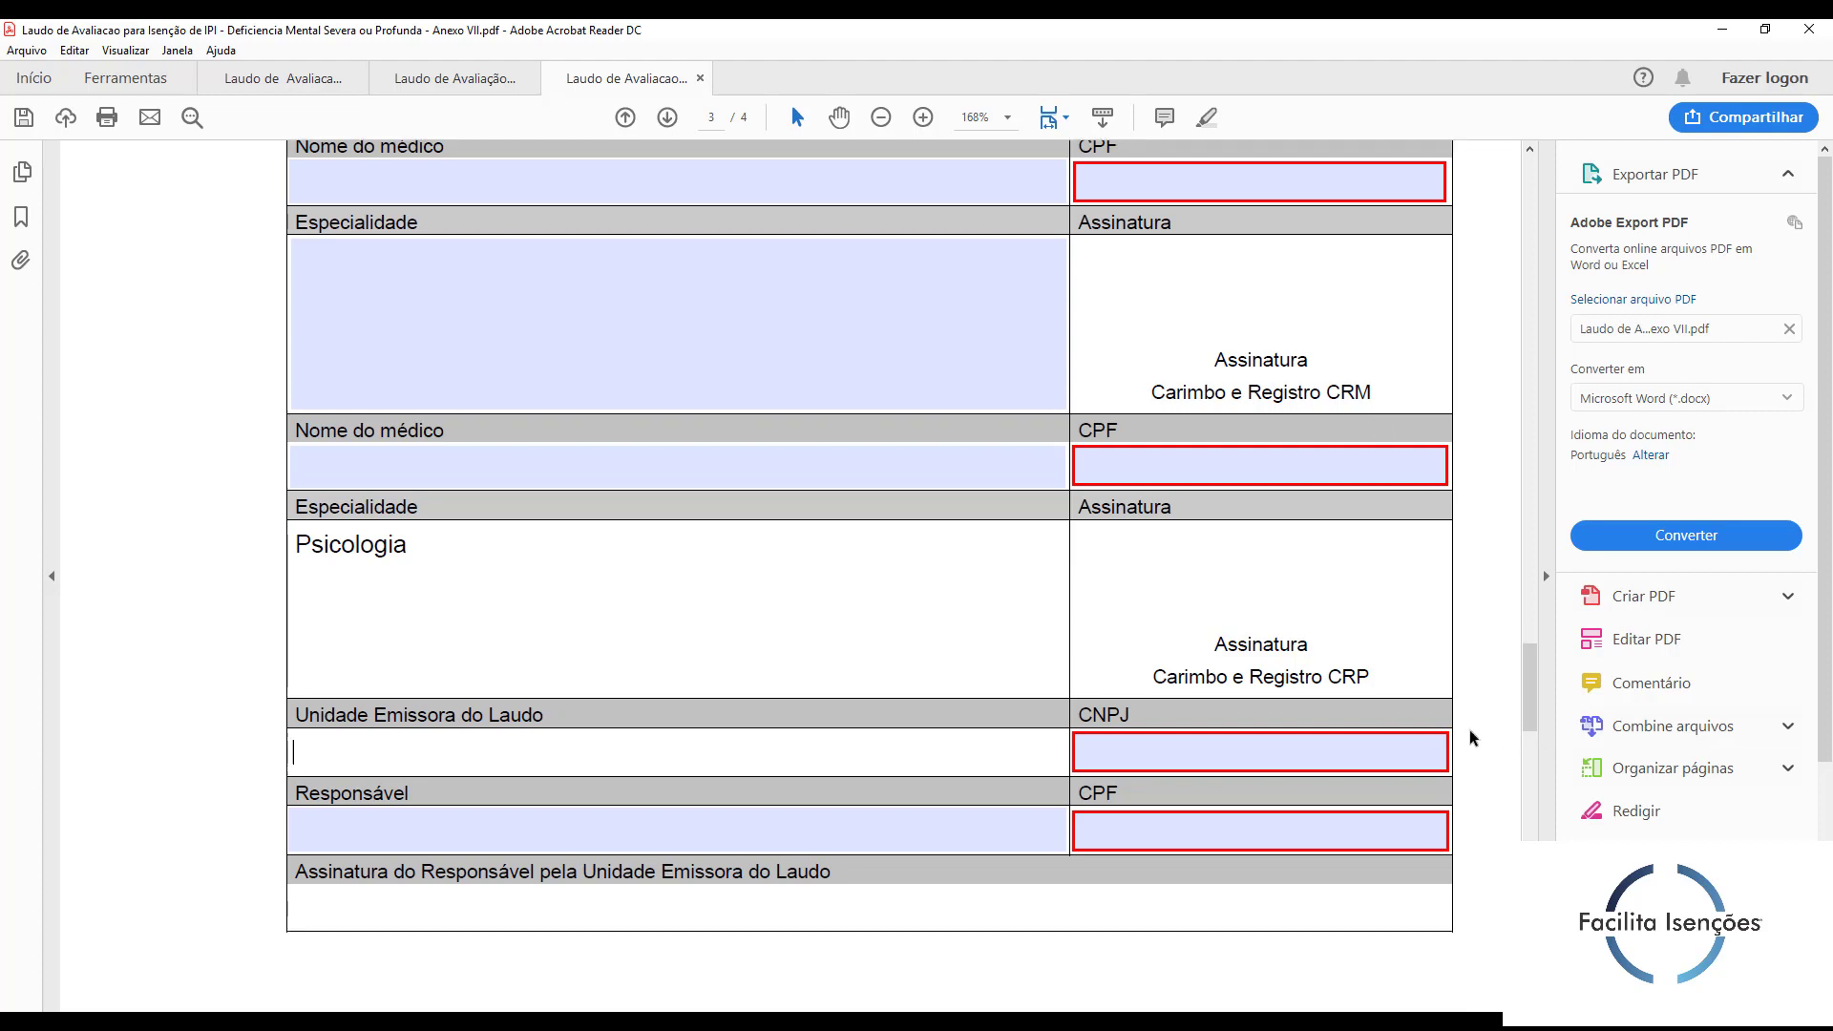
{"action": "left_click", "coordinate": [1200, 761]}
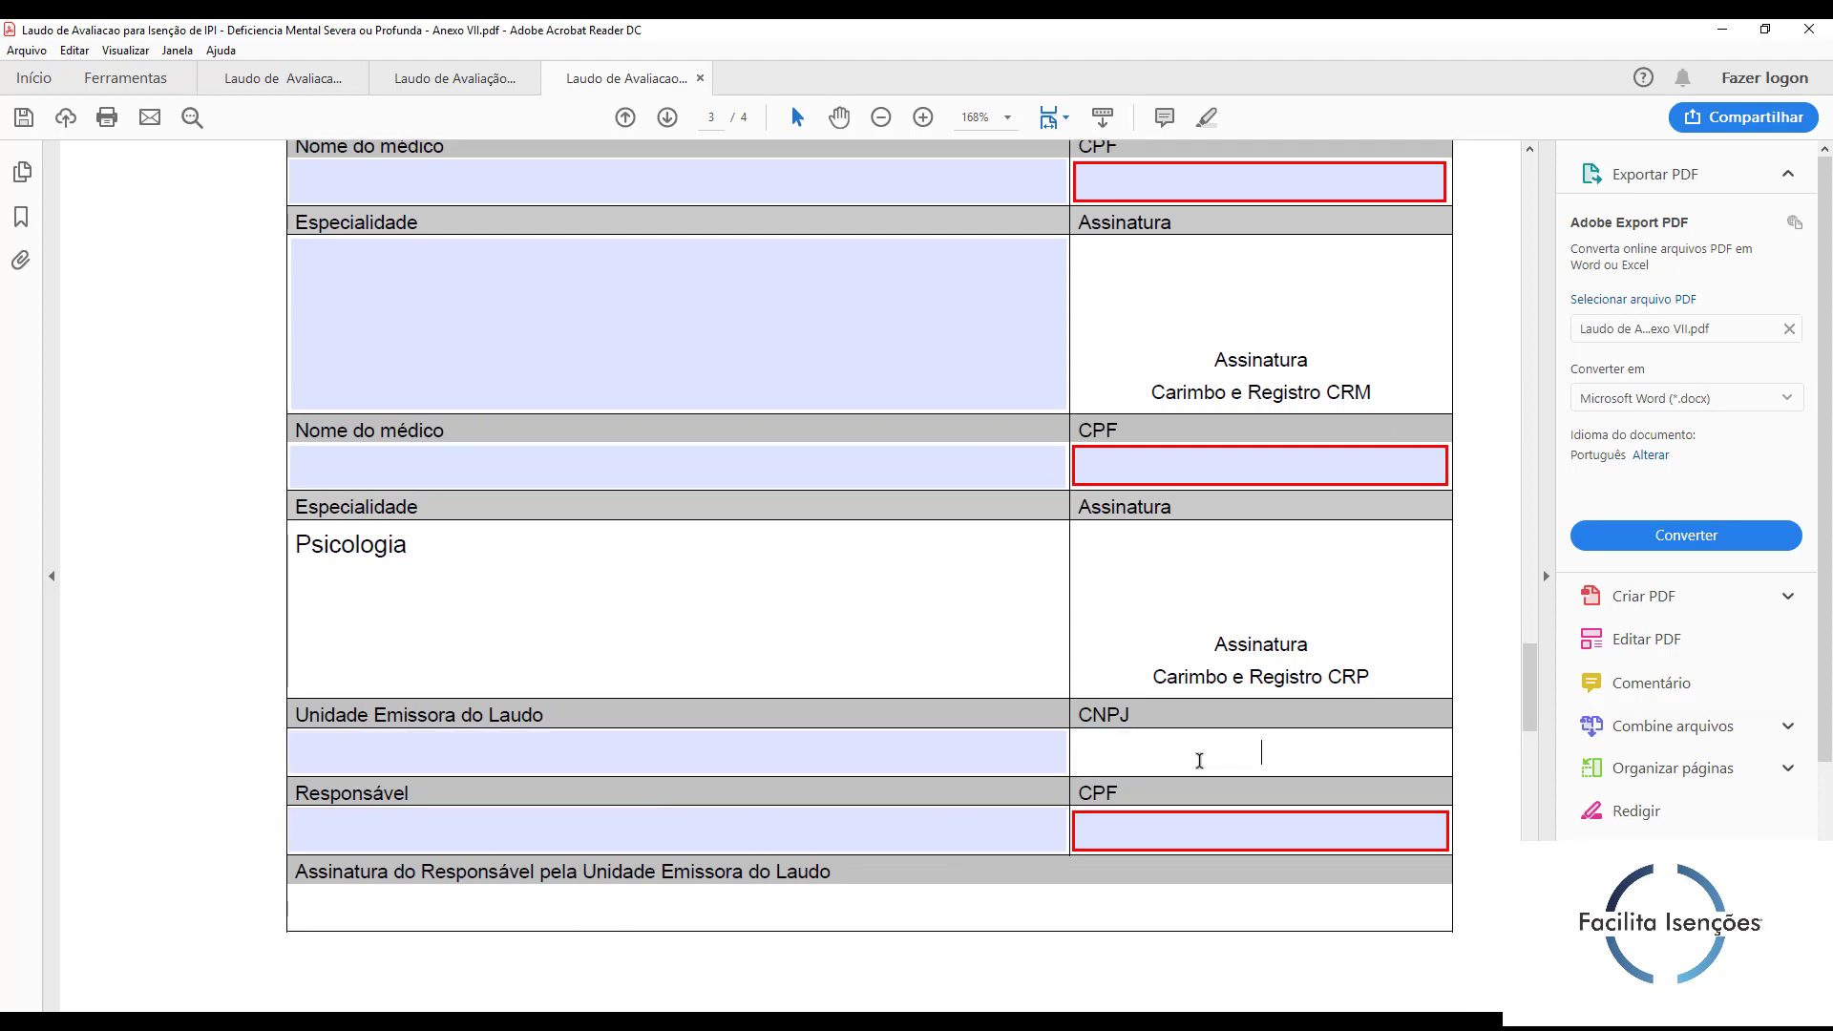
{"action": "left_click", "coordinate": [746, 840]}
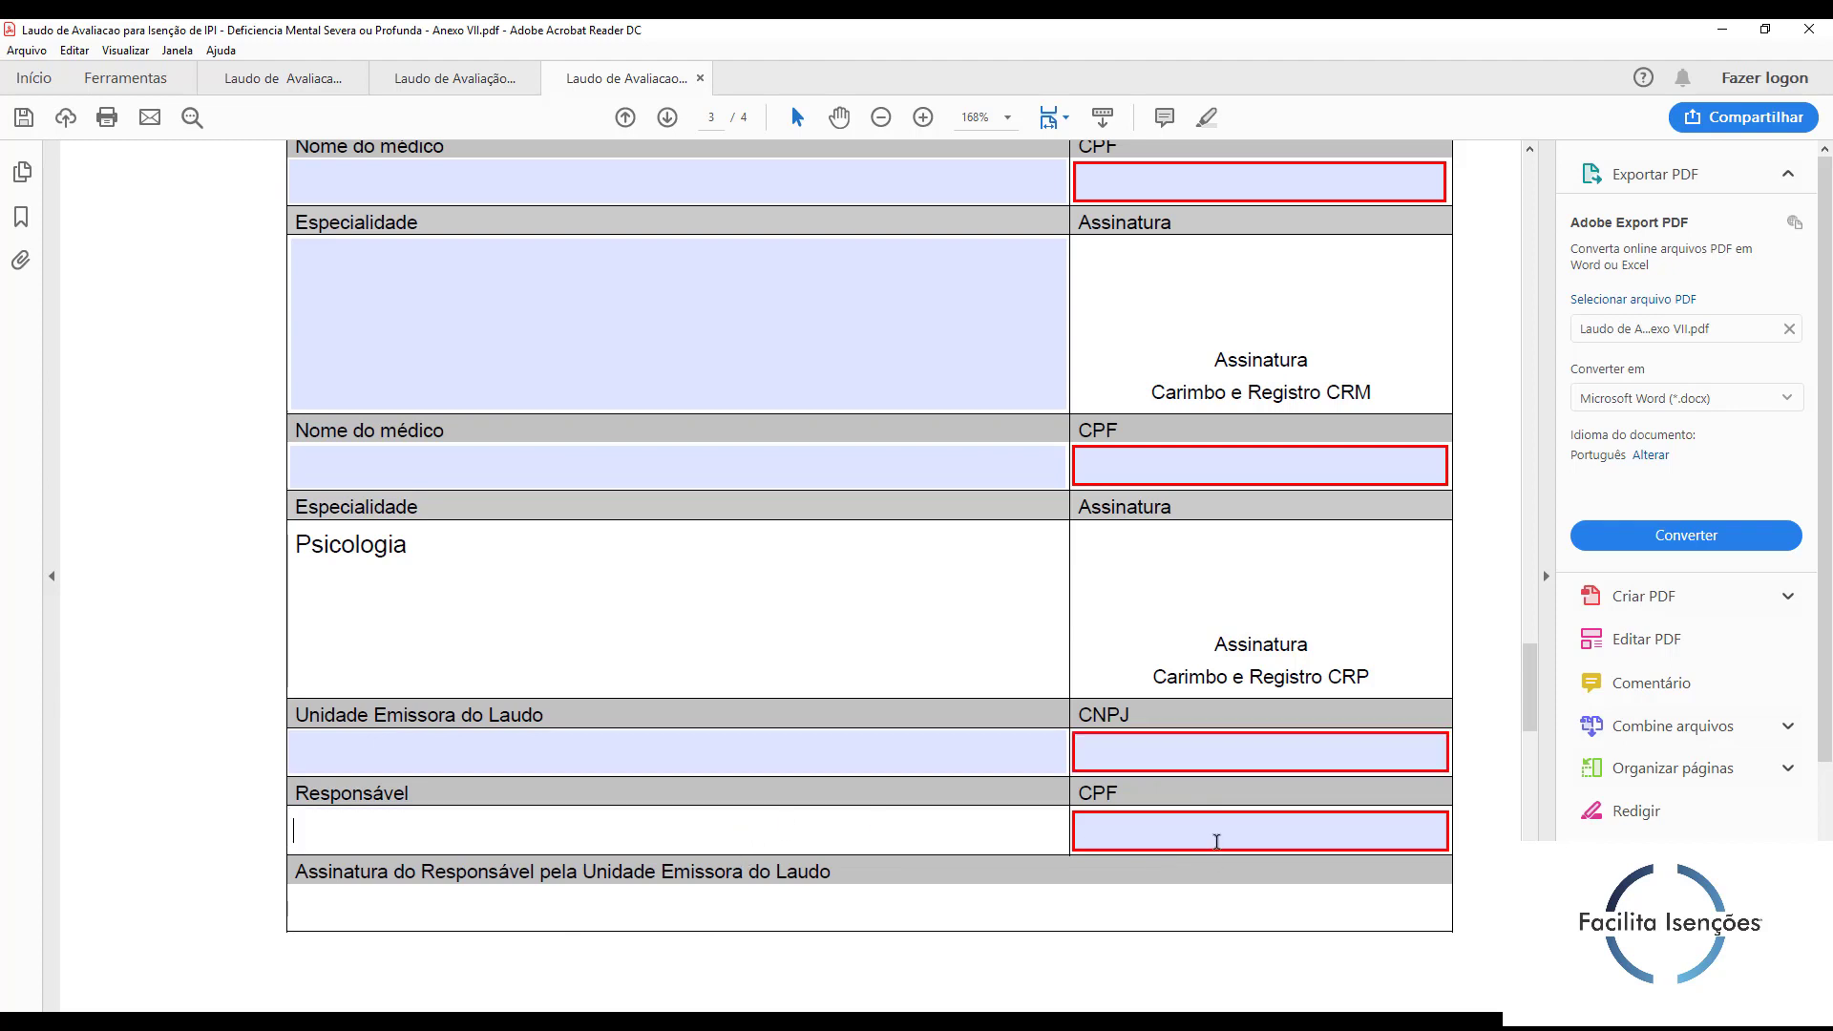
{"action": "left_click", "coordinate": [1213, 844]}
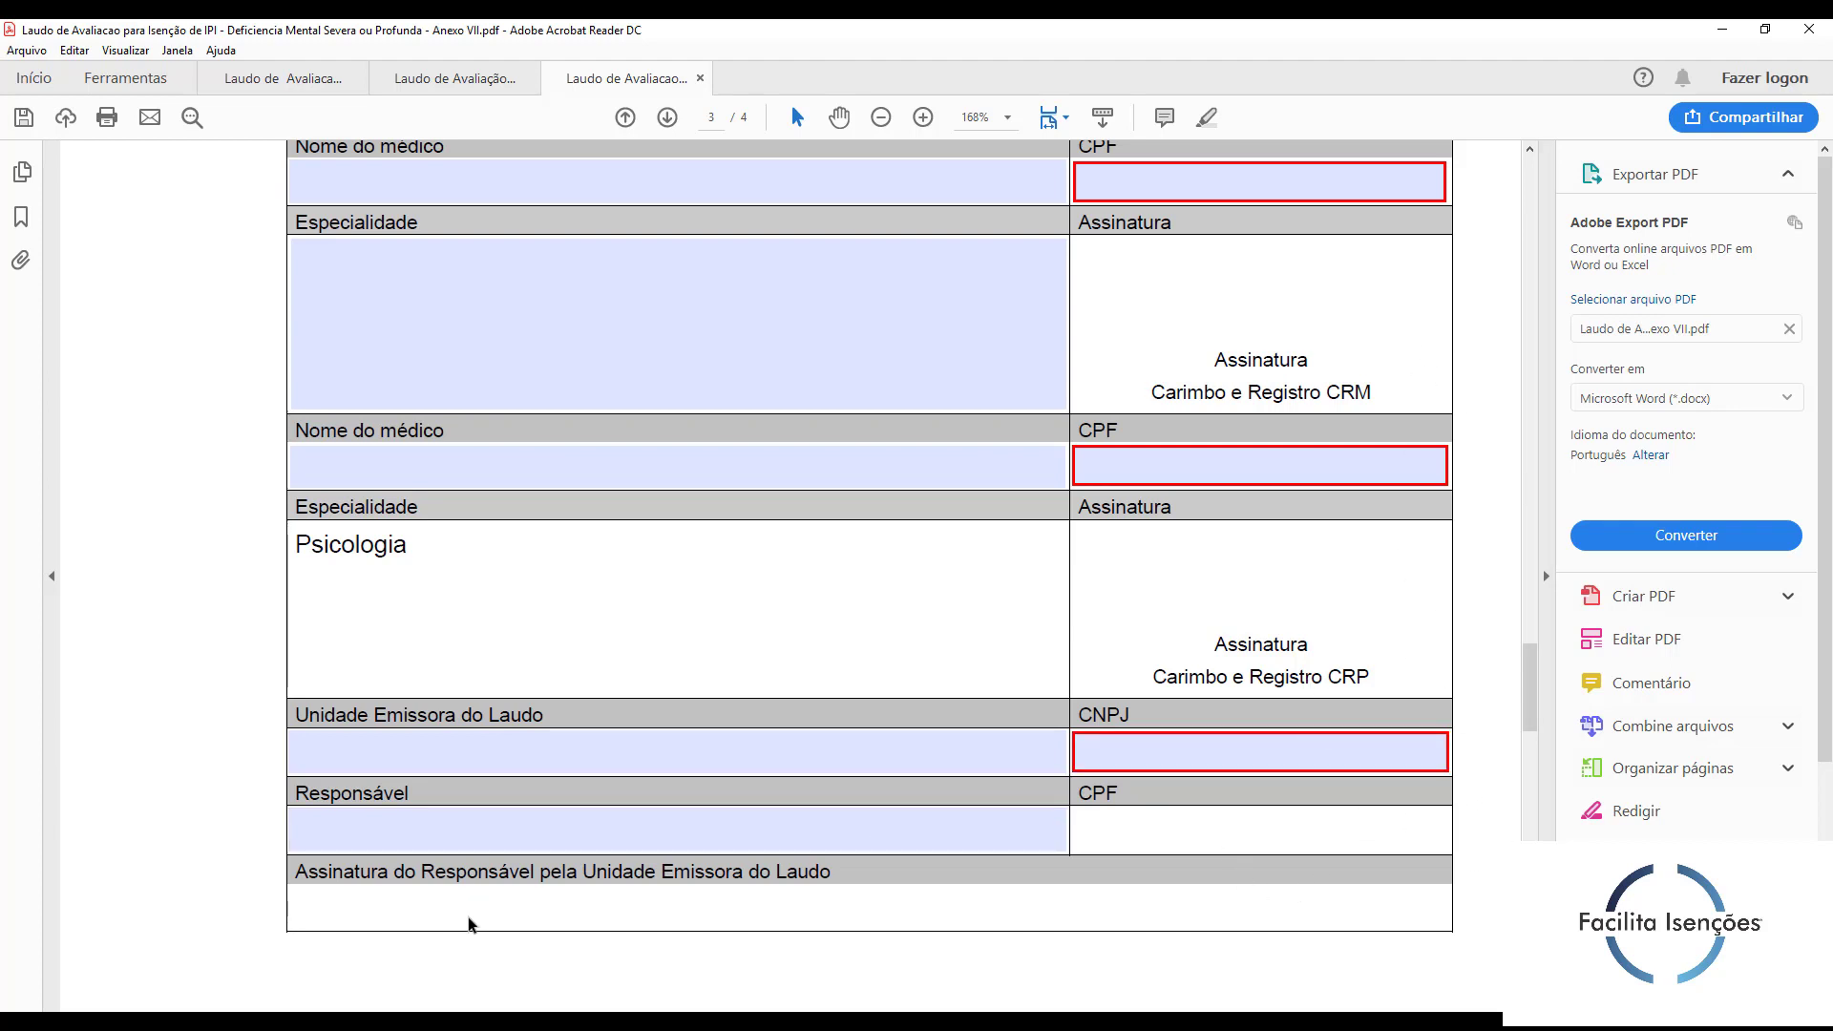
Step: Look through the Instruções e Informações Complementares on page 4 and return to the beginning of Anexo VII
{"action": "scroll", "coordinate": [1520, 718], "scroll_direction": "down", "scroll_amount": 5}
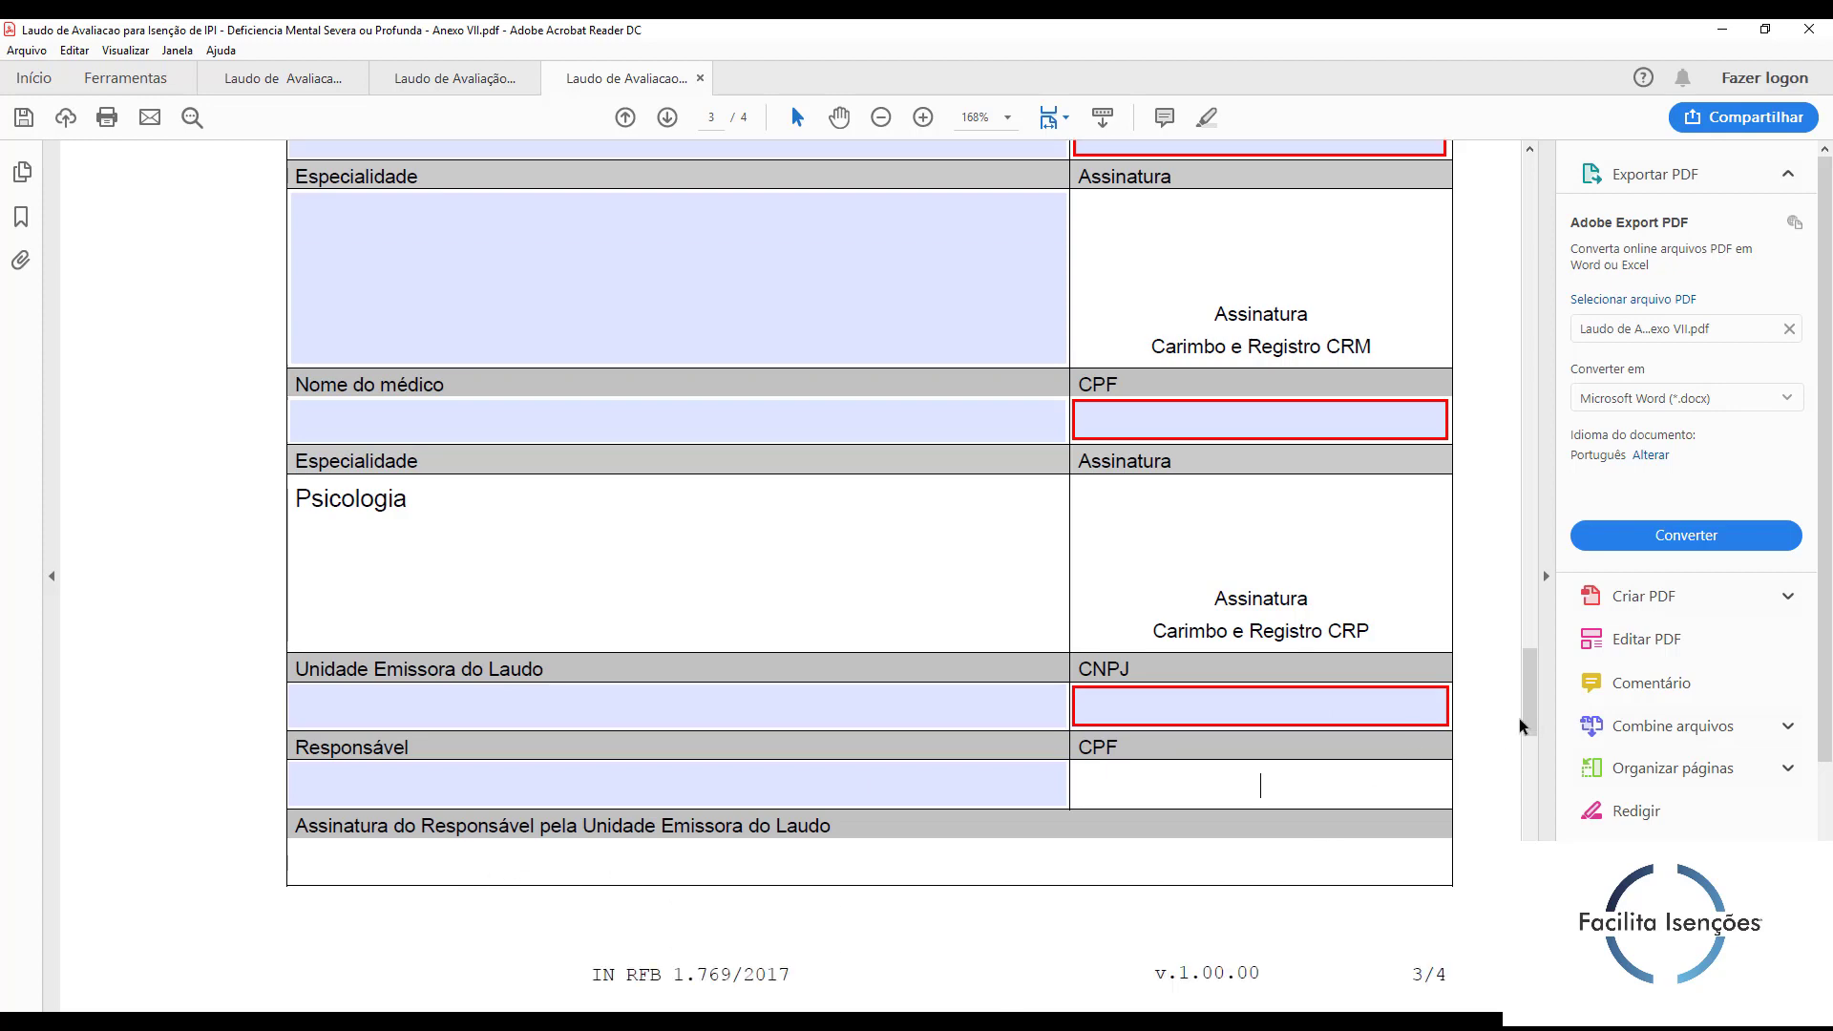
{"action": "scroll", "coordinate": [1520, 718], "scroll_direction": "down", "scroll_amount": 10}
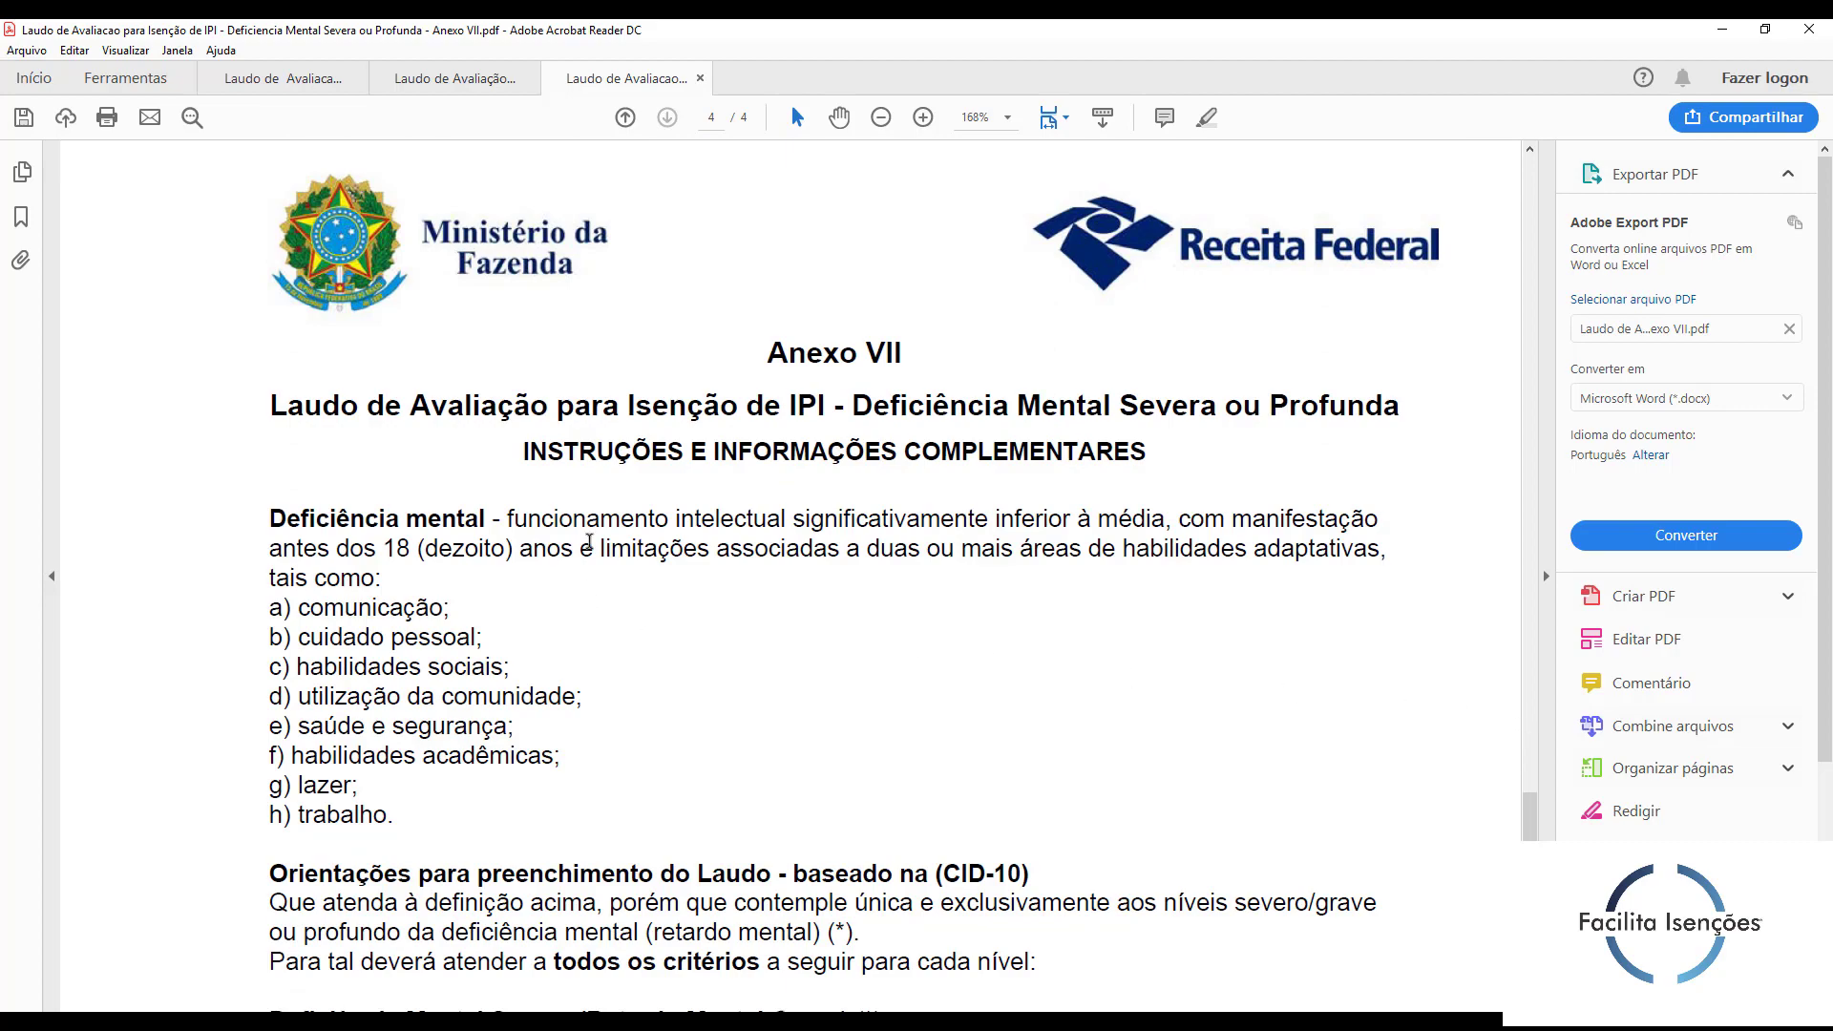
{"action": "scroll", "coordinate": [589, 541], "scroll_direction": "down", "scroll_amount": 12}
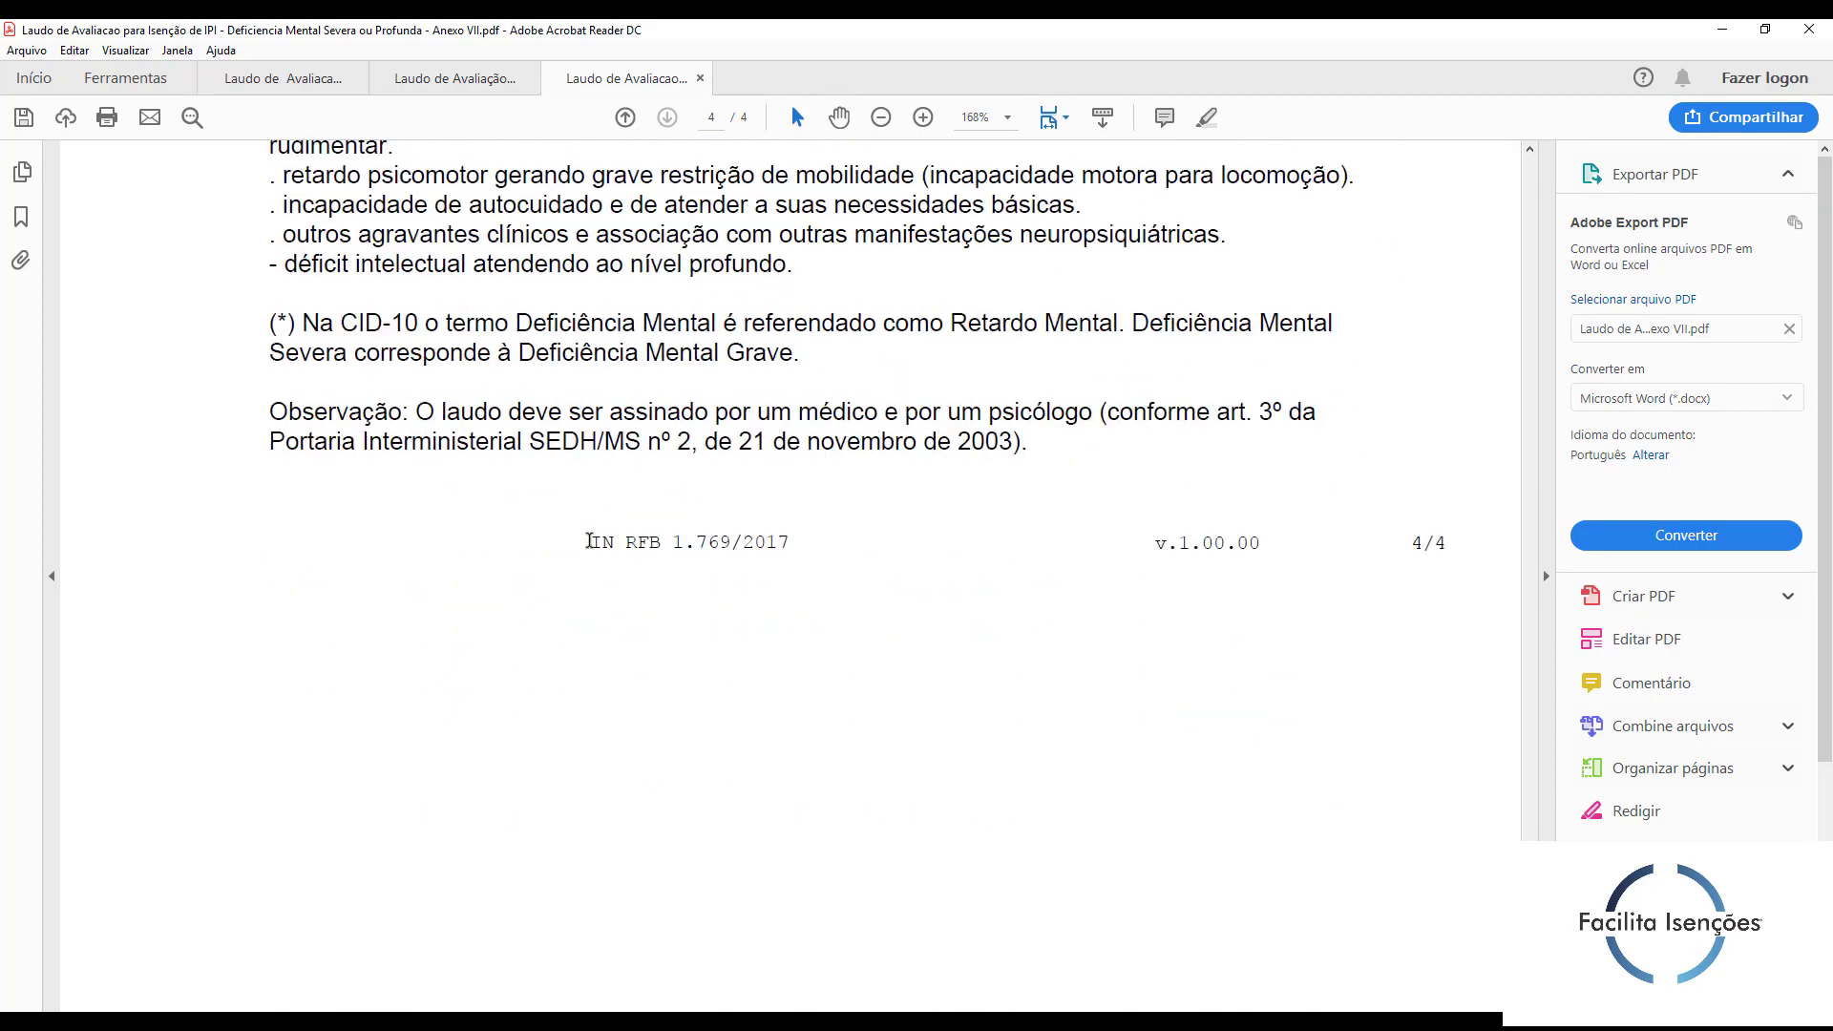
{"action": "scroll", "coordinate": [589, 541], "scroll_direction": "up", "scroll_amount": 6}
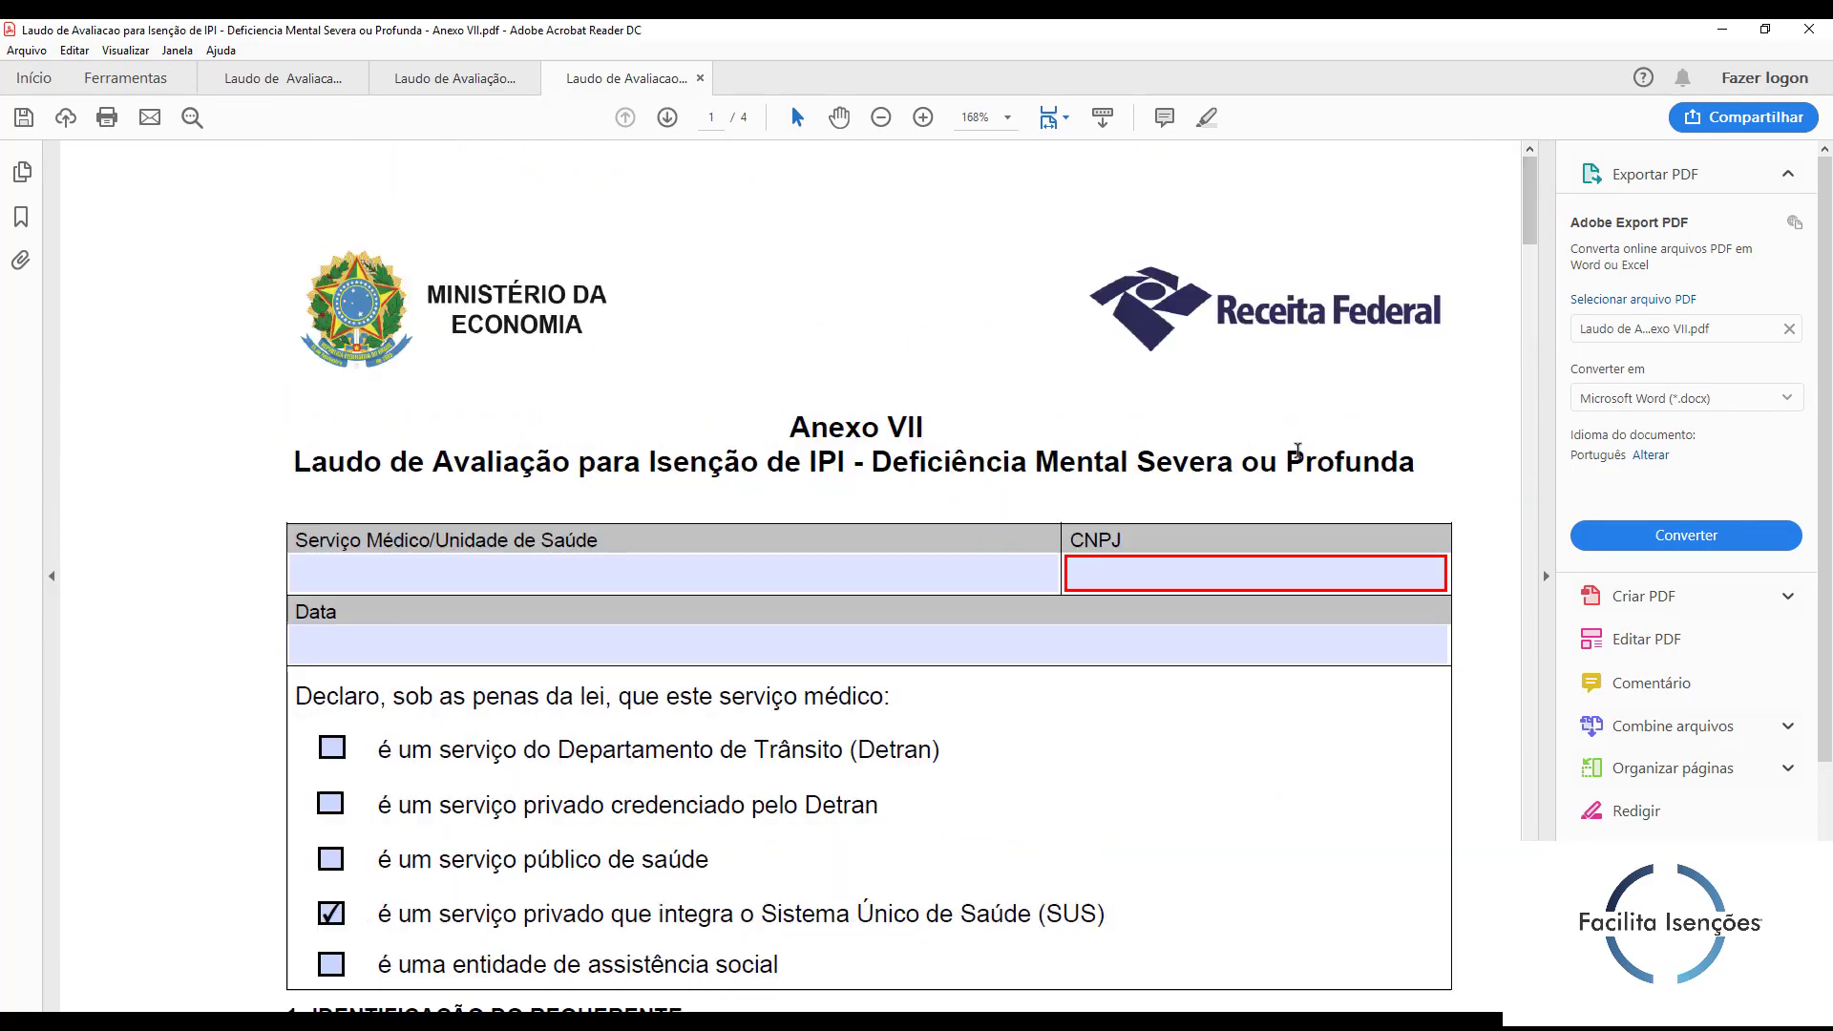
{"action": "scroll", "coordinate": [1287, 444], "scroll_direction": "down", "scroll_amount": 1}
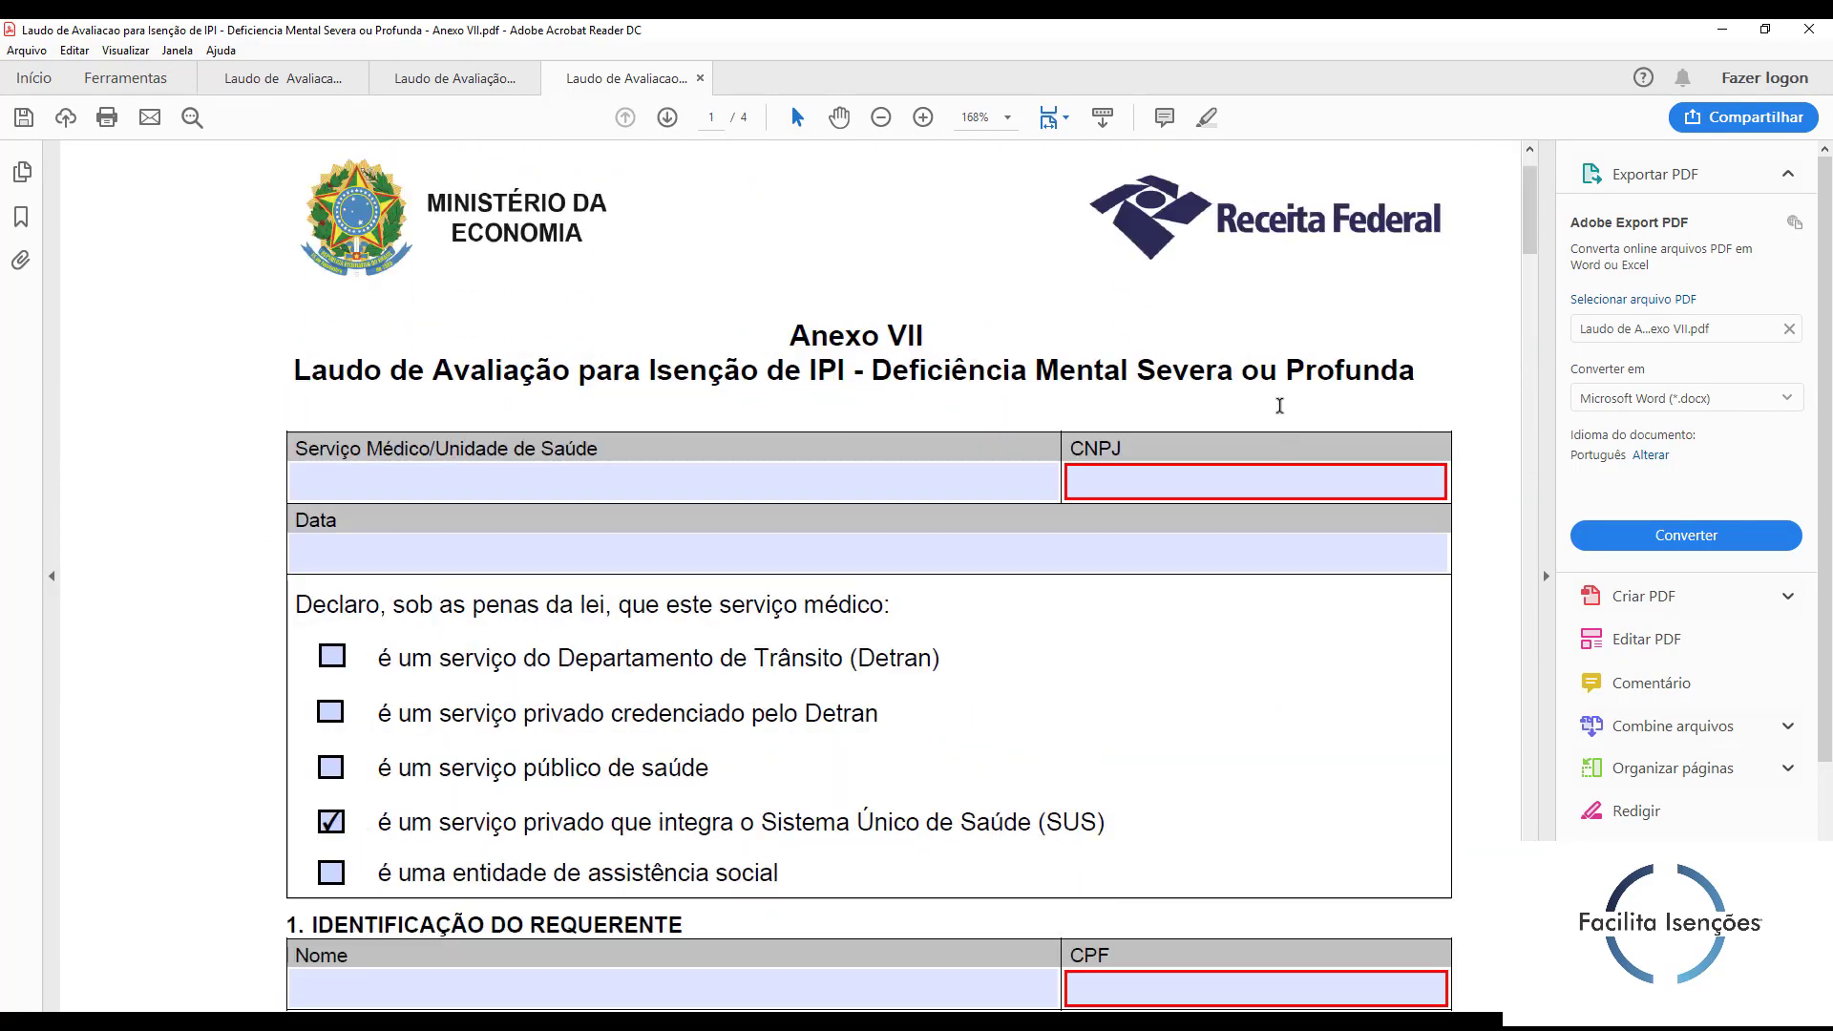